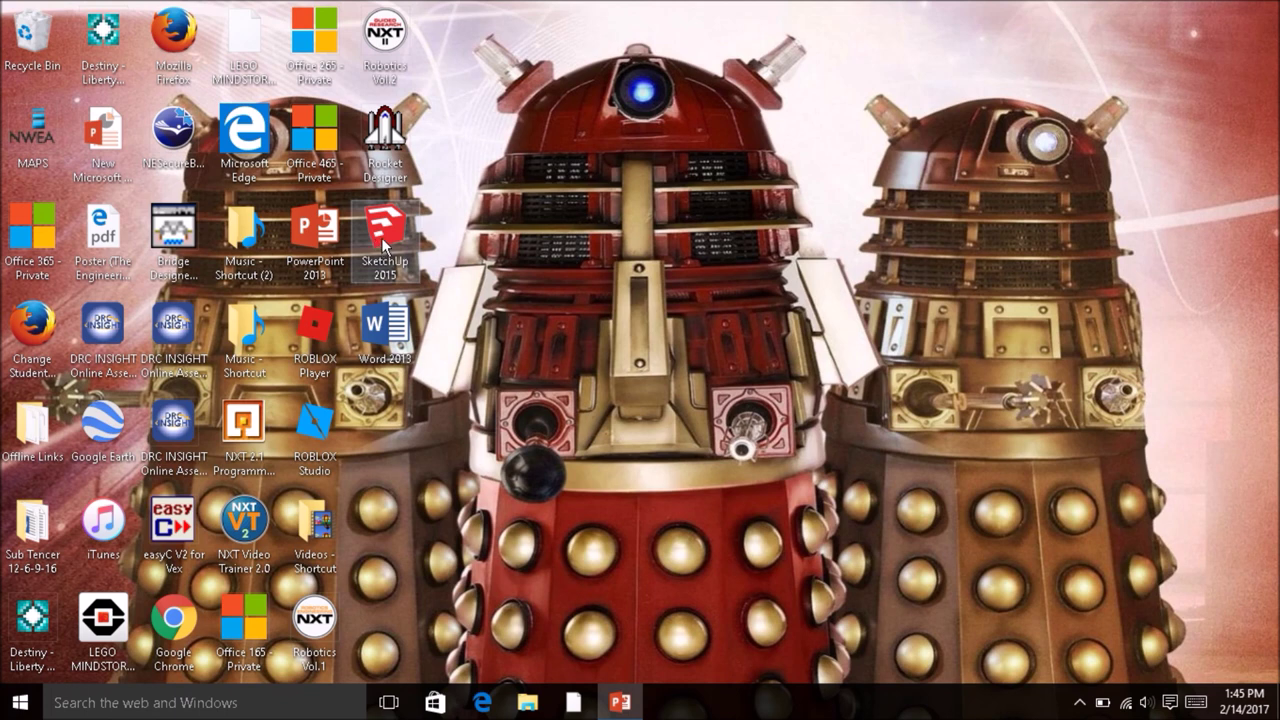
# - Launch SketchUp 2015 from its desktop shortcut with a new empty model
pyautogui.click(384, 245)
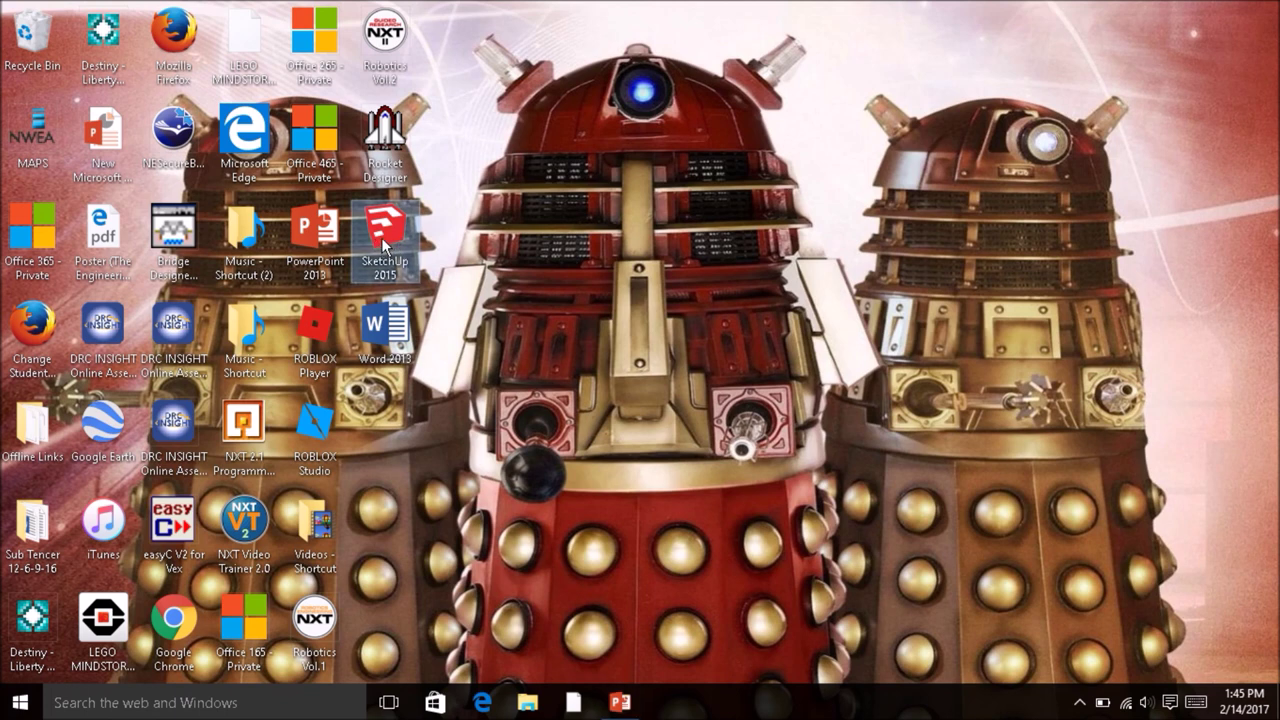
pyautogui.doubleClick(384, 245)
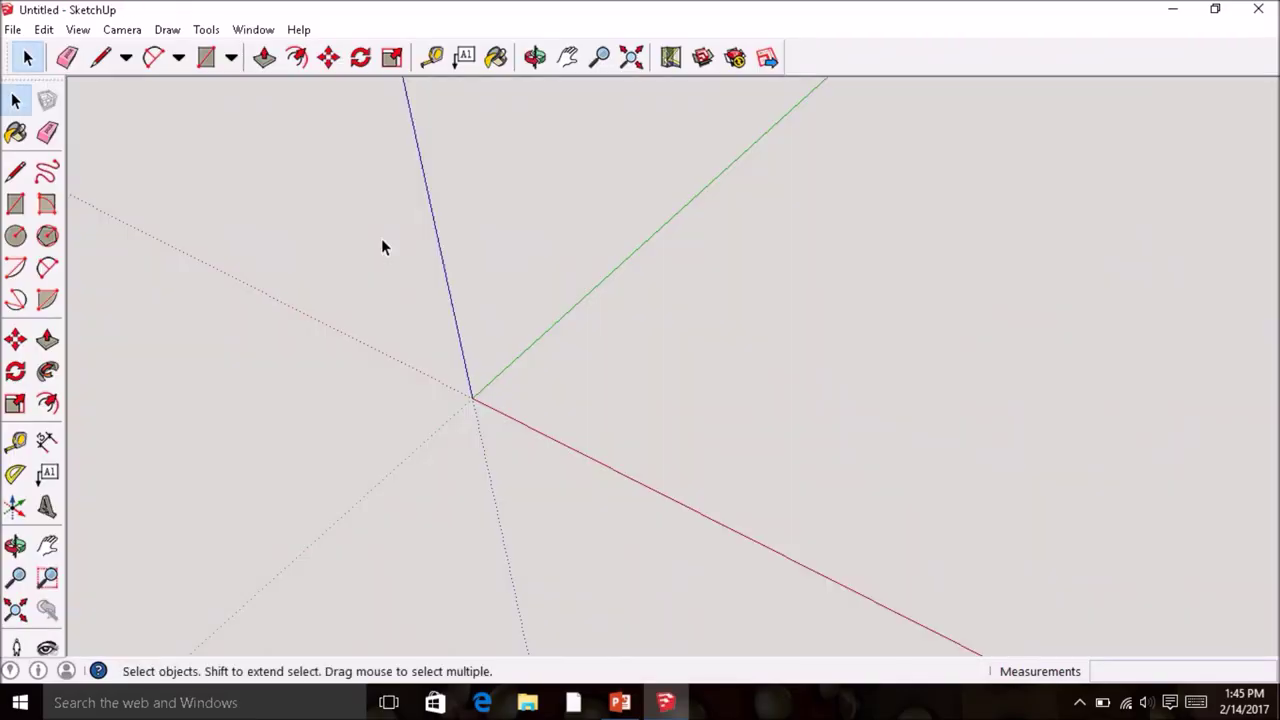
# - Save the model as 'First Last Name' in LMS Tech Drop > Period 3 > Rotation 4 > SketchUp Catapult
pyautogui.click(13, 29)
pyautogui.click(61, 120)
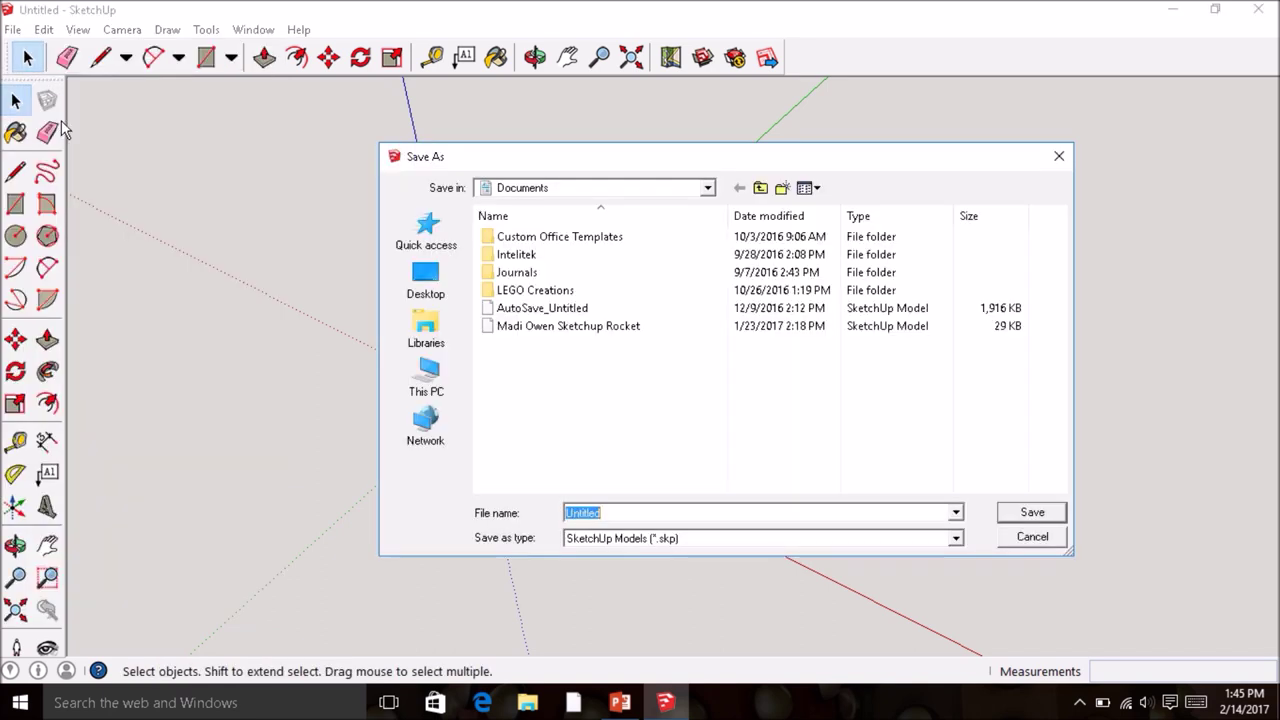
pyautogui.click(440, 388)
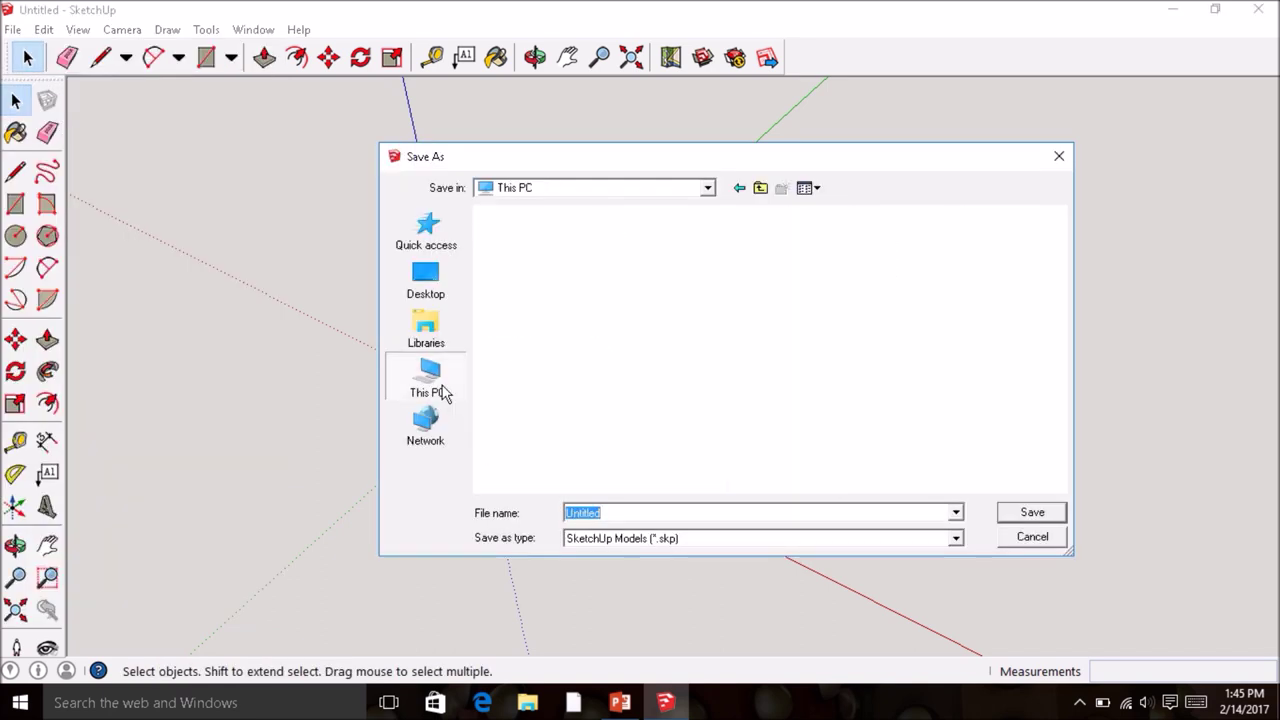
pyautogui.doubleClick(770, 423)
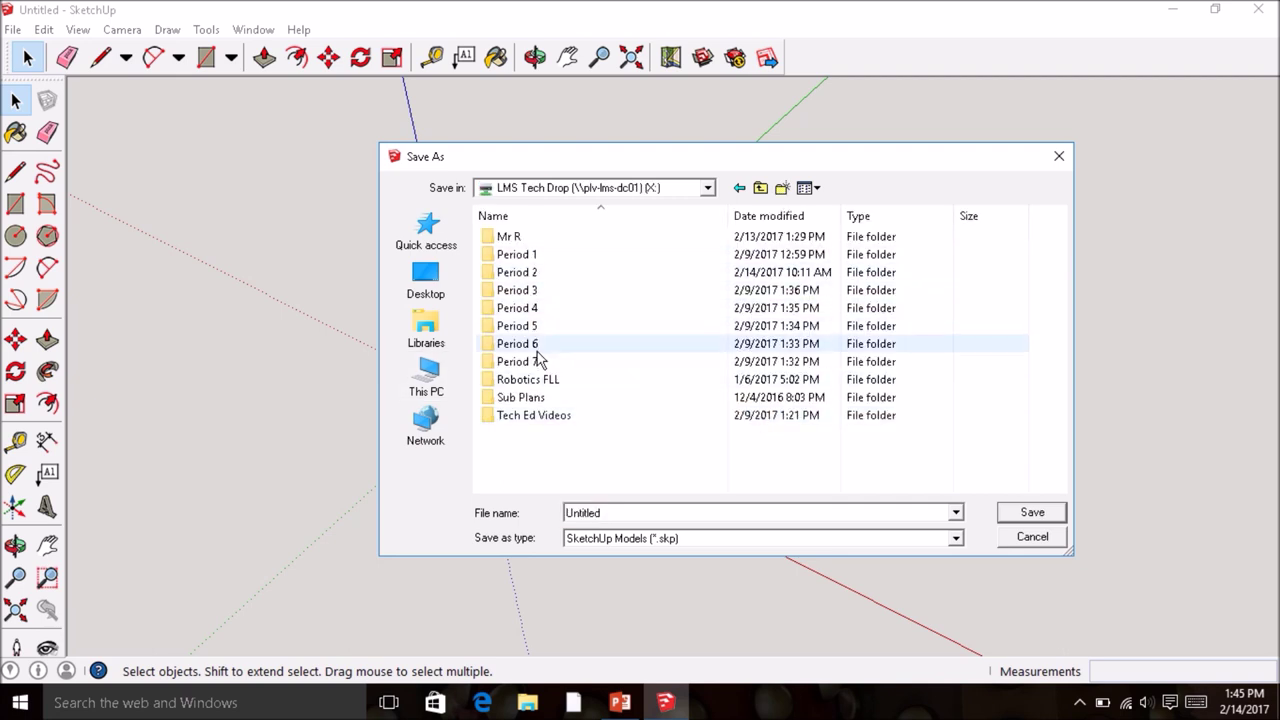
pyautogui.doubleClick(526, 292)
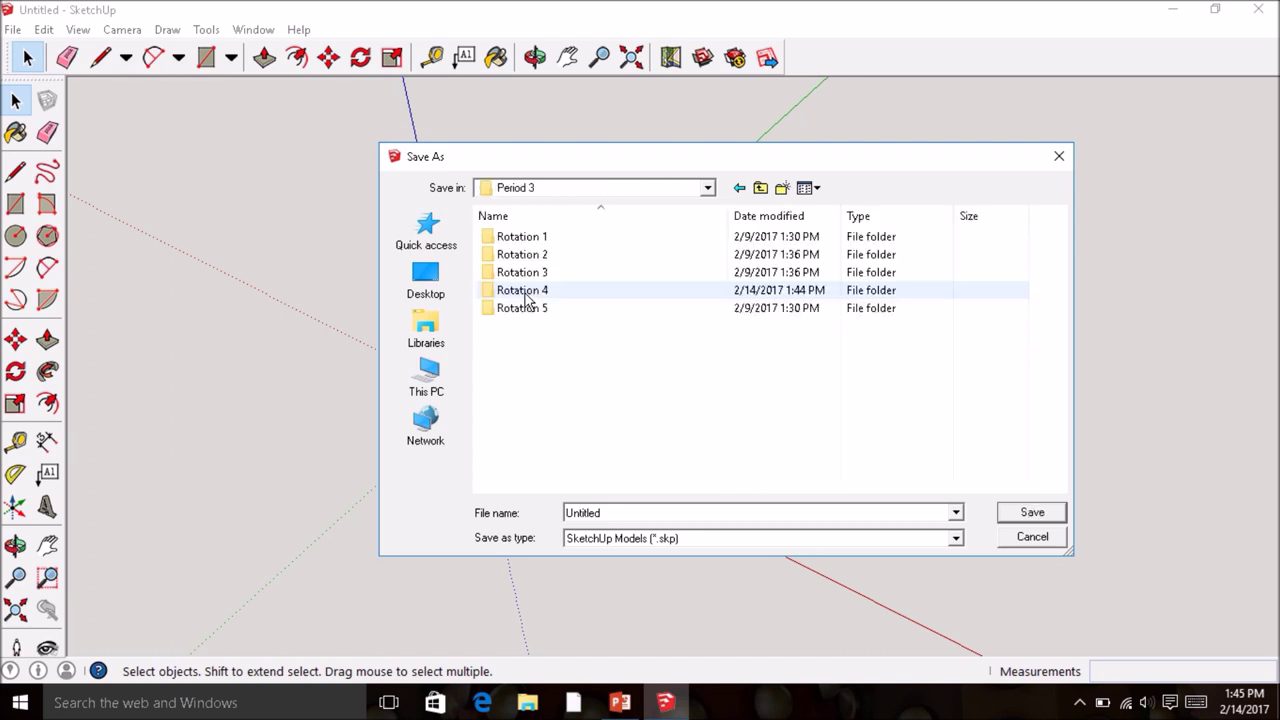
pyautogui.doubleClick(524, 291)
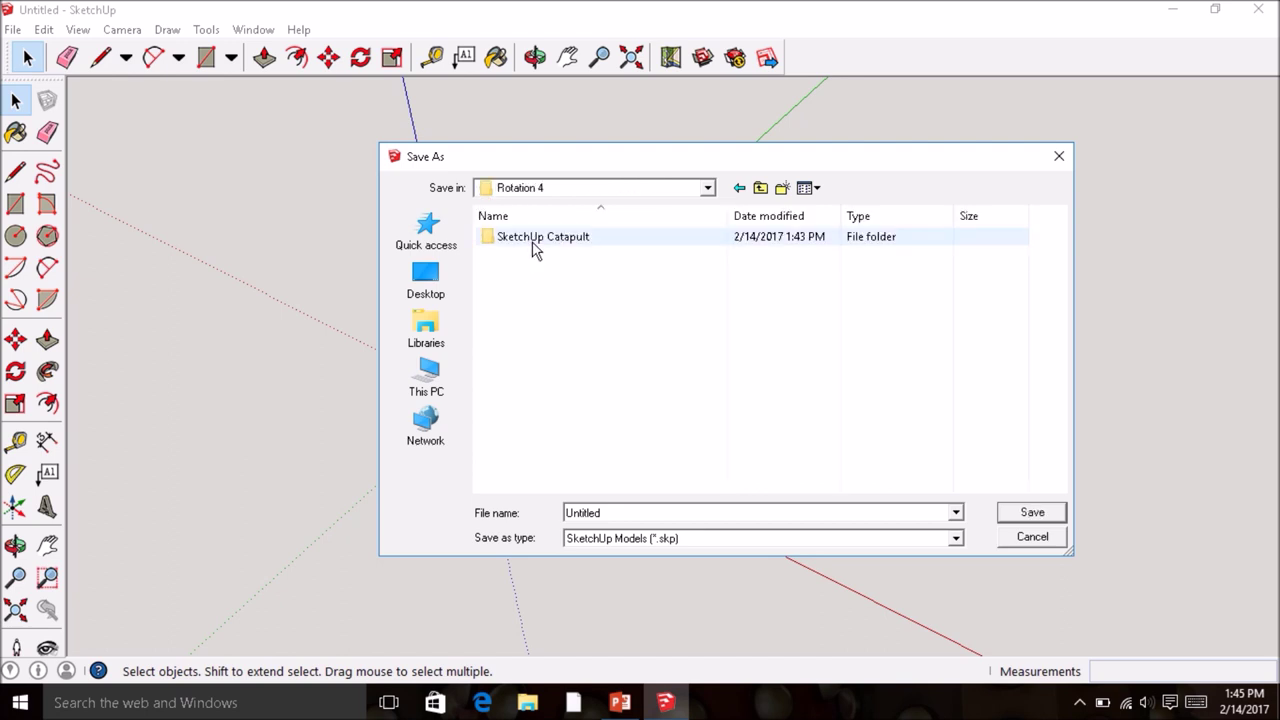
pyautogui.doubleClick(533, 249)
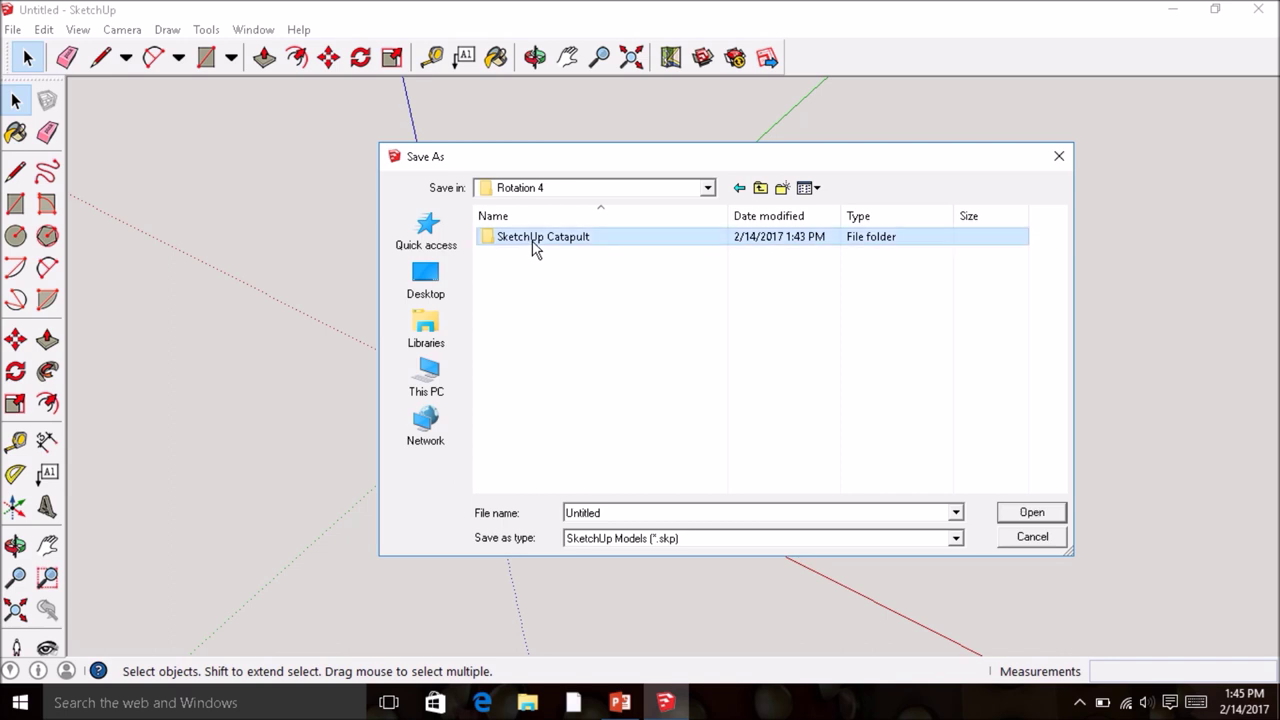
pyautogui.doubleClick(650, 513)
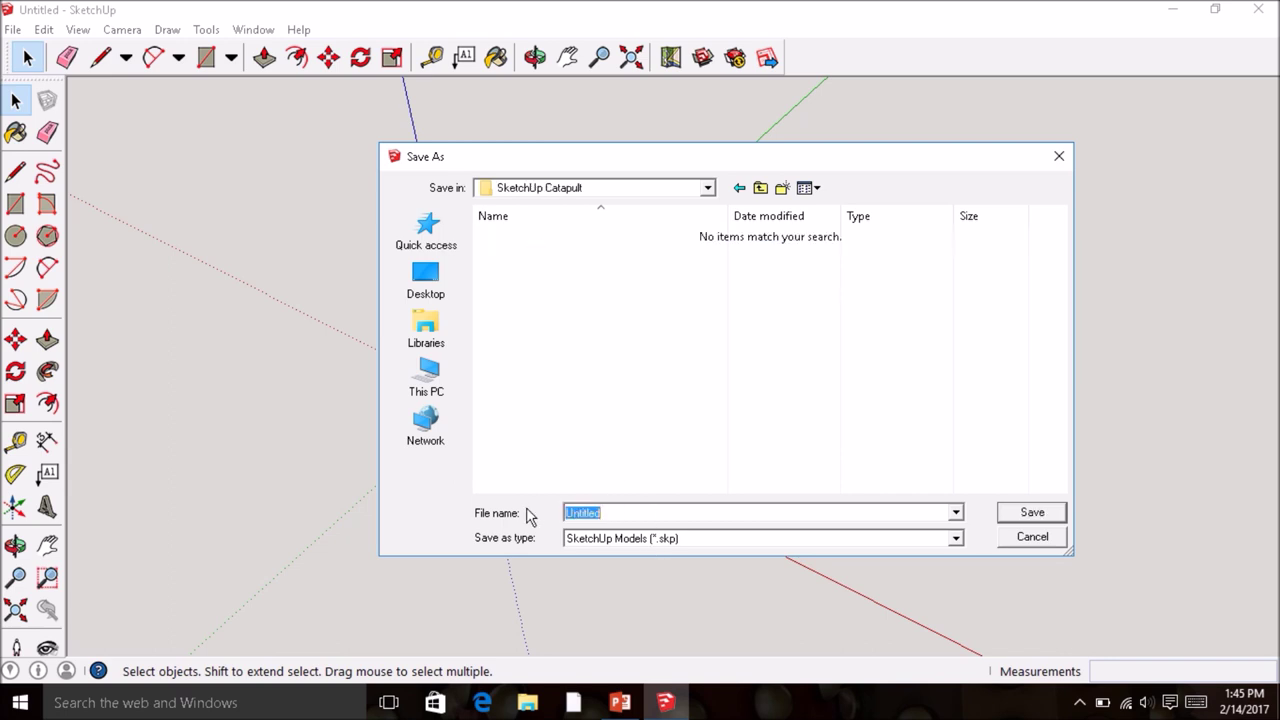
pyautogui.write('First Last ne')
pyautogui.press('BackSpace')
pyautogui.press('BackSpace')
pyautogui.write('Name')
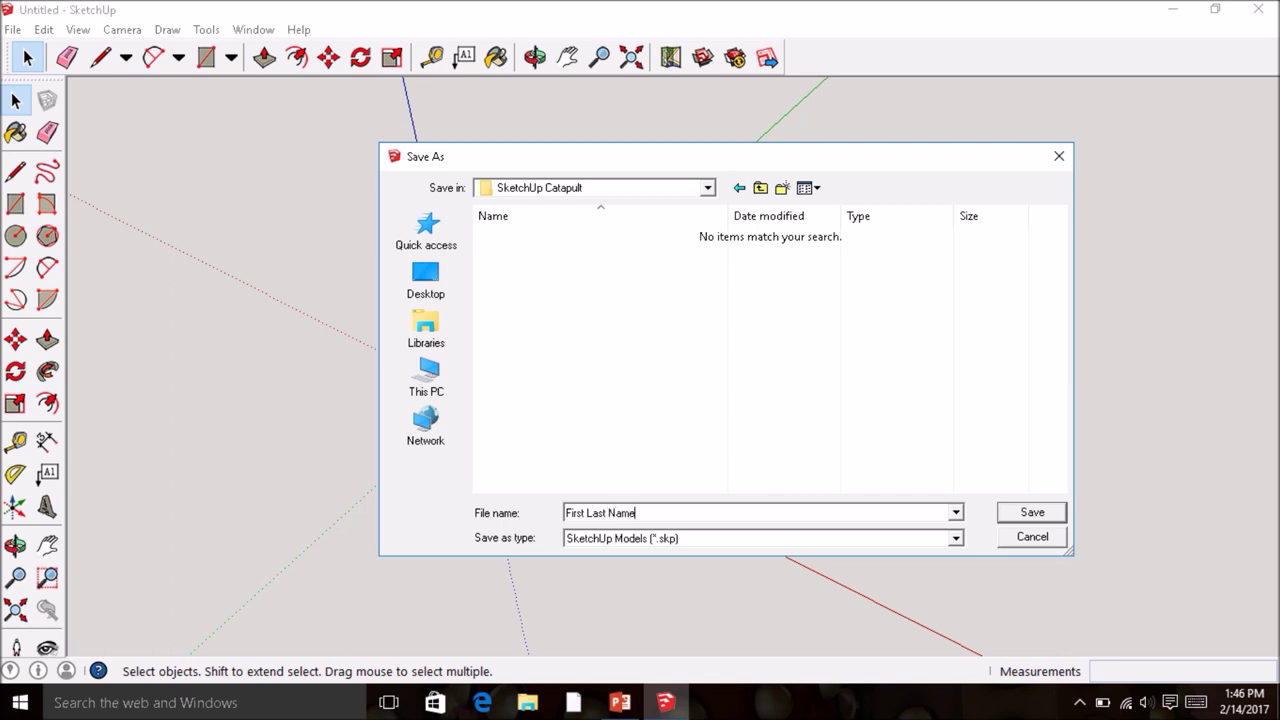
pyautogui.click(1032, 512)
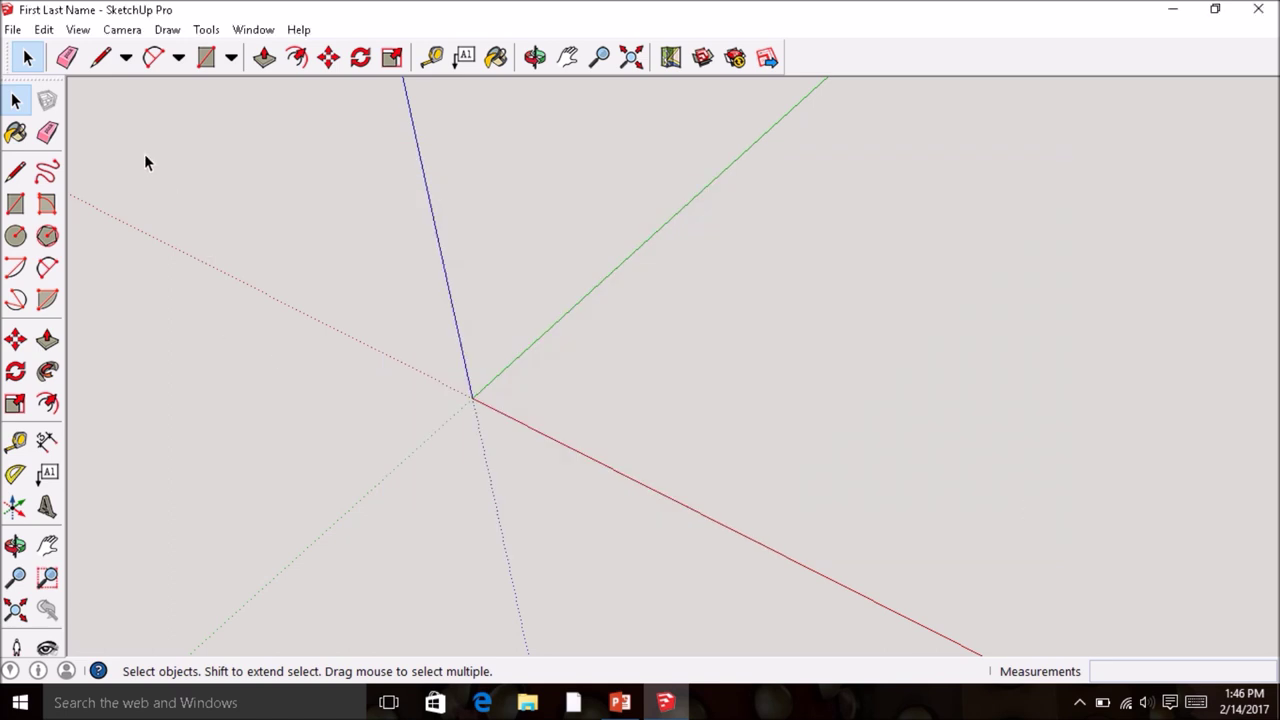
# - Save a second copy of the model under the student's own name
pyautogui.click(13, 30)
pyautogui.click(41, 124)
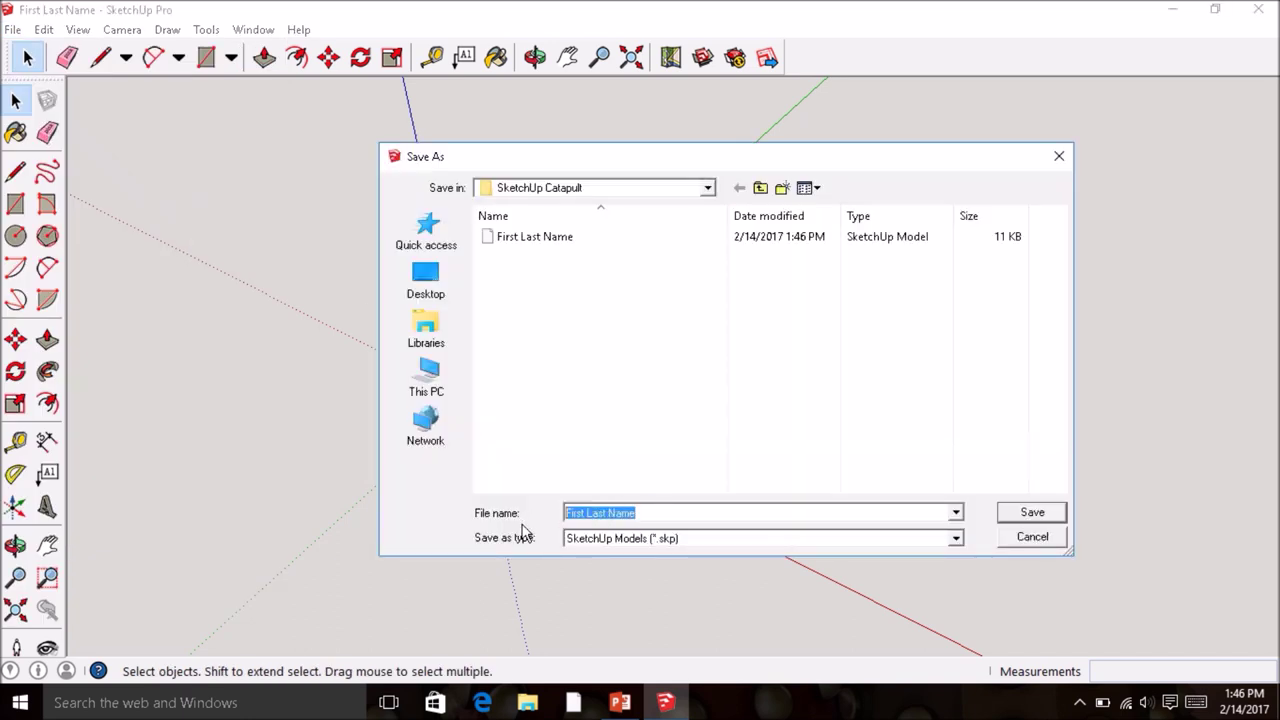
pyautogui.write('Billy Bob')
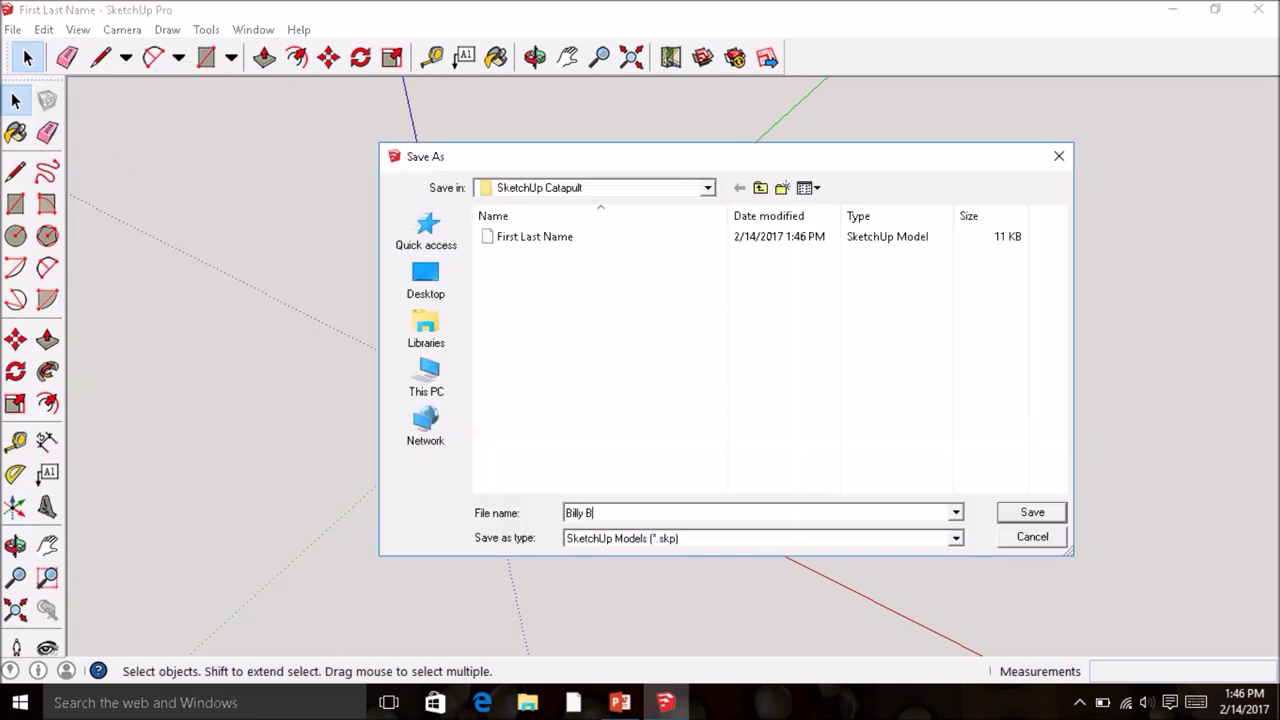
pyautogui.click(1032, 512)
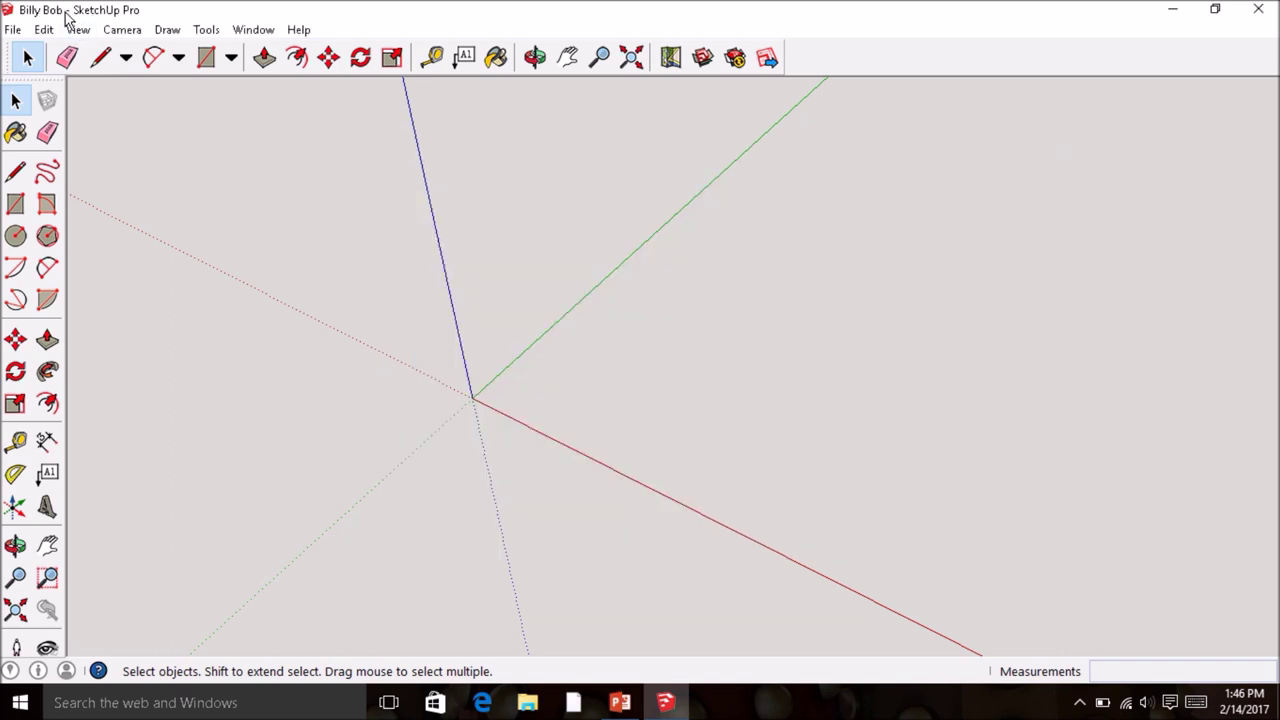
pyautogui.click(527, 703)
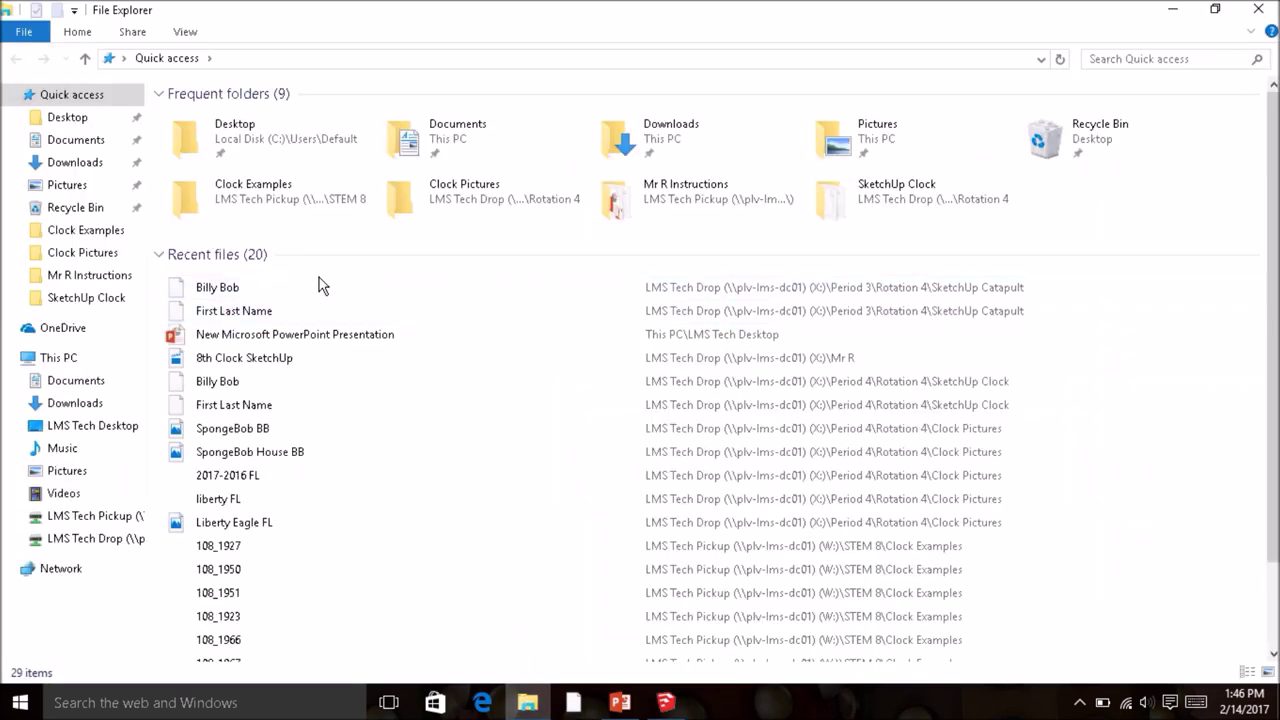
# - Open 'First Last Name' from the SketchUp Catapult folder in SketchUp 2016 via File Explorer
pyautogui.click(95, 538)
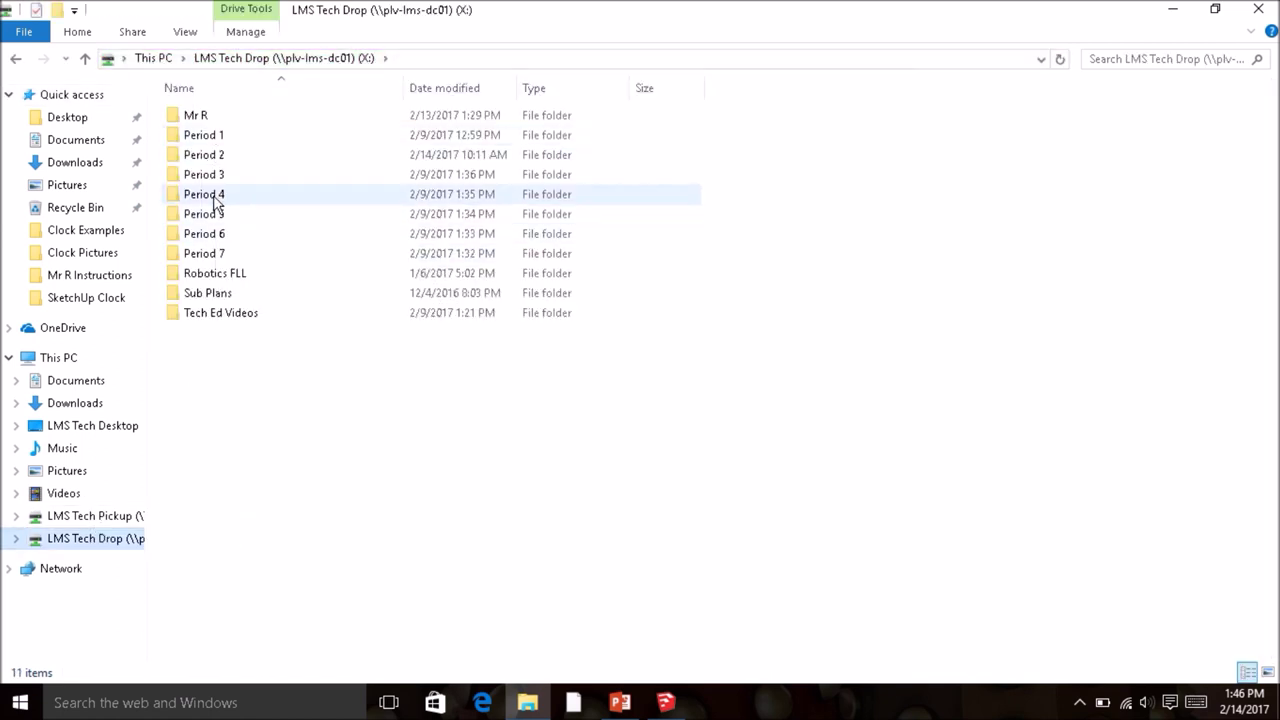
pyautogui.doubleClick(215, 178)
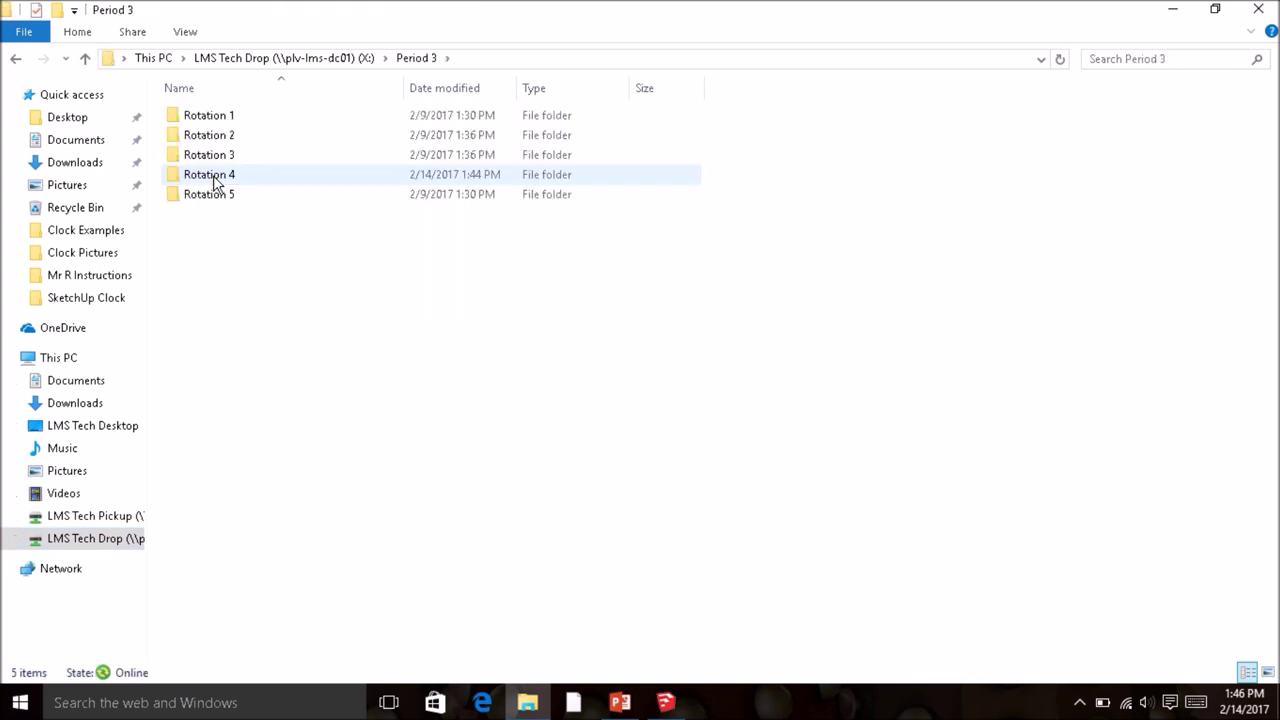
pyautogui.doubleClick(214, 178)
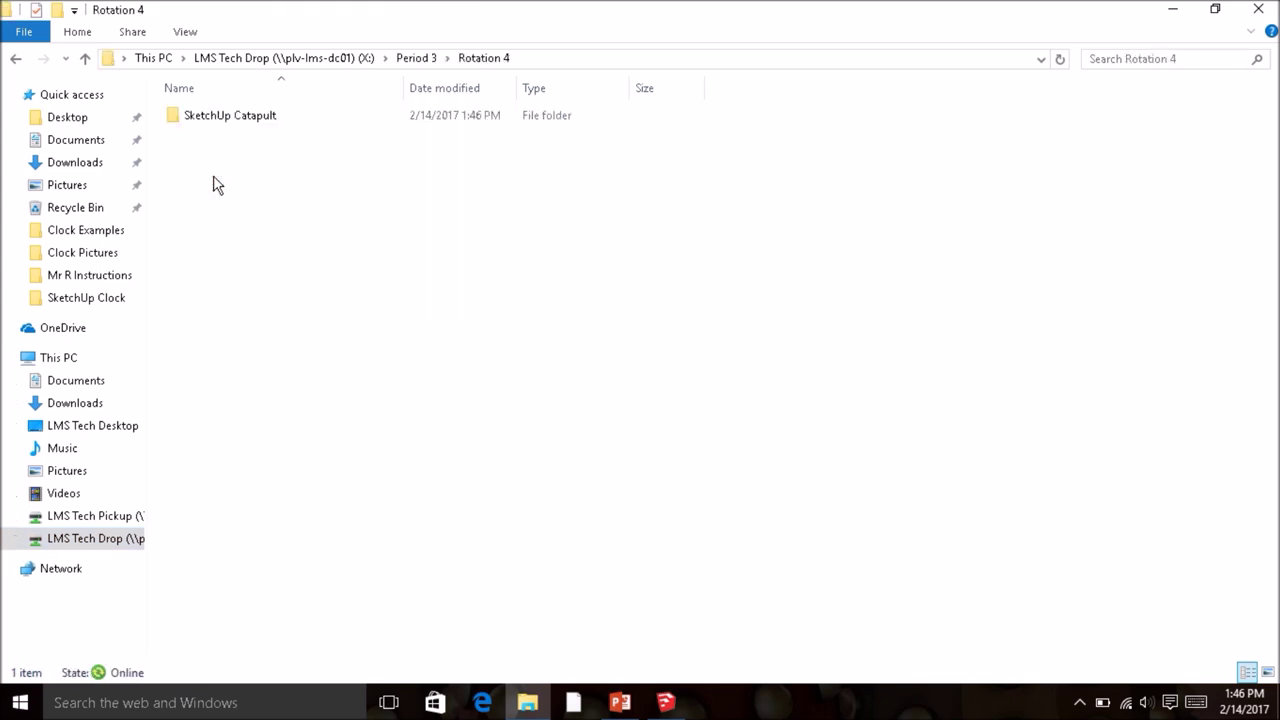
pyautogui.doubleClick(229, 119)
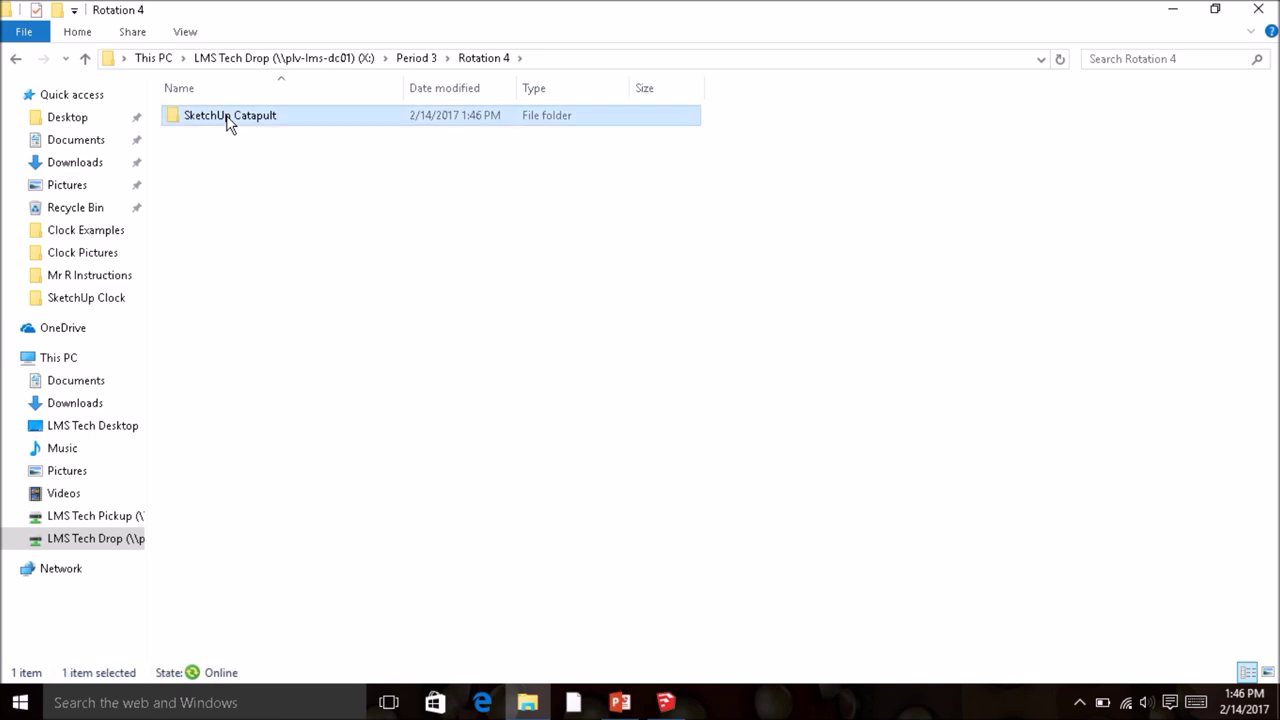
pyautogui.click(224, 137)
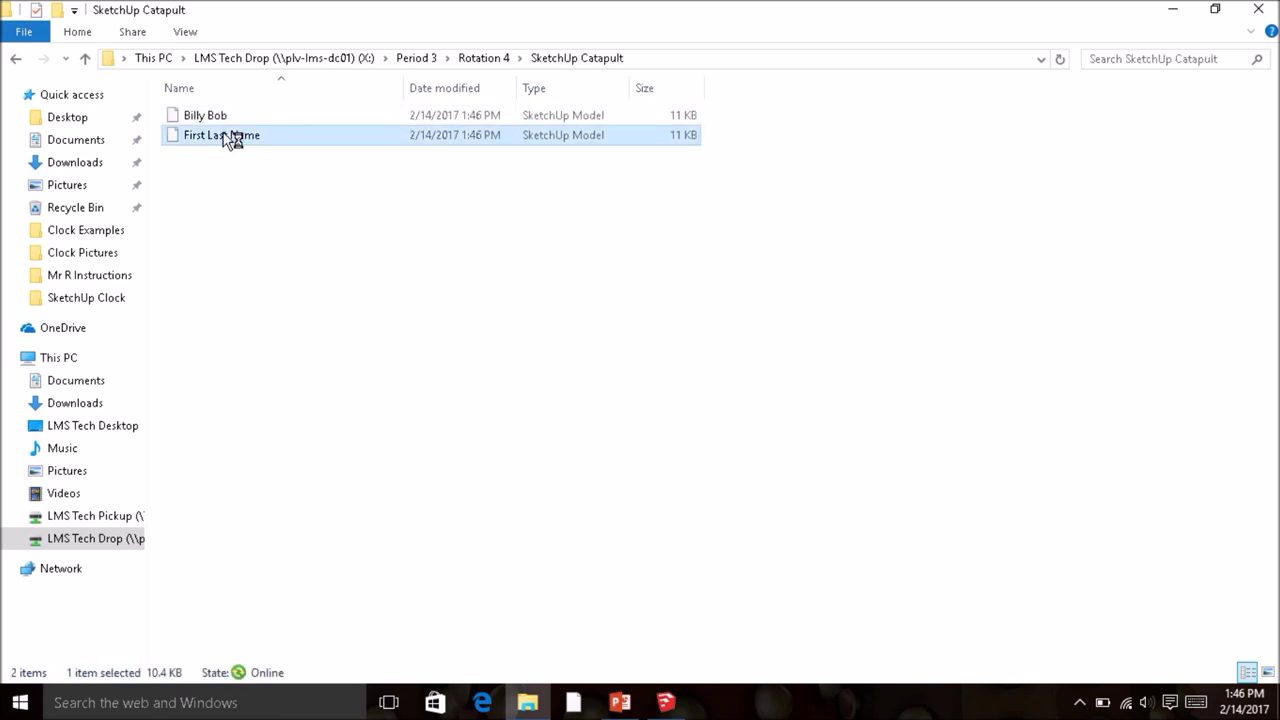
pyautogui.doubleClick(230, 136)
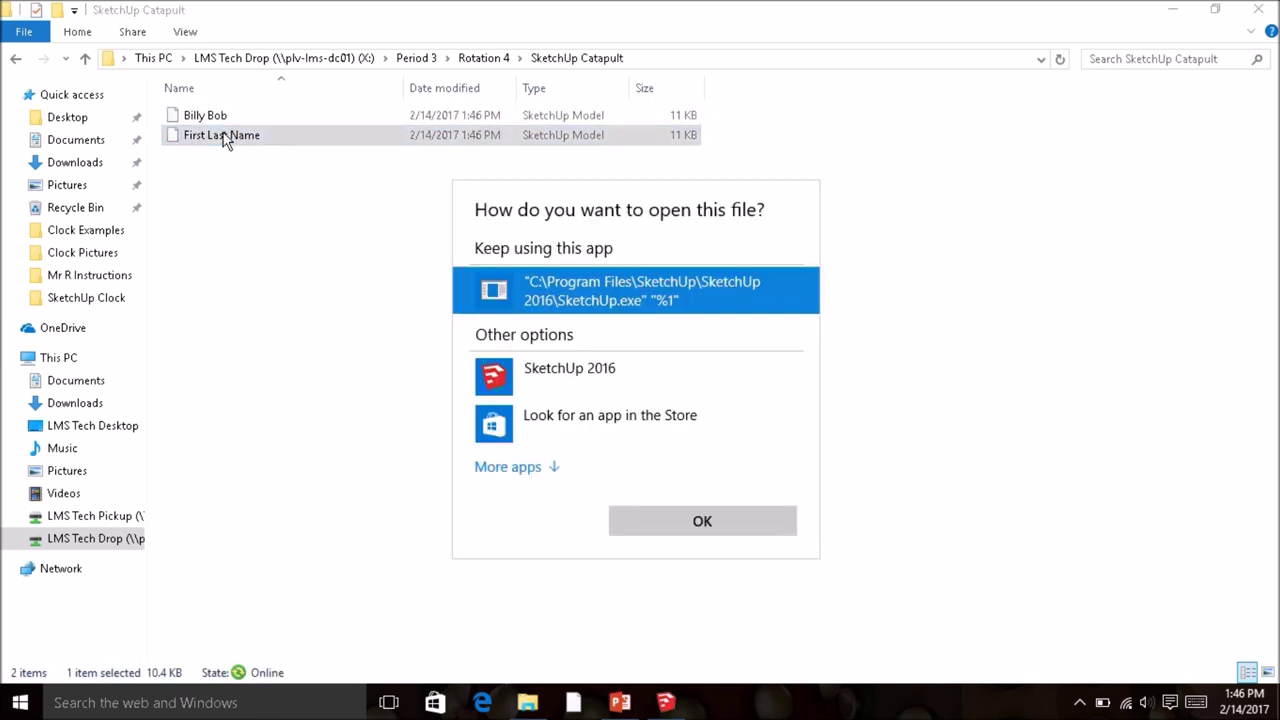
pyautogui.click(536, 376)
pyautogui.click(687, 522)
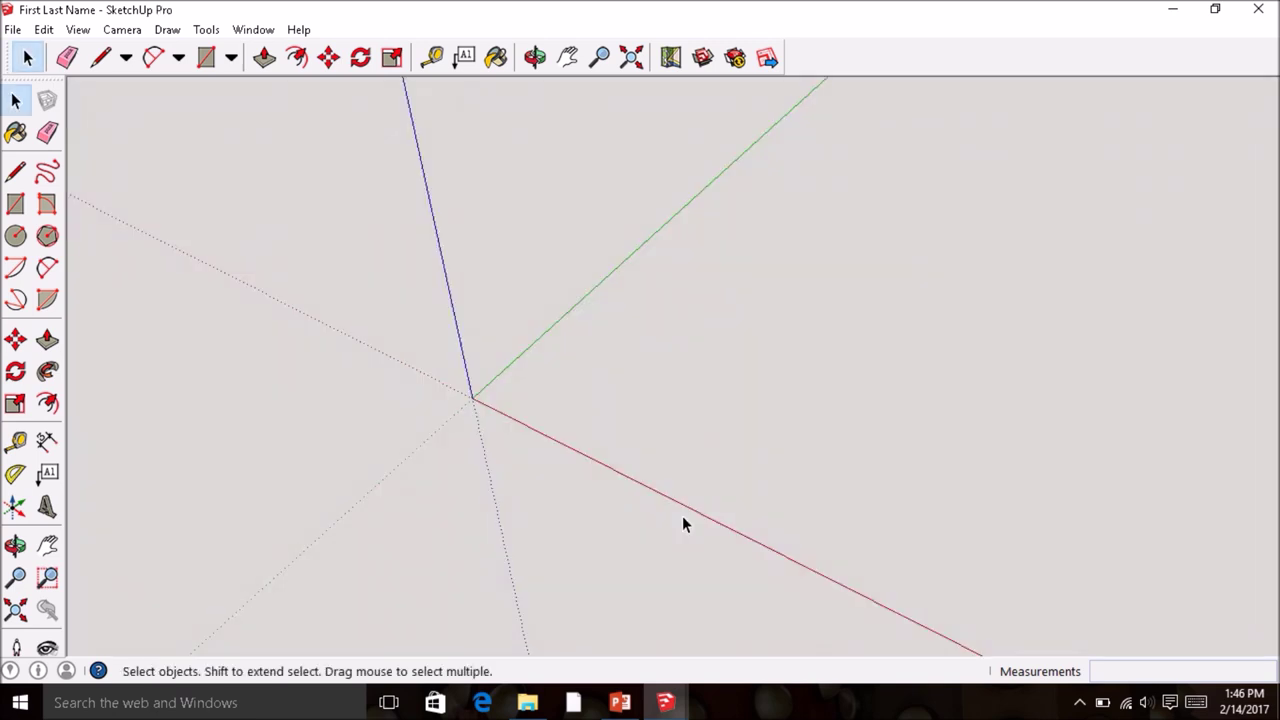
pyautogui.moveTo(665, 702)
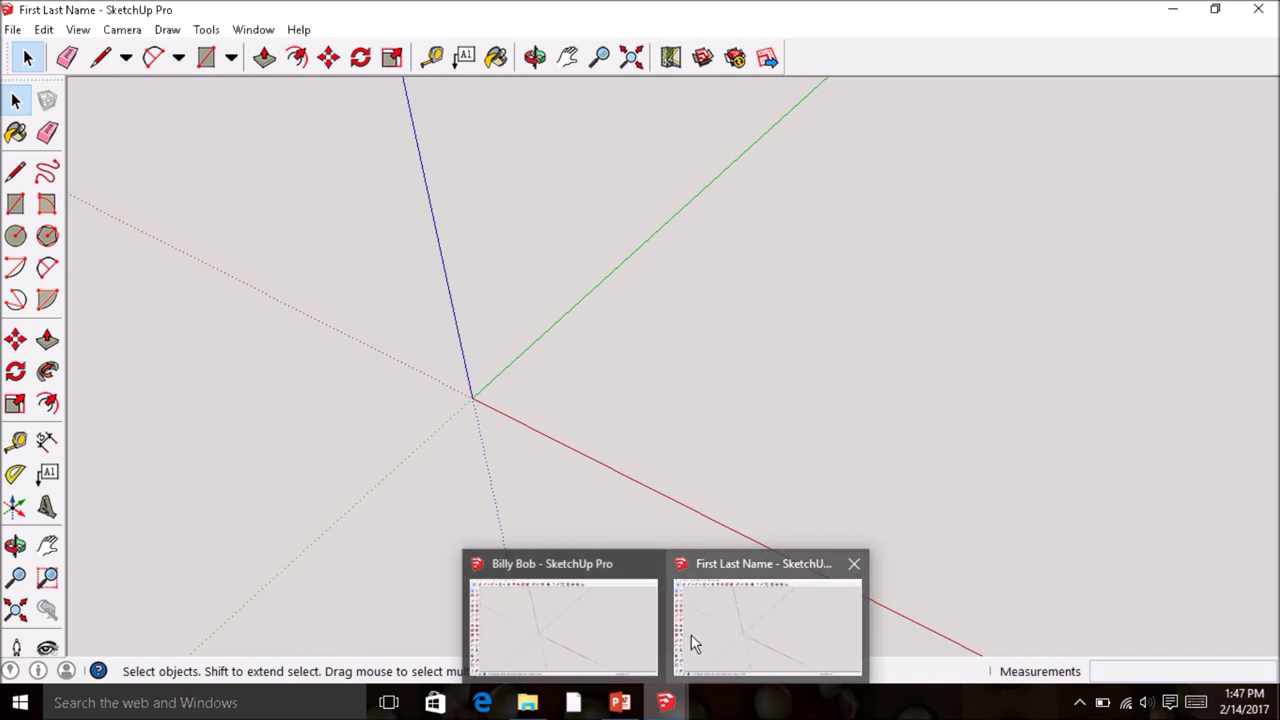
pyautogui.click(761, 602)
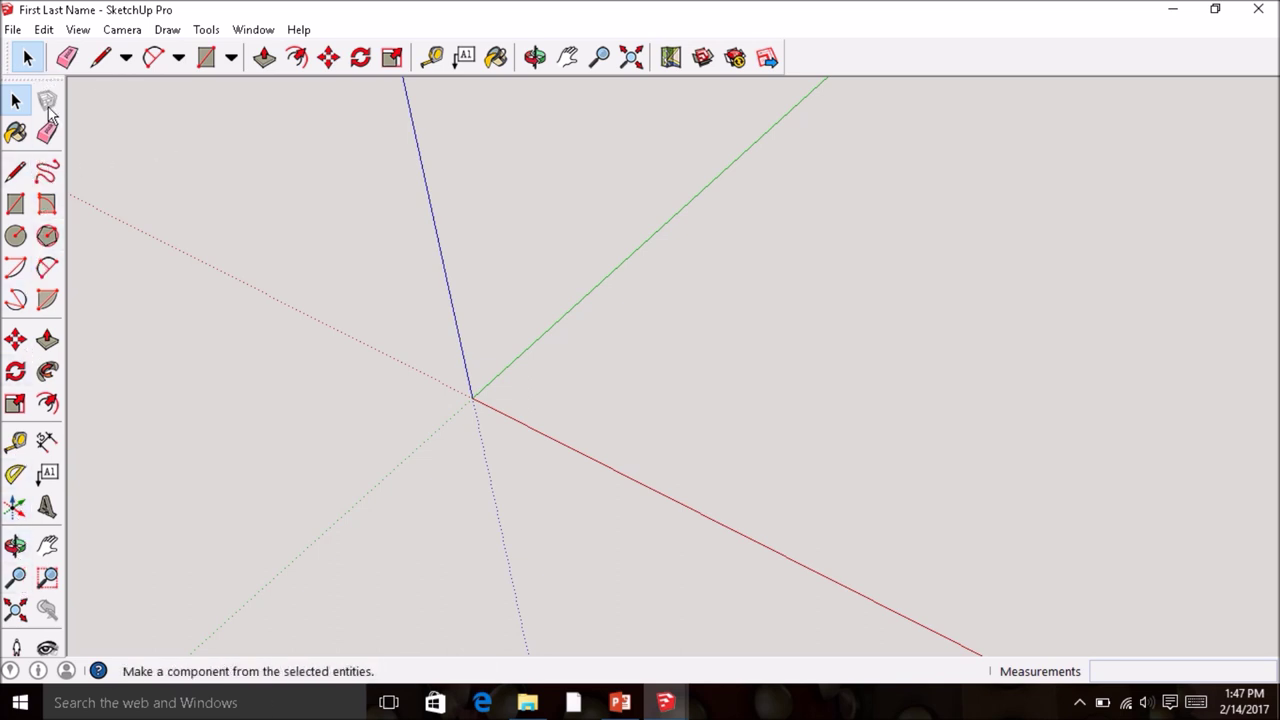
pyautogui.click(79, 34)
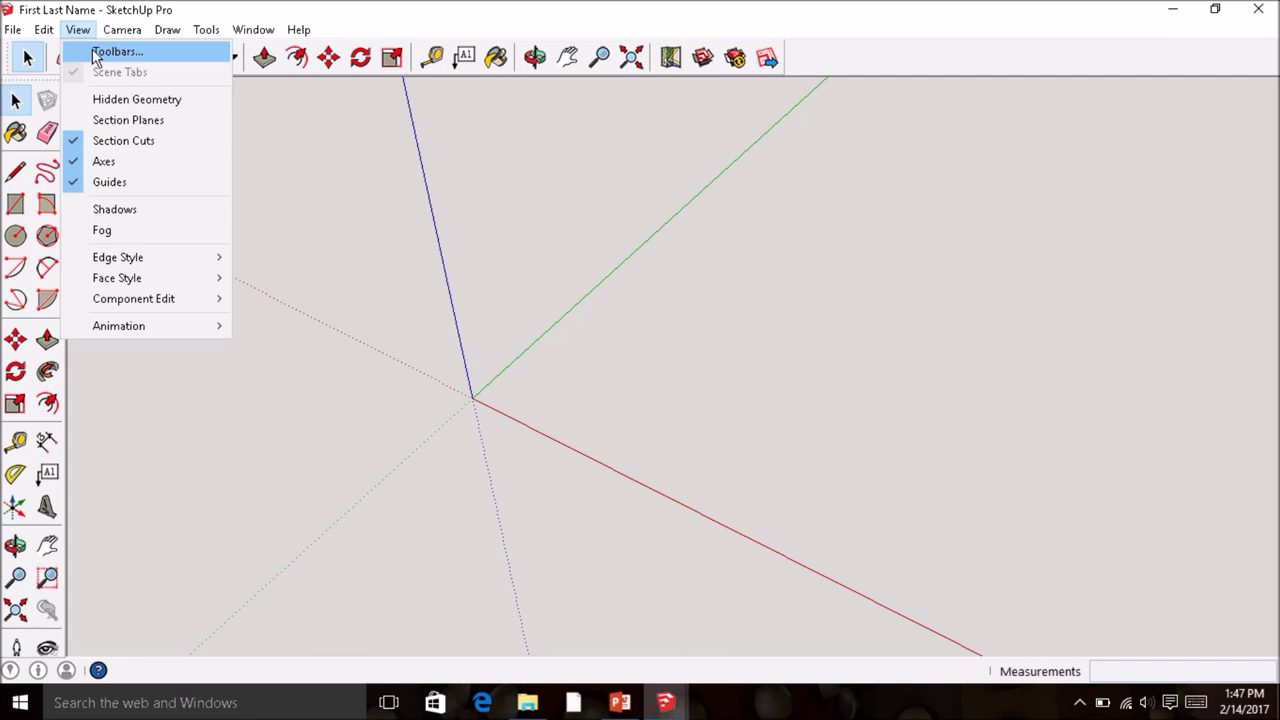
pyautogui.click(100, 52)
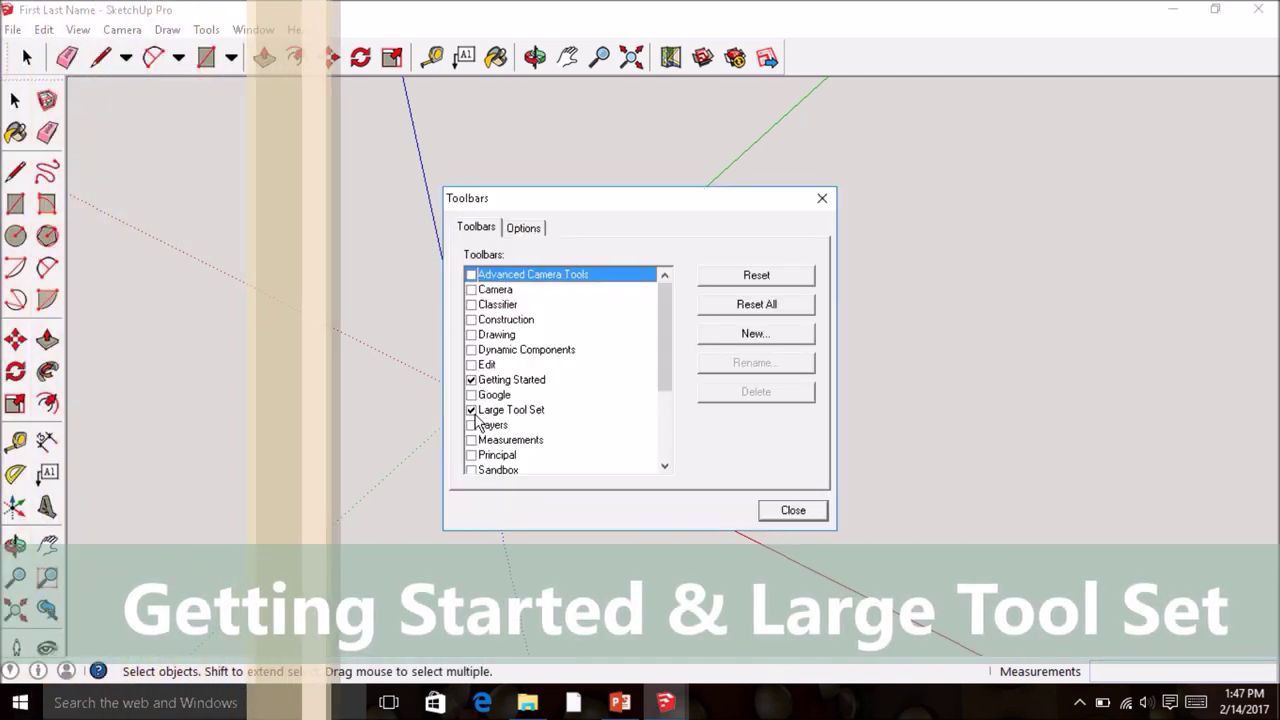
pyautogui.click(471, 410)
pyautogui.click(471, 410)
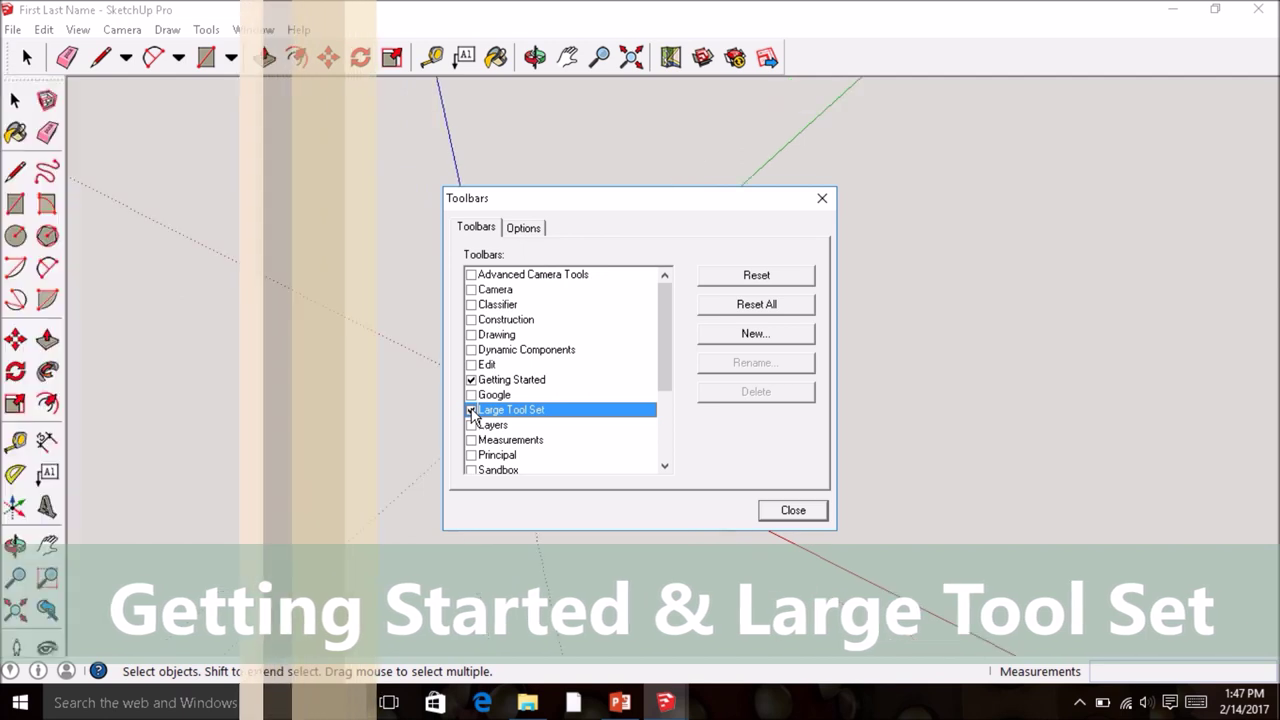
pyautogui.click(471, 380)
pyautogui.click(471, 380)
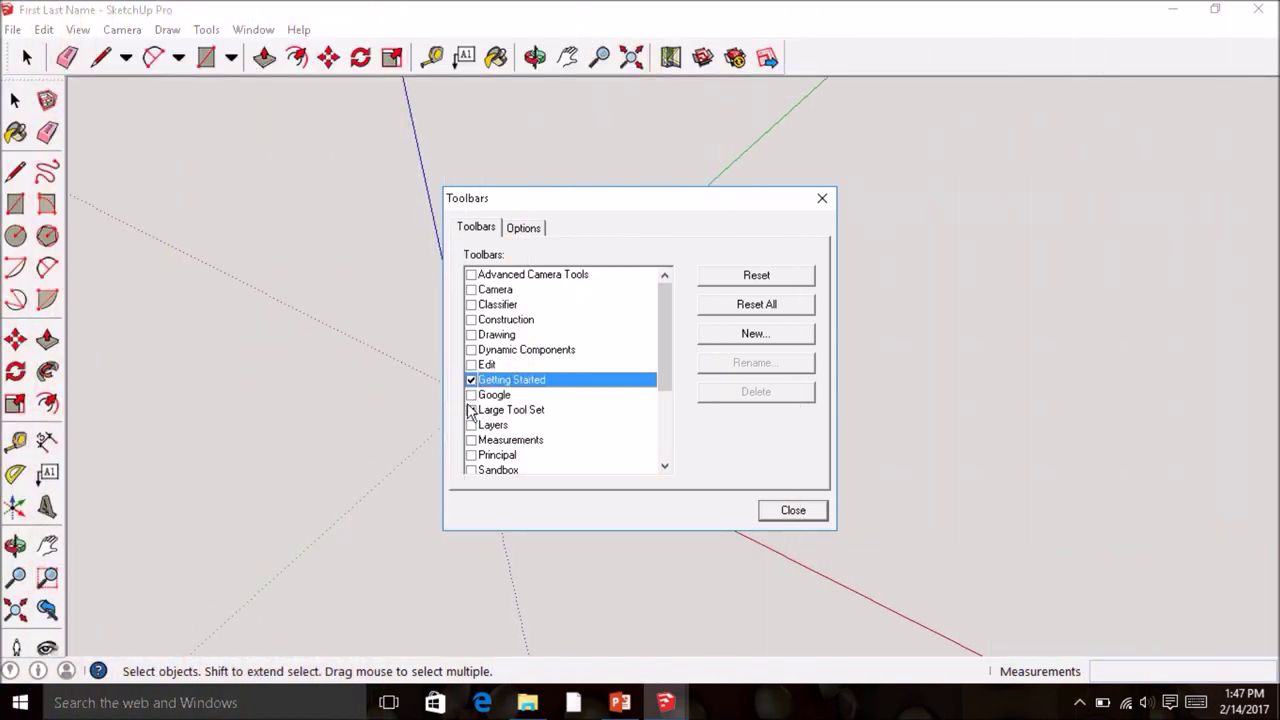
pyautogui.click(793, 511)
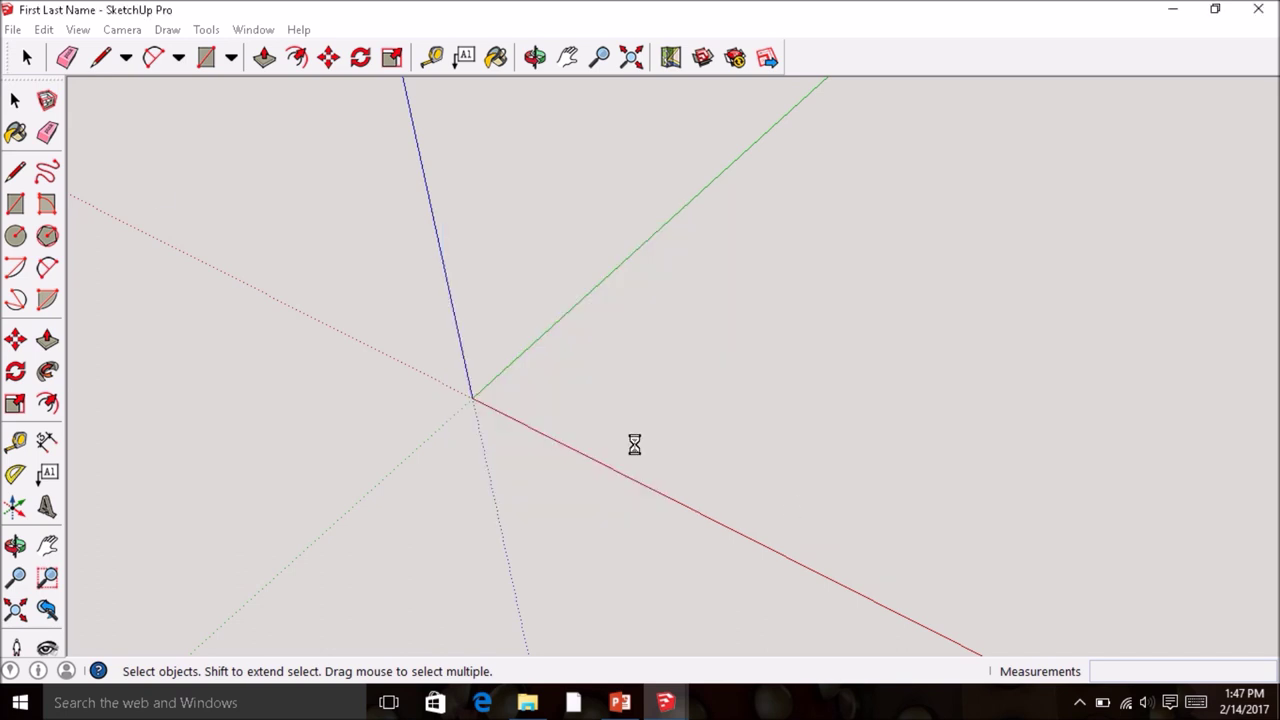
pyautogui.moveTo(22, 80); pyautogui.dragTo(359, 217)
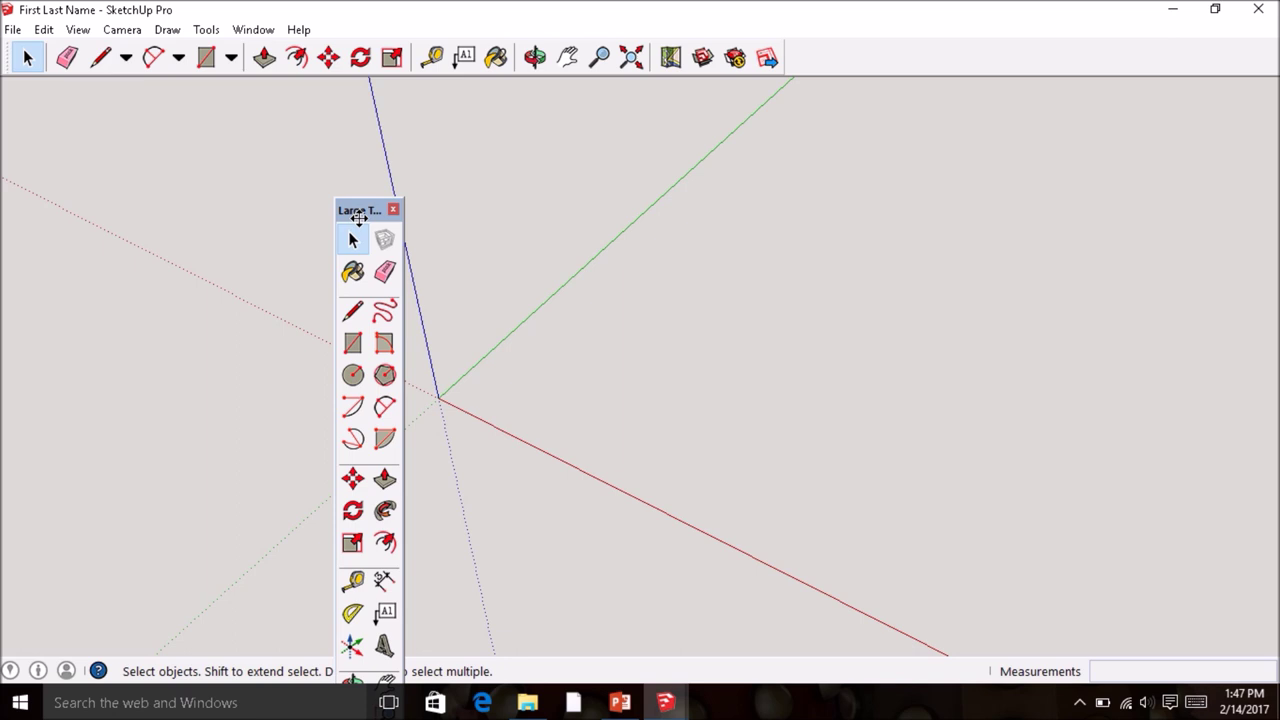
pyautogui.moveTo(345, 213); pyautogui.dragTo(12, 290)
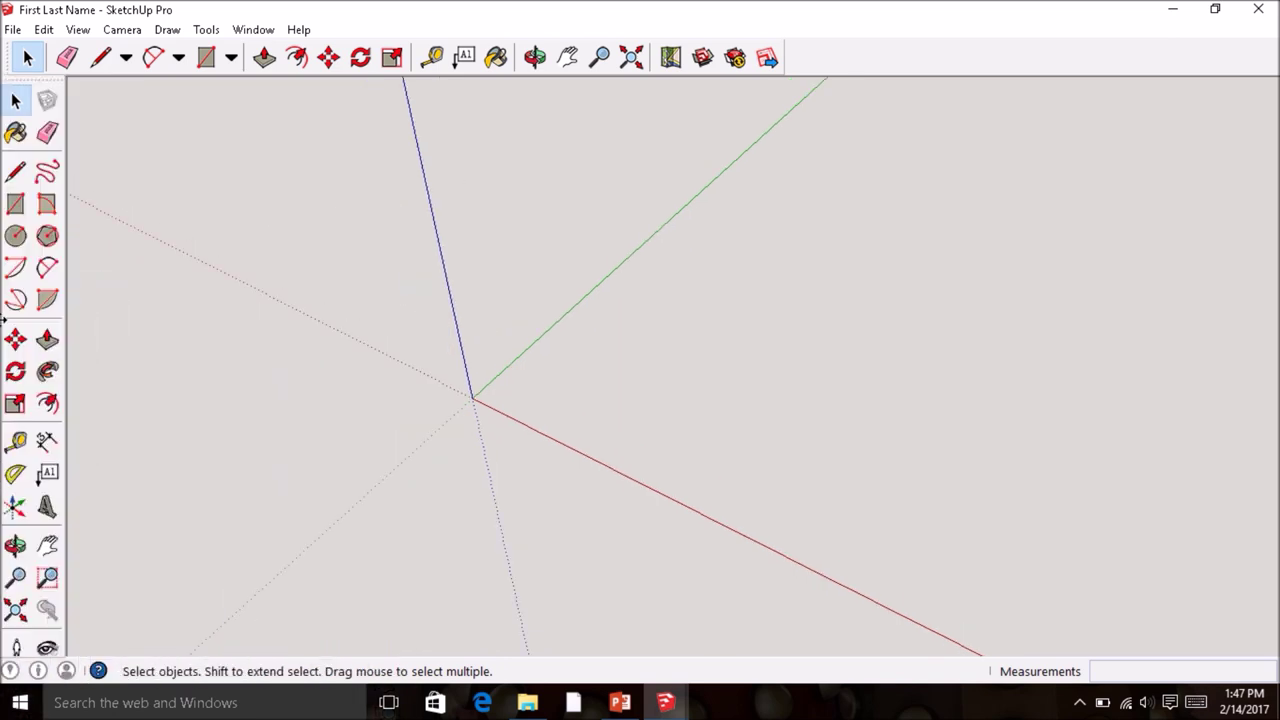
# - Draw a 3.5 by .75 rectangle on the ground plane
pyautogui.click(15, 205)
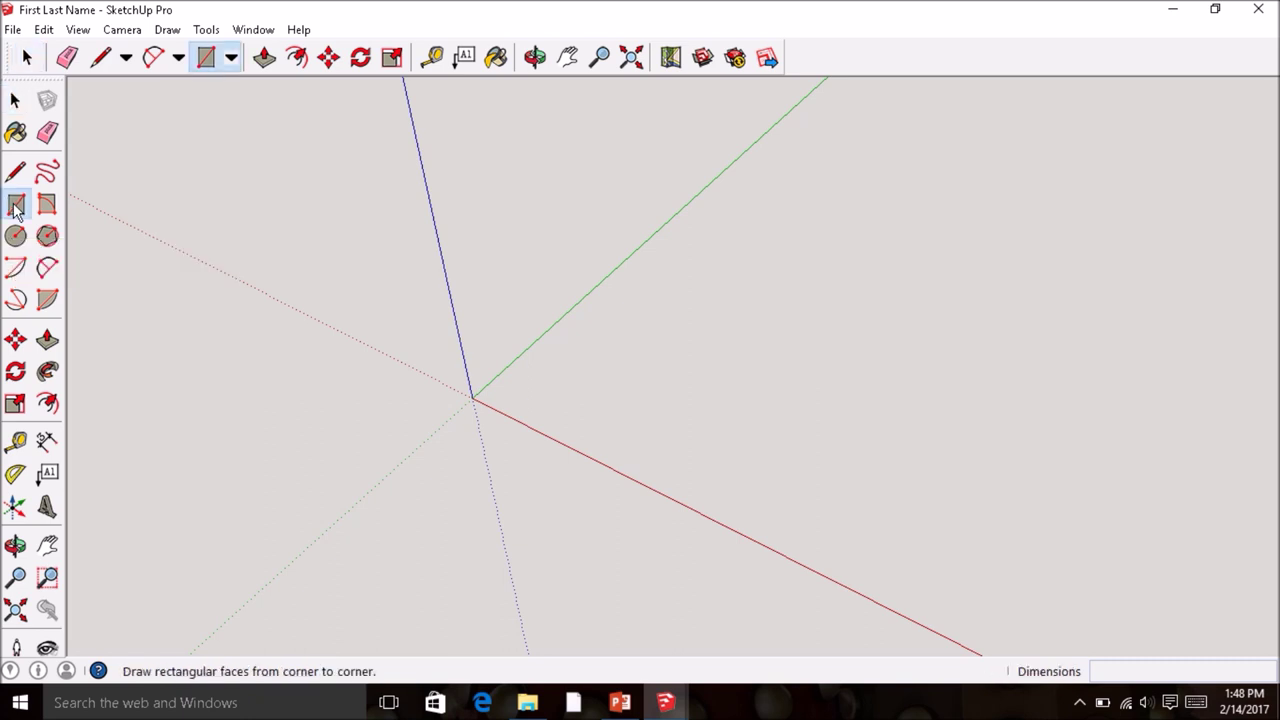
pyautogui.click(587, 382)
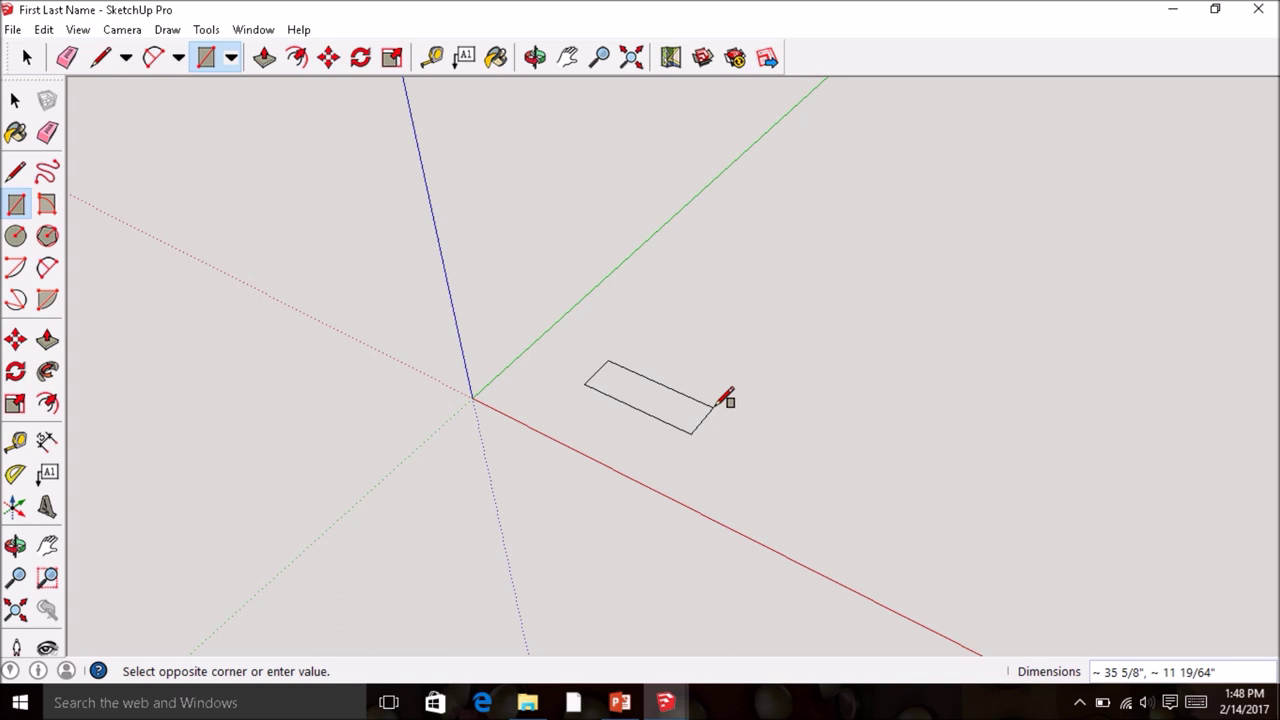
pyautogui.write('3.5,.75')
pyautogui.press('Return')
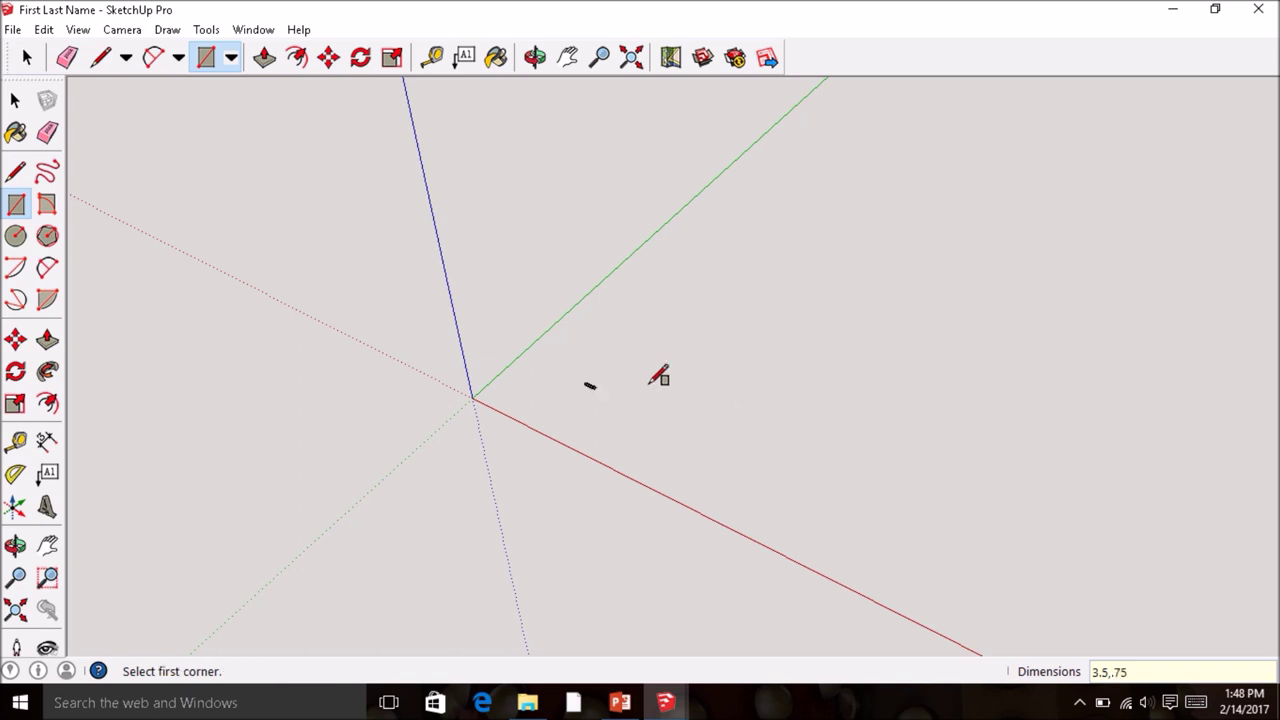
# - Zoom to extents, then orbit, pan and zoom to frame the new rectangle
pyautogui.click(630, 58)
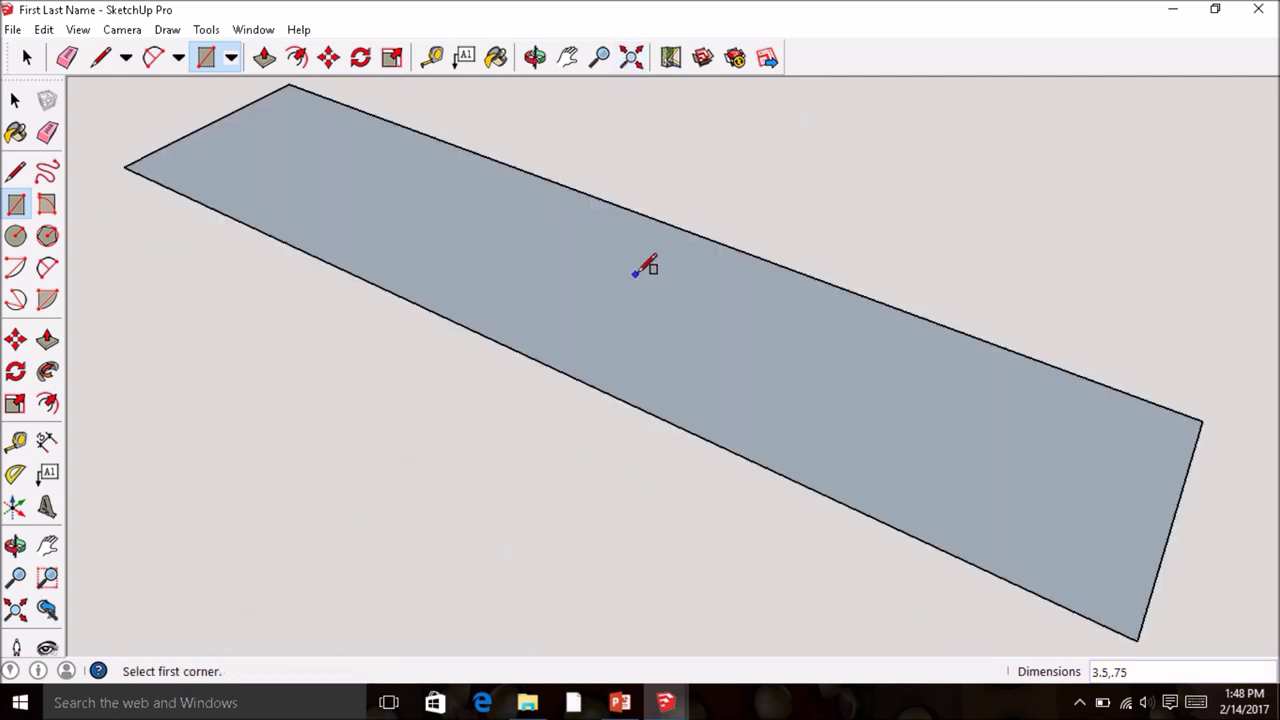
pyautogui.scroll(-1, 634, 273)
pyautogui.scroll(-5, 634, 273)
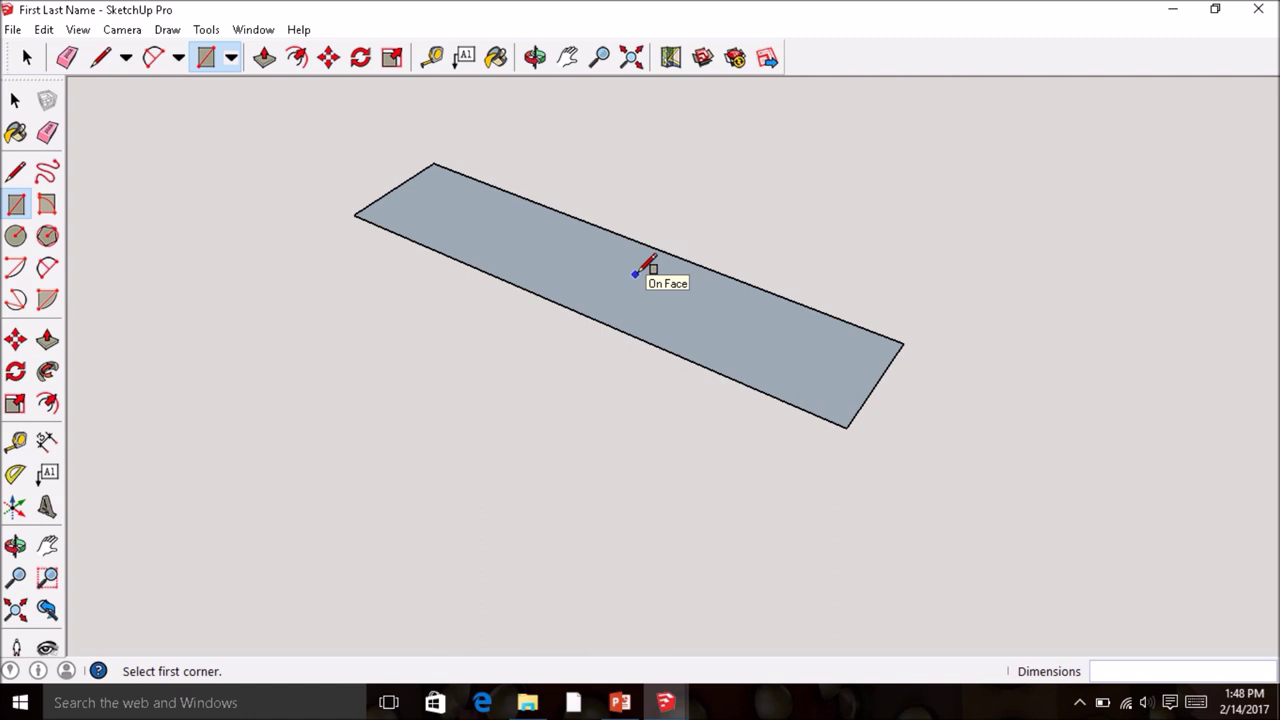
pyautogui.scroll(5, 634, 273)
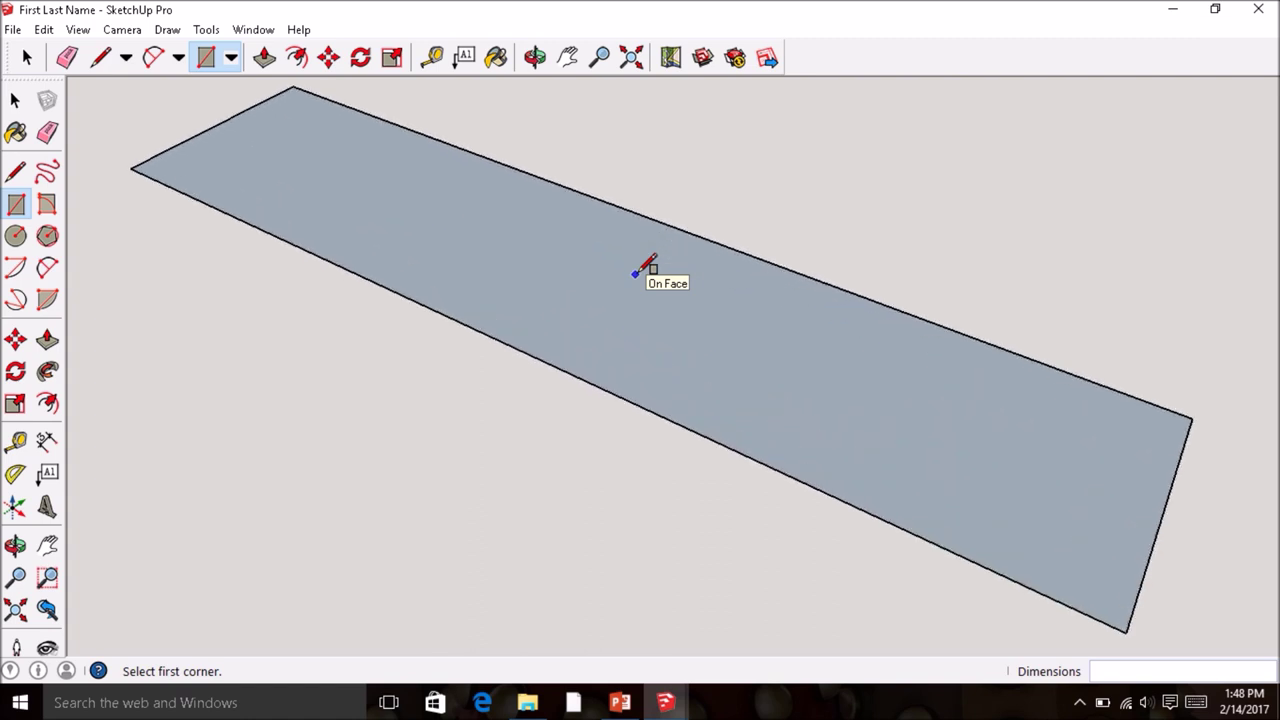
pyautogui.scroll(-3, 634, 273)
pyautogui.scroll(6, 634, 273)
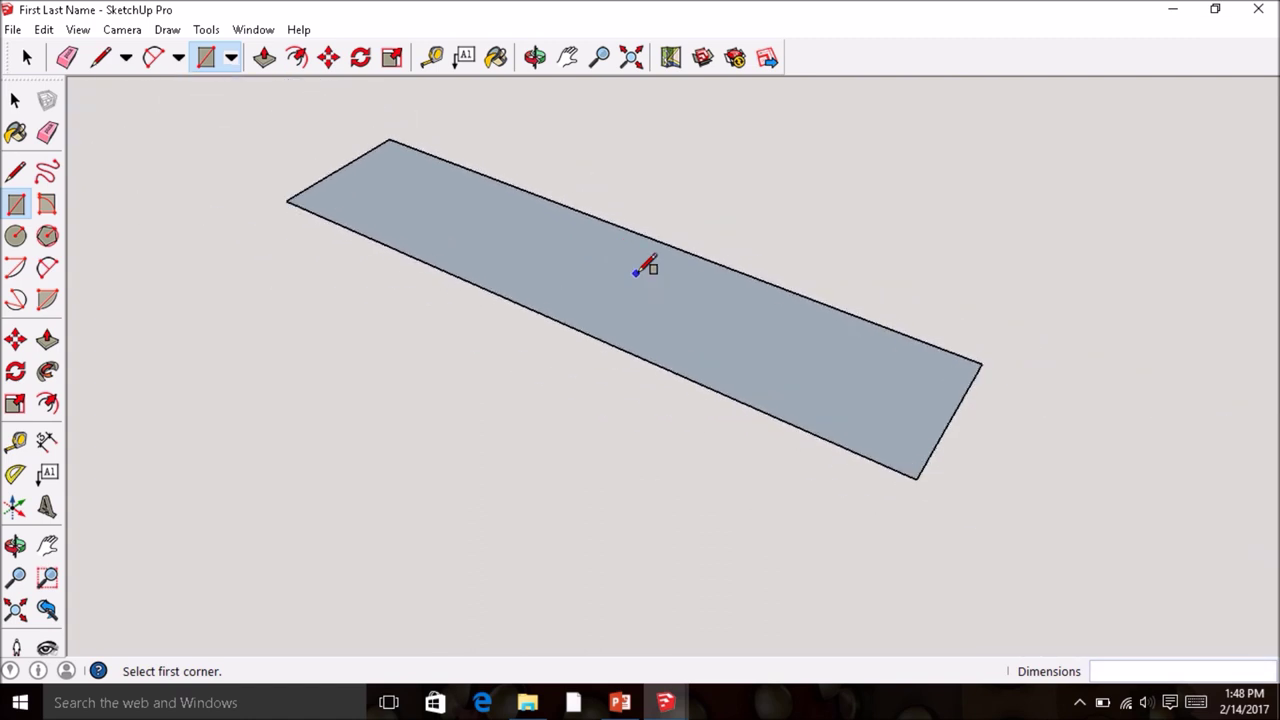
pyautogui.scroll(-3, 634, 273)
pyautogui.scroll(-2, 645, 266)
pyautogui.moveTo(637, 269); pyautogui.dragTo(605, 217, button='middle')
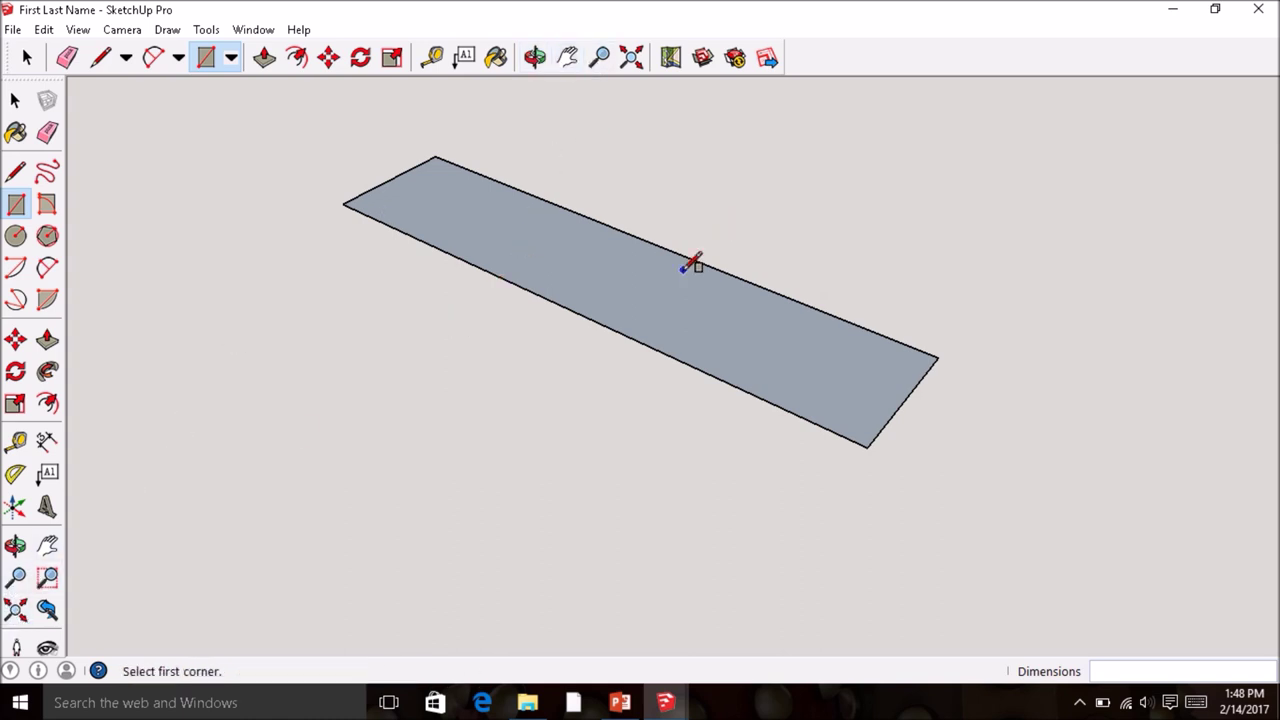
pyautogui.click(568, 57)
pyautogui.moveTo(709, 194); pyautogui.dragTo(594, 294)
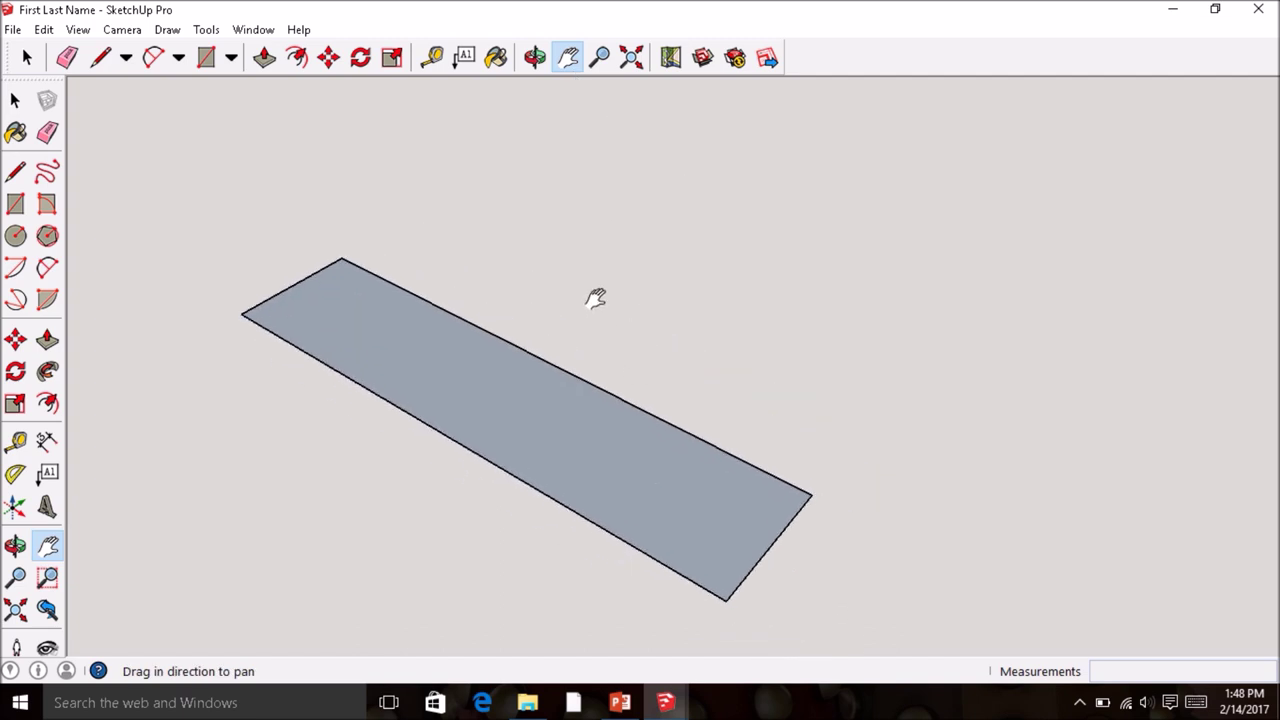
pyautogui.scroll(-1, 596, 298)
pyautogui.scroll(-1, 596, 298)
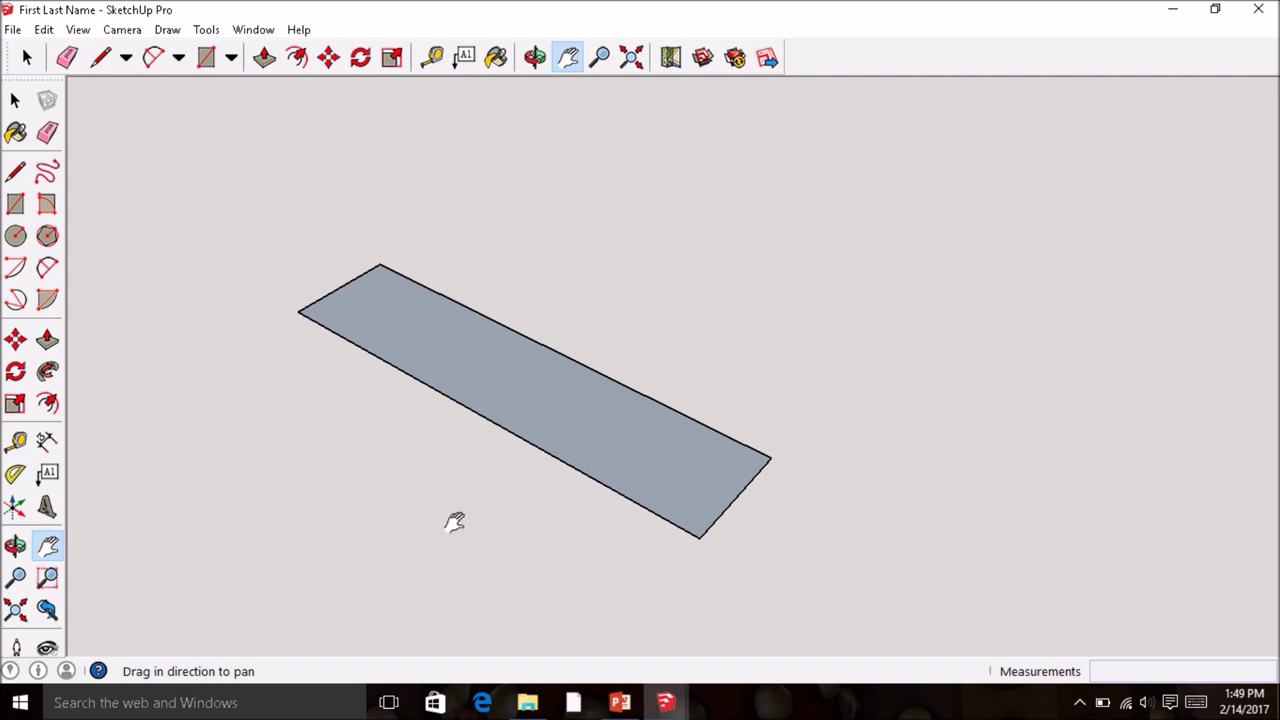
pyautogui.moveTo(665, 703)
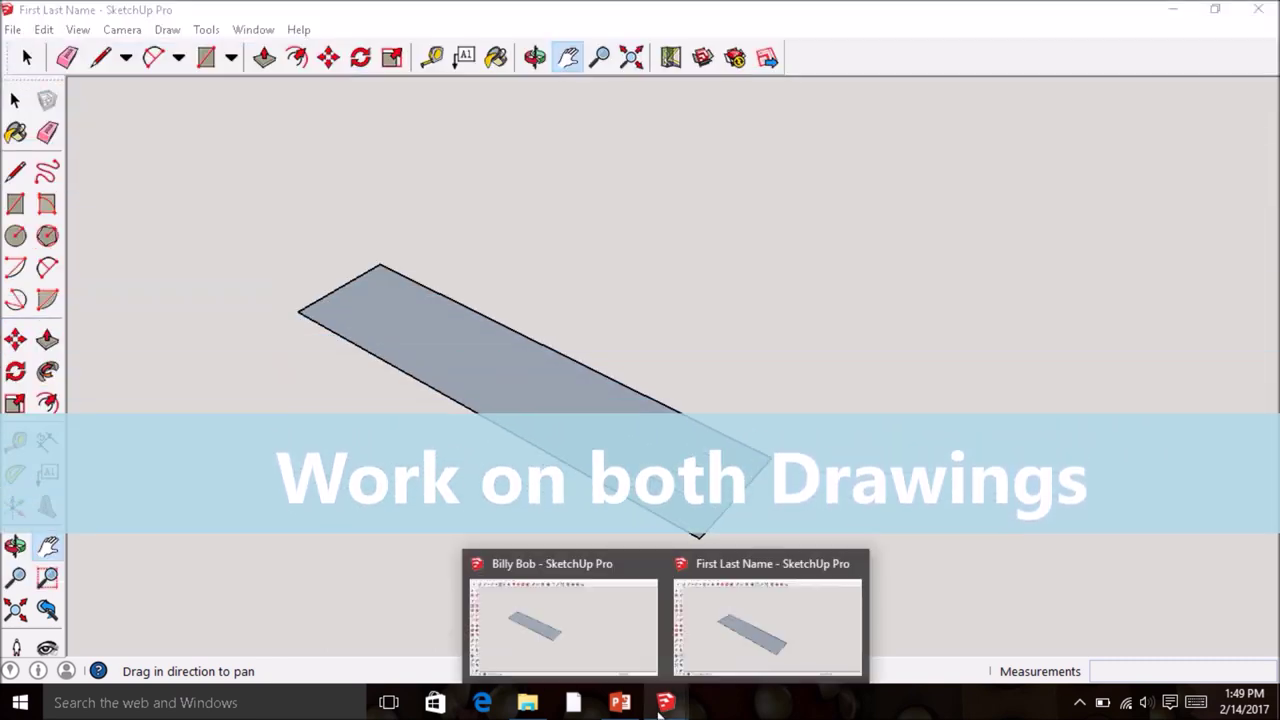
pyautogui.click(585, 645)
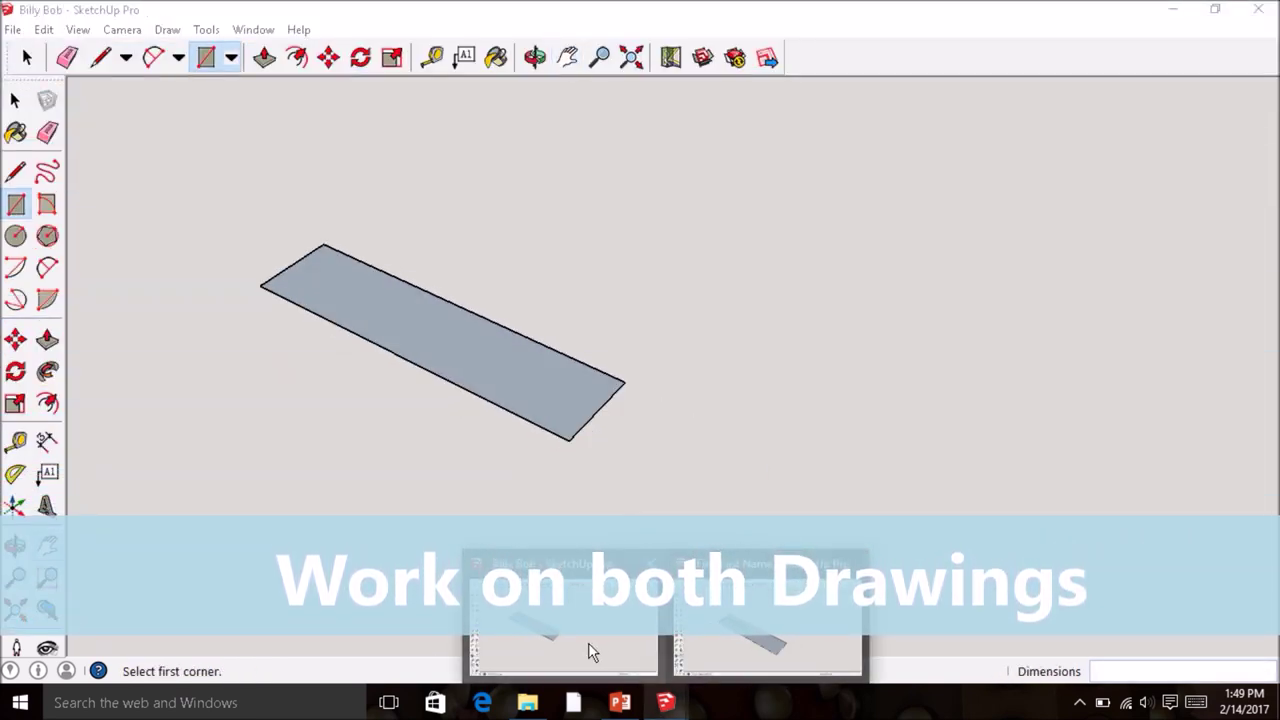
pyautogui.moveTo(717, 638)
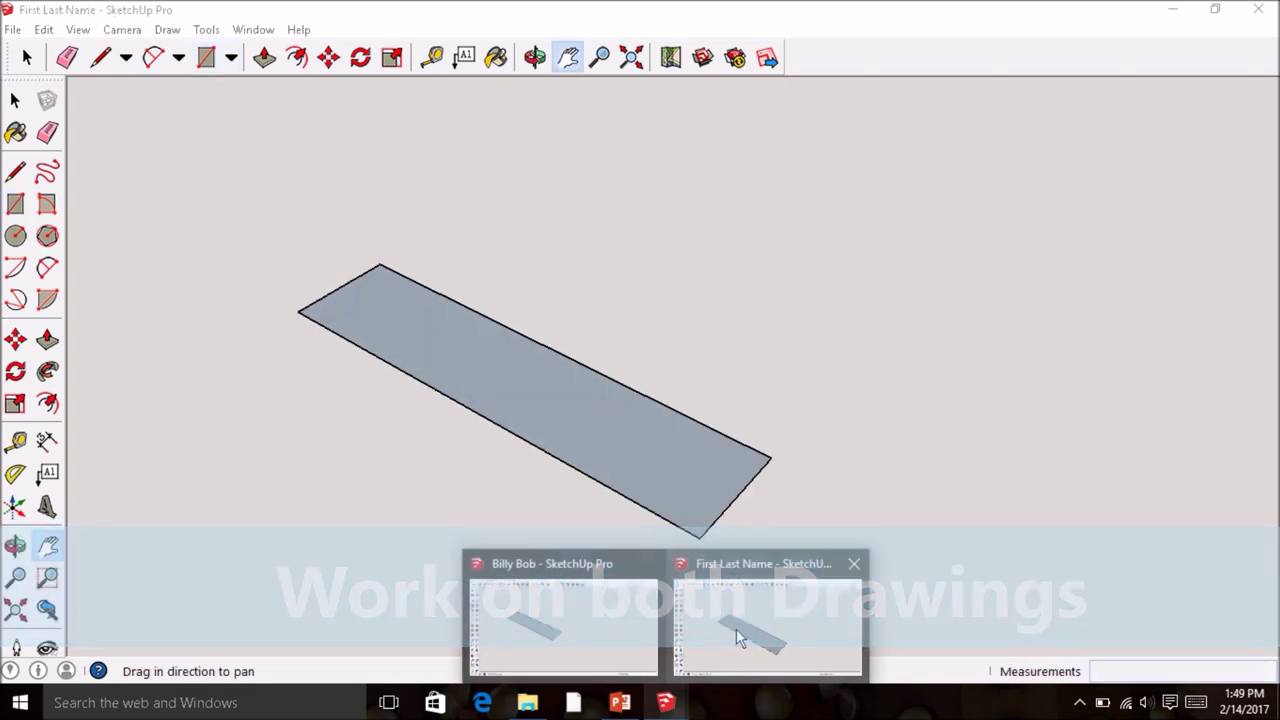
pyautogui.click(735, 630)
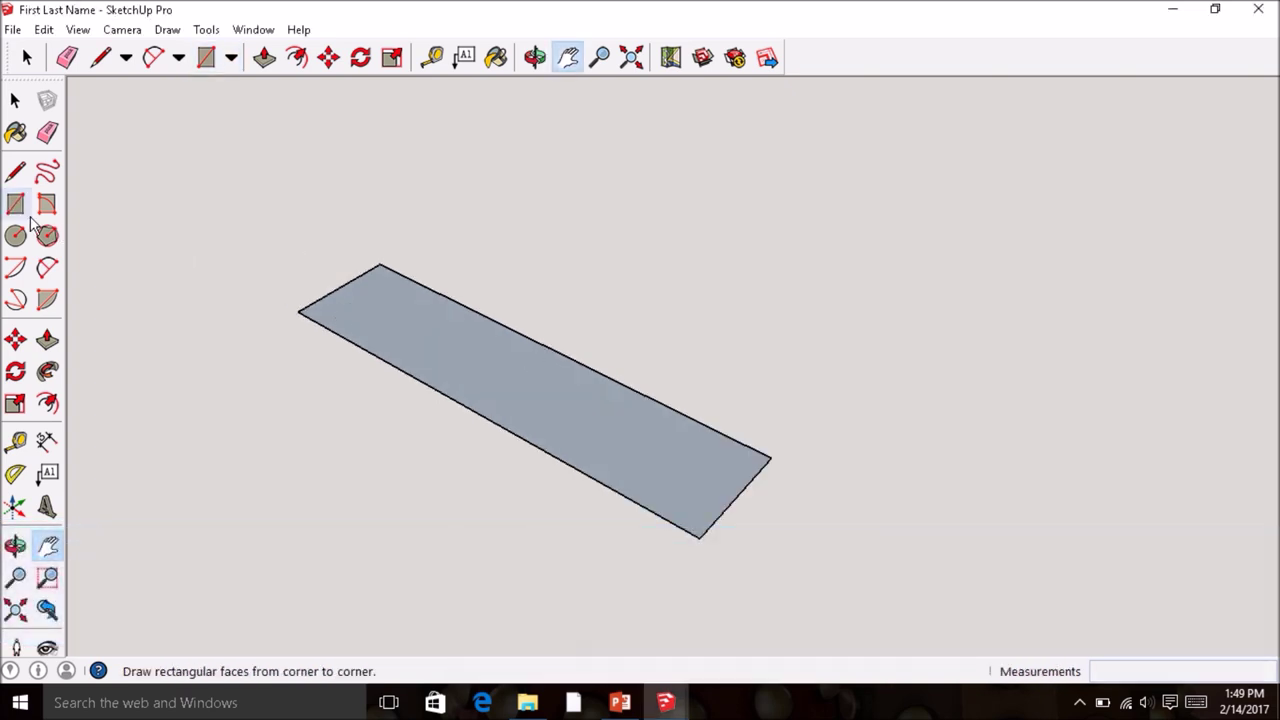
# - Push/pull the 3.5 by .75 rectangle up 3/4" into a solid board
pyautogui.click(48, 341)
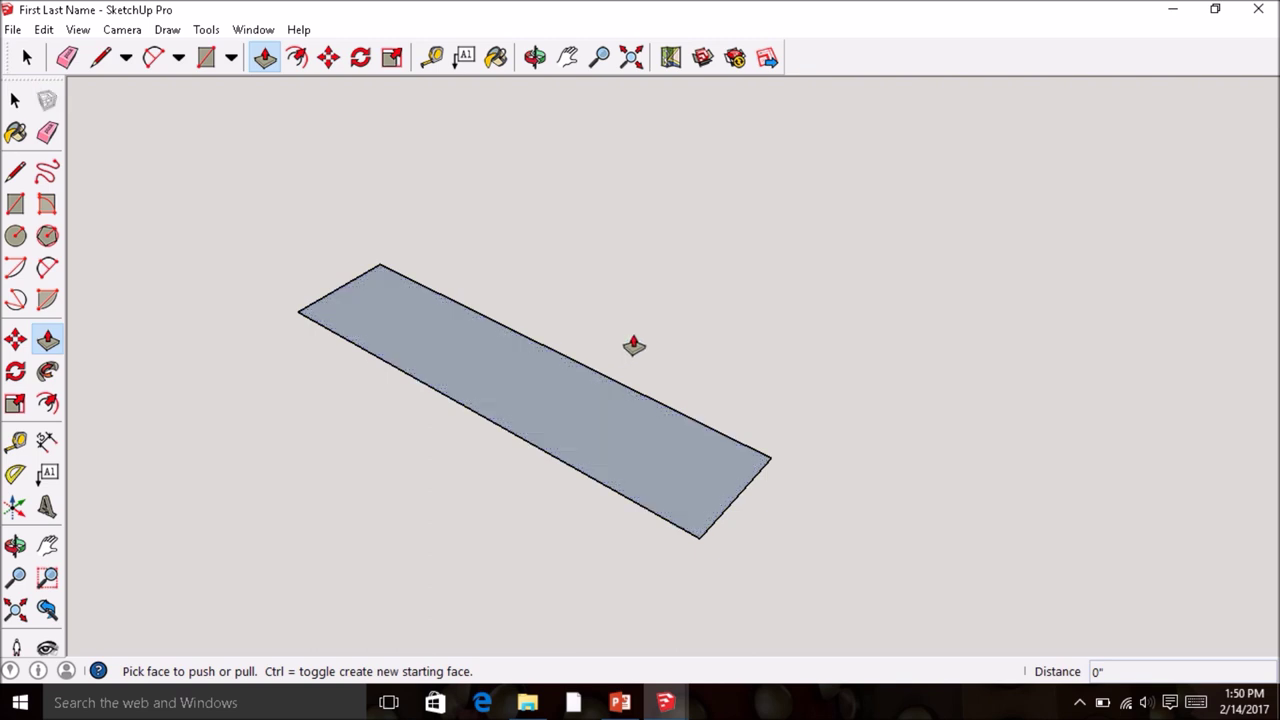
pyautogui.click(580, 432)
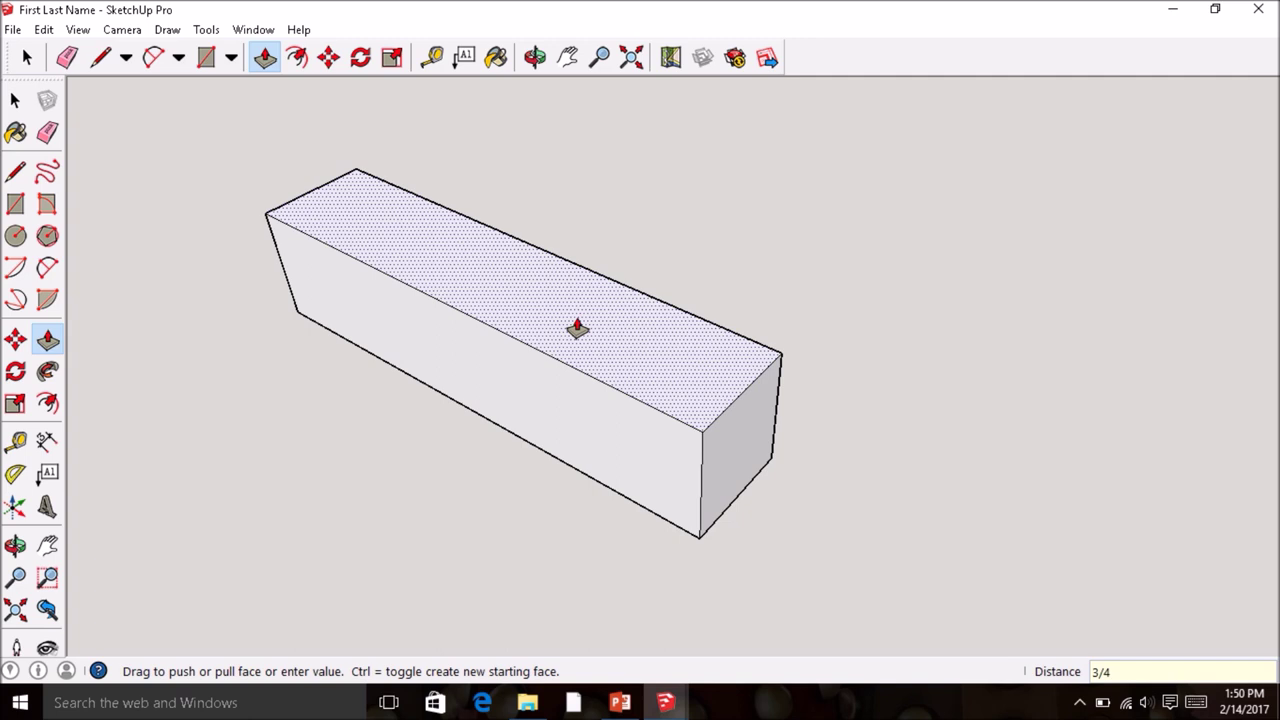
pyautogui.press('Return')
pyautogui.scroll(-5, 577, 330)
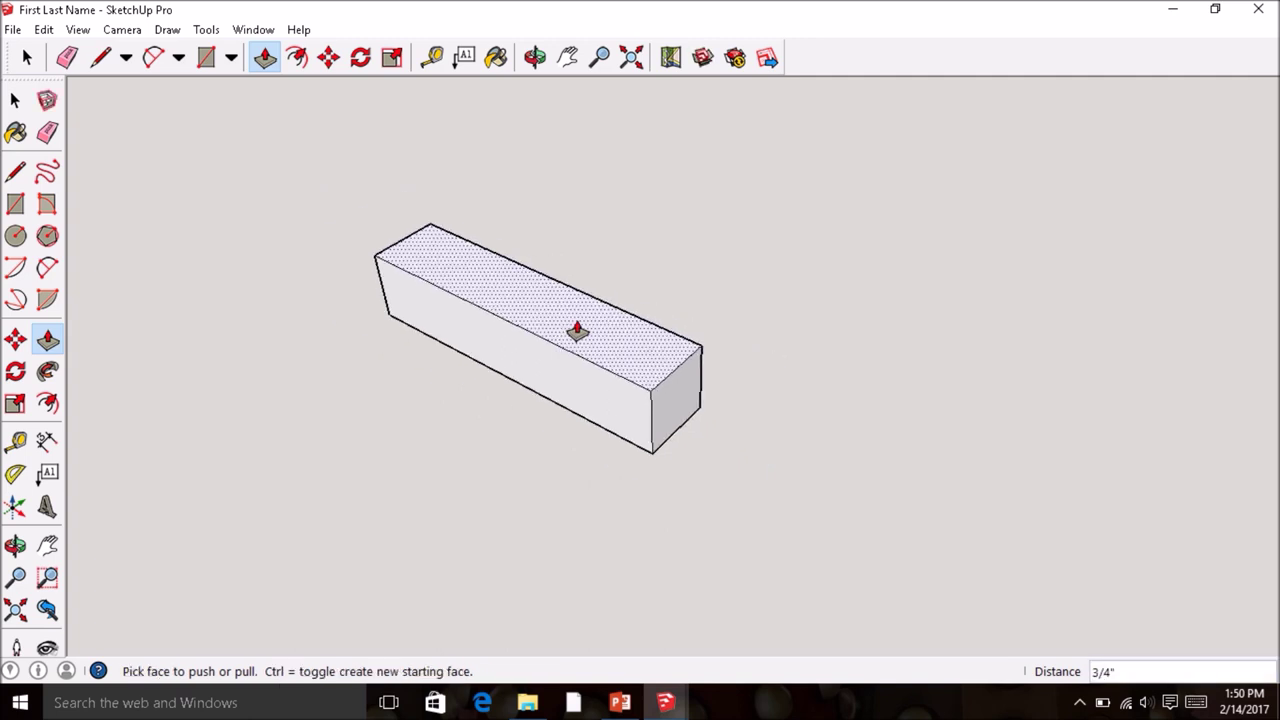
pyautogui.scroll(-2, 577, 286)
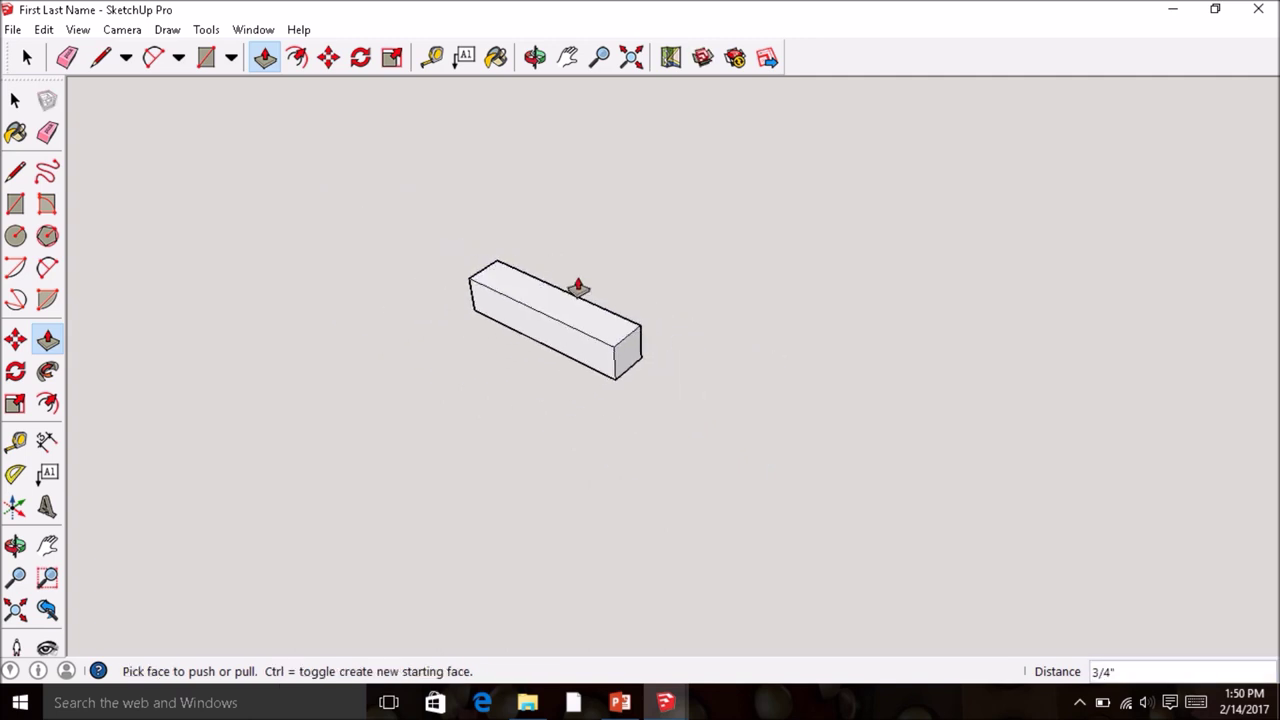
pyautogui.click(16, 100)
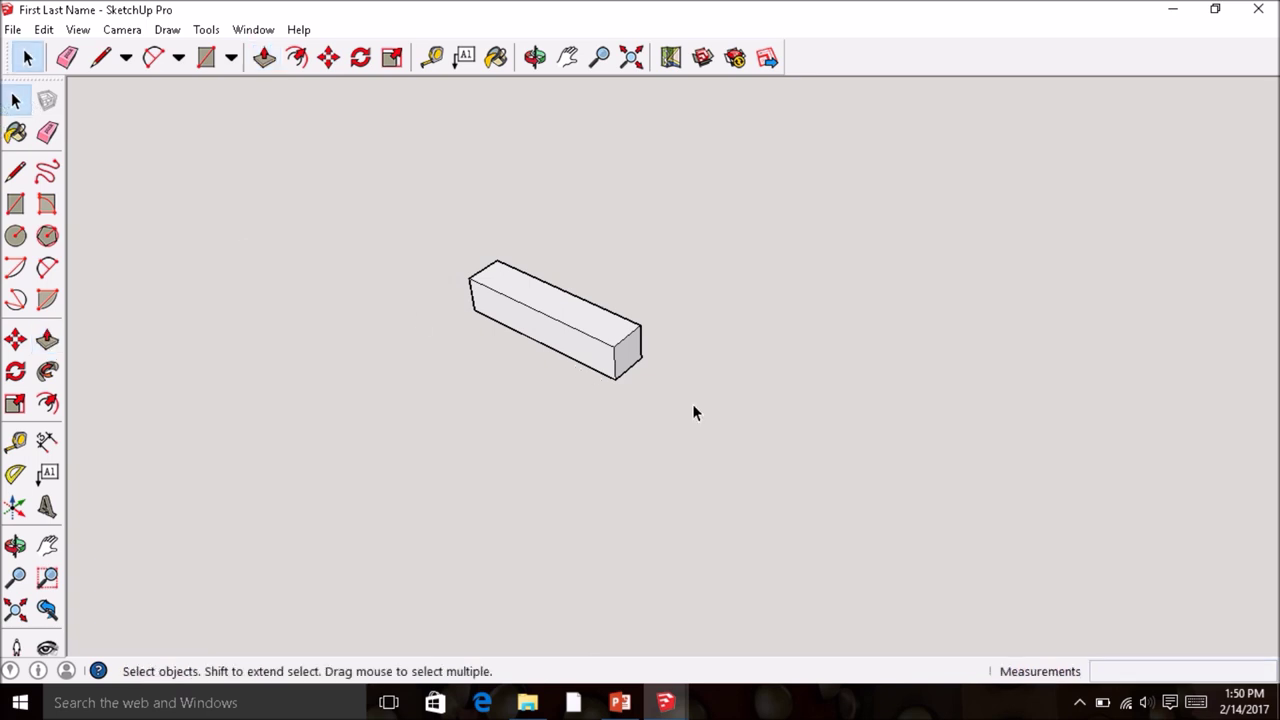
# - Copy the board and paste a duplicate lower-left of the original
pyautogui.moveTo(418, 242); pyautogui.dragTo(406, 231)
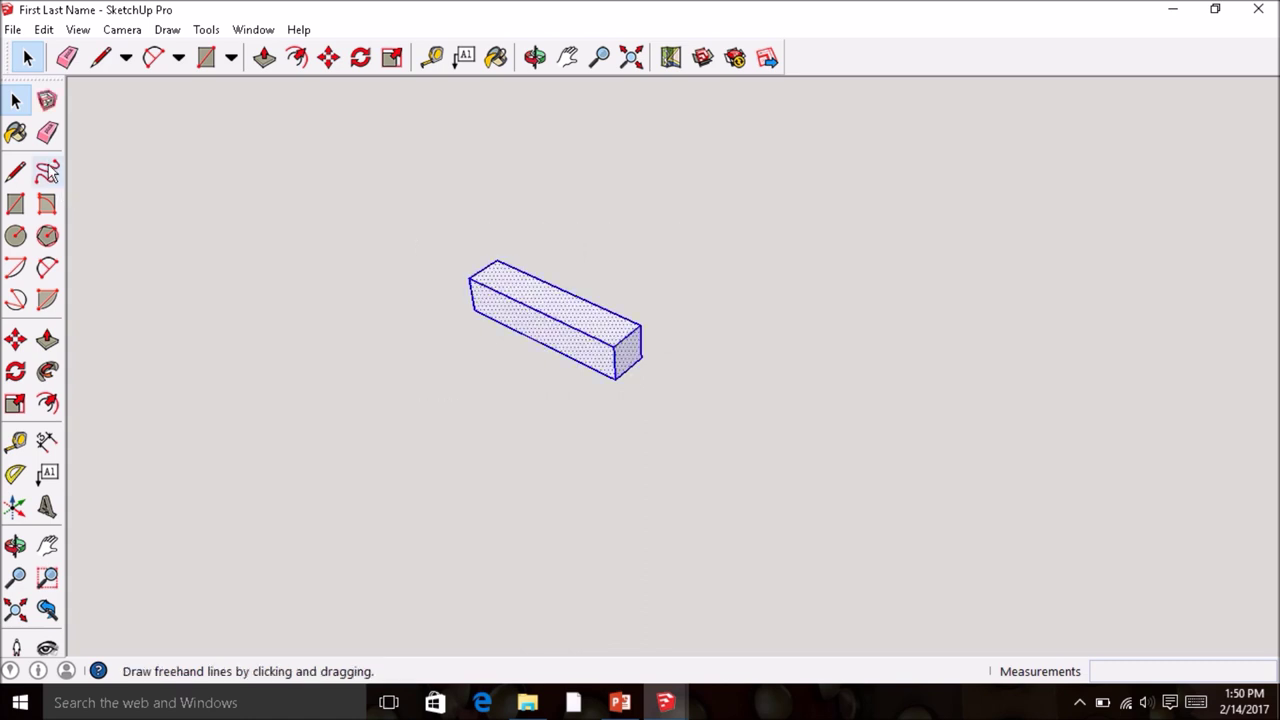
pyautogui.click(40, 29)
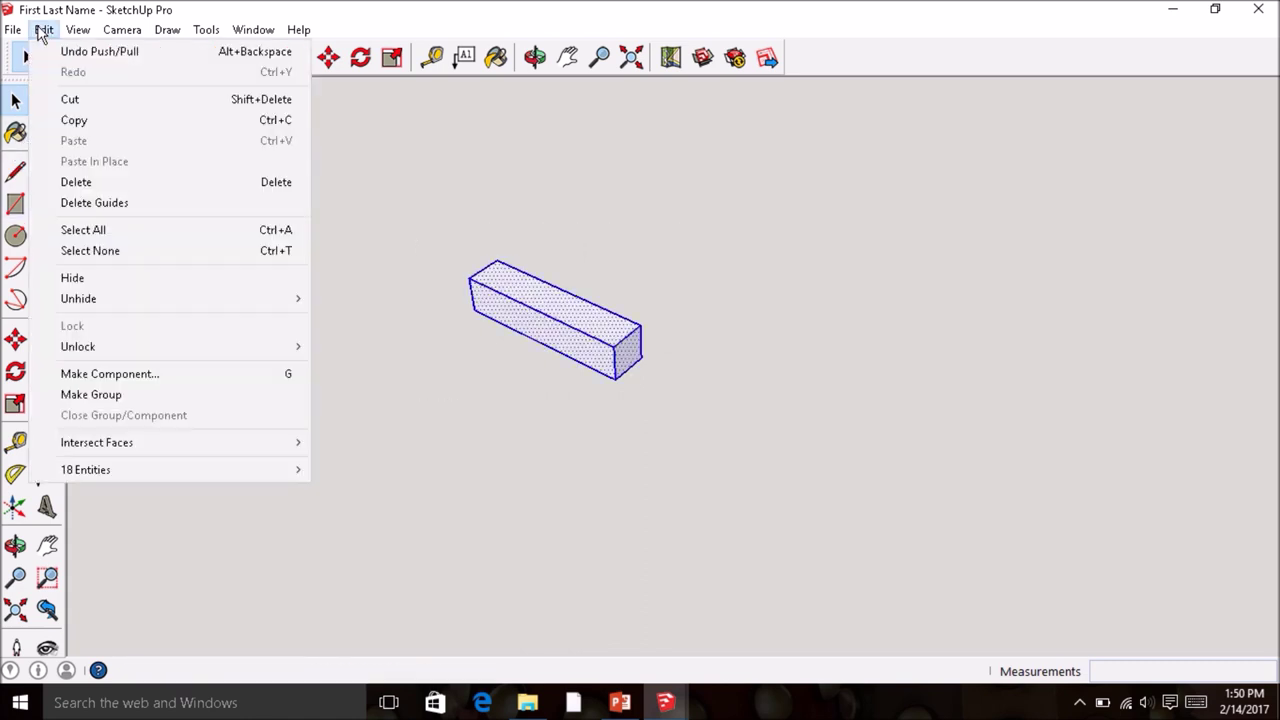
pyautogui.click(66, 114)
pyautogui.click(44, 29)
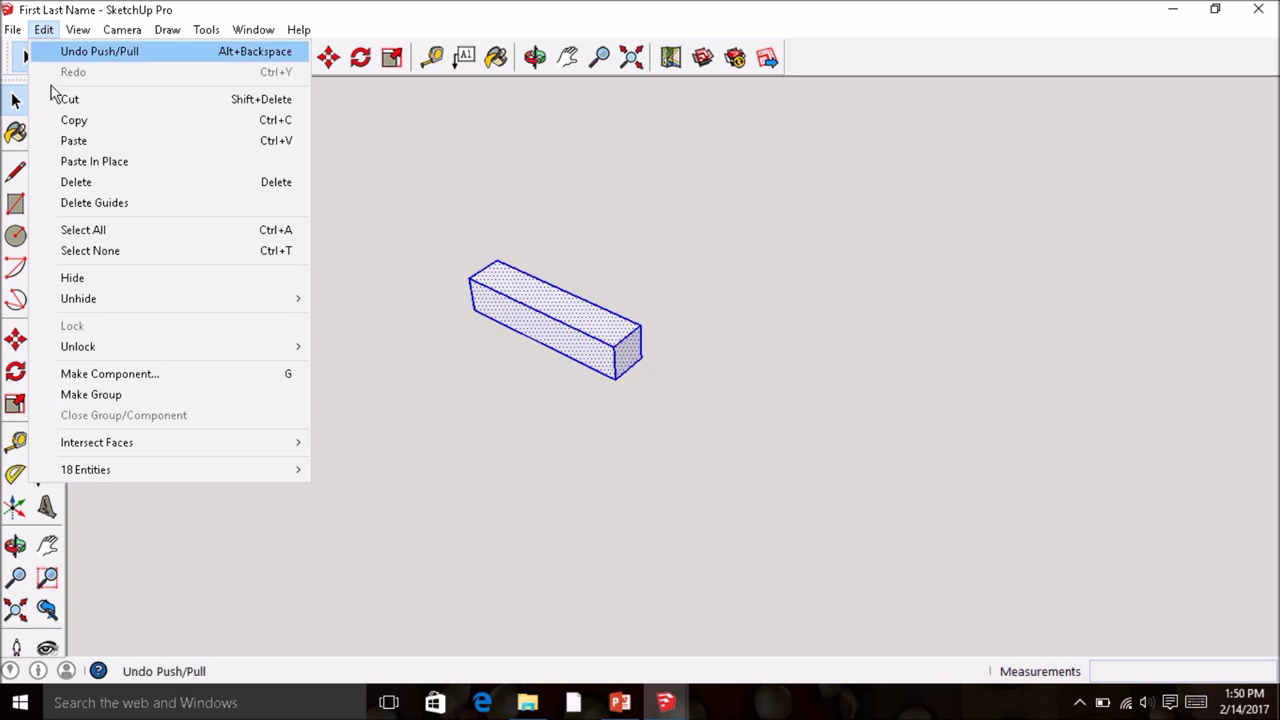
pyautogui.click(83, 140)
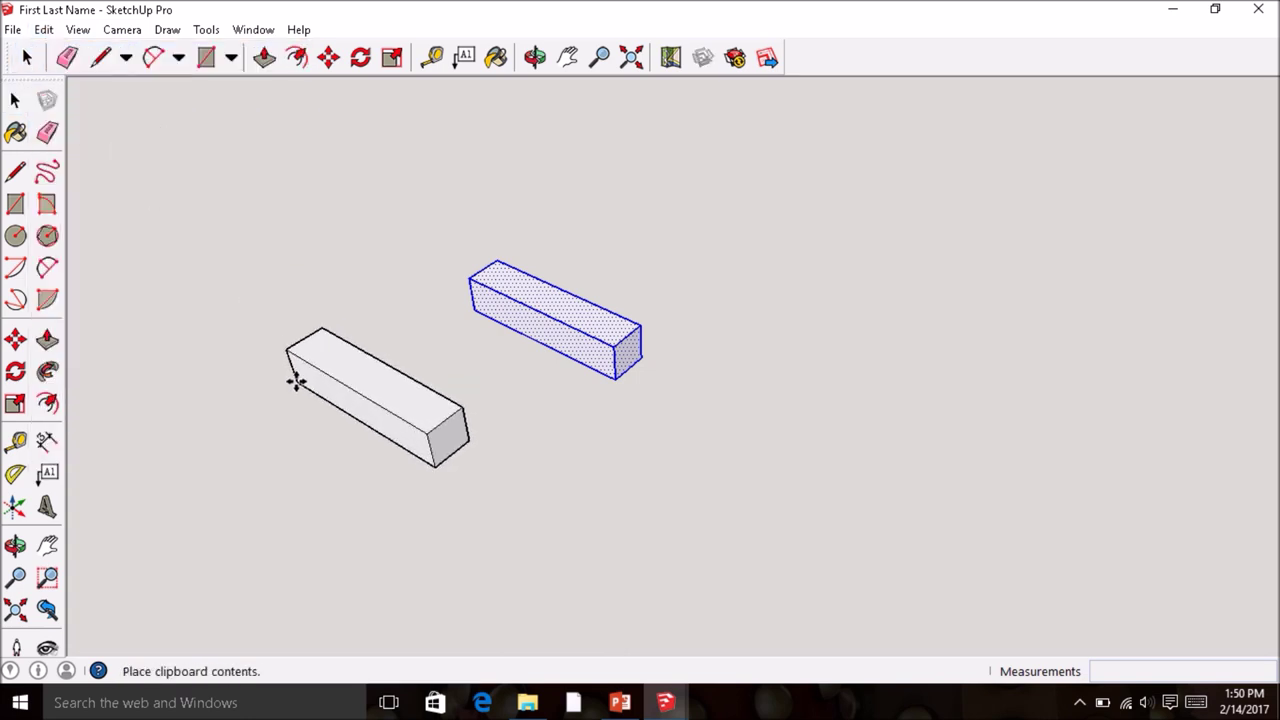
pyautogui.click(295, 379)
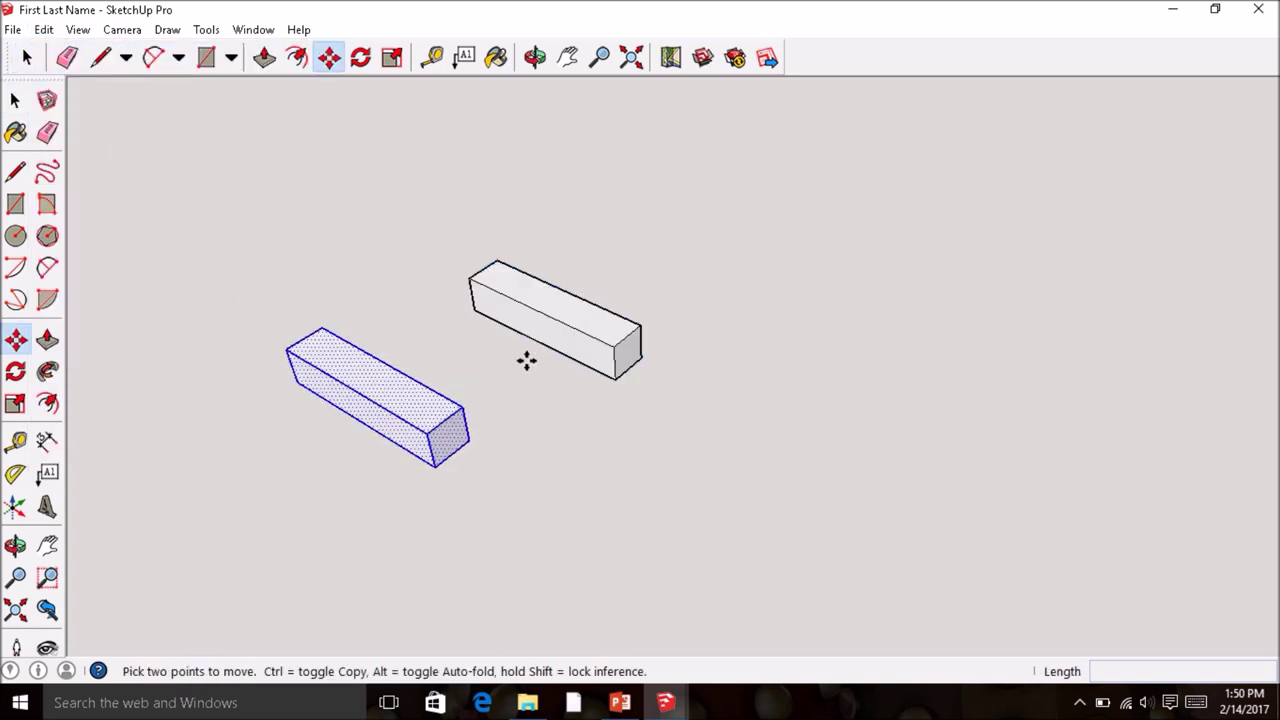
# - Snap the copy beside the original board's corner, then orbit to view both boards
pyautogui.click(469, 440)
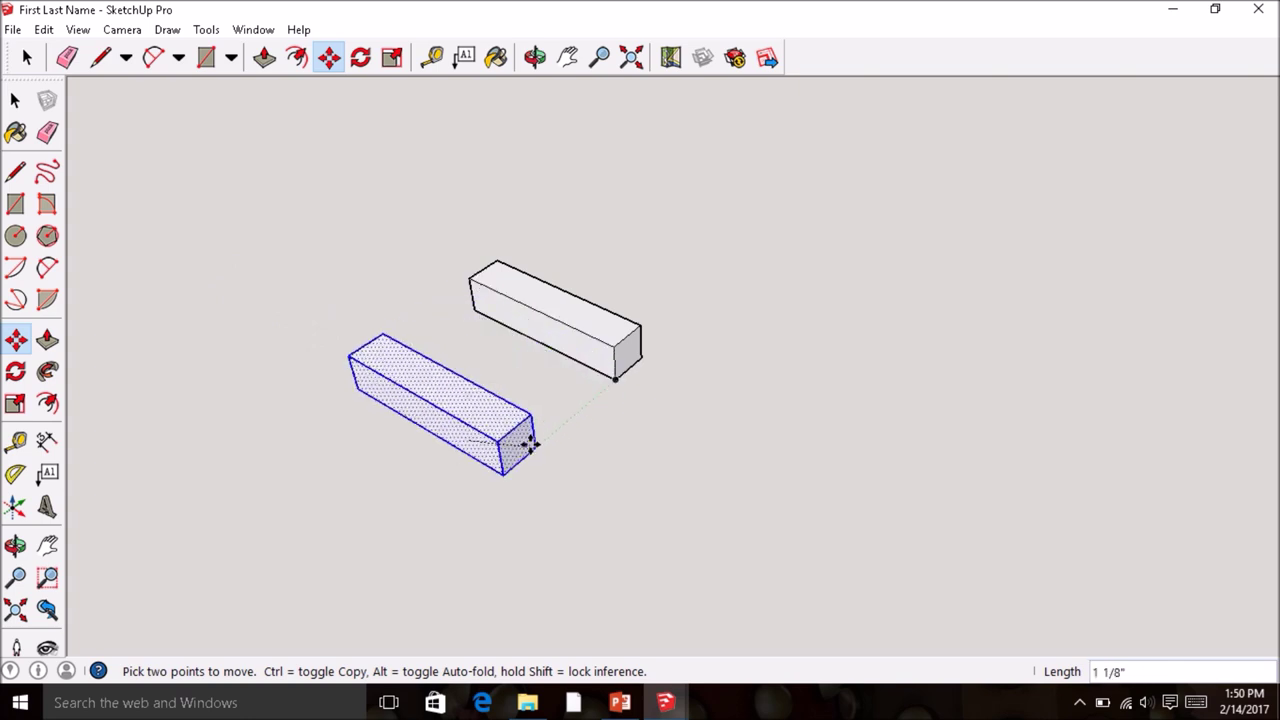
pyautogui.click(523, 443)
pyautogui.moveTo(394, 374); pyautogui.dragTo(688, 546, button='middle')
pyautogui.moveTo(498, 463); pyautogui.dragTo(667, 348, button='middle')
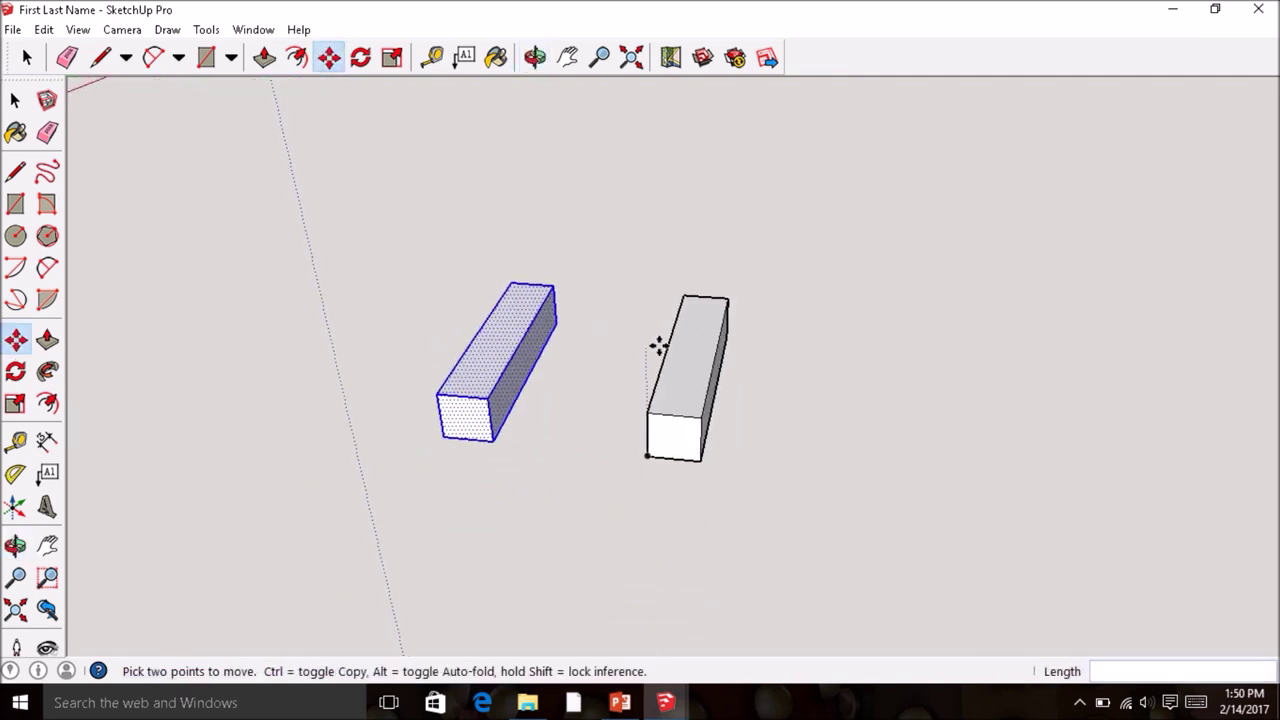
pyautogui.scroll(-4, 659, 345)
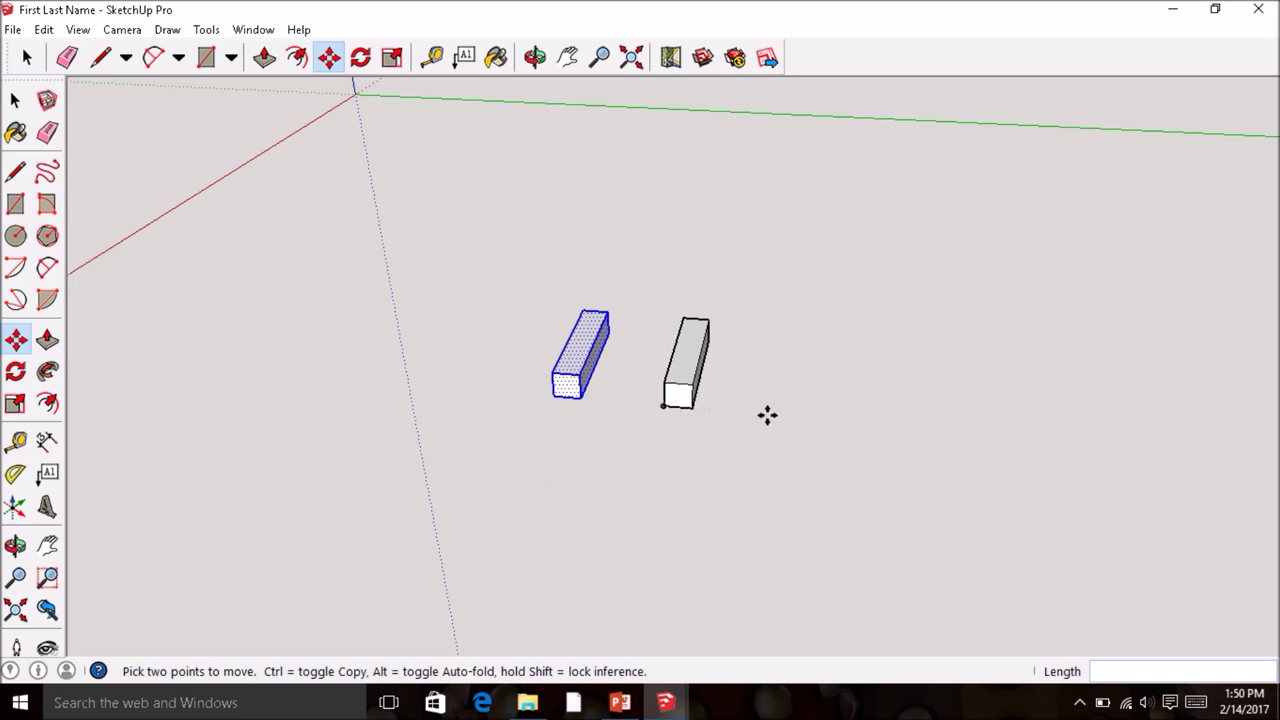
pyautogui.moveTo(786, 385); pyautogui.dragTo(748, 367, button='middle')
pyautogui.scroll(-3, 749, 366)
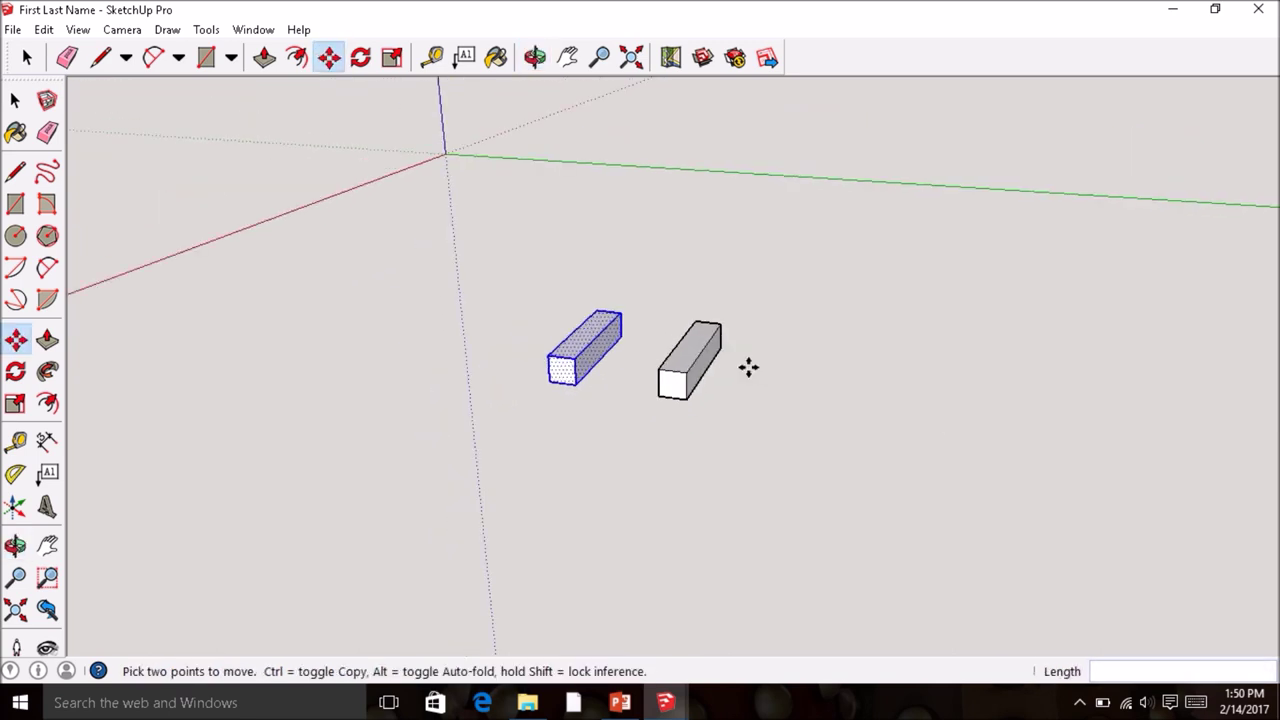
pyautogui.scroll(-1, 839, 351)
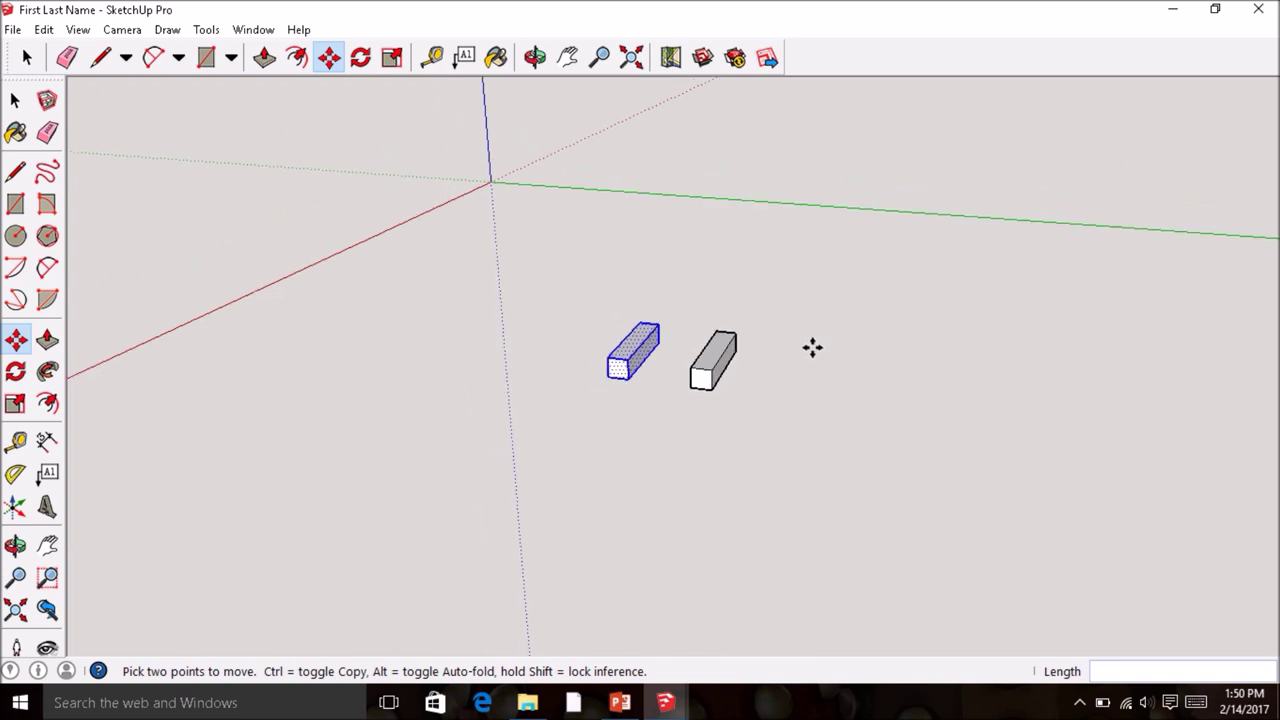
# - Draw two 10 by .75 rail rectangles starting from the second block's corners
pyautogui.click(16, 204)
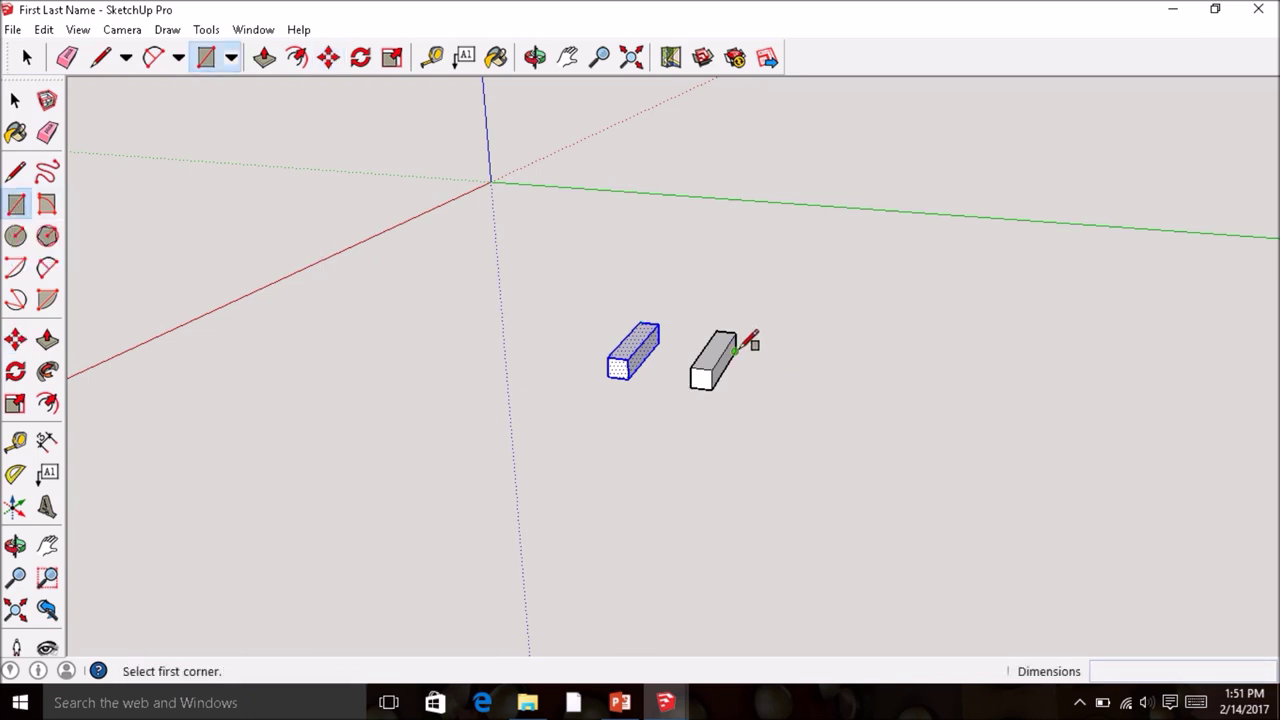
pyautogui.scroll(3, 741, 349)
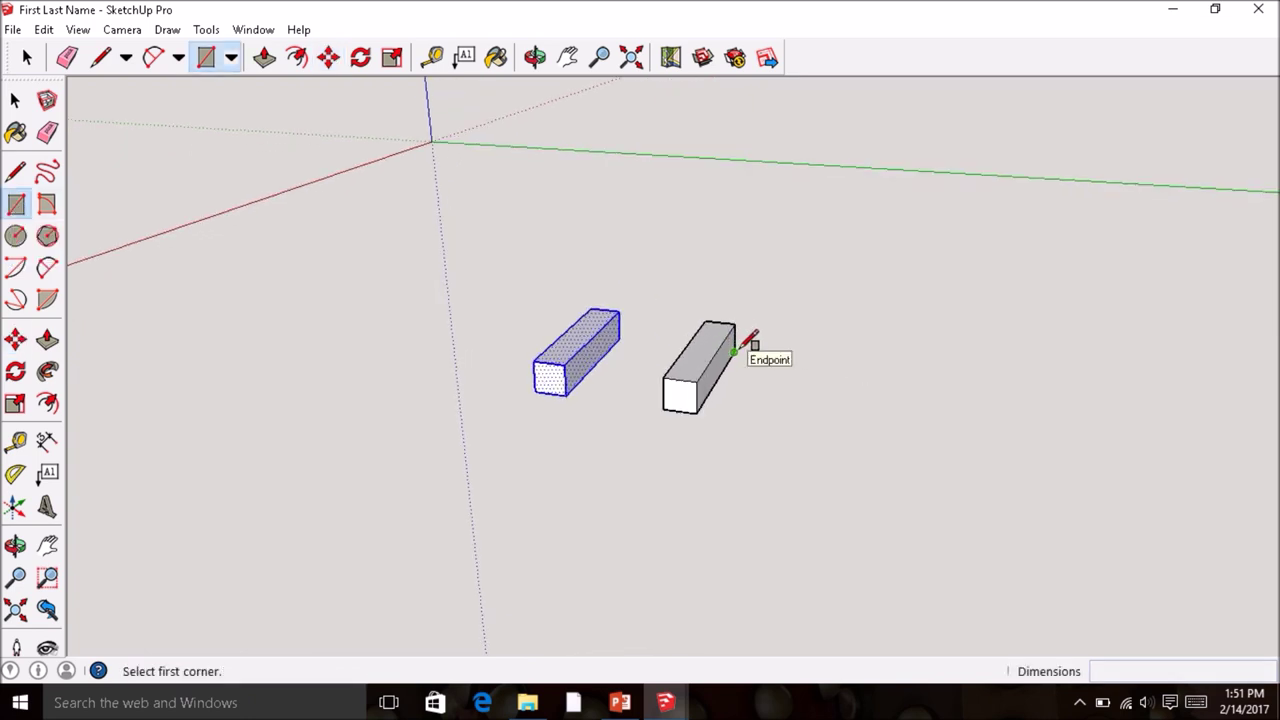
pyautogui.click(741, 349)
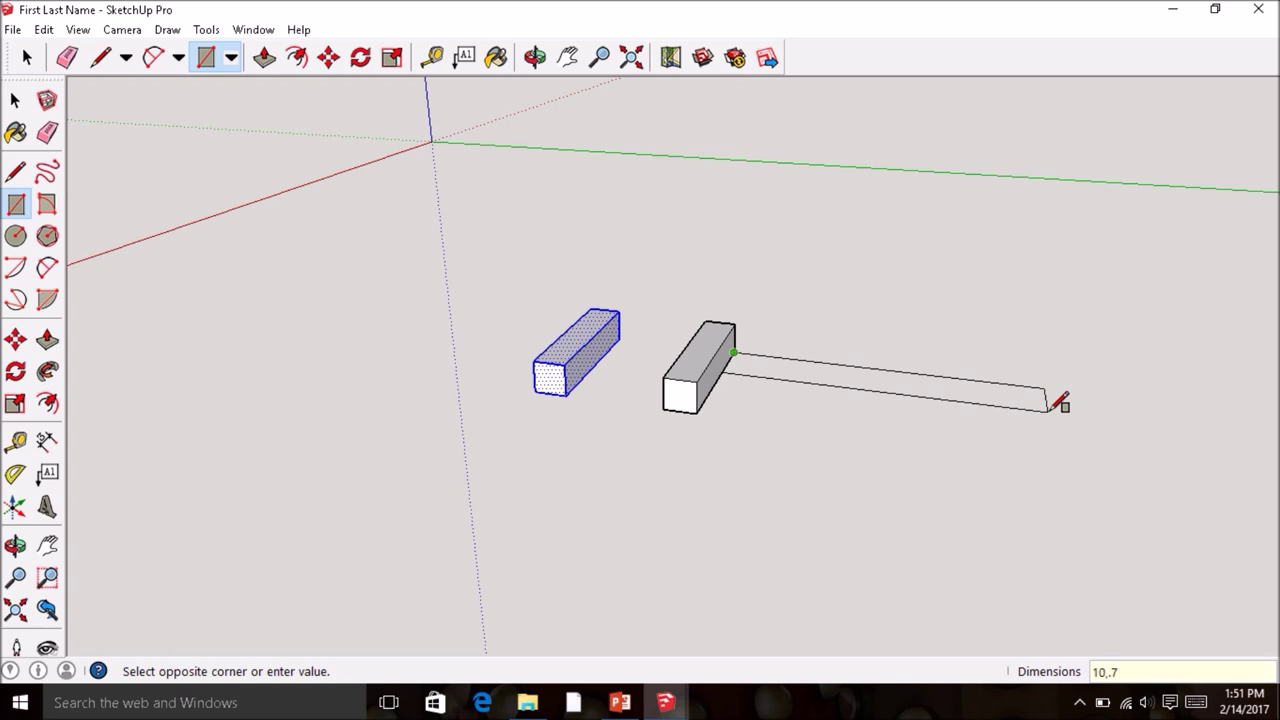
pyautogui.press('Return')
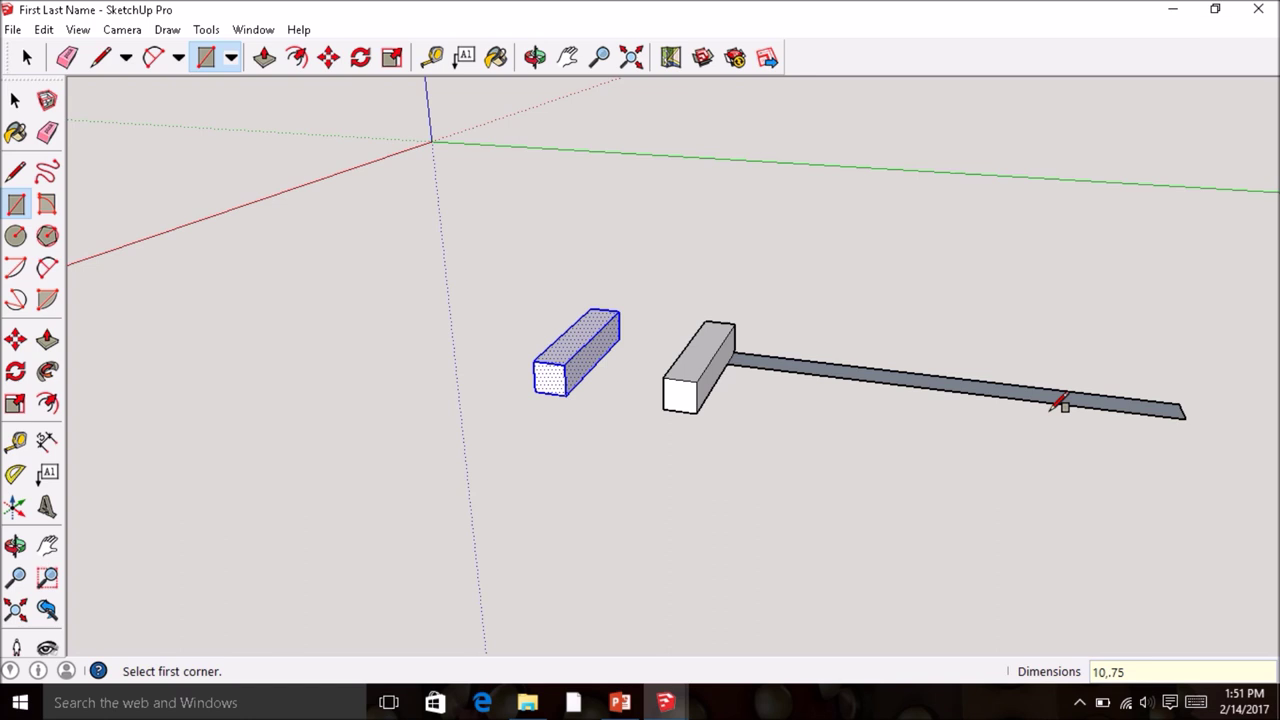
pyautogui.click(697, 411)
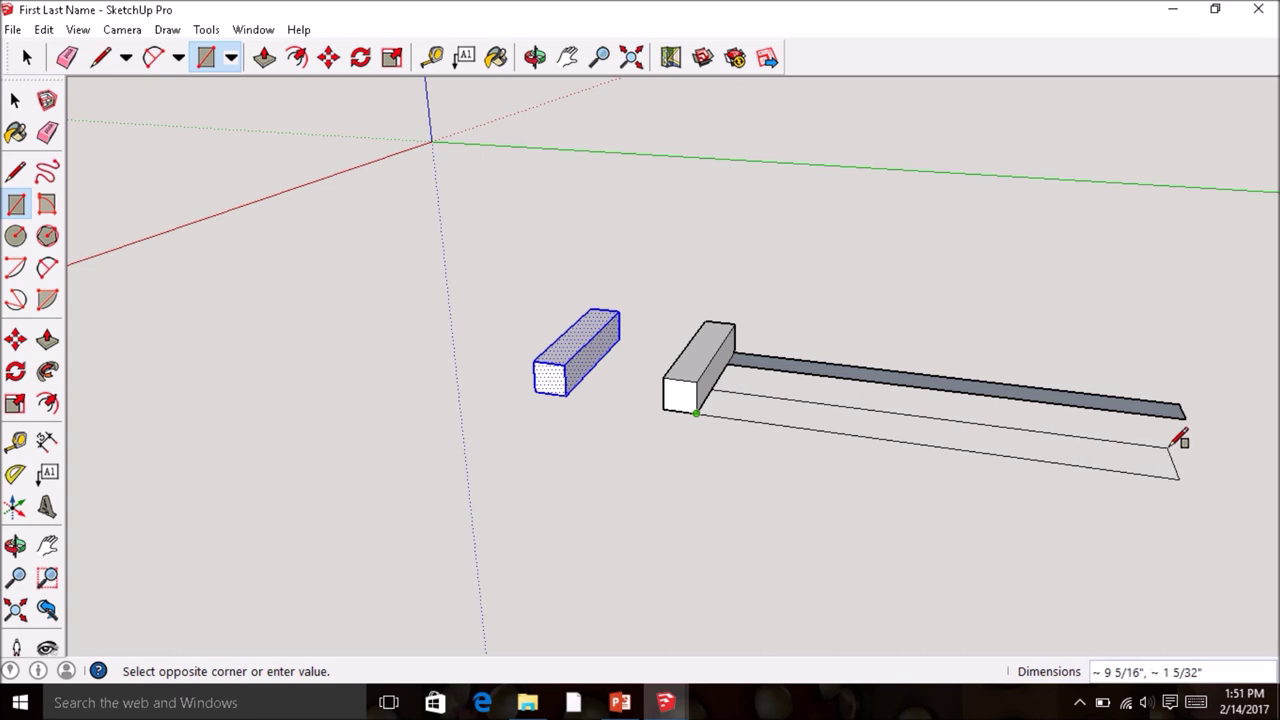
pyautogui.write('10,.75')
pyautogui.press('Return')
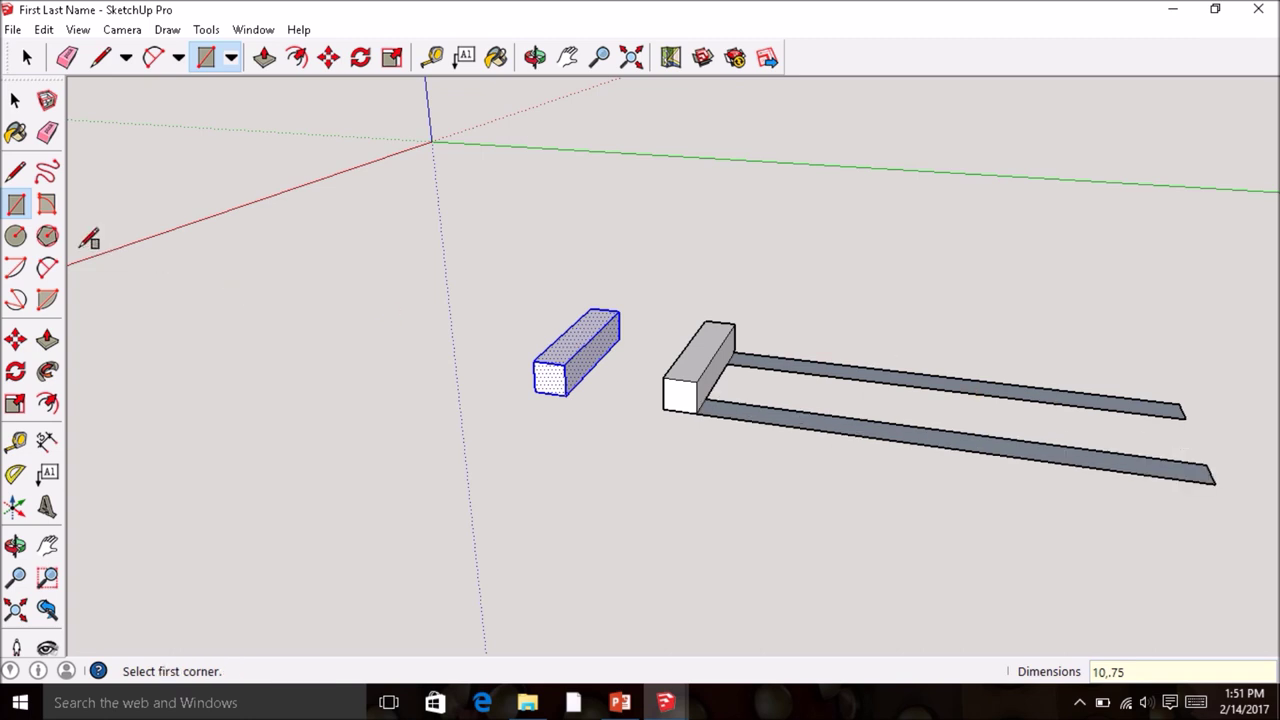
pyautogui.click(47, 342)
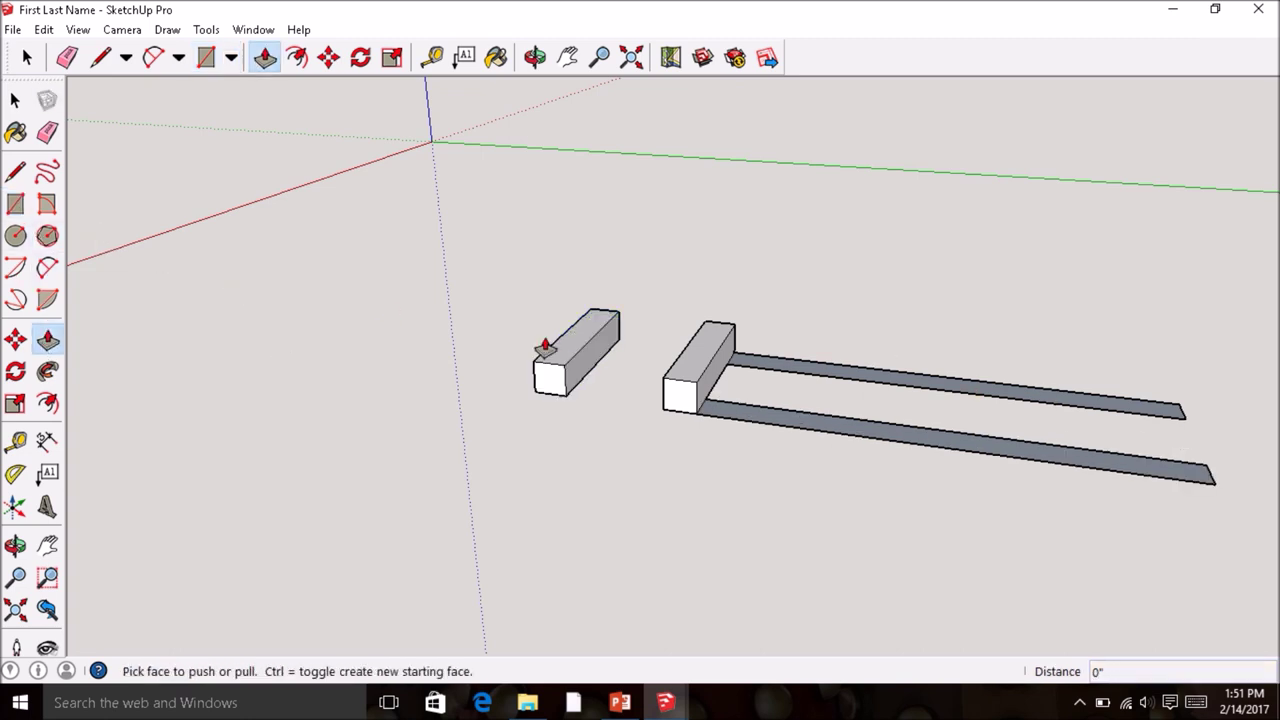
# - Push/pull both 10 by .75 rail faces up 3/4" to match the block's height
pyautogui.click(789, 372)
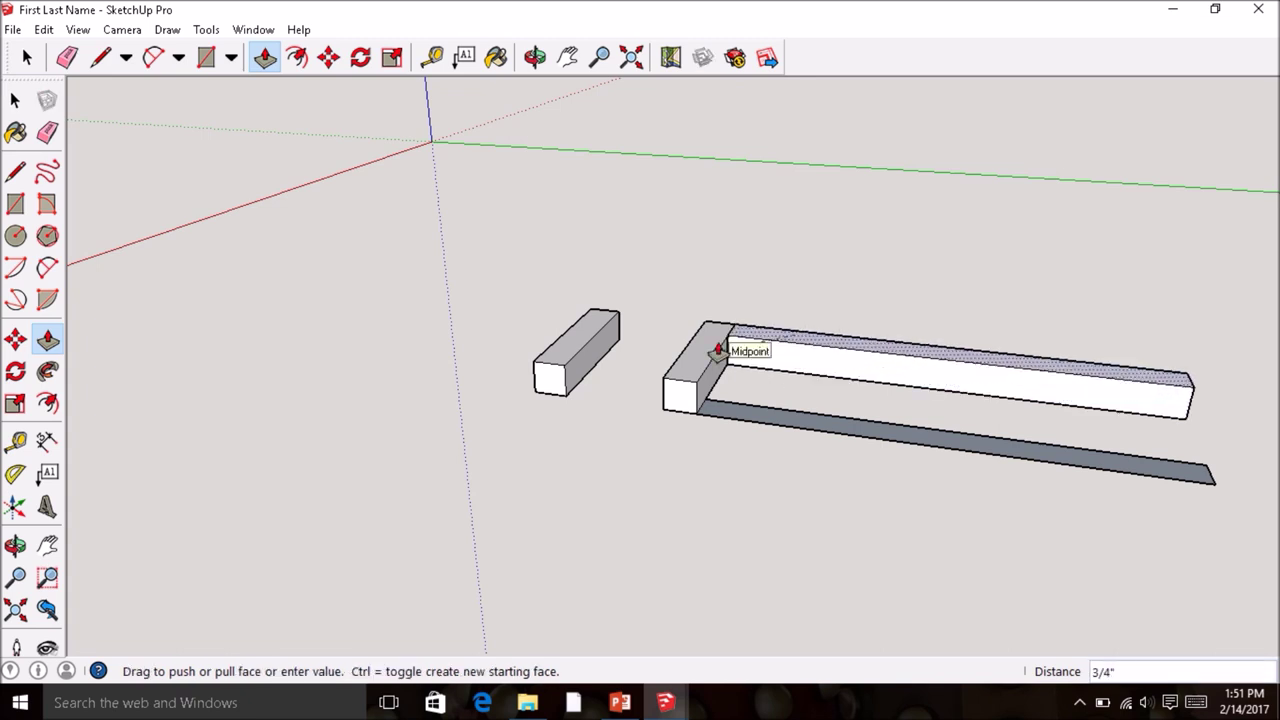
pyautogui.click(716, 349)
pyautogui.click(742, 412)
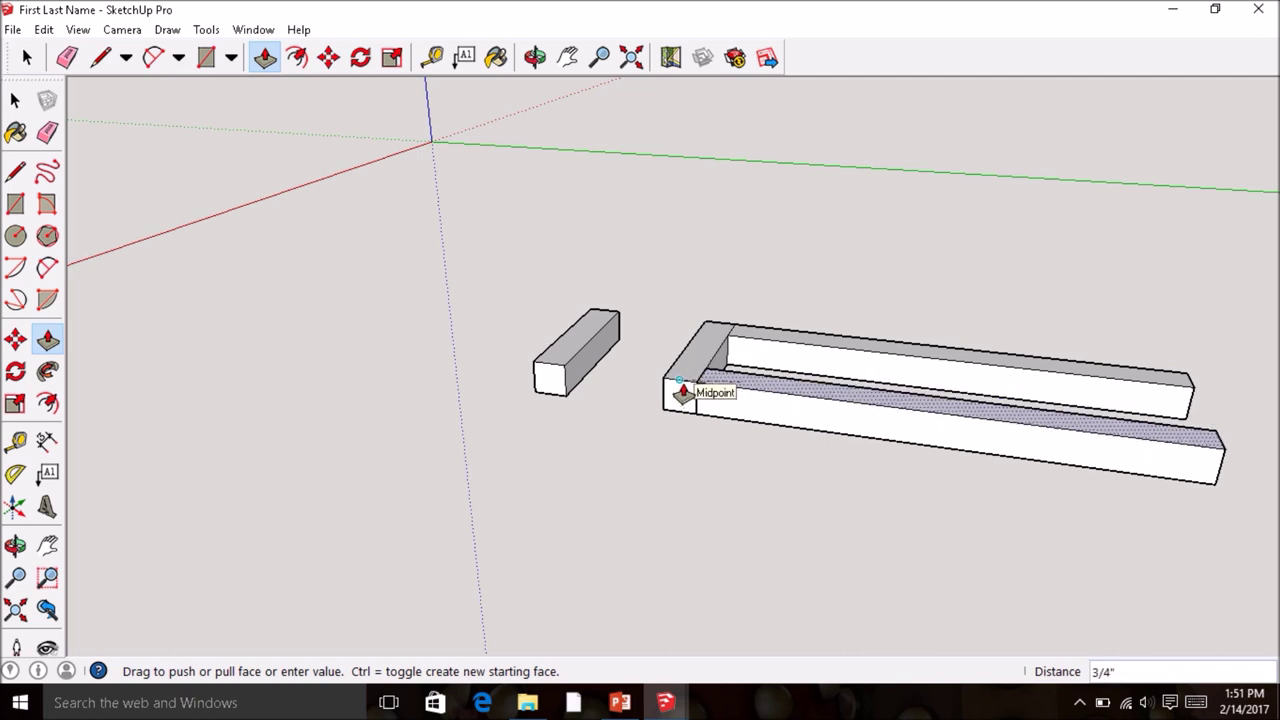
pyautogui.click(681, 393)
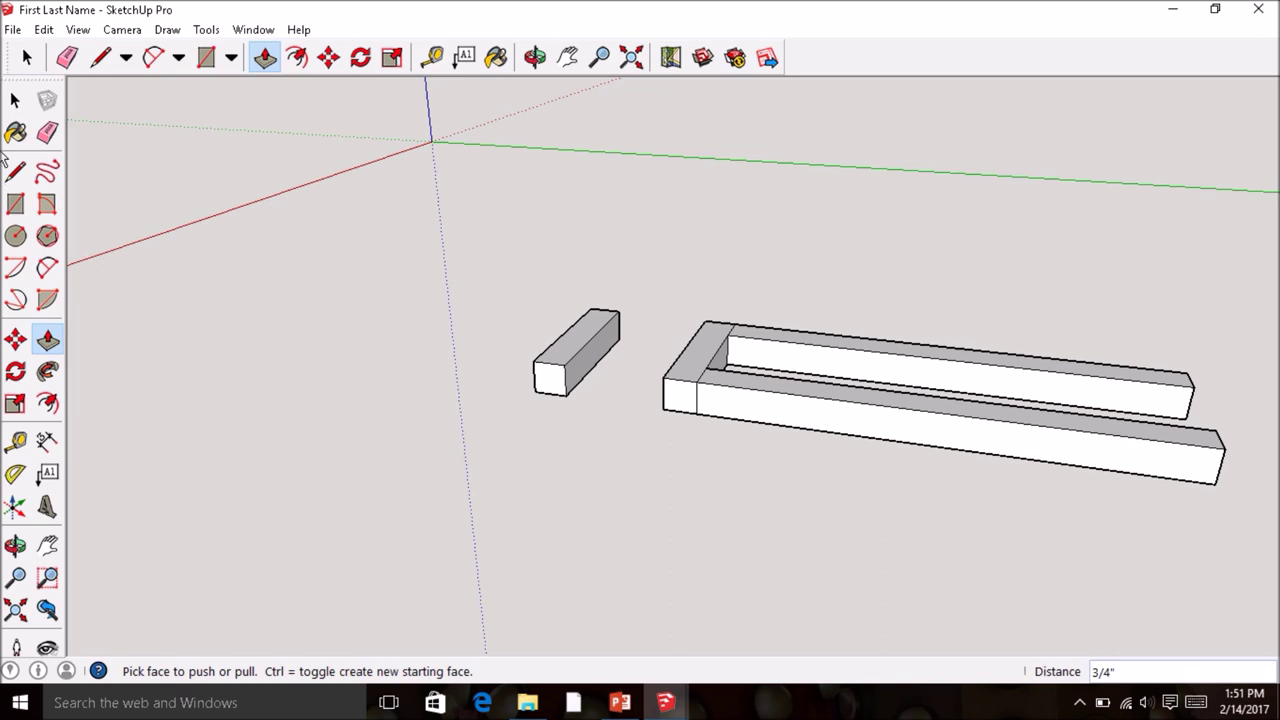
pyautogui.click(17, 103)
pyautogui.moveTo(100, 249); pyautogui.dragTo(234, 190, button='middle')
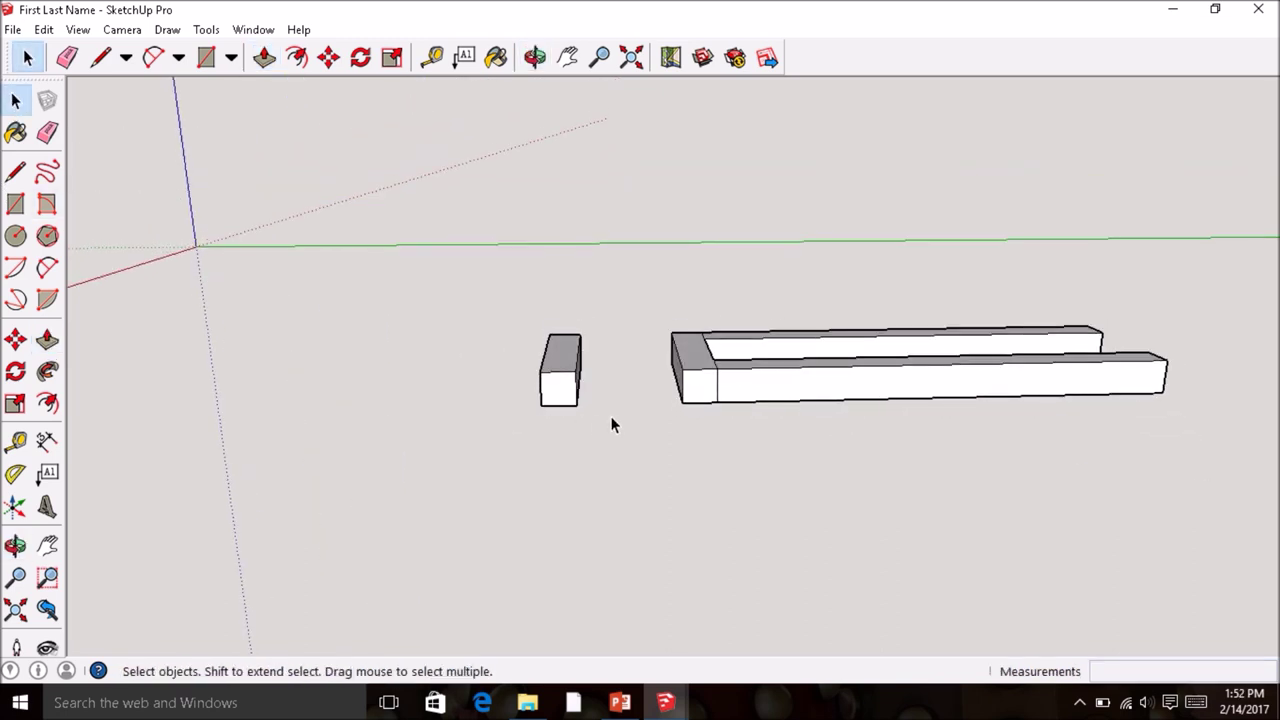
# - Move the spare board onto the open far end of the rails, then zoom extents
pyautogui.moveTo(503, 305); pyautogui.dragTo(503, 305)
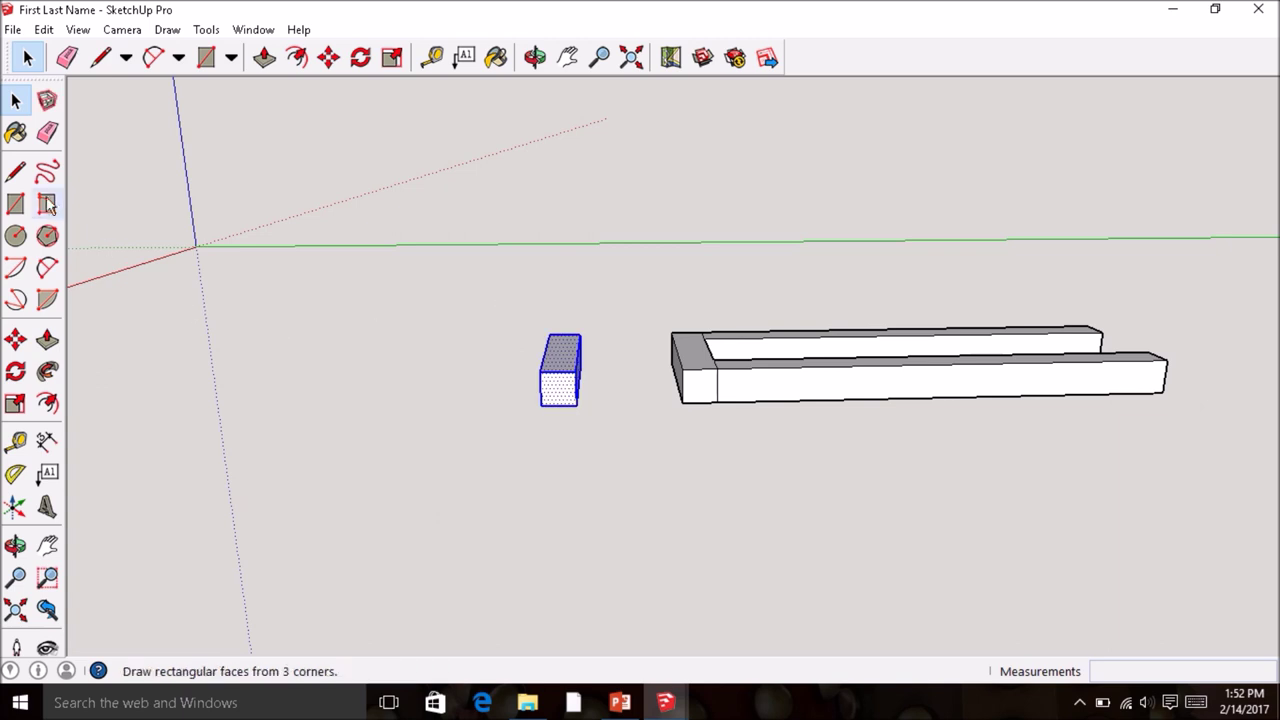
pyautogui.click(16, 341)
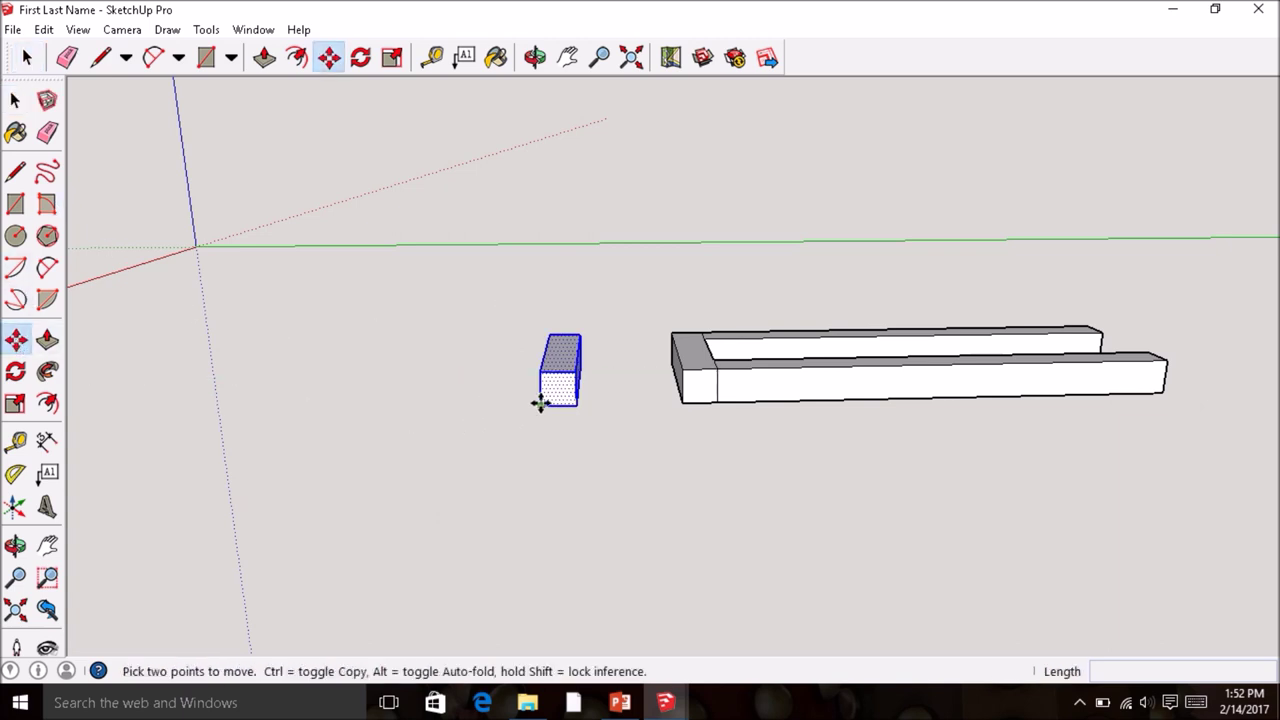
pyautogui.click(540, 402)
pyautogui.moveTo(869, 437); pyautogui.dragTo(645, 376, button='middle')
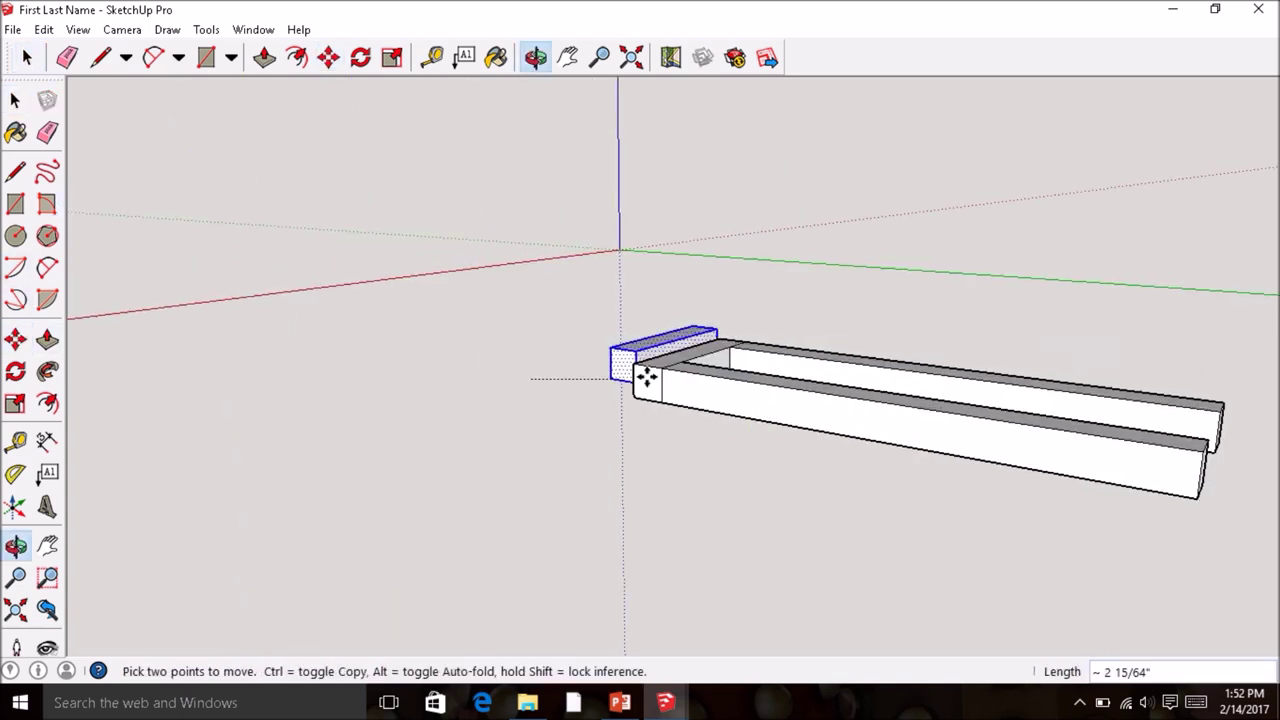
pyautogui.click(1200, 502)
pyautogui.moveTo(1200, 491); pyautogui.dragTo(686, 397, button='middle')
pyautogui.click(630, 58)
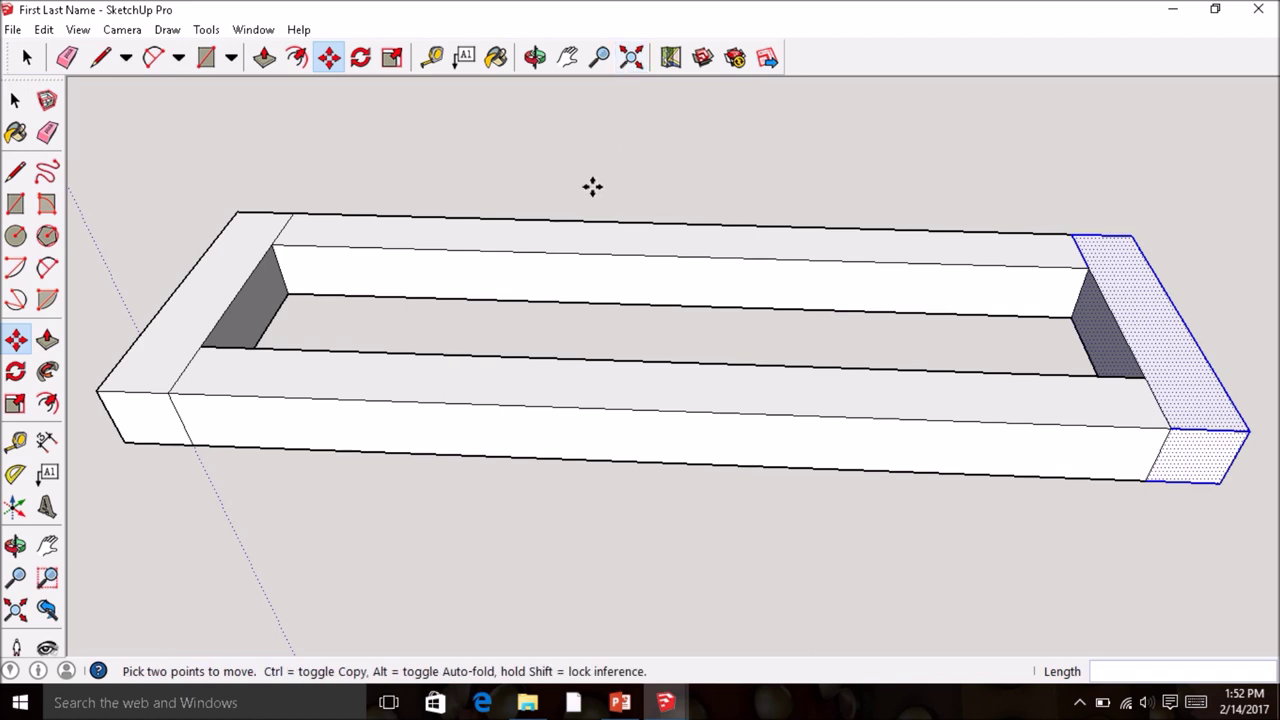
pyautogui.scroll(-1, 592, 186)
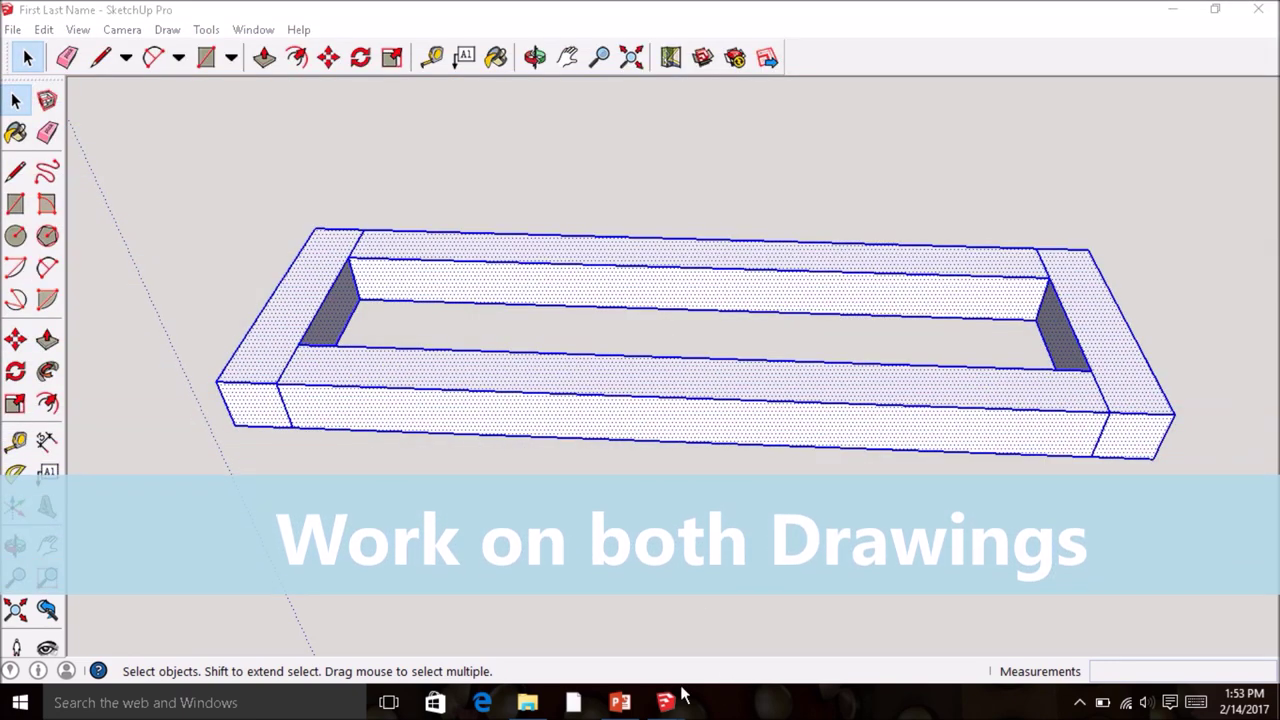
pyautogui.moveTo(680, 695)
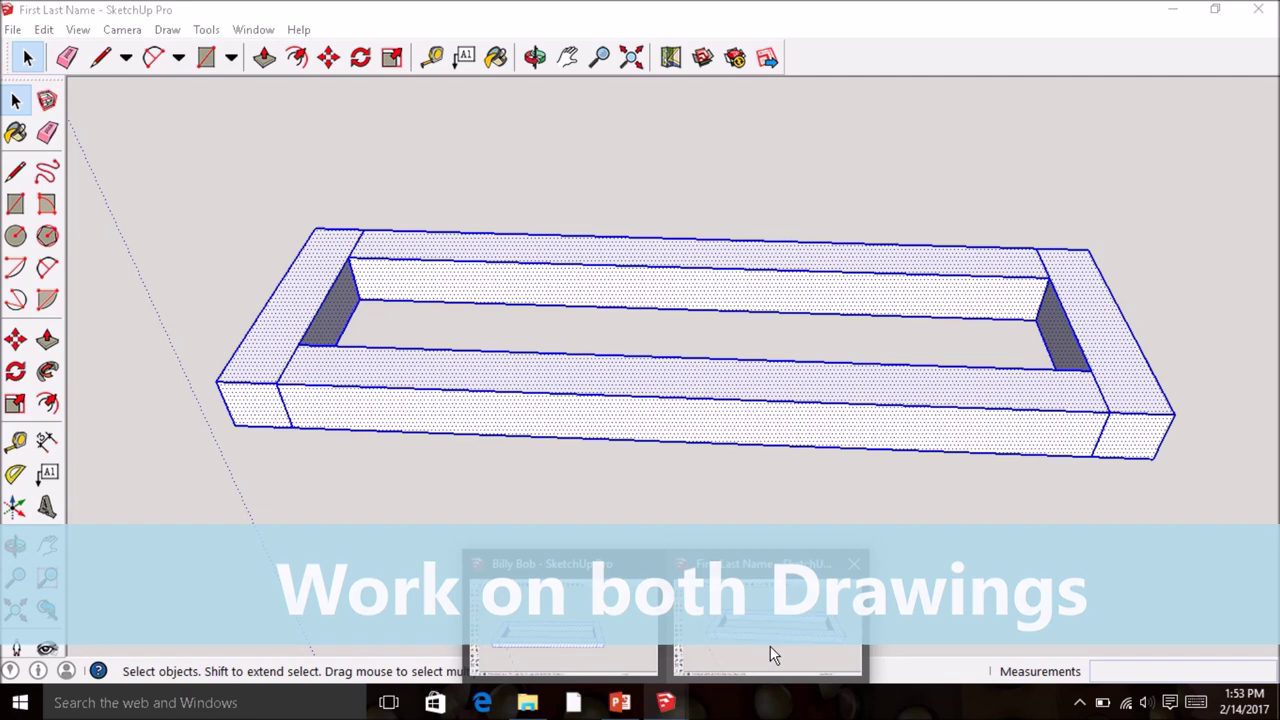
pyautogui.click(769, 648)
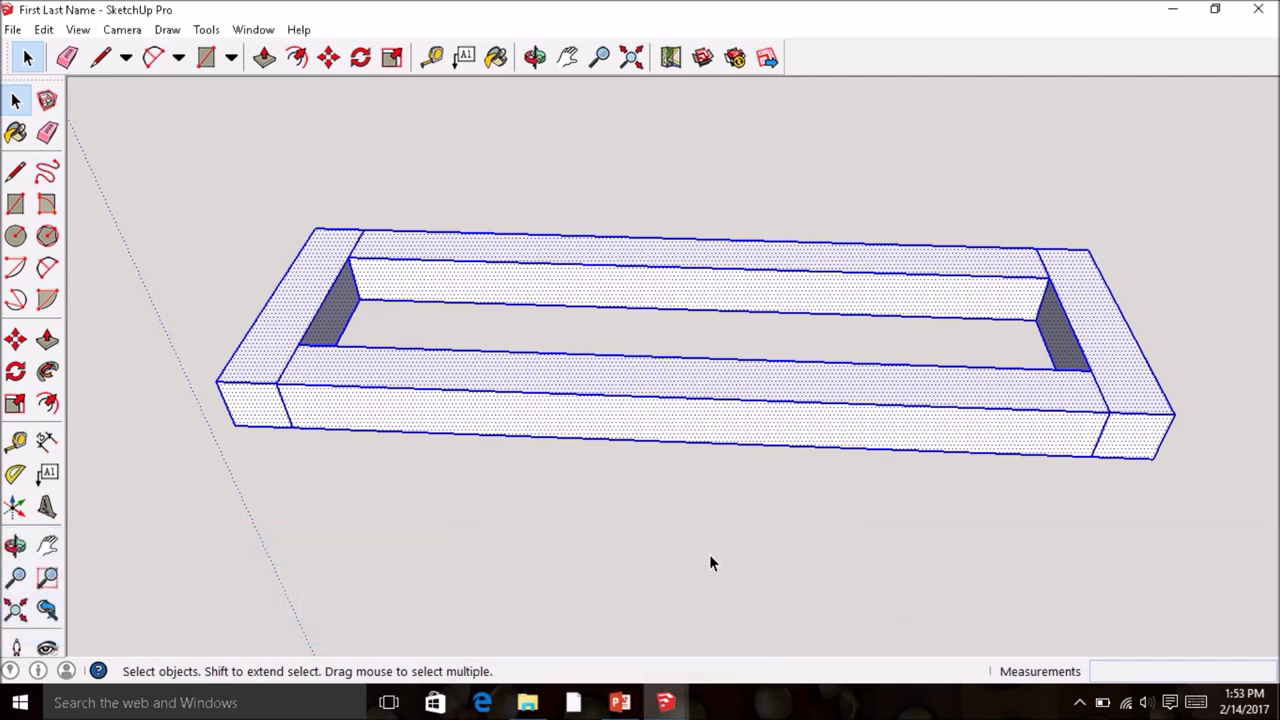
pyautogui.scroll(-1, 709, 564)
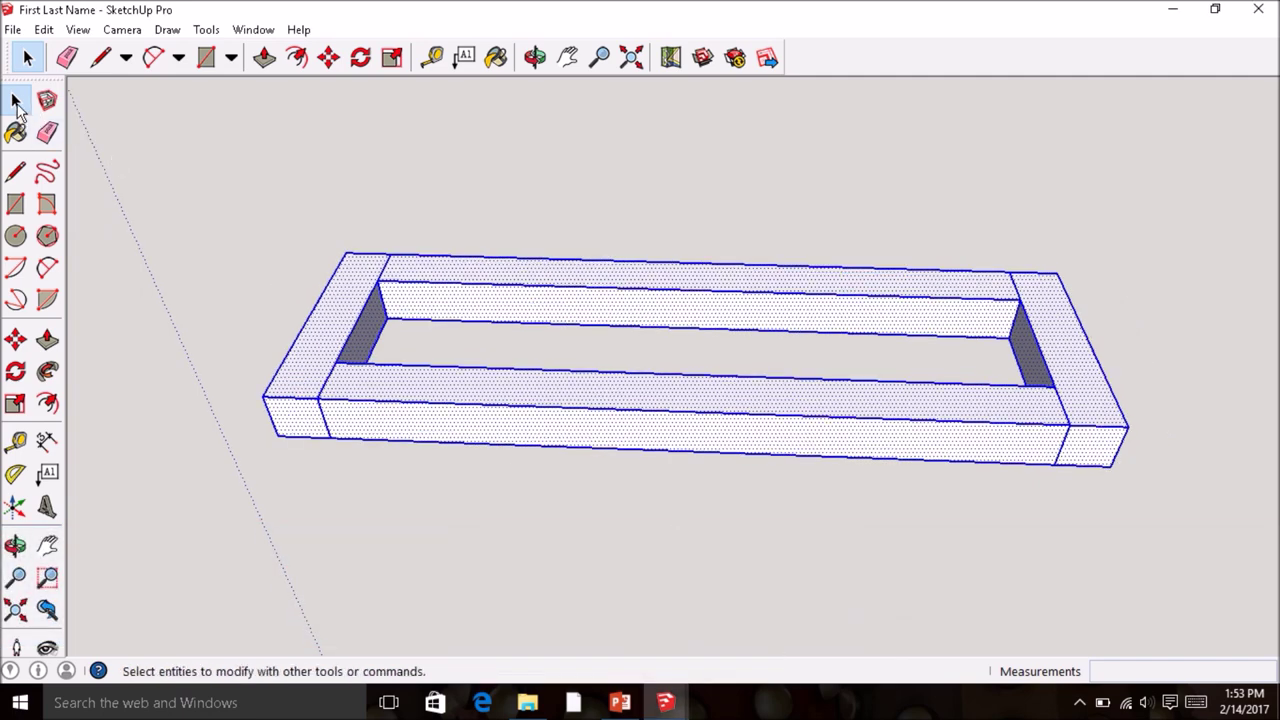
pyautogui.click(268, 183)
pyautogui.moveTo(453, 355); pyautogui.dragTo(598, 408, button='middle')
pyautogui.scroll(-2, 620, 400)
pyautogui.scroll(-1, 657, 394)
pyautogui.scroll(-1, 657, 394)
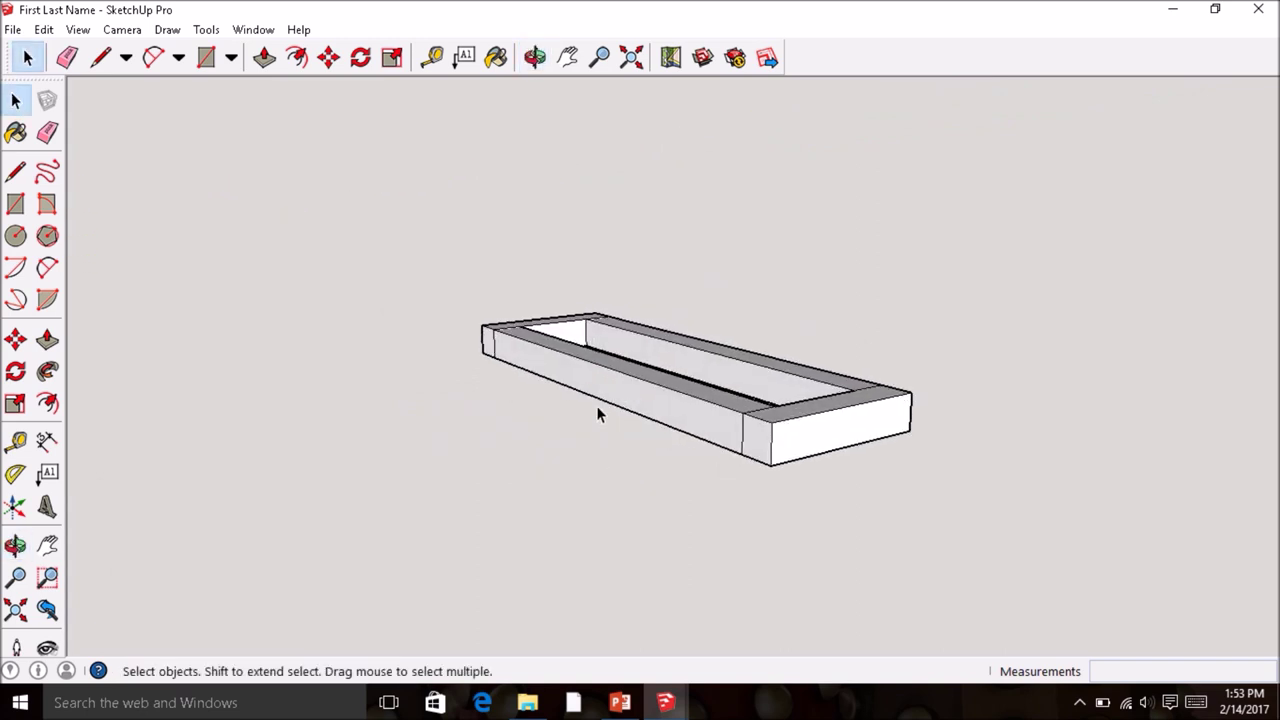
# - Draw a .75 by .75 square at the rail's midpoint
pyautogui.click(14, 206)
pyautogui.moveTo(503, 366); pyautogui.dragTo(620, 414, button='middle')
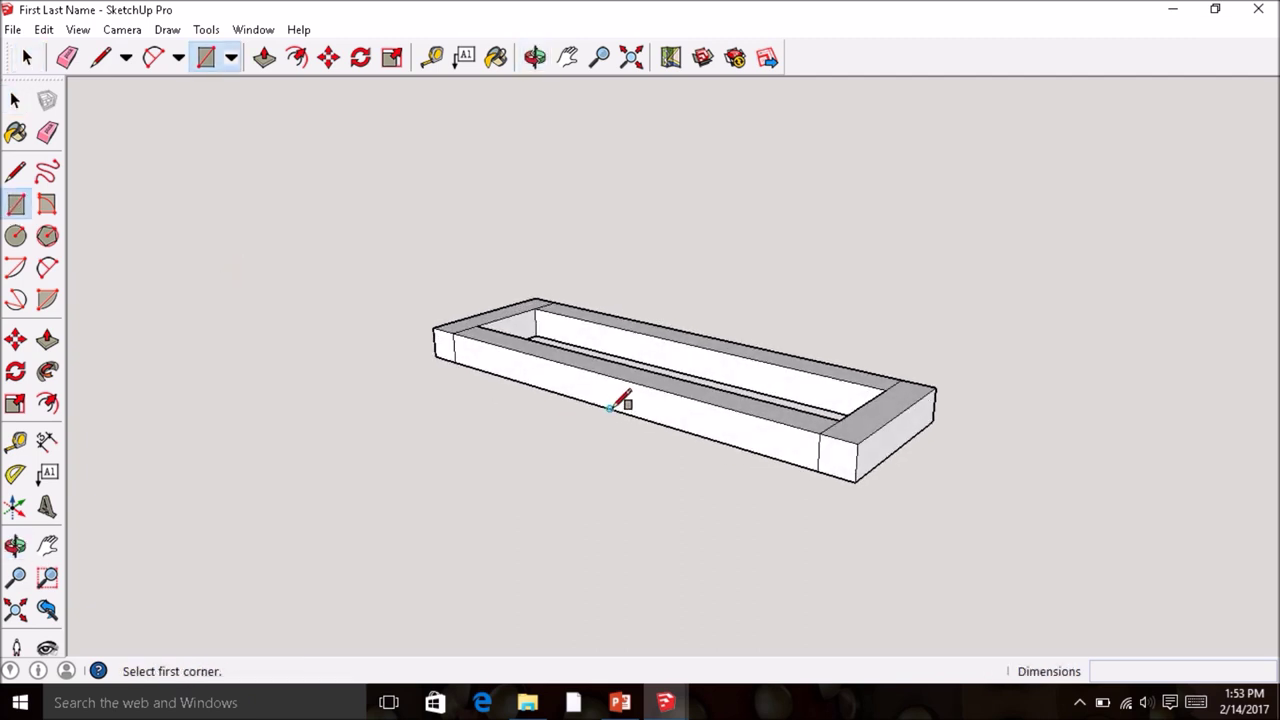
pyautogui.click(611, 408)
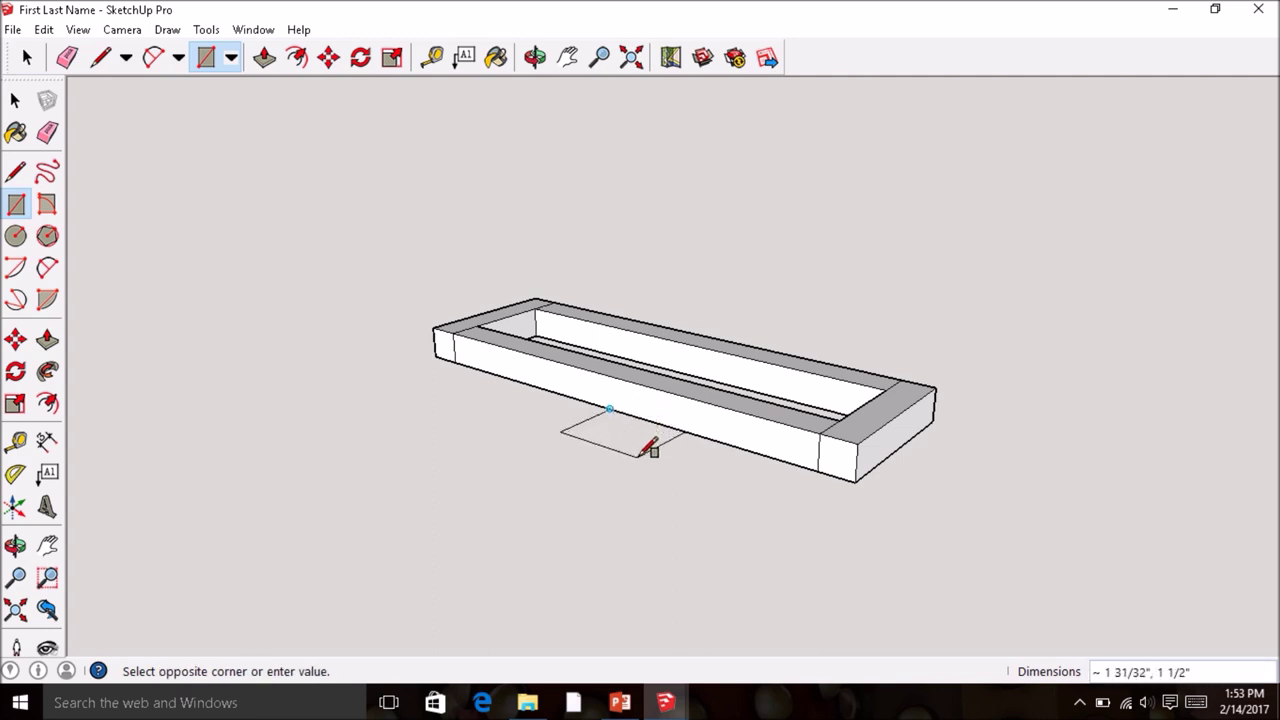
pyautogui.write('.75,.75')
pyautogui.press('Return')
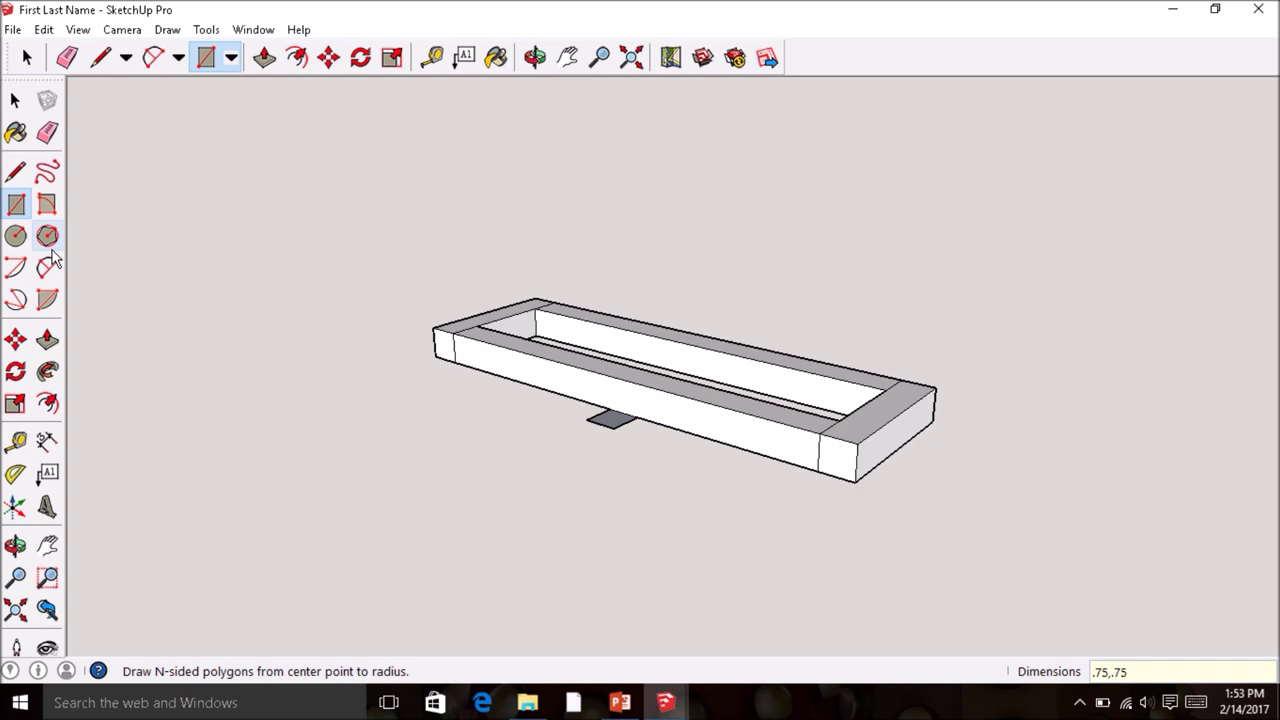
# - Push/pull the square up 8.25" into an upright post
pyautogui.click(47, 342)
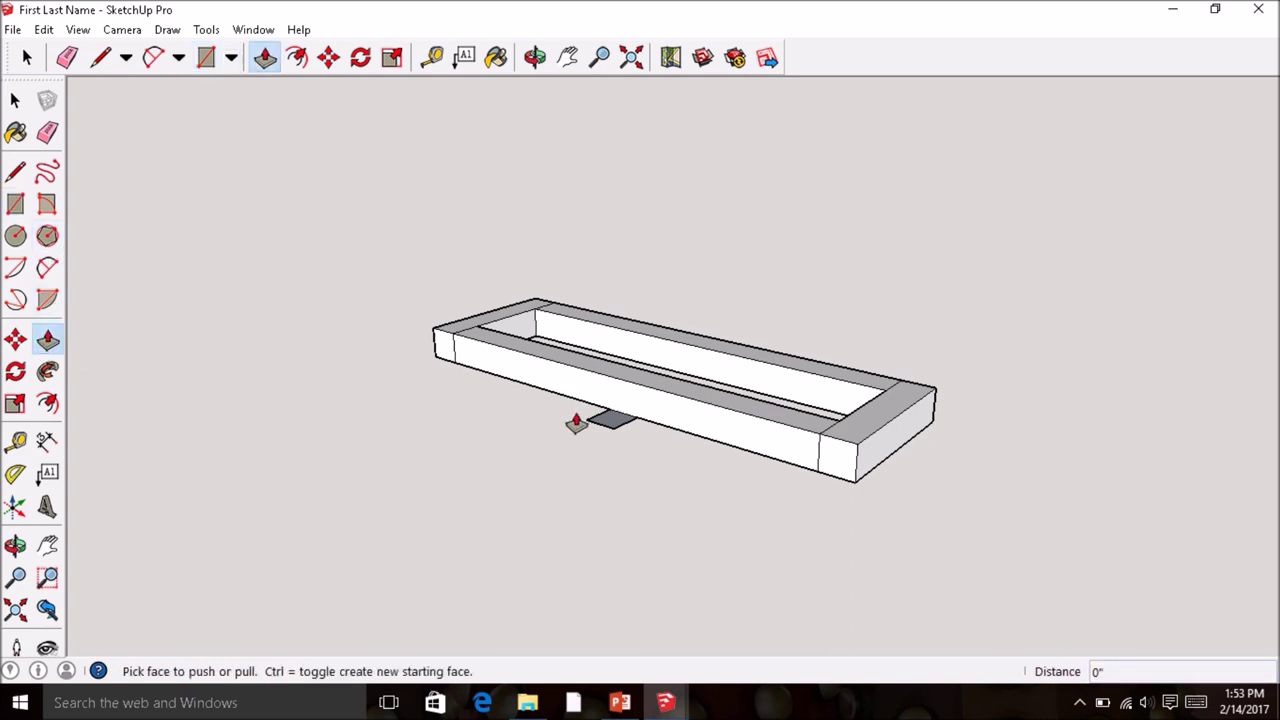
pyautogui.click(607, 425)
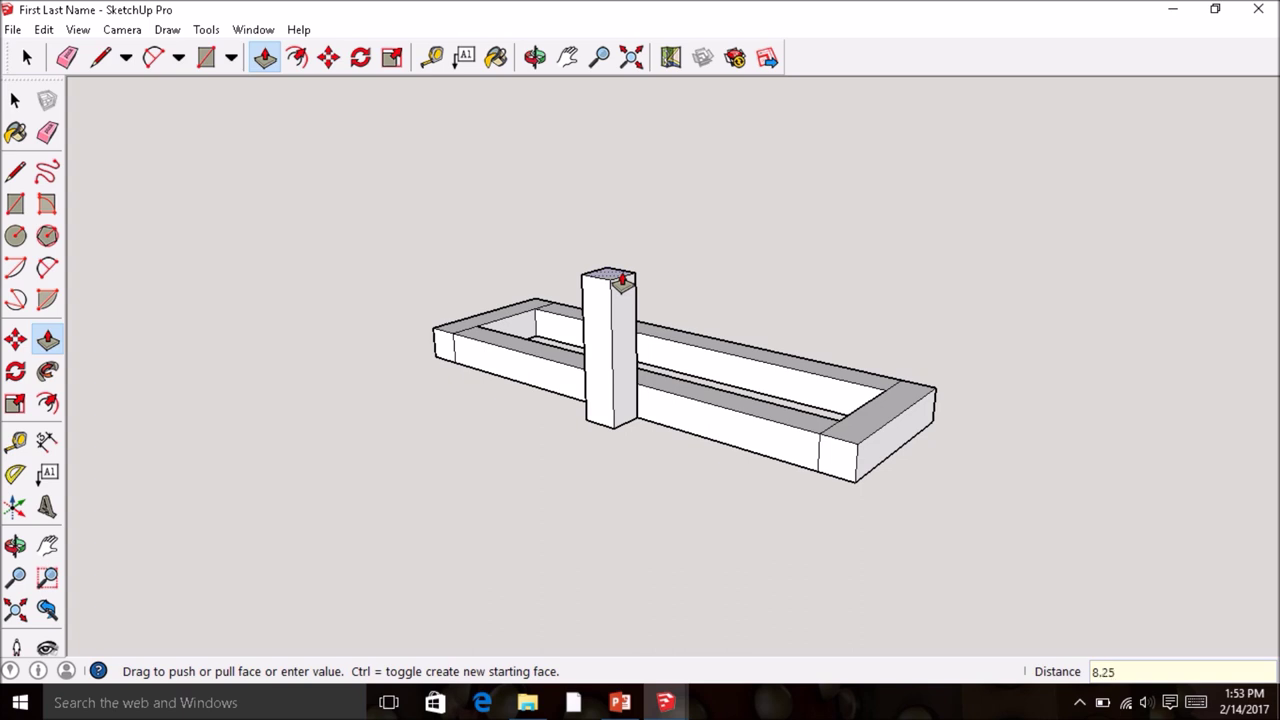
pyautogui.scroll(-2, 622, 284)
pyautogui.click(634, 286)
pyautogui.scroll(-2, 634, 286)
pyautogui.moveTo(700, 257); pyautogui.dragTo(663, 423, button='middle')
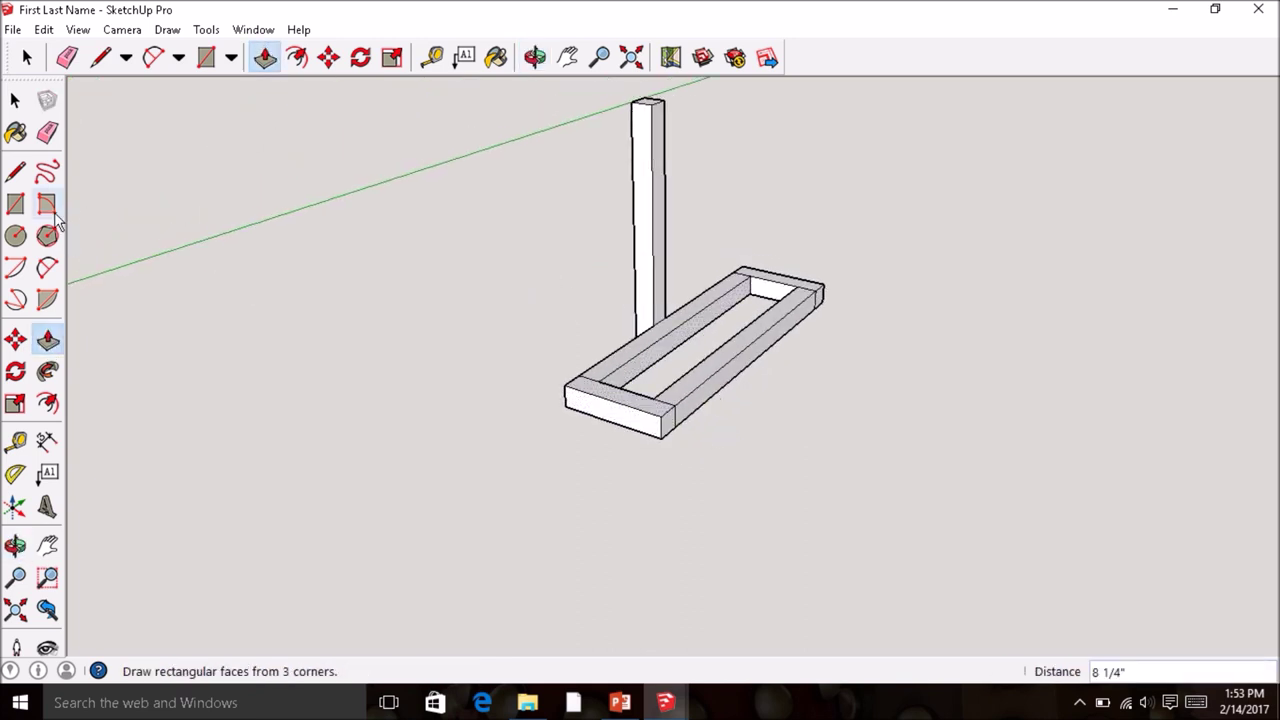
# - Draw a .75 by .75 square at the opposite rail's midpoint and raise it to 8 1/4" like the first post
pyautogui.click(15, 204)
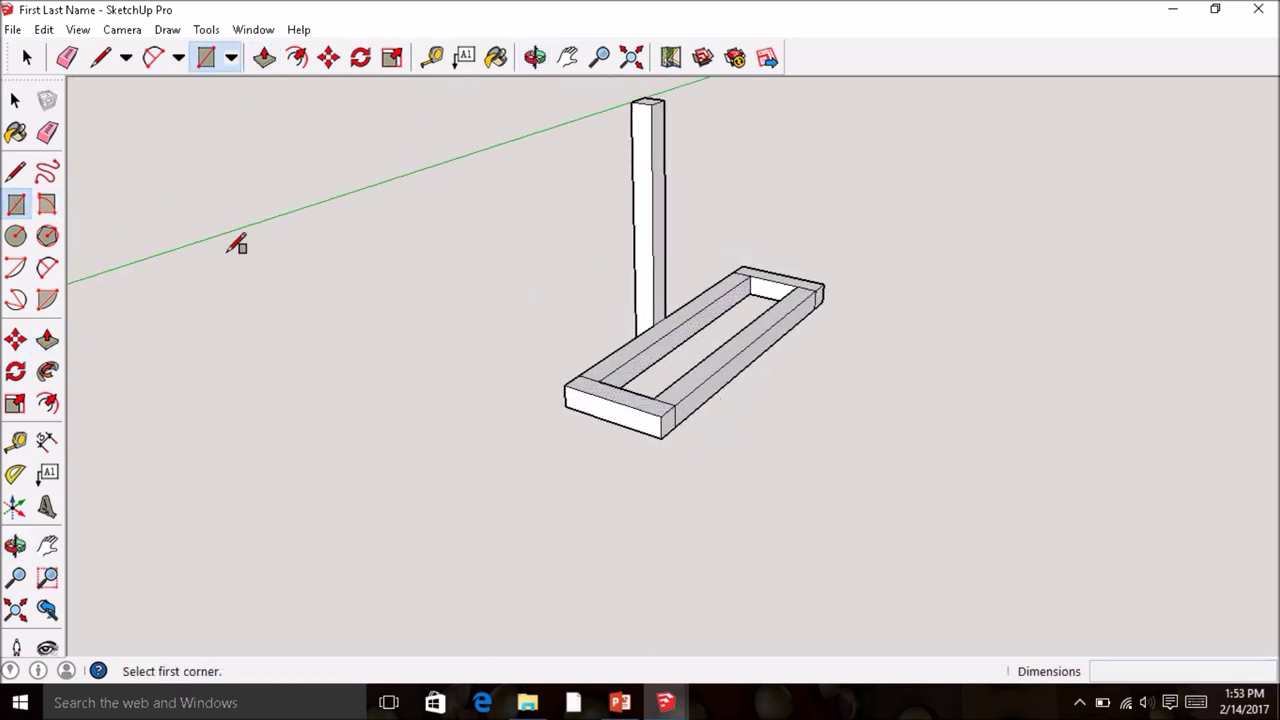
pyautogui.click(752, 361)
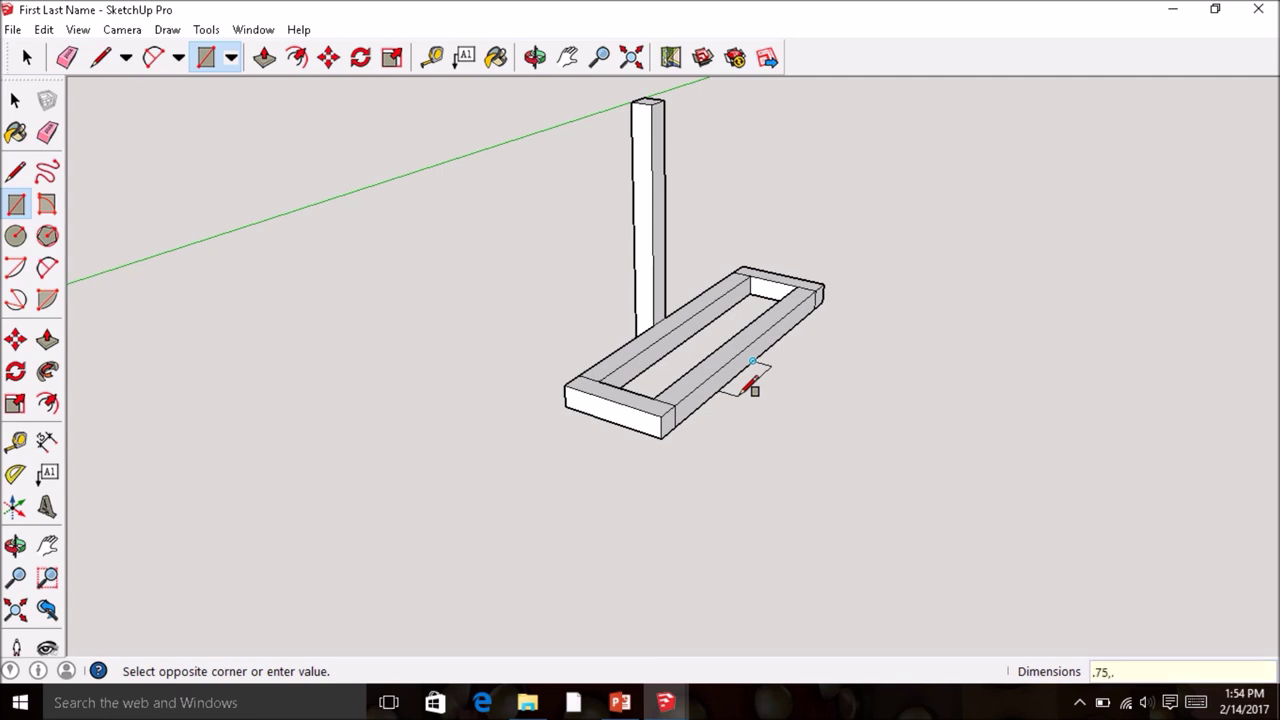
pyautogui.press('Return')
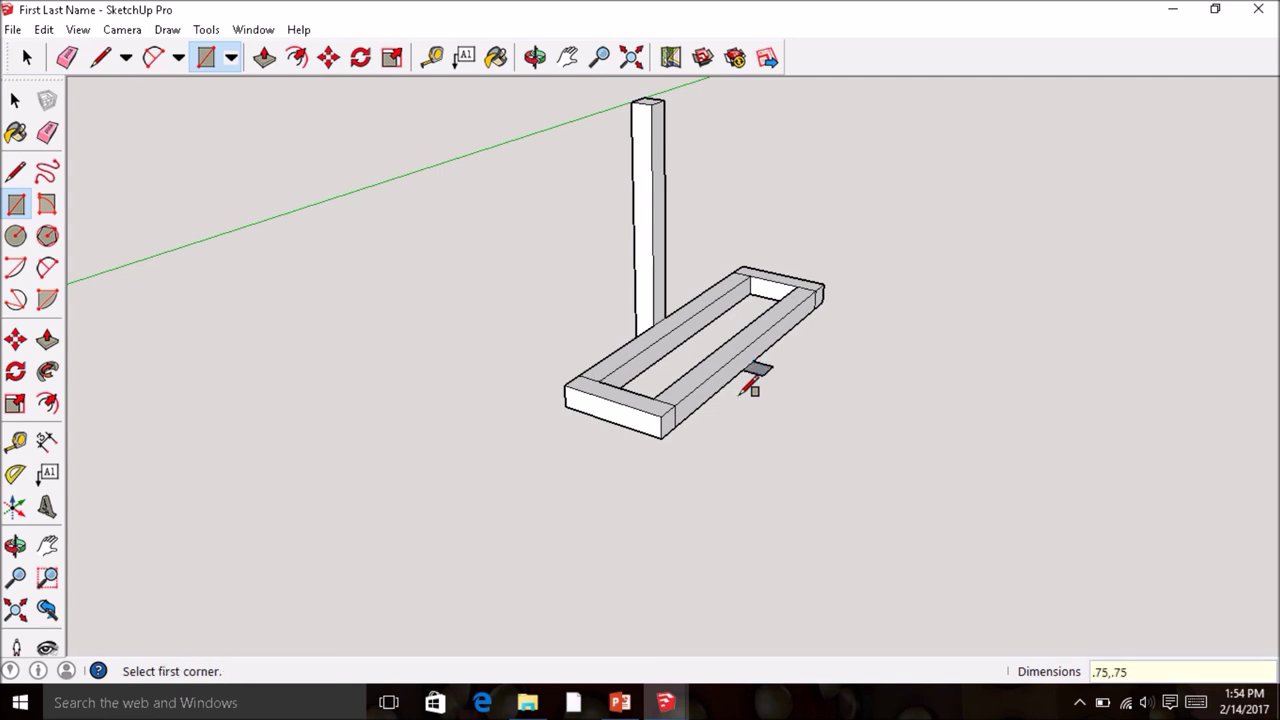
pyautogui.click(47, 340)
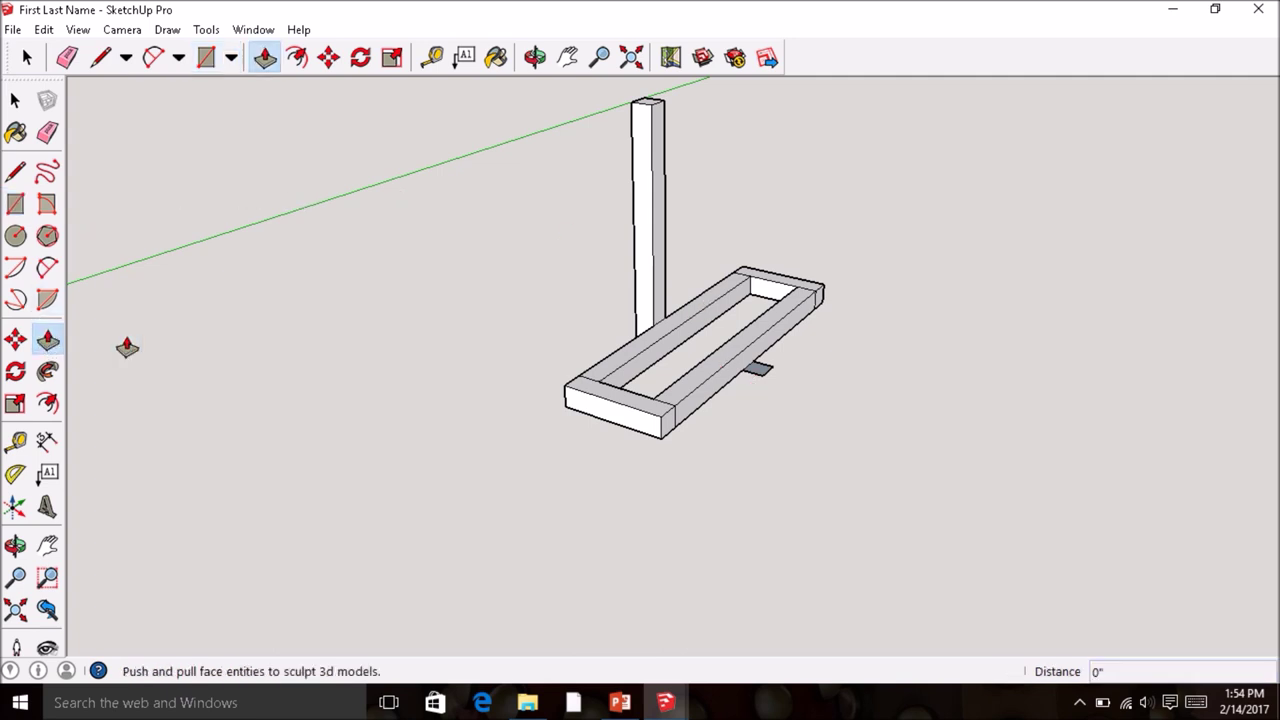
pyautogui.click(762, 380)
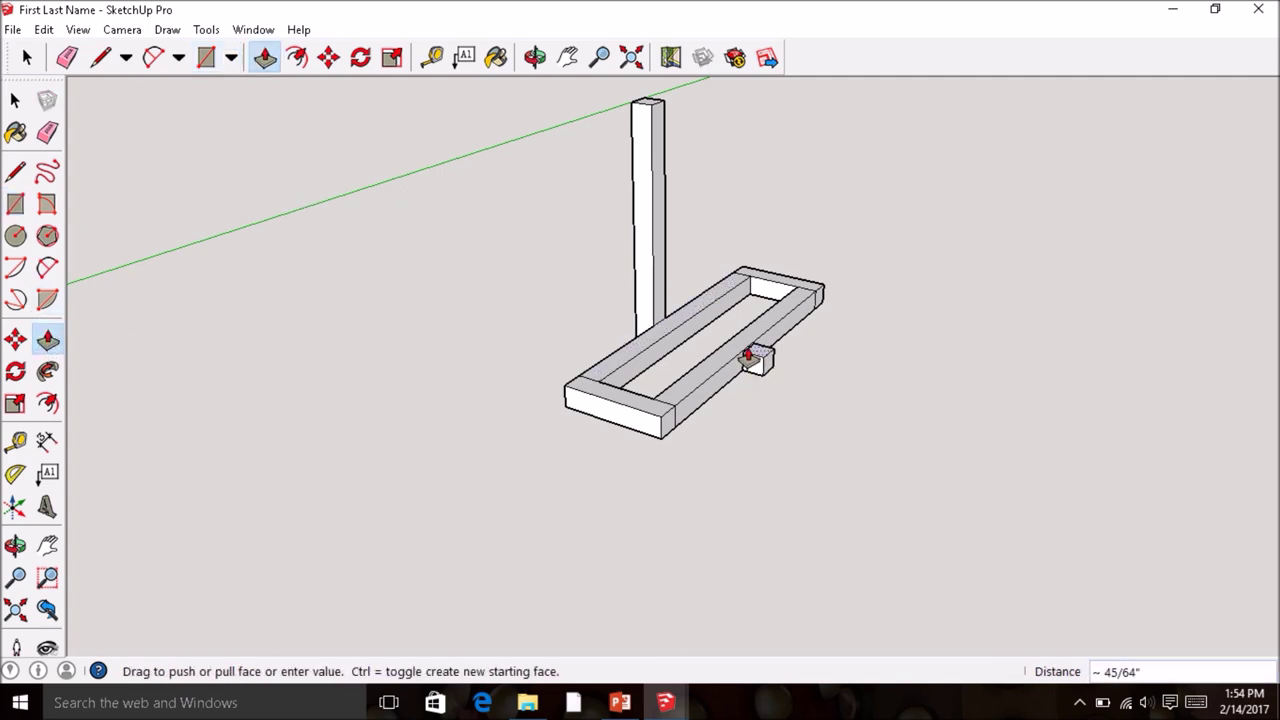
pyautogui.click(651, 117)
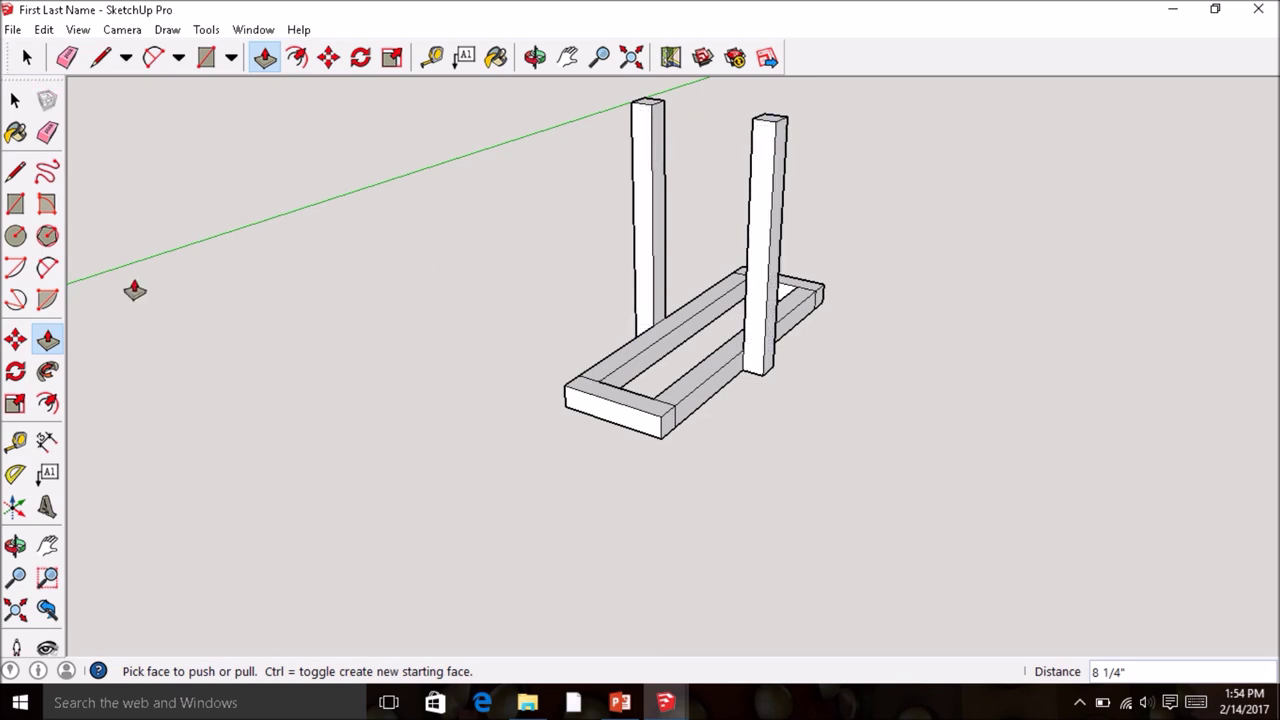
# - Draw a 5 by .75 rectangle on the ground in front of the frame and extrude it 3/4" thick
pyautogui.click(18, 206)
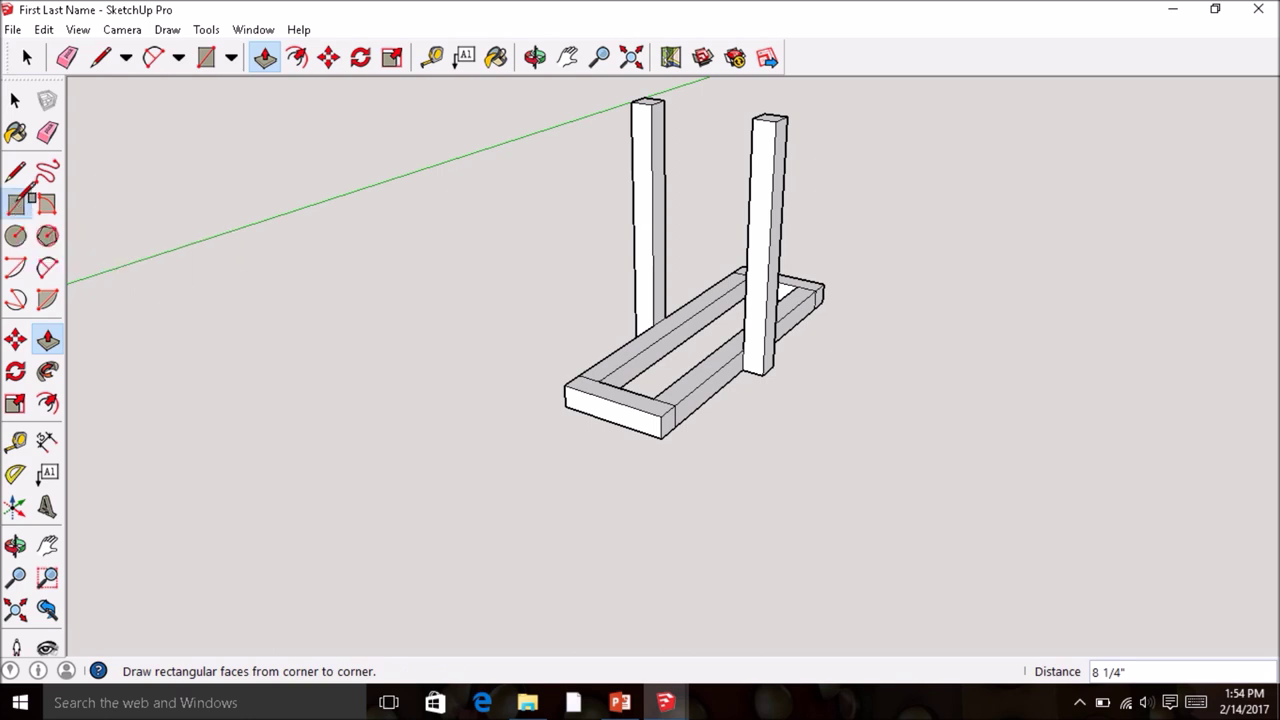
pyautogui.click(455, 446)
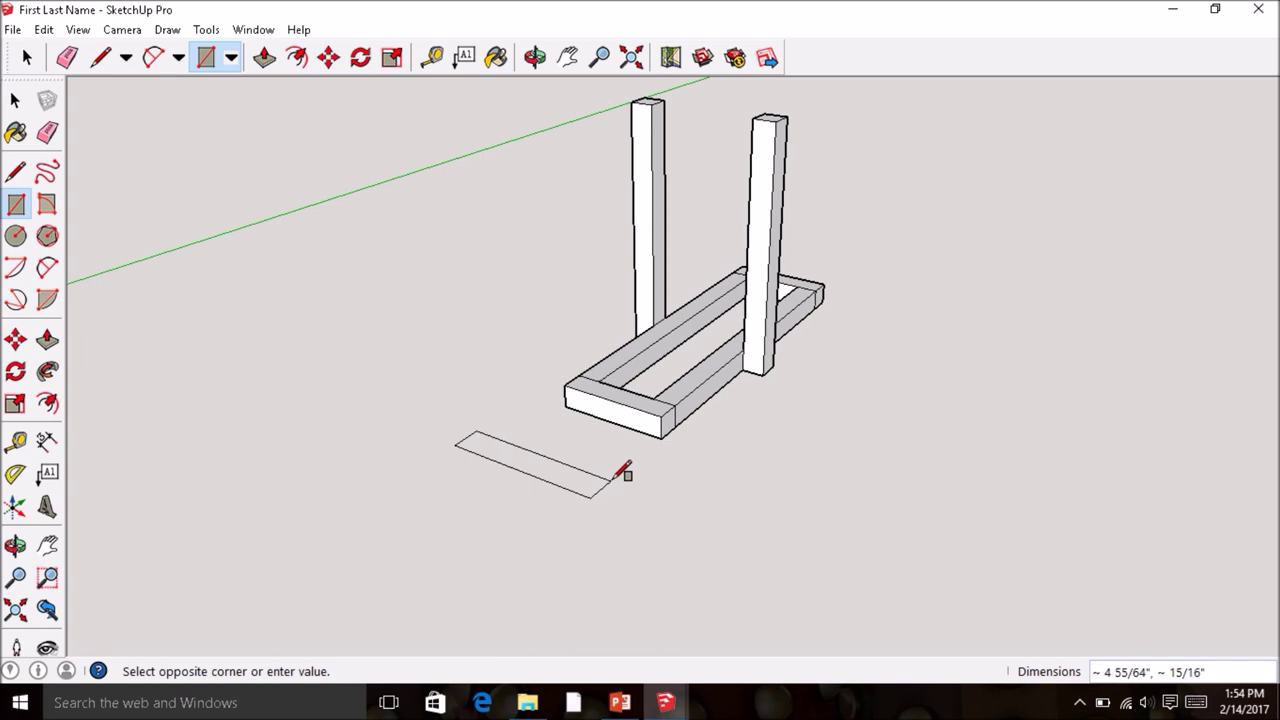
pyautogui.write('5')
pyautogui.press('Return')
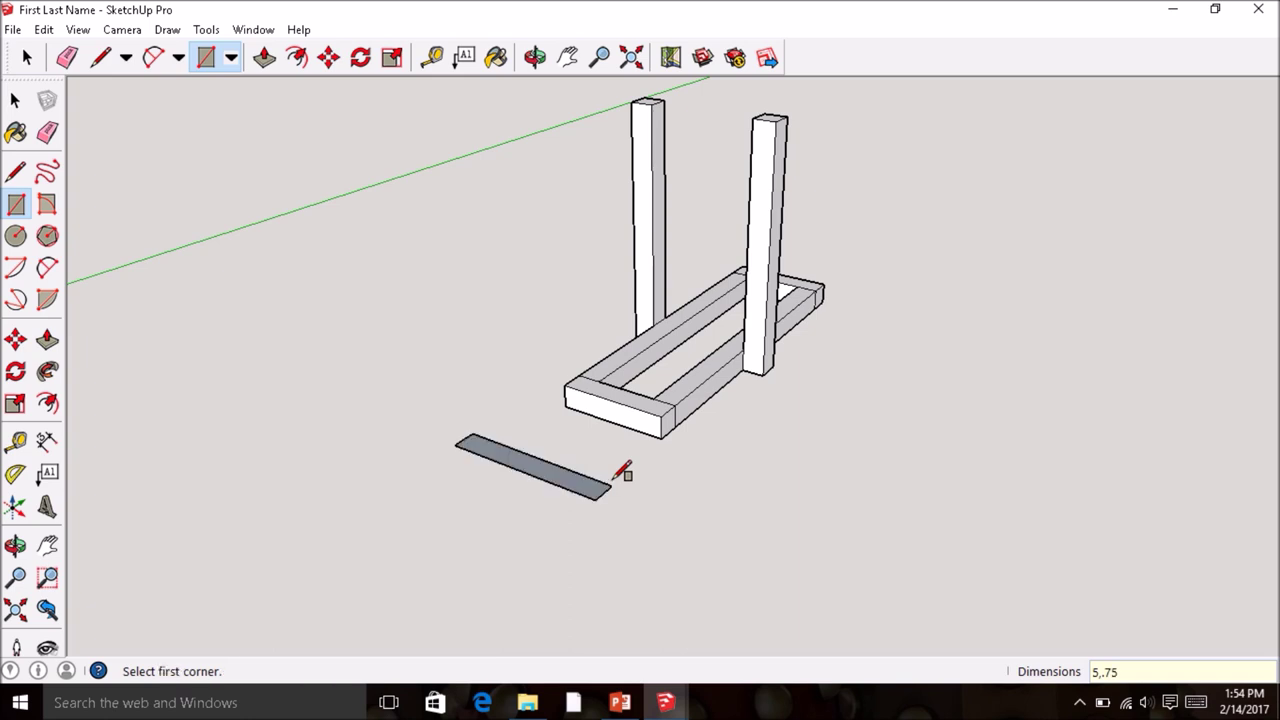
pyautogui.click(48, 342)
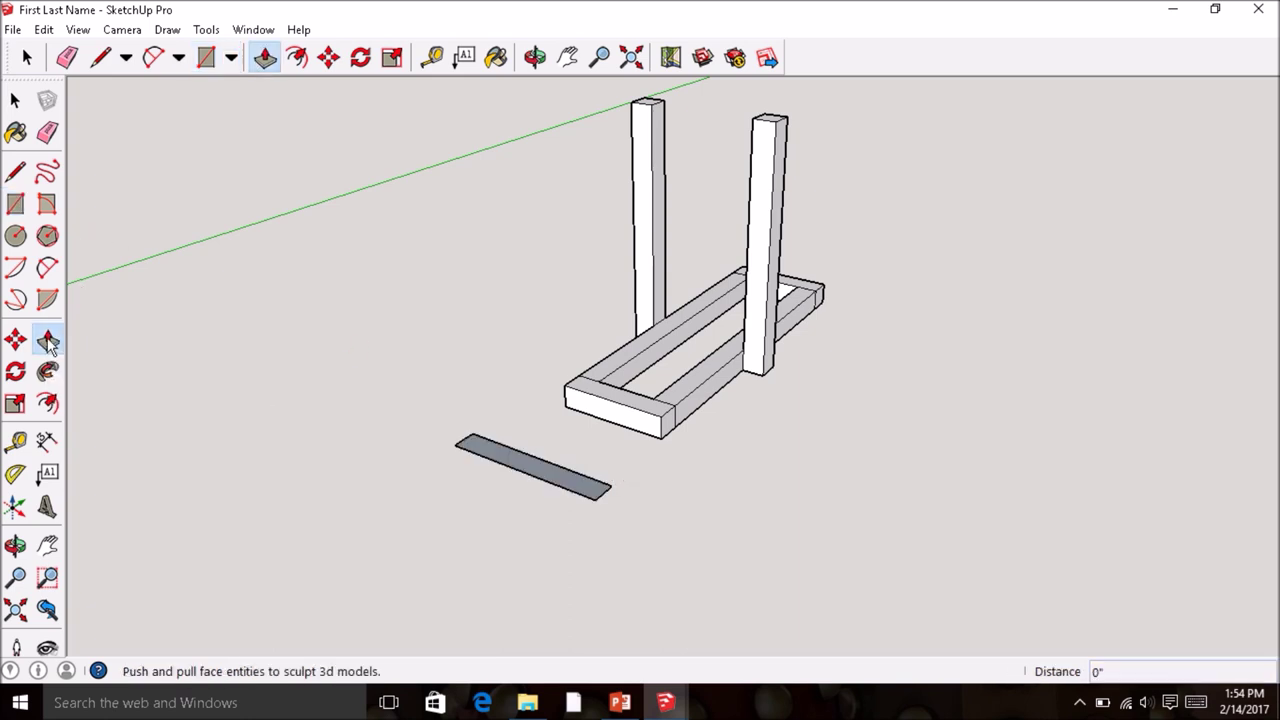
pyautogui.click(507, 471)
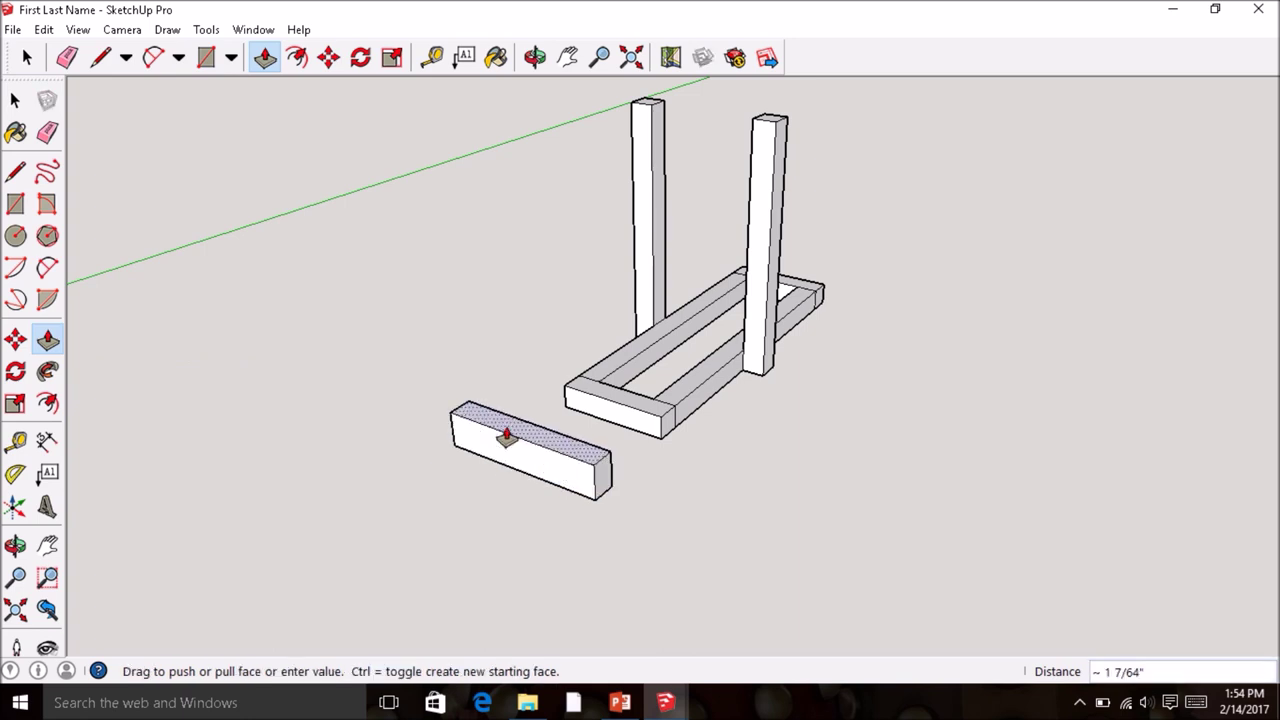
pyautogui.press('Return')
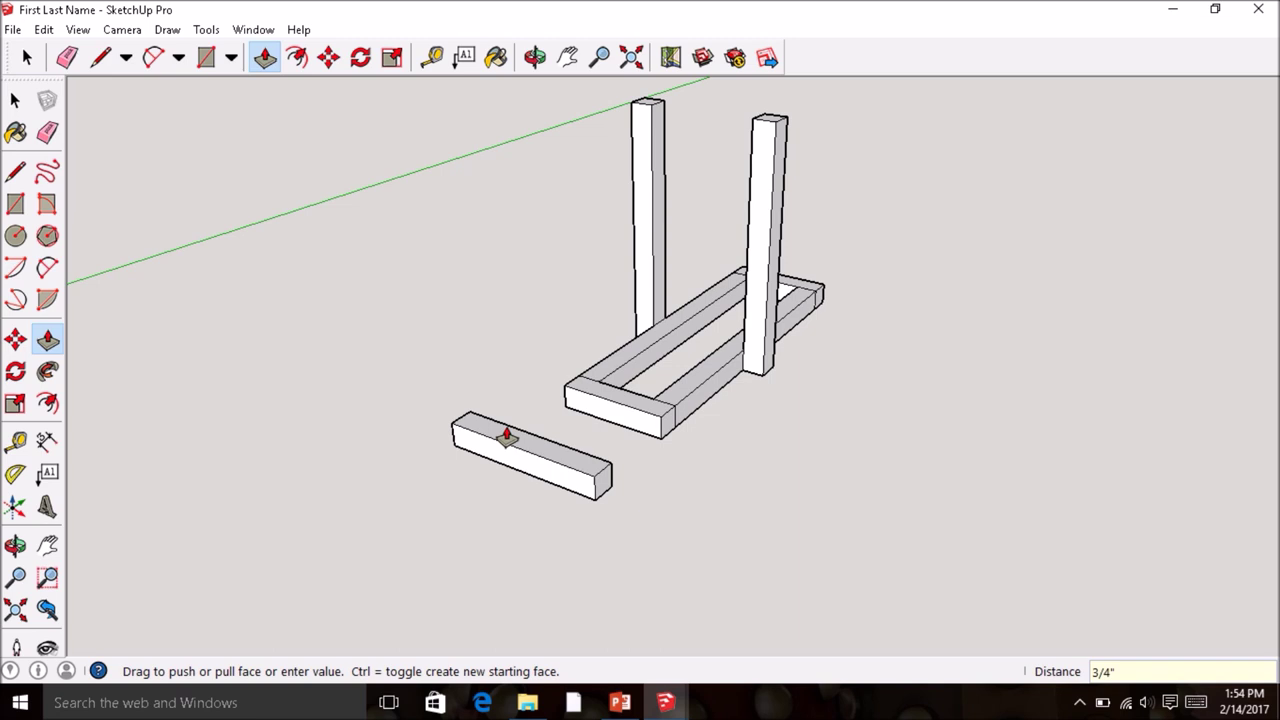
pyautogui.click(15, 100)
# - Copy and paste the loose board, then set the duplicate across the tops of the posts
pyautogui.moveTo(640, 514); pyautogui.dragTo(490, 498, button='middle')
pyautogui.moveTo(551, 477); pyautogui.dragTo(493, 487)
pyautogui.moveTo(493, 487); pyautogui.dragTo(412, 481, button='middle')
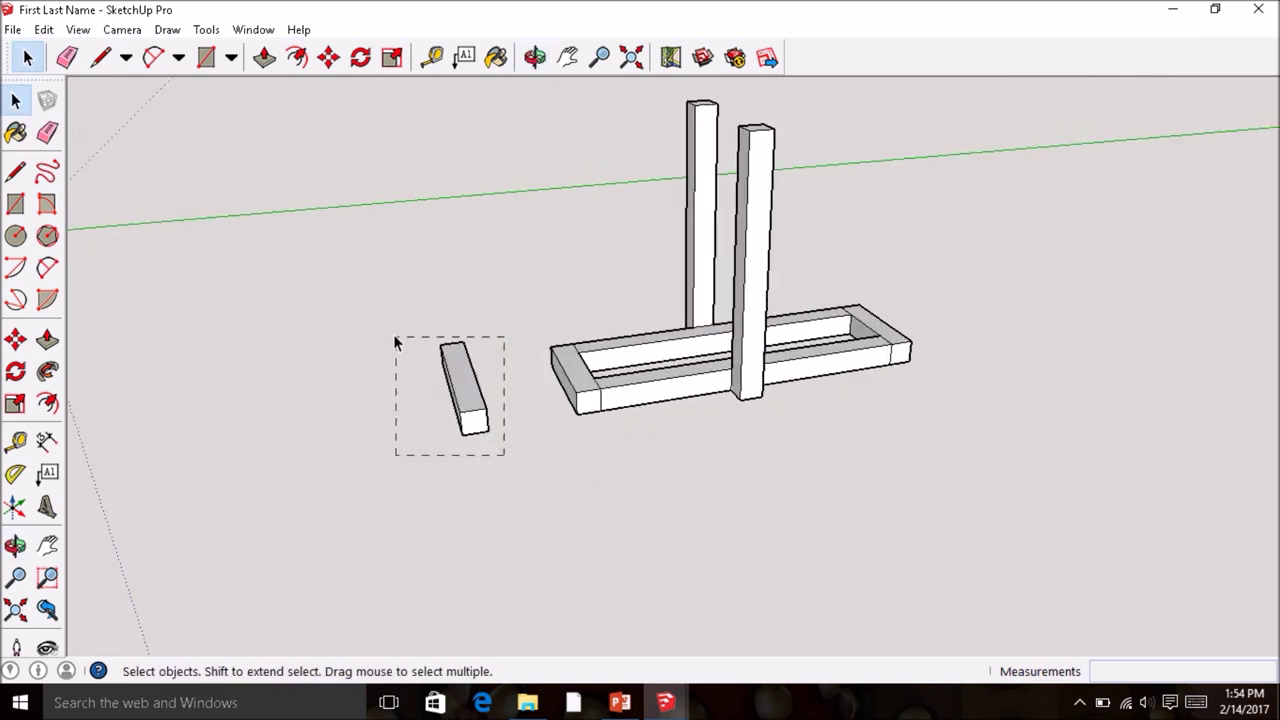
pyautogui.moveTo(395, 341); pyautogui.dragTo(381, 319)
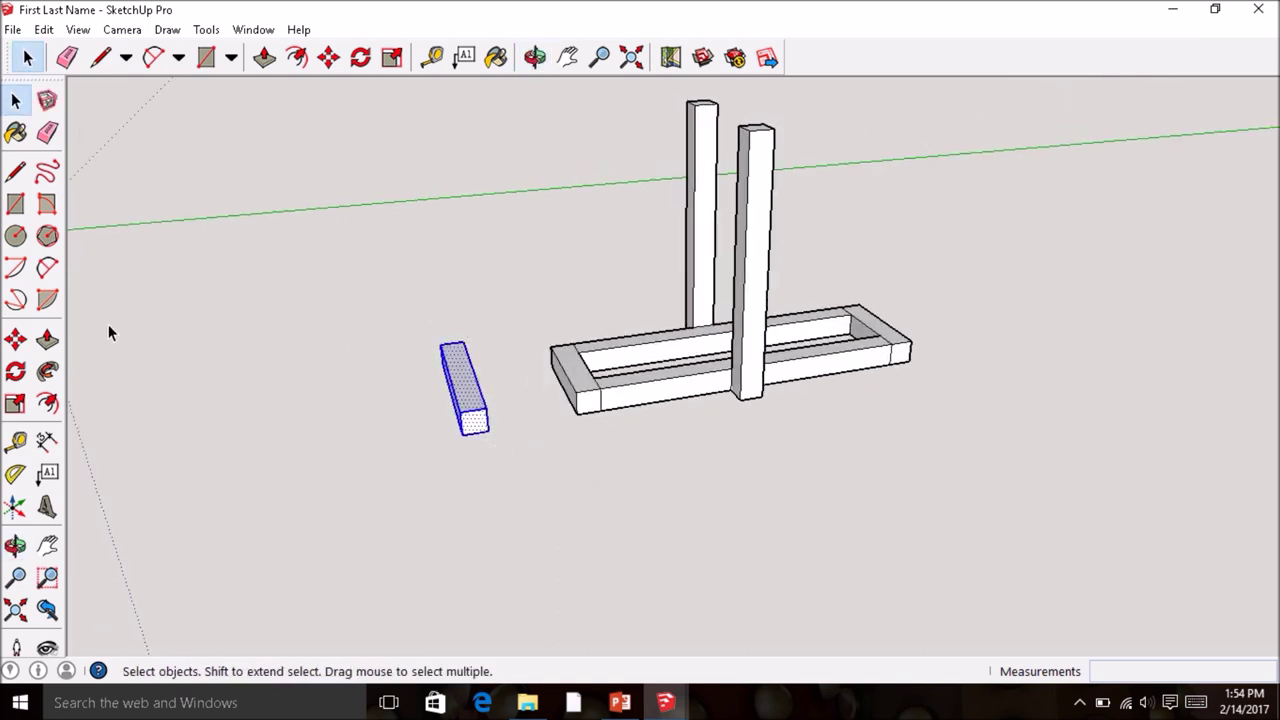
pyautogui.click(15, 341)
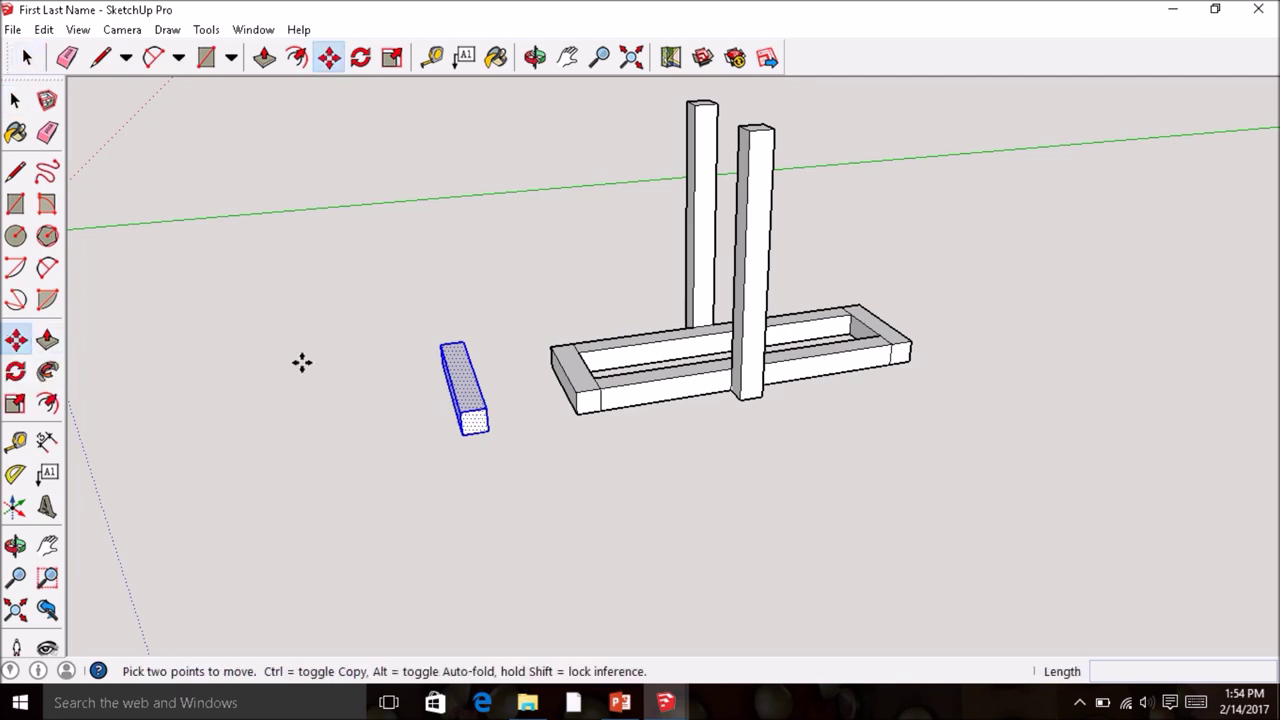
pyautogui.click(44, 29)
pyautogui.click(76, 118)
pyautogui.click(44, 29)
pyautogui.click(70, 141)
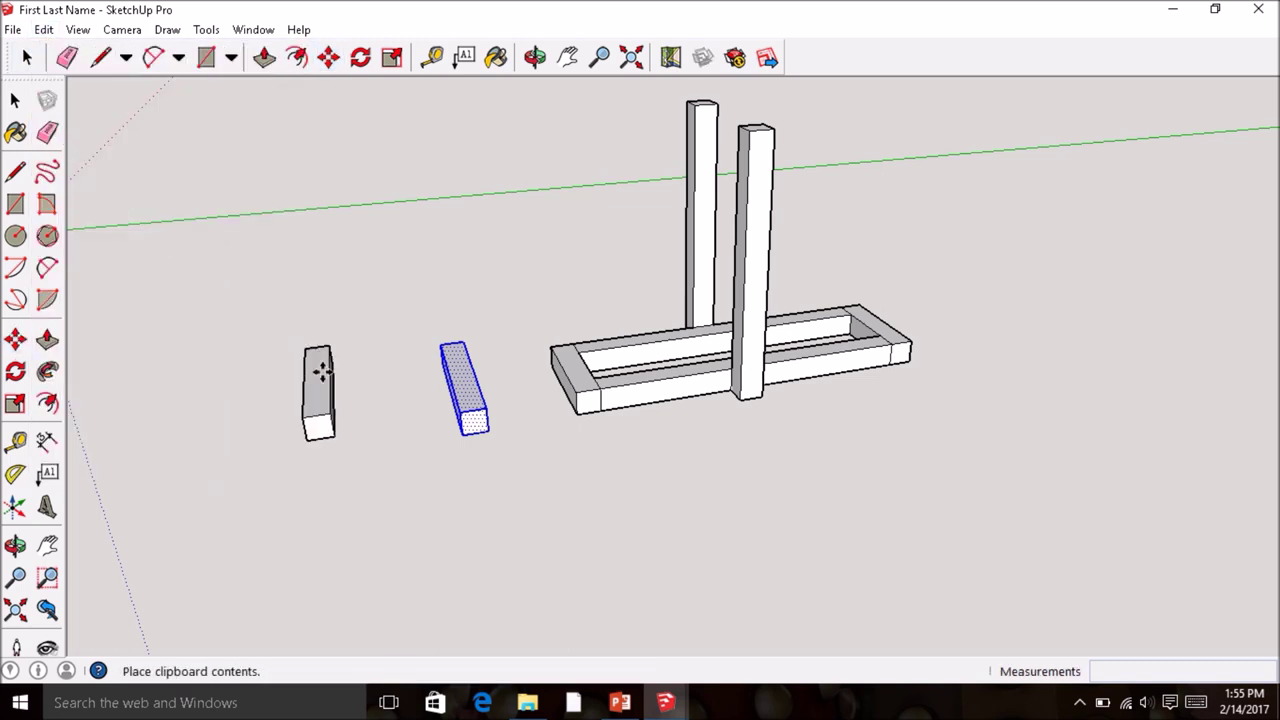
pyautogui.click(343, 371)
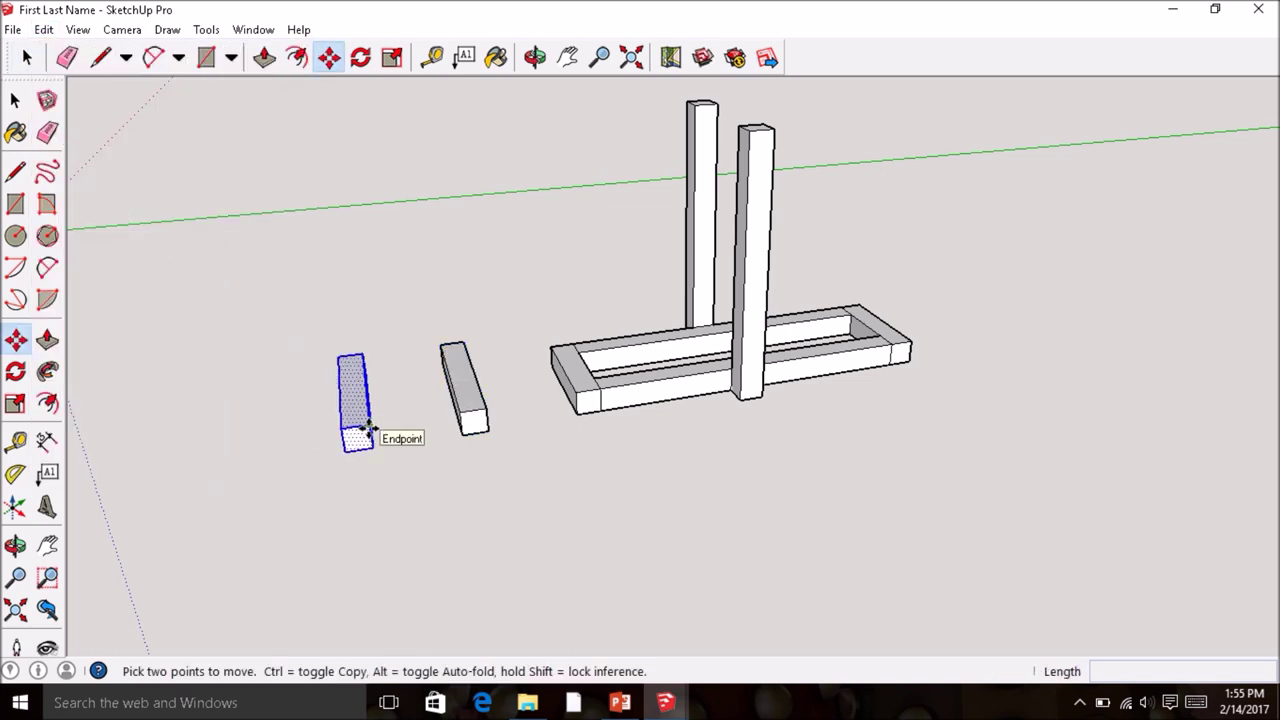
pyautogui.click(368, 428)
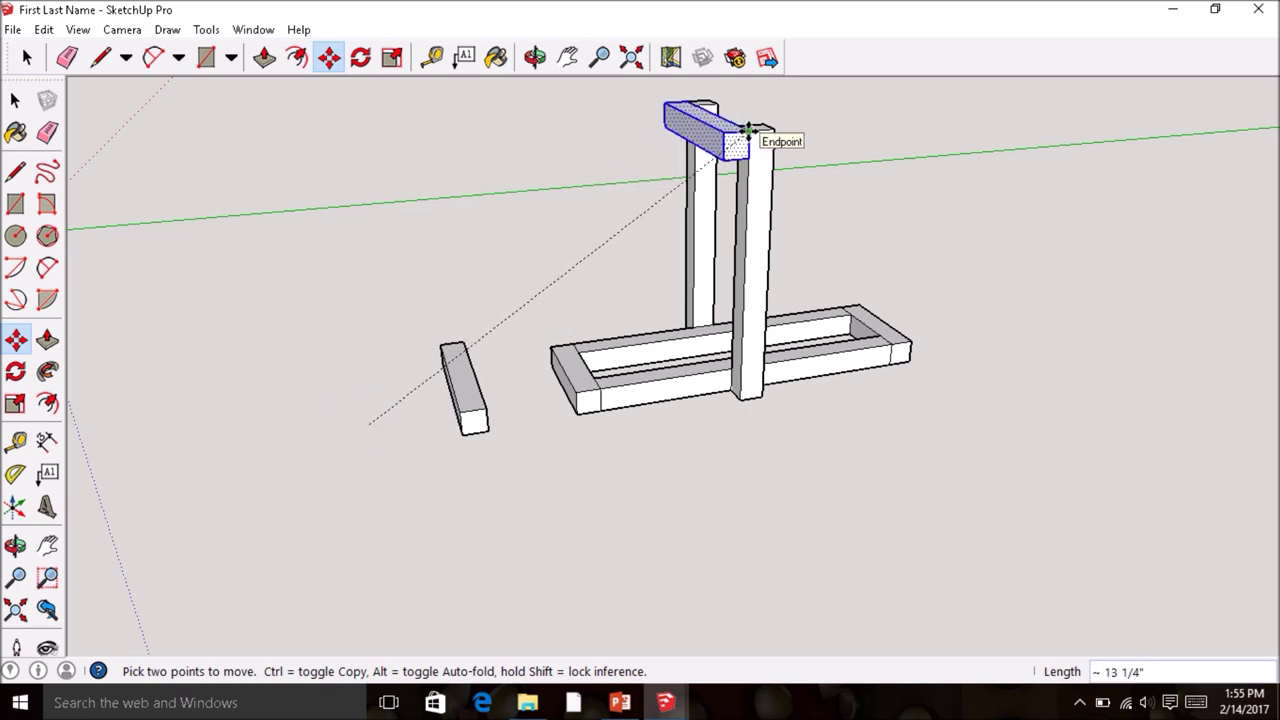
pyautogui.click(748, 131)
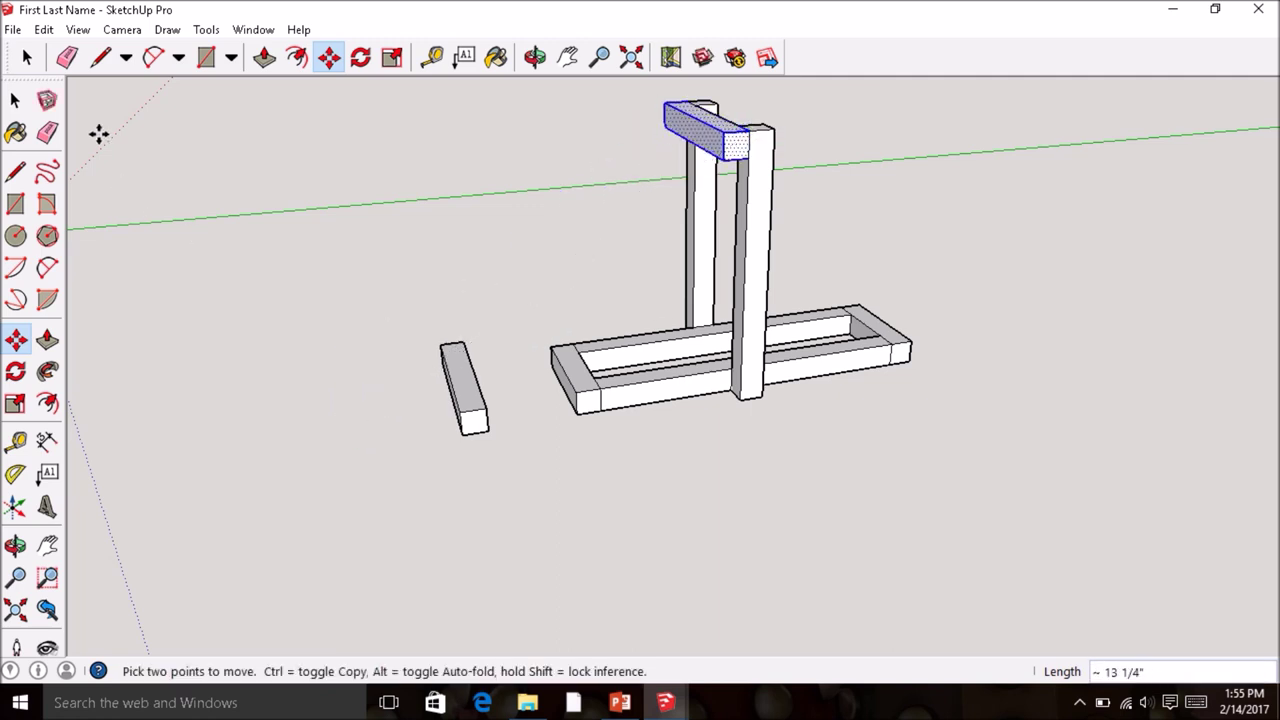
# - Move the original board onto the post tops beside the first crossbeam
pyautogui.click(16, 100)
pyautogui.moveTo(508, 450); pyautogui.dragTo(407, 332)
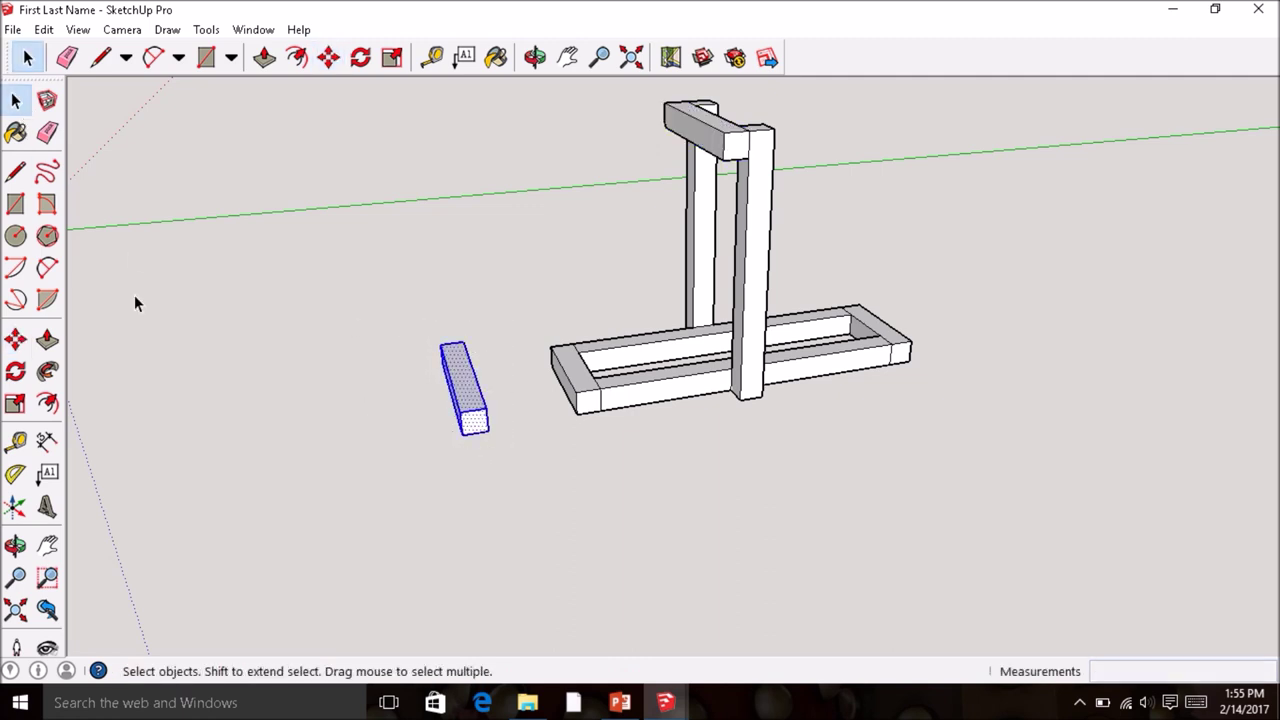
pyautogui.click(16, 341)
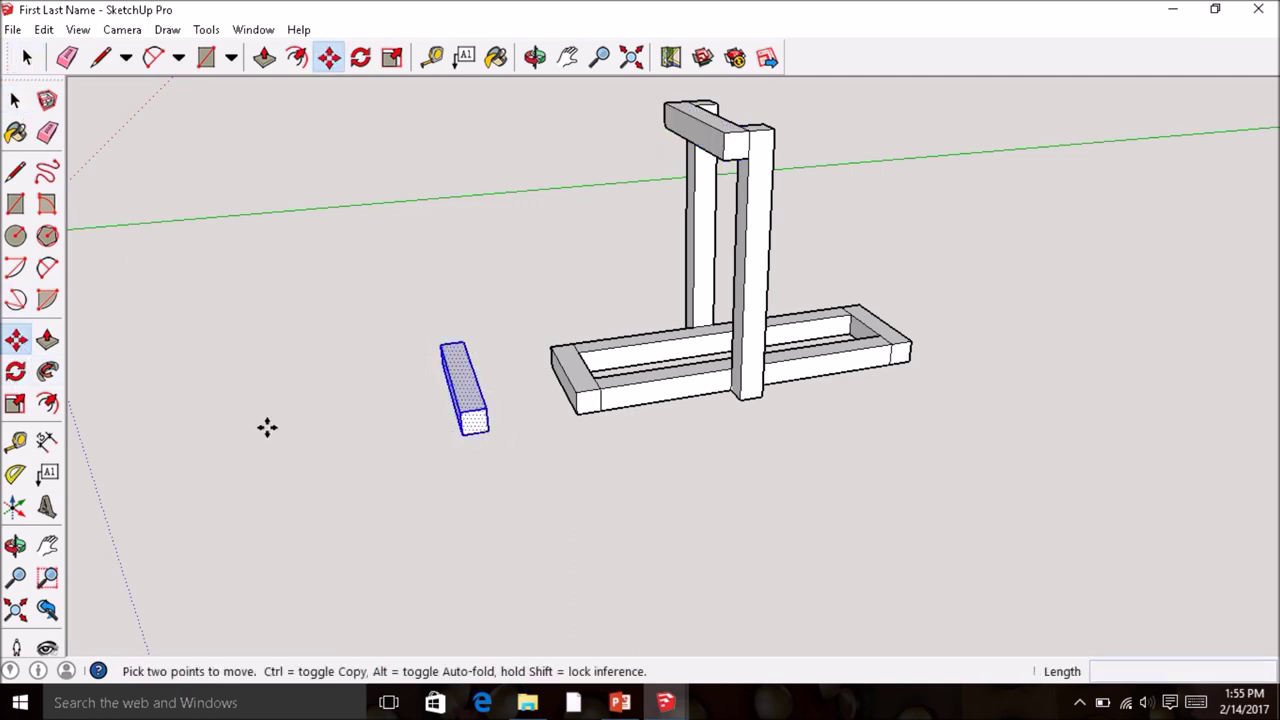
pyautogui.click(465, 410)
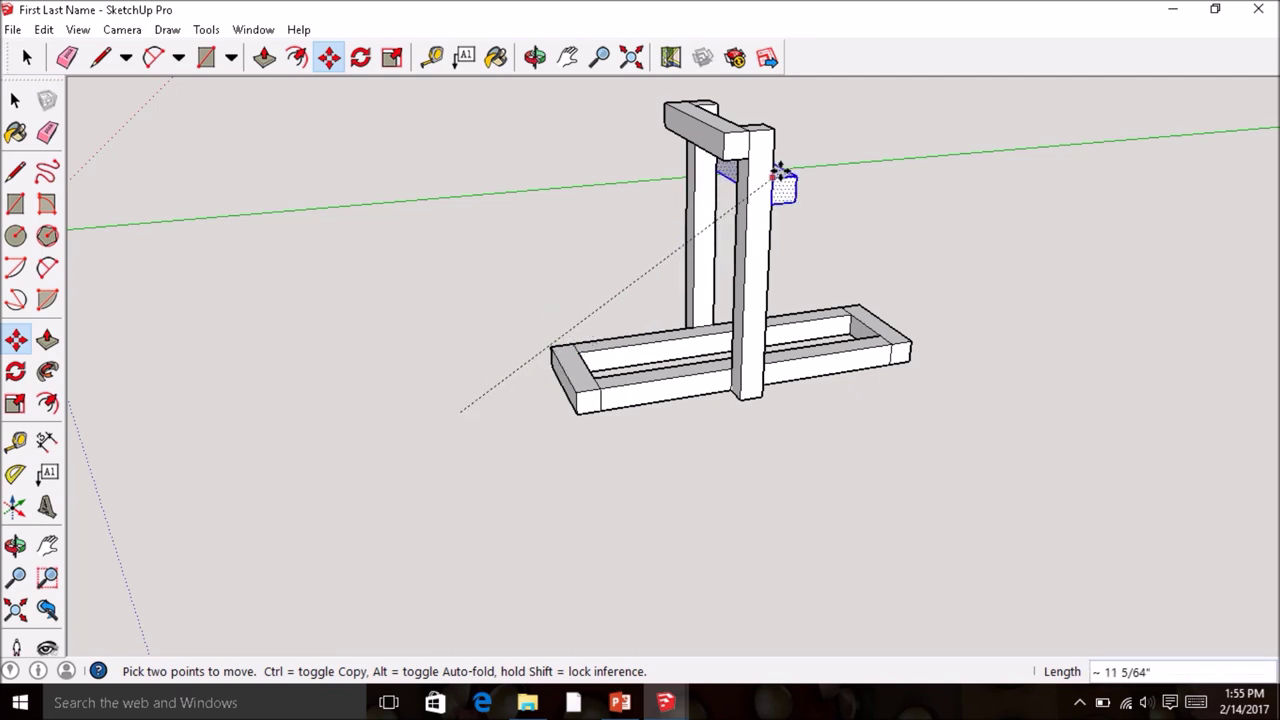
pyautogui.click(792, 132)
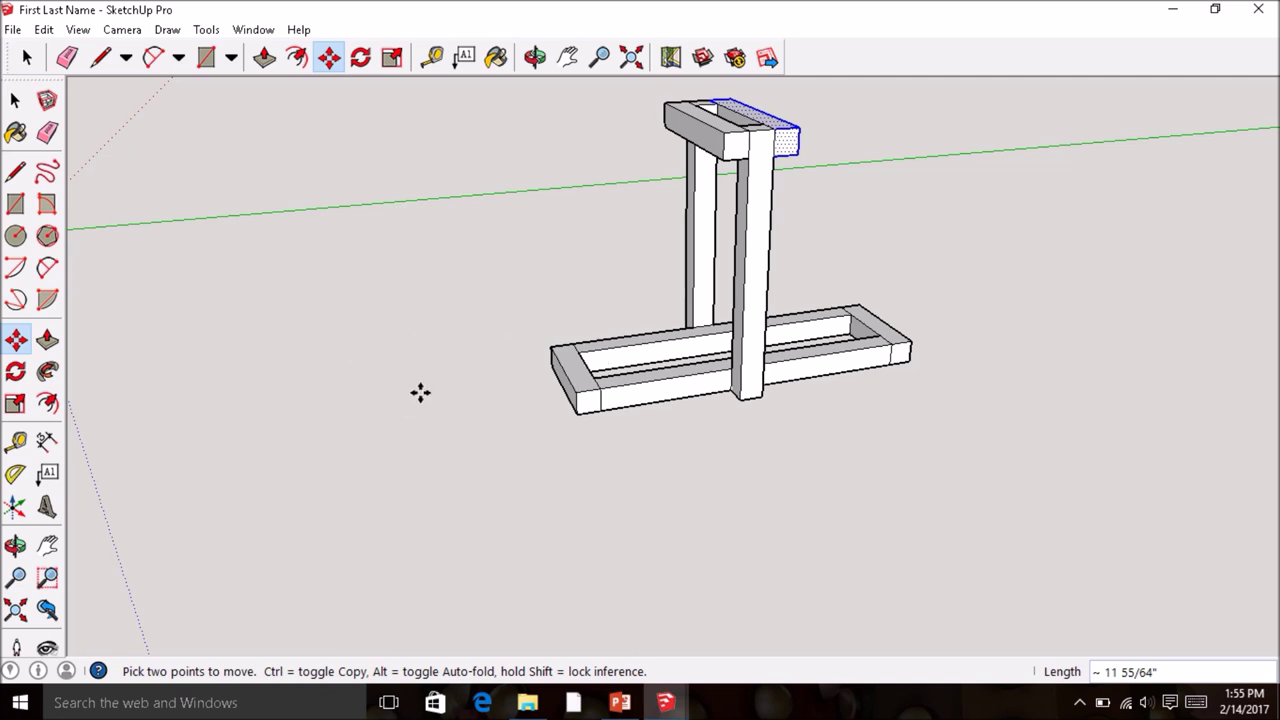
pyautogui.hotkey('ctrl', 'a')
pyautogui.scroll(1, 463, 357)
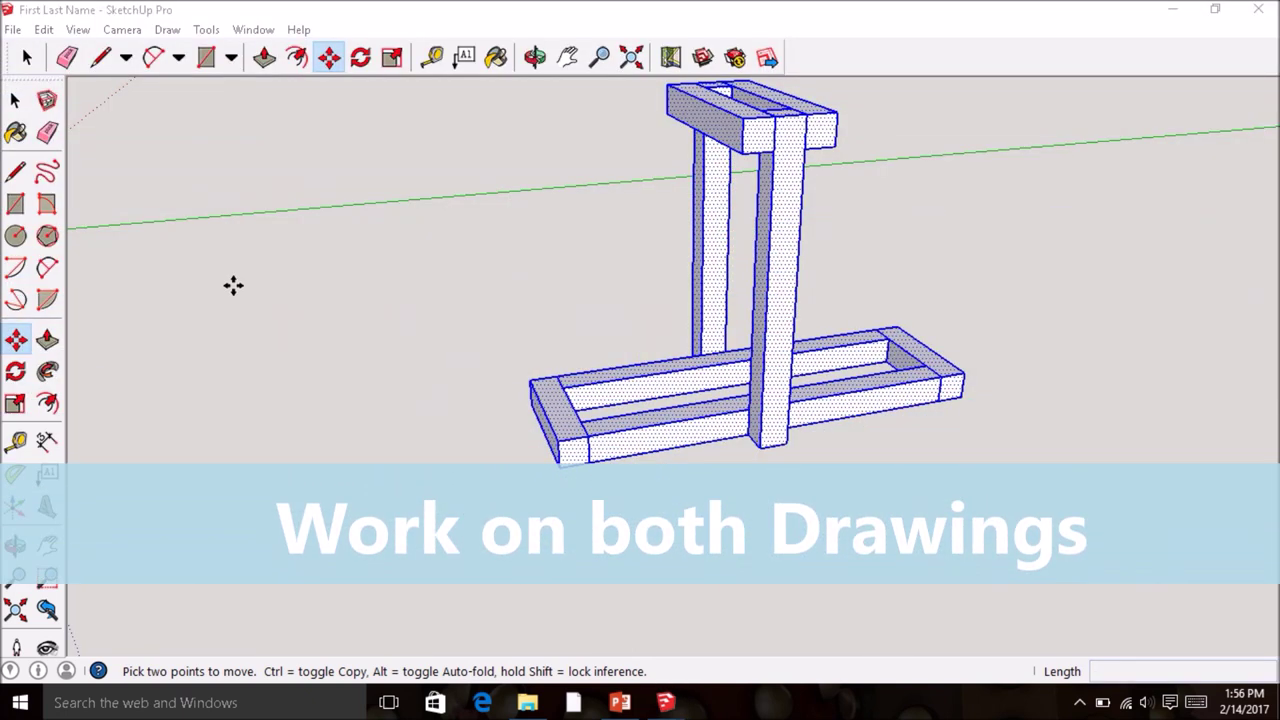
pyautogui.click(15, 100)
pyautogui.click(363, 265)
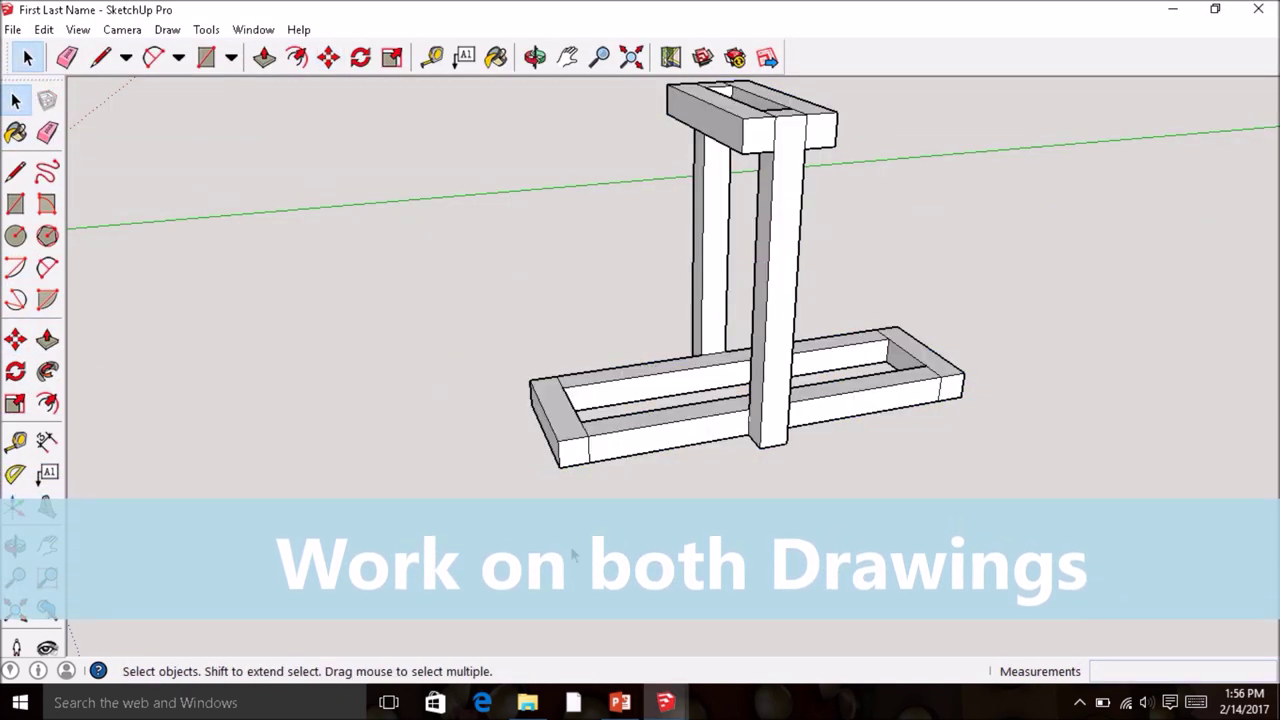
pyautogui.moveTo(665, 702)
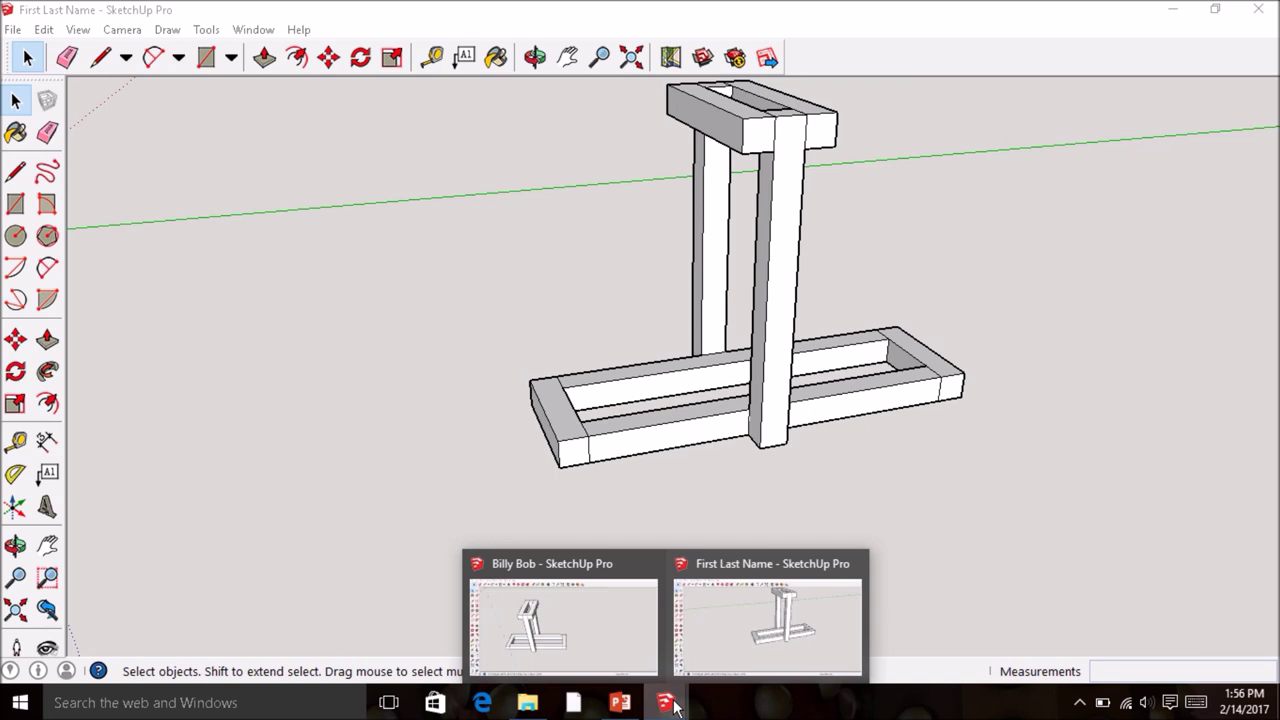
pyautogui.click(705, 630)
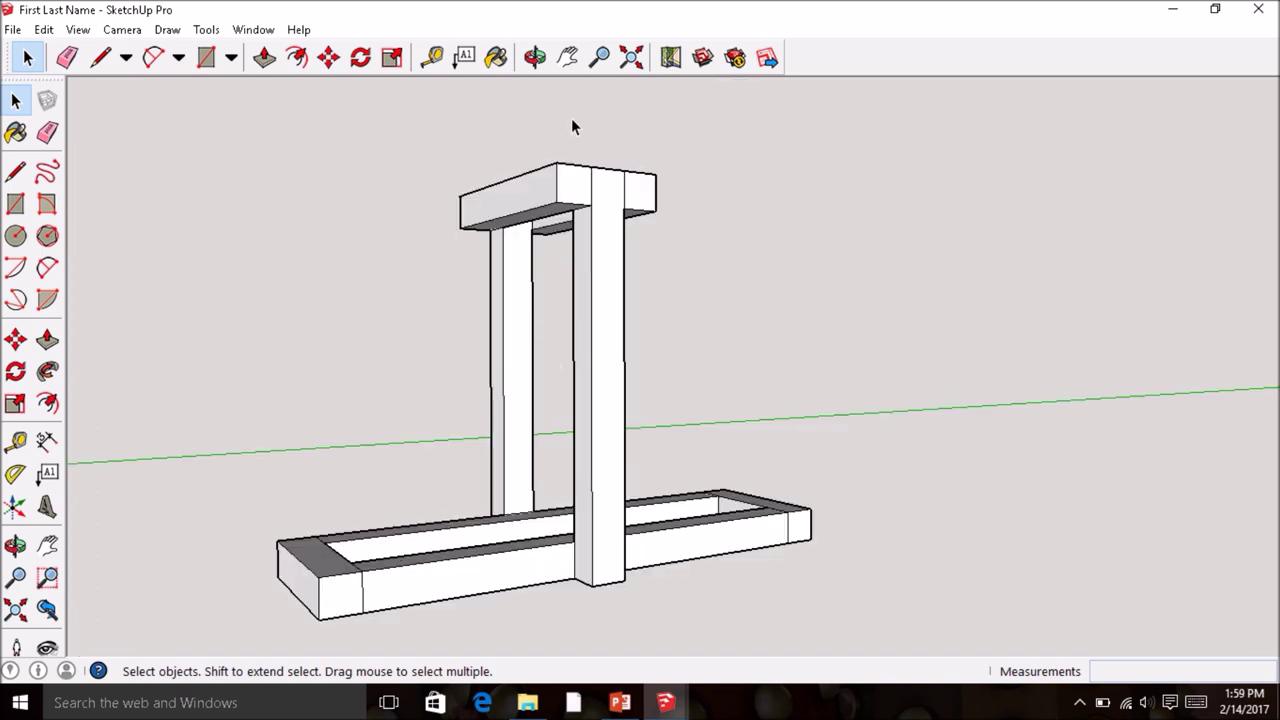
pyautogui.click(568, 57)
# - Draw a .75 by .75 square left of the frame and extrude it into a 10" column
pyautogui.moveTo(343, 520); pyautogui.dragTo(686, 514)
pyautogui.moveTo(728, 520); pyautogui.dragTo(590, 505, button='middle')
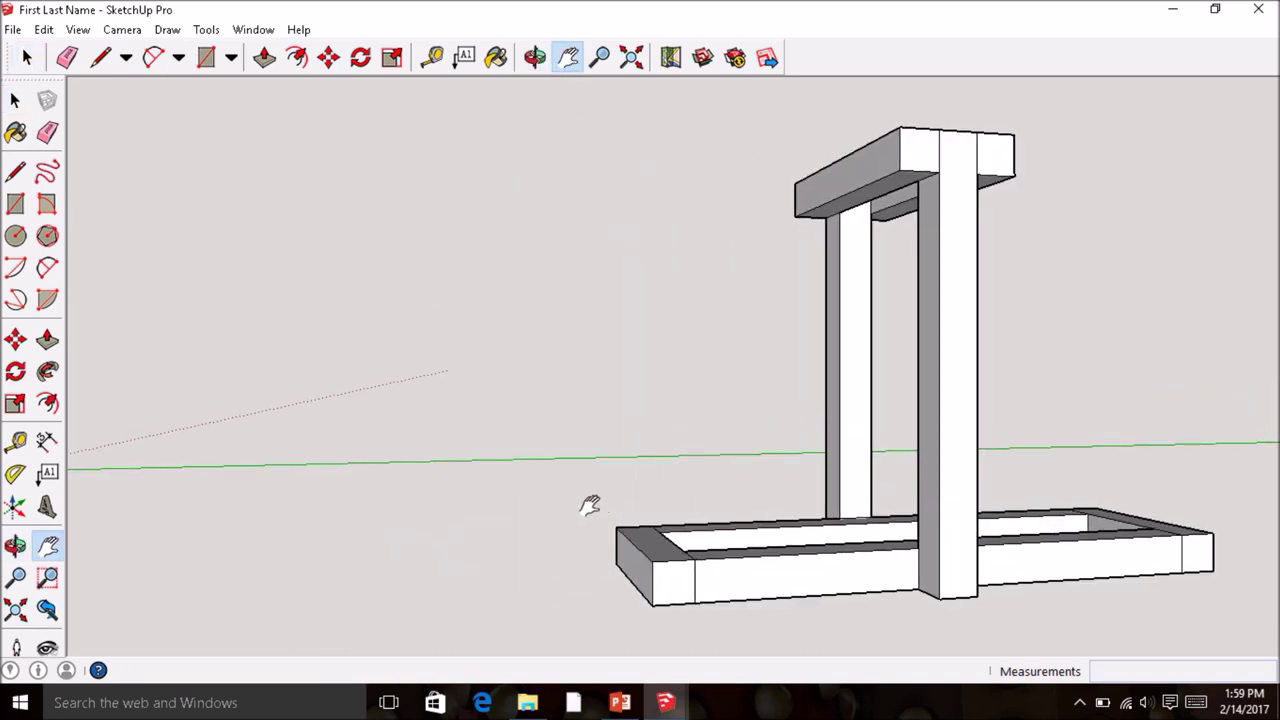
pyautogui.scroll(-4, 590, 505)
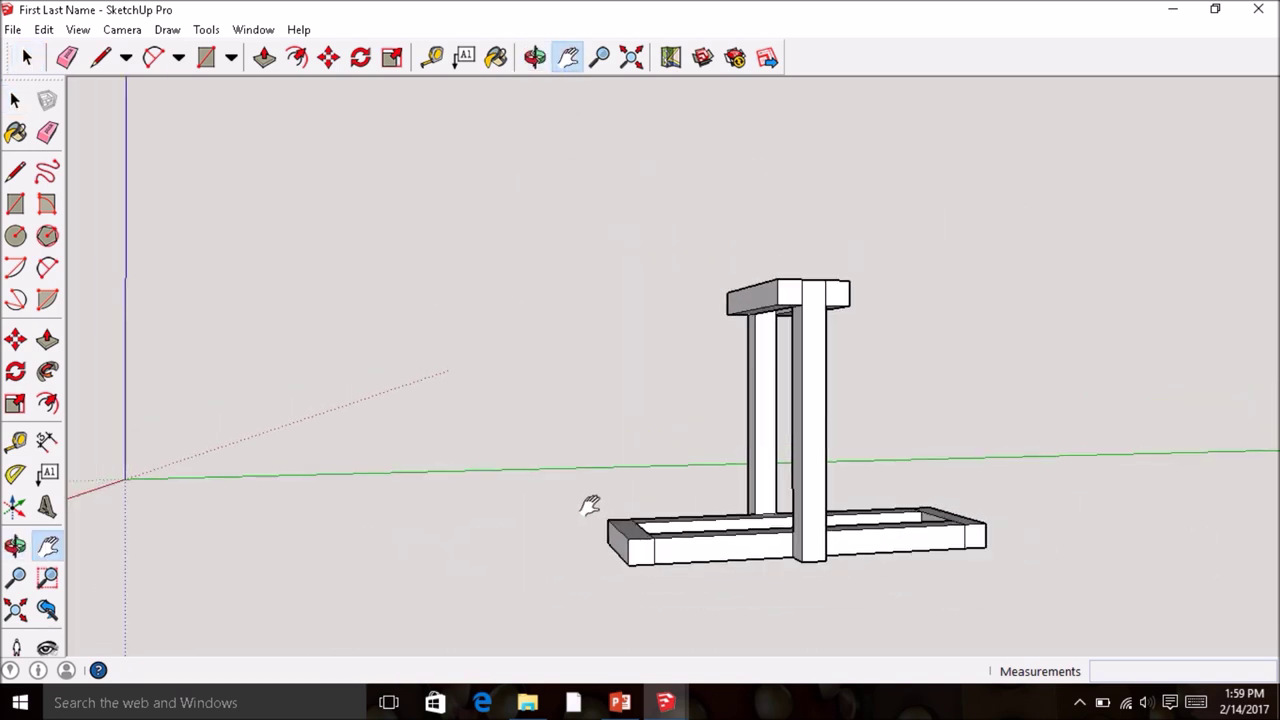
pyautogui.click(22, 205)
pyautogui.moveTo(249, 360); pyautogui.dragTo(329, 503, button='middle')
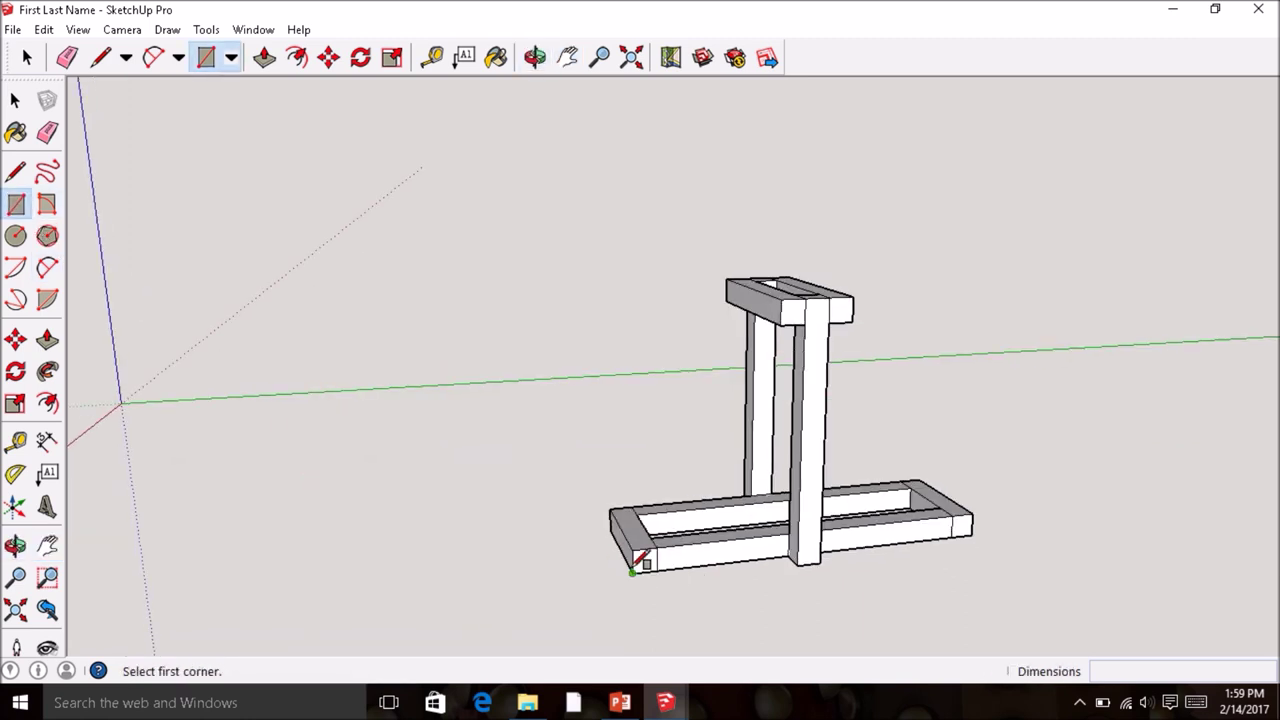
pyautogui.click(522, 584)
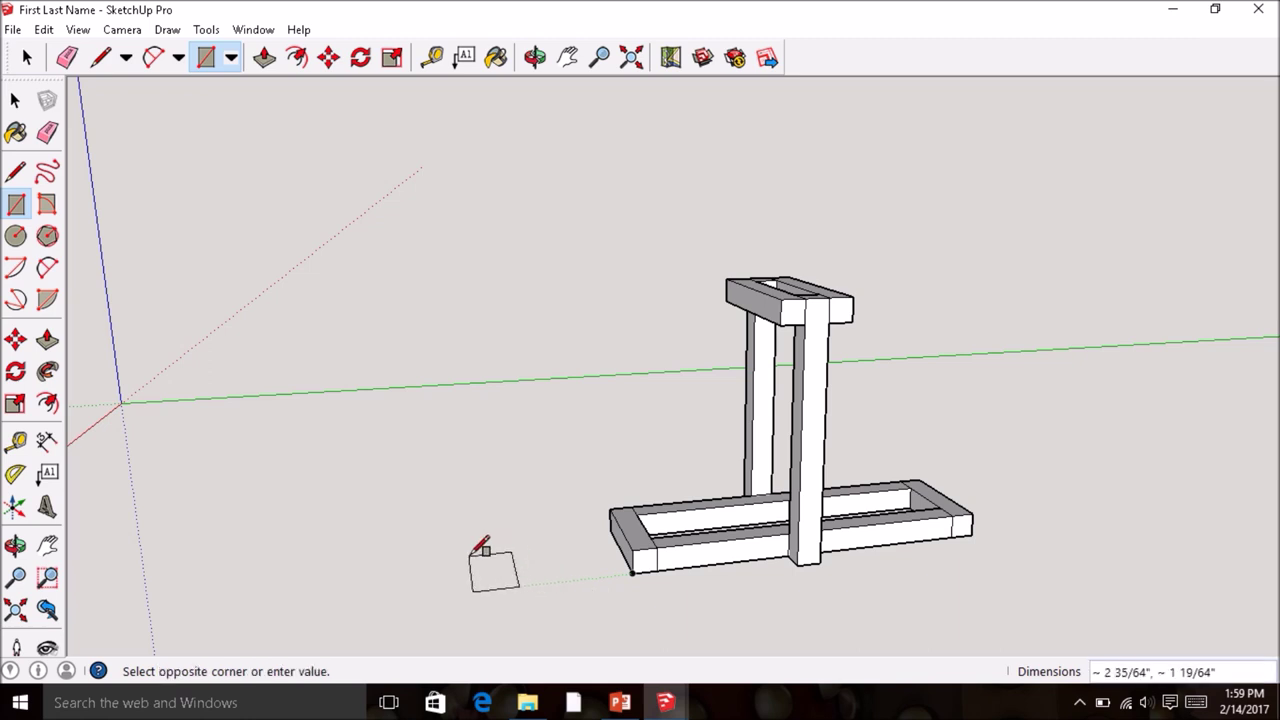
pyautogui.write('.75,.75')
pyautogui.press('Return')
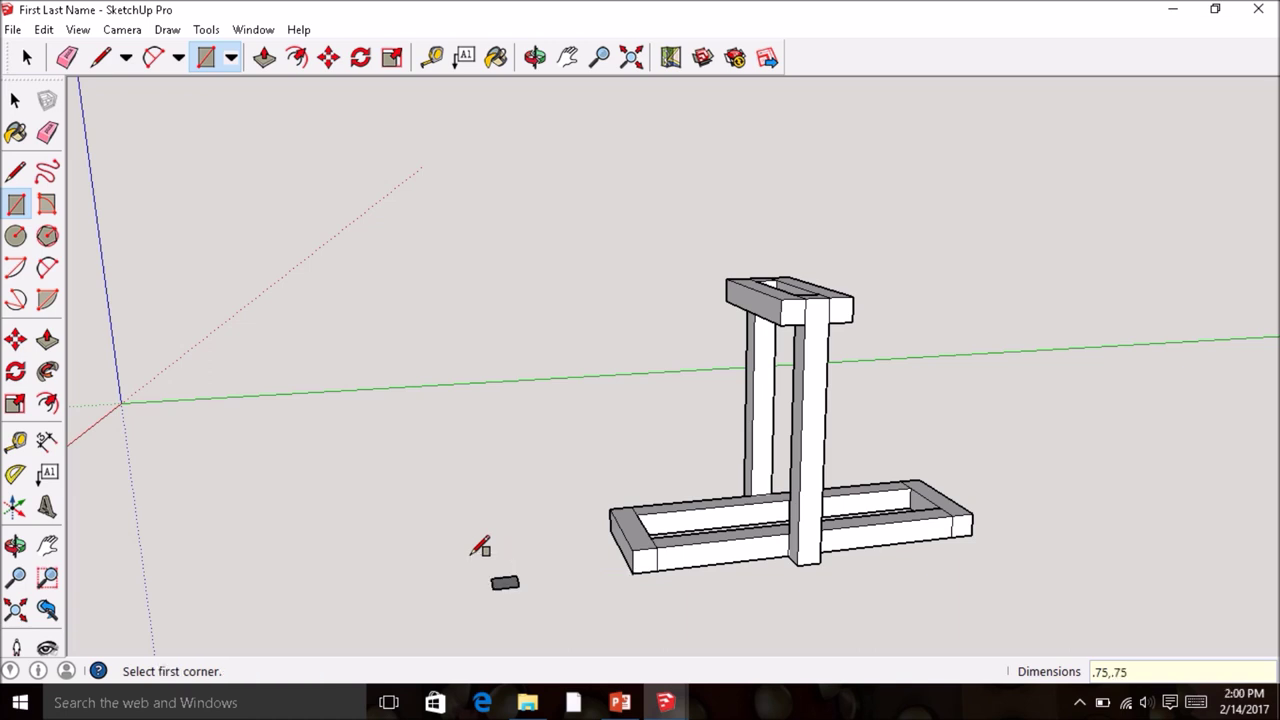
pyautogui.click(47, 340)
pyautogui.moveTo(505, 590); pyautogui.dragTo(494, 462)
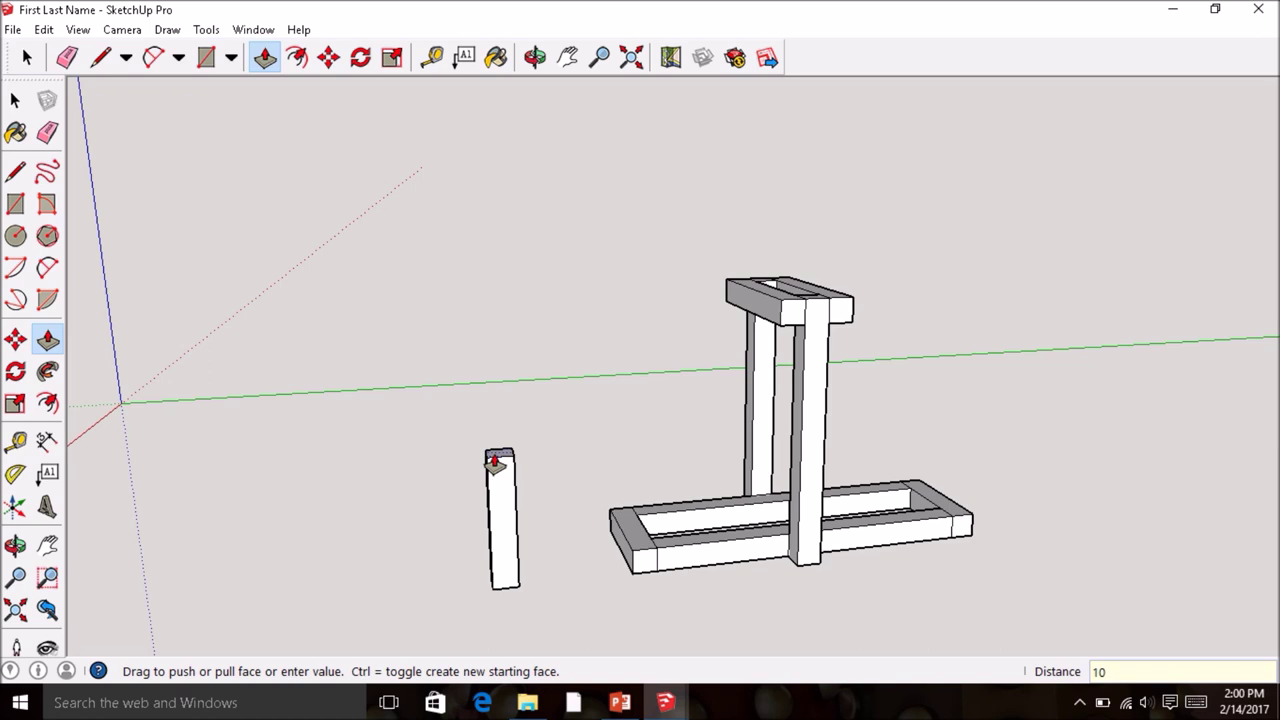
pyautogui.press('Return')
# - Orbit to a low side view and select the new 10" column
pyautogui.moveTo(549, 379); pyautogui.dragTo(530, 255, button='middle')
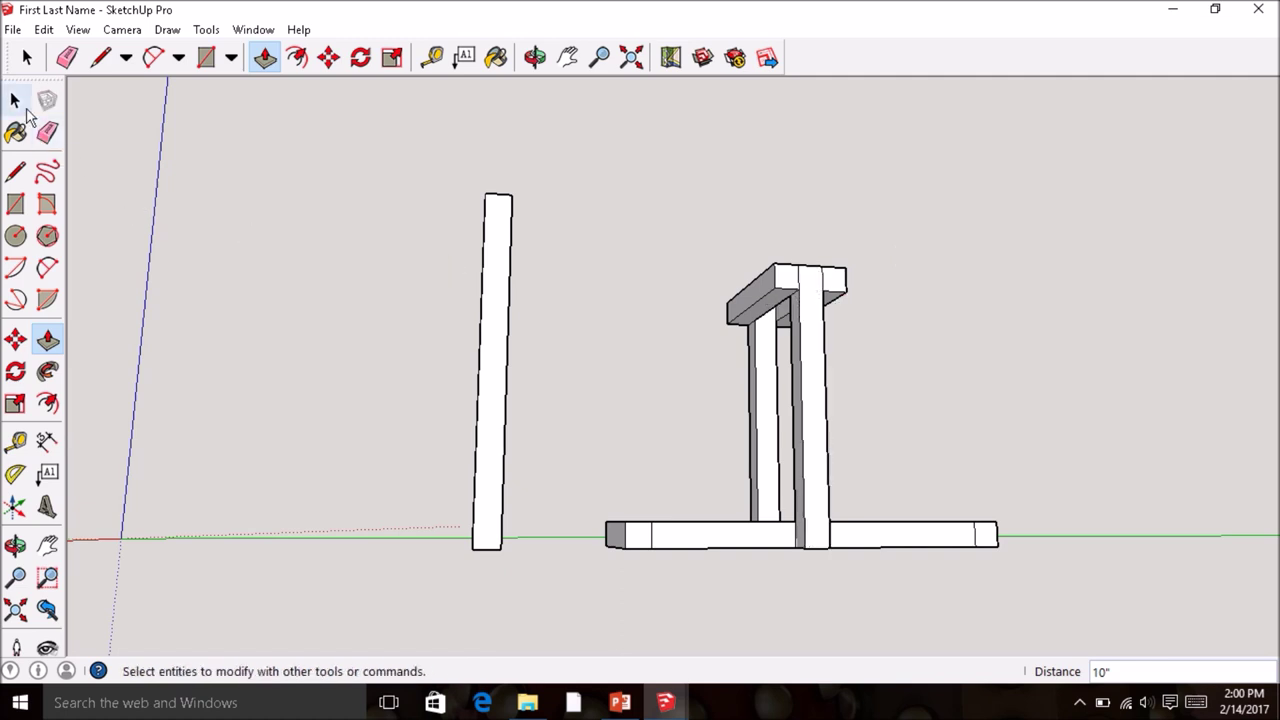
pyautogui.click(16, 102)
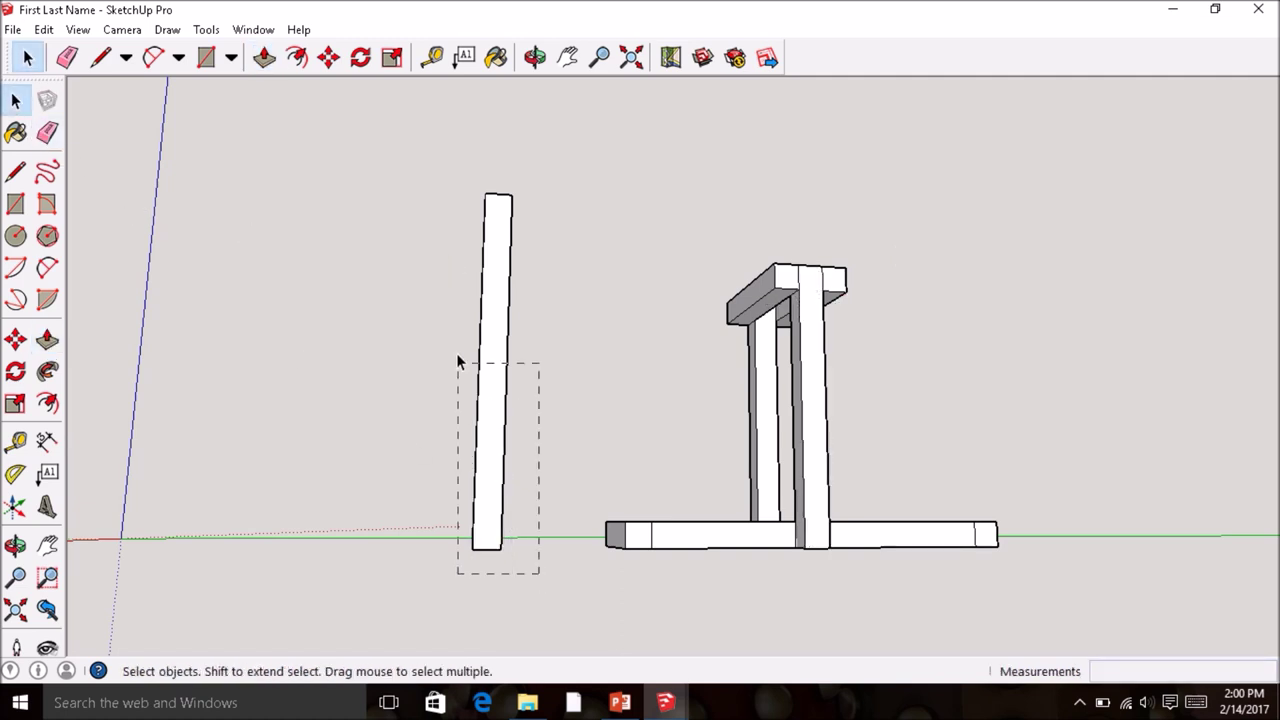
pyautogui.moveTo(415, 210); pyautogui.dragTo(410, 195)
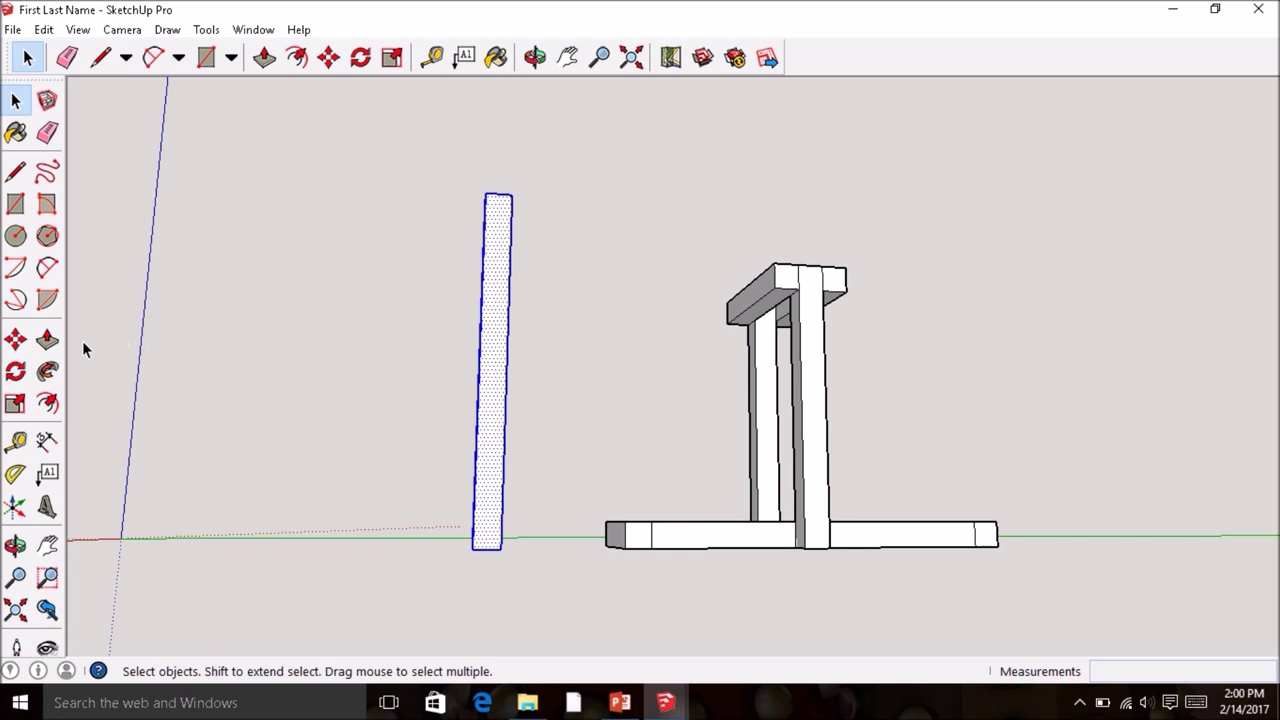
pyautogui.click(15, 374)
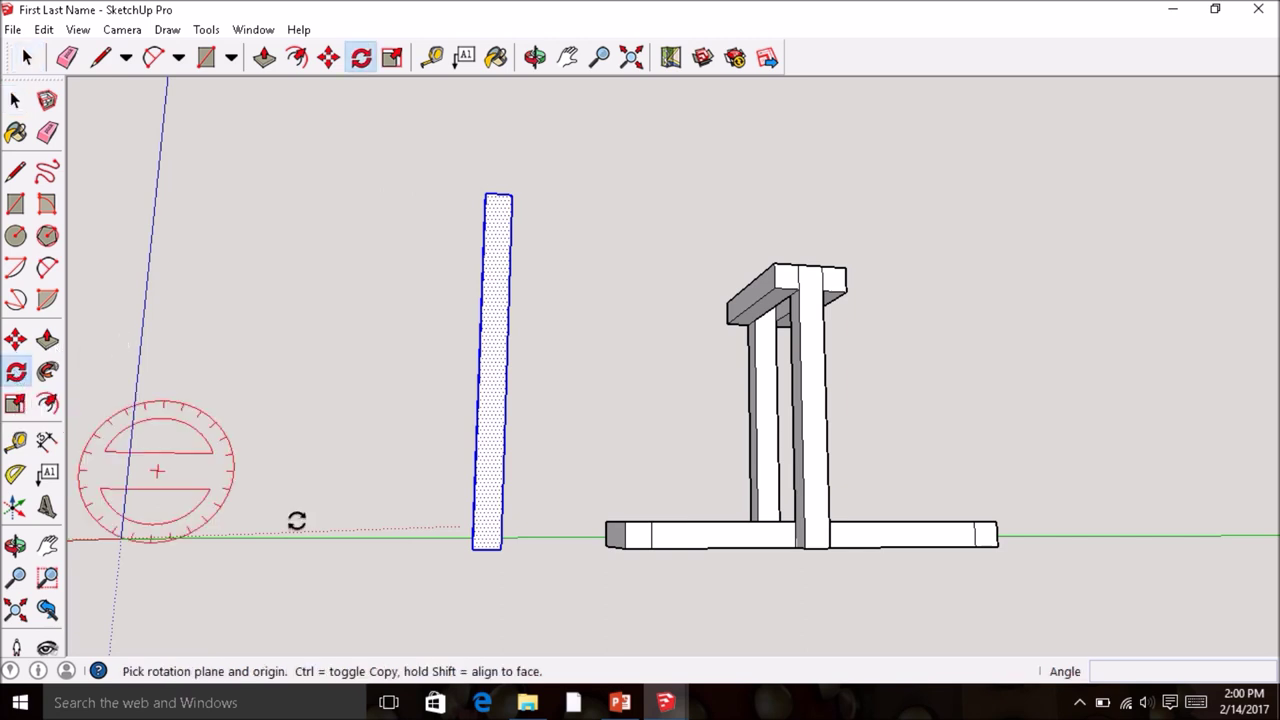
# - Rotate the column 30° about its base, measured from the green axis
pyautogui.click(467, 549)
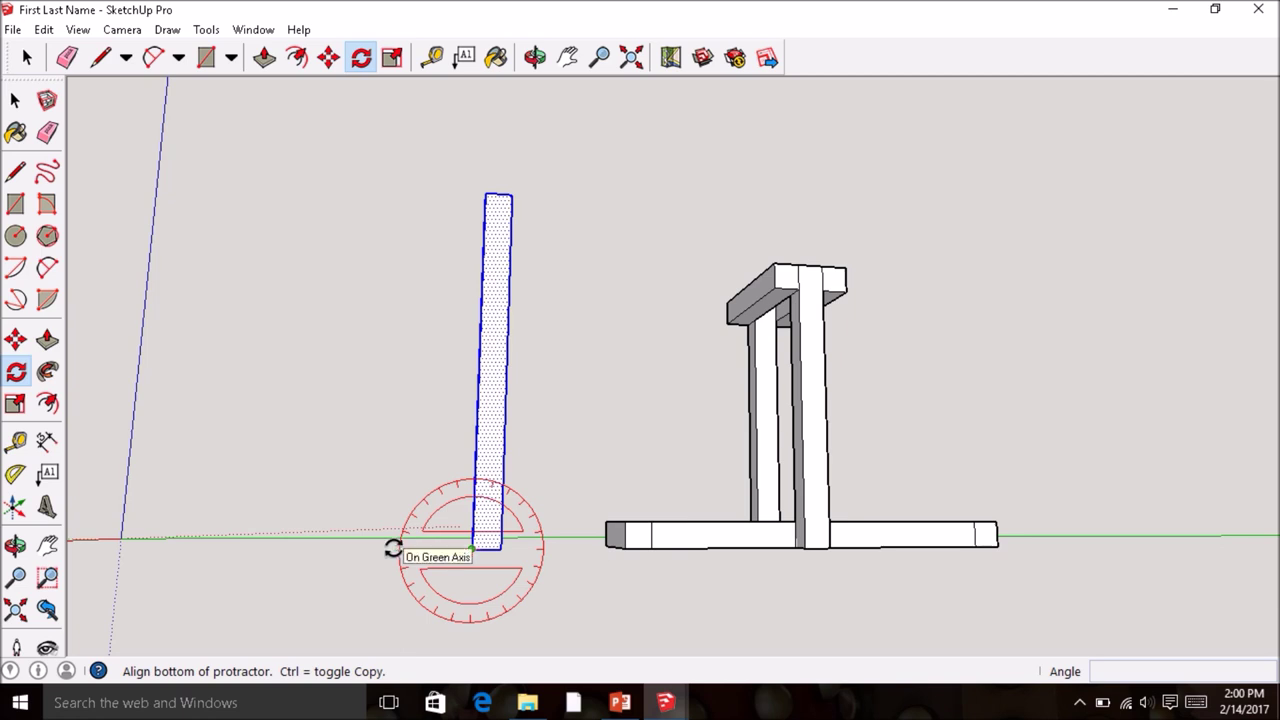
pyautogui.click(391, 547)
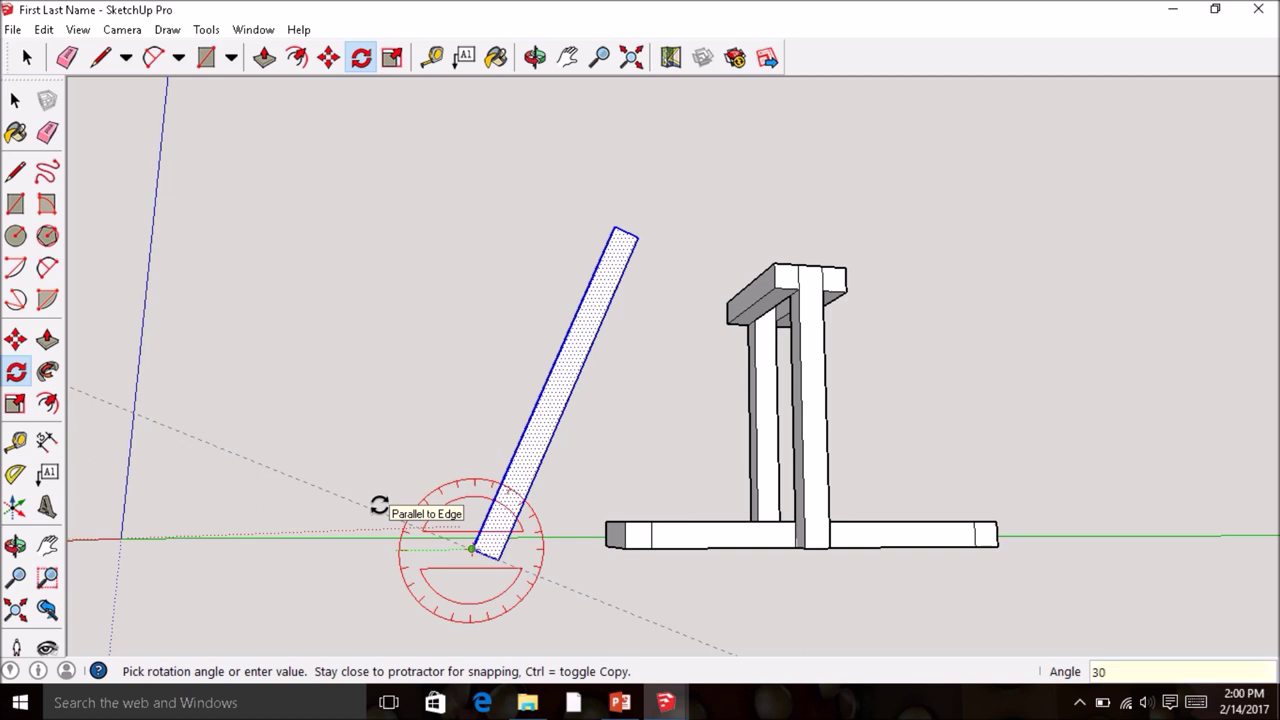
pyautogui.press('Return')
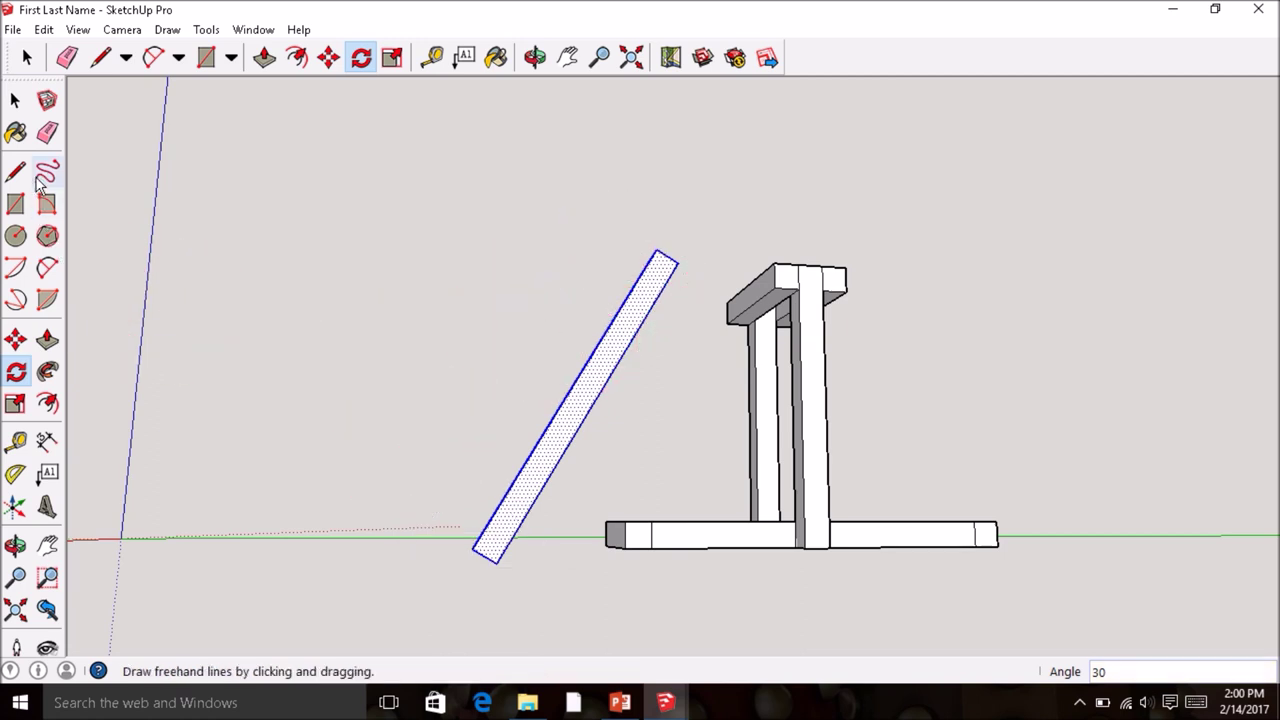
# - Copy and paste a duplicate of the tilted board, placing it to the left
pyautogui.click(44, 29)
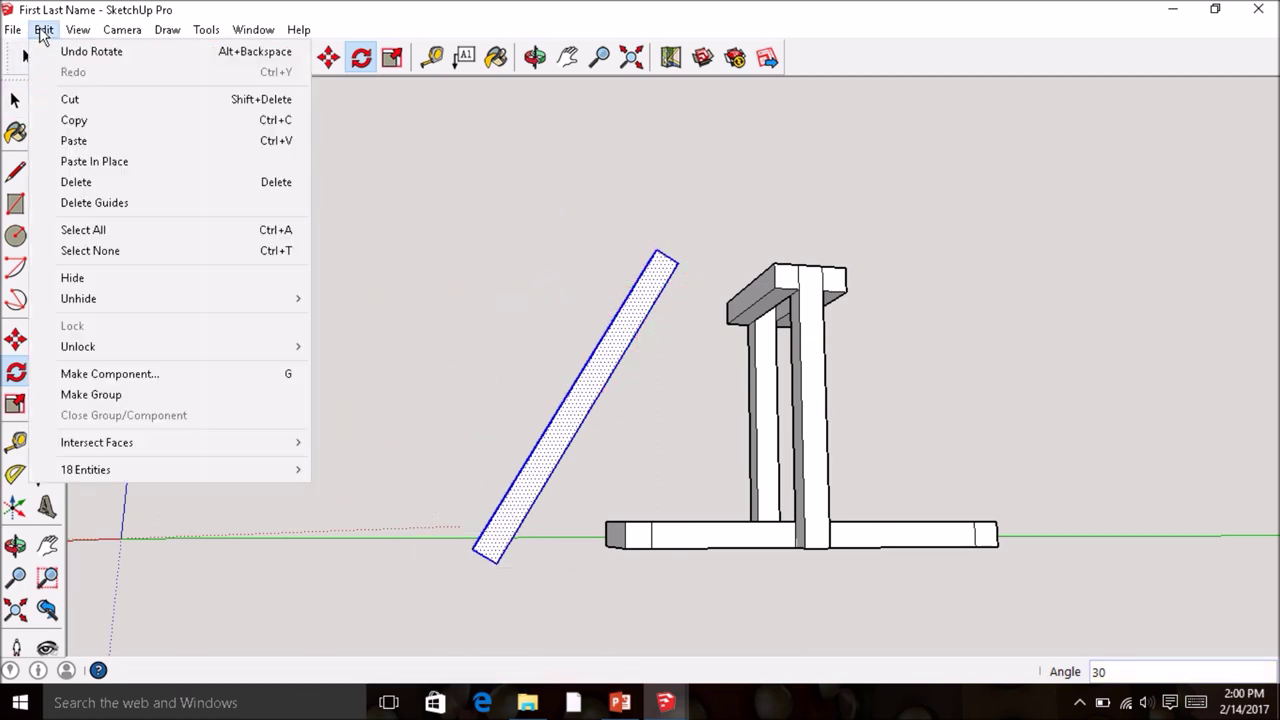
pyautogui.click(77, 122)
pyautogui.click(43, 29)
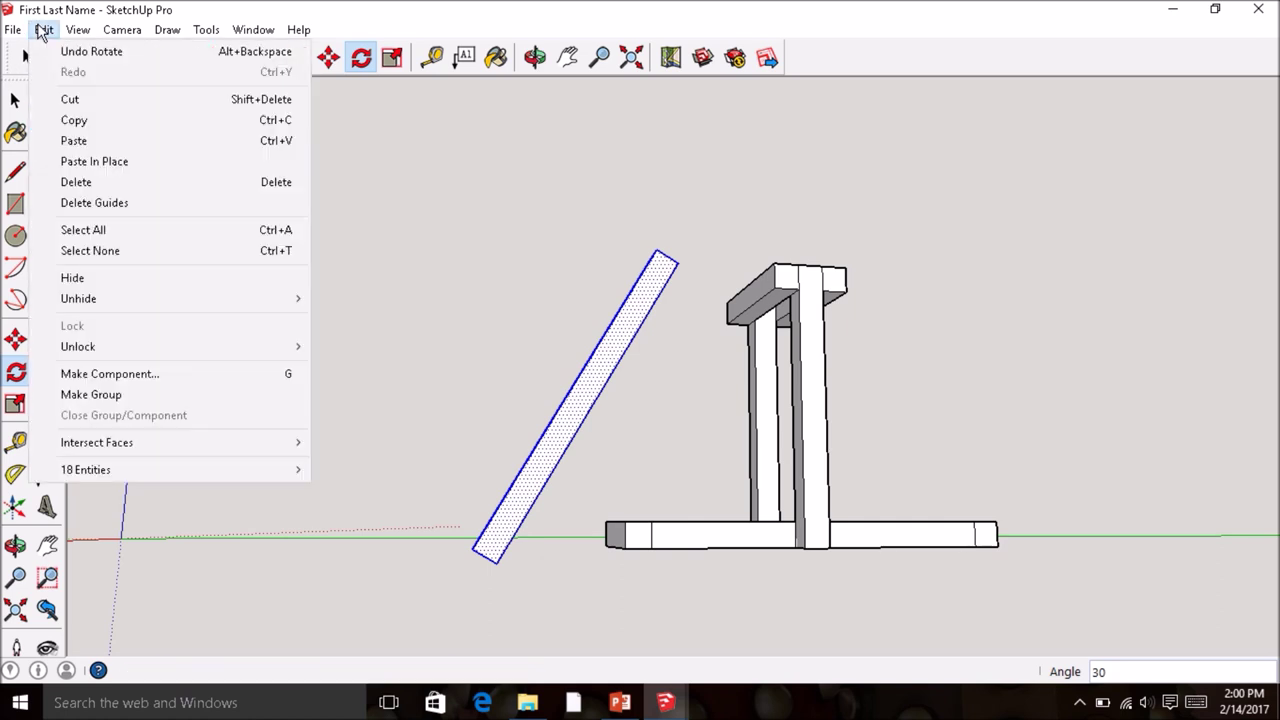
pyautogui.click(73, 143)
pyautogui.click(320, 554)
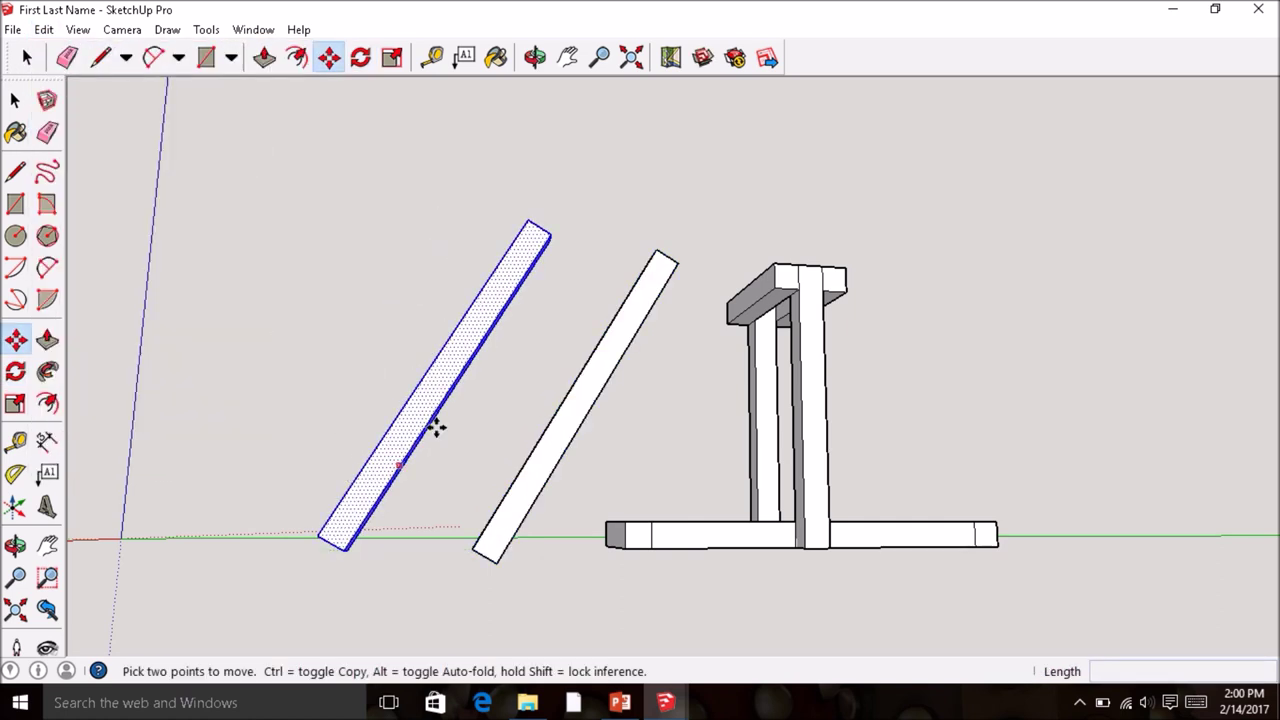
pyautogui.scroll(5, 540, 207)
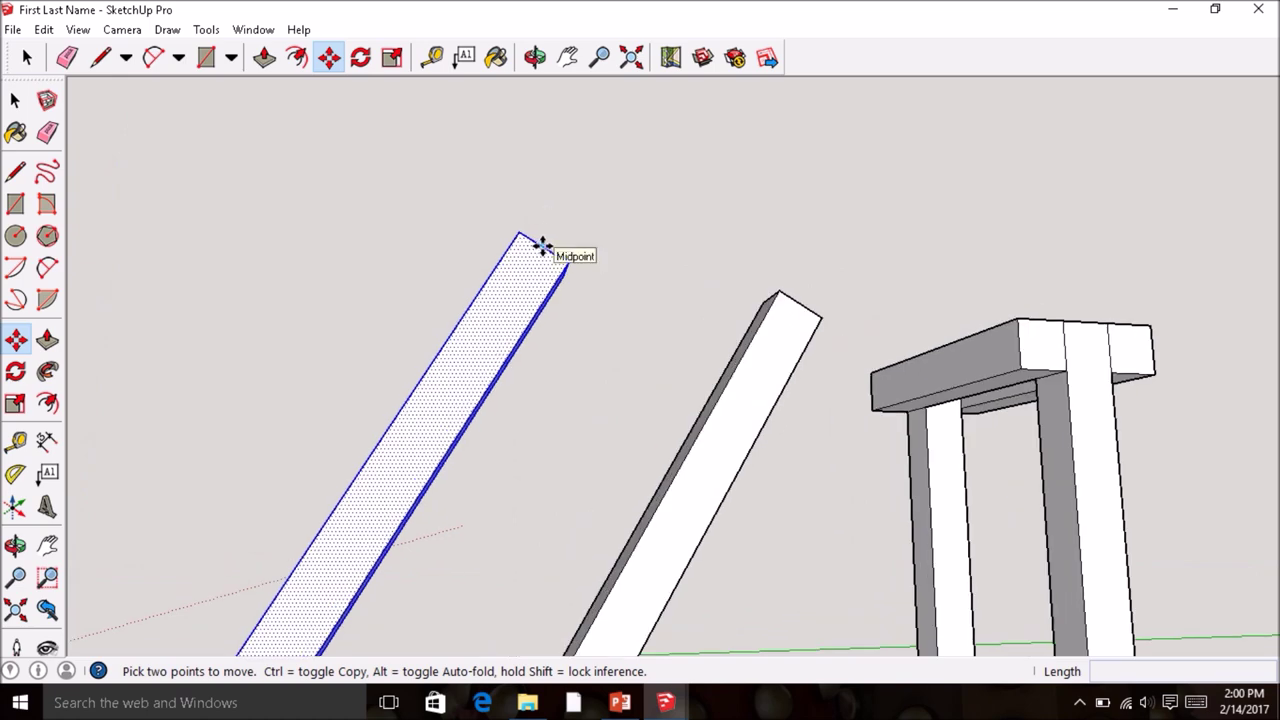
# - Move the copy so its top end snaps onto the stool's post corner
pyautogui.click(541, 245)
pyautogui.moveTo(657, 294); pyautogui.dragTo(750, 420, button='middle')
pyautogui.moveTo(929, 414)
pyautogui.mouseDown(button='middle')
pyautogui.moveTo(971, 403)
pyautogui.moveTo(948, 415)
pyautogui.mouseUp(button='middle')
pyautogui.click(958, 408)
pyautogui.moveTo(763, 397); pyautogui.dragTo(578, 403, button='middle')
pyautogui.scroll(-1, 591, 380)
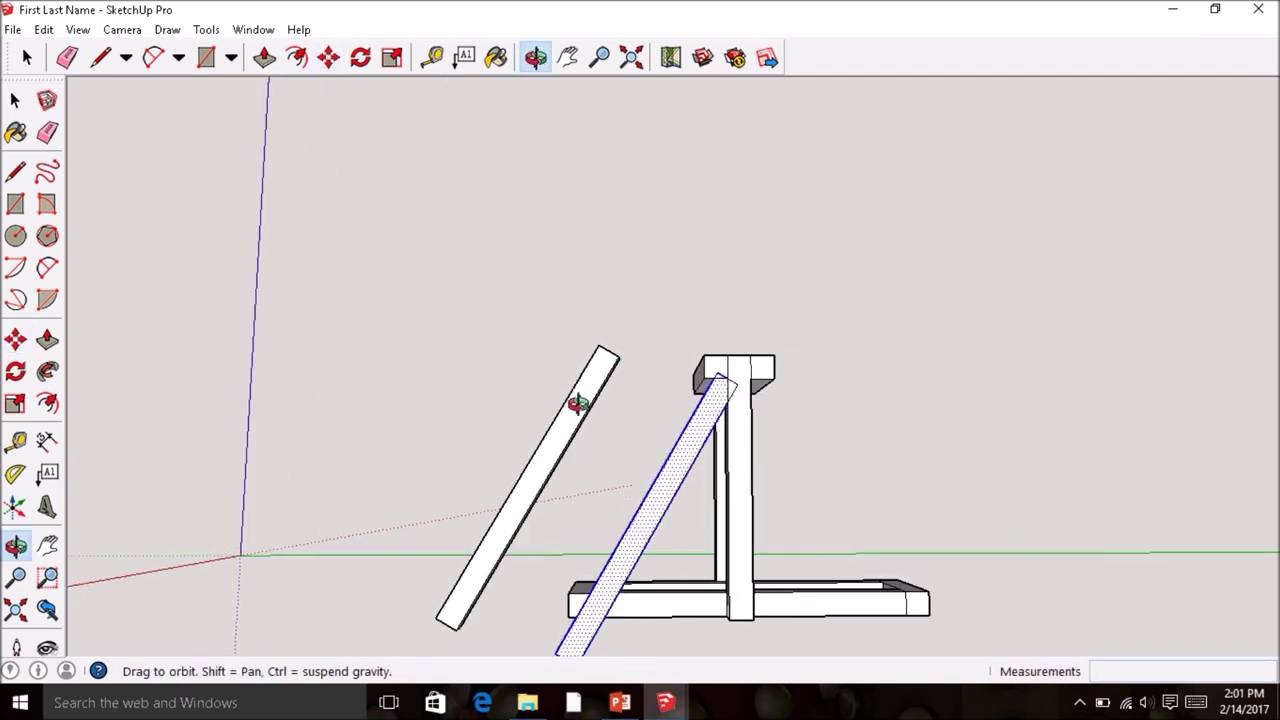
pyautogui.moveTo(469, 394)
pyautogui.mouseDown(button='middle')
pyautogui.moveTo(557, 257)
pyautogui.moveTo(471, 289)
pyautogui.moveTo(494, 357)
pyautogui.moveTo(611, 314)
pyautogui.moveTo(491, 266)
pyautogui.mouseUp(button='middle')
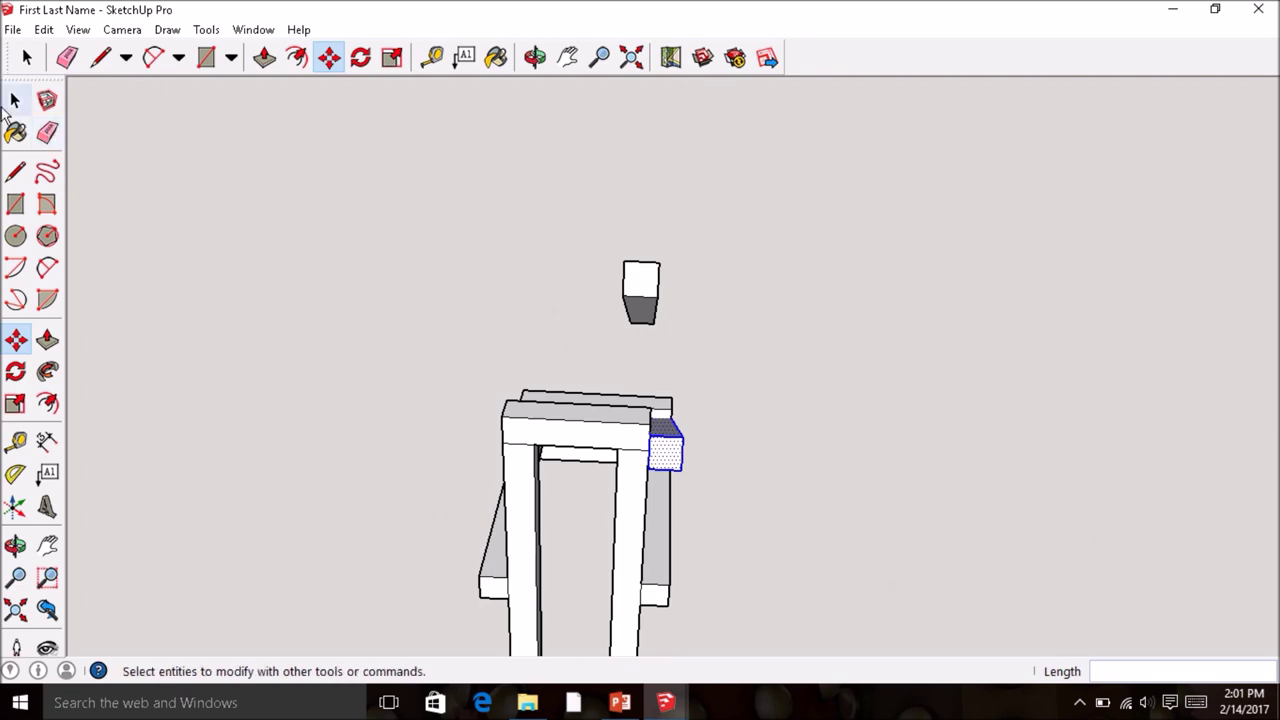
# - Select the original tilted board and move its top corner onto the frame's crossbeam
pyautogui.click(15, 100)
pyautogui.moveTo(692, 340); pyautogui.dragTo(575, 248)
pyautogui.moveTo(575, 248); pyautogui.dragTo(708, 343, button='middle')
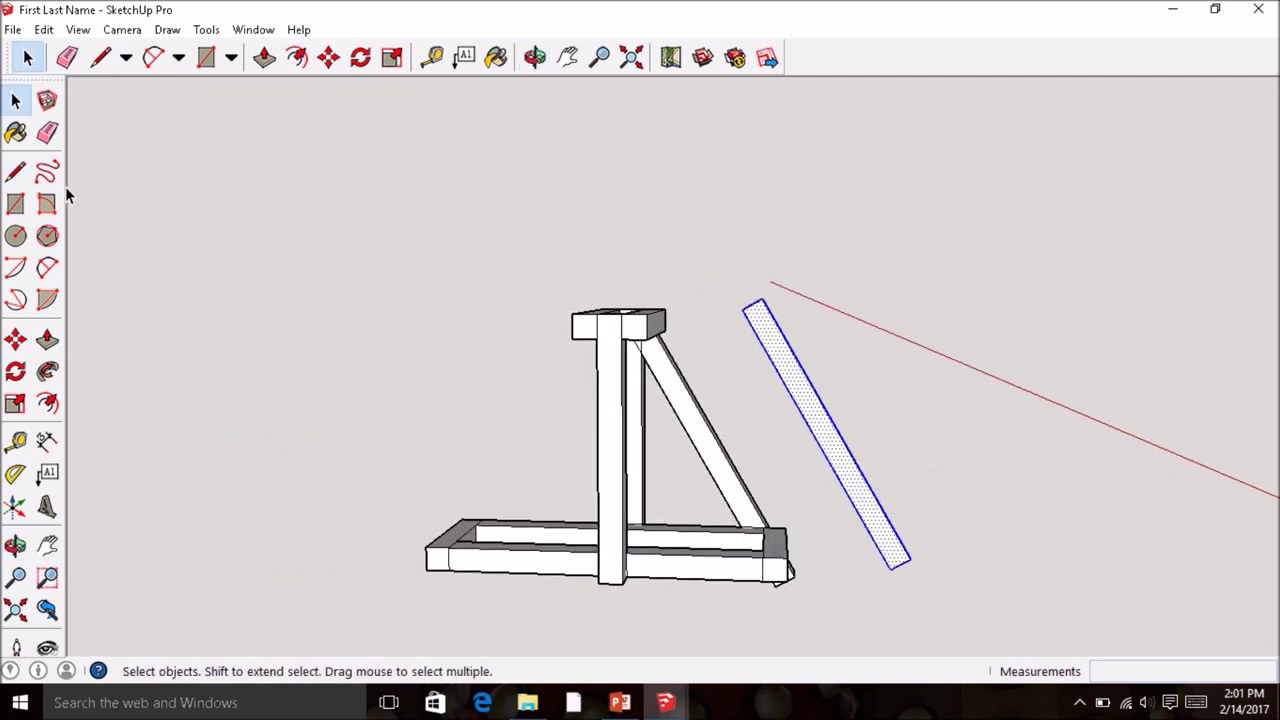
pyautogui.click(15, 339)
pyautogui.scroll(3, 755, 313)
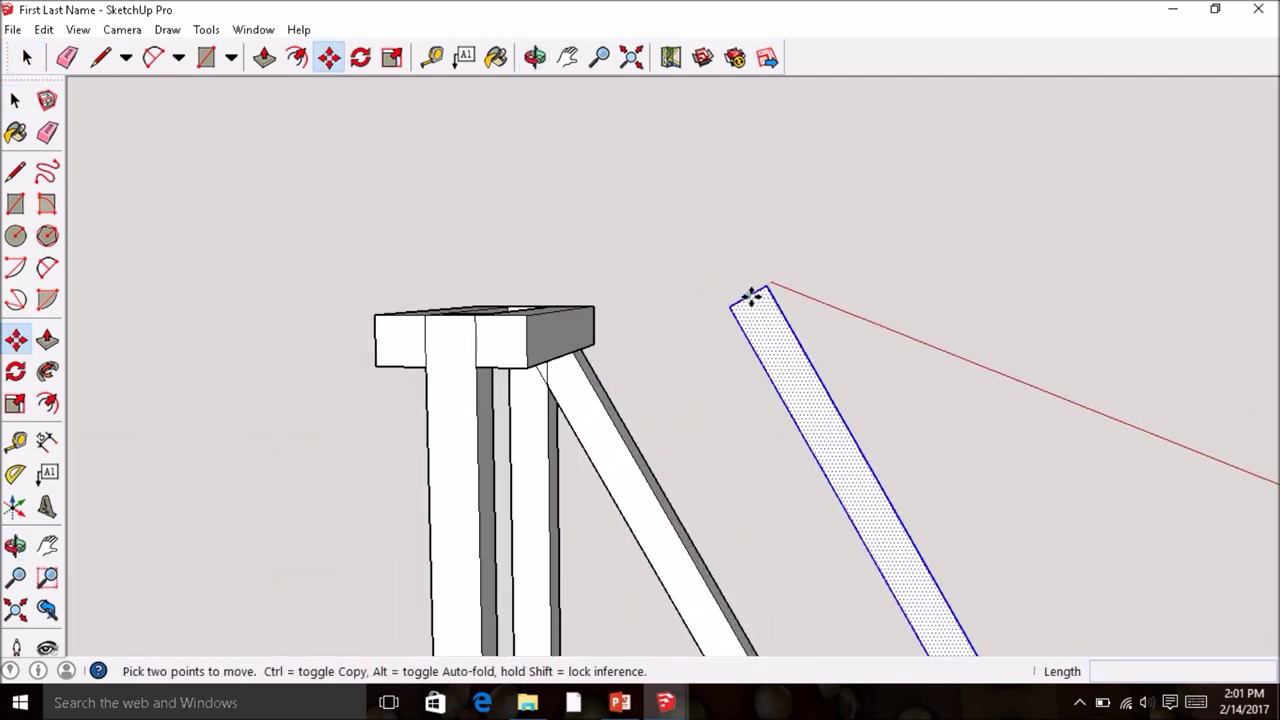
pyautogui.click(748, 296)
pyautogui.moveTo(474, 434); pyautogui.dragTo(543, 329, button='middle')
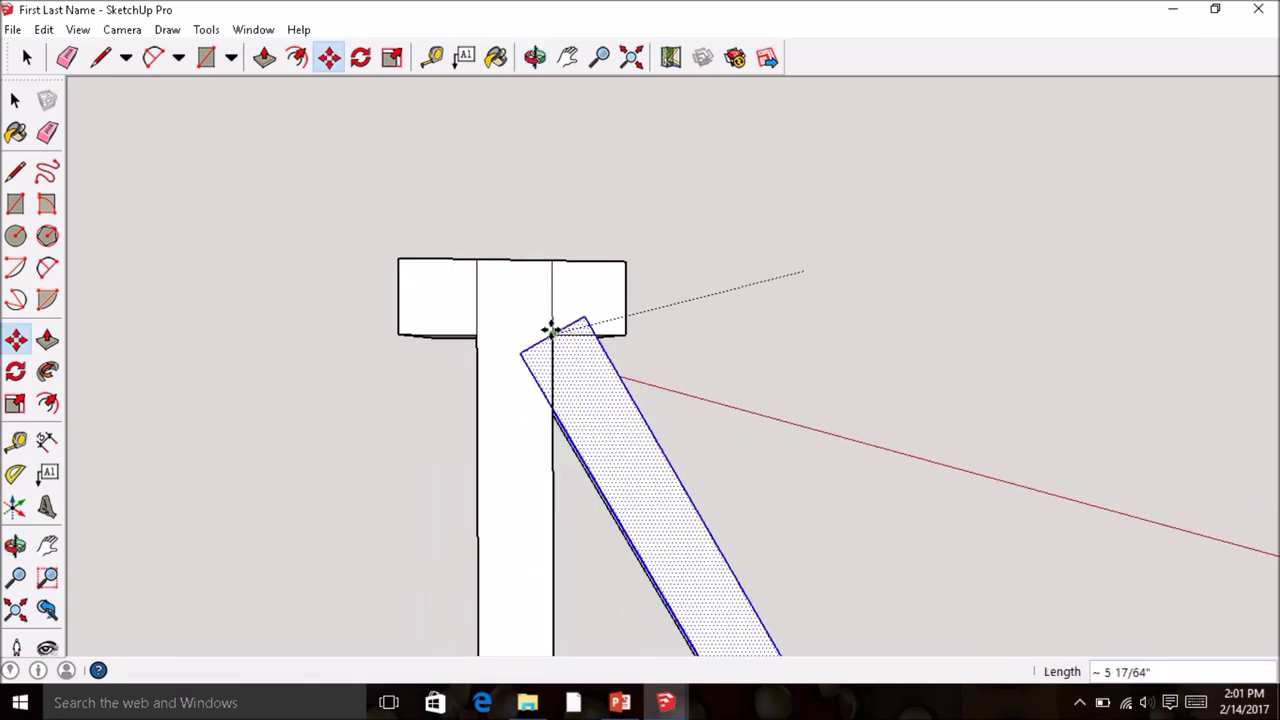
pyautogui.moveTo(551, 386); pyautogui.dragTo(487, 325, button='middle')
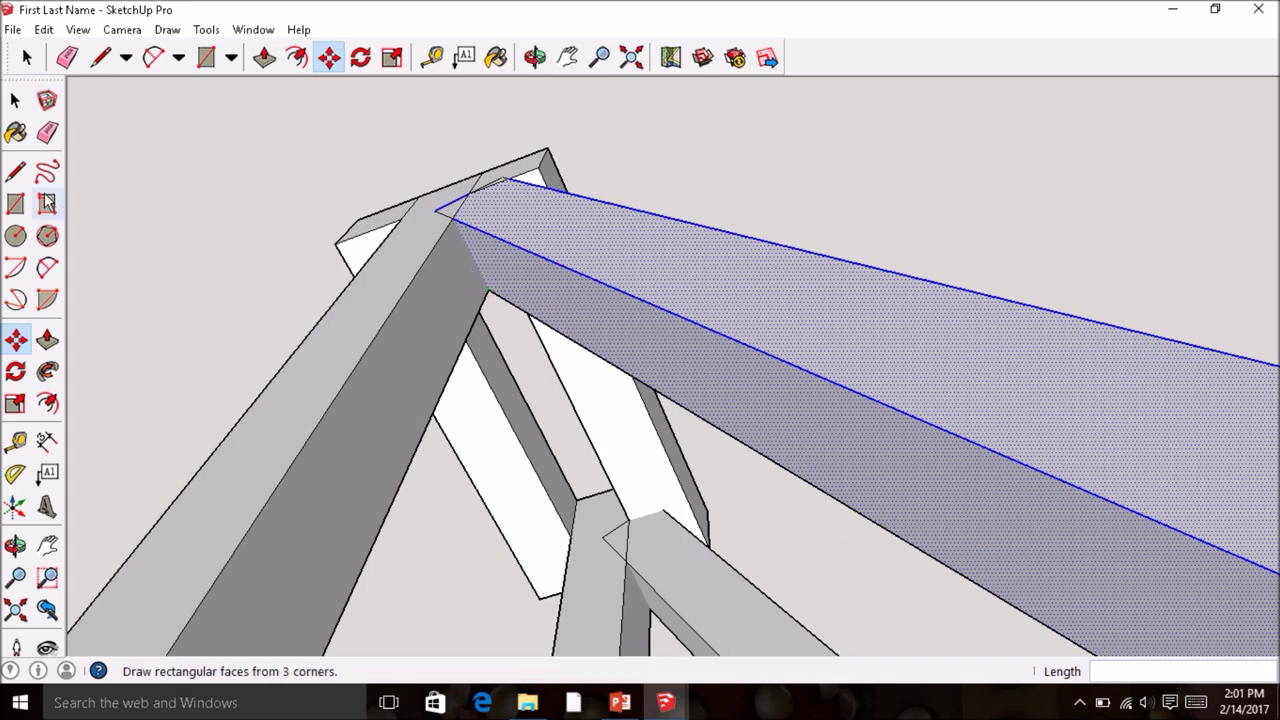
# - Draw closing edges where both brace tops meet the posts and crossbeam
pyautogui.click(16, 173)
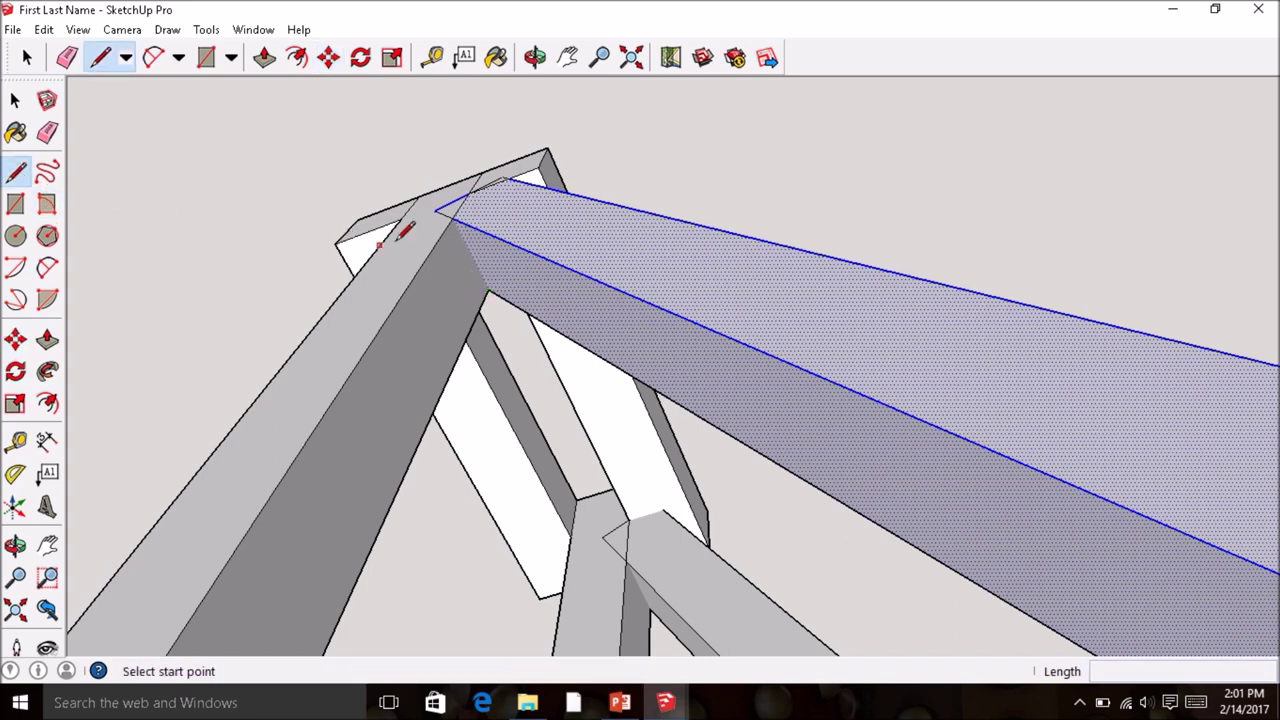
pyautogui.click(452, 217)
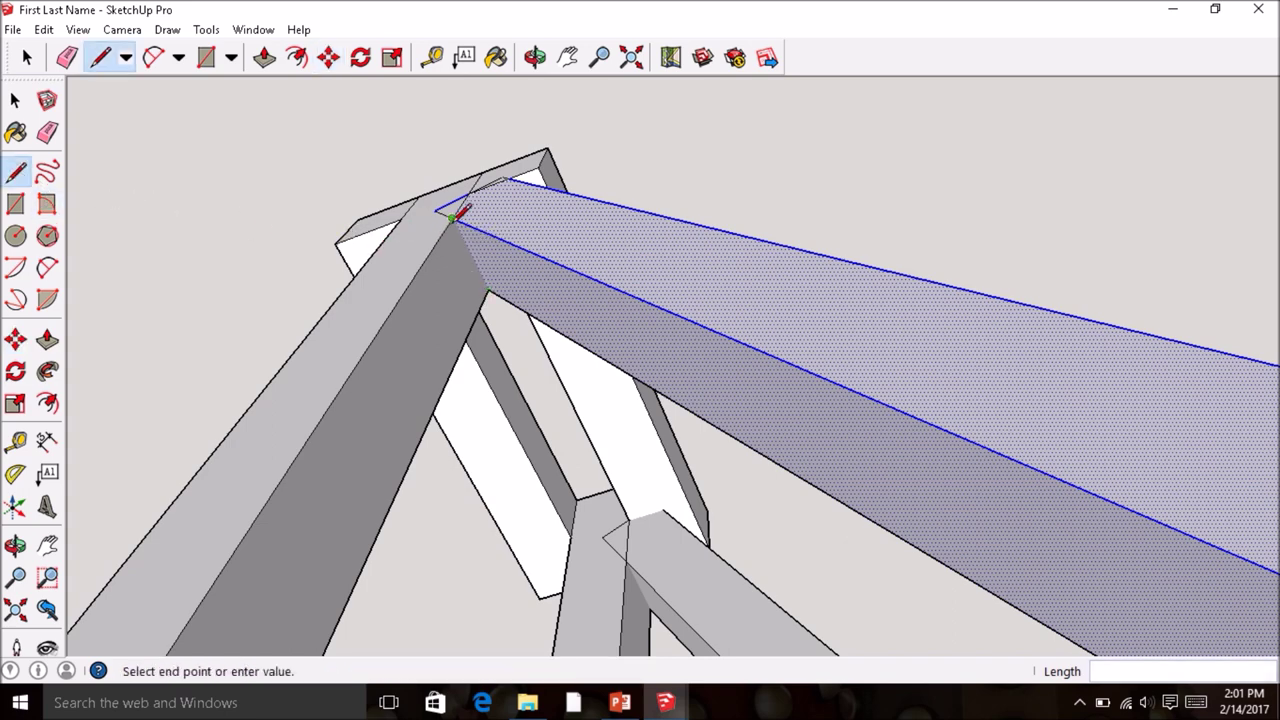
pyautogui.click(487, 289)
pyautogui.click(650, 609)
pyautogui.click(626, 563)
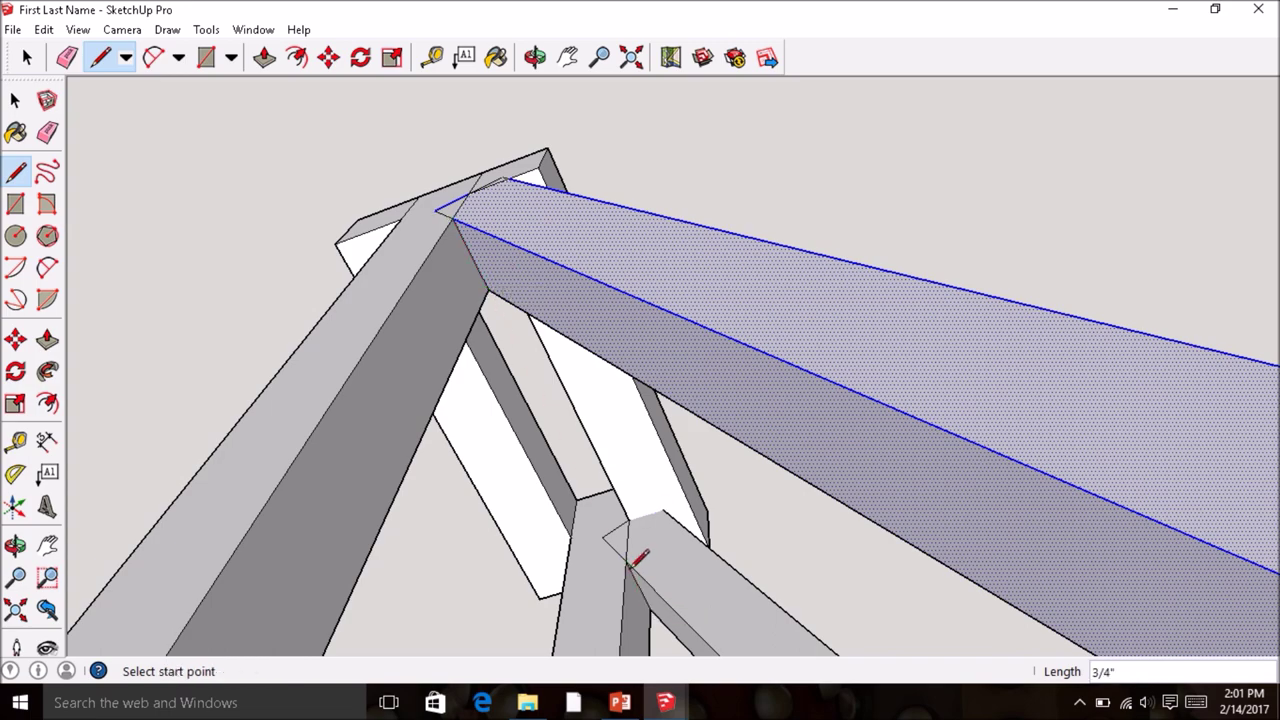
pyautogui.moveTo(617, 518); pyautogui.dragTo(429, 374, button='middle')
pyautogui.scroll(1, 432, 365)
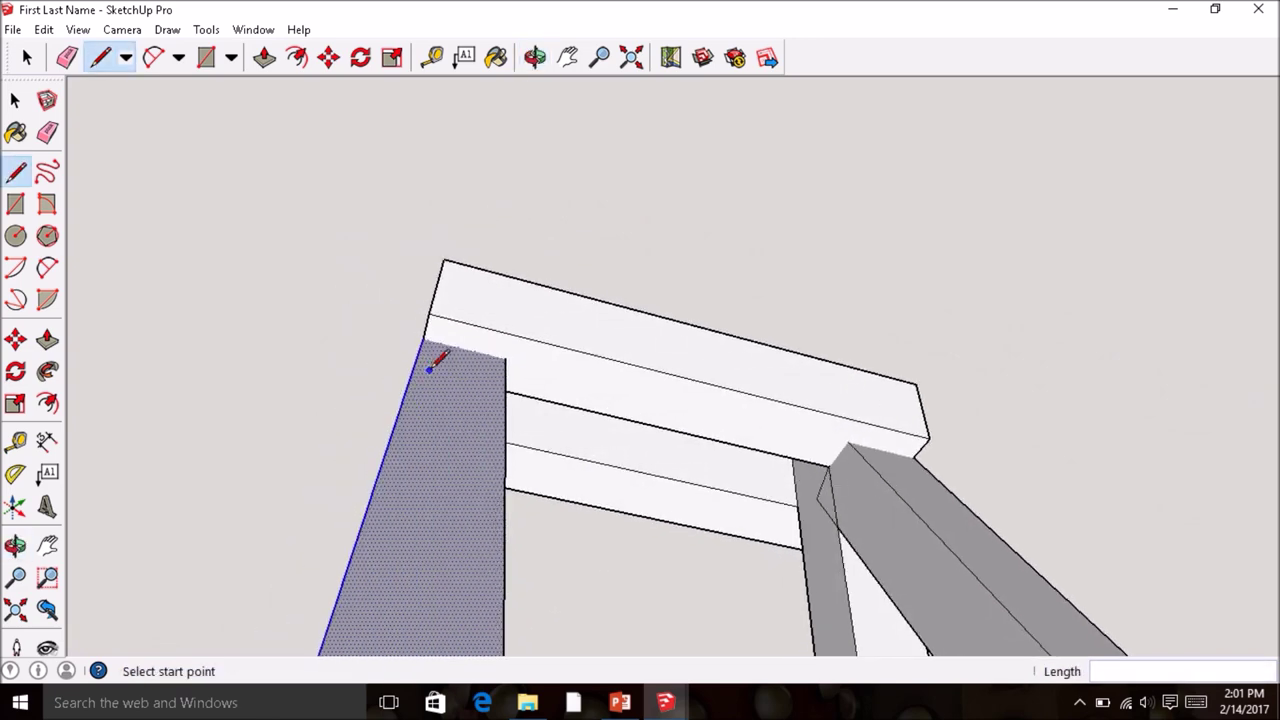
pyautogui.click(423, 338)
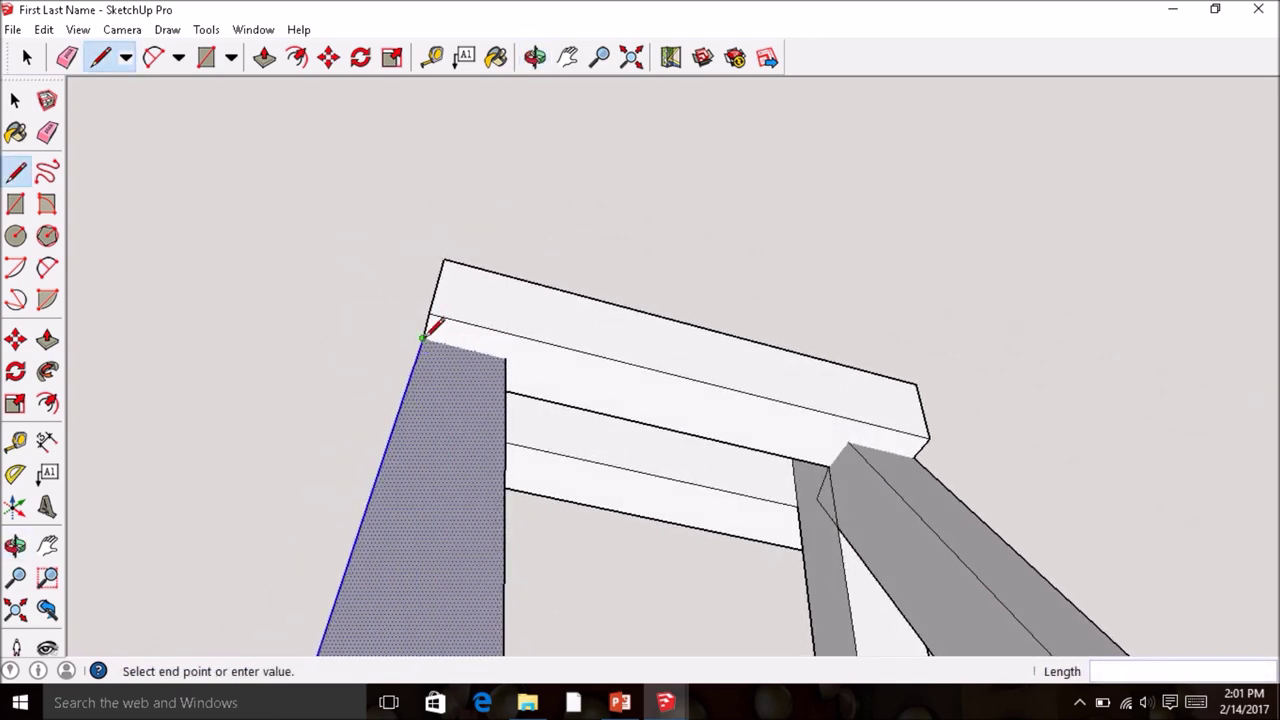
pyautogui.click(506, 352)
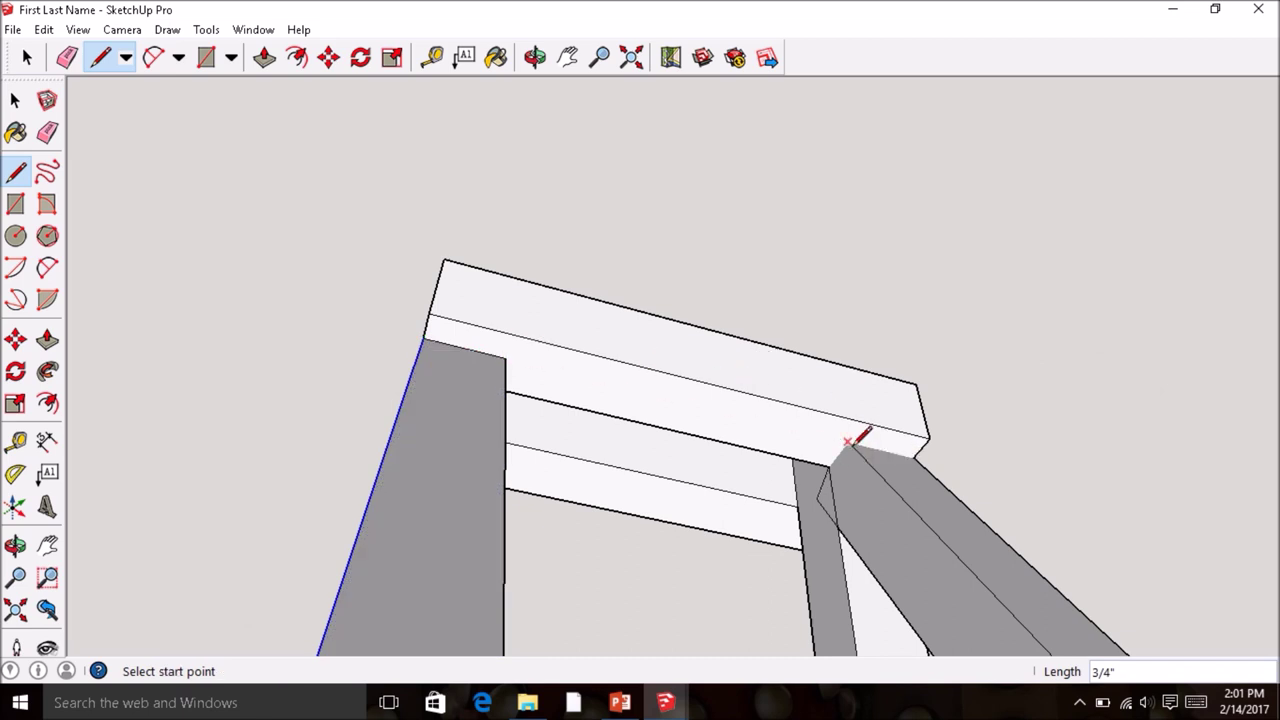
pyautogui.moveTo(858, 437)
pyautogui.mouseDown(button='middle')
pyautogui.moveTo(815, 457)
pyautogui.moveTo(855, 437)
pyautogui.mouseUp(button='middle')
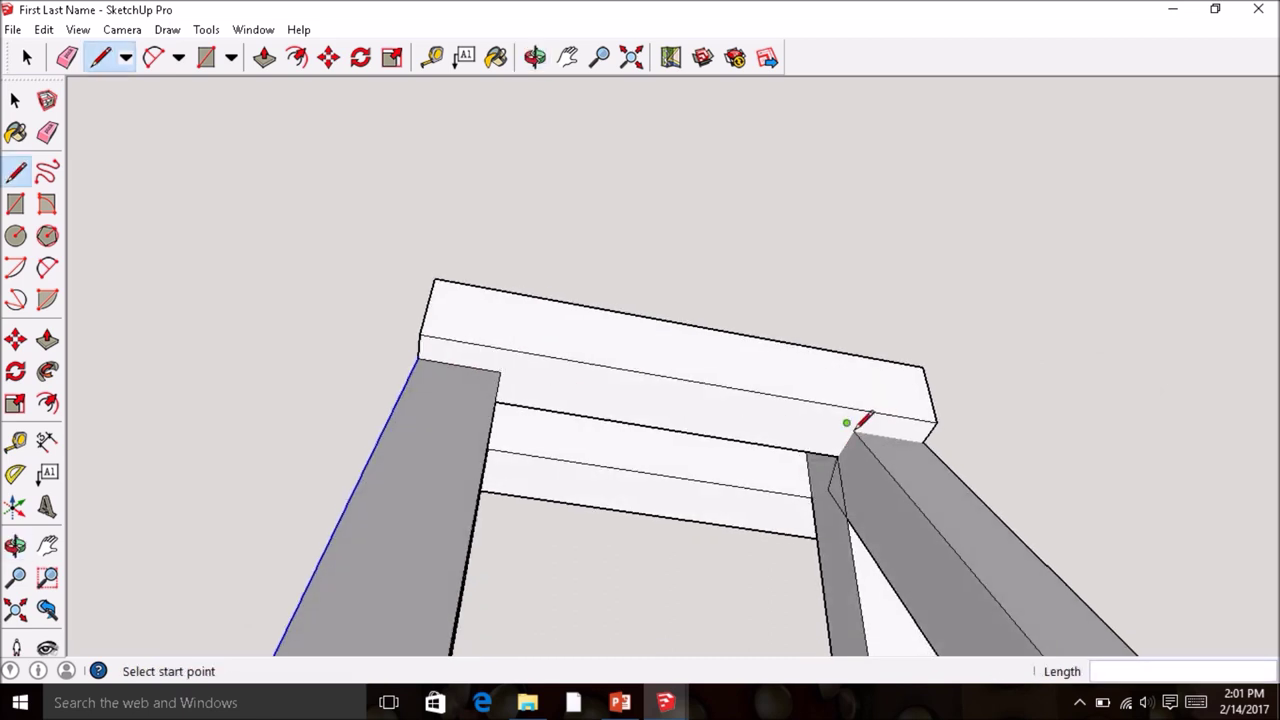
pyautogui.click(854, 432)
pyautogui.click(922, 438)
pyautogui.moveTo(735, 457); pyautogui.dragTo(800, 486, button='middle')
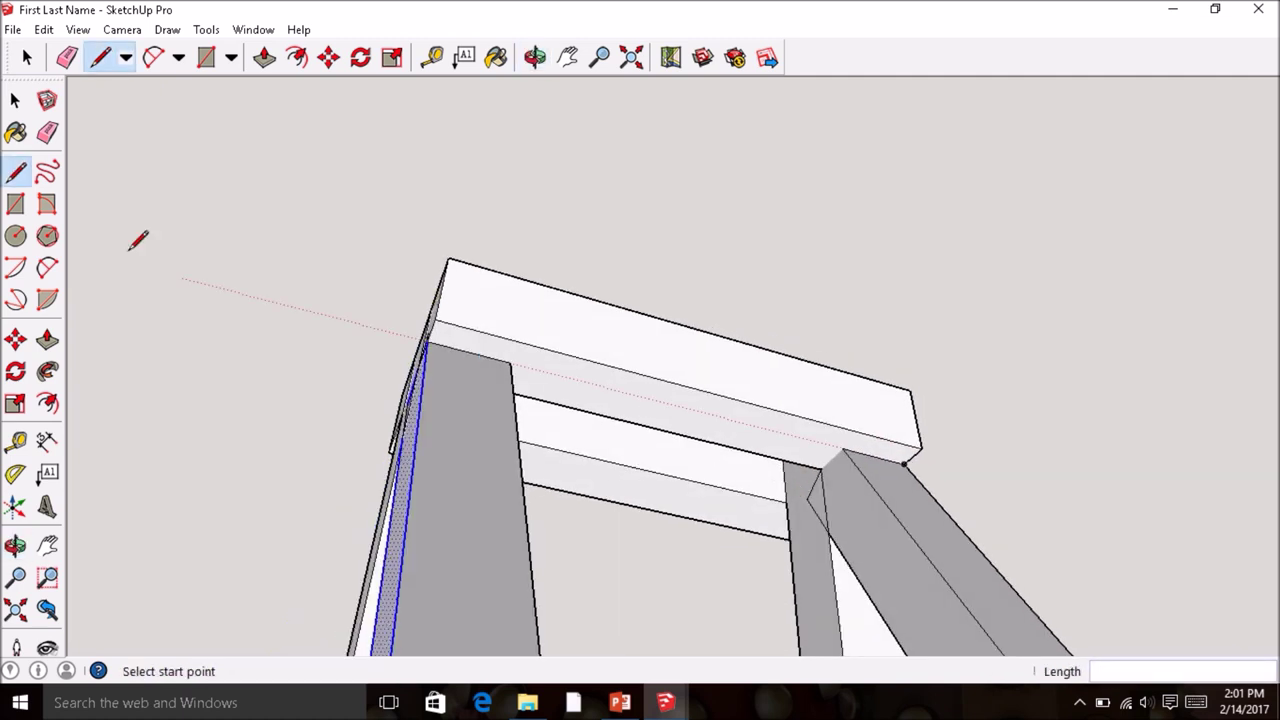
# - Erase the stray diagonal and overlapping edges on the post and brace
pyautogui.click(47, 133)
pyautogui.moveTo(680, 443); pyautogui.dragTo(803, 560, button='middle')
pyautogui.scroll(2, 736, 500)
pyautogui.scroll(2, 745, 492)
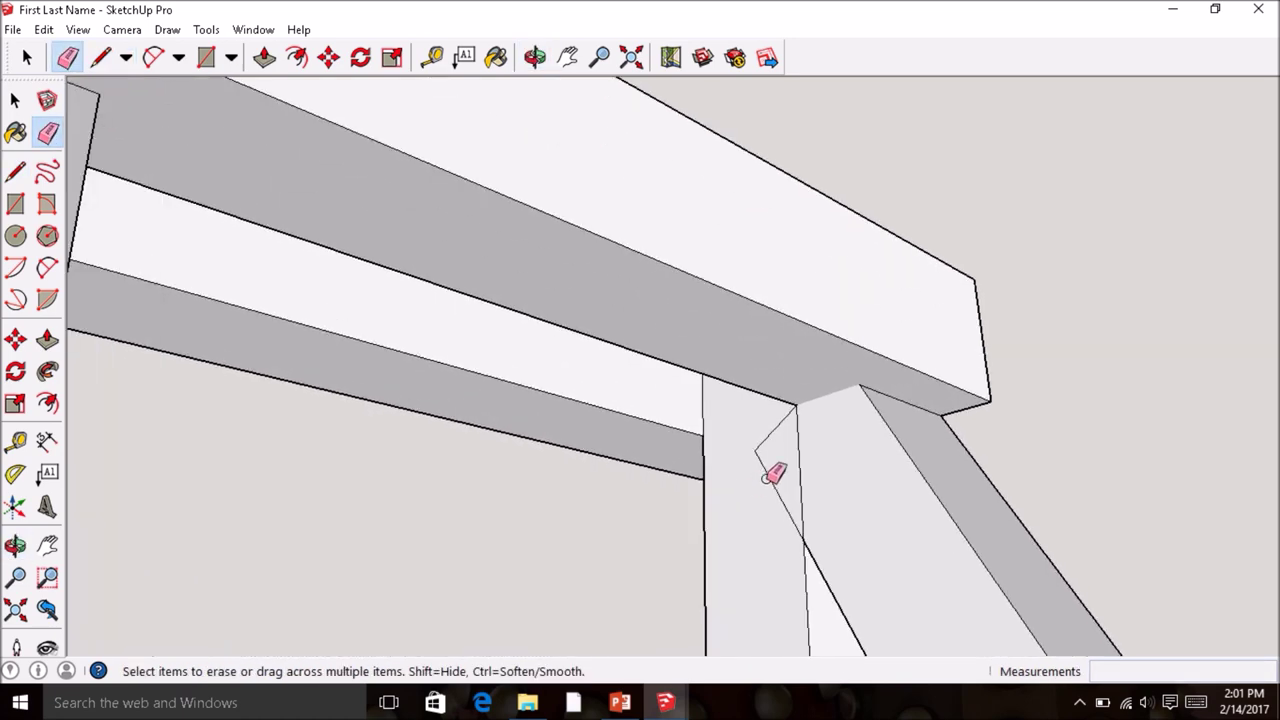
pyautogui.click(771, 481)
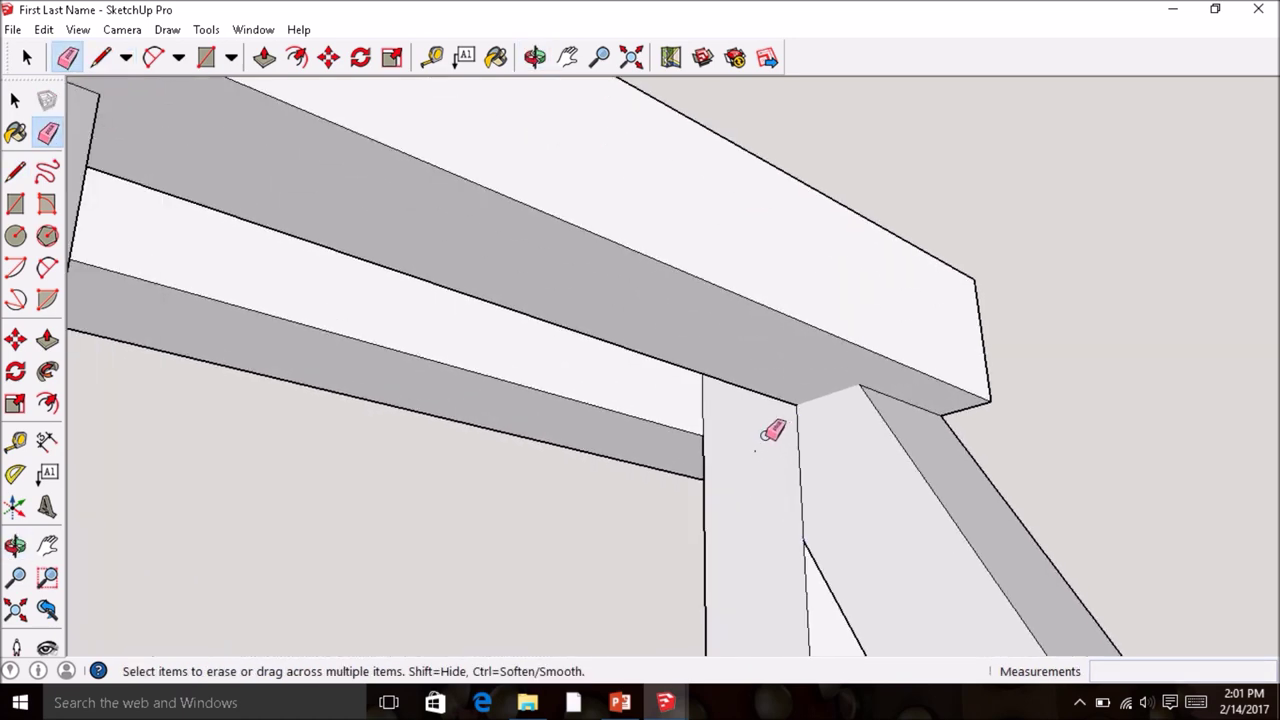
pyautogui.moveTo(826, 426)
pyautogui.mouseDown(button='middle')
pyautogui.moveTo(537, 491)
pyautogui.moveTo(649, 491)
pyautogui.moveTo(703, 420)
pyautogui.mouseUp(button='middle')
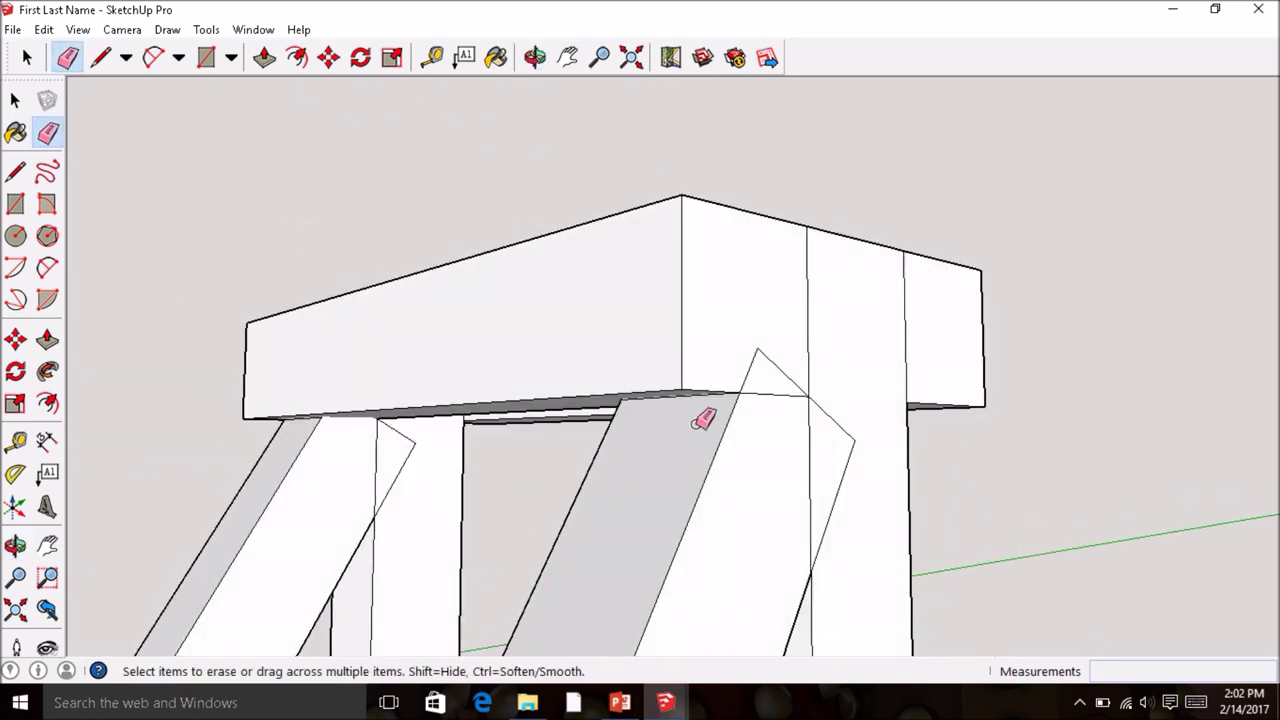
pyautogui.click(752, 364)
pyautogui.click(764, 356)
pyautogui.click(843, 412)
pyautogui.moveTo(846, 429); pyautogui.dragTo(852, 455)
# - Erase the remaining dashed, vertical and triangular stray edges, checking from the Left view
pyautogui.moveTo(857, 451)
pyautogui.mouseDown(button='middle')
pyautogui.moveTo(820, 457)
pyautogui.moveTo(723, 217)
pyautogui.moveTo(917, 306)
pyautogui.moveTo(346, 357)
pyautogui.moveTo(205, 383)
pyautogui.mouseUp(button='middle')
pyautogui.moveTo(124, 348); pyautogui.dragTo(120, 309)
pyautogui.moveTo(120, 309)
pyautogui.mouseDown(button='middle')
pyautogui.moveTo(300, 366)
pyautogui.moveTo(246, 349)
pyautogui.moveTo(258, 374)
pyautogui.moveTo(400, 386)
pyautogui.mouseUp(button='middle')
pyautogui.scroll(-5, 400, 386)
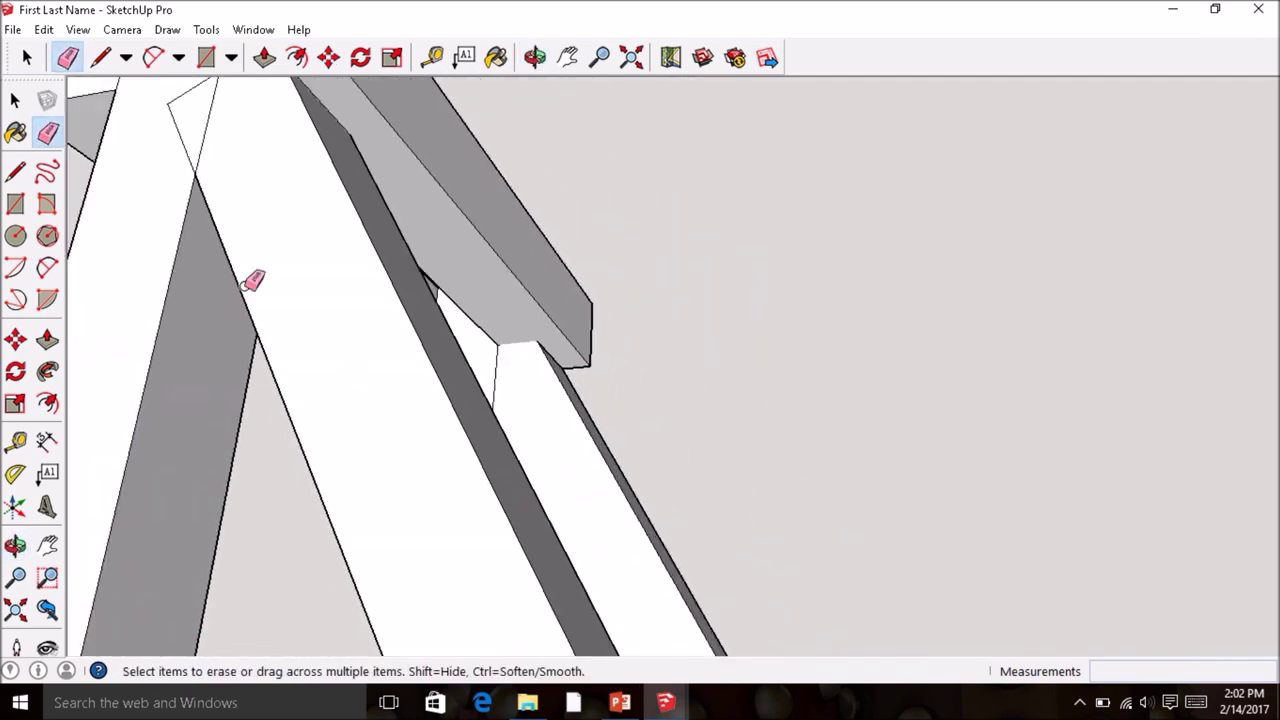
pyautogui.moveTo(251, 280); pyautogui.dragTo(303, 337, button='middle')
pyautogui.press('F5')
pyautogui.click(220, 297)
pyautogui.moveTo(211, 239); pyautogui.dragTo(292, 206)
pyautogui.scroll(-8, 329, 329)
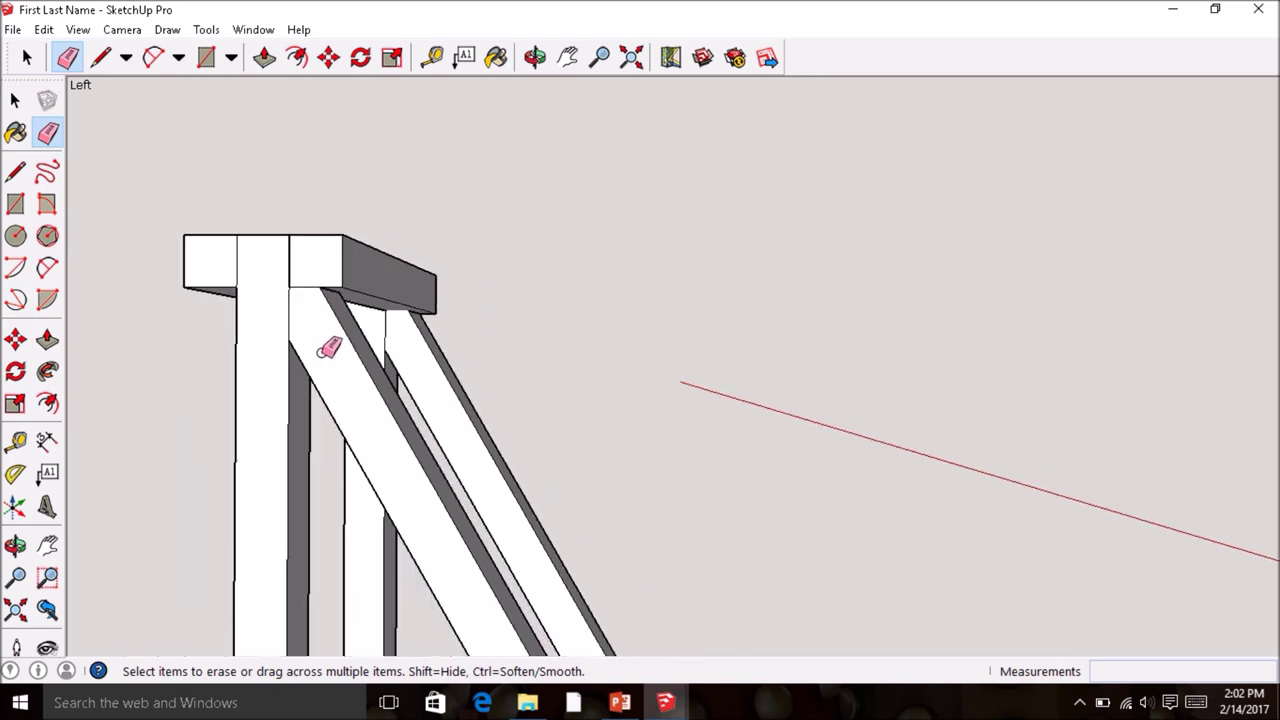
pyautogui.moveTo(453, 395)
pyautogui.mouseDown(button='middle')
pyautogui.moveTo(294, 409)
pyautogui.moveTo(414, 560)
pyautogui.moveTo(437, 493)
pyautogui.moveTo(423, 491)
pyautogui.moveTo(769, 528)
pyautogui.mouseUp(button='middle')
pyautogui.scroll(5, 414, 543)
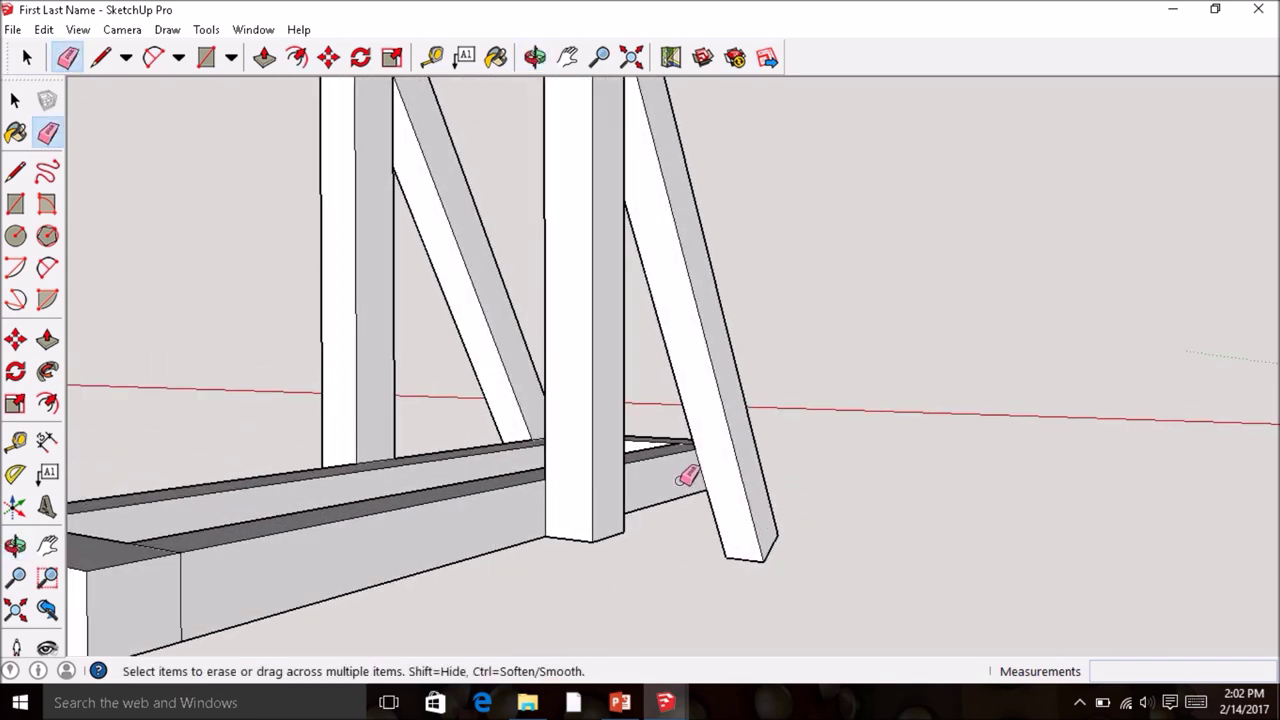
# - Draw lines across the brace bottom and the beam where they meet
pyautogui.click(15, 174)
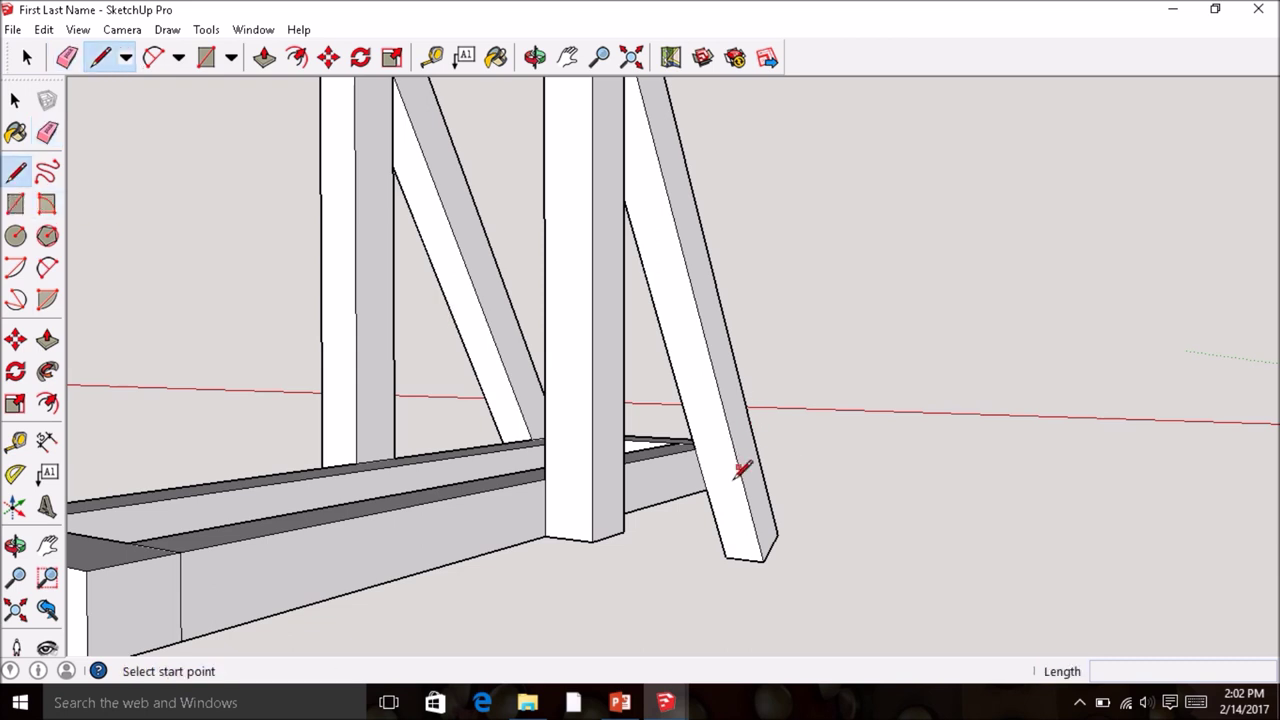
pyautogui.click(706, 490)
pyautogui.scroll(5, 706, 490)
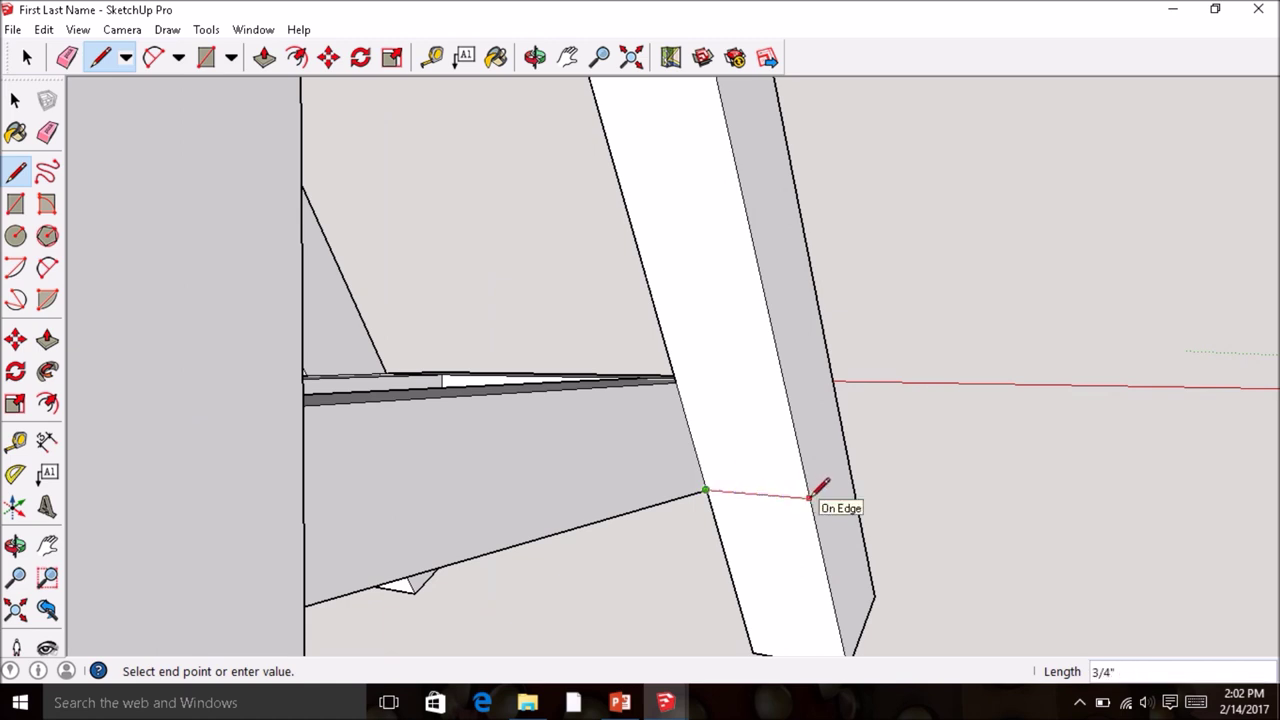
pyautogui.click(812, 494)
pyautogui.moveTo(812, 494); pyautogui.dragTo(668, 512, button='middle')
pyautogui.click(672, 522)
pyautogui.click(787, 508)
pyautogui.moveTo(789, 500); pyautogui.dragTo(447, 488, button='middle')
pyautogui.click(452, 508)
pyautogui.click(531, 481)
pyautogui.moveTo(493, 494); pyautogui.dragTo(660, 392, button='middle')
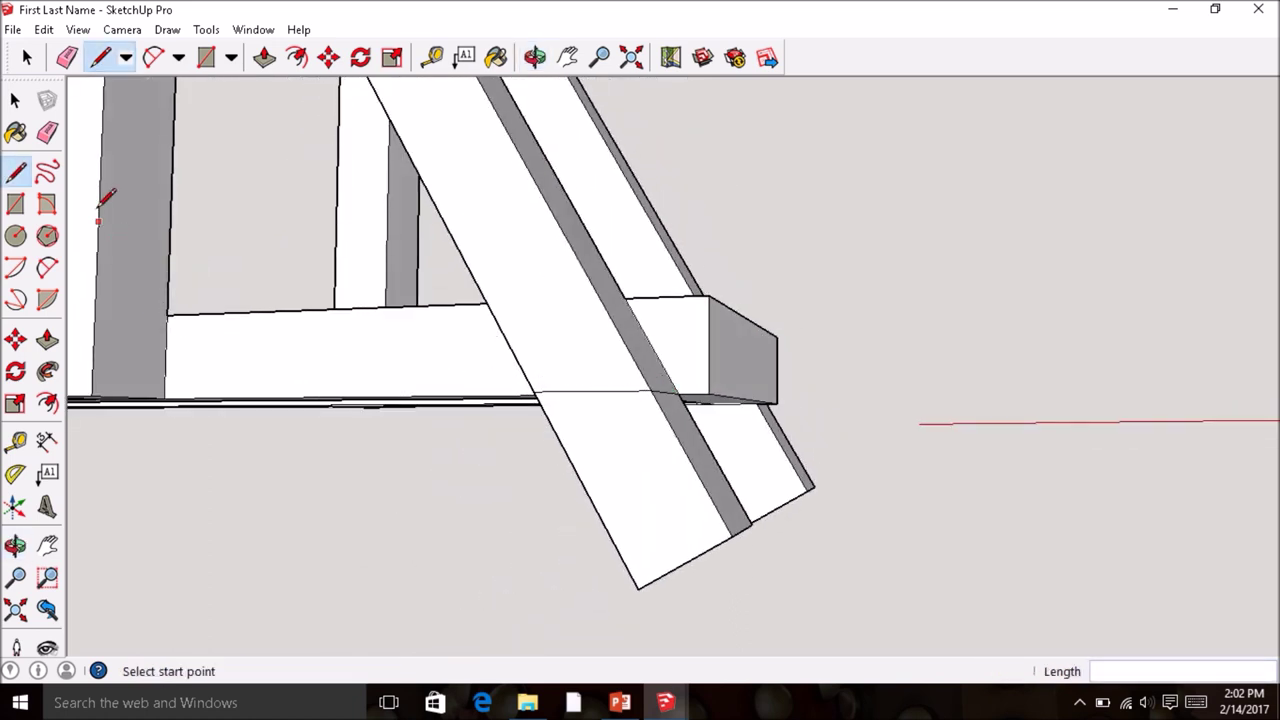
# - Erase the stray edges left under the beam
pyautogui.click(47, 132)
pyautogui.moveTo(491, 480)
pyautogui.mouseDown(button='middle')
pyautogui.moveTo(543, 571)
pyautogui.moveTo(357, 620)
pyautogui.moveTo(370, 617)
pyautogui.mouseUp(button='middle')
pyautogui.moveTo(634, 566)
pyautogui.mouseDown()
pyautogui.moveTo(580, 609)
pyautogui.moveTo(583, 640)
pyautogui.moveTo(606, 603)
pyautogui.moveTo(583, 594)
pyautogui.moveTo(557, 615)
pyautogui.moveTo(505, 601)
pyautogui.moveTo(570, 590)
pyautogui.mouseUp()
pyautogui.moveTo(570, 590)
pyautogui.mouseDown(button='middle')
pyautogui.moveTo(329, 531)
pyautogui.moveTo(600, 466)
pyautogui.moveTo(697, 365)
pyautogui.moveTo(640, 409)
pyautogui.moveTo(549, 420)
pyautogui.mouseUp(button='middle')
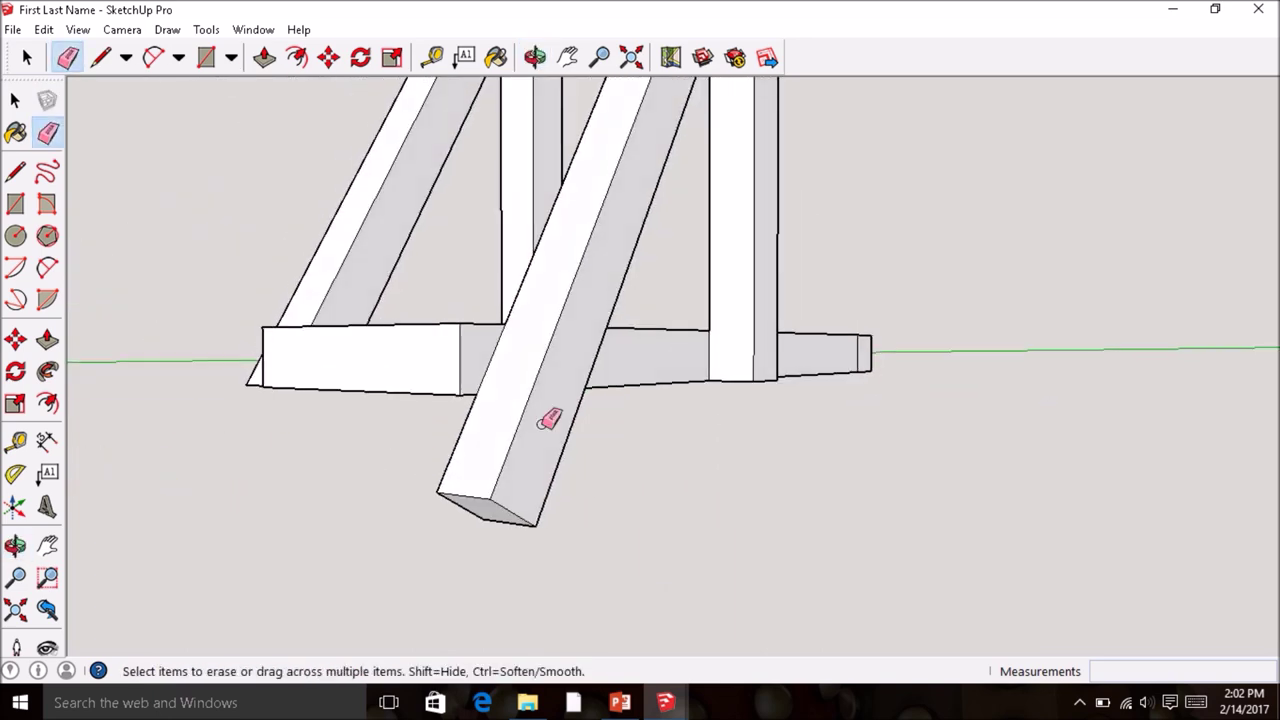
# - Draw cut lines around all faces of the leg where it meets the base
pyautogui.click(15, 171)
pyautogui.click(476, 395)
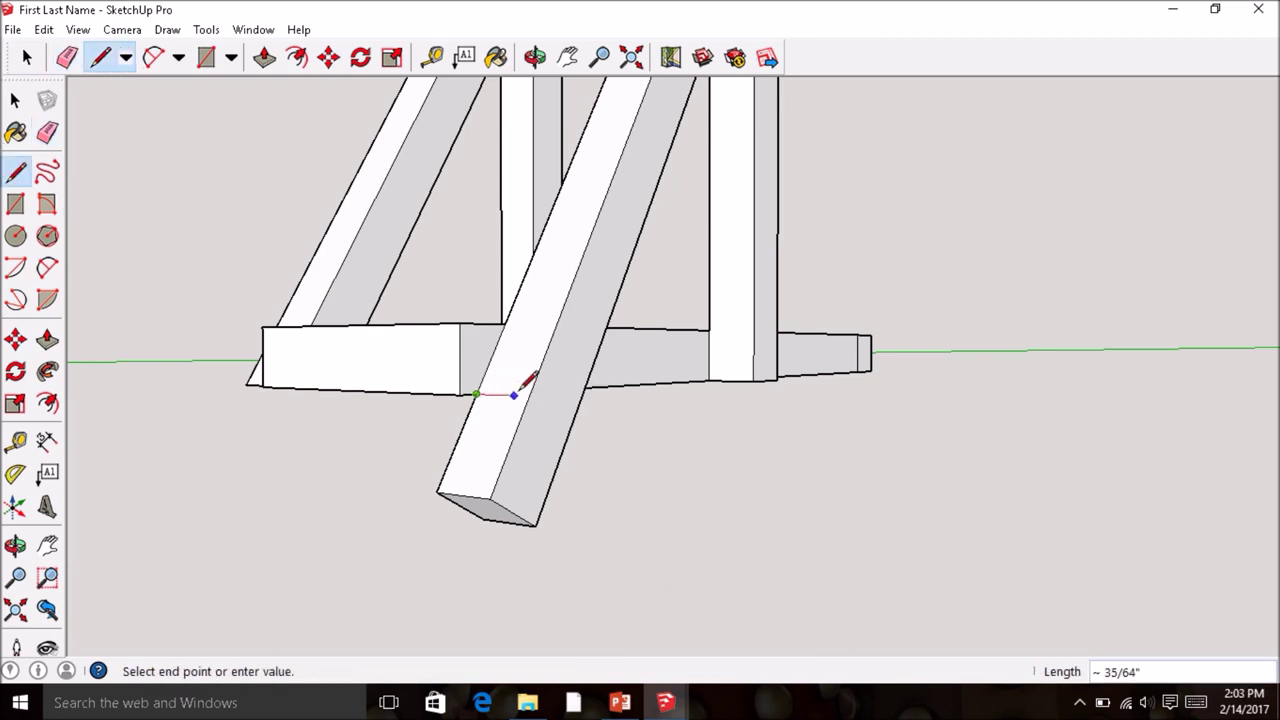
pyautogui.click(530, 395)
pyautogui.moveTo(544, 373); pyautogui.dragTo(460, 396, button='middle')
pyautogui.click(459, 400)
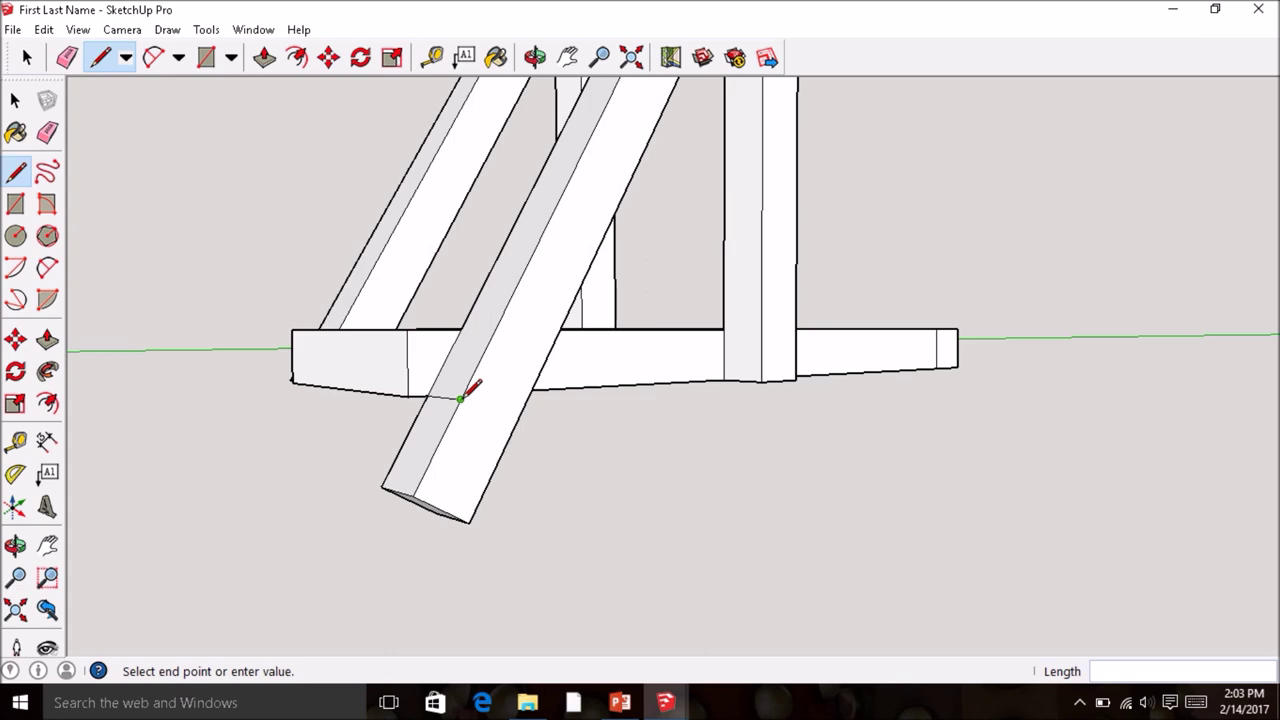
pyautogui.click(530, 396)
pyautogui.moveTo(520, 384); pyautogui.dragTo(394, 386, button='middle')
pyautogui.scroll(4, 420, 364)
pyautogui.click(398, 372)
pyautogui.click(442, 362)
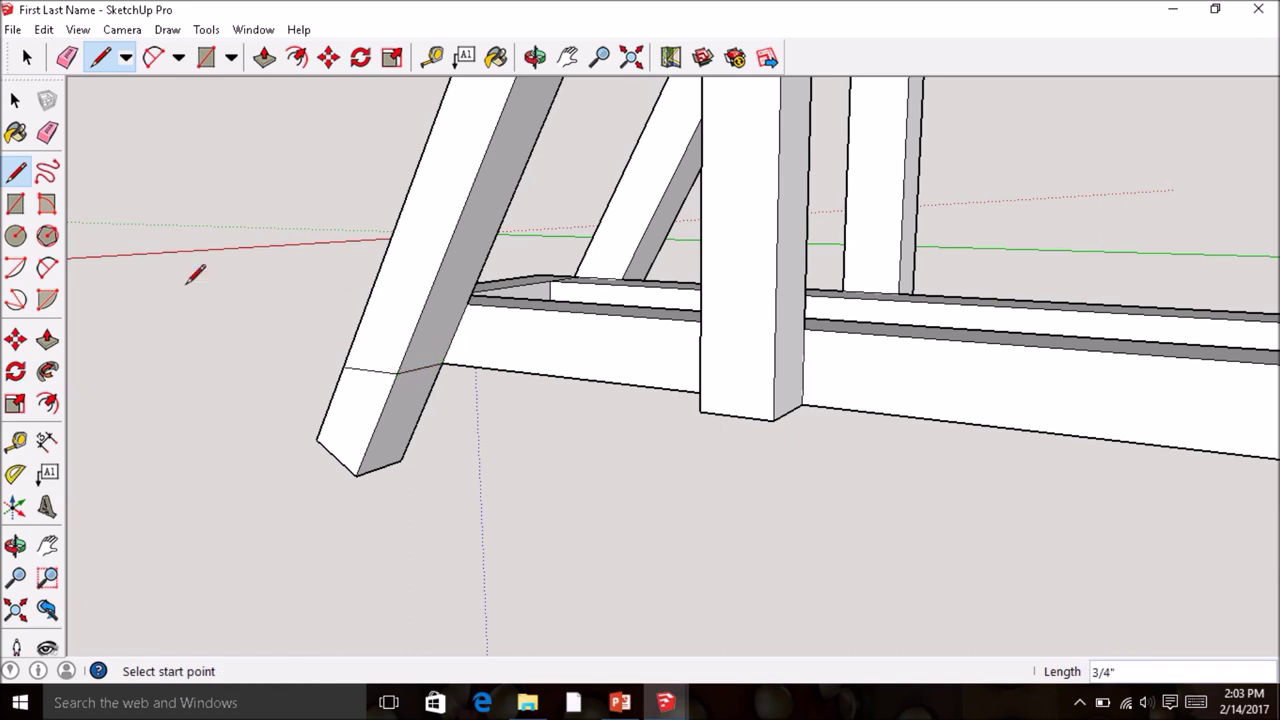
# - Erase the leg's protruding end below the cut so it sits flush
pyautogui.click(47, 132)
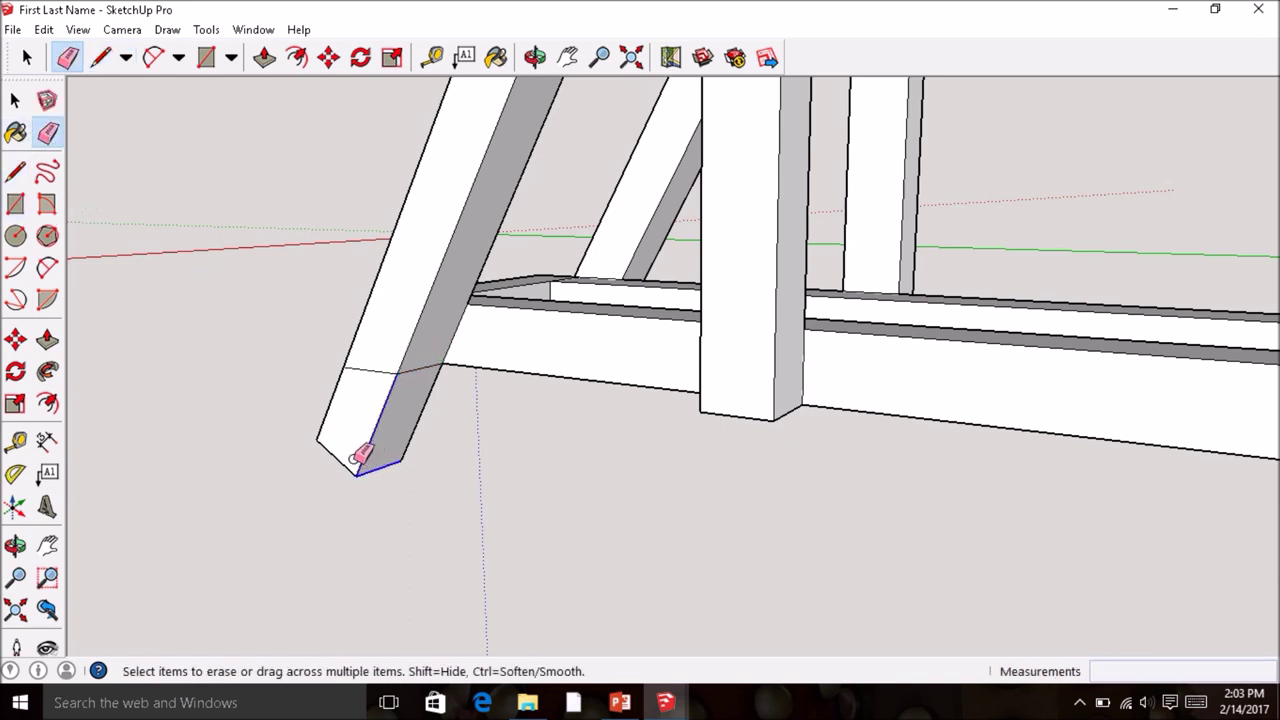
pyautogui.moveTo(350, 476)
pyautogui.mouseDown()
pyautogui.moveTo(323, 429)
pyautogui.moveTo(380, 446)
pyautogui.mouseUp()
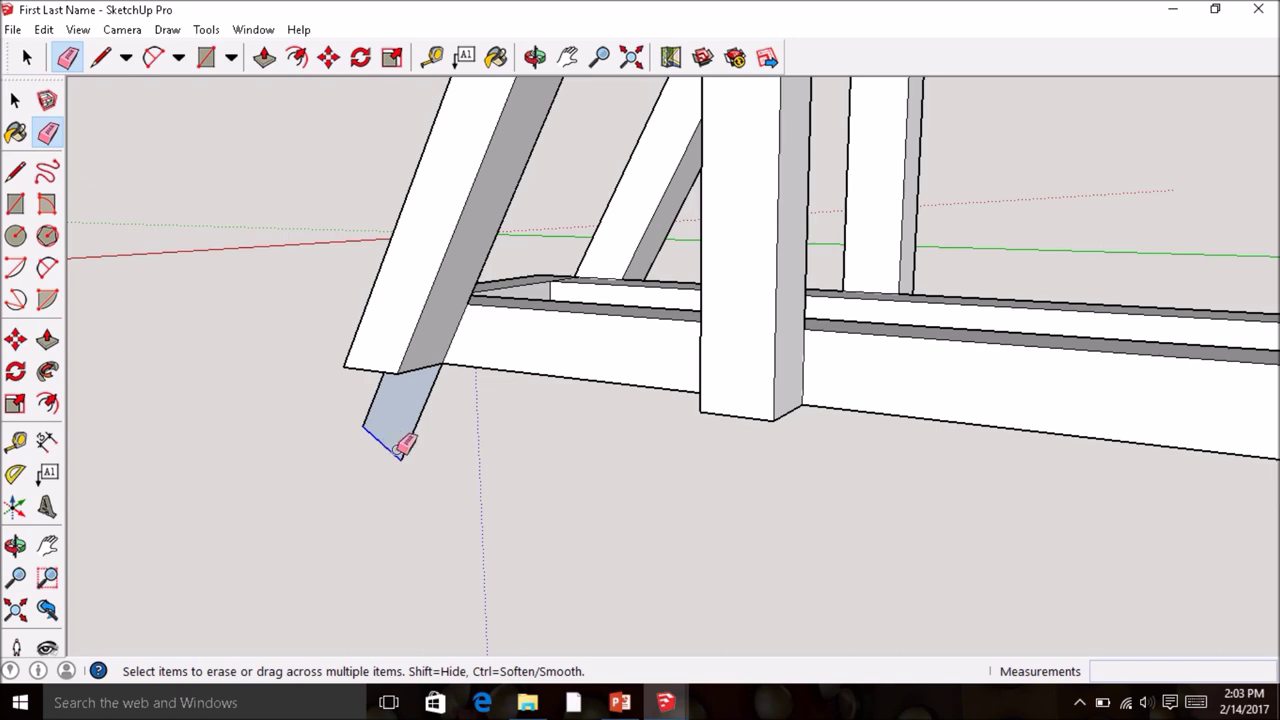
pyautogui.click(400, 453)
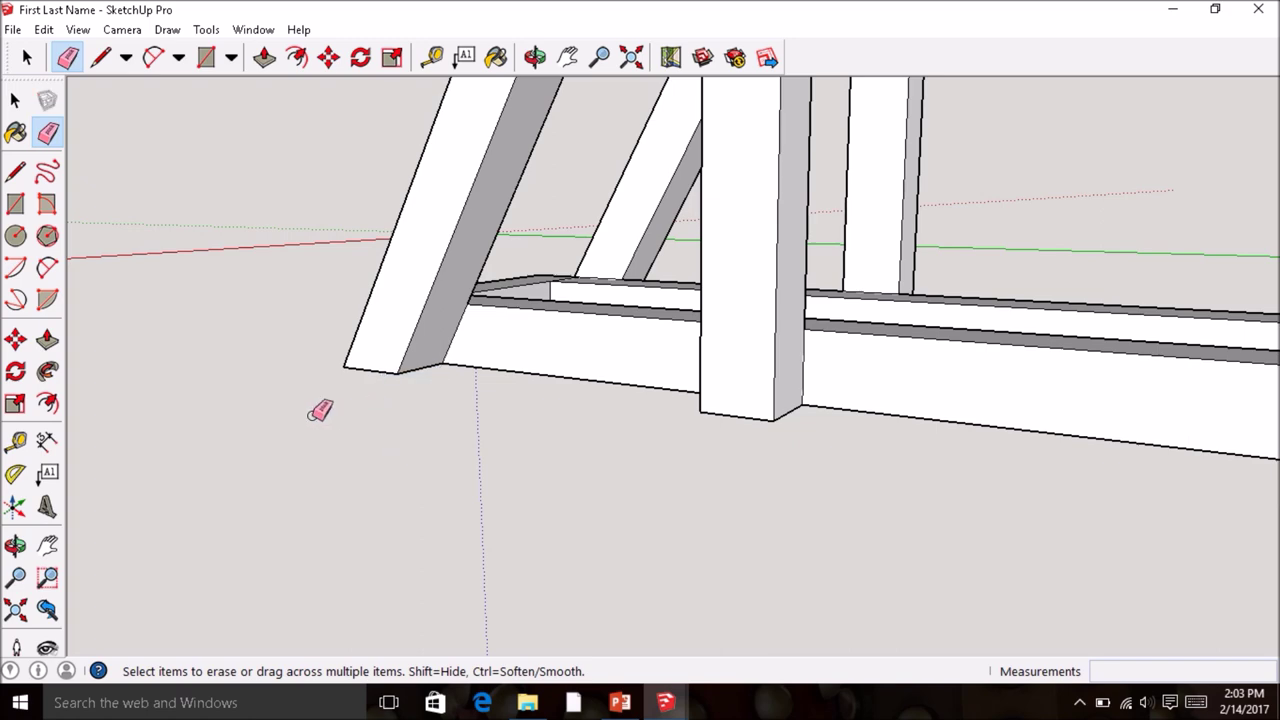
pyautogui.scroll(-3, 320, 410)
pyautogui.moveTo(331, 408)
pyautogui.mouseDown(button='middle')
pyautogui.moveTo(323, 417)
pyautogui.moveTo(668, 466)
pyautogui.mouseUp(button='middle')
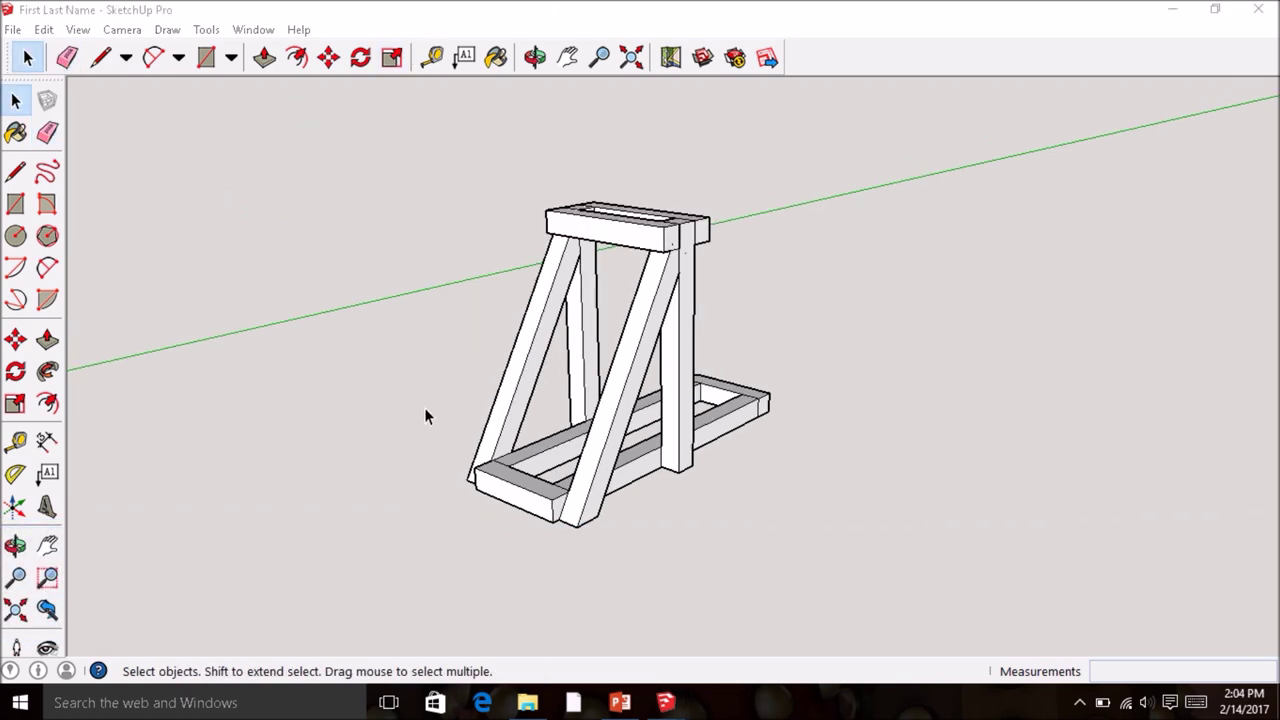
# - Orbit to a side view of the whole frame and zoom in on the upright post's top
pyautogui.press('o')
pyautogui.moveTo(811, 363); pyautogui.dragTo(683, 294)
pyautogui.press('space')
pyautogui.moveTo(683, 294); pyautogui.dragTo(706, 325, button='middle')
pyautogui.scroll(5, 625, 332)
pyautogui.scroll(2, 710, 328)
pyautogui.scroll(-4, 720, 333)
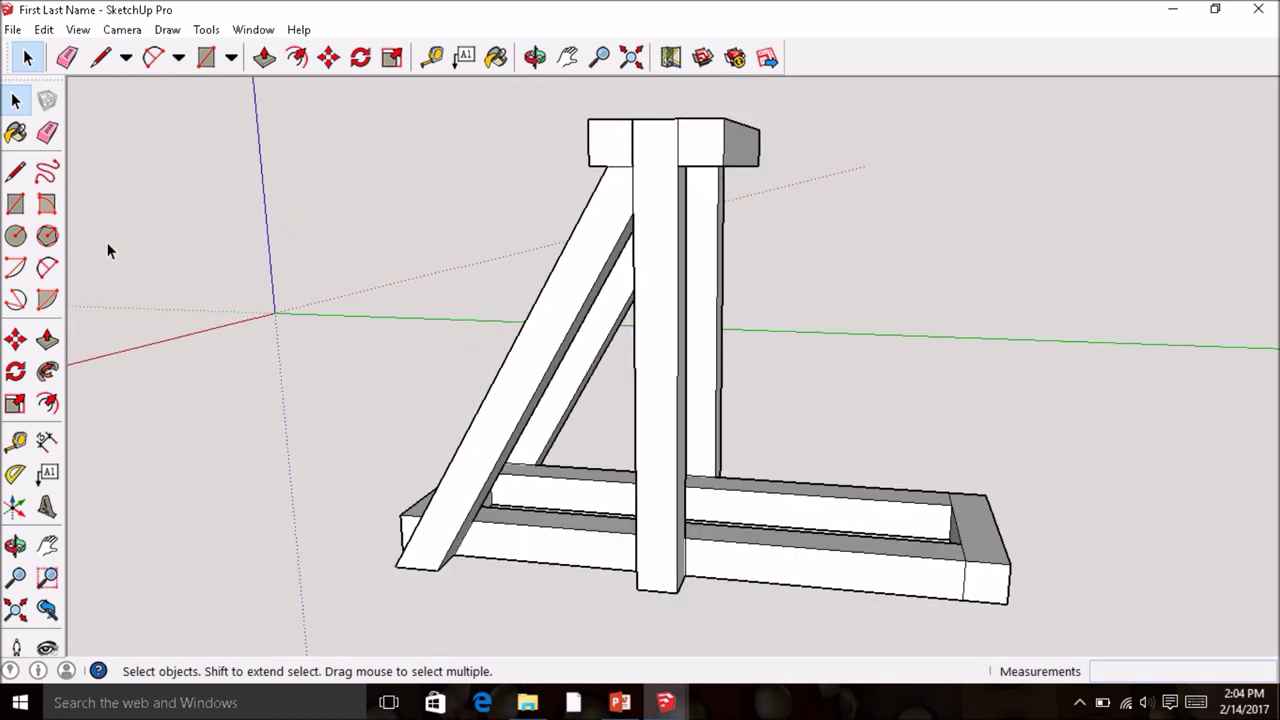
pyautogui.click(22, 174)
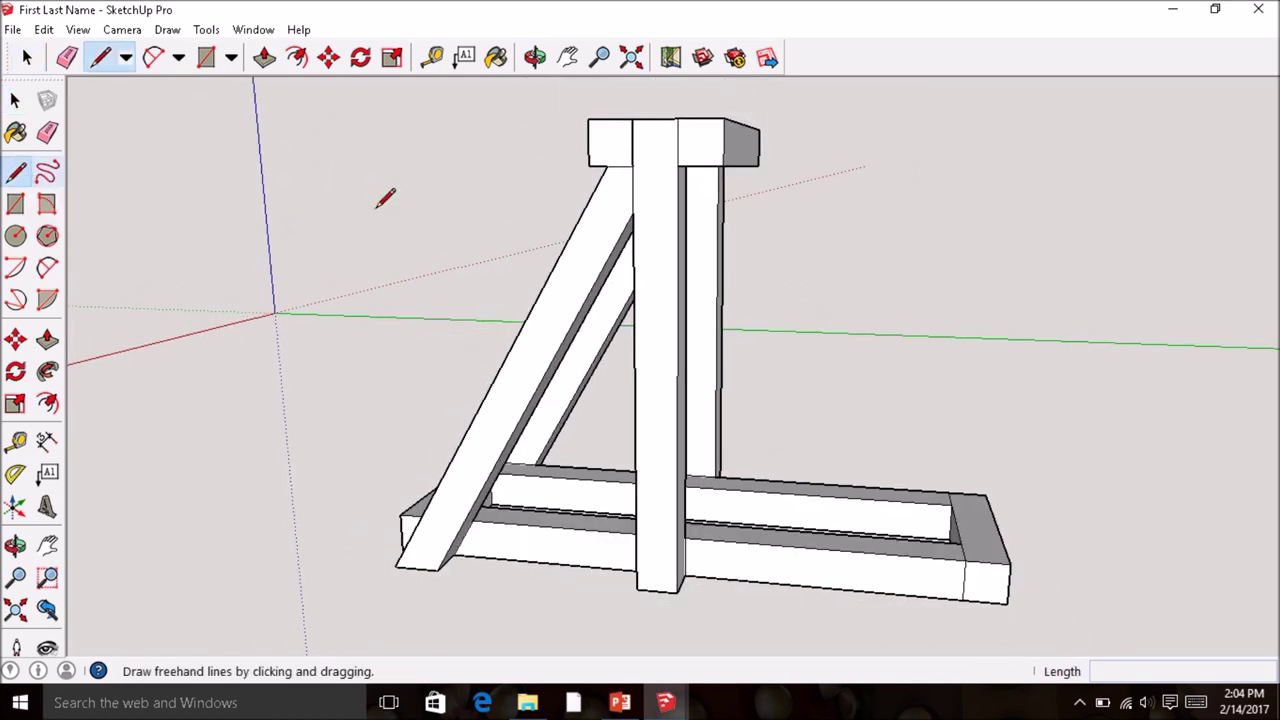
pyautogui.scroll(2, 623, 137)
pyautogui.scroll(1, 668, 127)
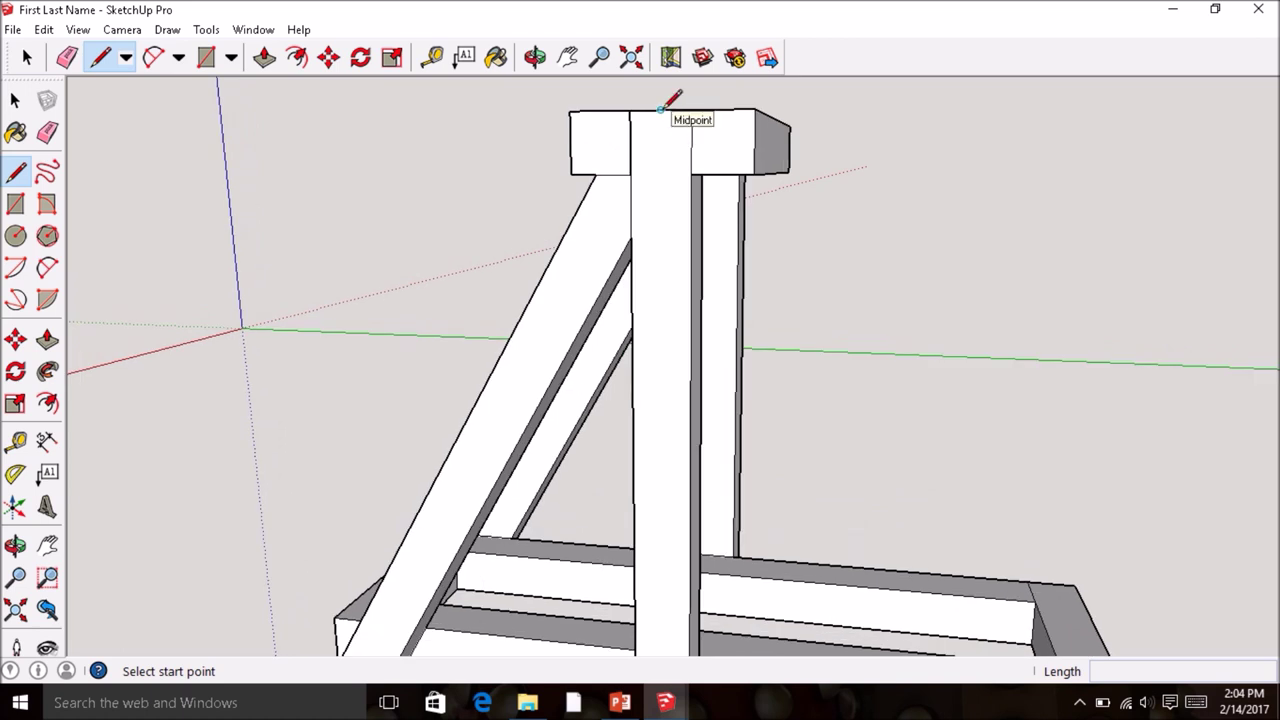
# - Draw a centreline down from the post top and the first two 3/16" radius circles
pyautogui.click(660, 110)
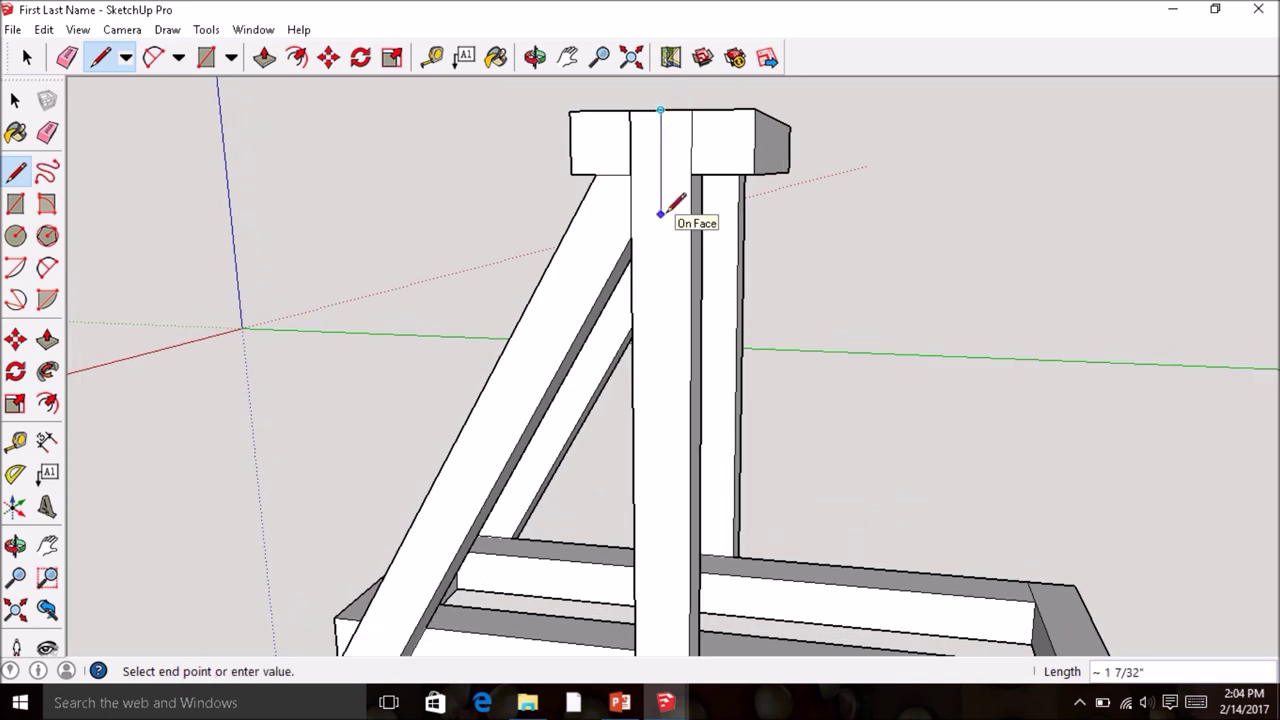
pyautogui.press('Return')
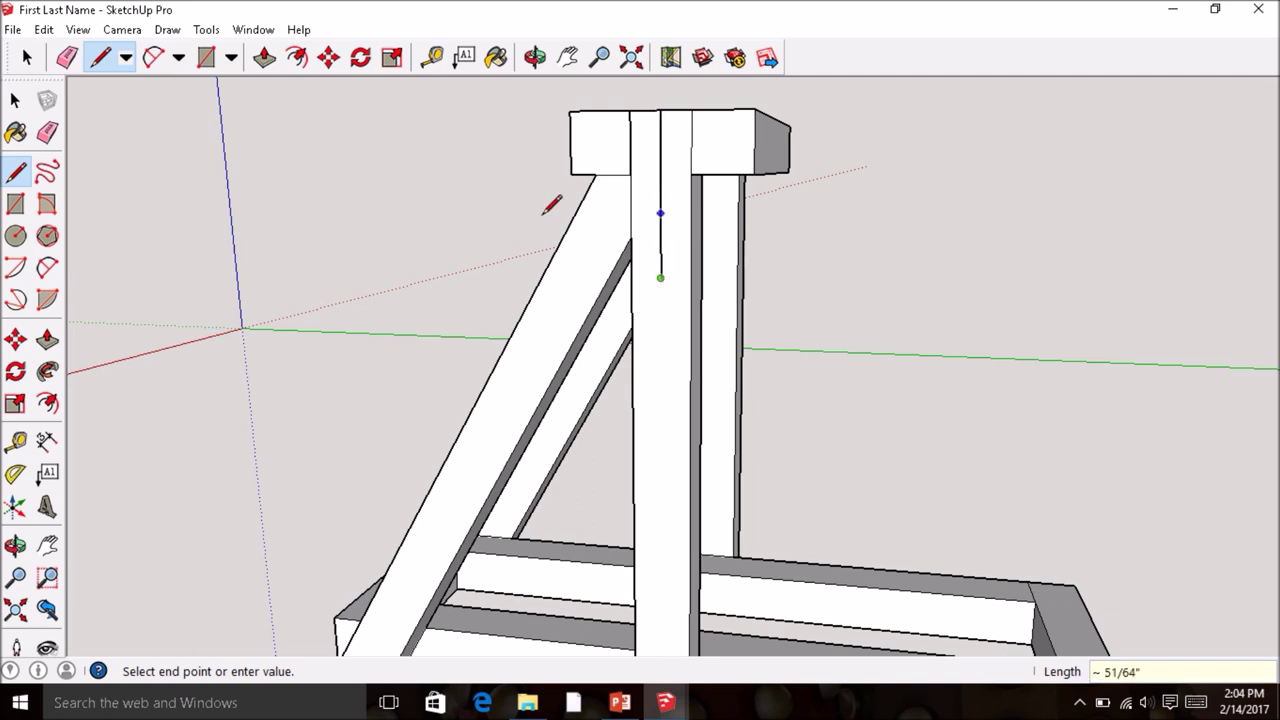
pyautogui.click(15, 236)
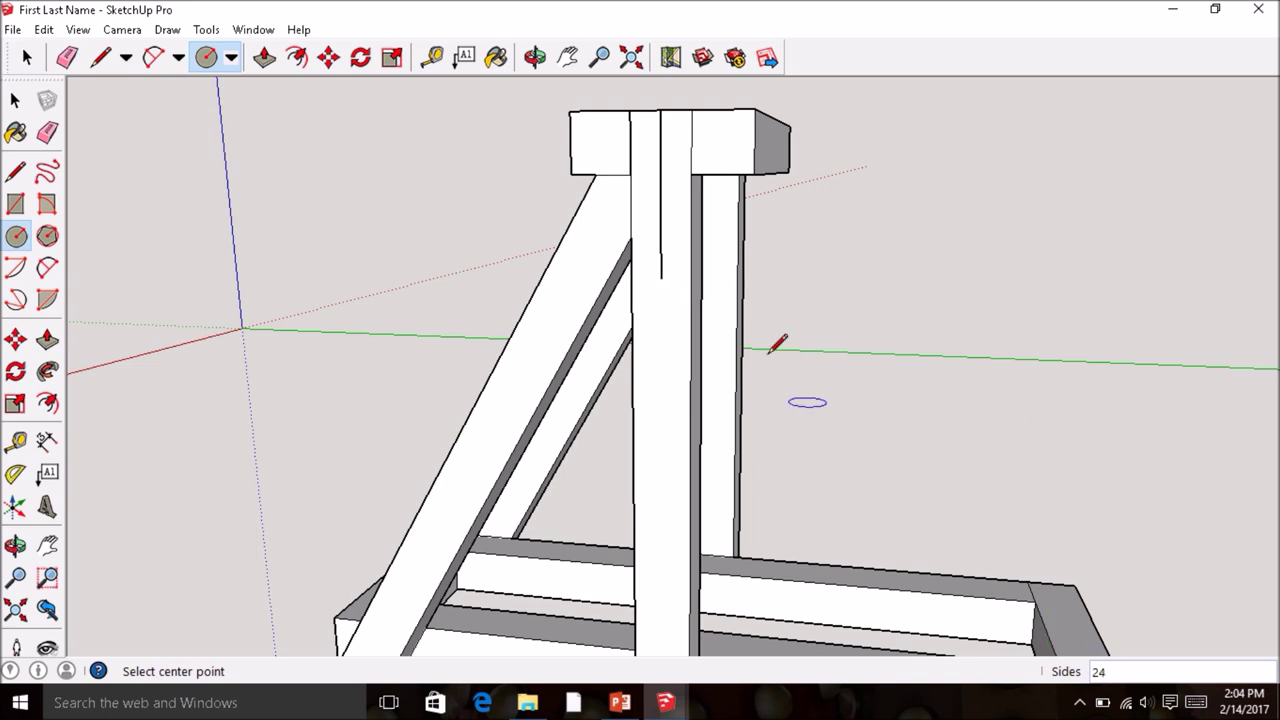
pyautogui.click(660, 277)
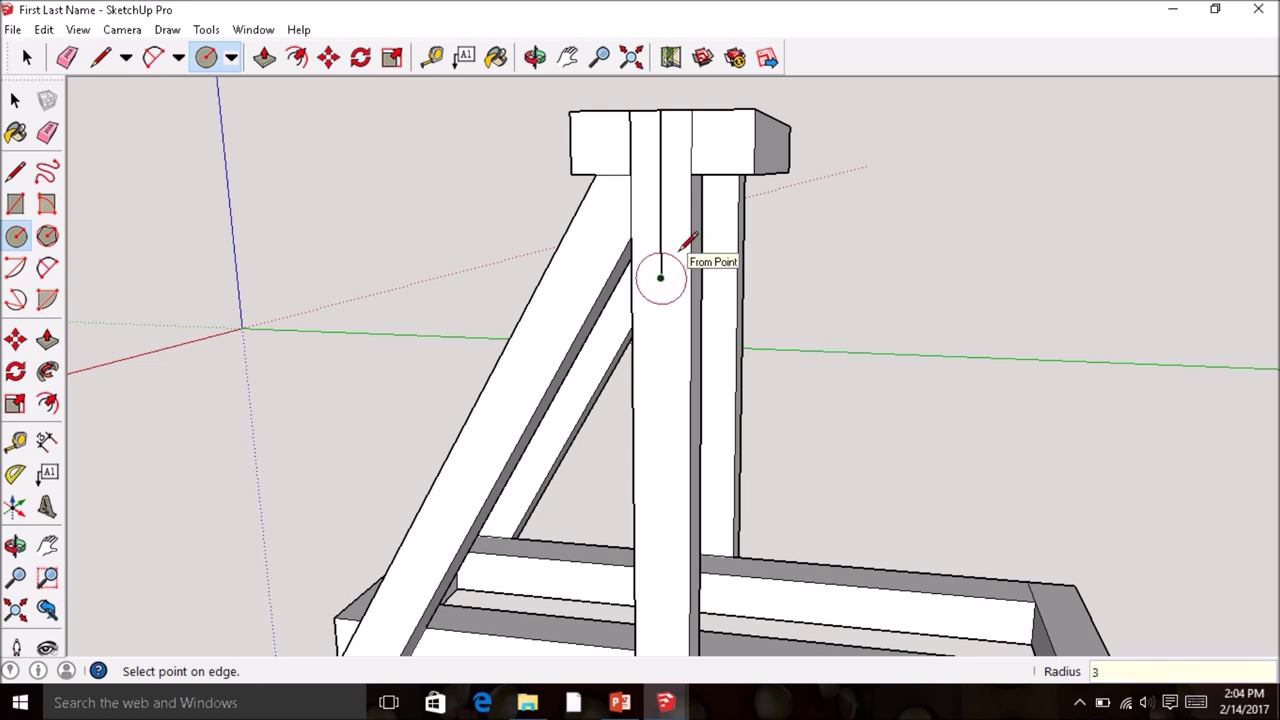
pyautogui.write('3/16')
pyautogui.press('Return')
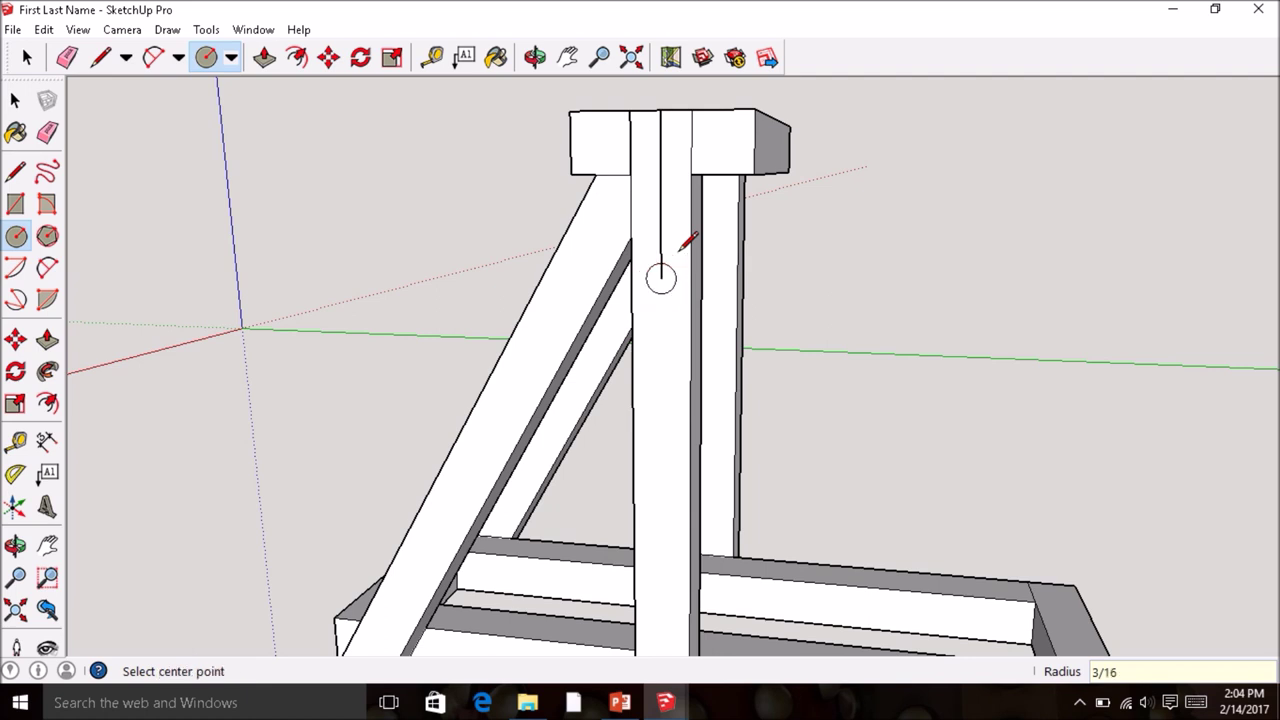
pyautogui.click(15, 172)
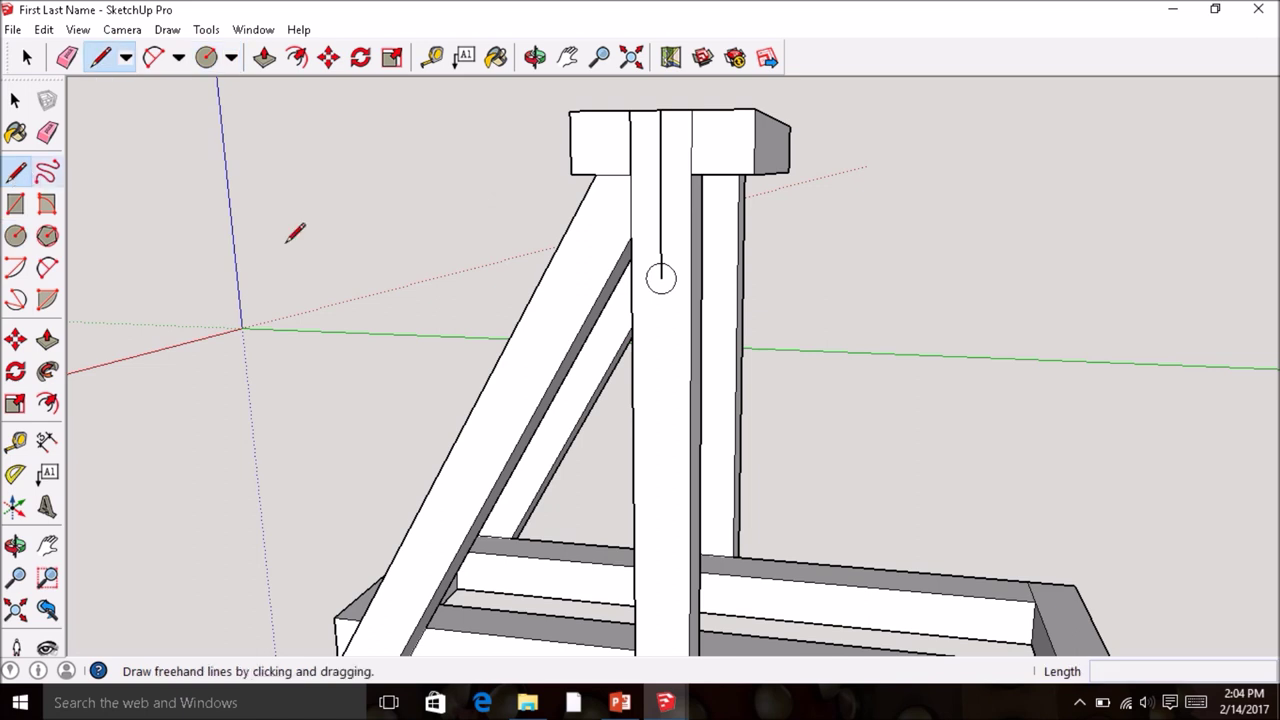
pyautogui.click(660, 278)
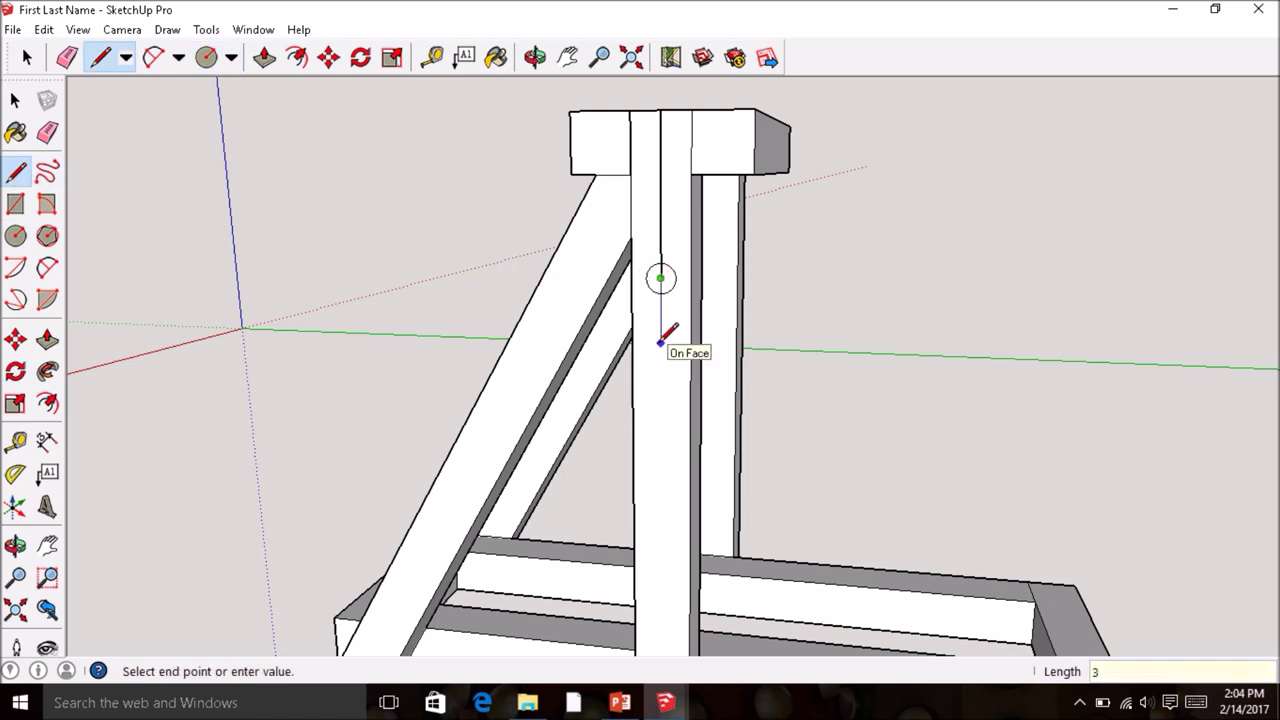
pyautogui.click(660, 338)
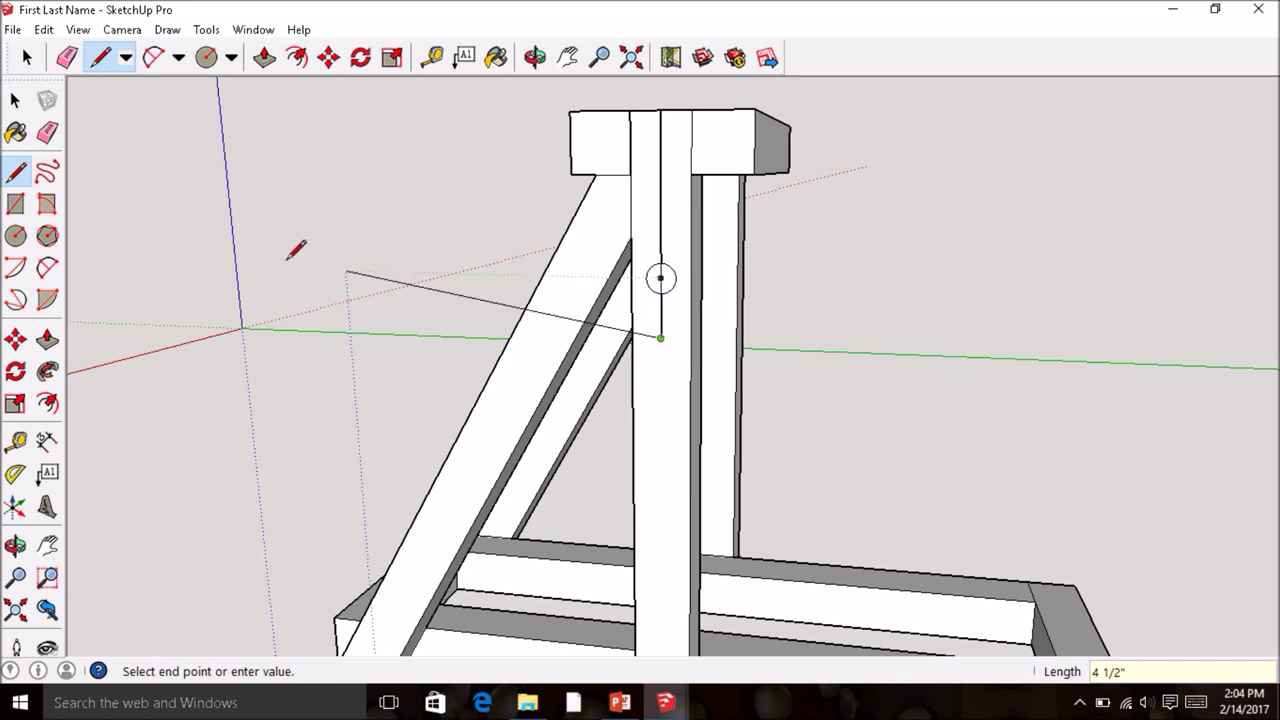
pyautogui.click(16, 235)
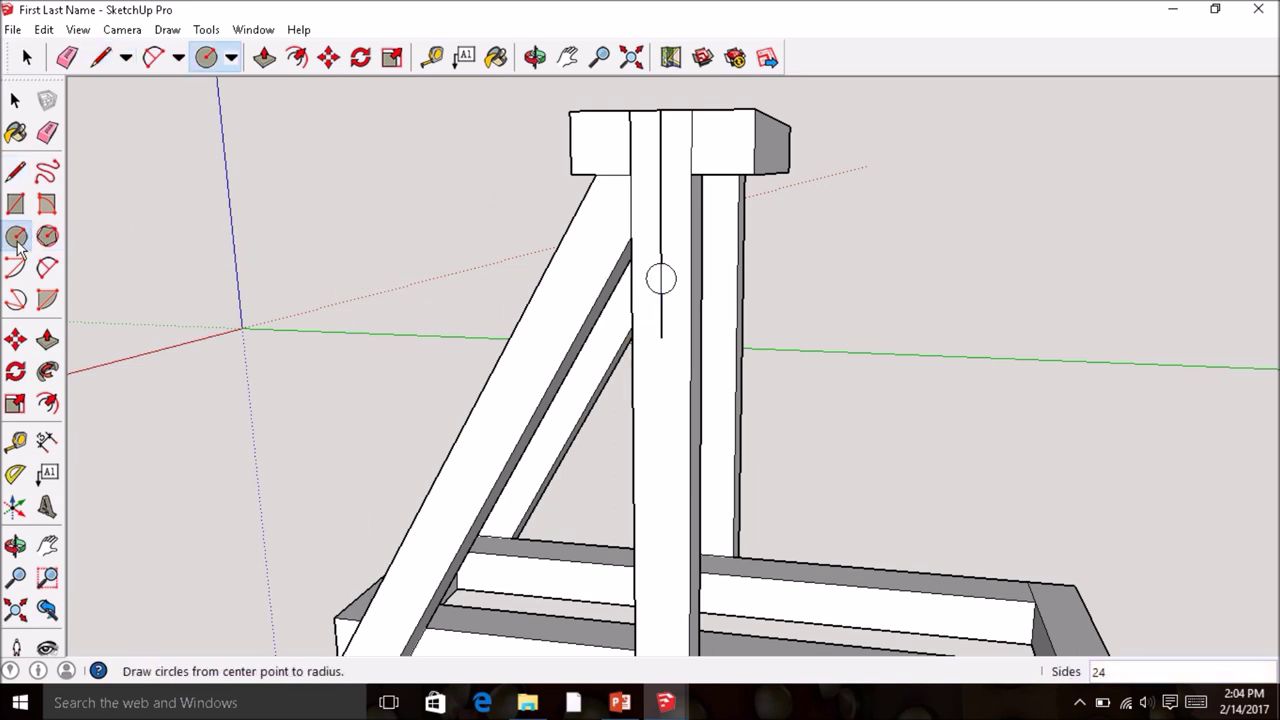
pyautogui.click(660, 338)
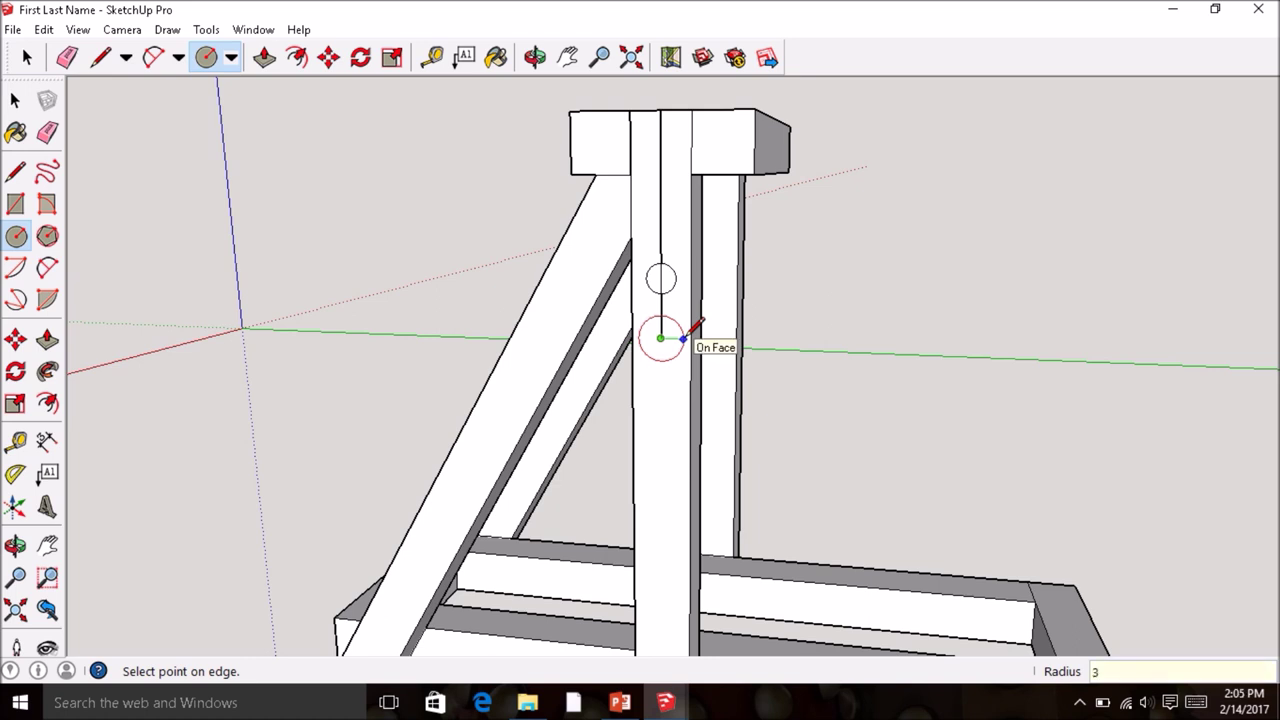
pyautogui.press('Return')
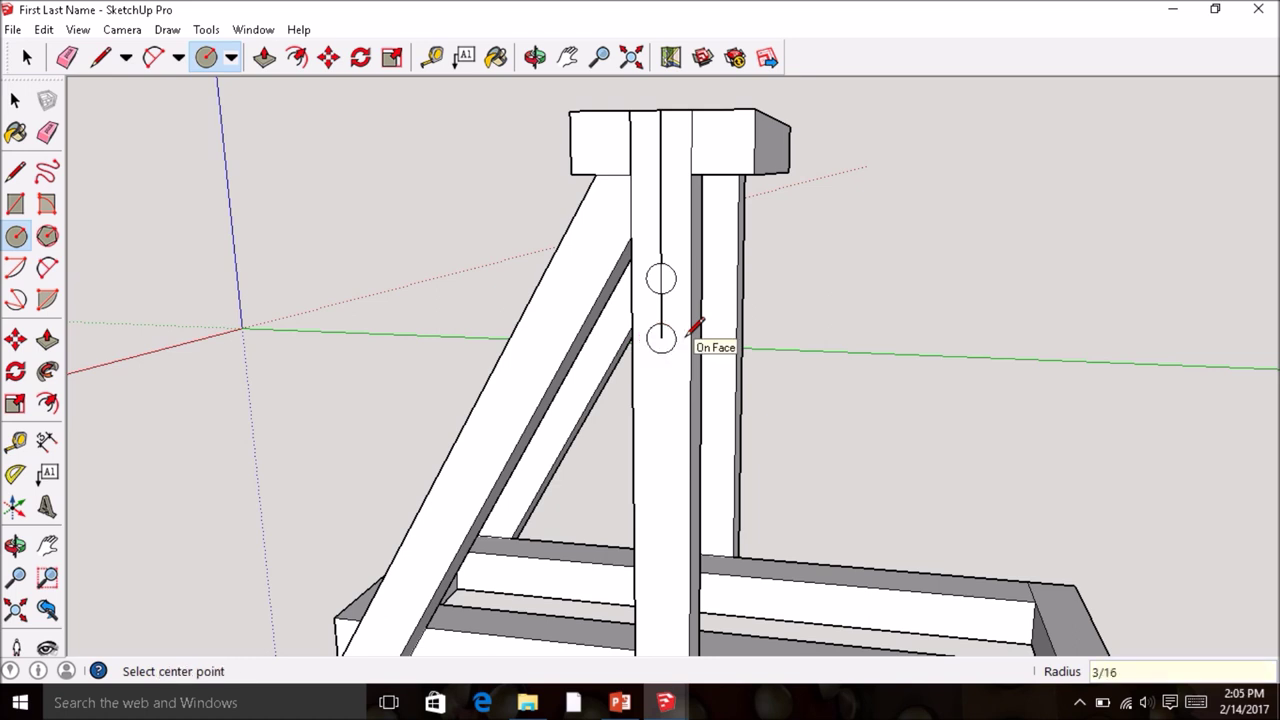
# - Add the third and fourth 3/16" radius circles at 3/4" spacing down the centreline
pyautogui.click(17, 174)
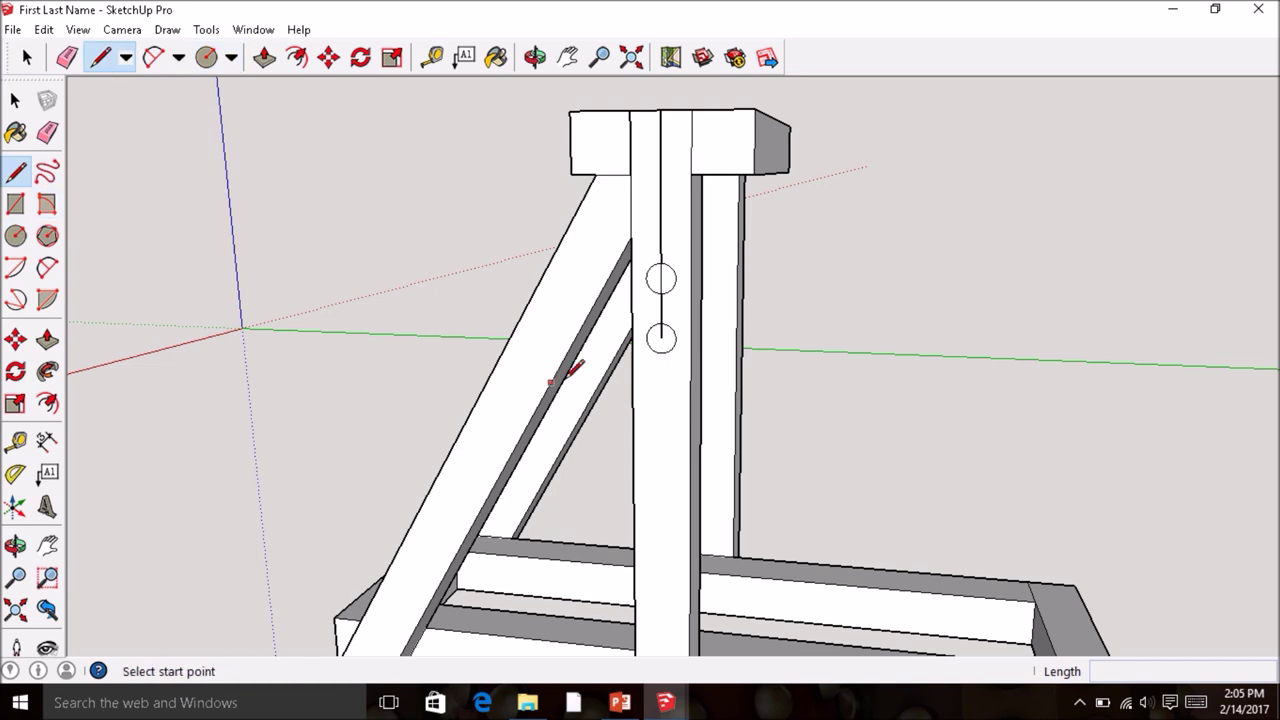
pyautogui.click(660, 338)
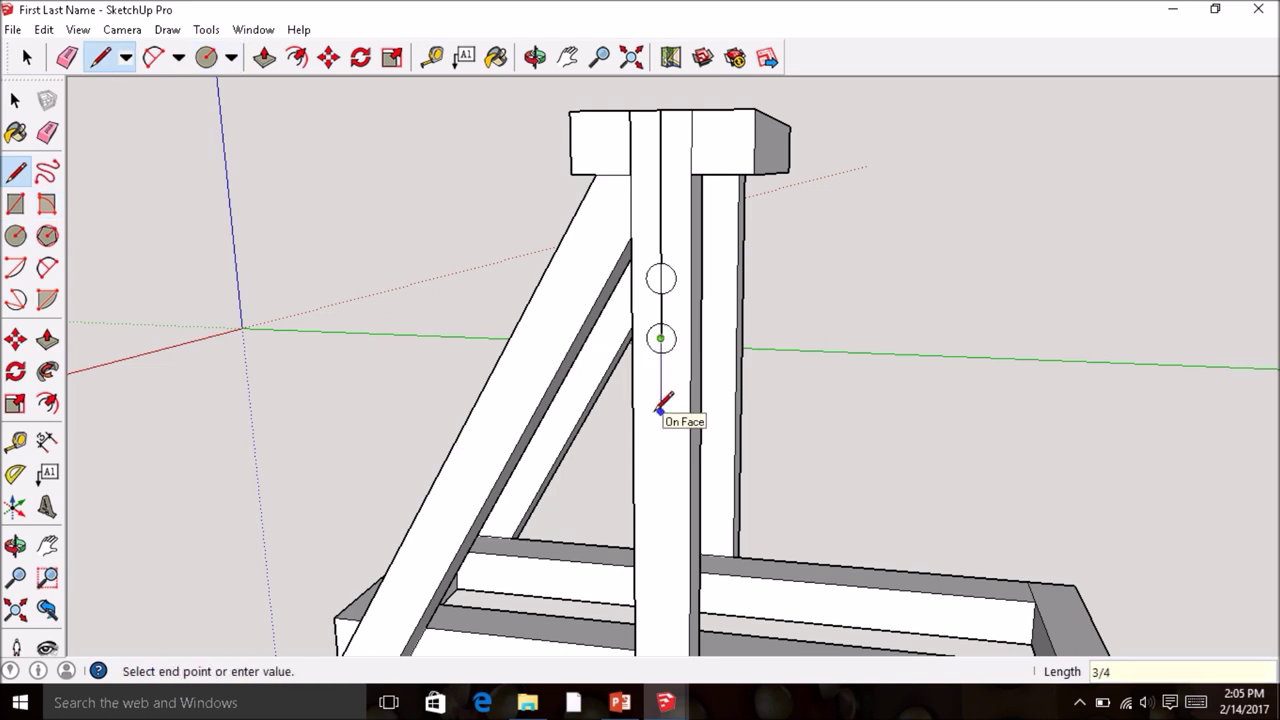
pyautogui.press('Return')
pyautogui.click(15, 235)
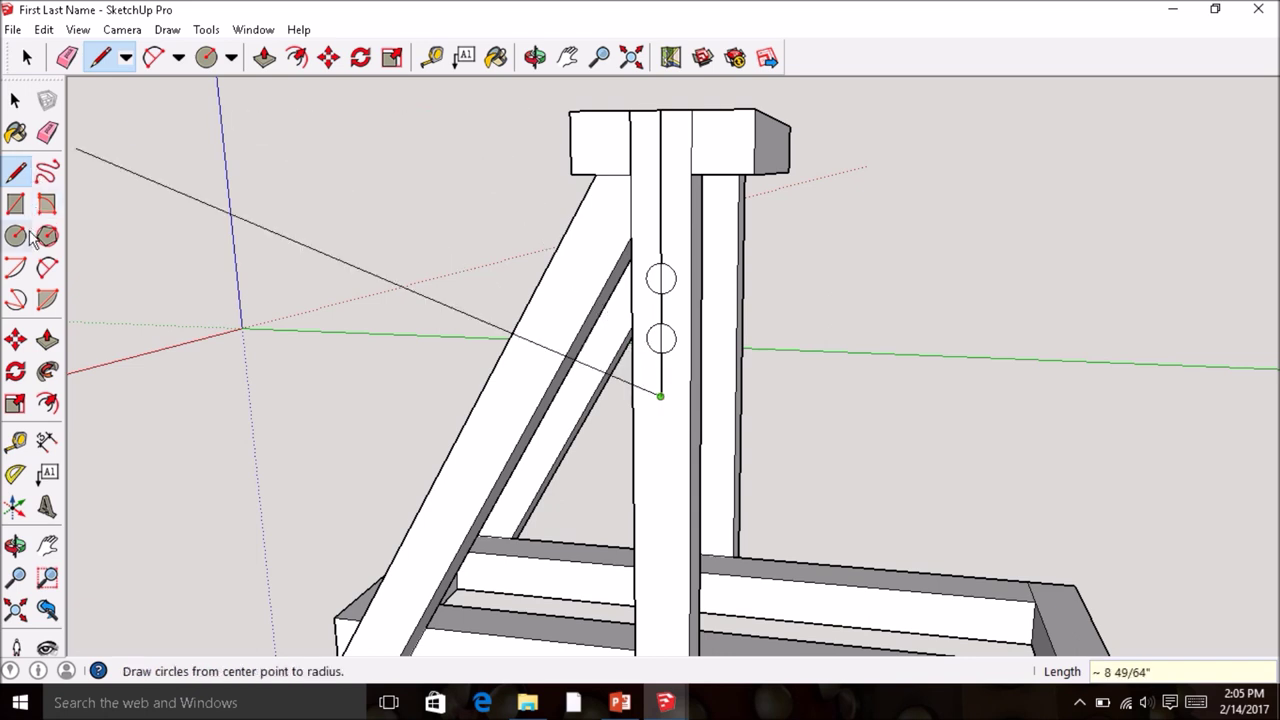
pyautogui.click(15, 235)
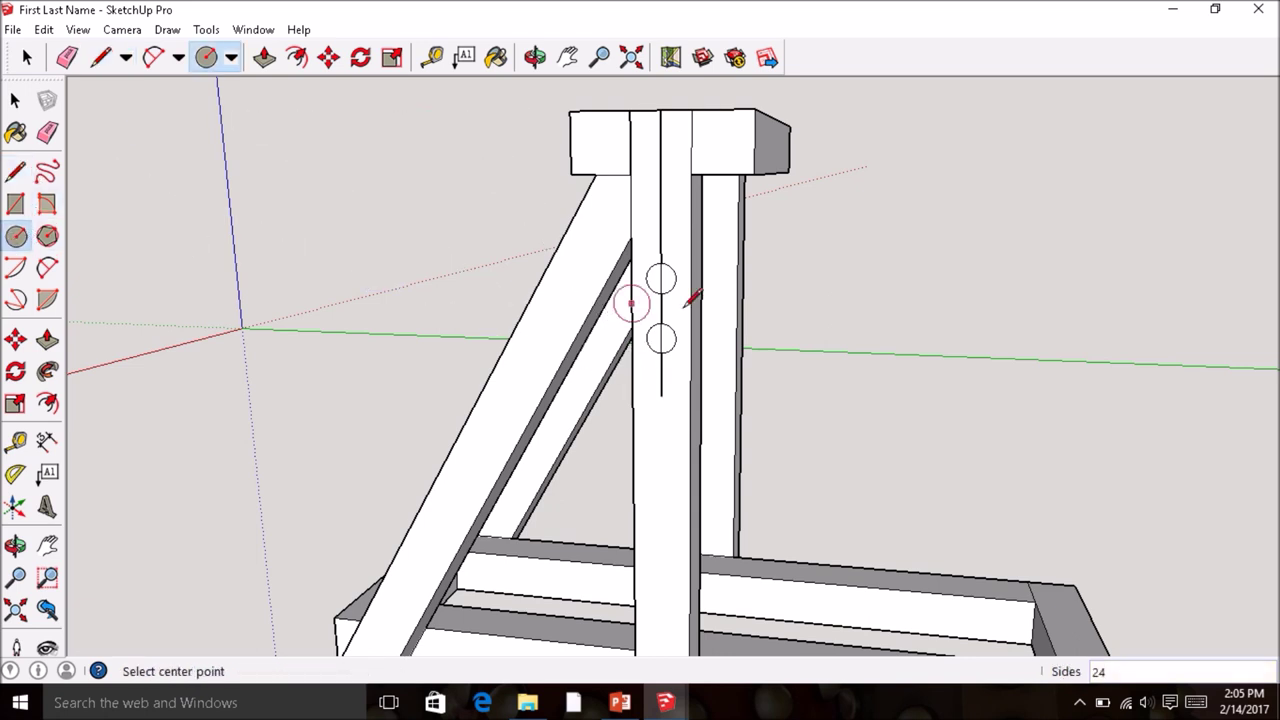
pyautogui.click(660, 397)
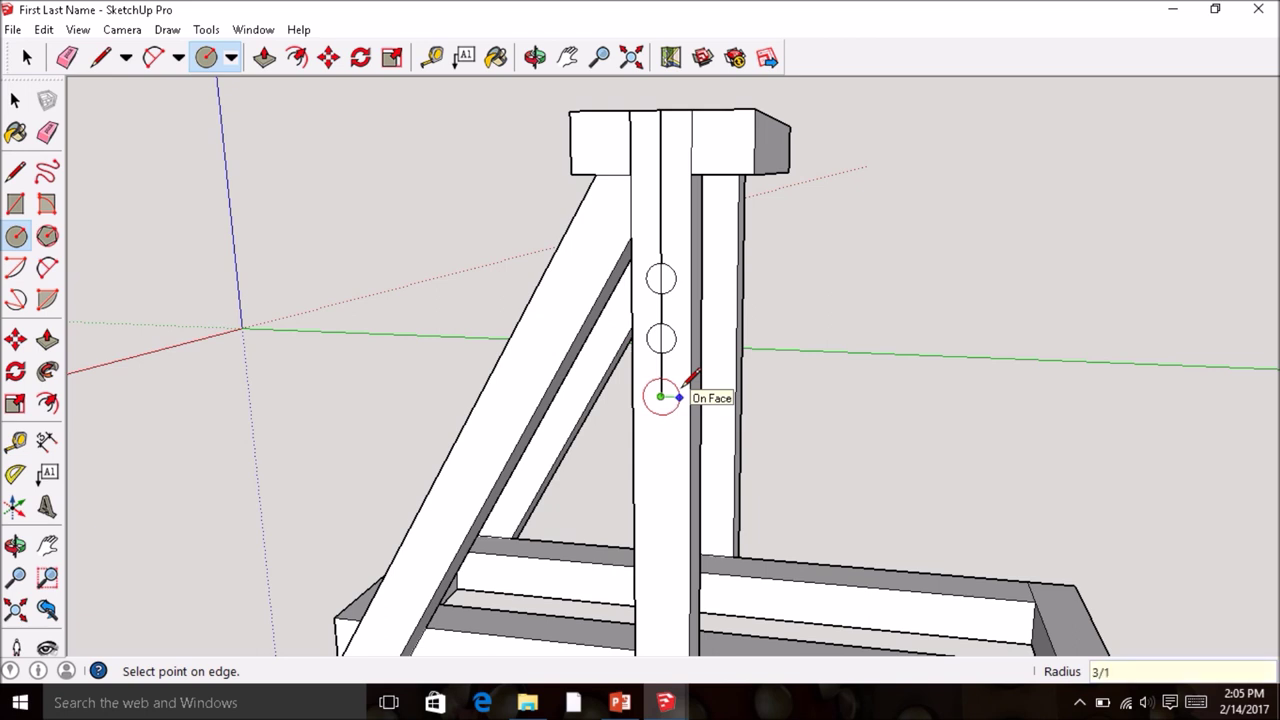
pyautogui.press('Return')
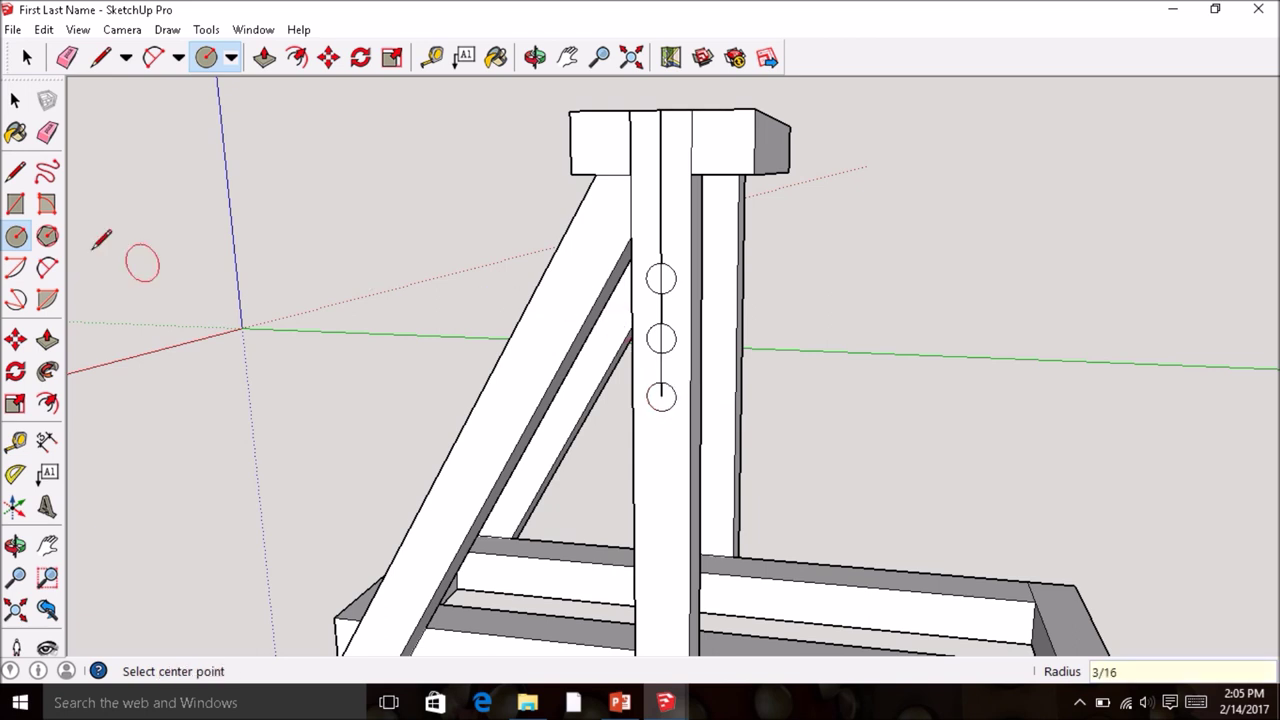
pyautogui.click(15, 172)
pyautogui.click(660, 397)
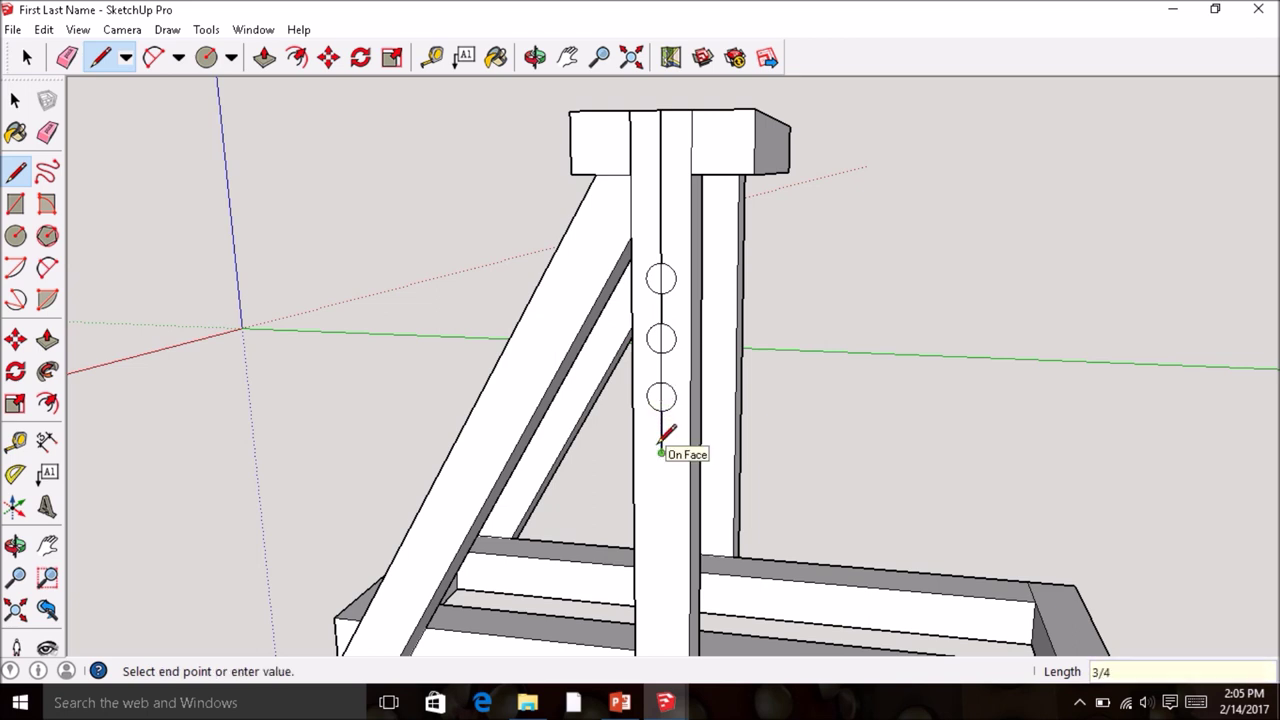
pyautogui.write('3/4')
pyautogui.press('Return')
pyautogui.click(15, 235)
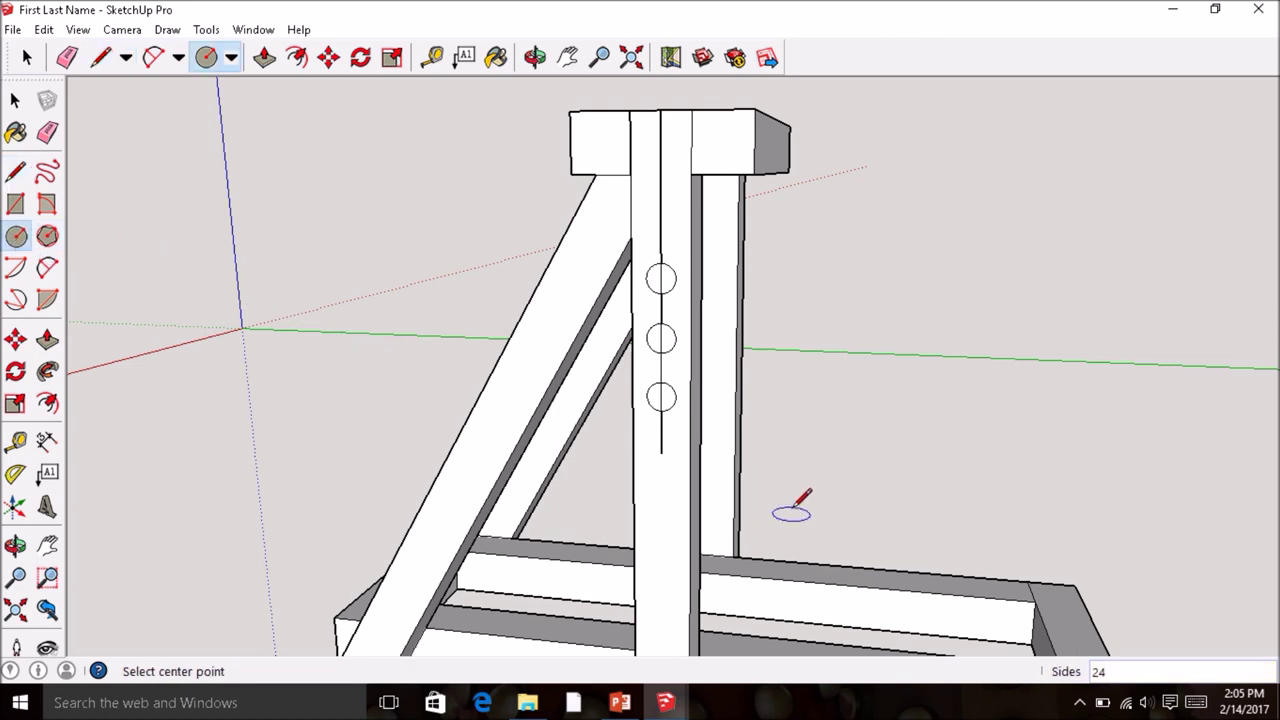
pyautogui.click(661, 453)
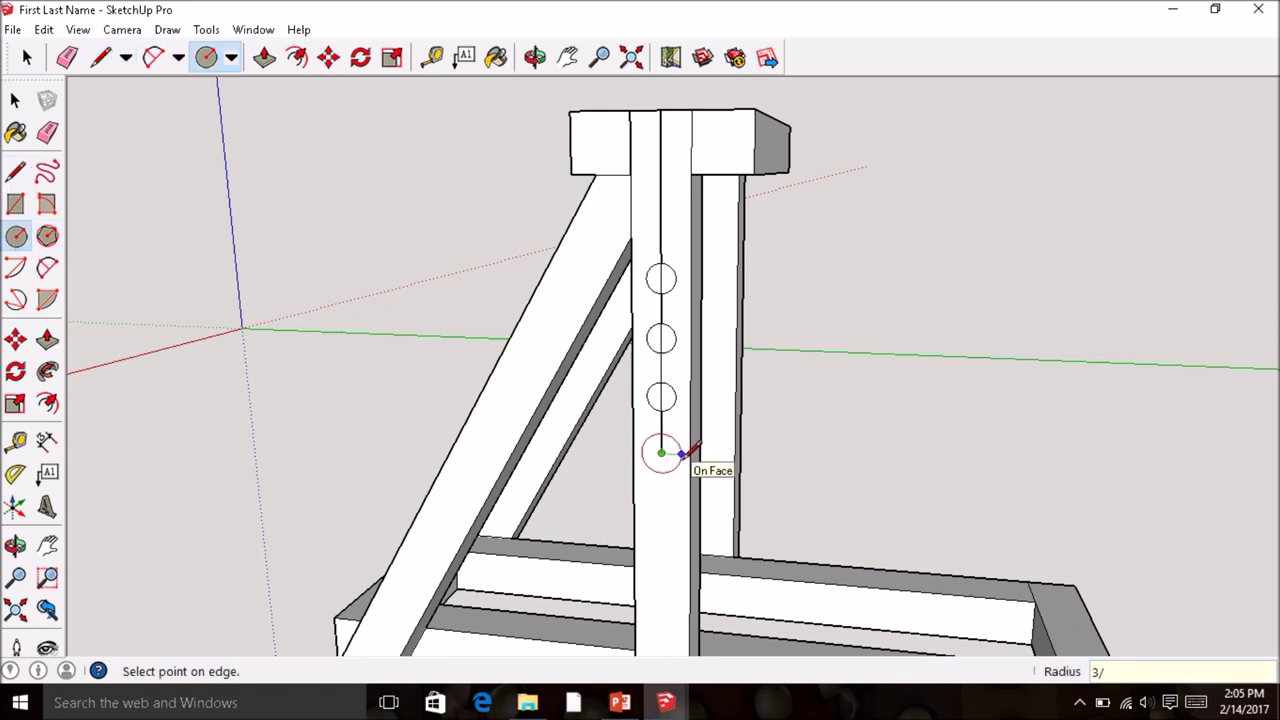
pyautogui.click(683, 454)
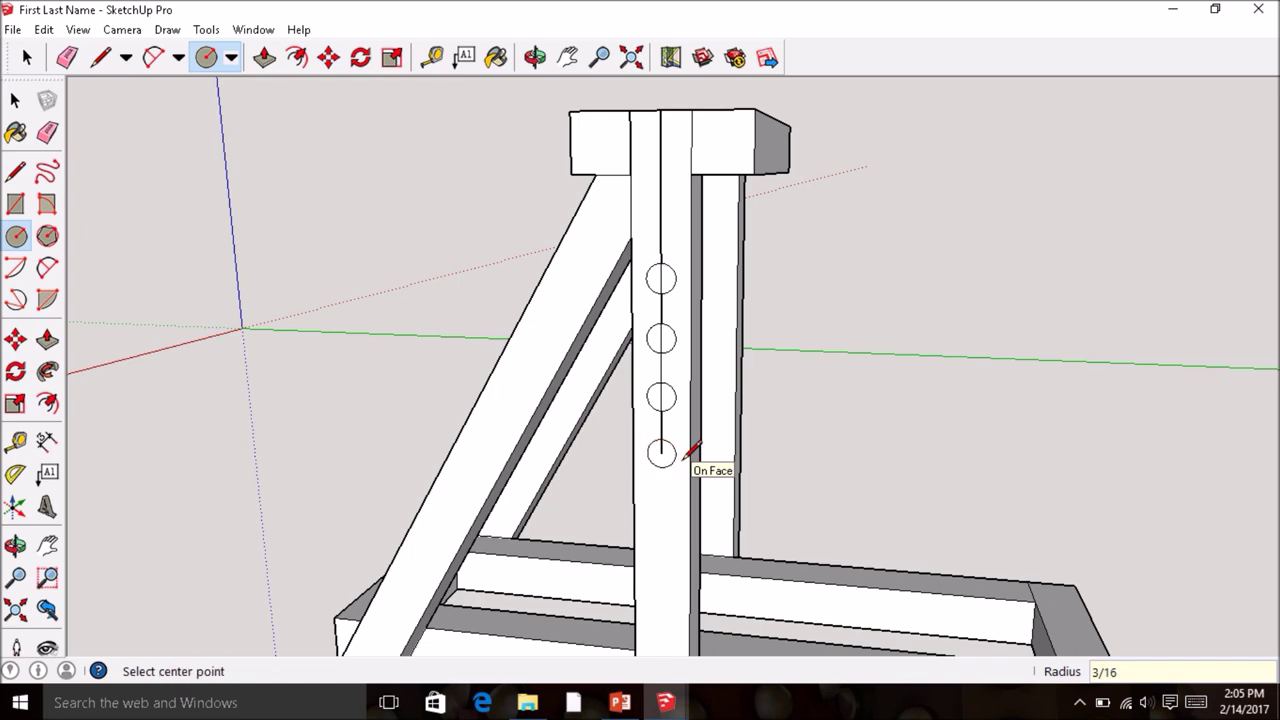
pyautogui.scroll(-4, 675, 456)
pyautogui.scroll(4, 672, 621)
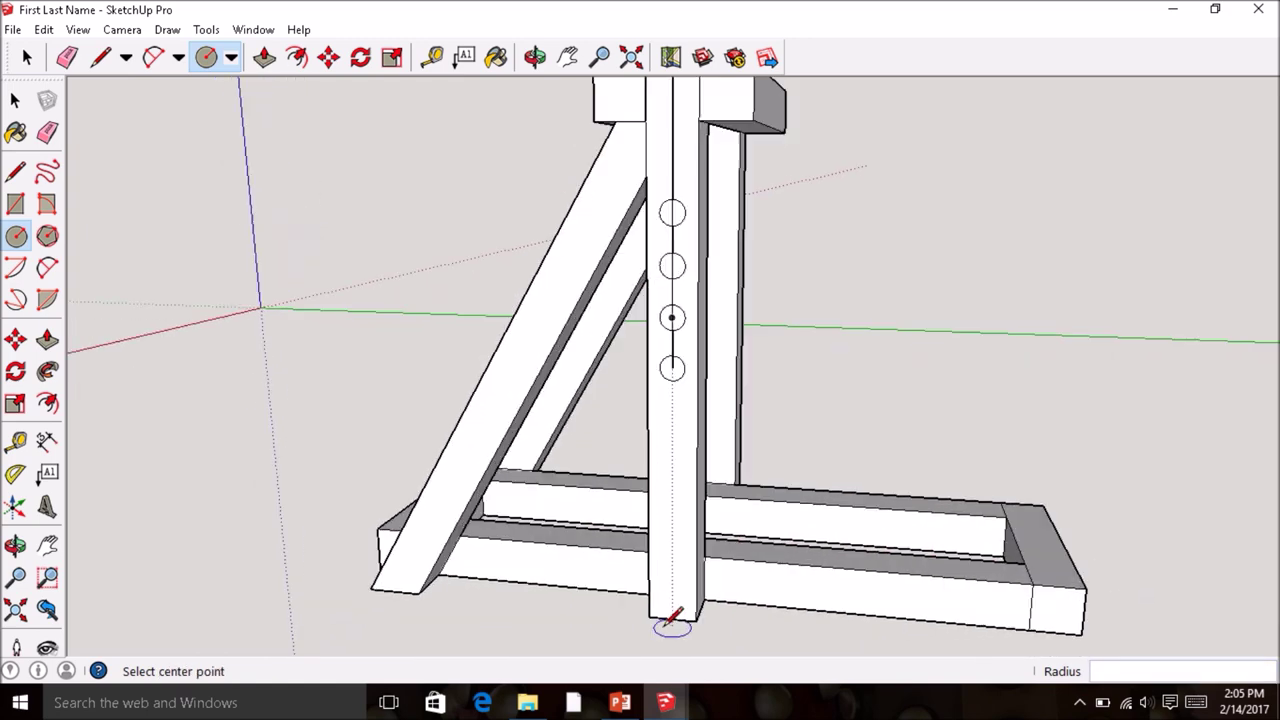
# - Draw a guide line up from the post's bottom midpoint and a fifth 3/16" hole circle there
pyautogui.click(15, 175)
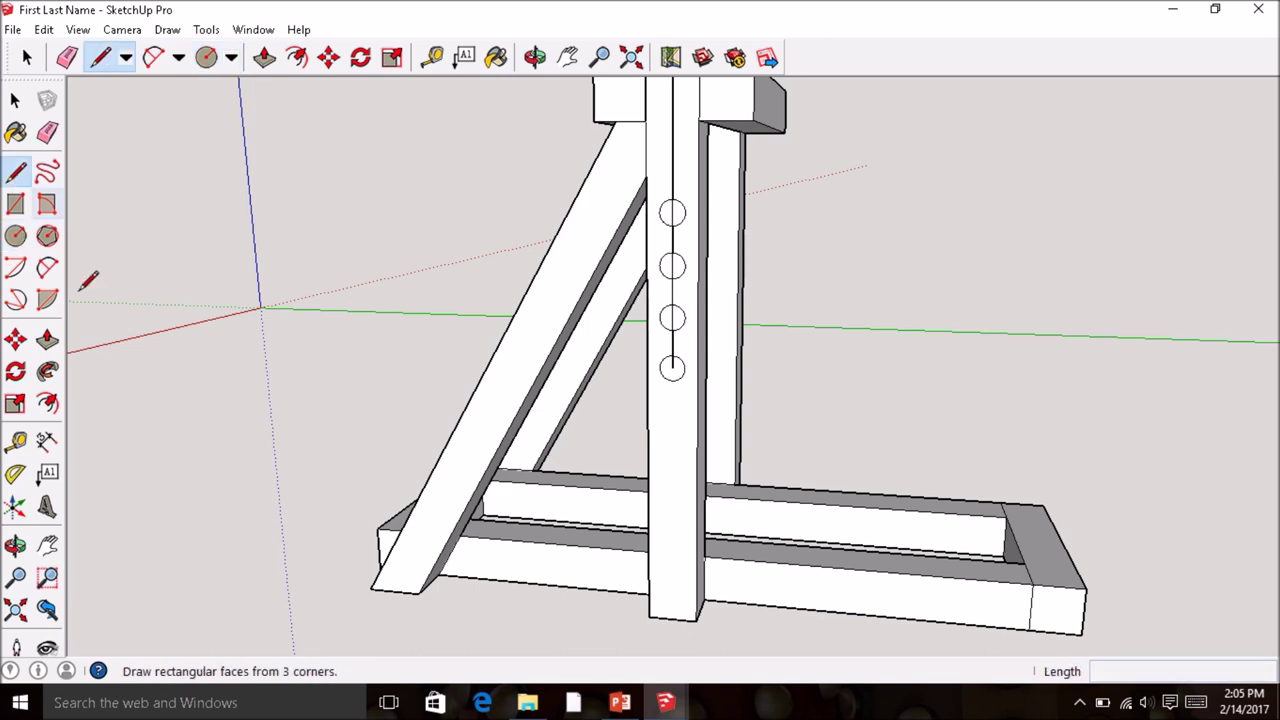
pyautogui.click(671, 619)
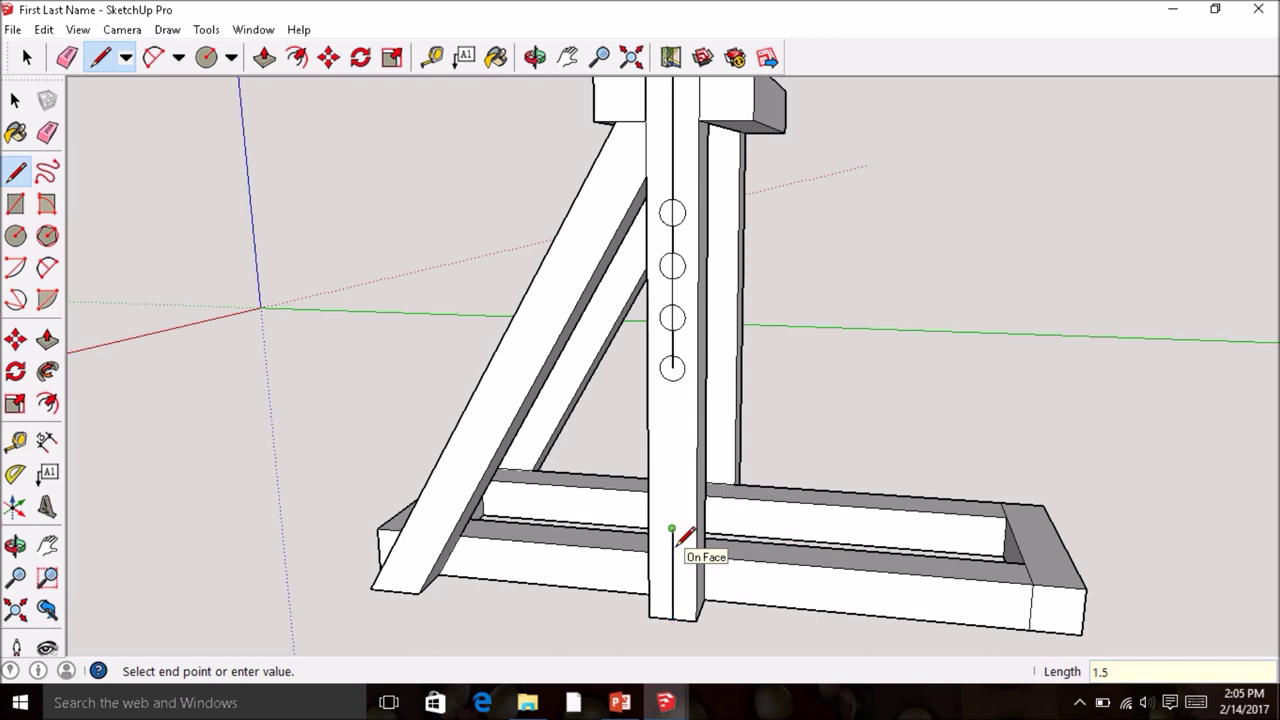
pyautogui.click(15, 235)
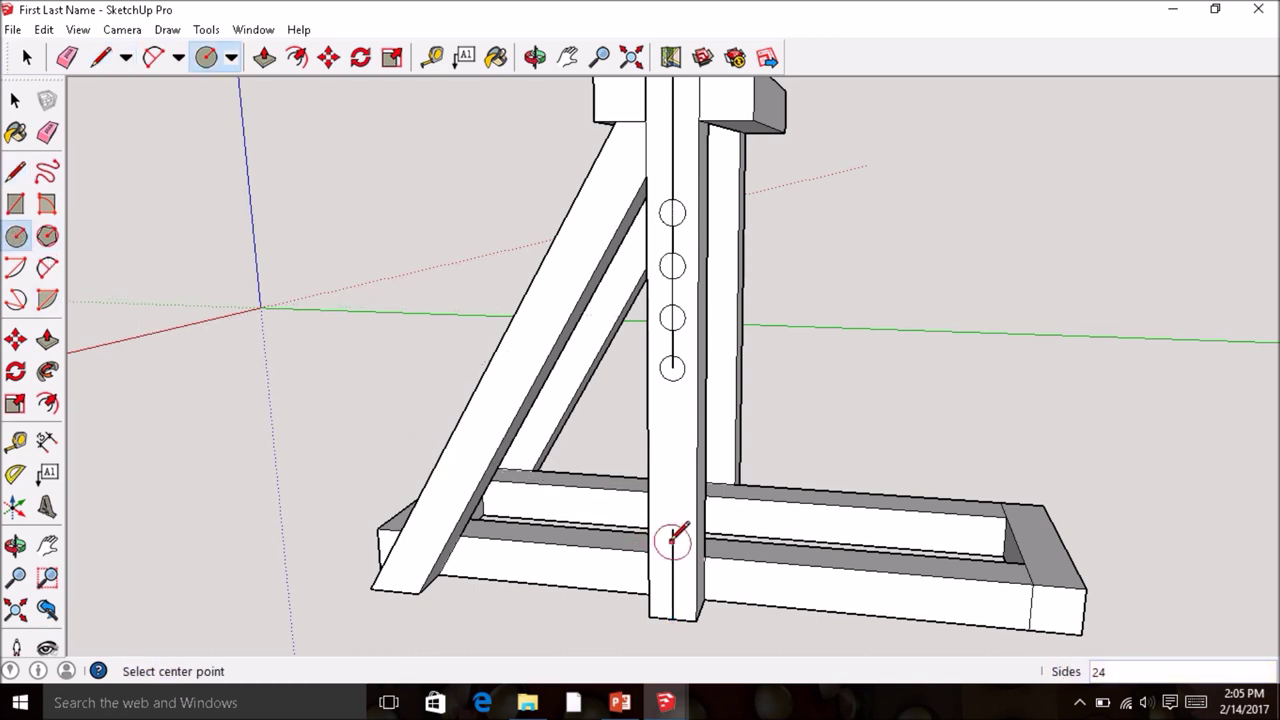
pyautogui.click(672, 528)
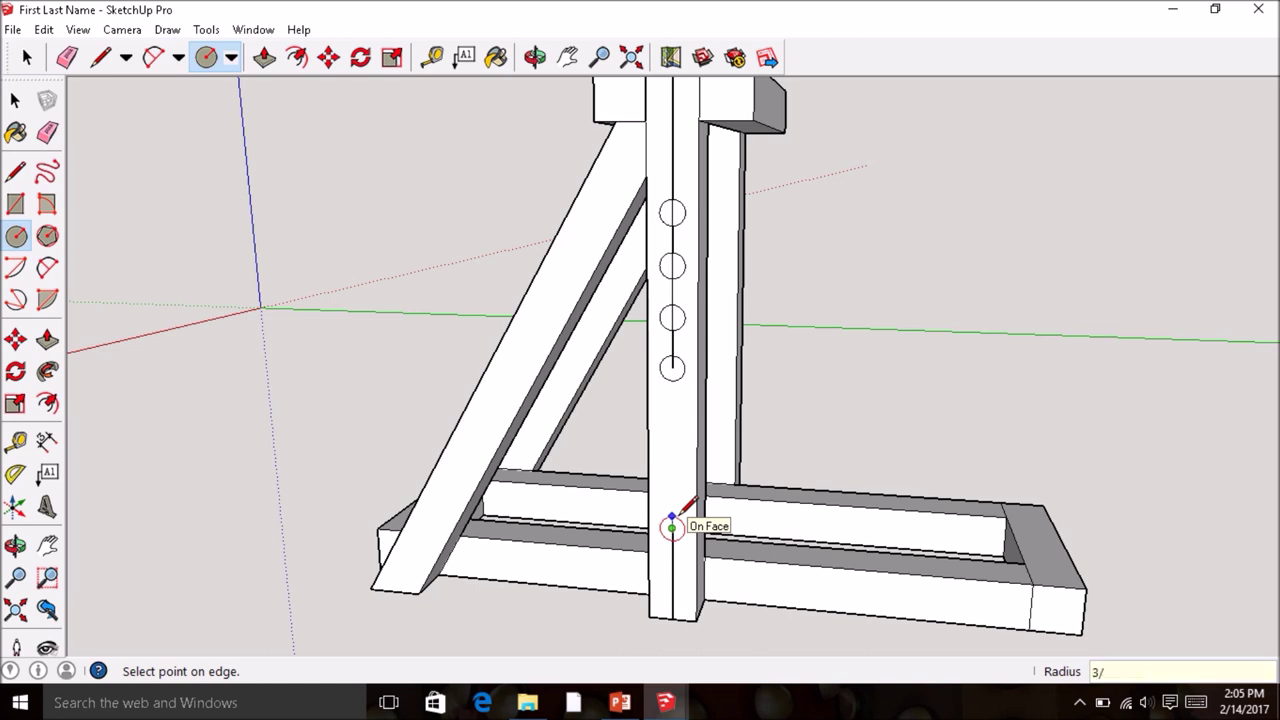
pyautogui.click(684, 512)
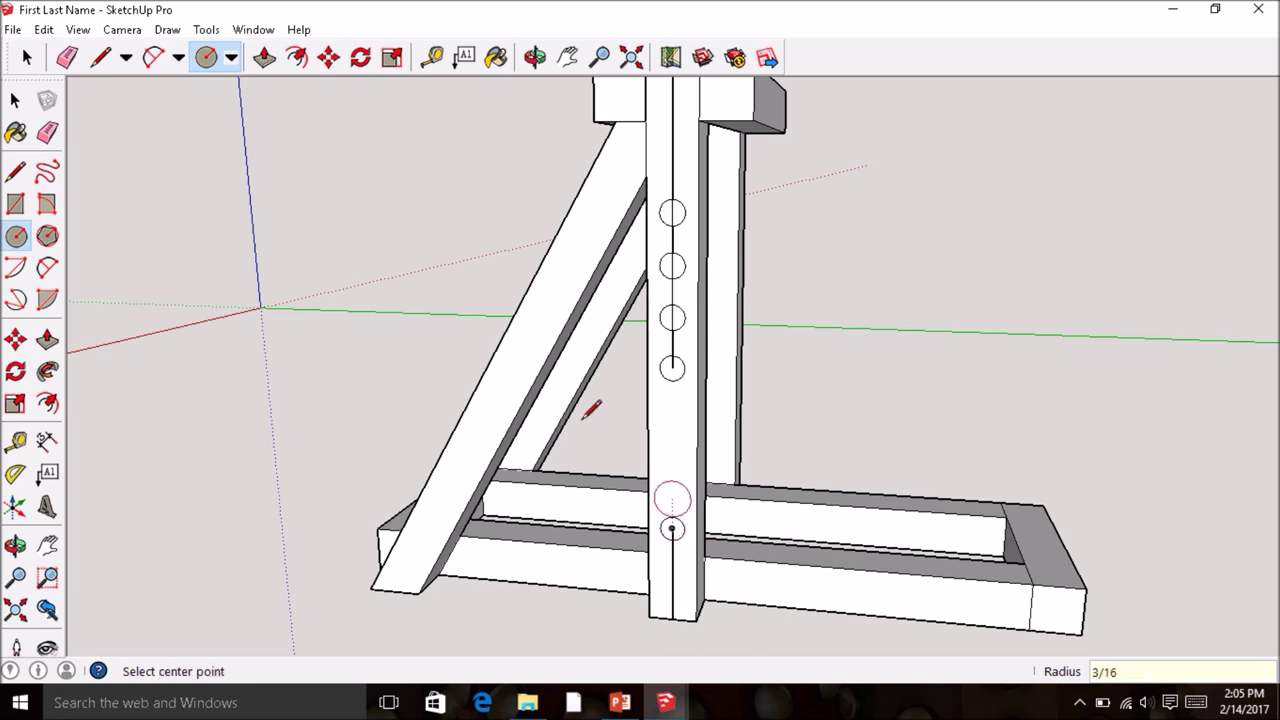
# - Erase every vertical guide edge through the five hole circles on the post
pyautogui.click(47, 132)
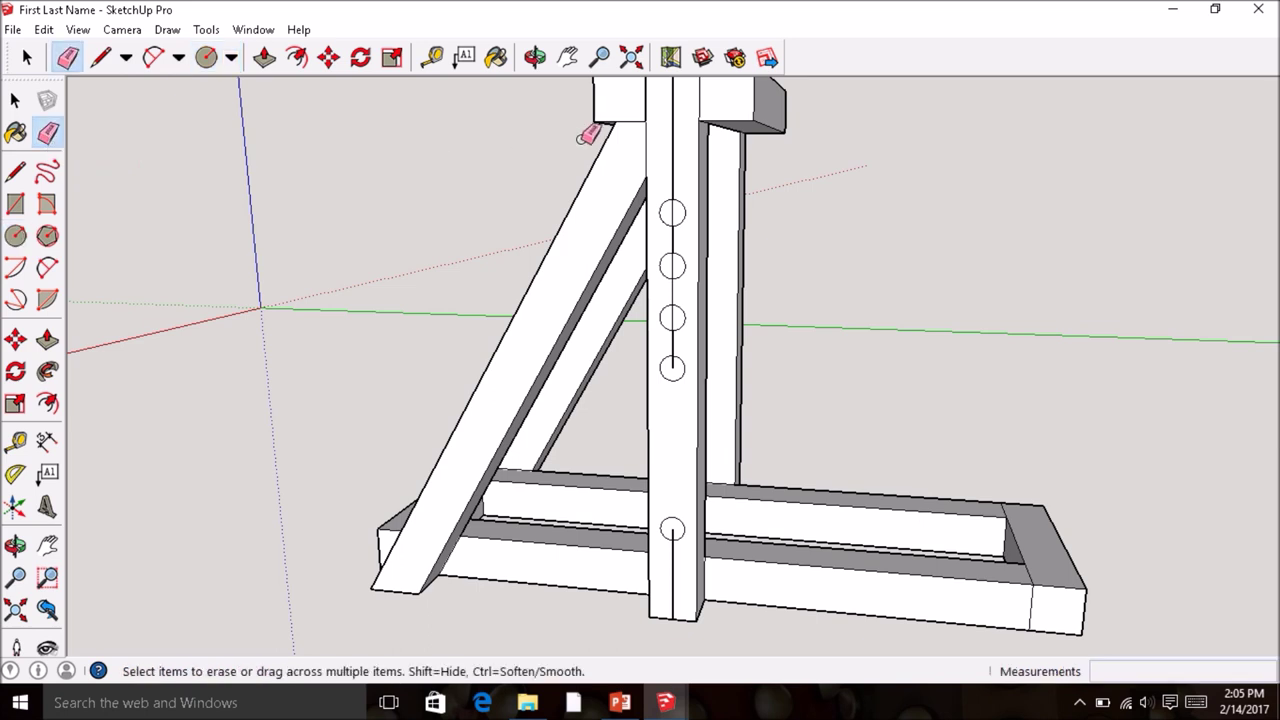
pyautogui.click(673, 160)
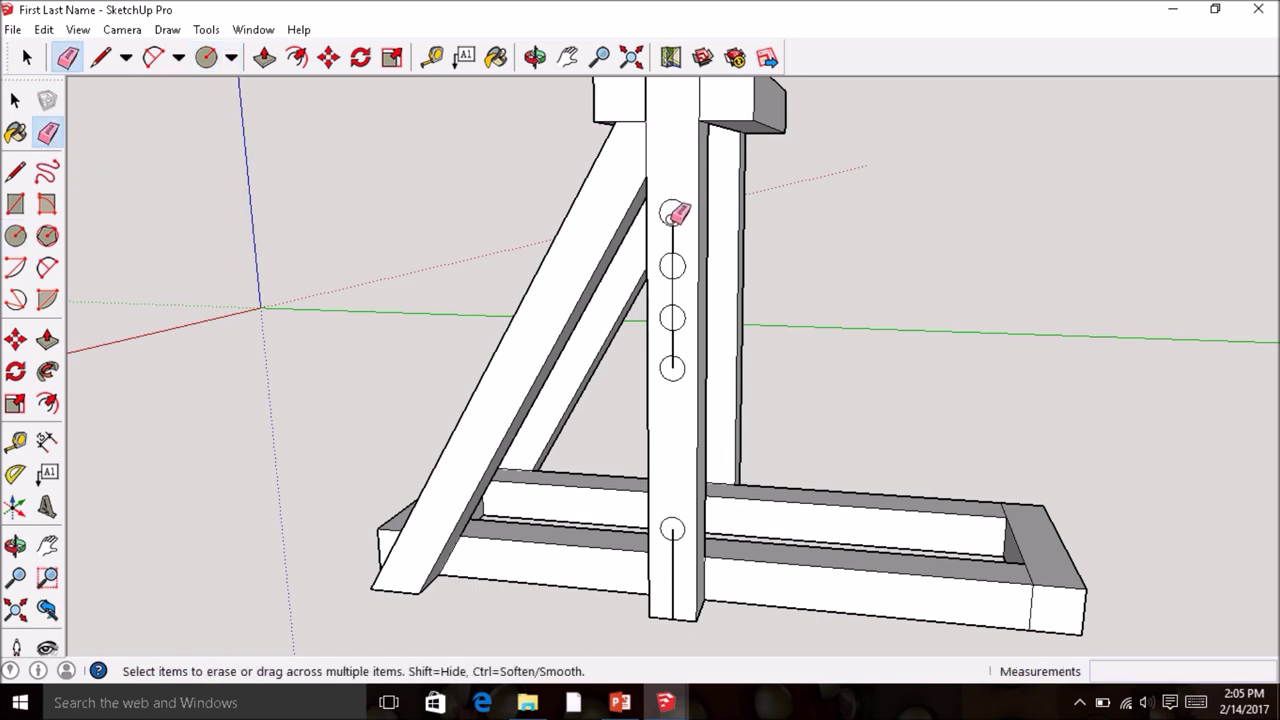
pyautogui.click(672, 238)
pyautogui.click(672, 290)
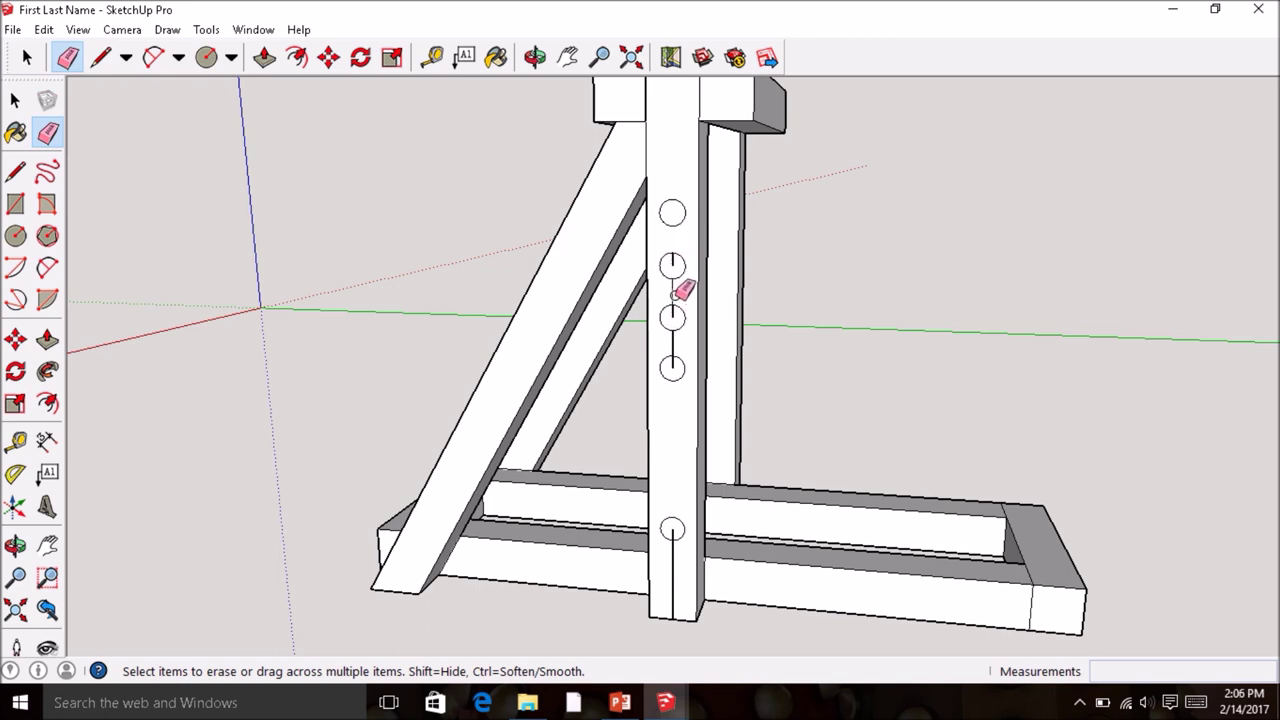
pyautogui.moveTo(674, 262); pyautogui.dragTo(676, 294)
pyautogui.click(673, 315)
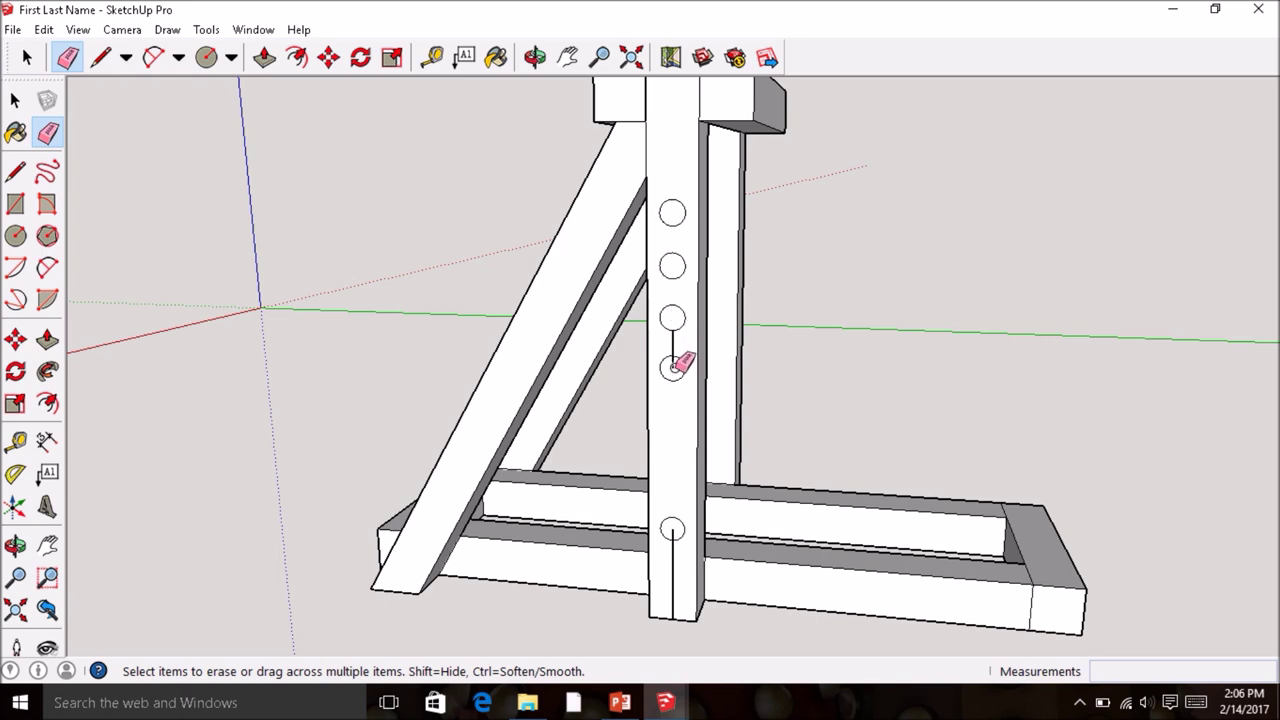
pyautogui.click(672, 352)
pyautogui.click(673, 366)
pyautogui.click(669, 530)
pyautogui.click(675, 560)
pyautogui.moveTo(883, 289)
pyautogui.mouseDown(button='middle')
pyautogui.moveTo(841, 288)
pyautogui.moveTo(951, 283)
pyautogui.moveTo(826, 291)
pyautogui.moveTo(994, 289)
pyautogui.moveTo(998, 272)
pyautogui.moveTo(746, 277)
pyautogui.moveTo(783, 274)
pyautogui.moveTo(580, 323)
pyautogui.mouseUp(button='middle')
# - On the front post, draw a guide line from the top and the first two 3/16" circles
pyautogui.scroll(-3, 686, 296)
pyautogui.press('l')
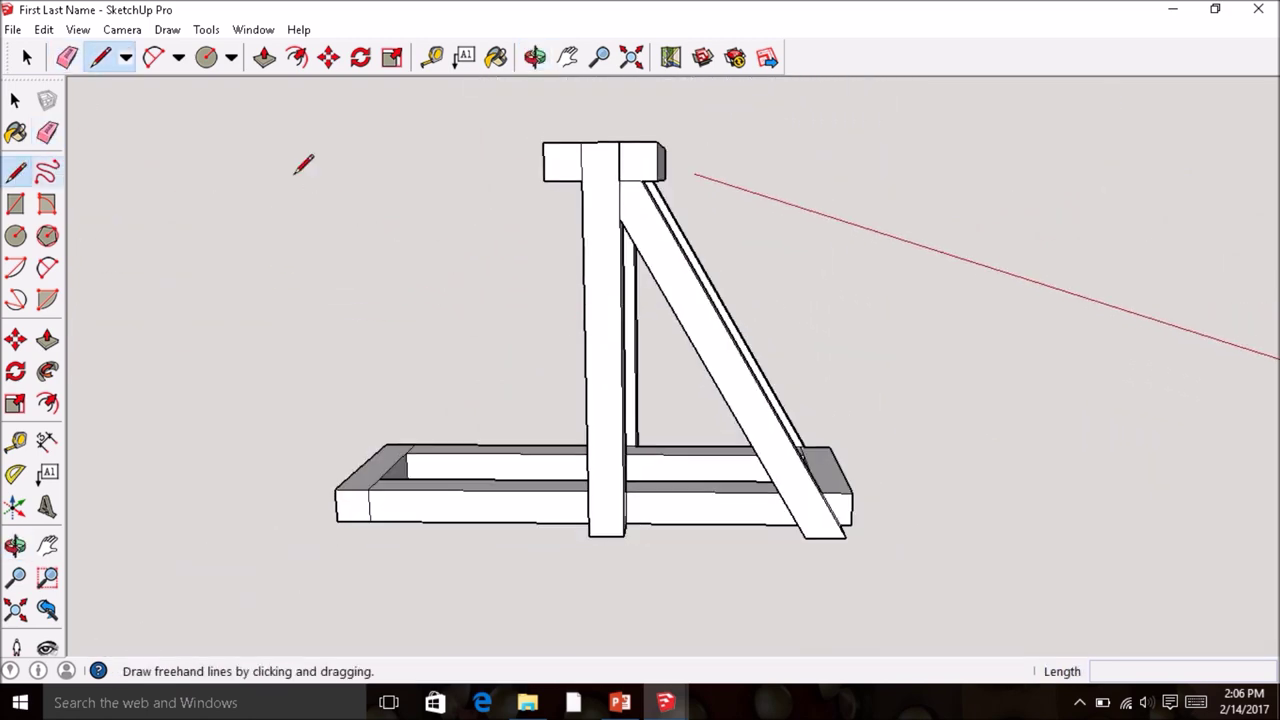
pyautogui.click(600, 141)
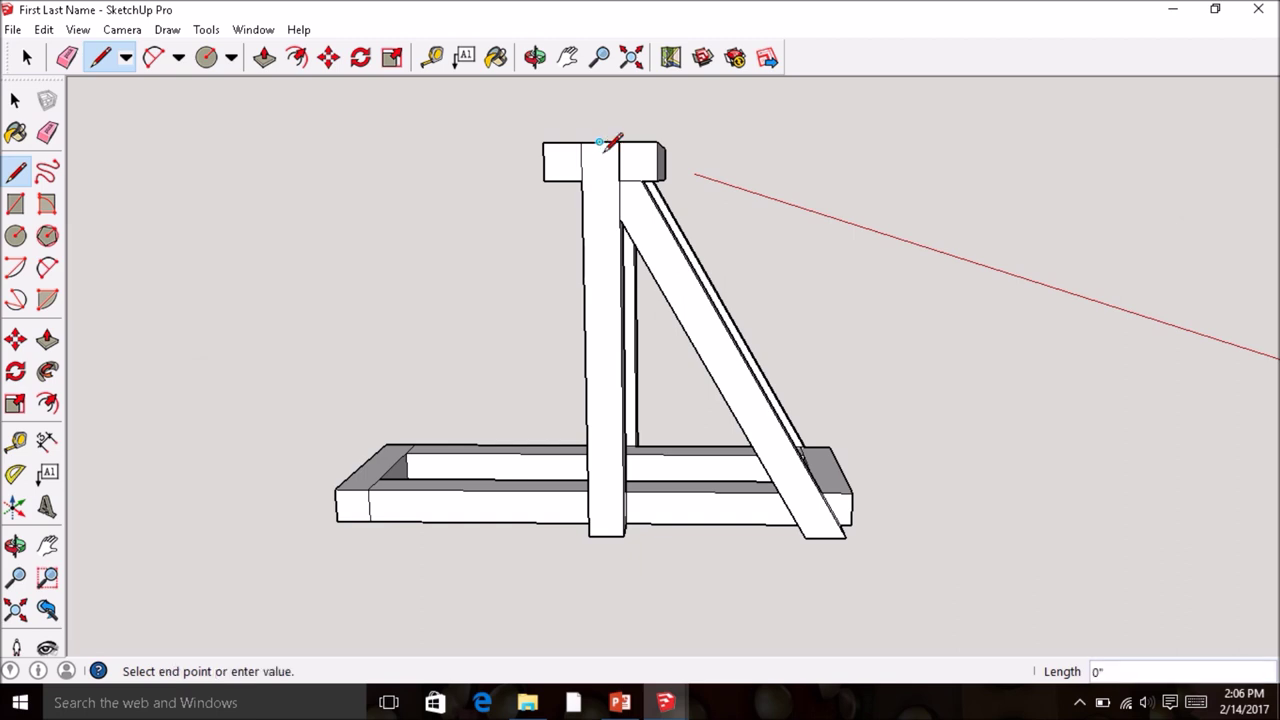
pyautogui.click(601, 242)
pyautogui.press('c')
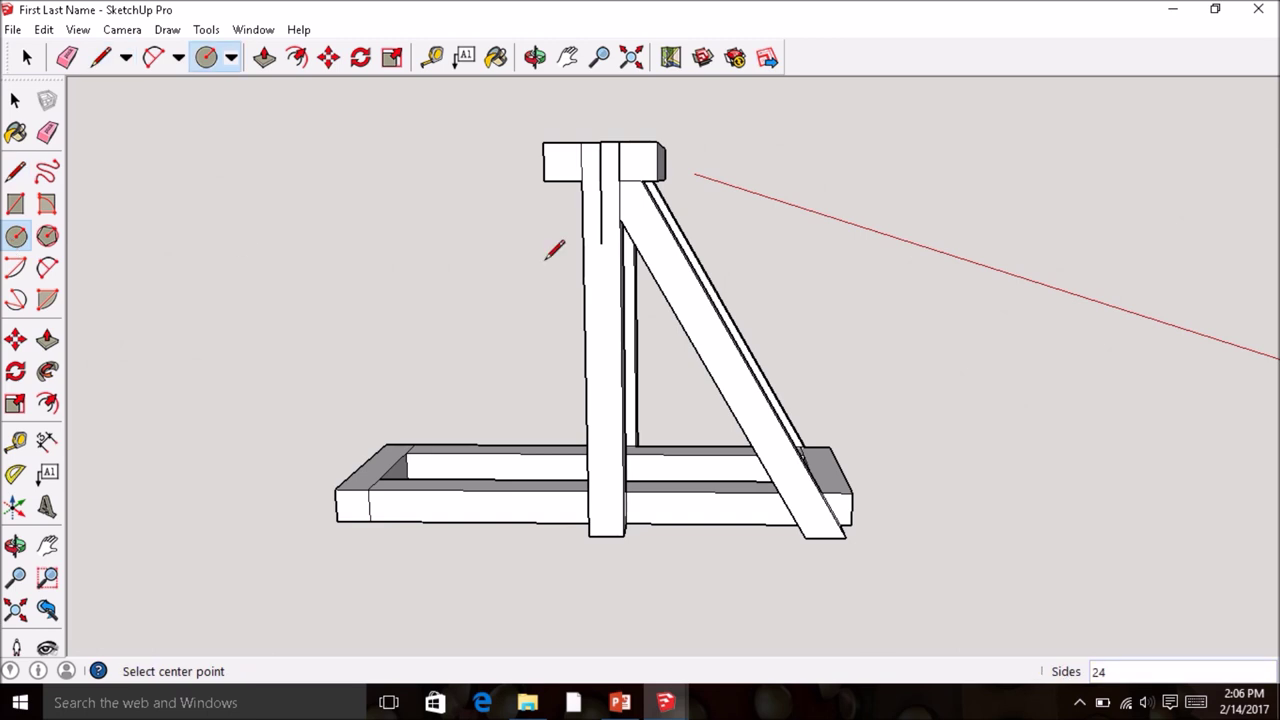
pyautogui.click(601, 243)
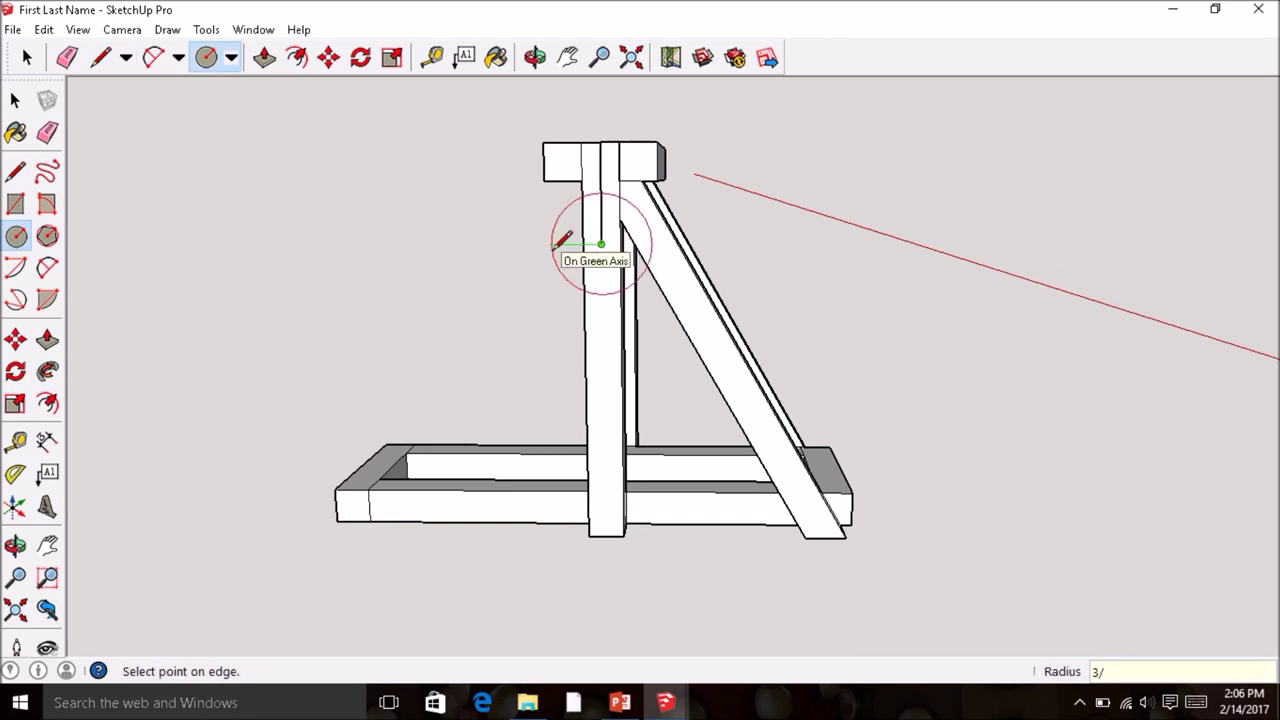
pyautogui.write('3/16')
pyautogui.press('Return')
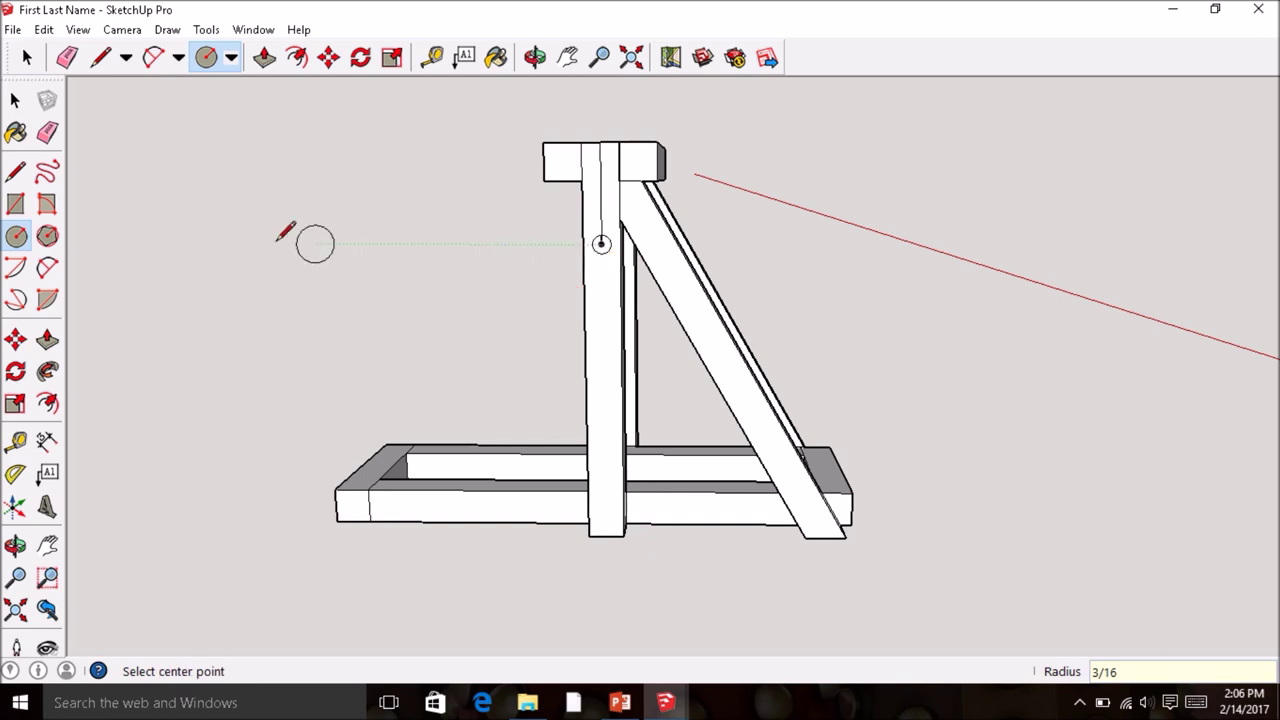
pyautogui.click(18, 175)
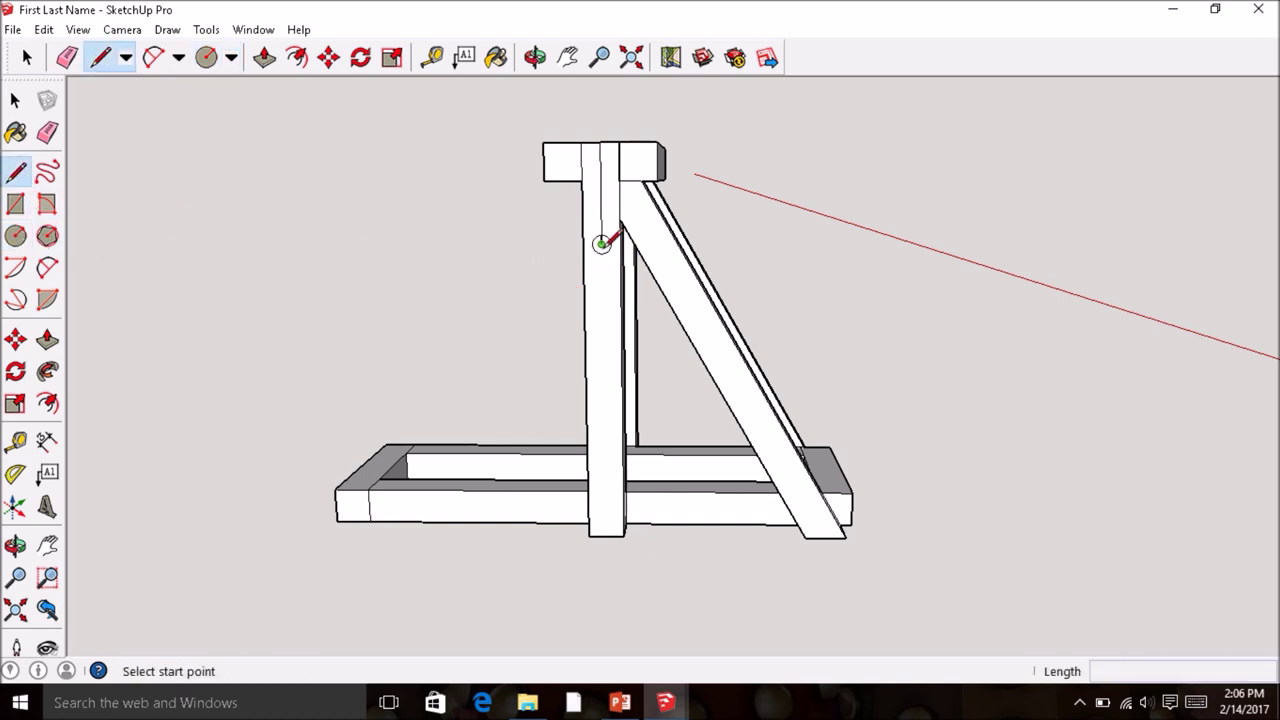
pyautogui.click(601, 244)
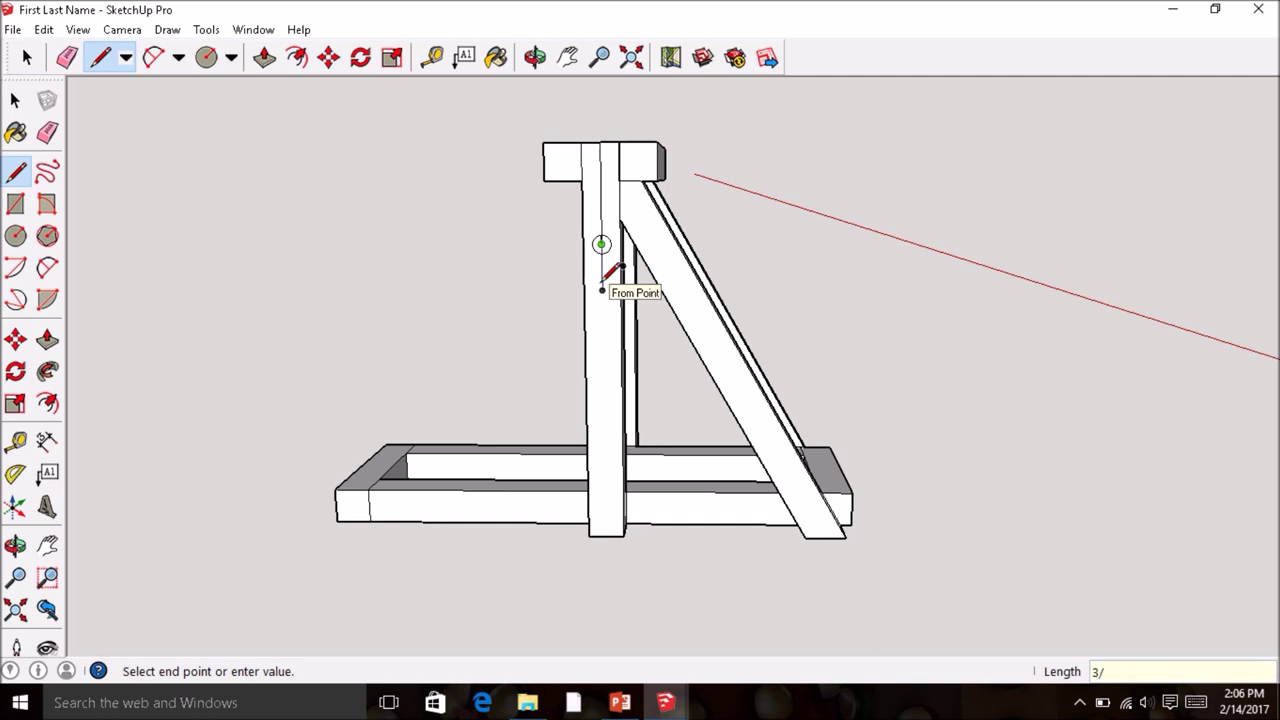
pyautogui.click(15, 235)
pyautogui.click(601, 281)
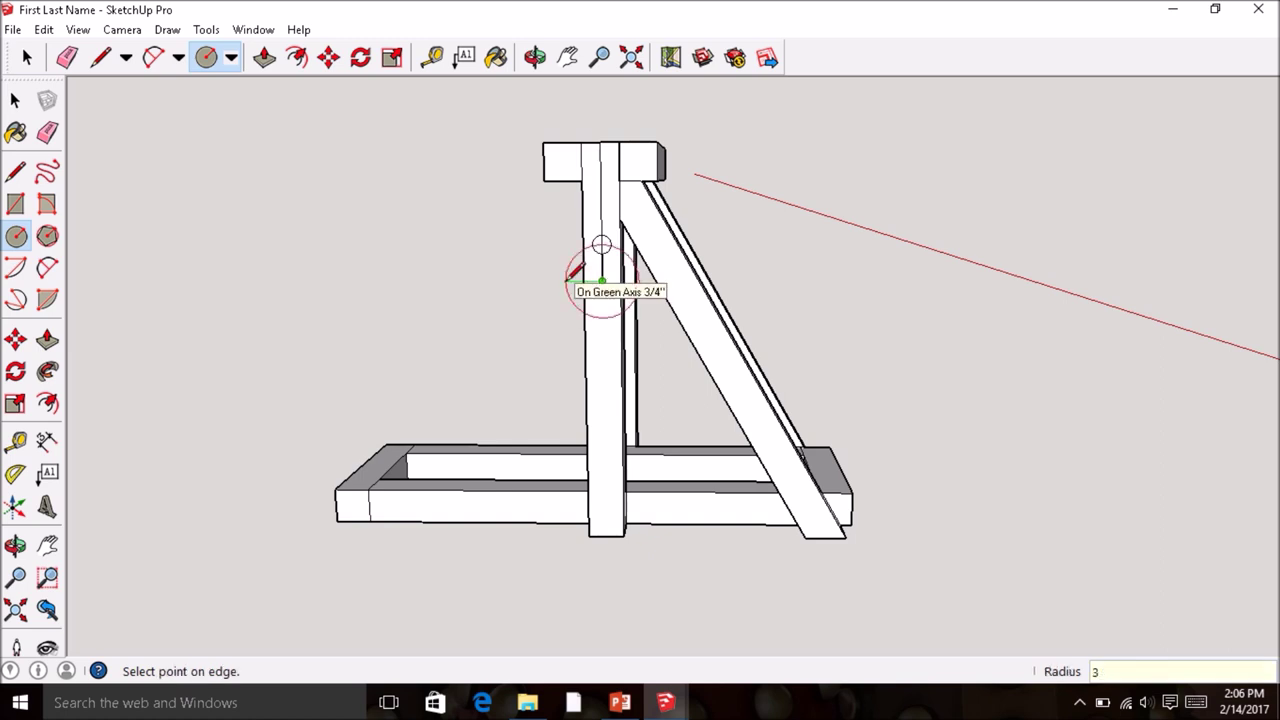
pyautogui.write('3/16')
pyautogui.press('Return')
# - Add the third and fourth 3/16" circles, 3/4" apart, below the second
pyautogui.click(15, 172)
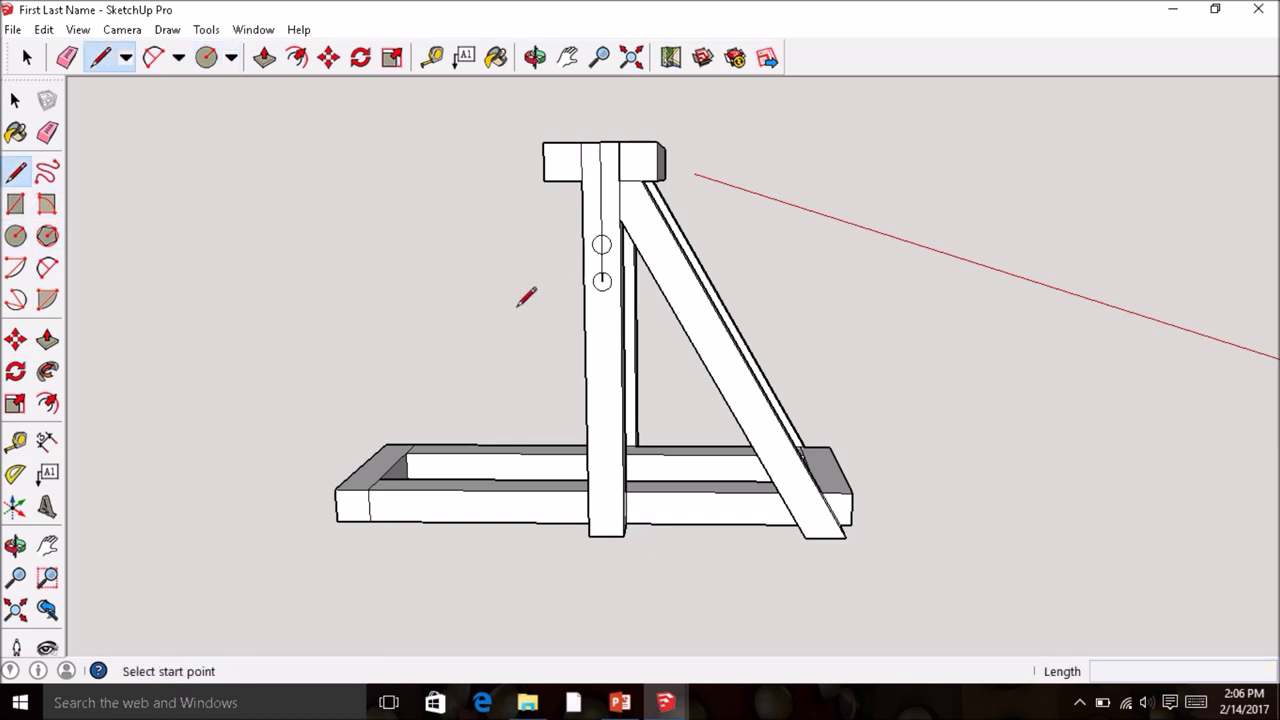
pyautogui.click(601, 281)
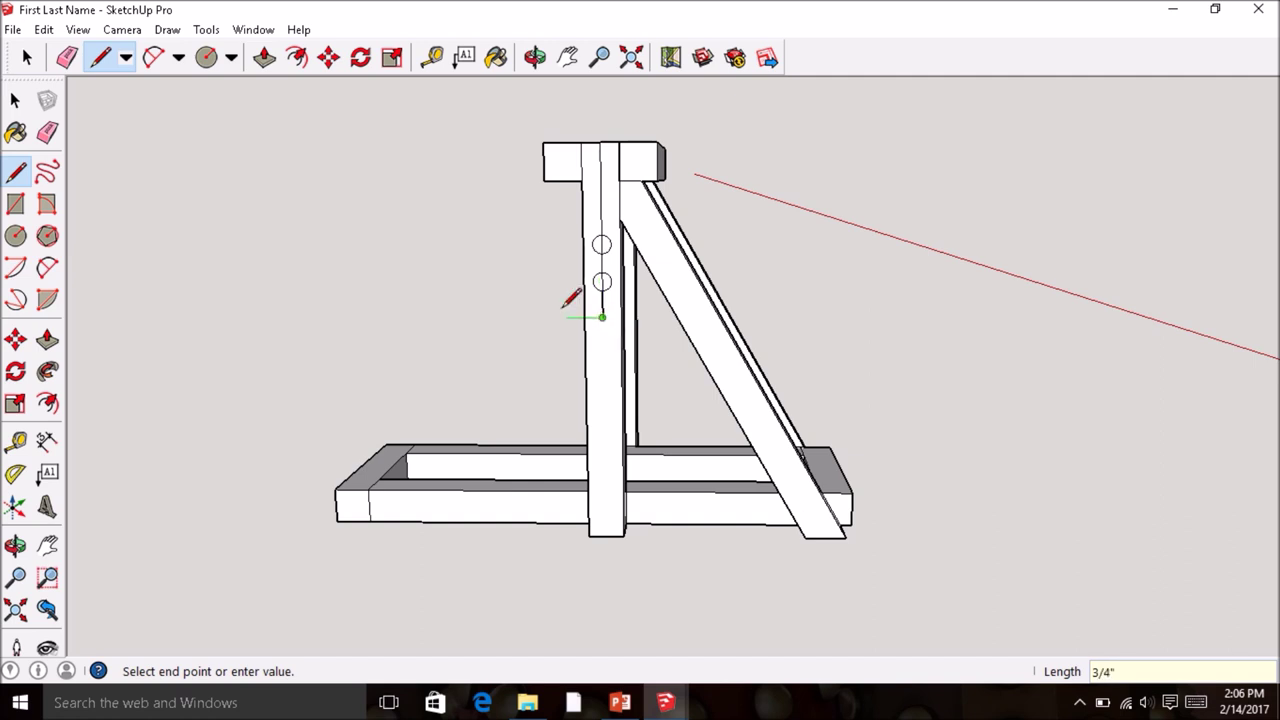
pyautogui.click(16, 235)
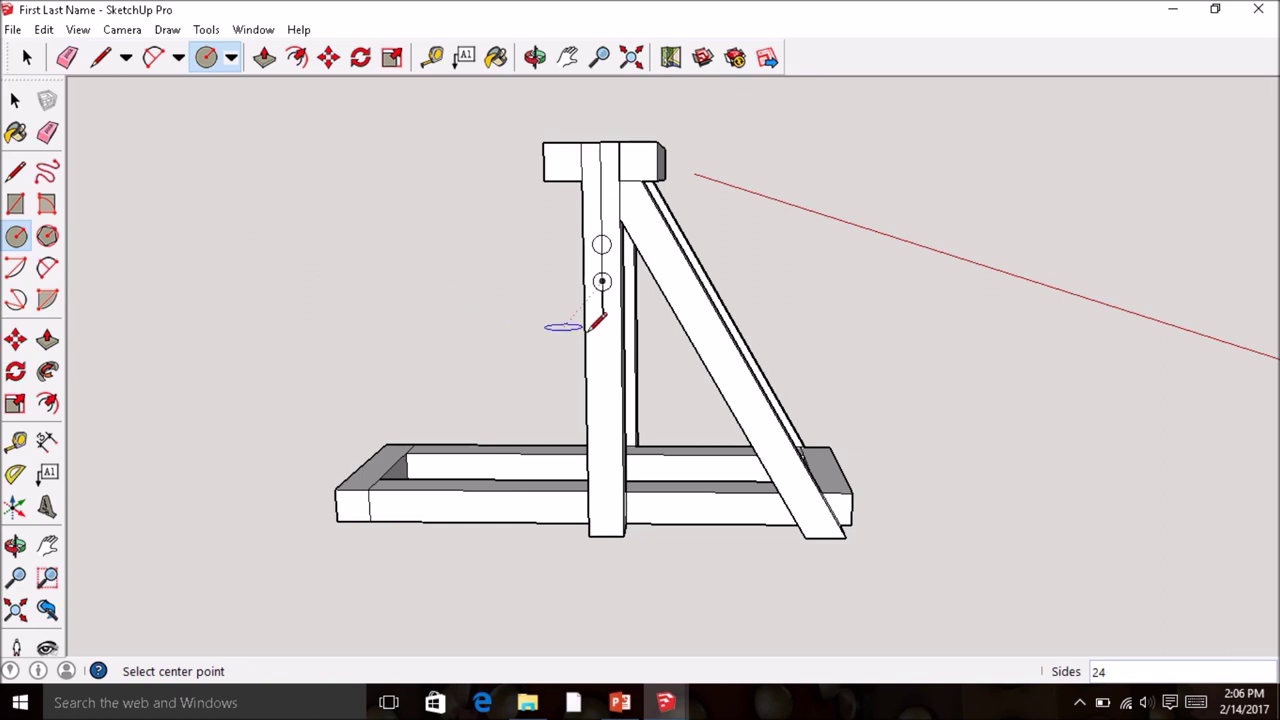
pyautogui.click(601, 317)
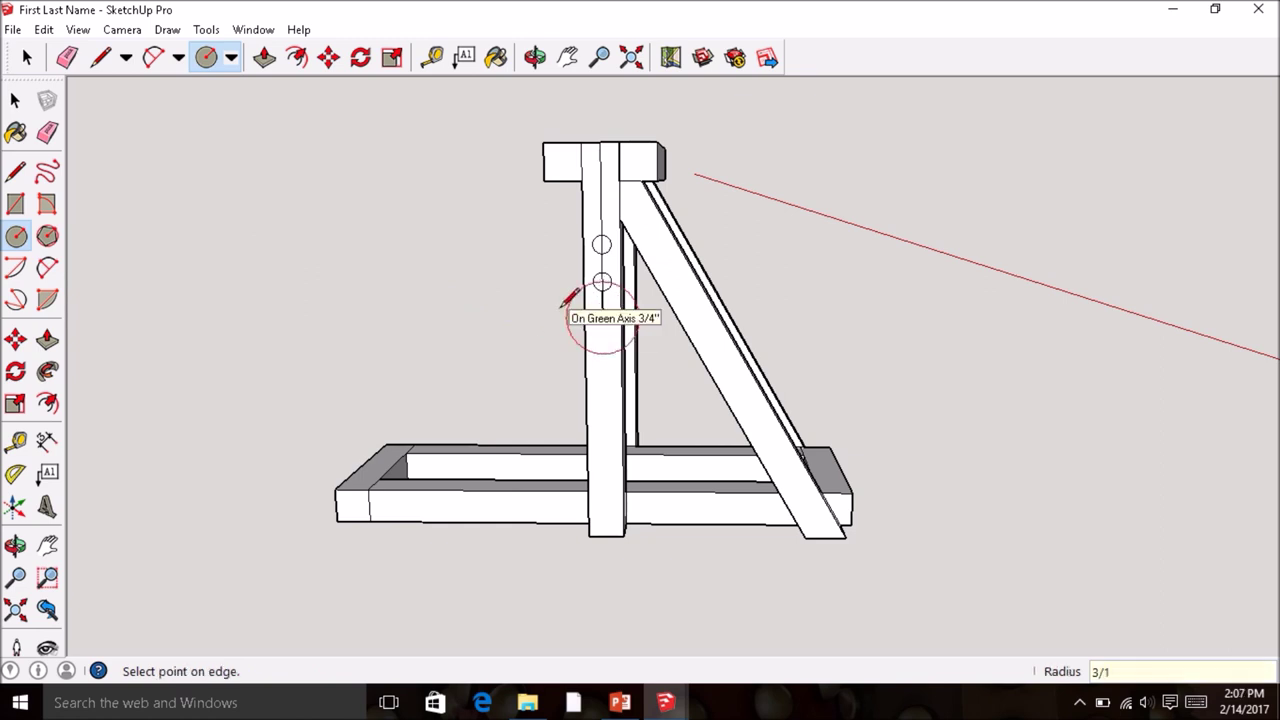
pyautogui.press('Return')
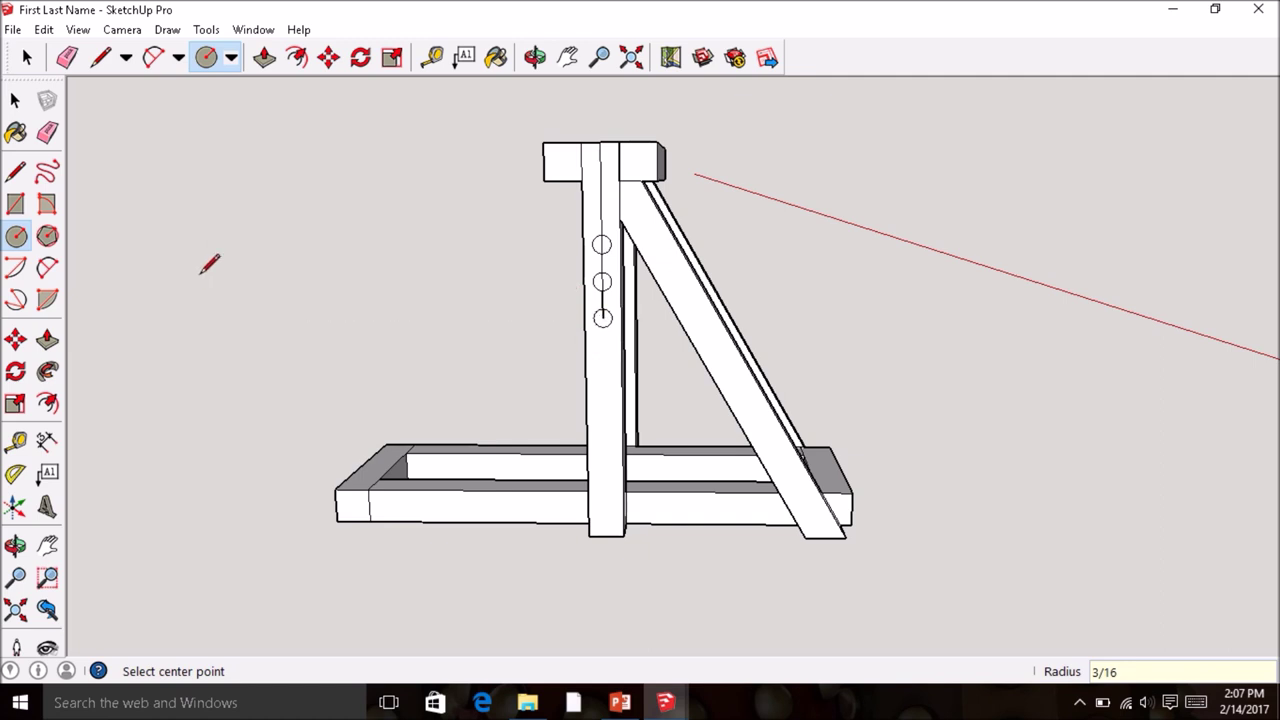
pyautogui.click(16, 172)
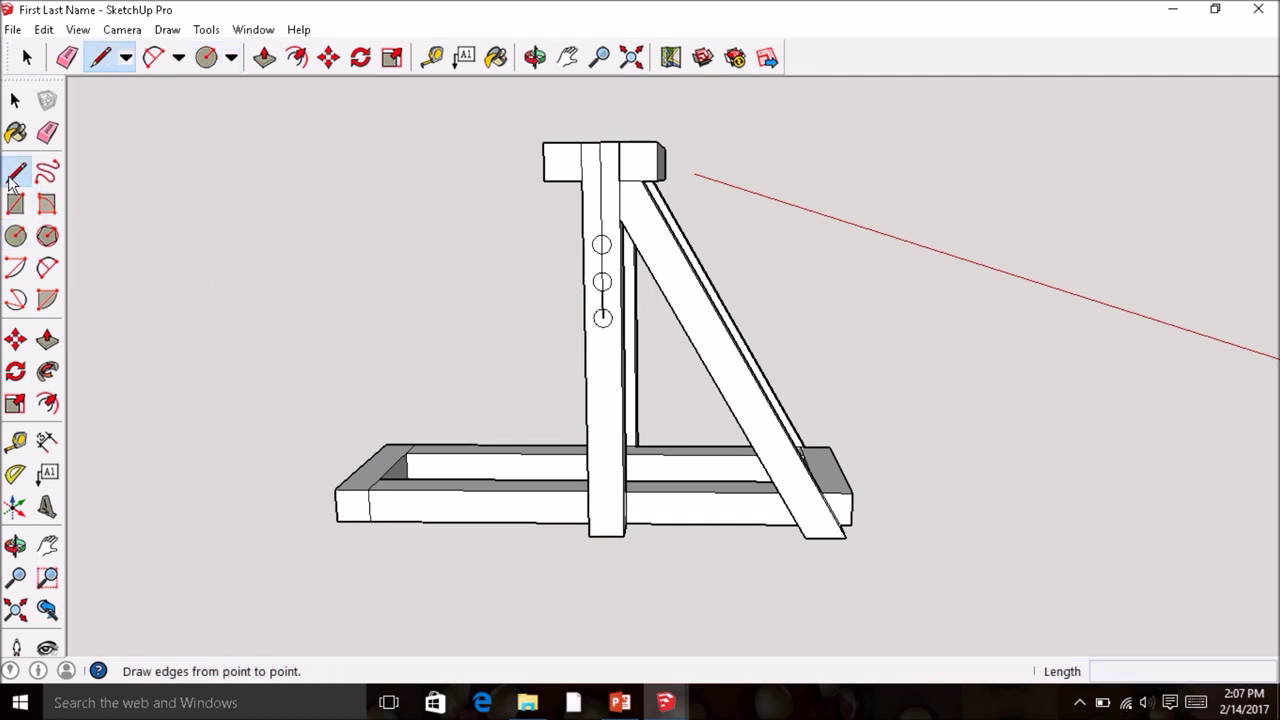
pyautogui.click(602, 318)
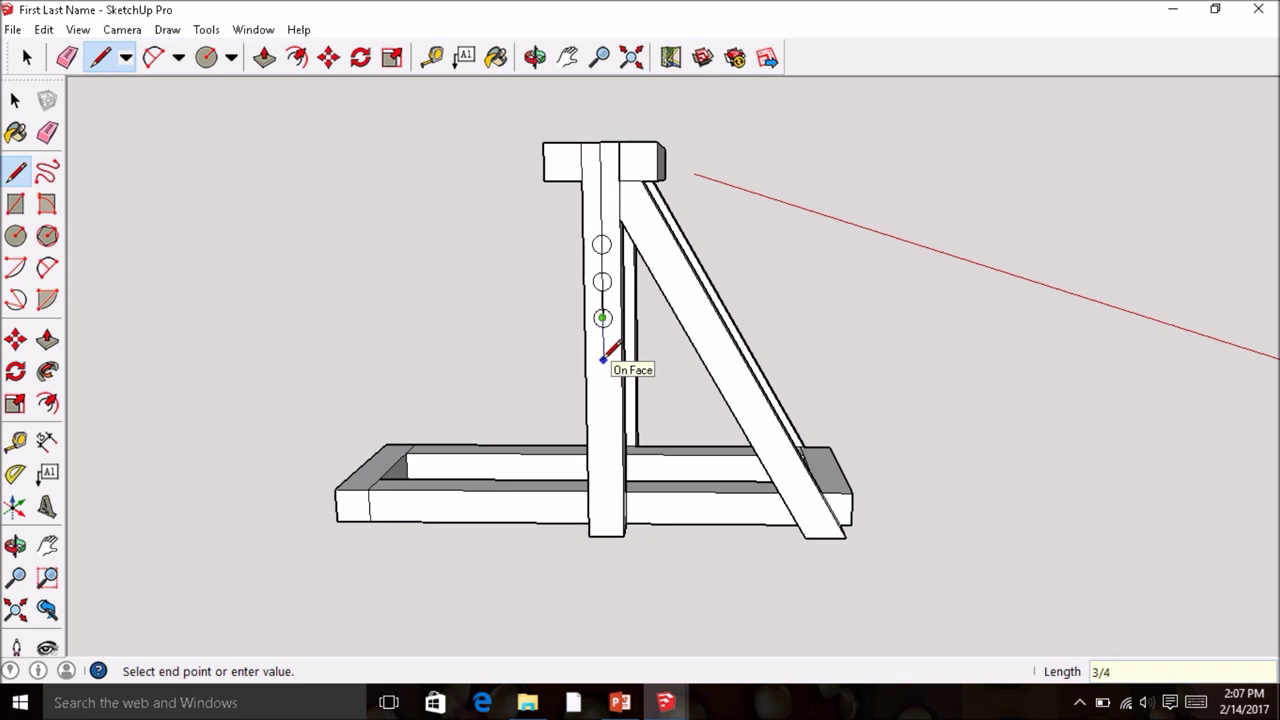
pyautogui.click(603, 353)
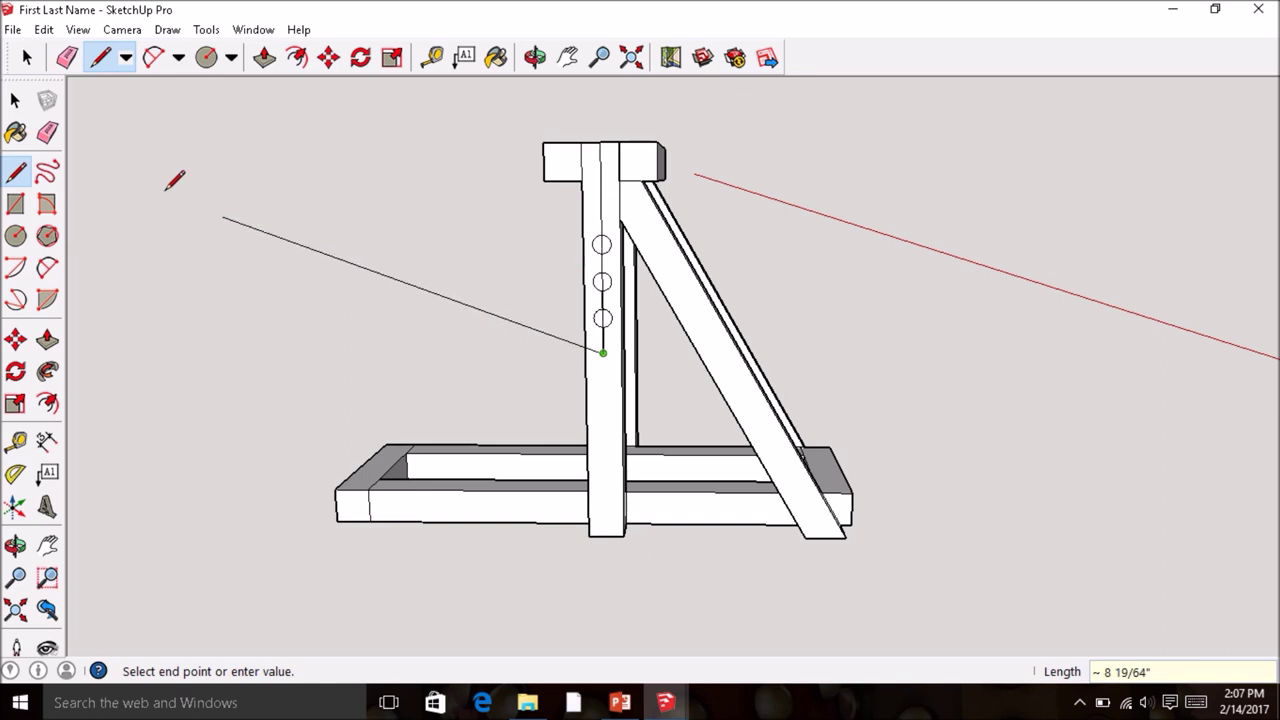
pyautogui.click(15, 235)
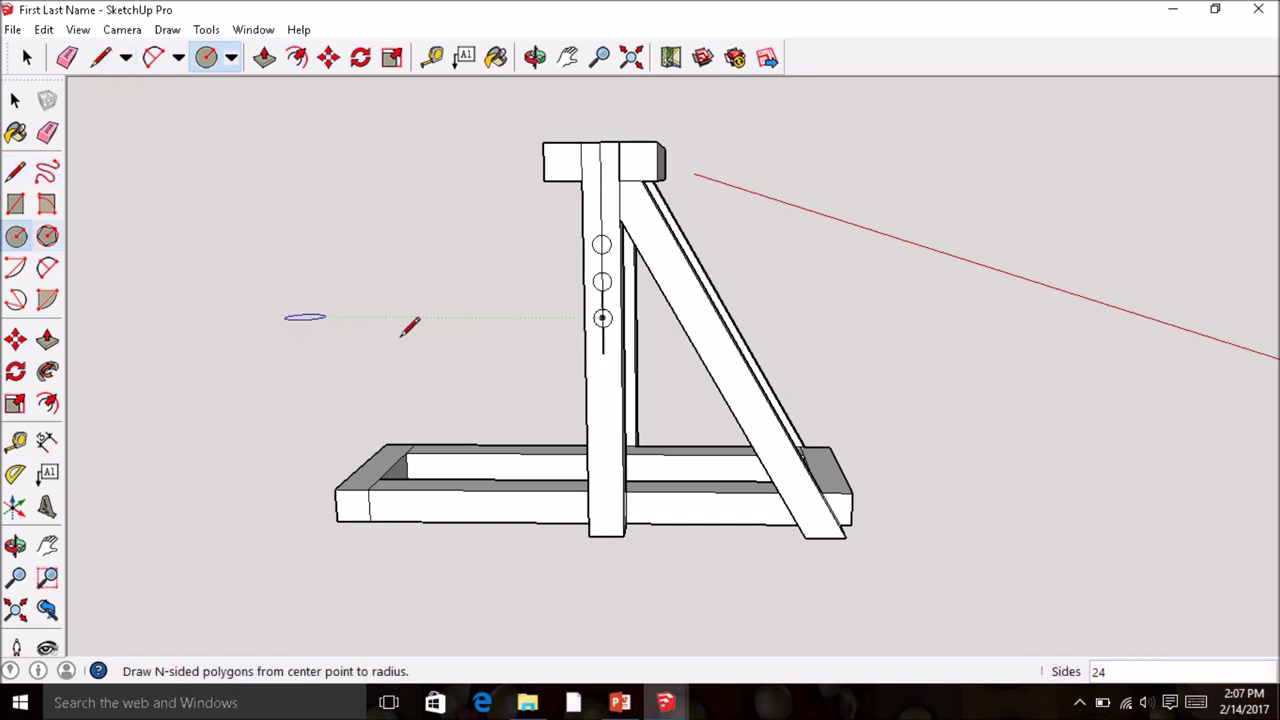
pyautogui.click(602, 356)
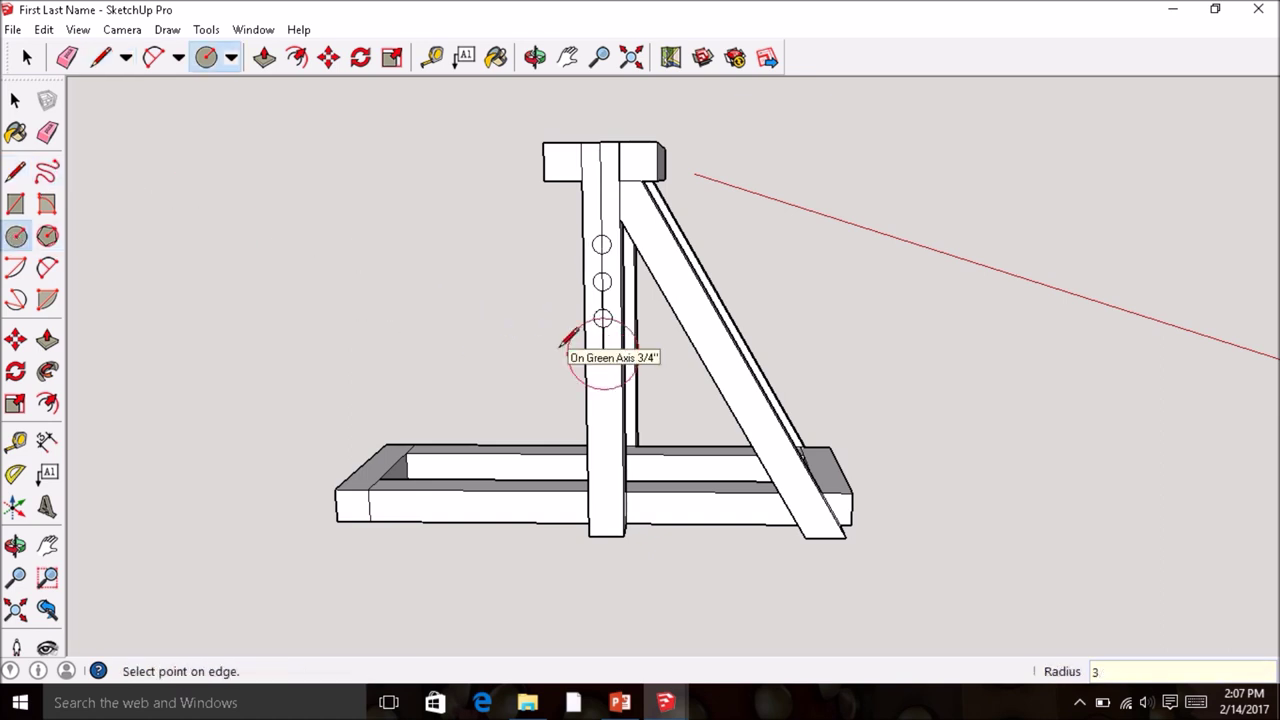
pyautogui.click(563, 340)
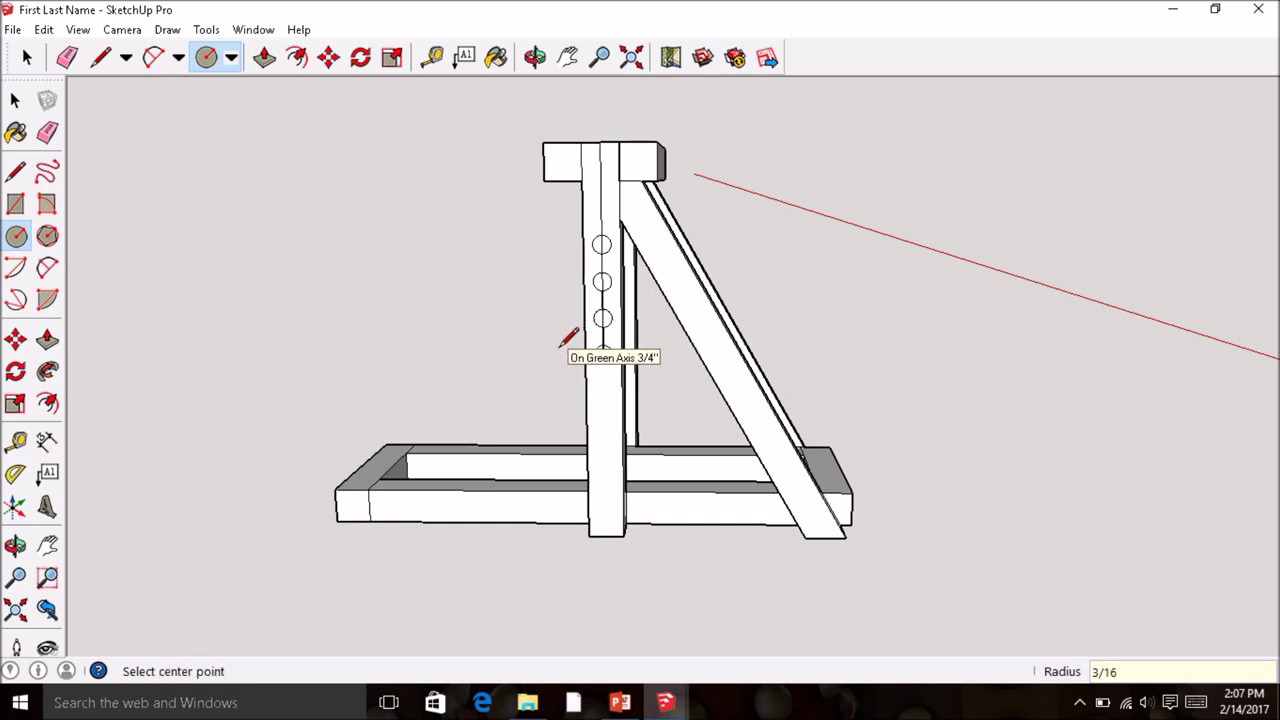
# - Draw a guide line up from the post's bottom and a 3/16" circle near the base
pyautogui.click(15, 172)
pyautogui.click(605, 534)
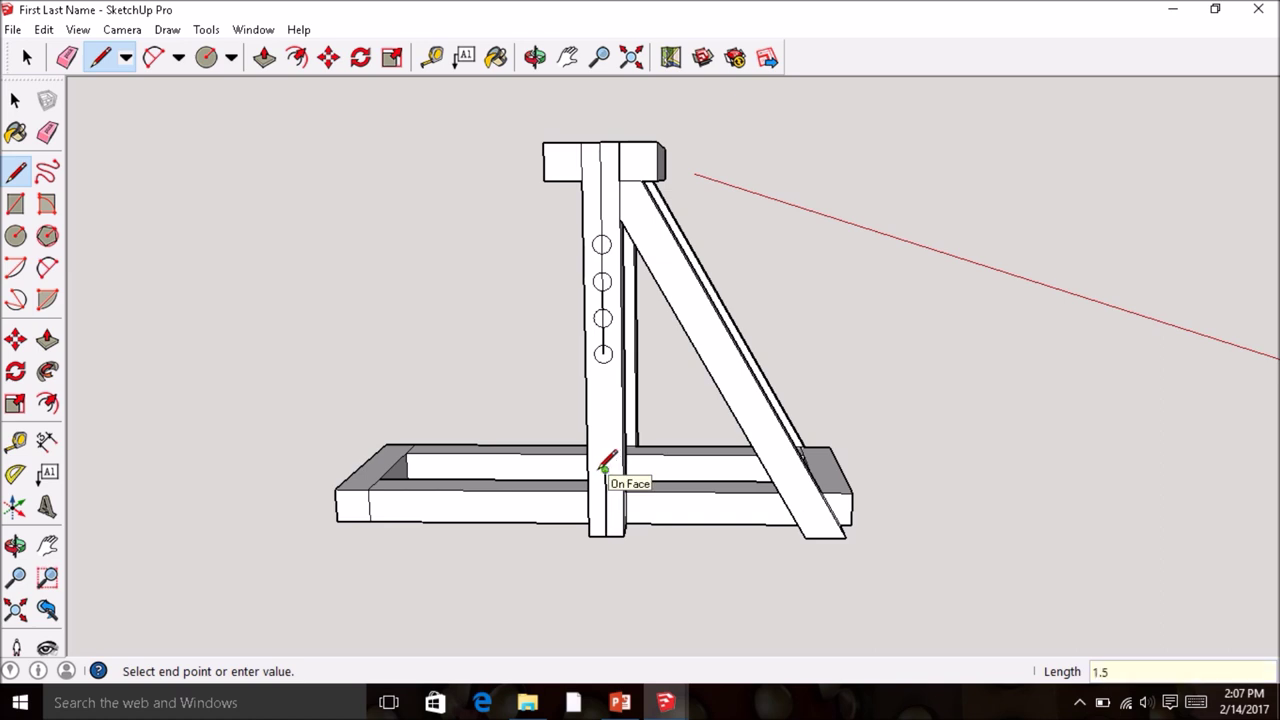
pyautogui.click(15, 235)
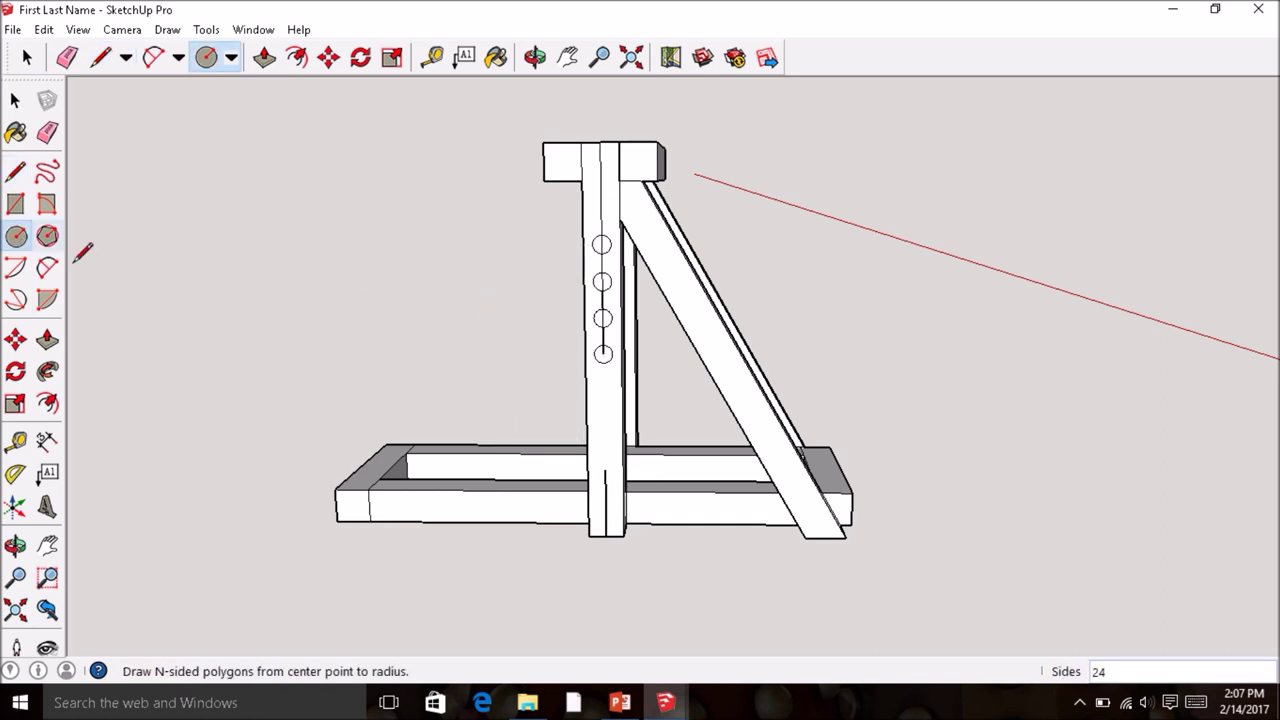
pyautogui.click(605, 469)
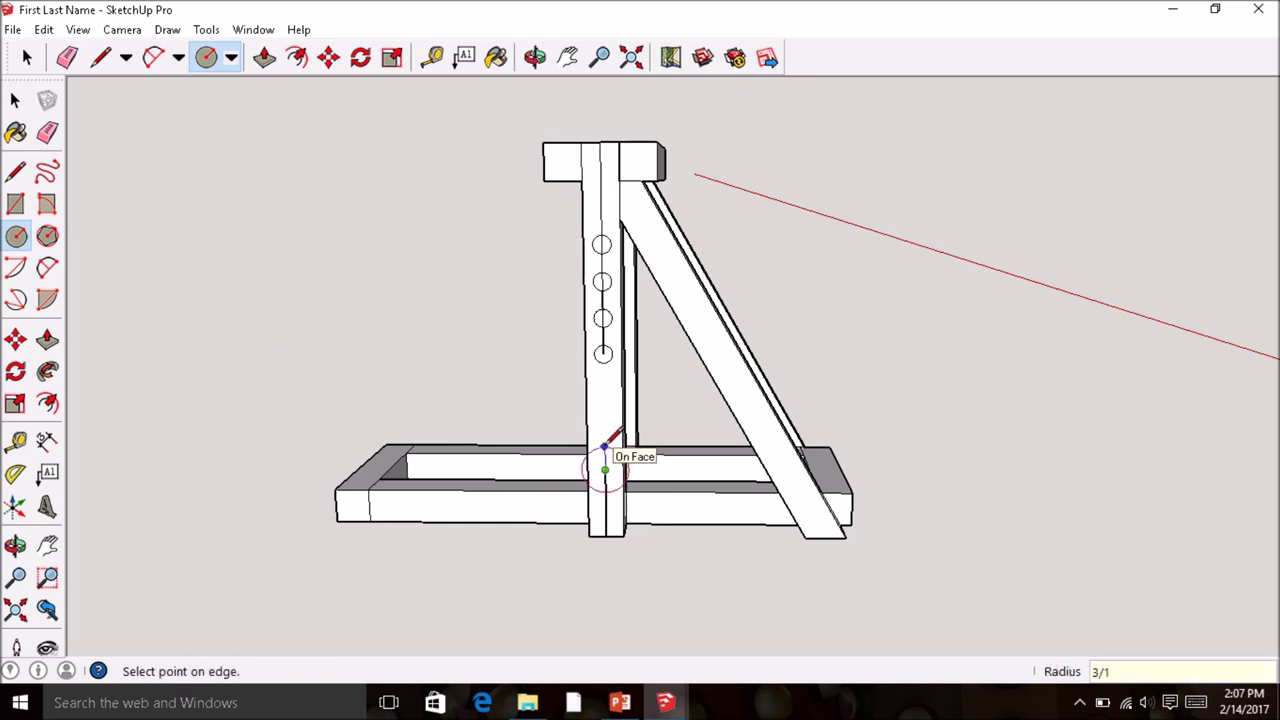
pyautogui.write('3/16')
pyautogui.press('Return')
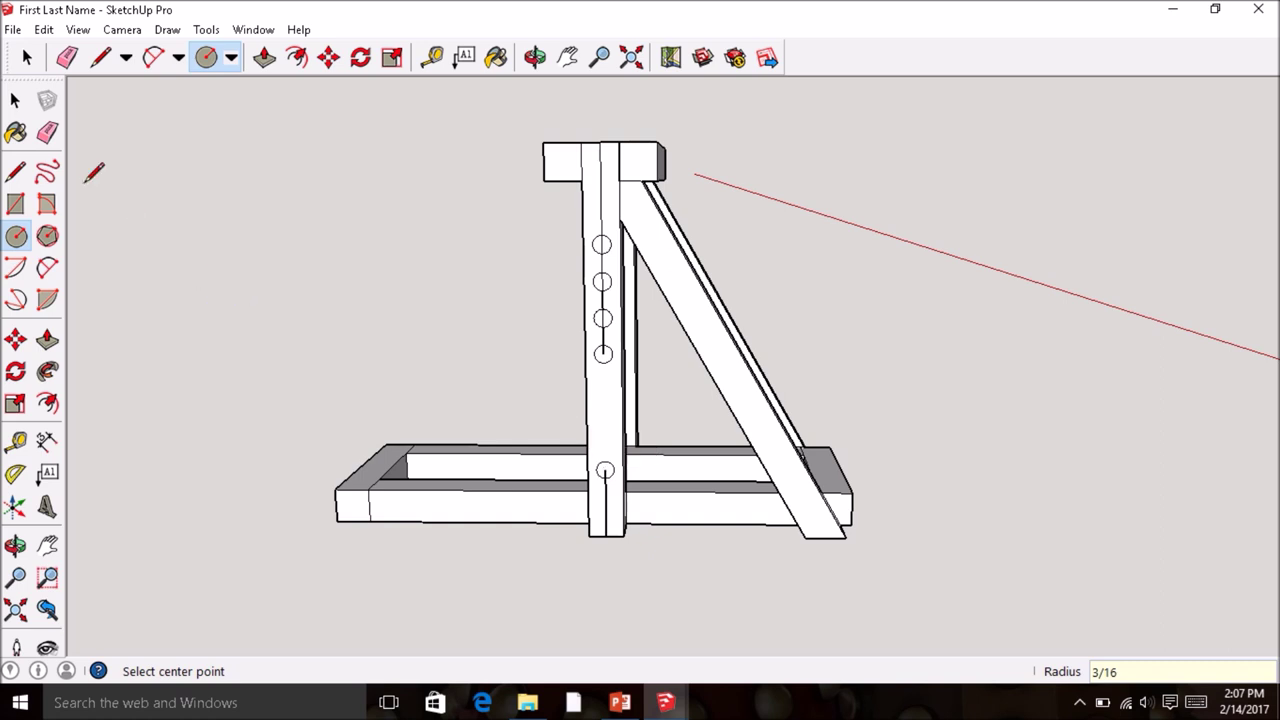
pyautogui.click(47, 132)
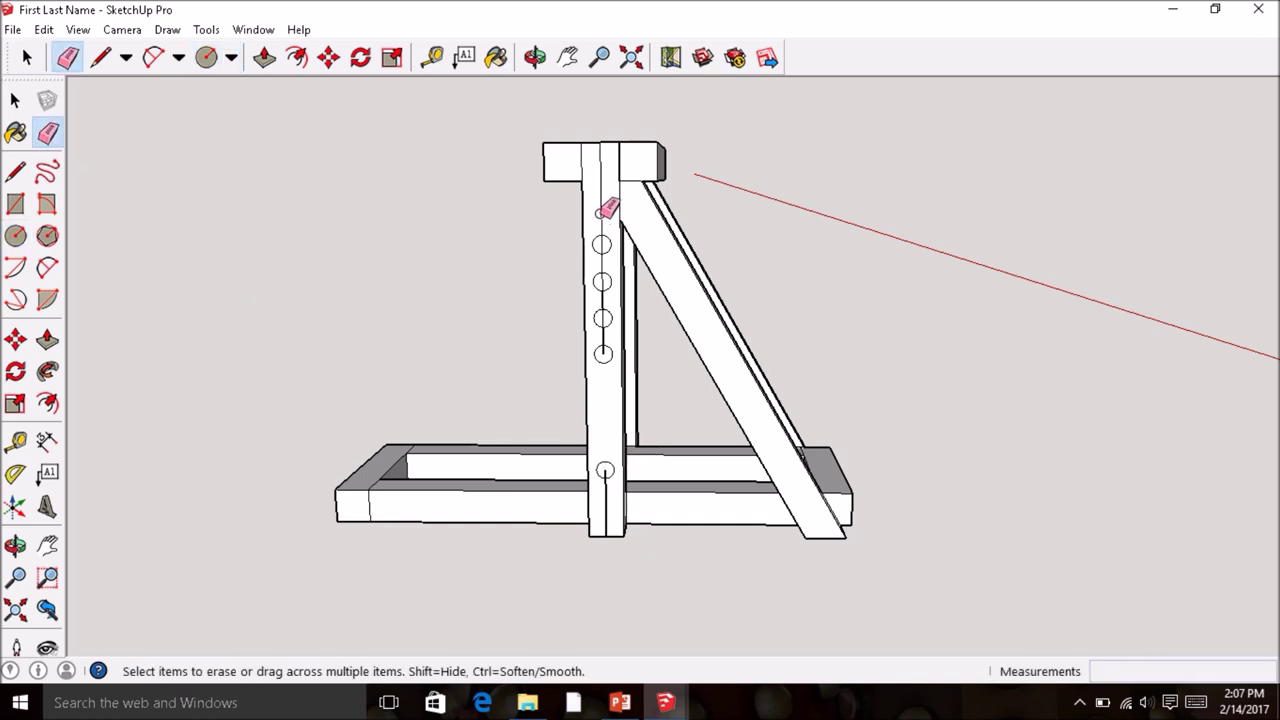
# - Erase the guide line segments between and inside the front post's five circles
pyautogui.click(604, 262)
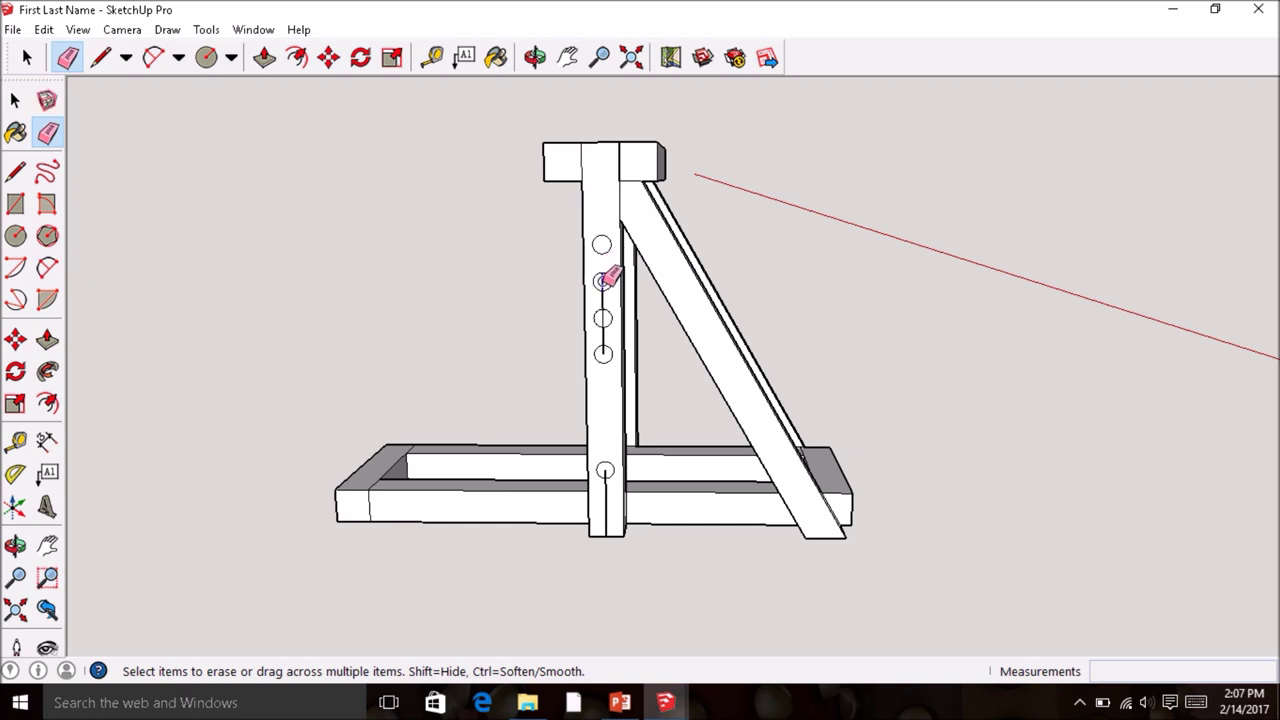
pyautogui.click(603, 299)
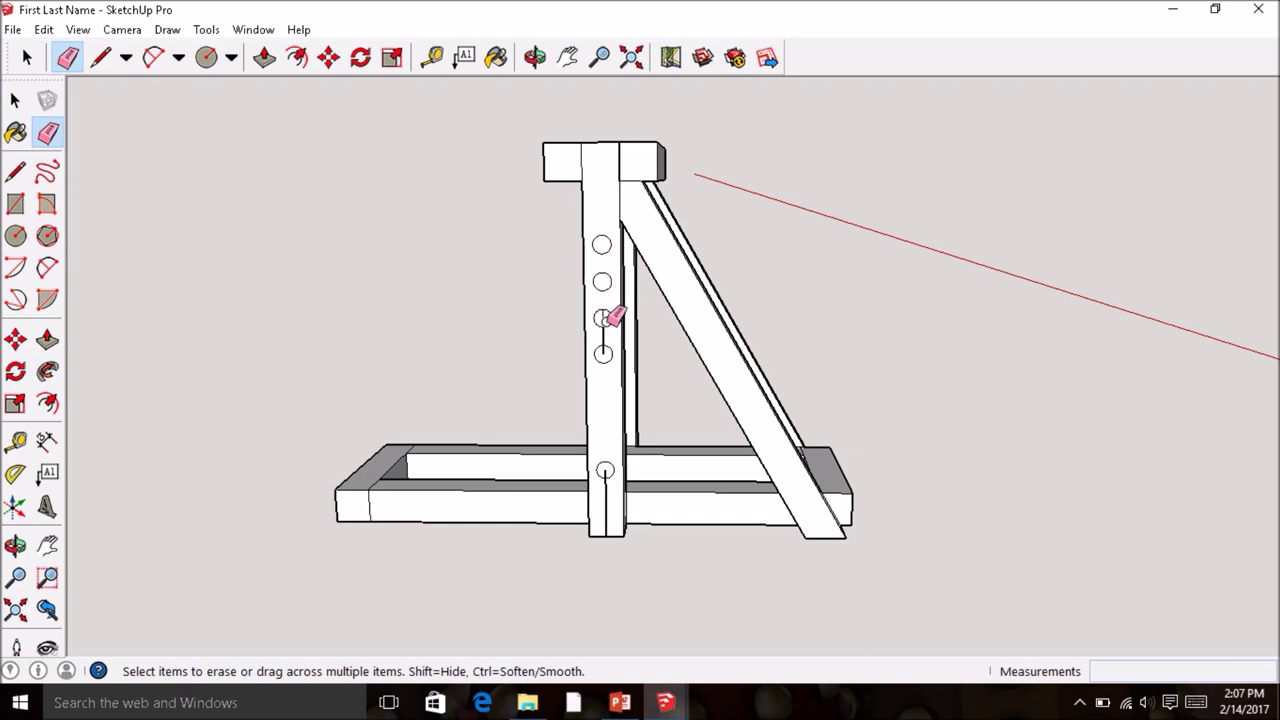
pyautogui.click(604, 322)
pyautogui.click(603, 352)
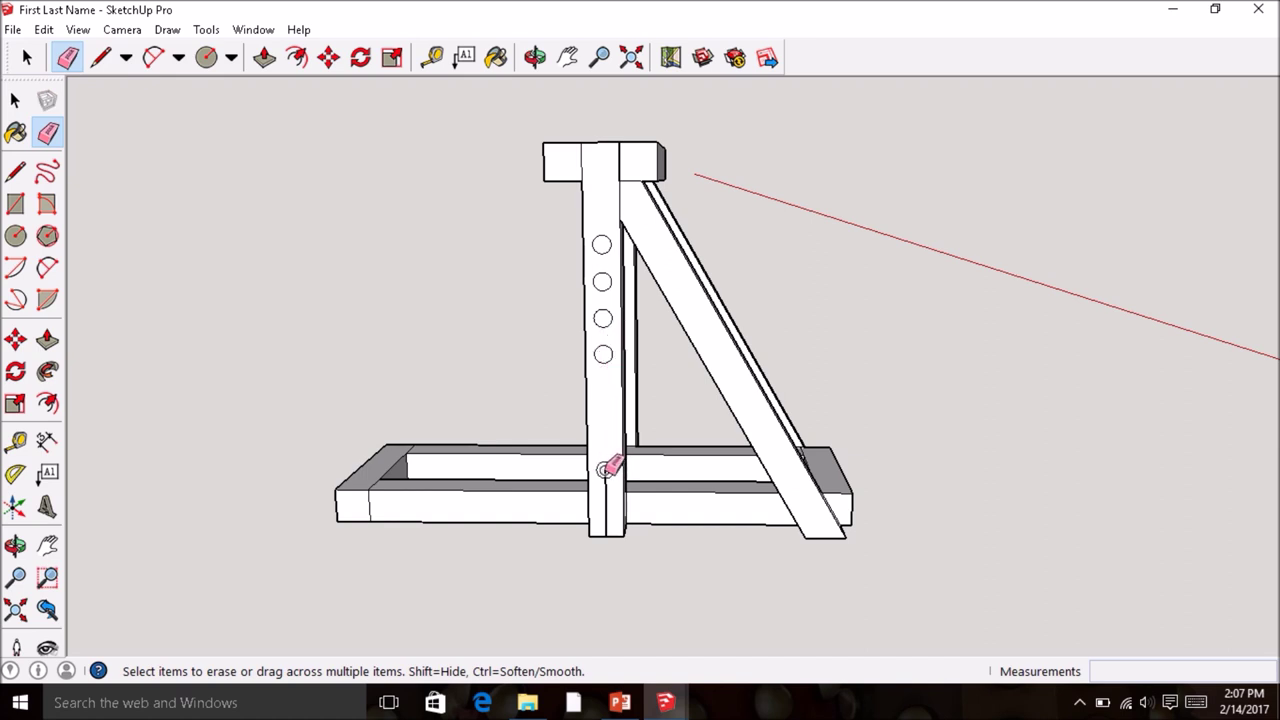
pyautogui.click(606, 480)
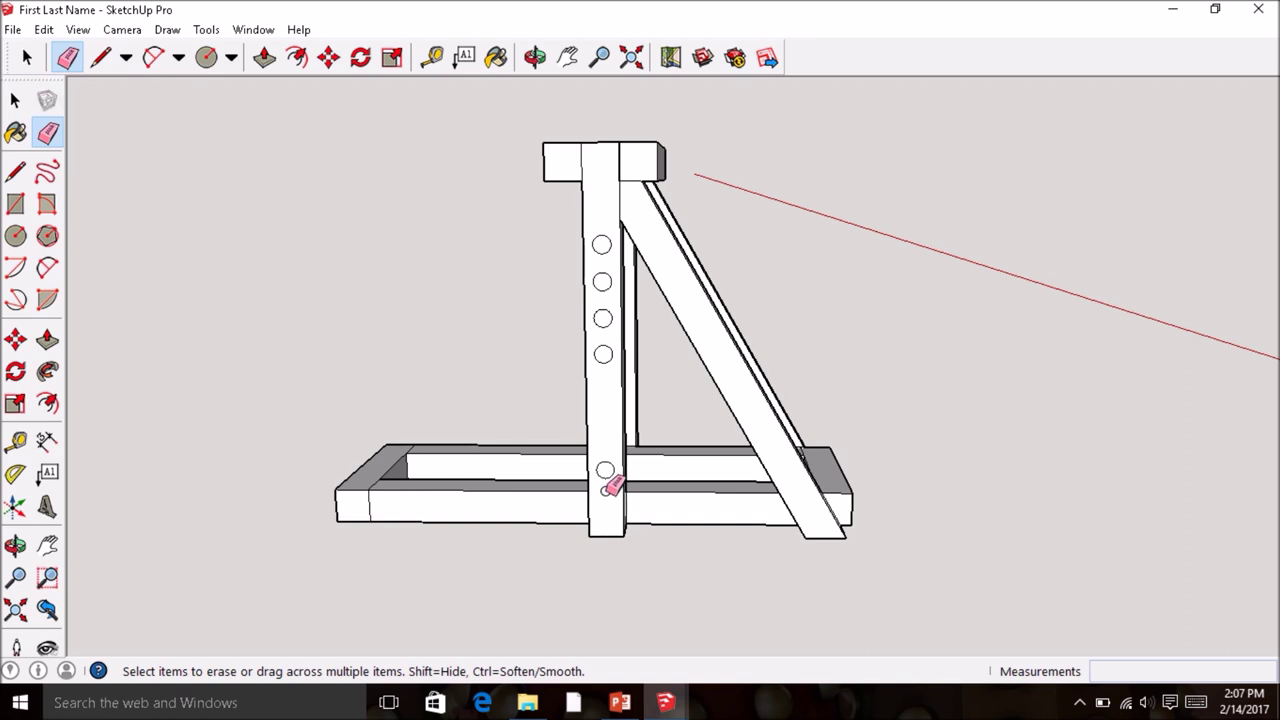
pyautogui.moveTo(555, 432); pyautogui.dragTo(677, 443, button='middle')
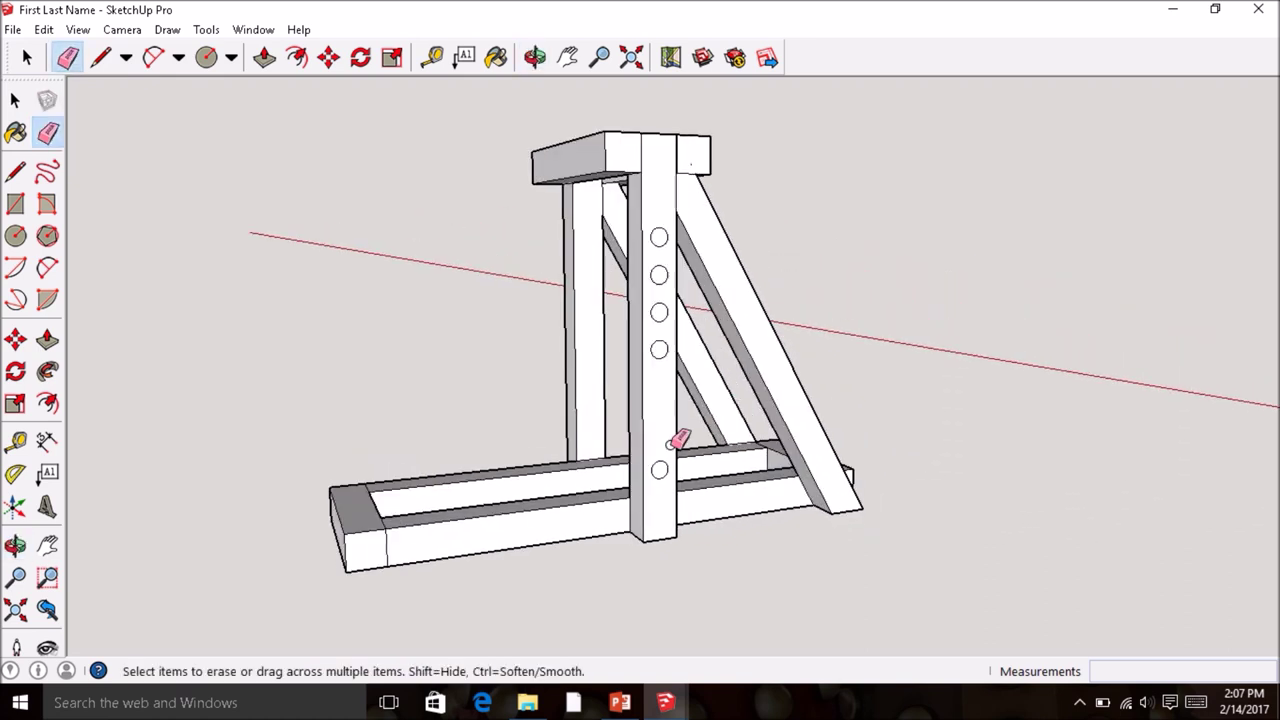
# - Push/pull all five front-post circles 3/4" into the wood, working from bottom to top
pyautogui.scroll(3, 677, 443)
pyautogui.scroll(1, 678, 440)
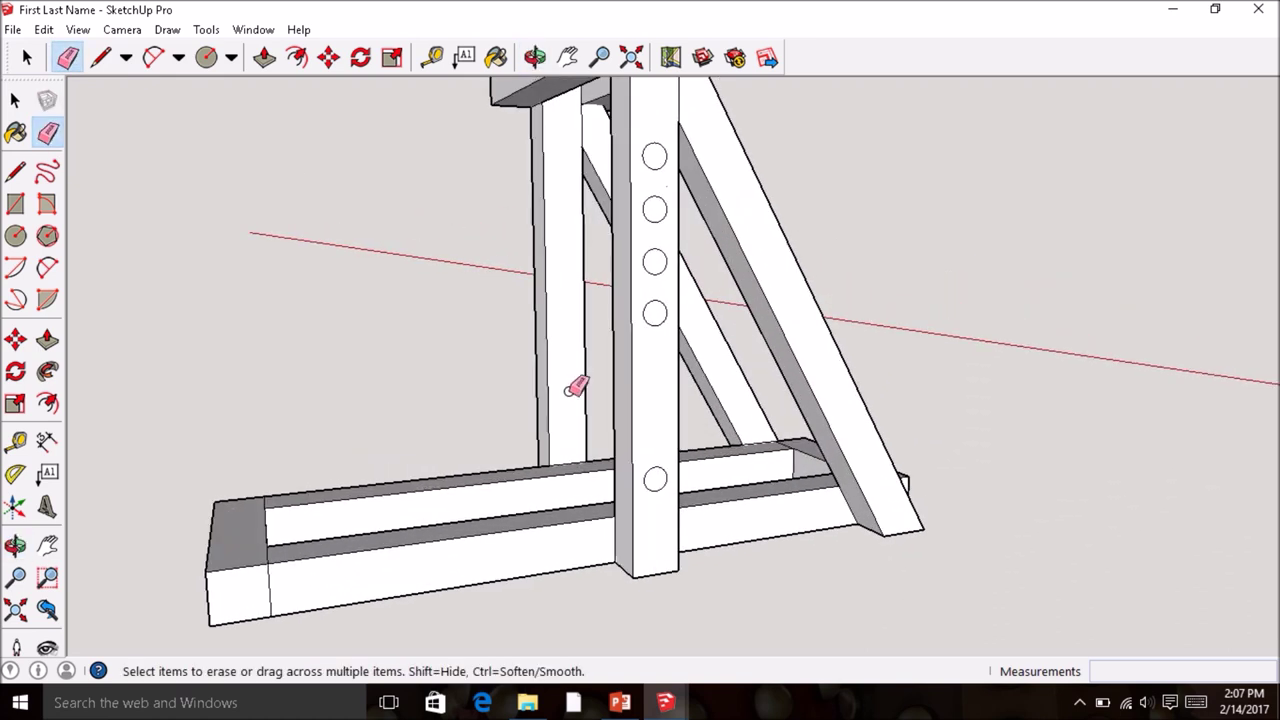
pyautogui.click(48, 342)
pyautogui.click(654, 485)
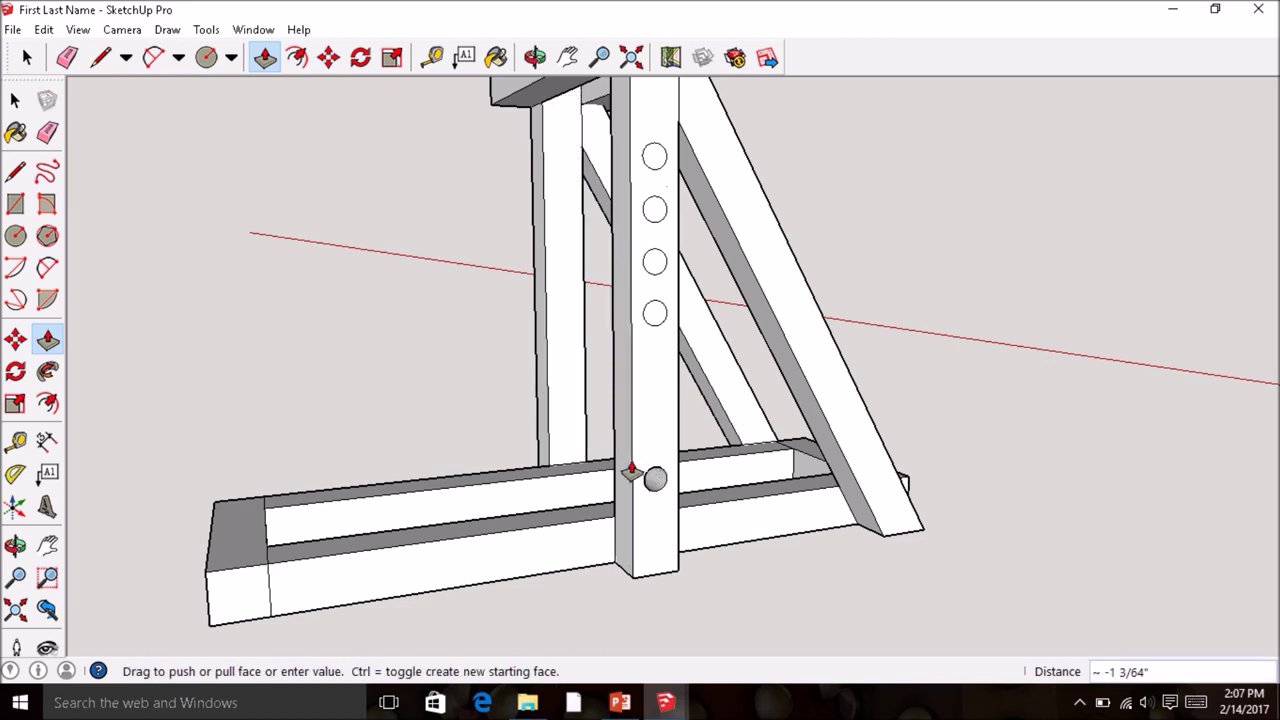
pyautogui.click(612, 432)
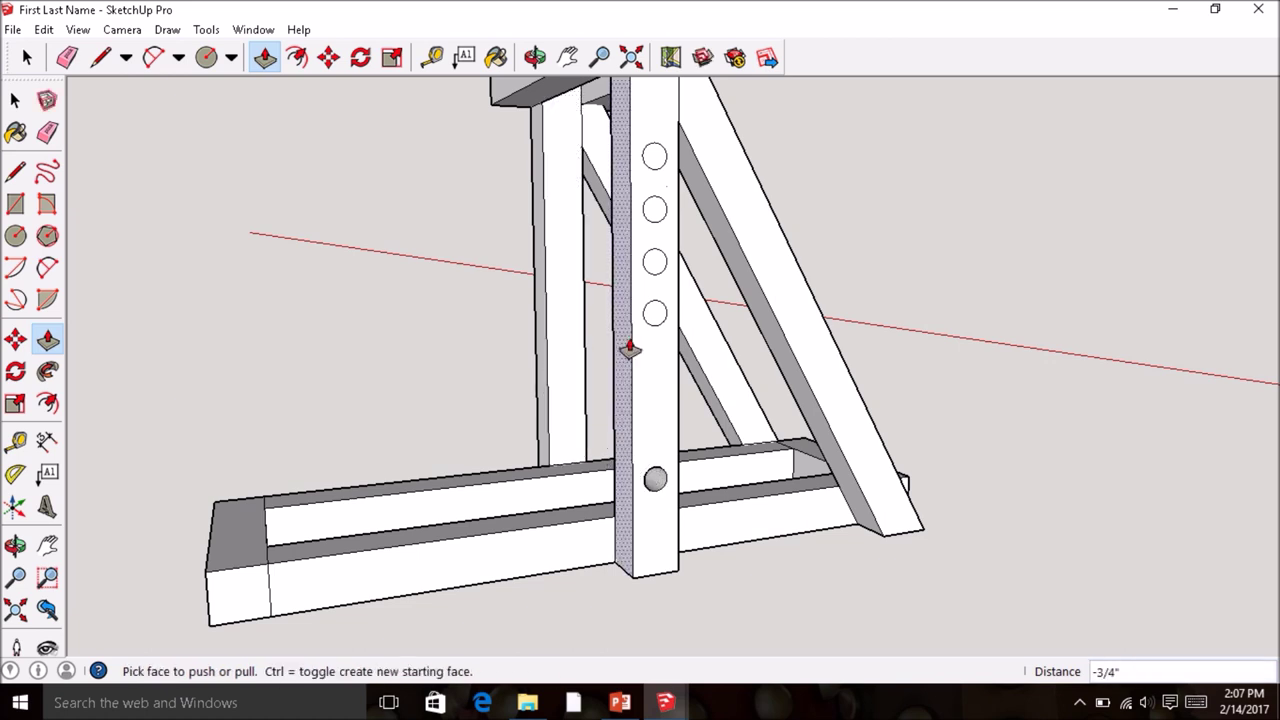
pyautogui.click(653, 316)
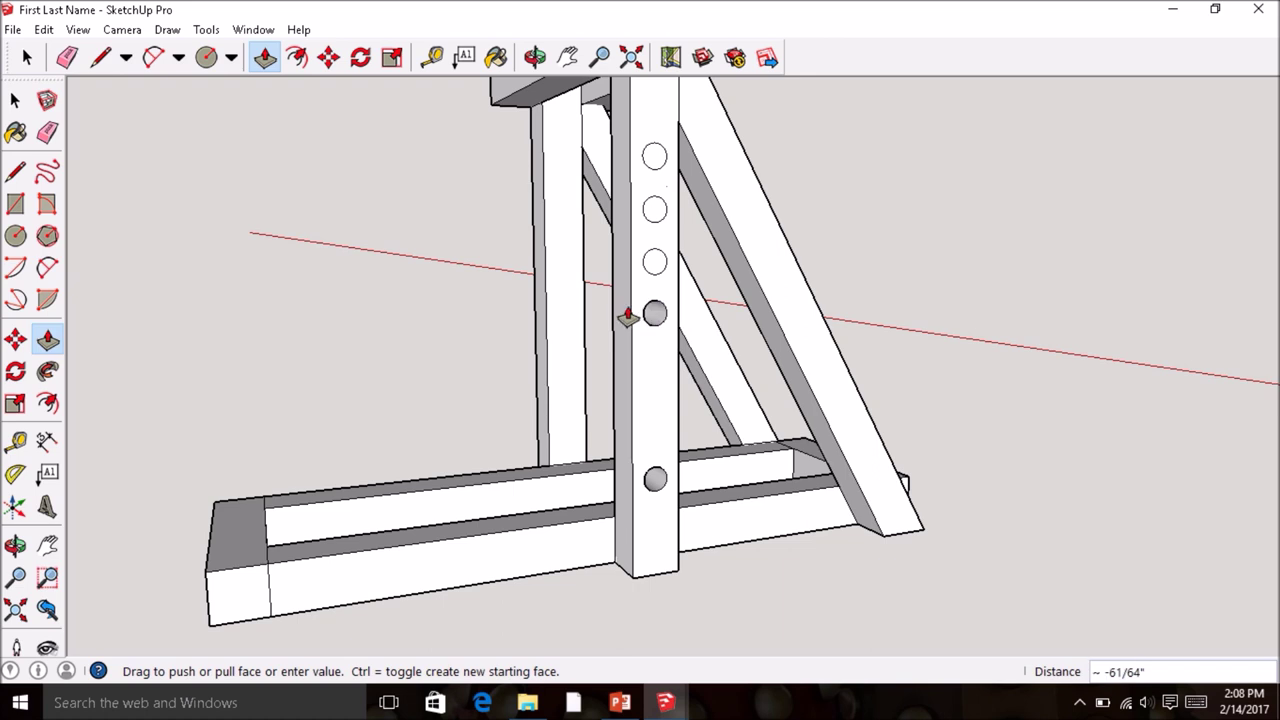
pyautogui.click(609, 289)
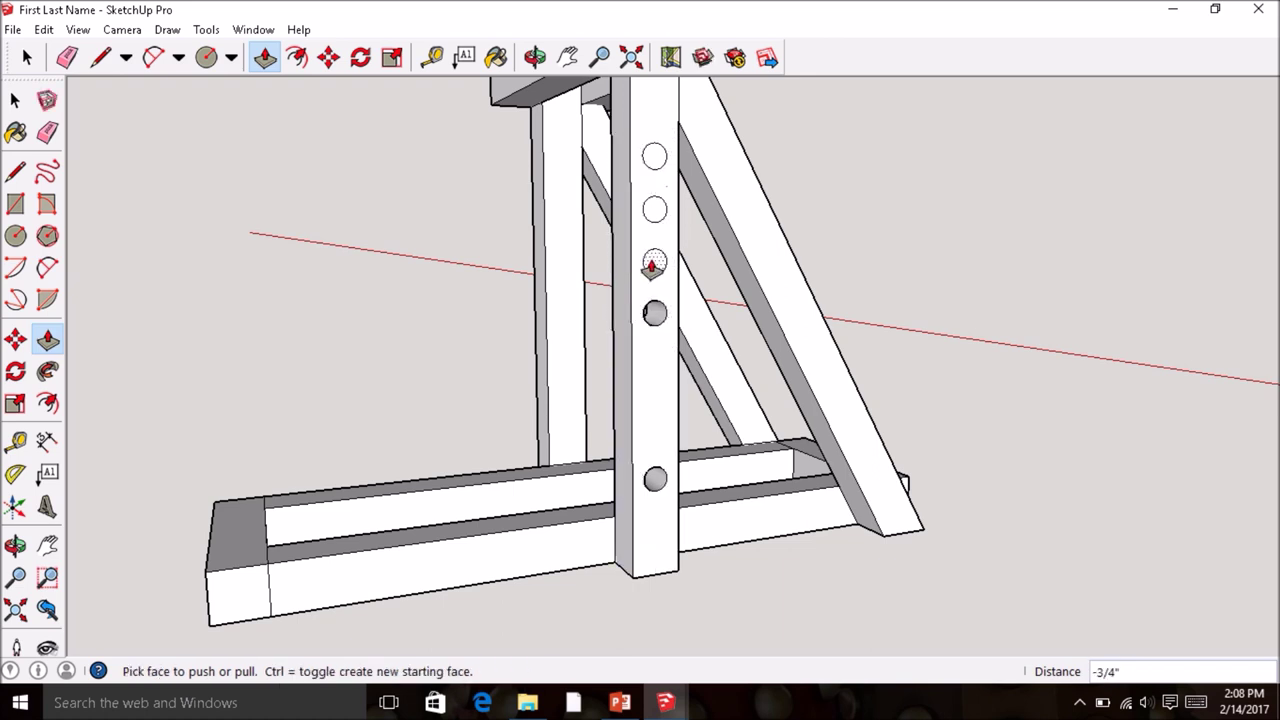
pyautogui.click(654, 262)
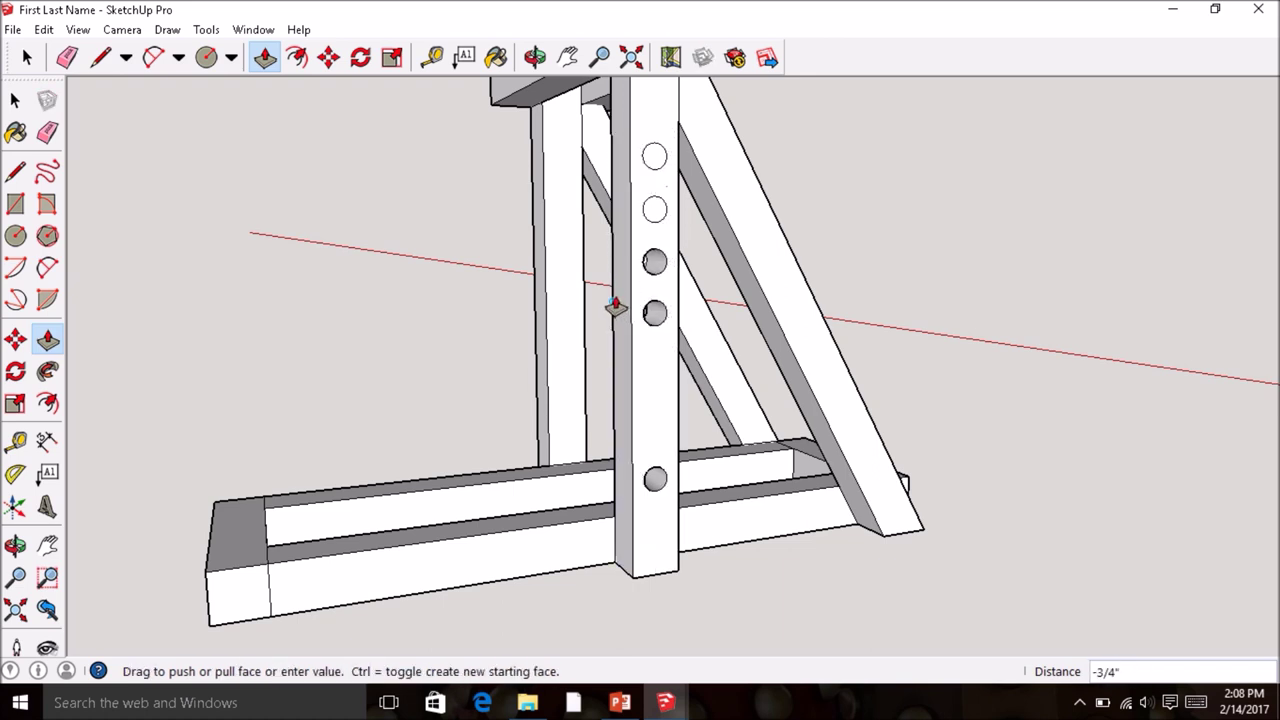
pyautogui.click(611, 283)
pyautogui.click(654, 208)
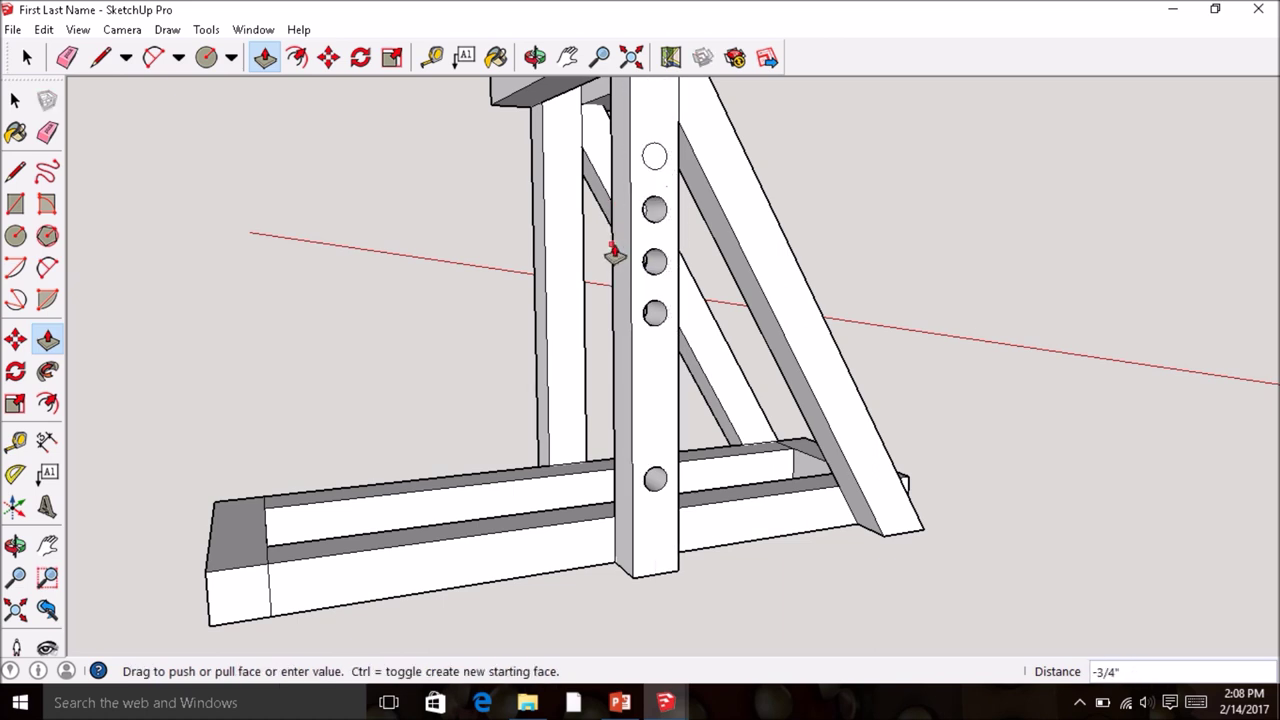
pyautogui.click(610, 250)
pyautogui.click(651, 160)
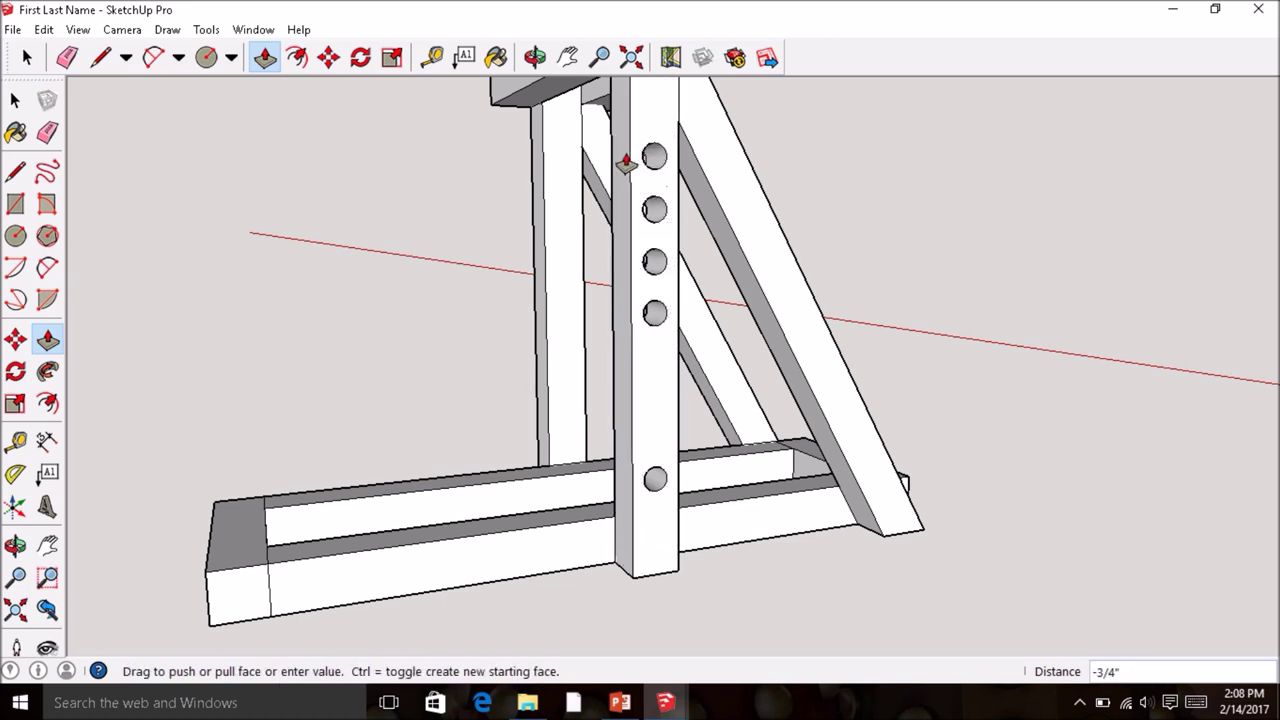
pyautogui.click(616, 158)
pyautogui.moveTo(700, 200); pyautogui.dragTo(520, 263, button='middle')
# - Orbit to the other post and push its top three circles 3/4" in
pyautogui.scroll(4, 447, 303)
pyautogui.scroll(-3, 420, 330)
pyautogui.moveTo(400, 351); pyautogui.dragTo(549, 357, button='middle')
pyautogui.scroll(4, 534, 208)
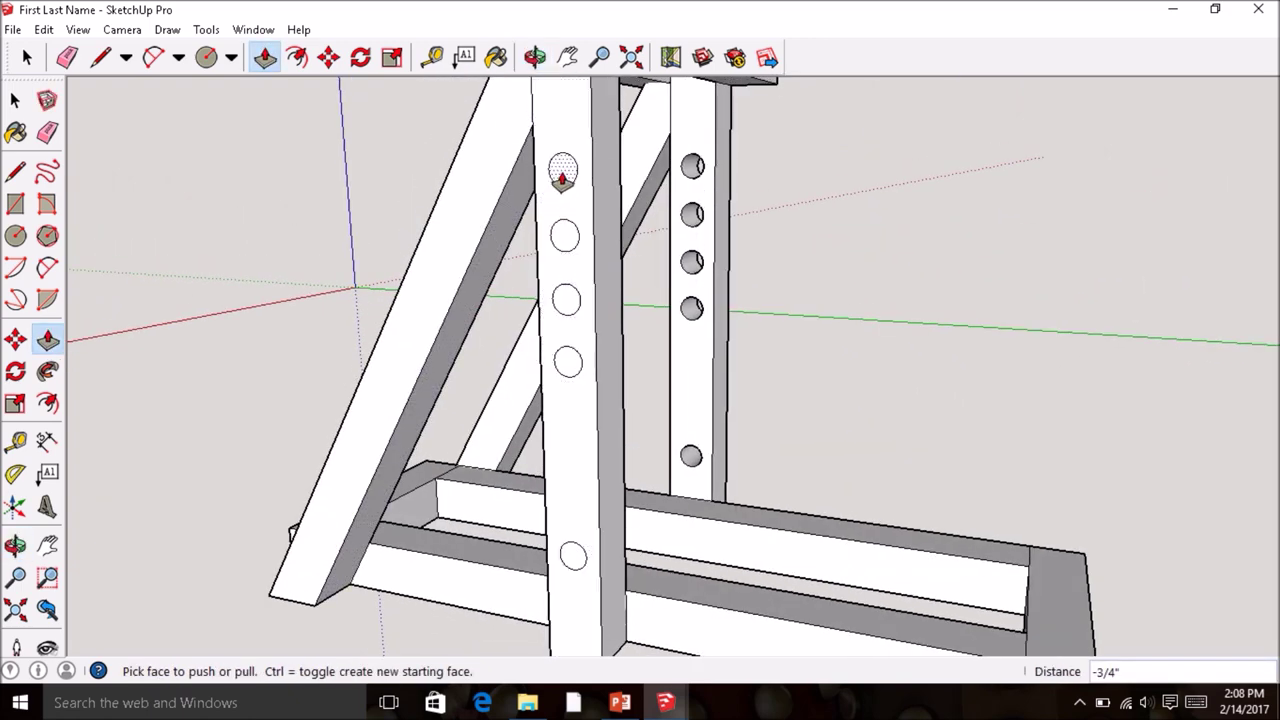
pyautogui.click(562, 171)
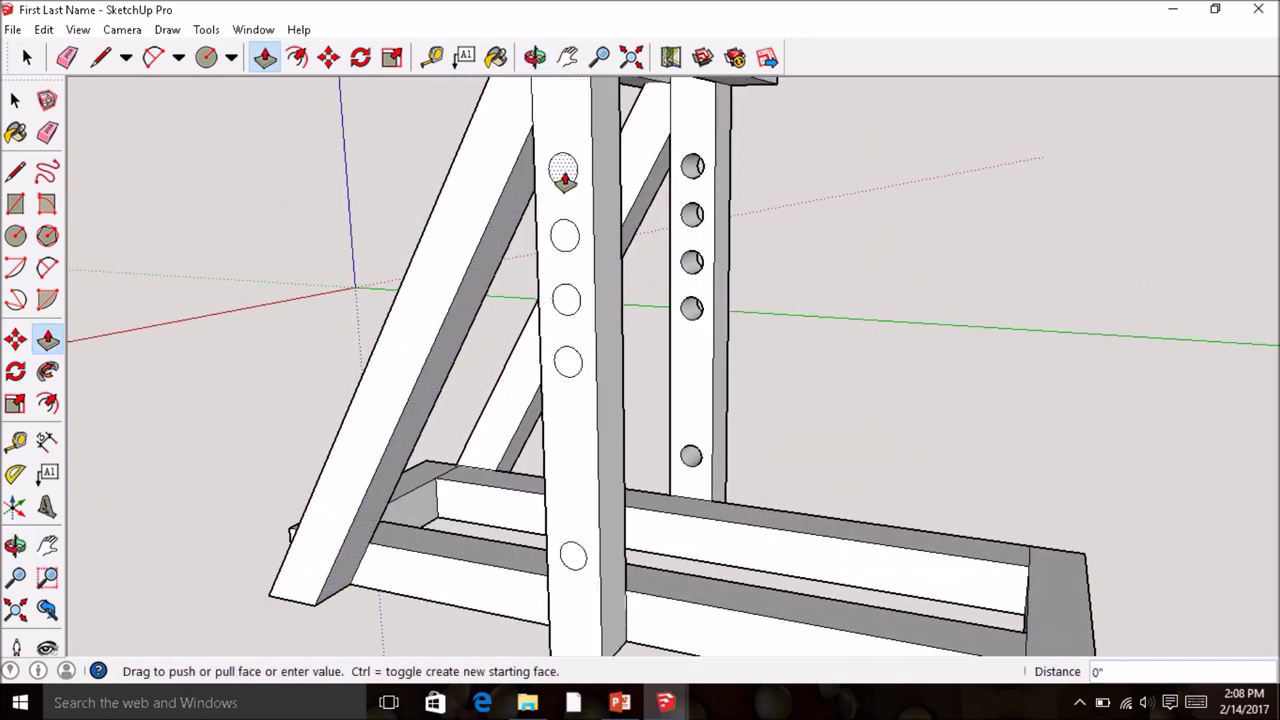
pyautogui.click(618, 196)
pyautogui.click(568, 240)
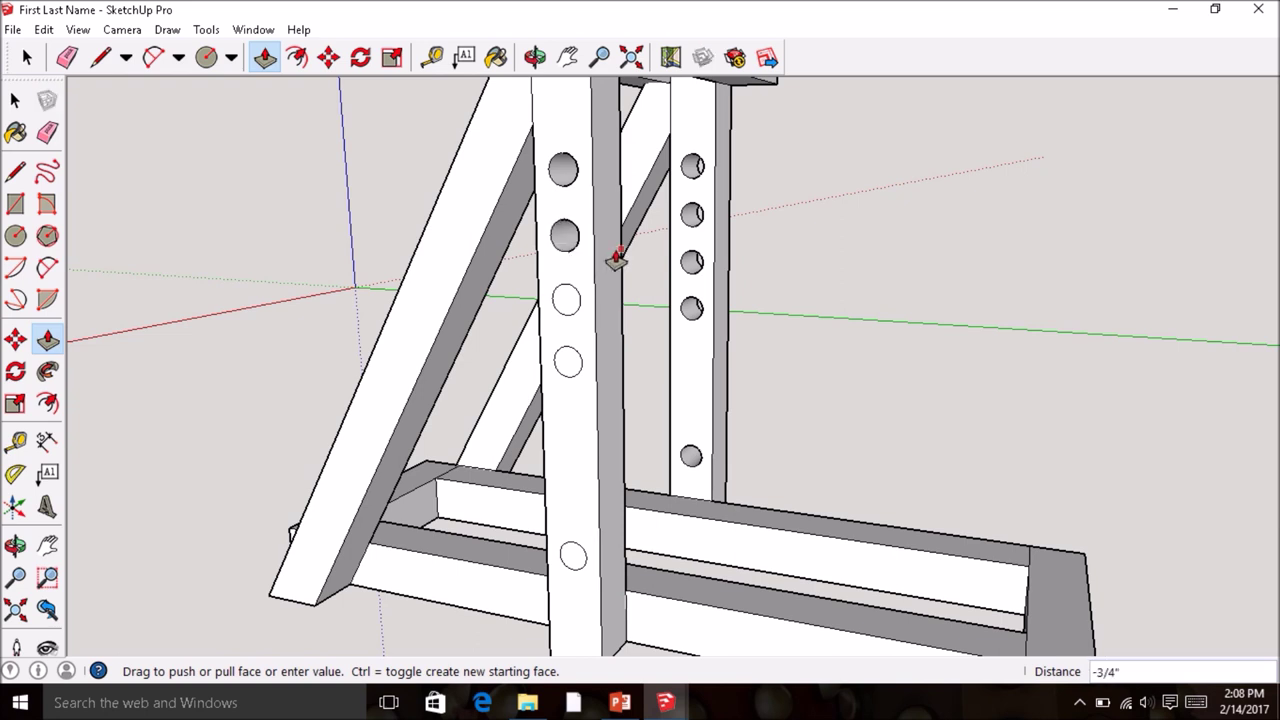
pyautogui.click(614, 257)
pyautogui.click(569, 312)
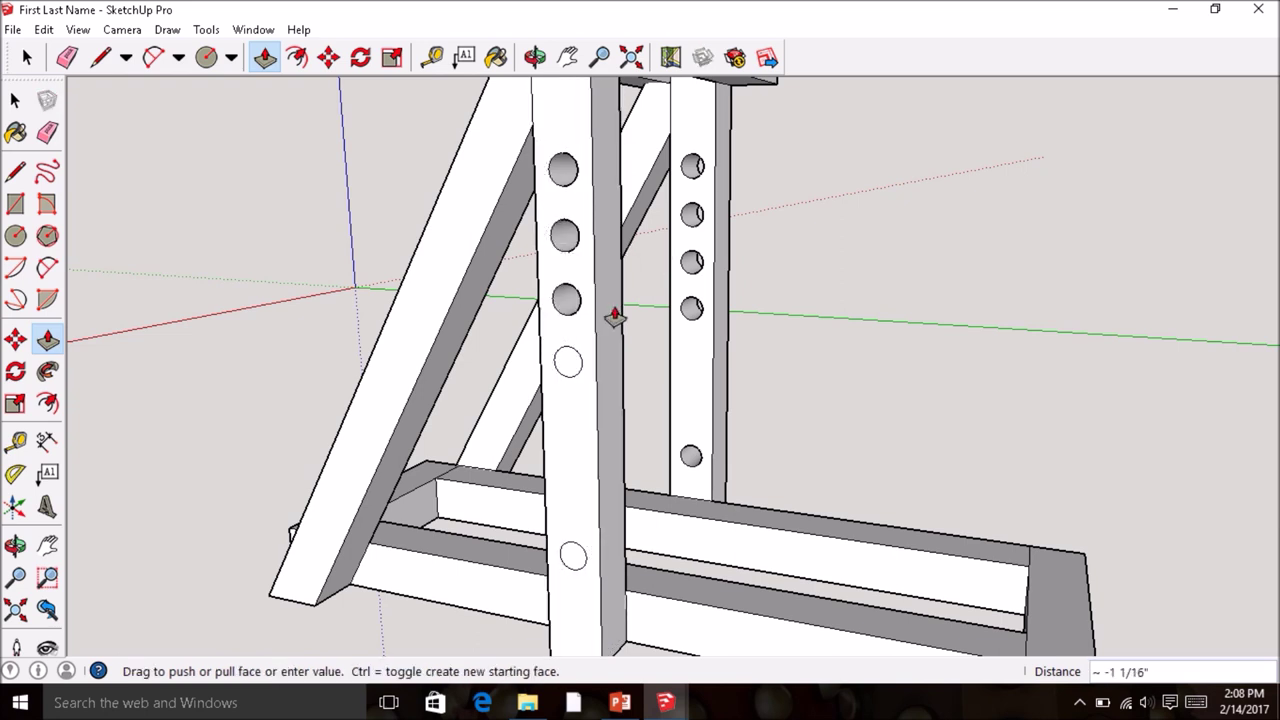
pyautogui.click(615, 316)
# - Push the fourth and bottom circles 3/4" in, then view the whole frame
pyautogui.click(567, 364)
pyautogui.click(617, 384)
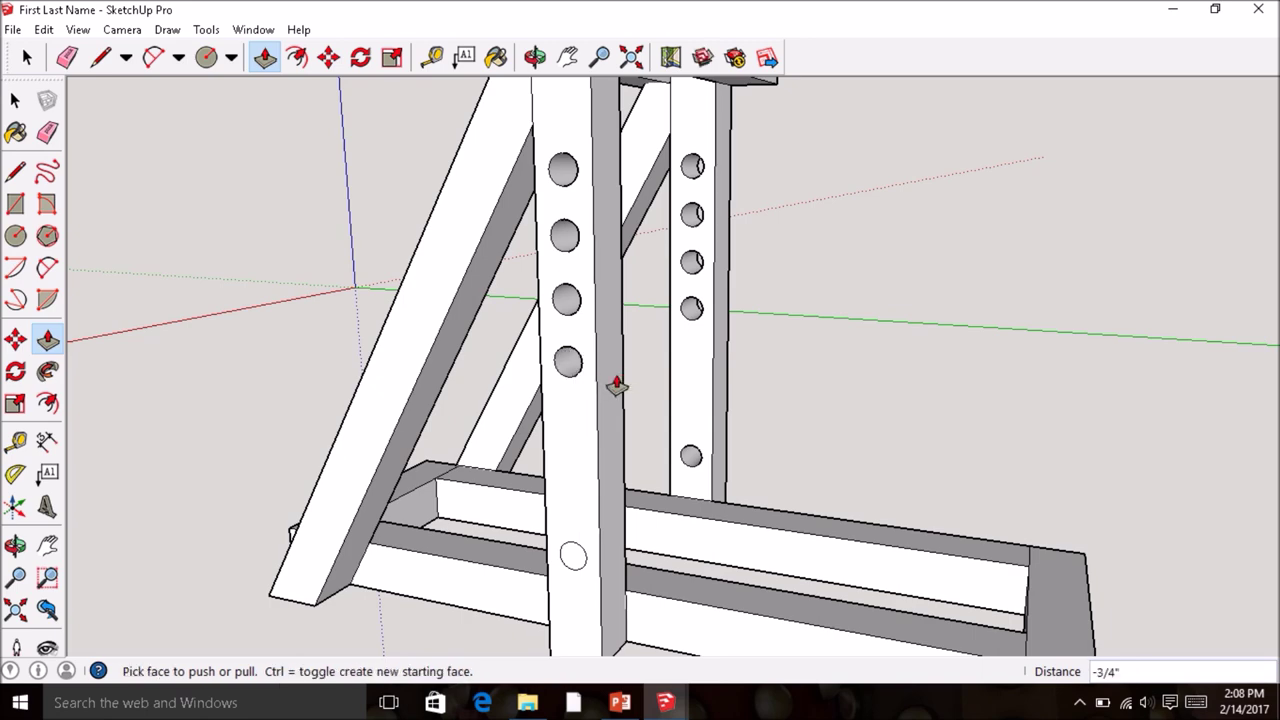
pyautogui.click(572, 555)
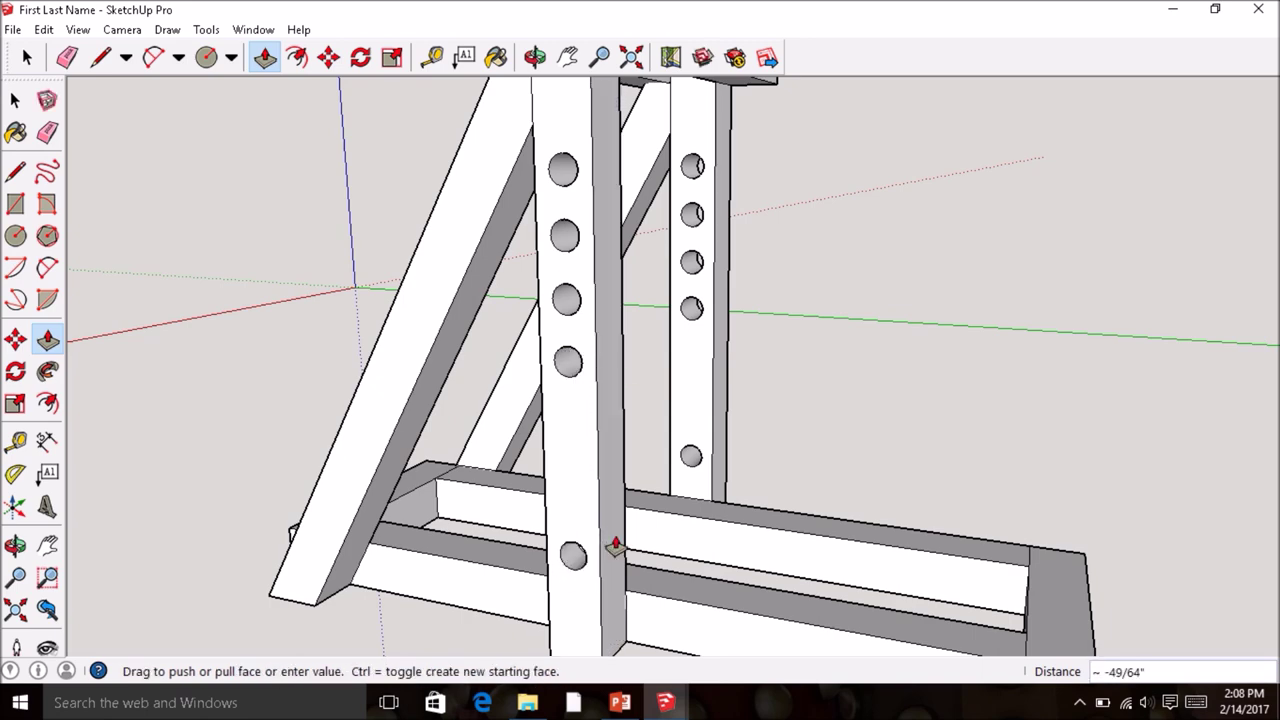
pyautogui.click(632, 488)
pyautogui.scroll(-1, 604, 486)
pyautogui.moveTo(604, 486); pyautogui.dragTo(750, 465, button='middle')
pyautogui.scroll(-3, 870, 428)
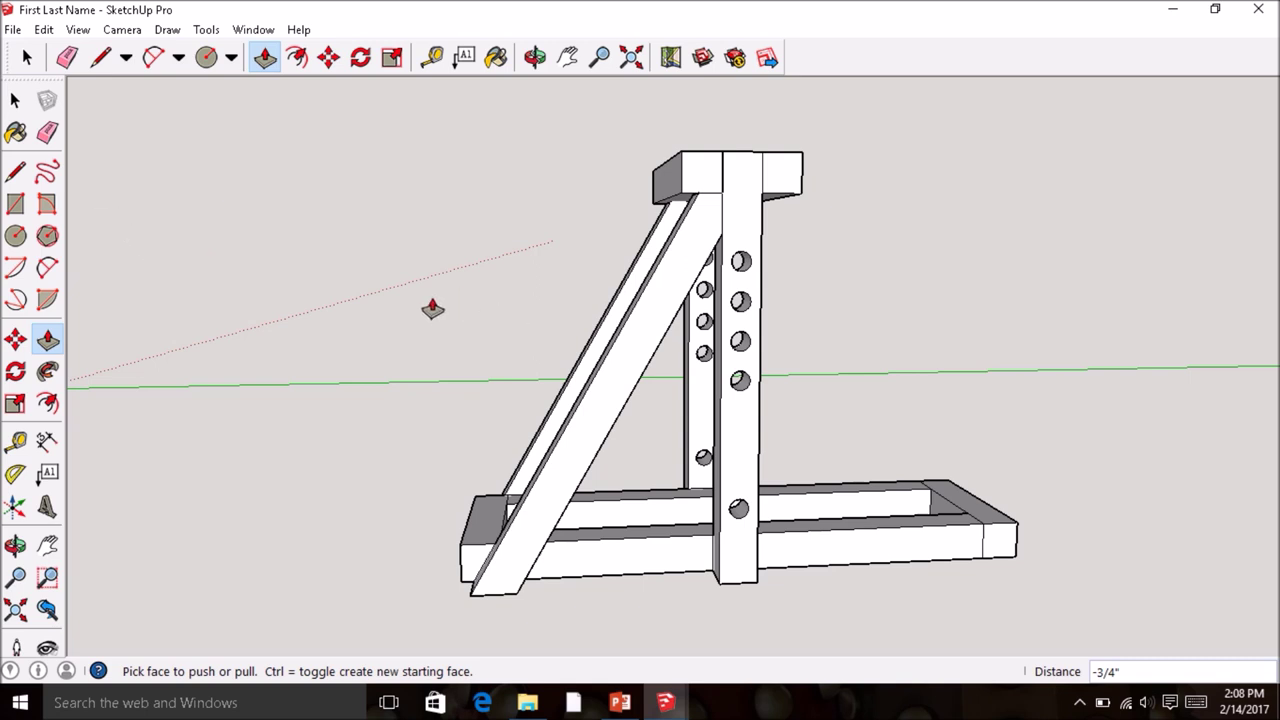
# - Return to the Select tool and show previews of both open SketchUp drawings
pyautogui.press('space')
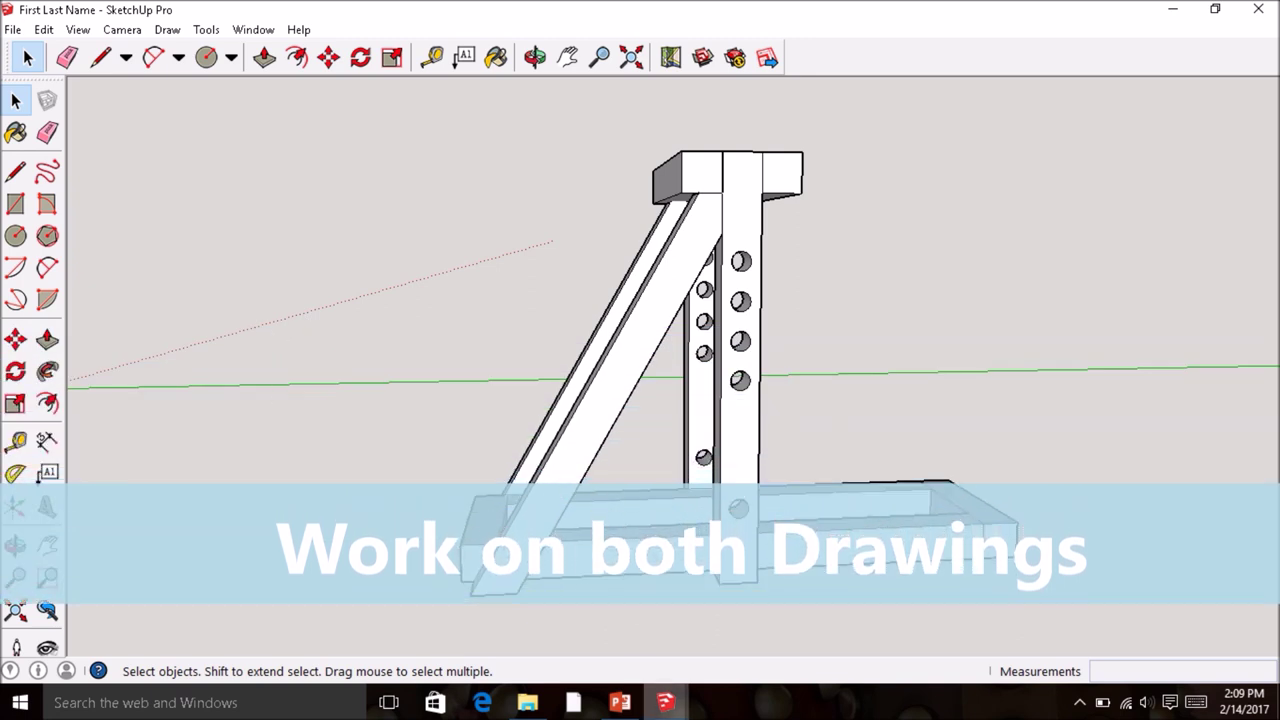
pyautogui.moveTo(670, 703)
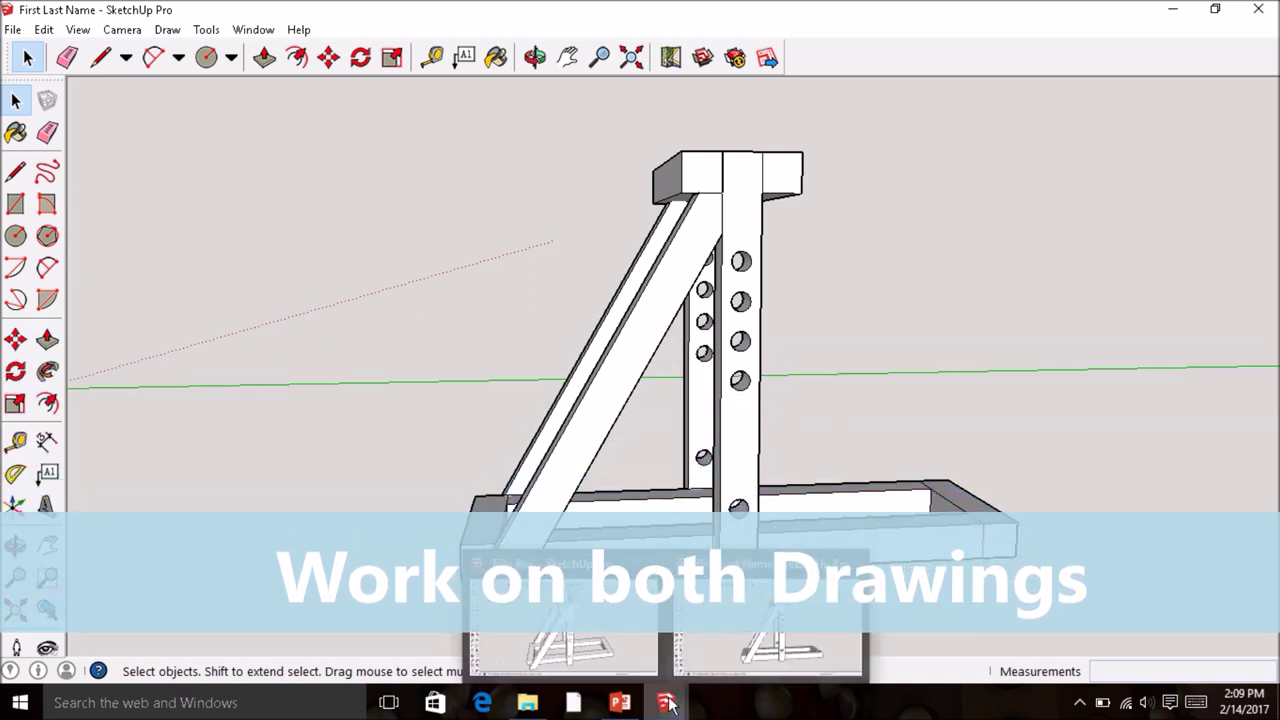
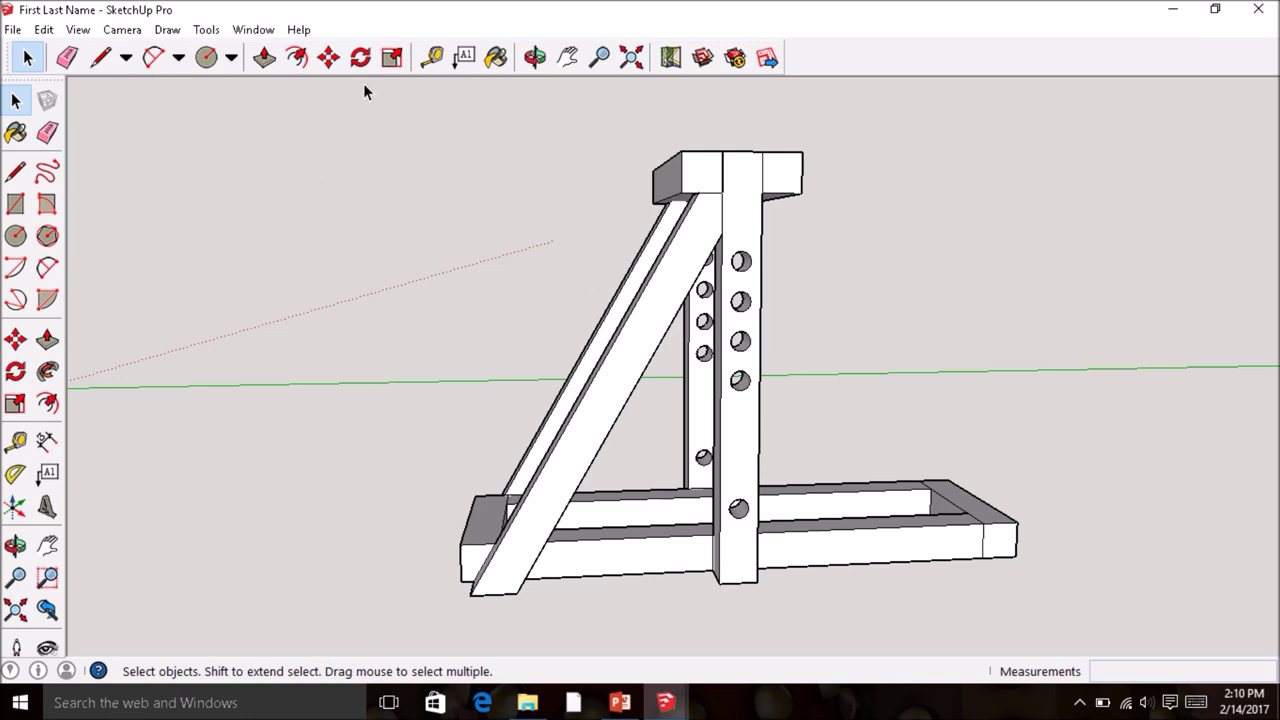
# - Pan and orbit to a lower, closer view of the catapult with open ground beside its base
pyautogui.click(567, 57)
pyautogui.moveTo(693, 383); pyautogui.dragTo(538, 383)
pyautogui.moveTo(538, 383); pyautogui.dragTo(731, 480, button='middle')
pyautogui.press('o')
pyautogui.moveTo(731, 480); pyautogui.dragTo(709, 545)
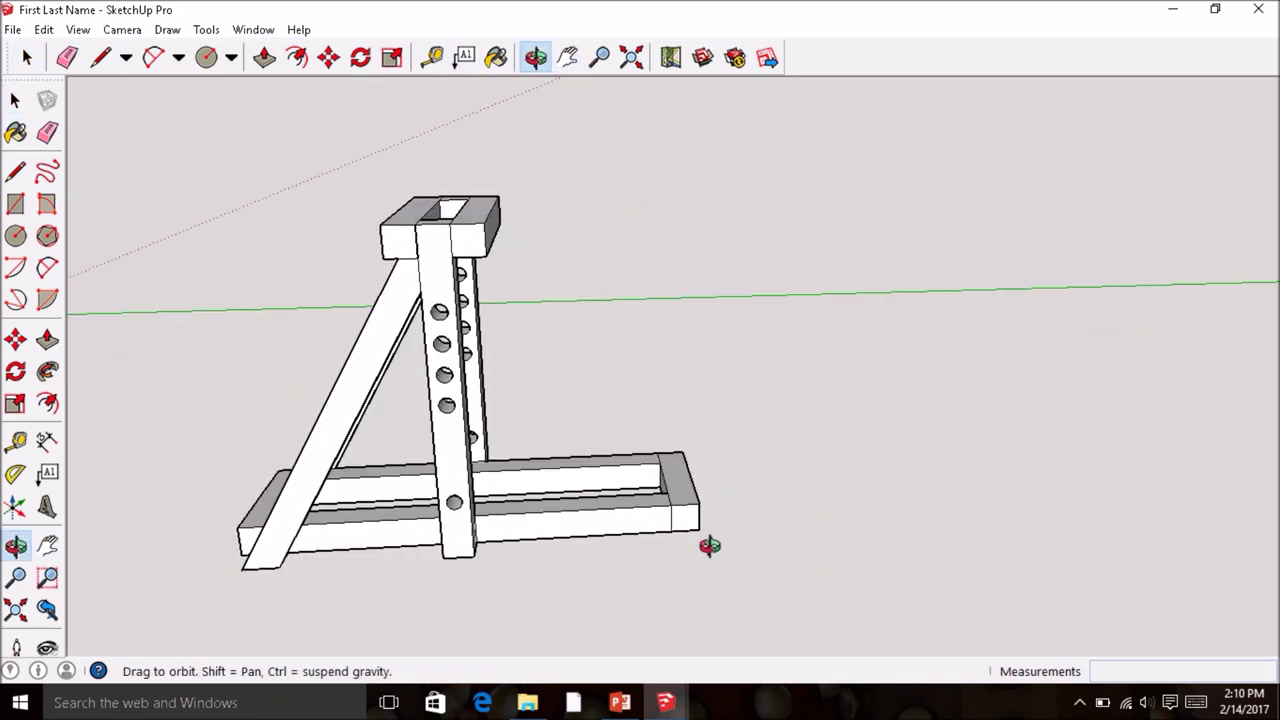
pyautogui.moveTo(706, 509); pyautogui.dragTo(771, 517, button='middle')
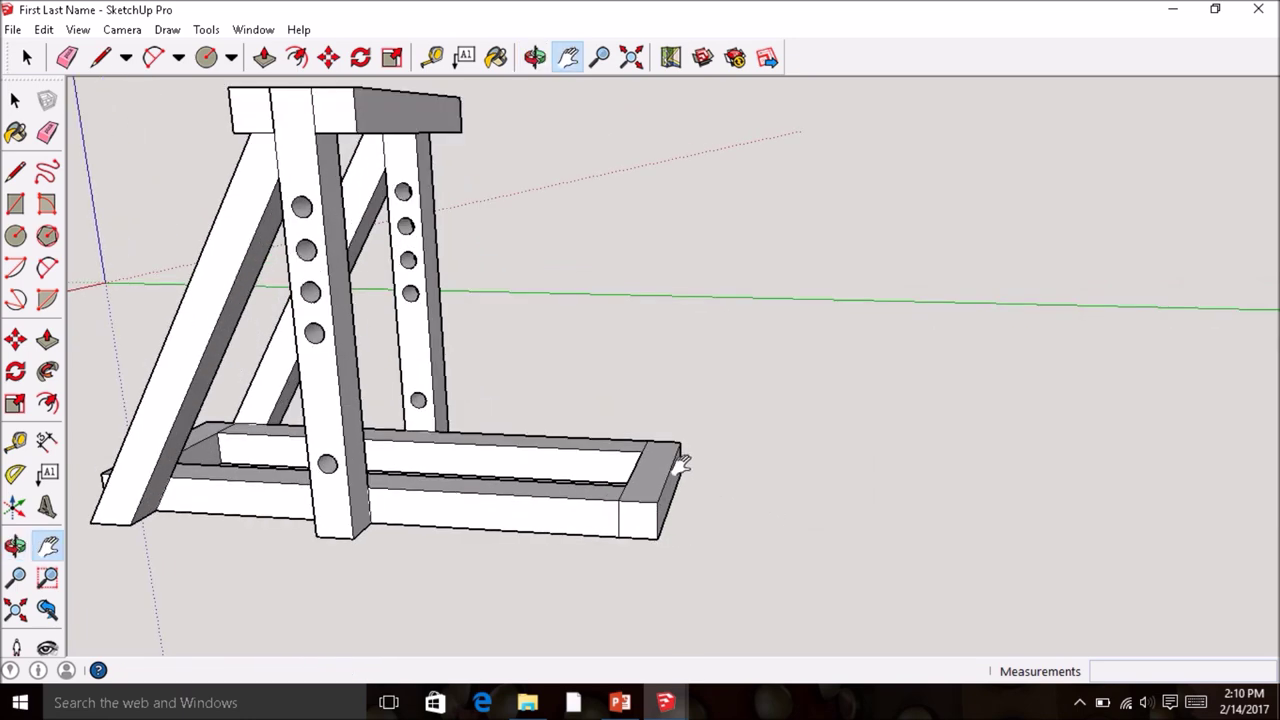
pyautogui.click(16, 203)
pyautogui.moveTo(698, 470)
pyautogui.mouseDown(button='middle')
pyautogui.moveTo(677, 477)
pyautogui.moveTo(700, 495)
pyautogui.mouseUp(button='middle')
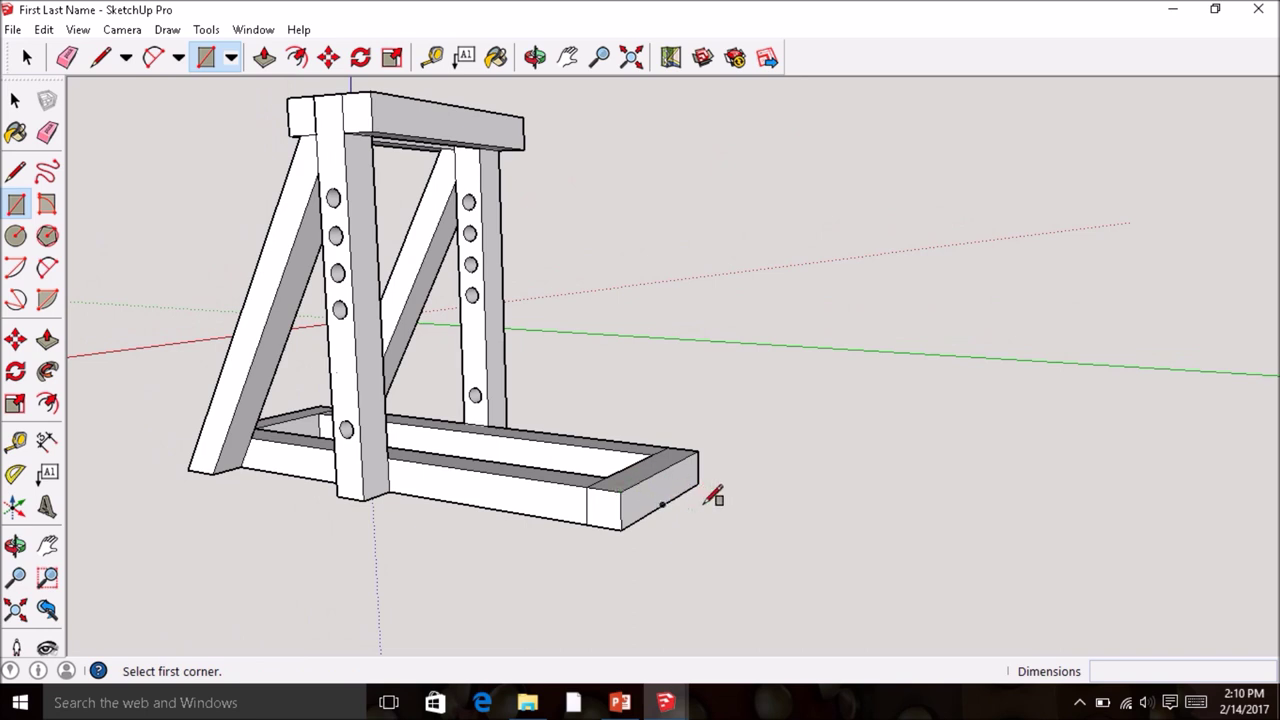
# - Draw a 0.75" × 10" rectangle on the ground beside the catapult
pyautogui.click(820, 527)
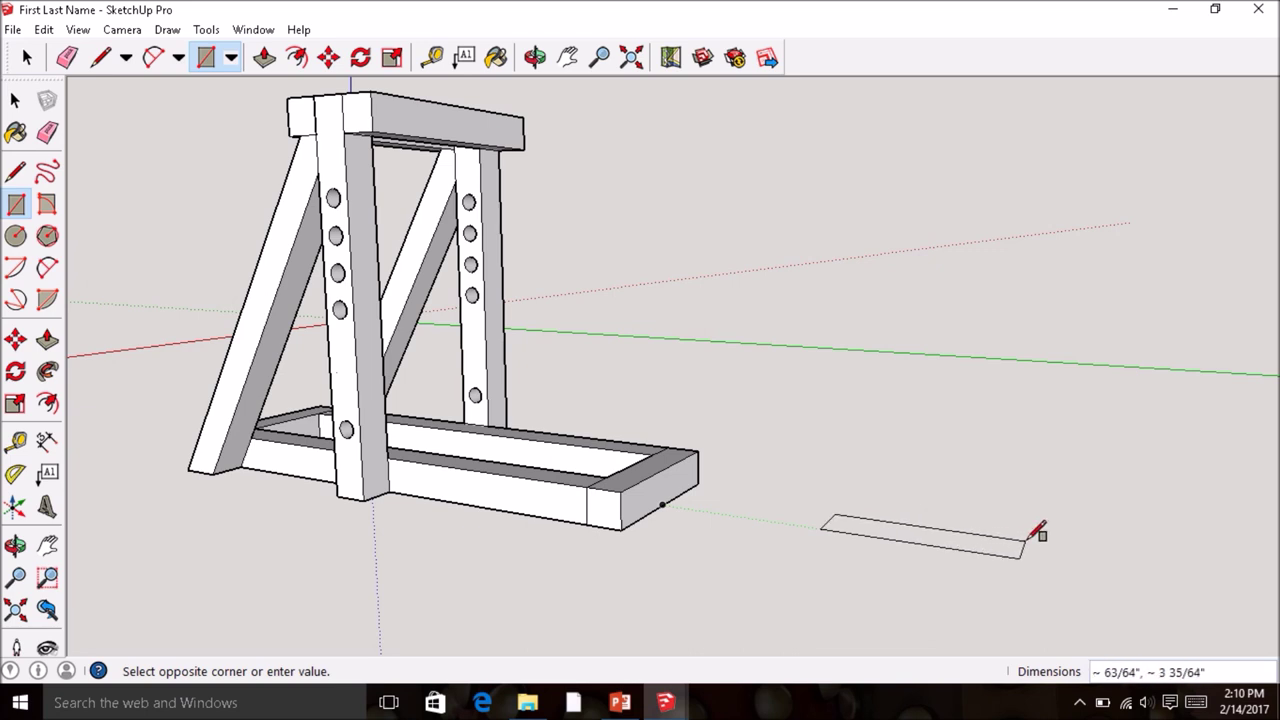
pyautogui.write('.')
pyautogui.press('Return')
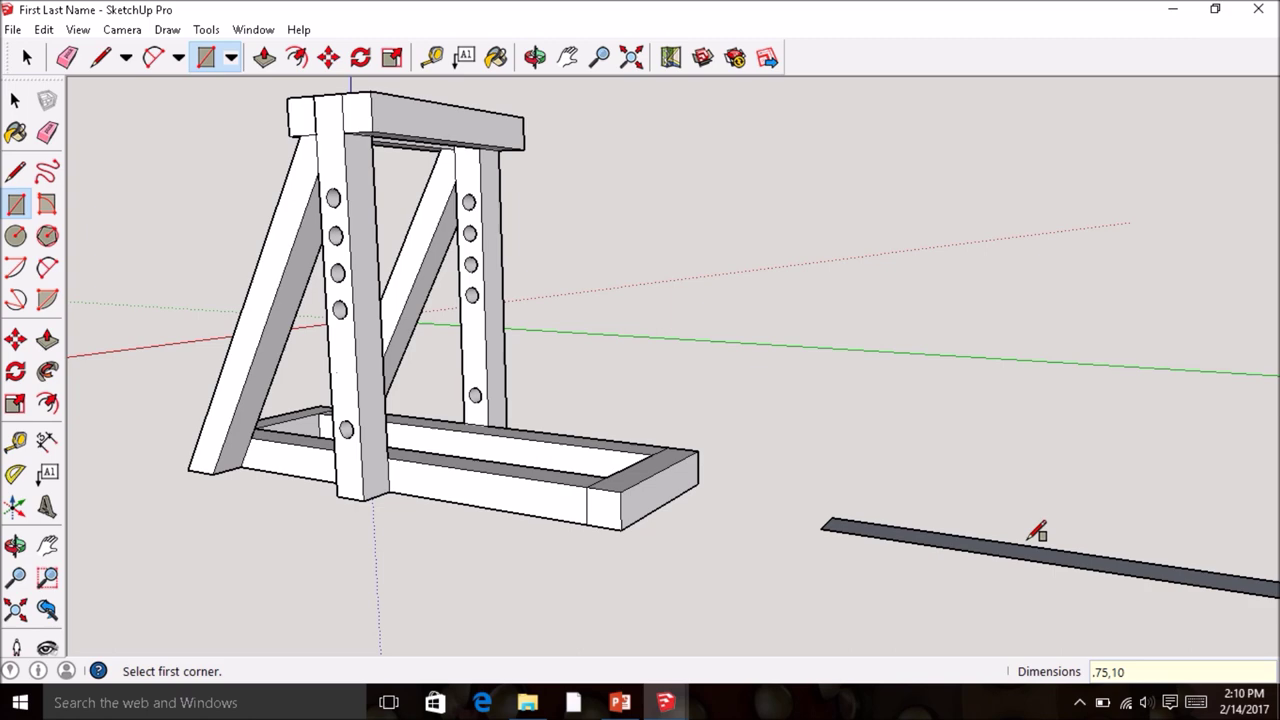
# - Push/Pull the rectangle up 3/4" into a solid board
pyautogui.scroll(-3, 1030, 530)
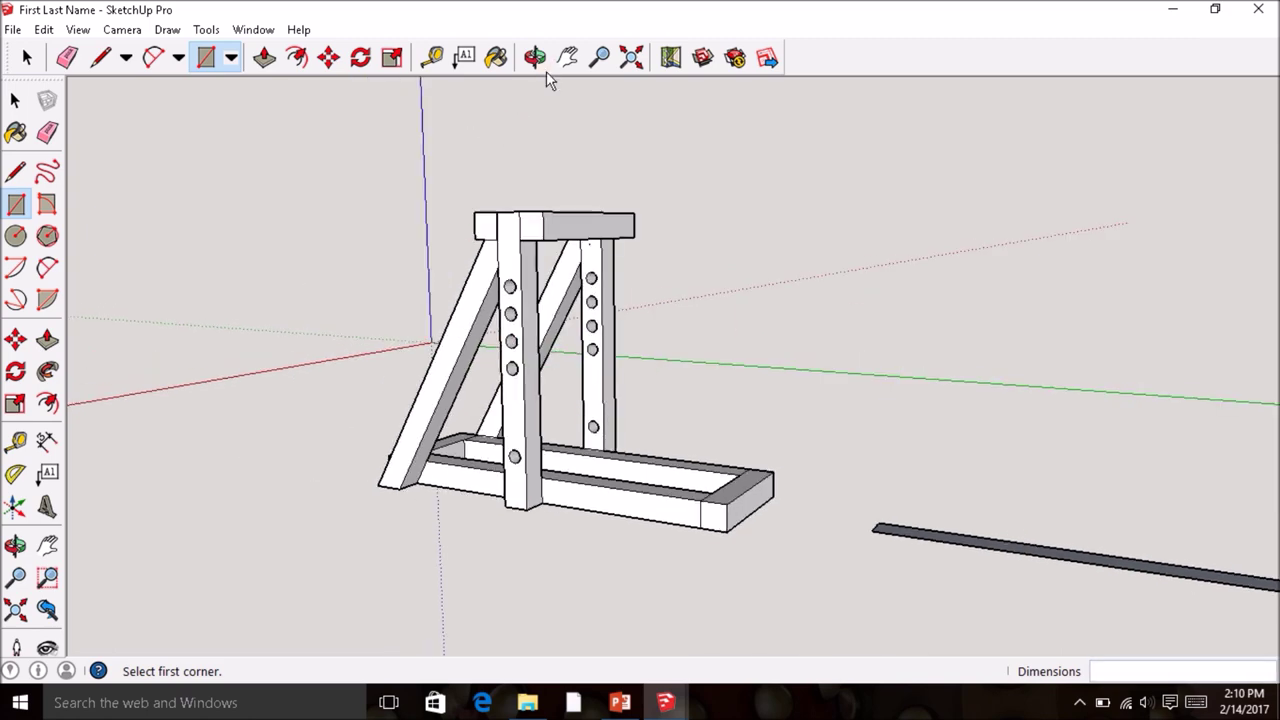
pyautogui.click(567, 57)
pyautogui.moveTo(623, 483); pyautogui.dragTo(391, 490)
pyautogui.press('o')
pyautogui.press('h')
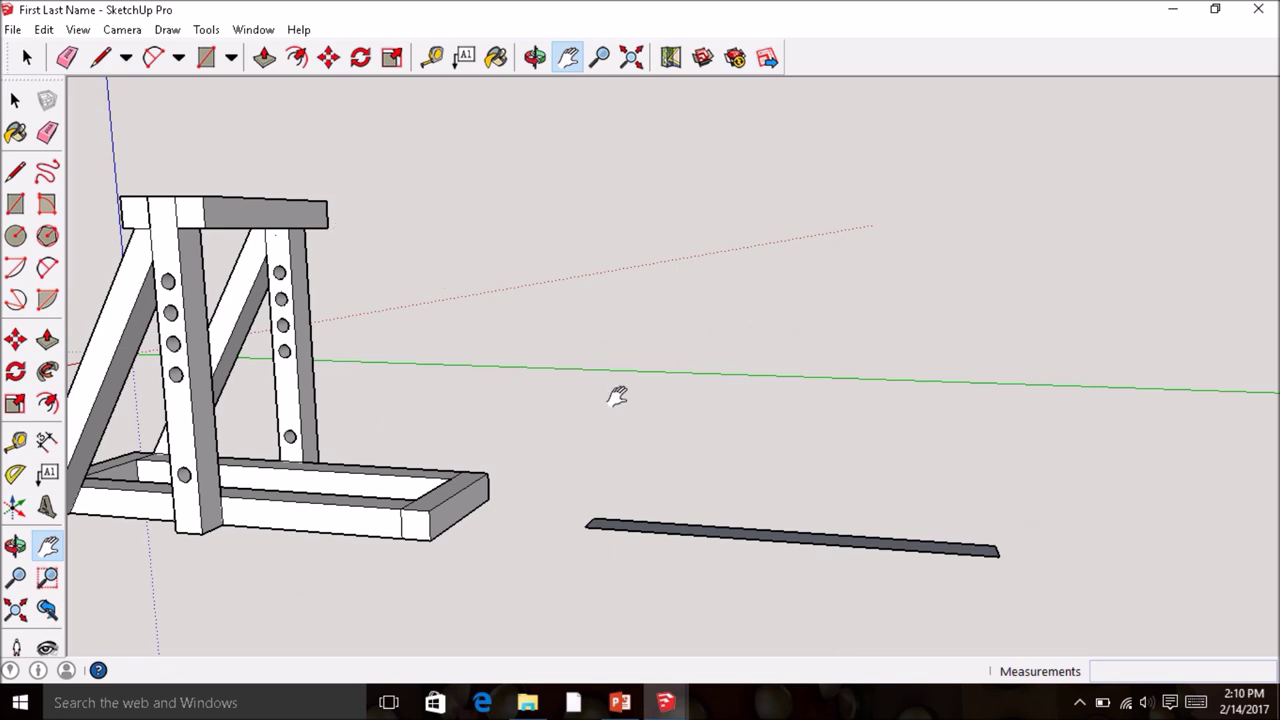
pyautogui.scroll(4, 634, 411)
pyautogui.scroll(3, 660, 442)
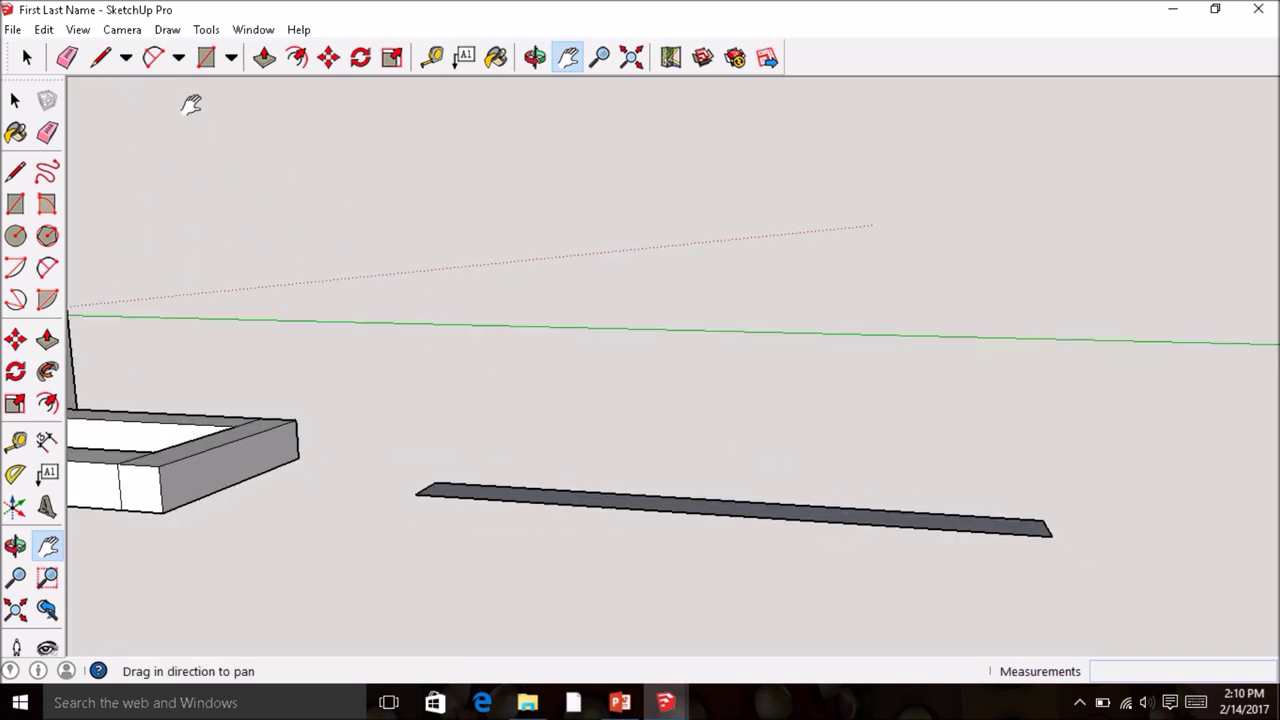
pyautogui.click(264, 57)
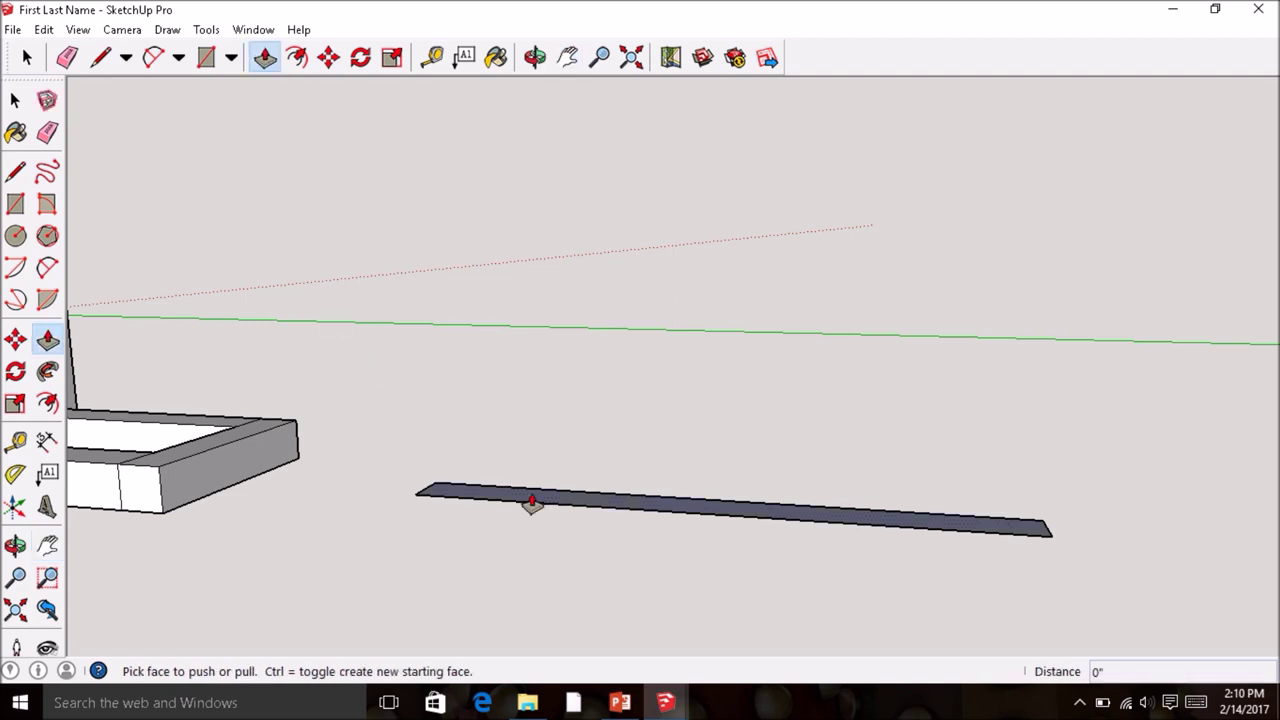
pyautogui.click(545, 506)
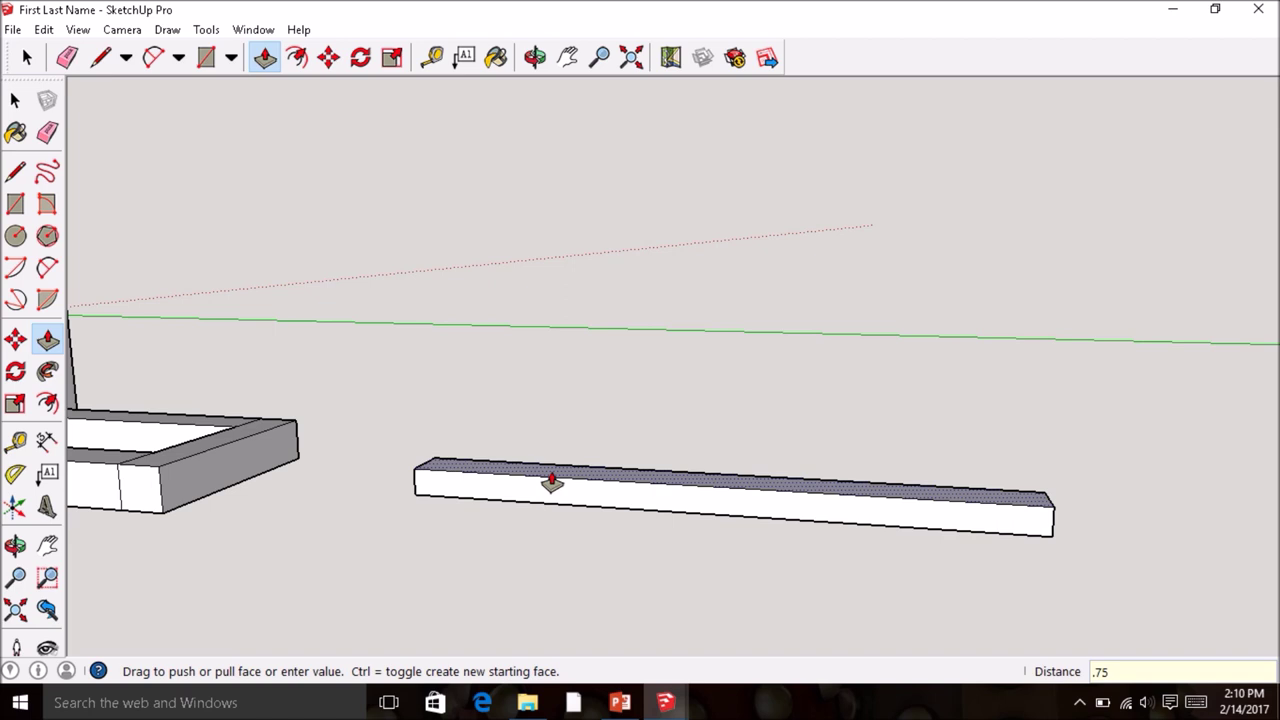
pyautogui.press('Return')
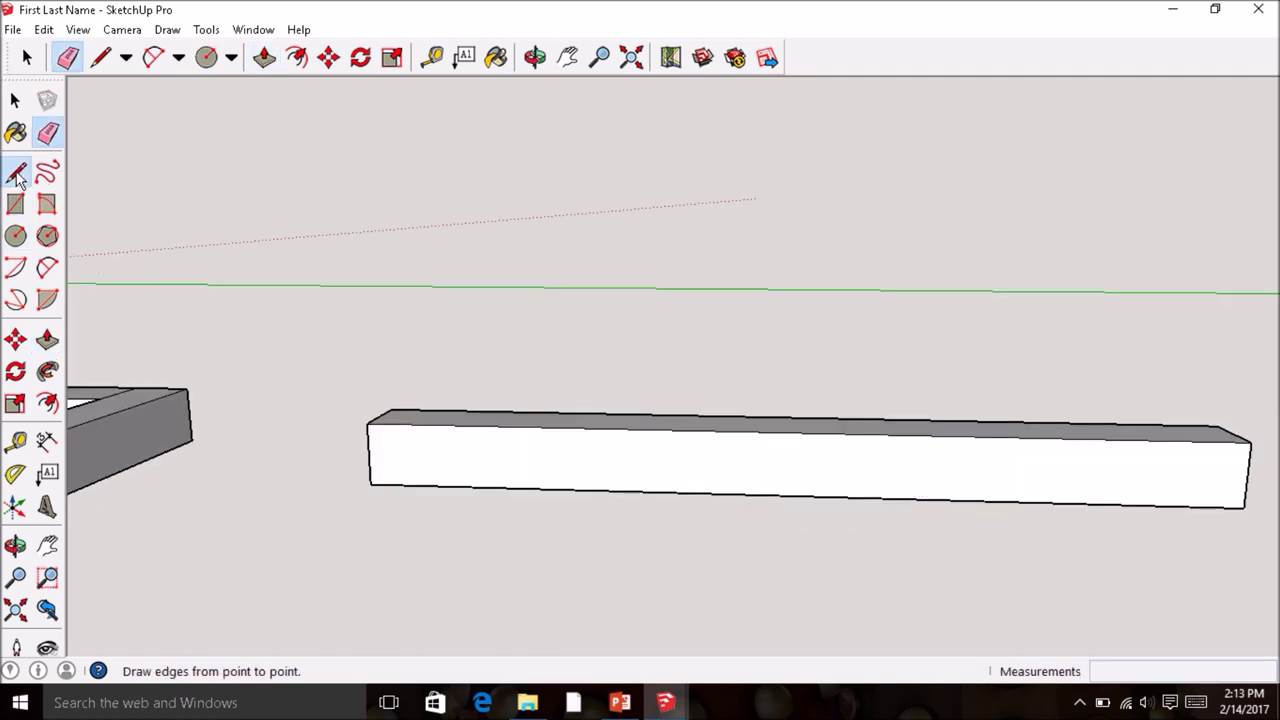
# - Draw a 3/4" guide line on the board's front face with a 3/16"-radius circle at its end
pyautogui.click(17, 175)
pyautogui.click(368, 454)
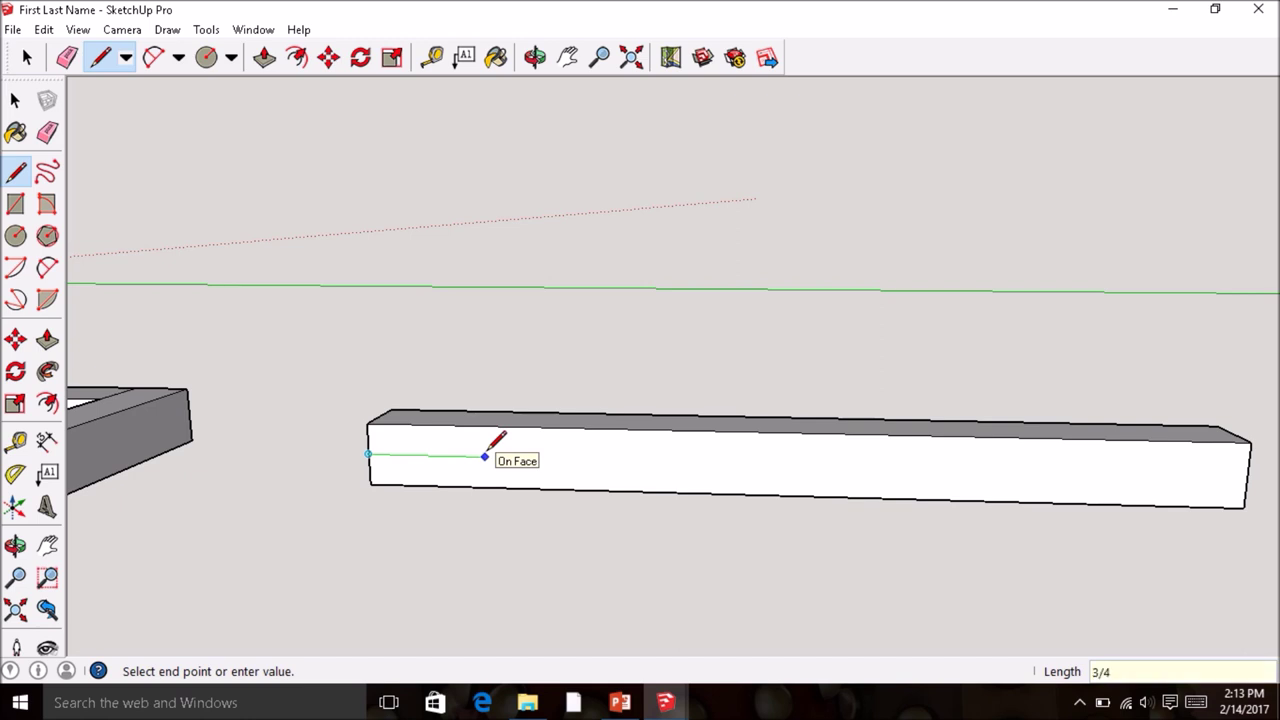
pyautogui.press('Return')
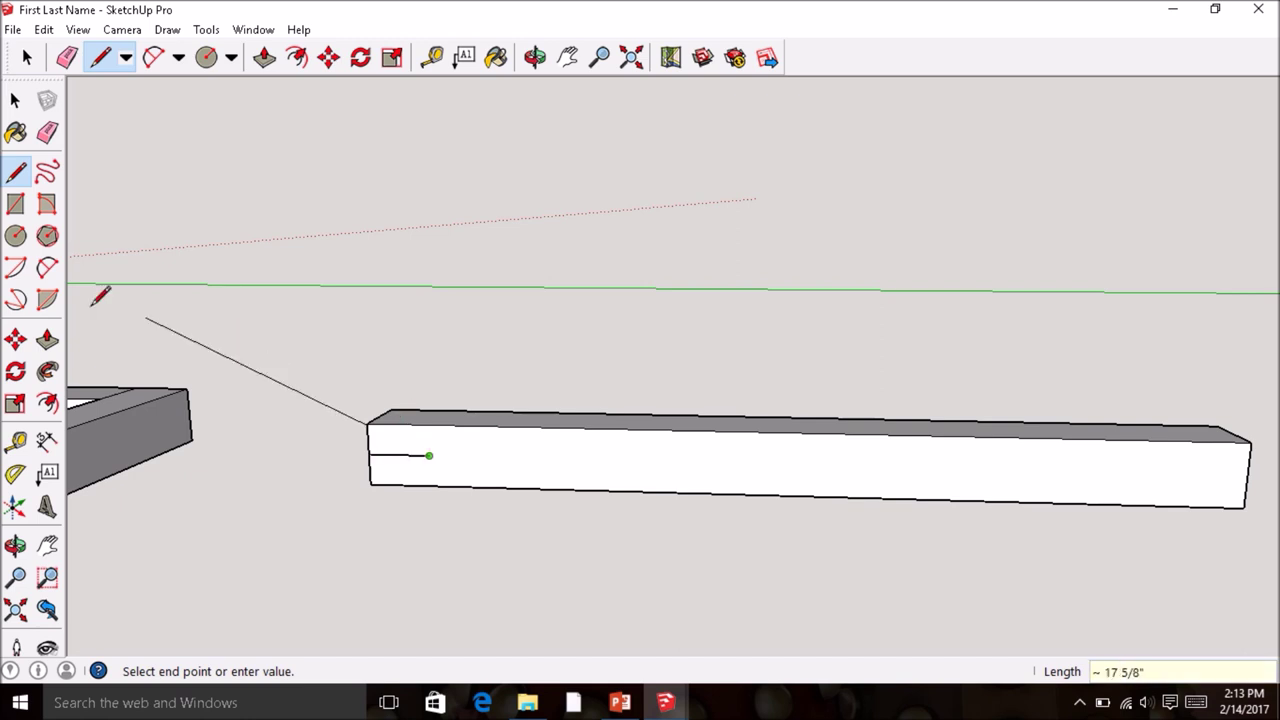
pyautogui.click(15, 235)
pyautogui.click(429, 456)
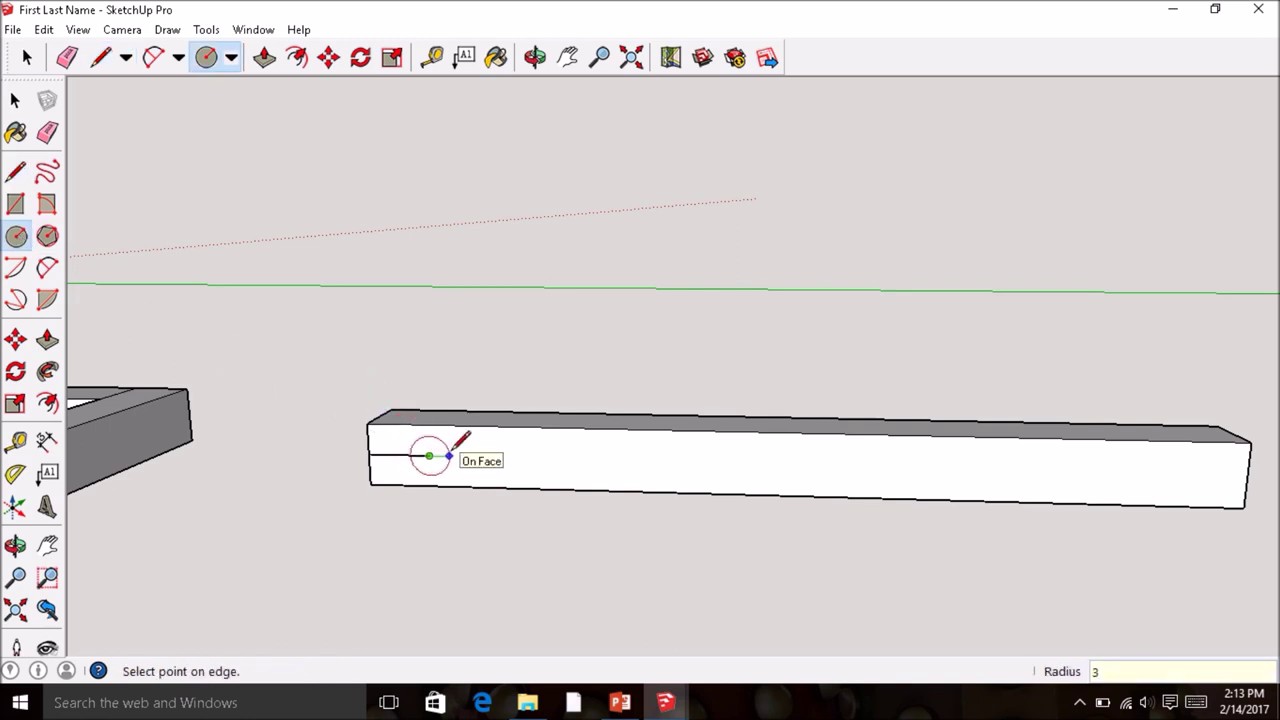
pyautogui.write('3/16')
pyautogui.press('Return')
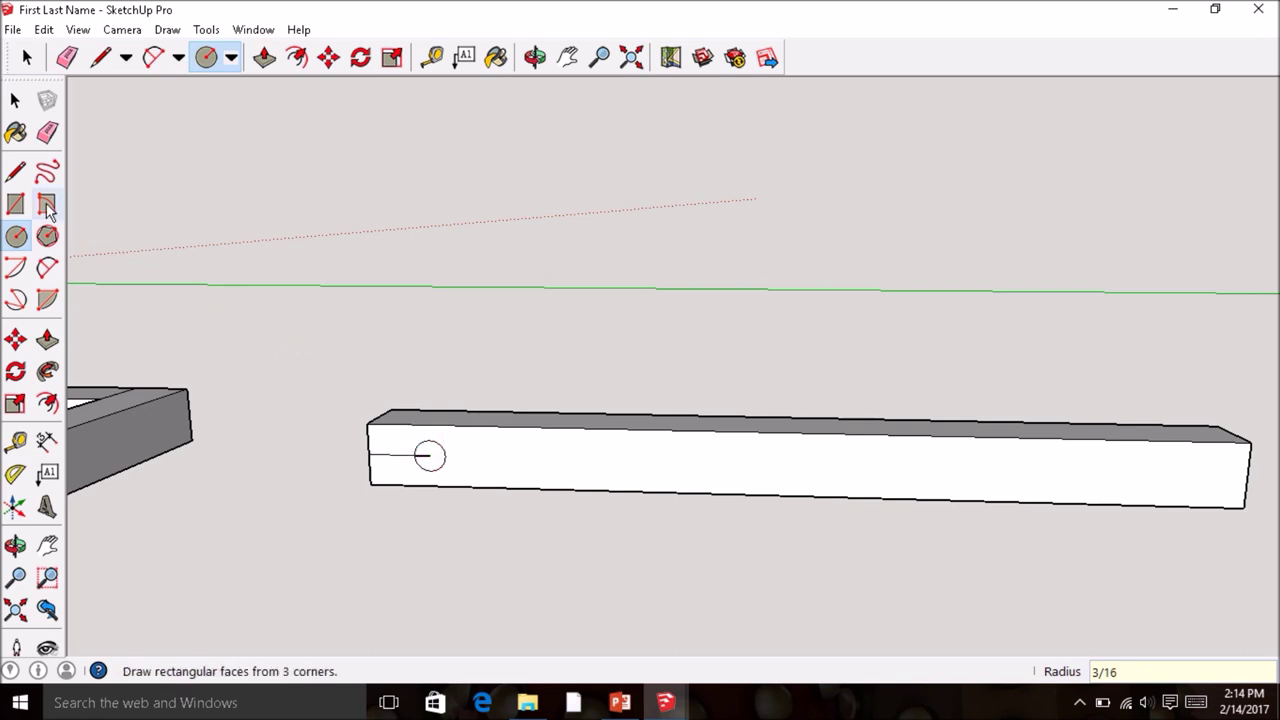
# - Extend the guide line and add a second 3/16" circle further along the face
pyautogui.click(15, 172)
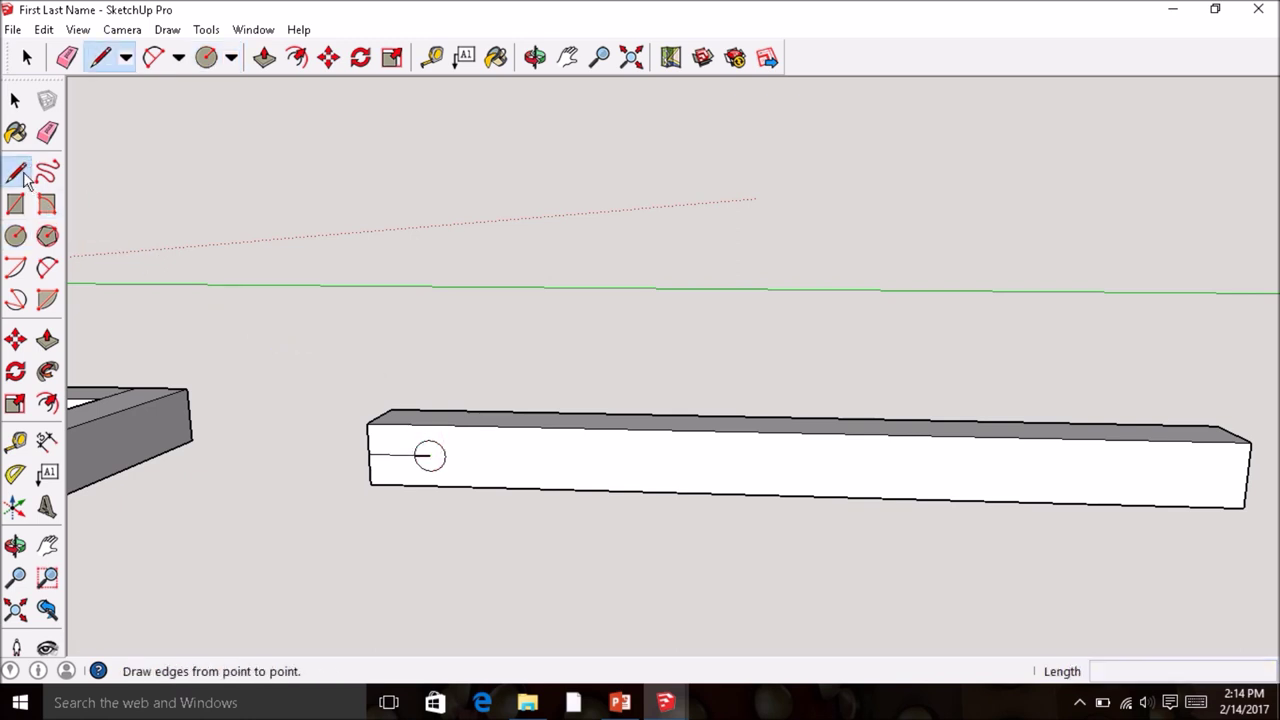
pyautogui.click(429, 456)
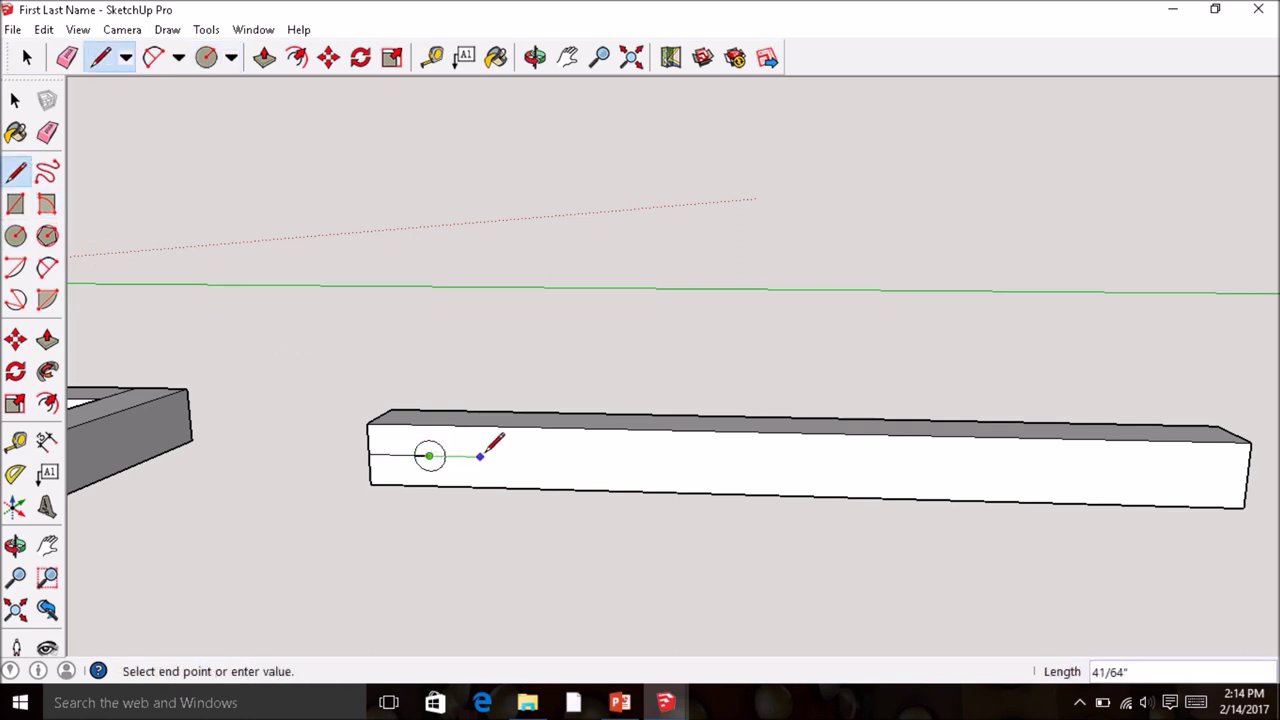
pyautogui.click(15, 235)
pyautogui.click(533, 457)
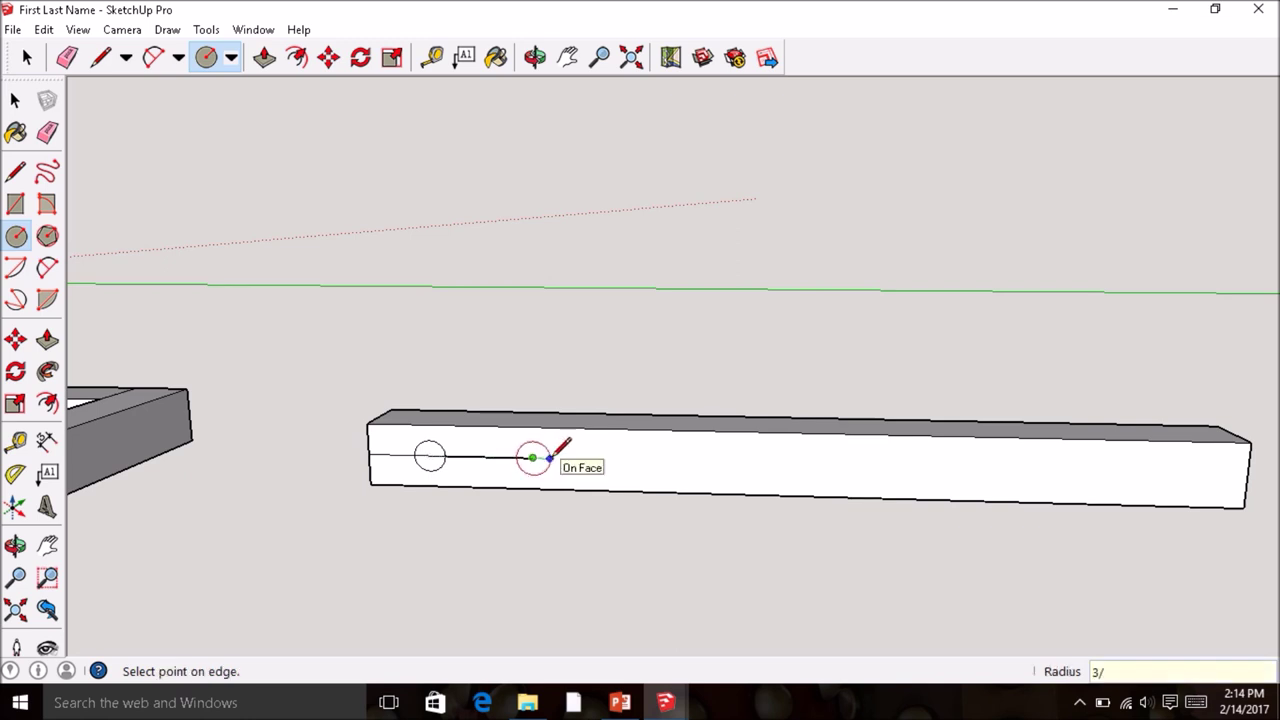
pyautogui.click(549, 457)
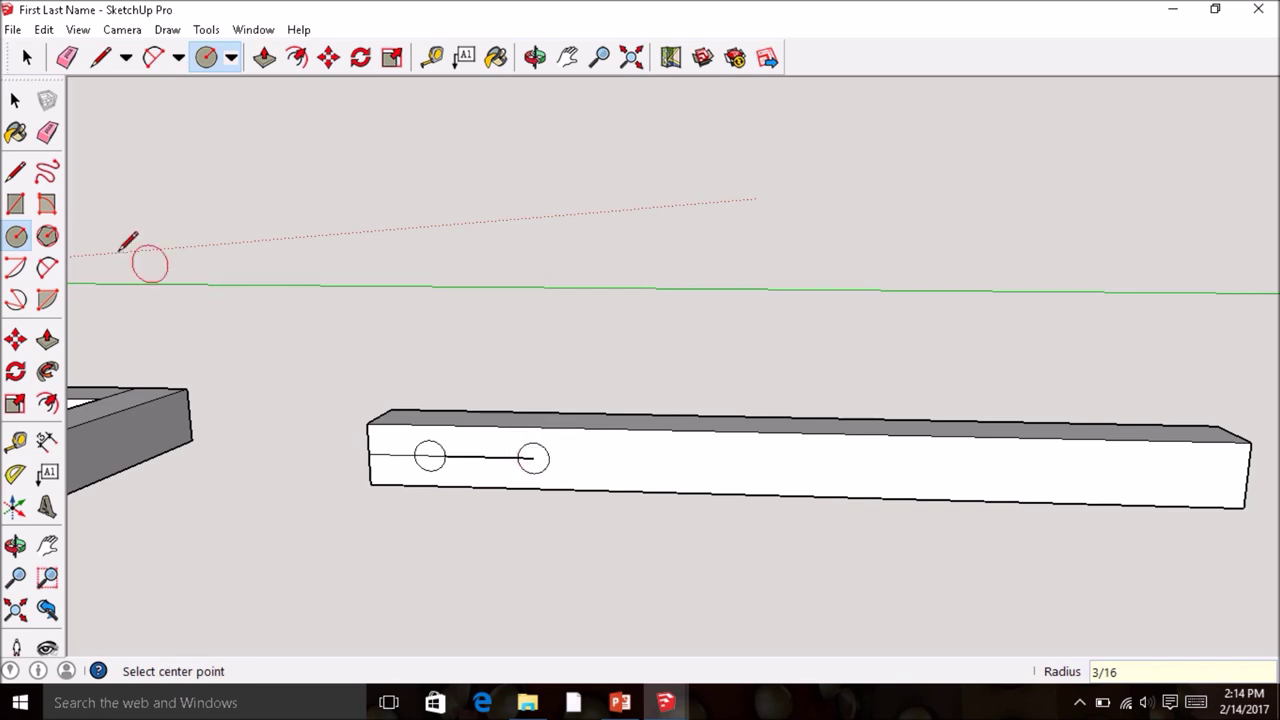
# - Extend the guide again and place a third 3/16"-radius circle at its end
pyautogui.click(15, 172)
pyautogui.click(533, 457)
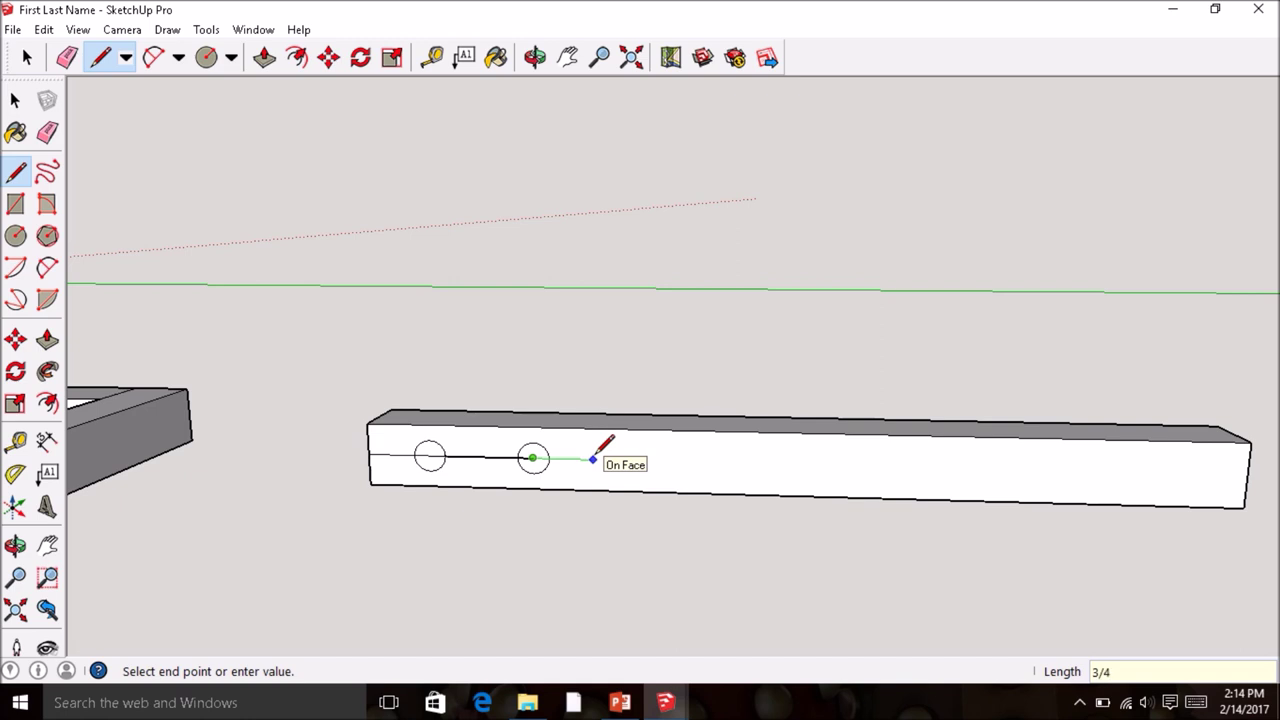
pyautogui.click(597, 459)
pyautogui.click(16, 236)
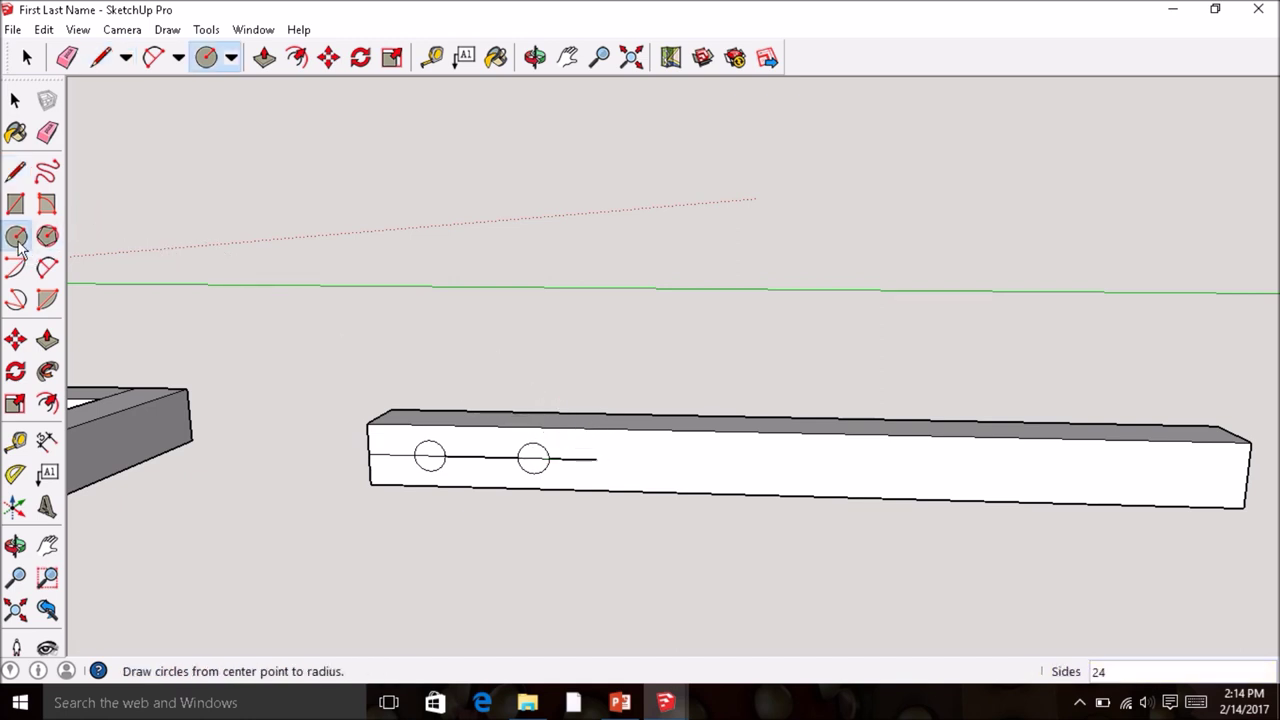
pyautogui.click(596, 459)
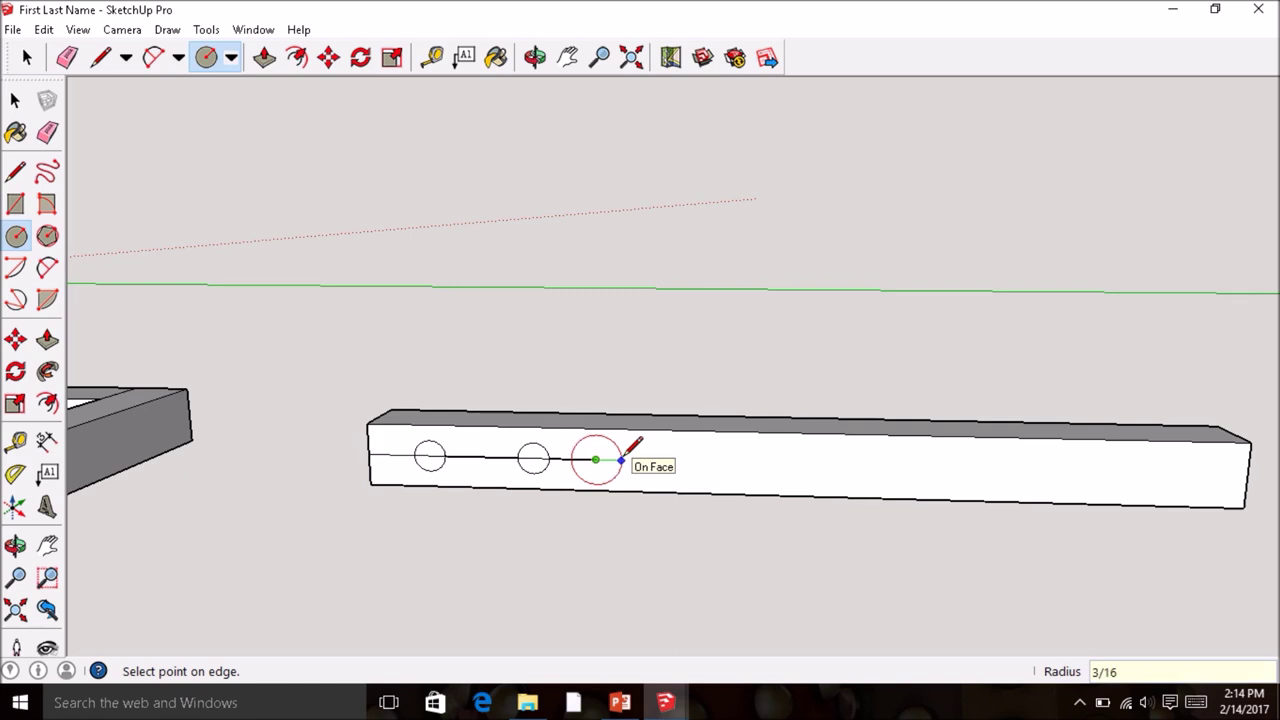
pyautogui.press('Return')
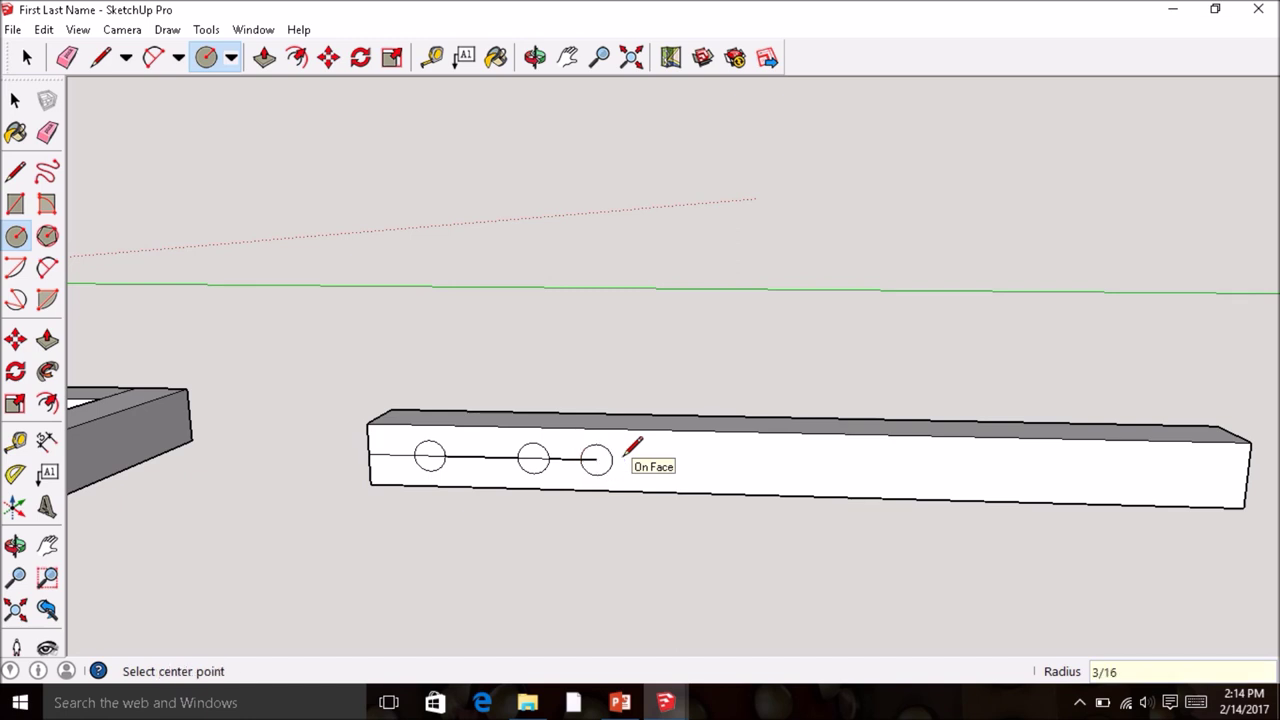
pyautogui.click(16, 172)
pyautogui.click(598, 459)
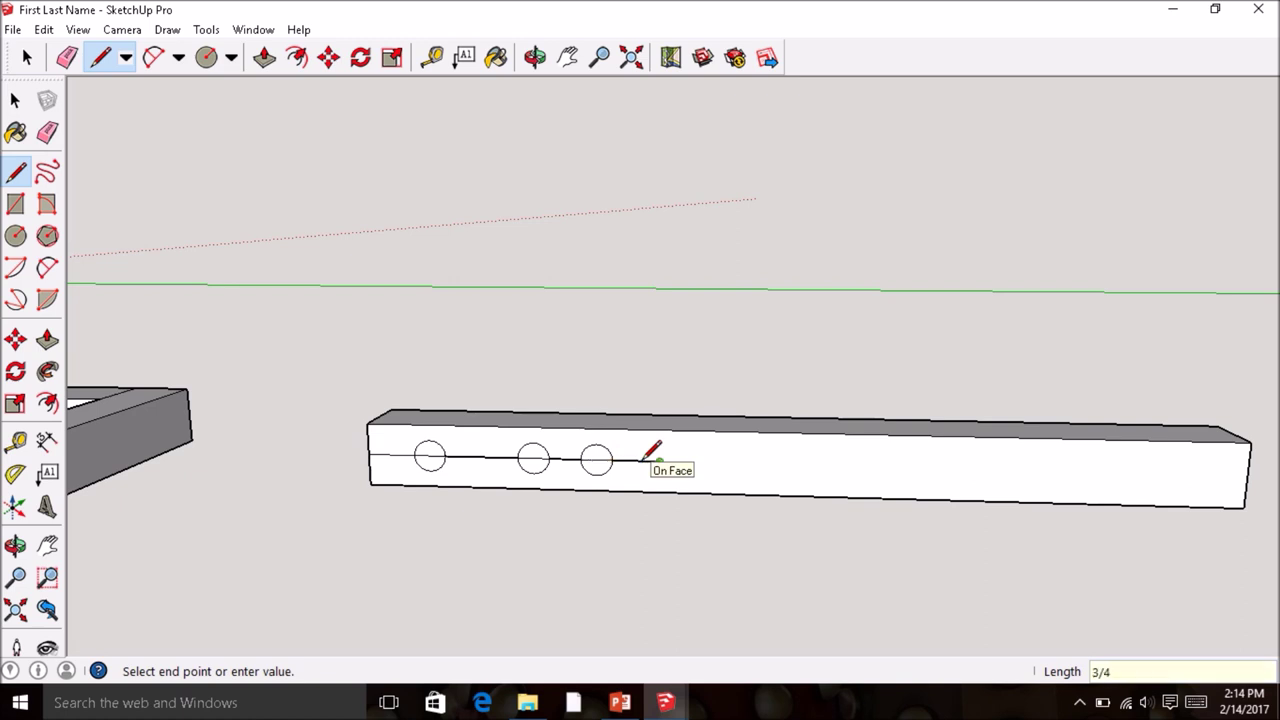
# - Finish the guide extension and draw a fourth 3/16" circle at its end
pyautogui.click(658, 460)
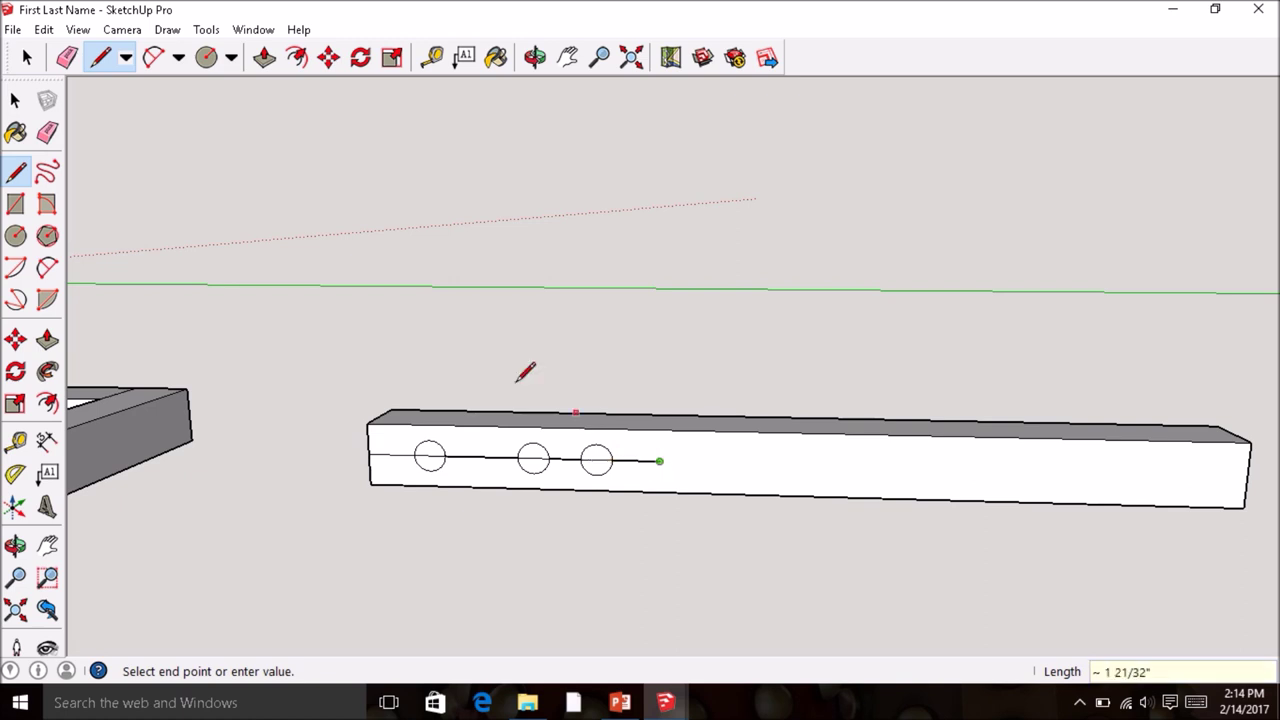
pyautogui.click(16, 236)
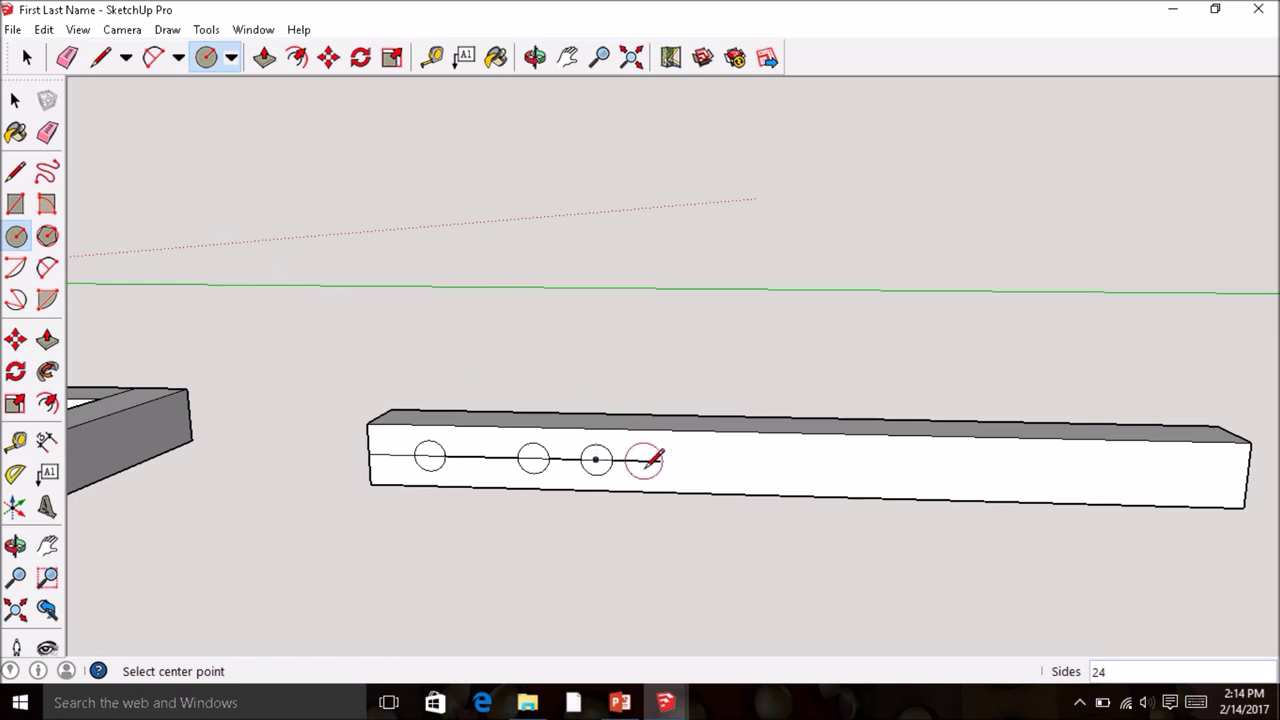
pyautogui.click(659, 461)
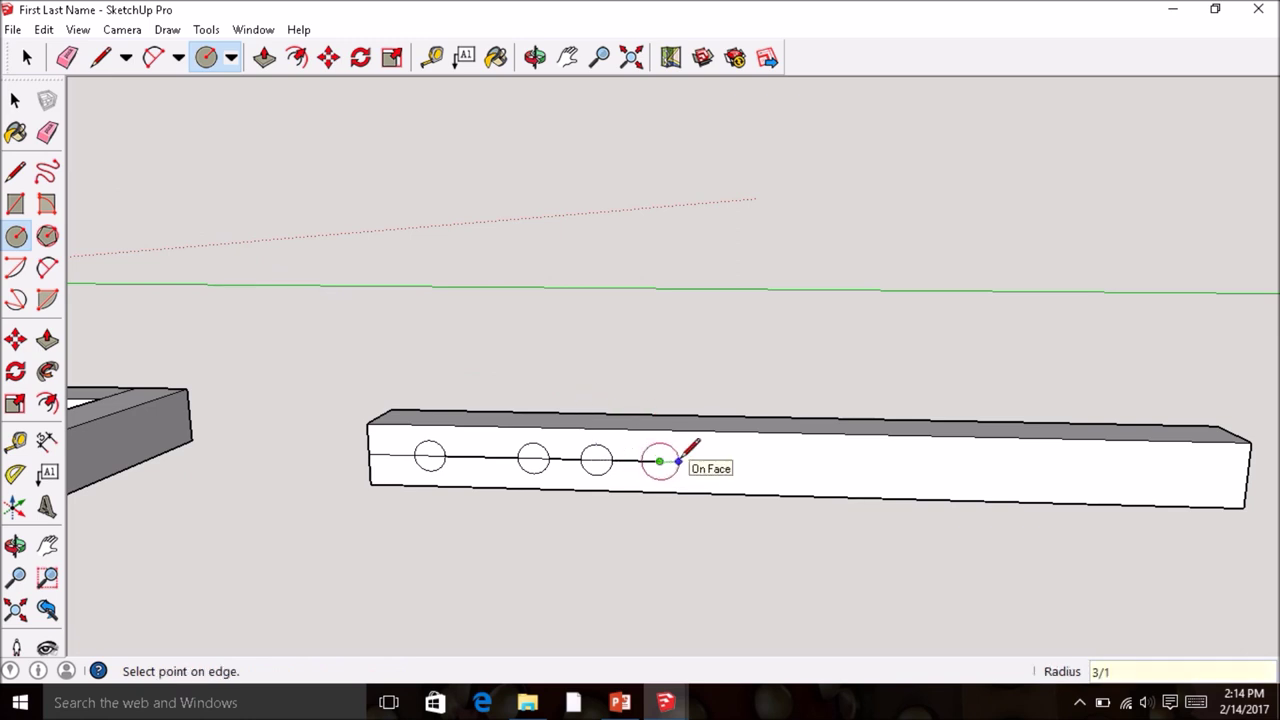
pyautogui.click(679, 460)
# - Extend the guide and draw a fifth circle with a 3/16" radius
pyautogui.click(18, 174)
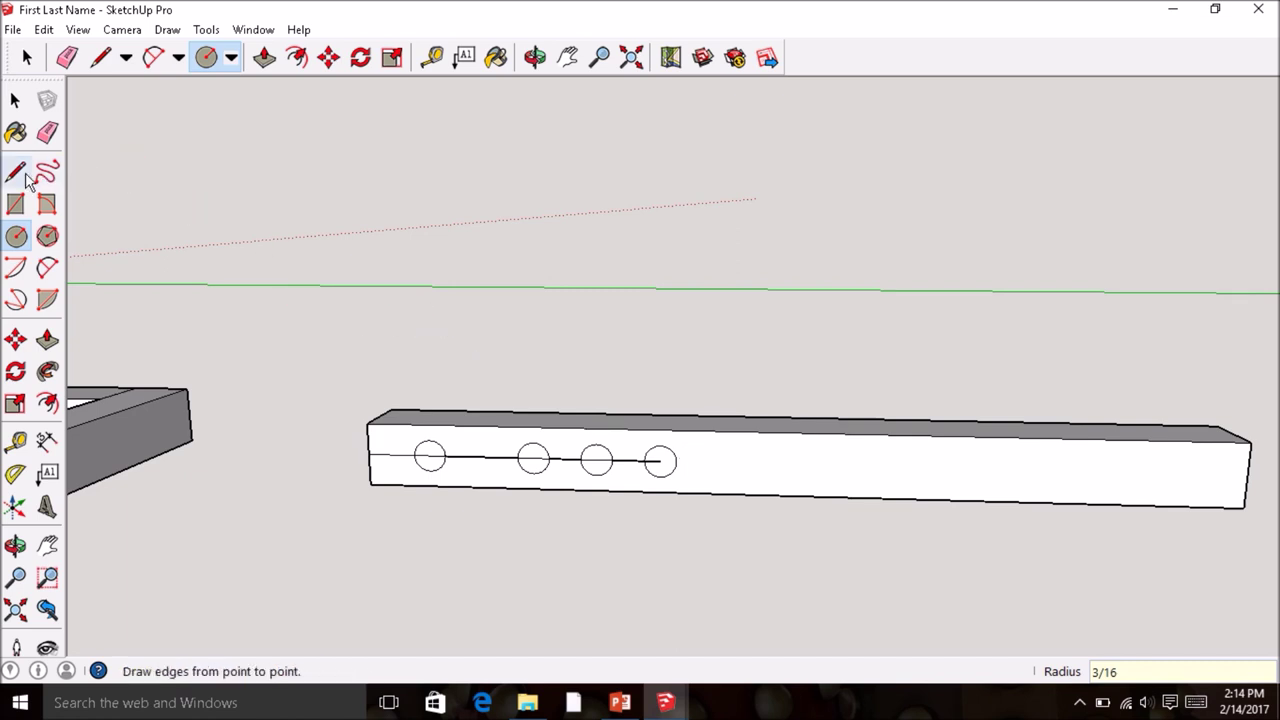
pyautogui.click(660, 461)
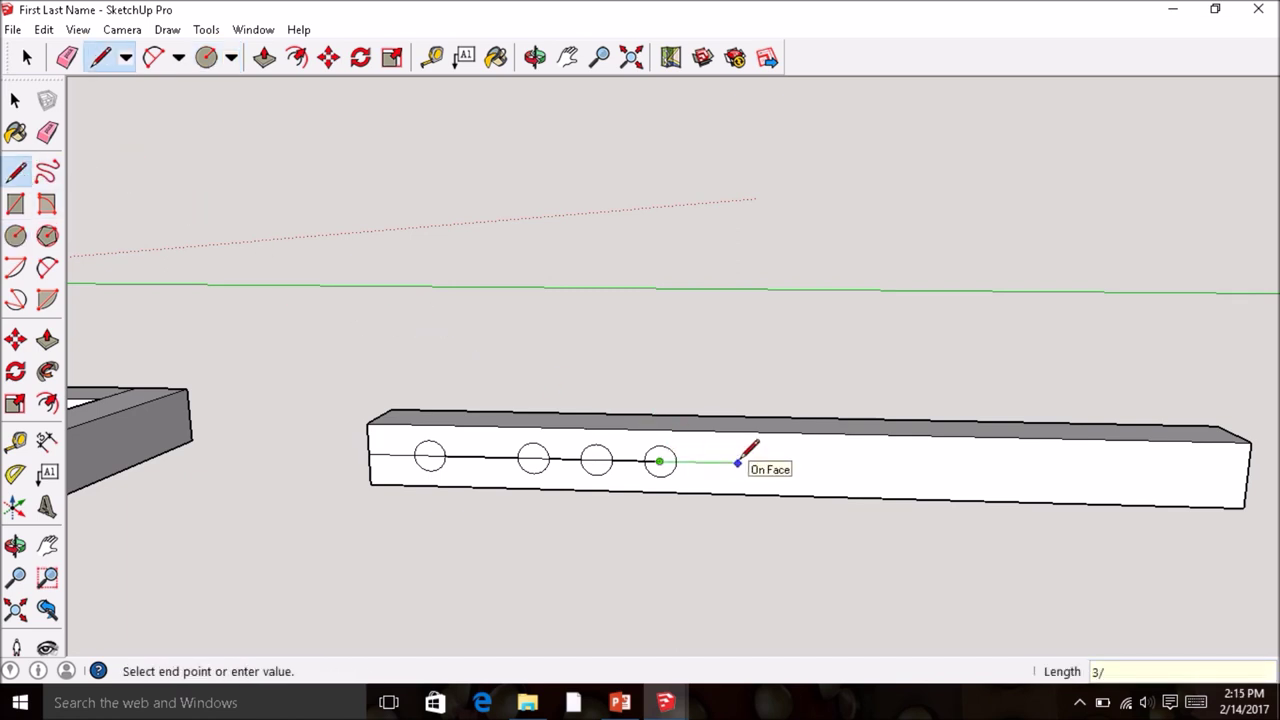
pyautogui.click(724, 462)
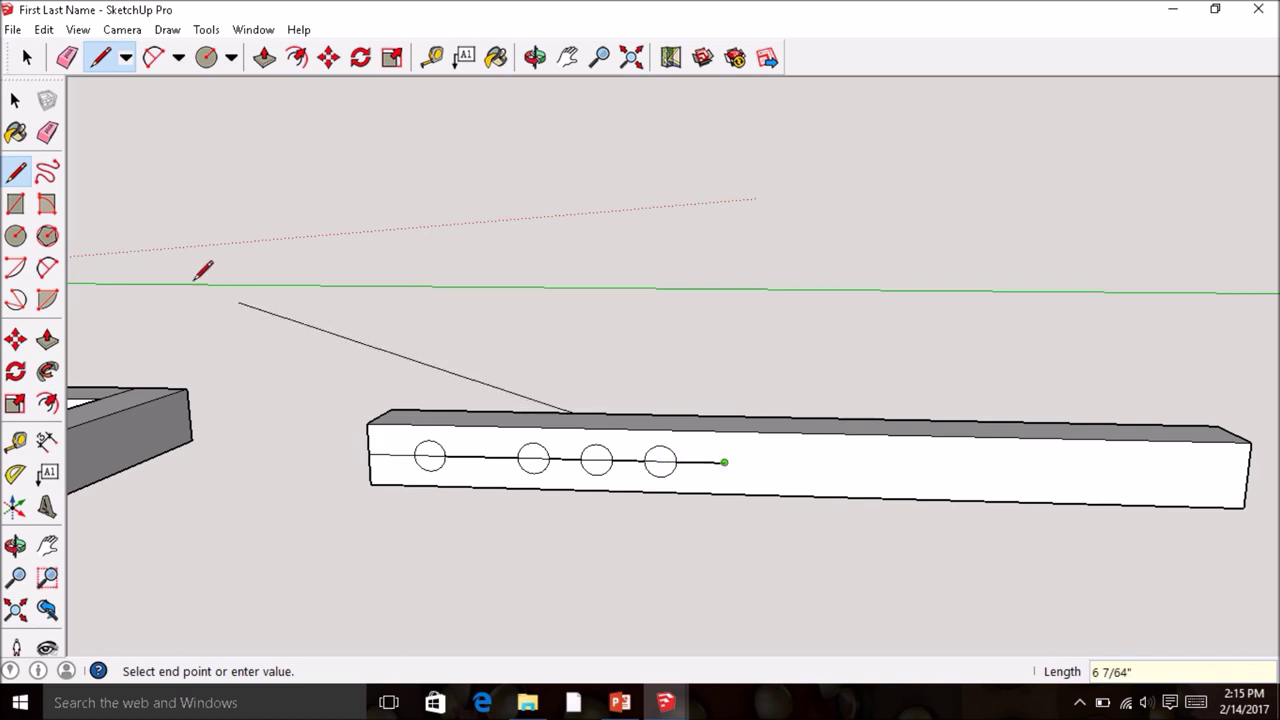
pyautogui.click(15, 235)
pyautogui.click(724, 462)
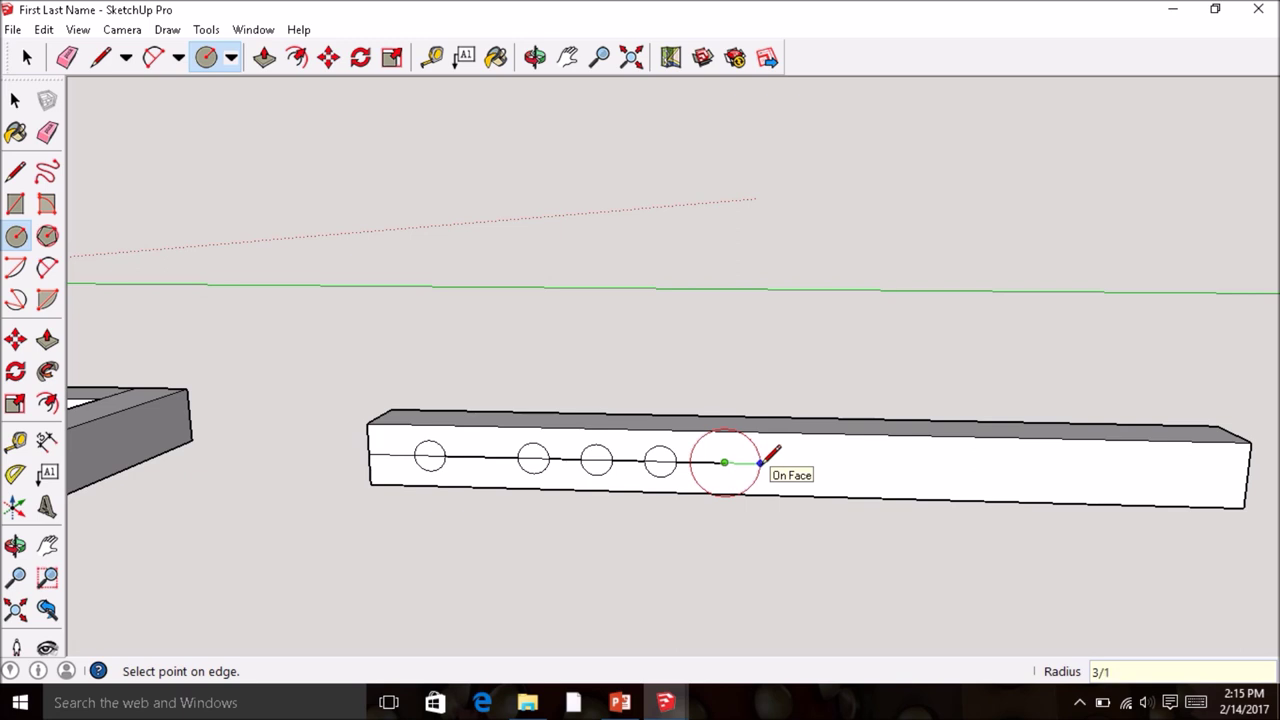
pyautogui.write('3/16')
pyautogui.press('Return')
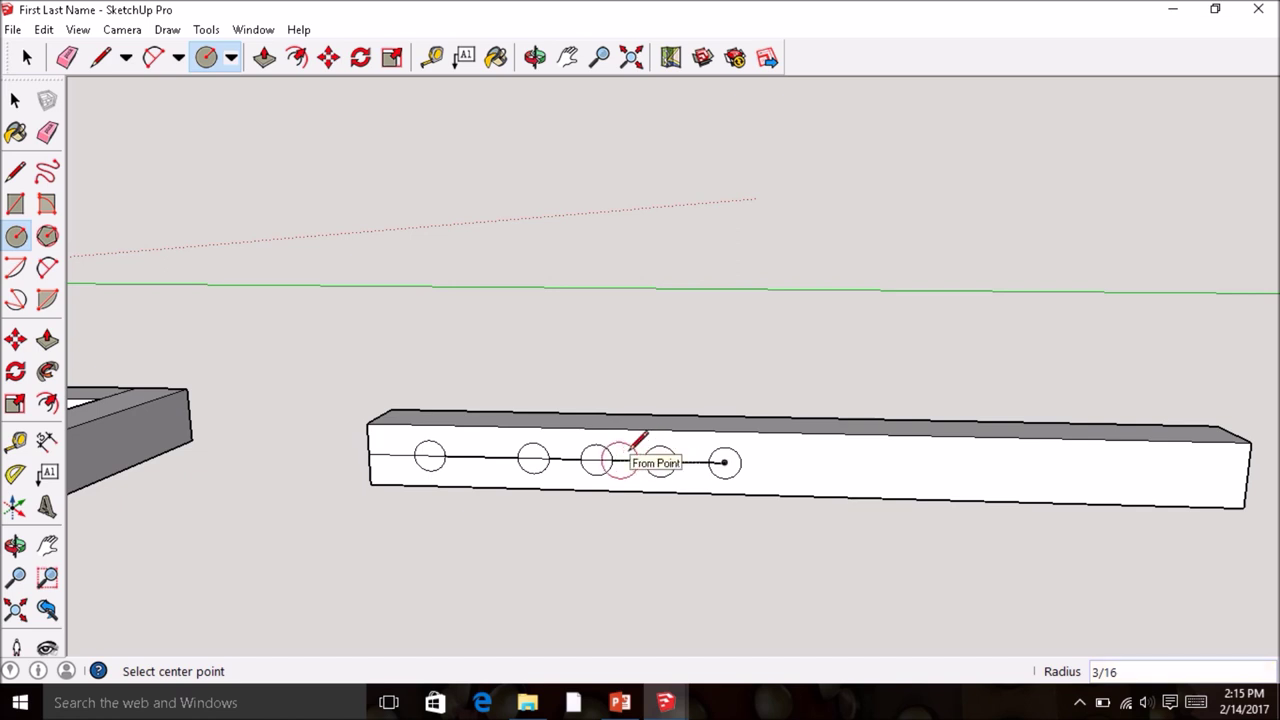
# - Extend the guide past the fifth circle and add a sixth 3/16" circle
pyautogui.click(15, 172)
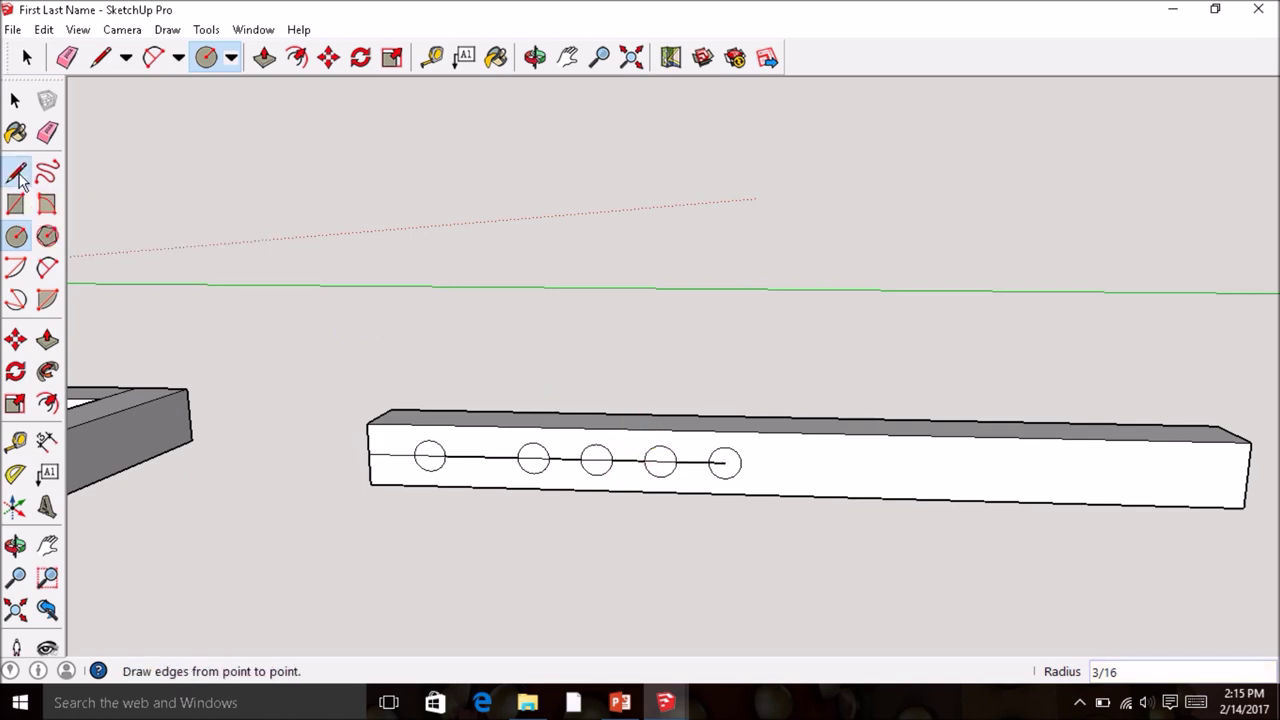
pyautogui.click(725, 462)
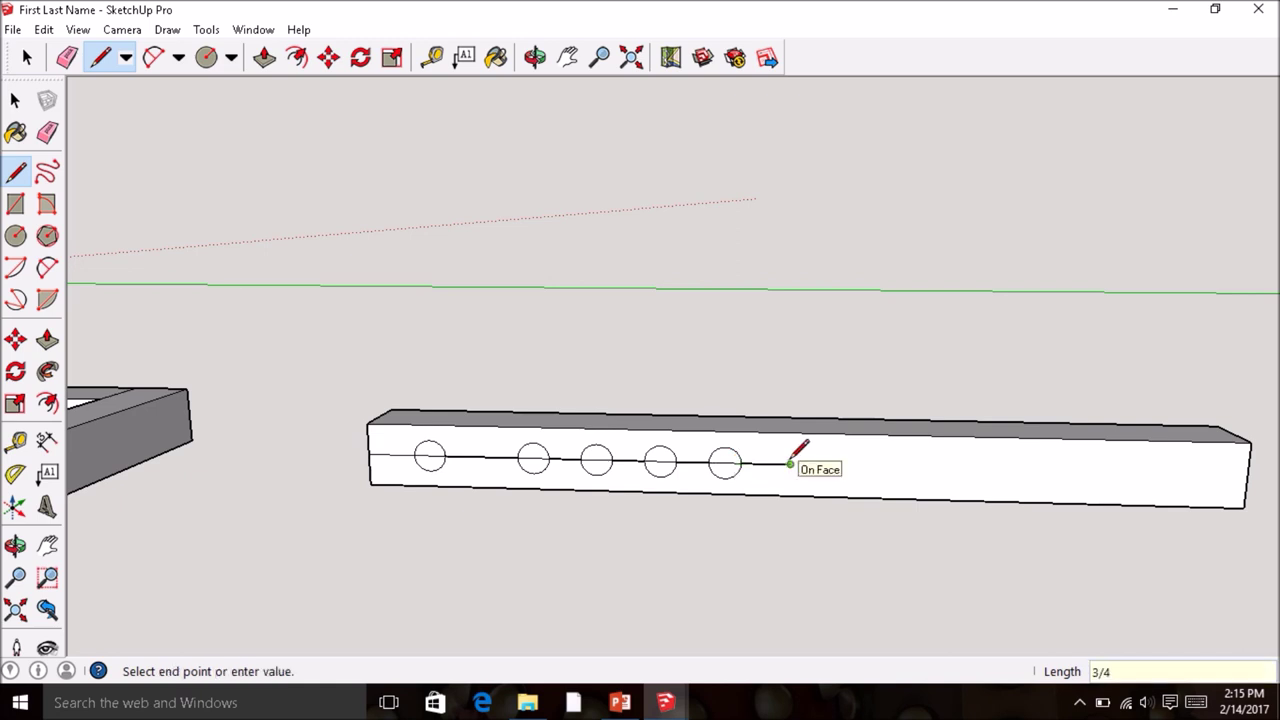
pyautogui.click(790, 462)
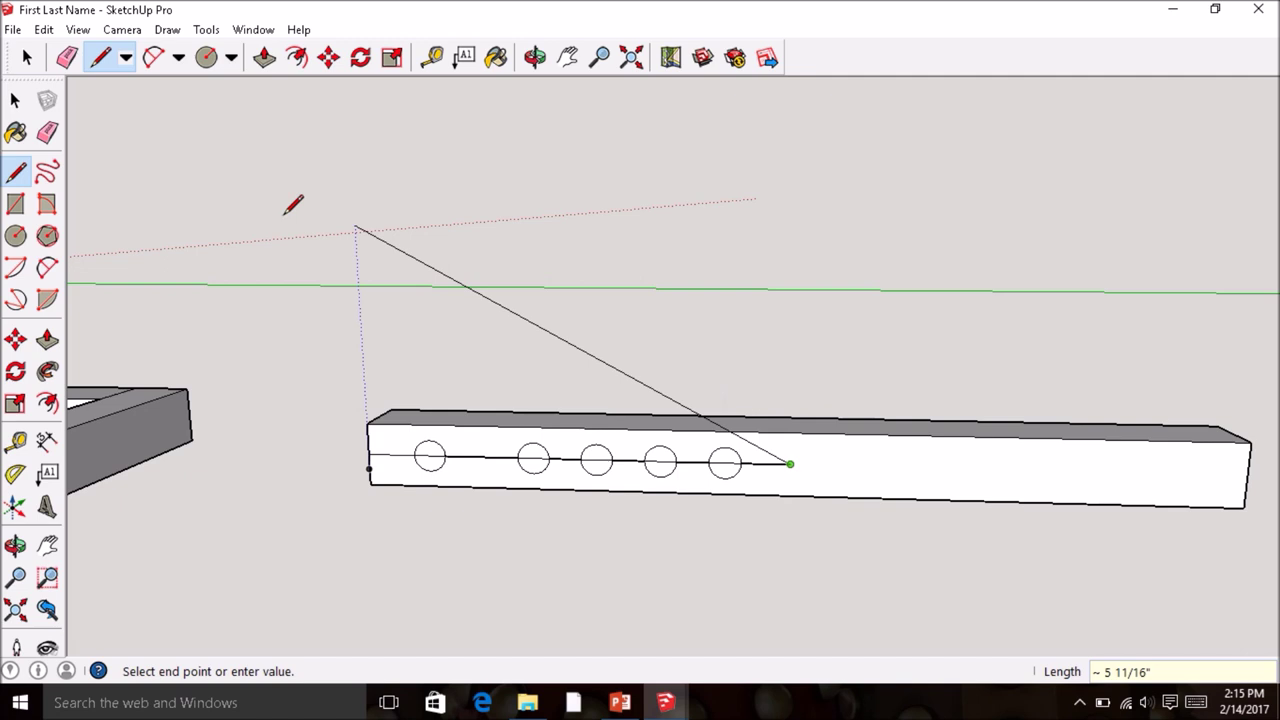
pyautogui.click(15, 235)
pyautogui.click(790, 463)
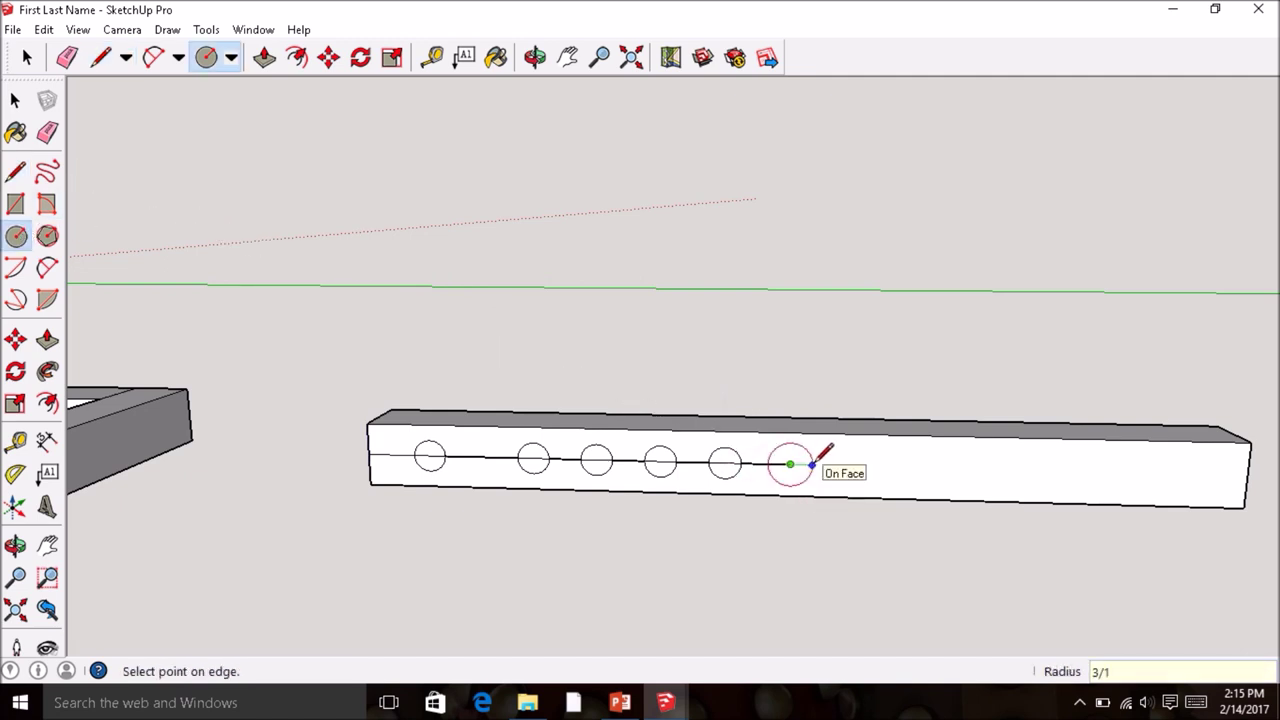
pyautogui.click(812, 464)
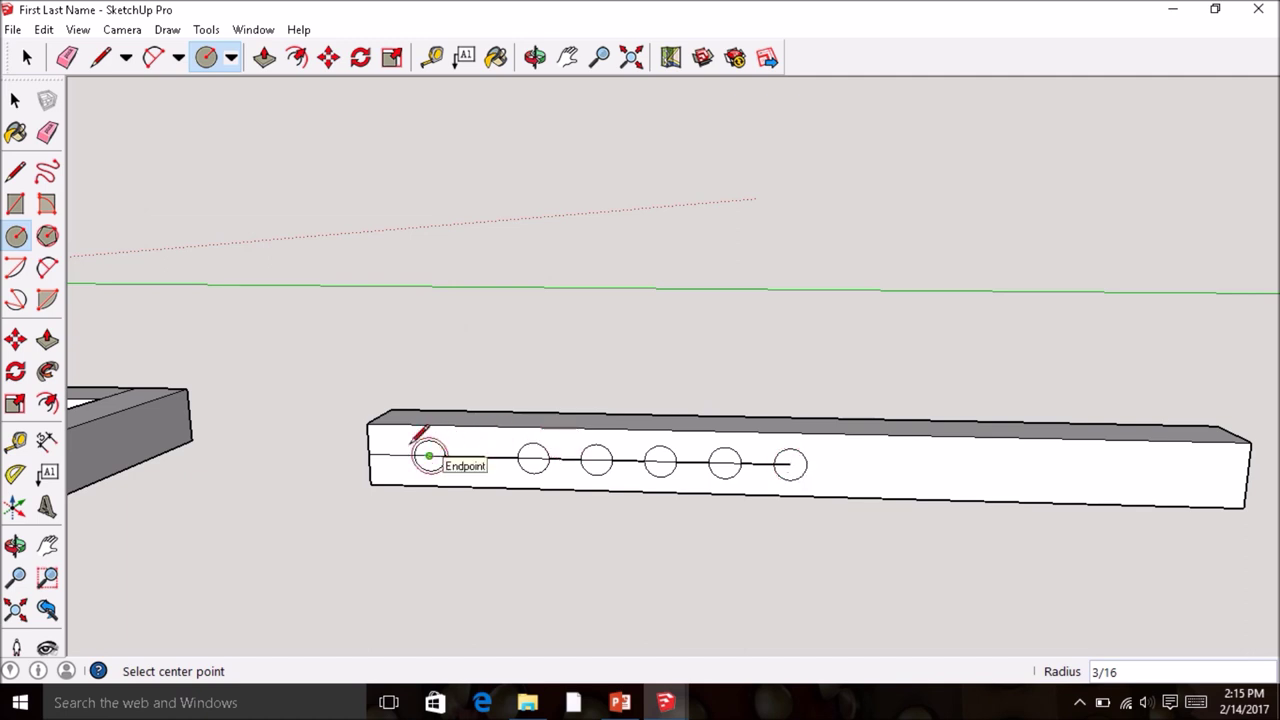
# - Erase the six guide-line segments around the circles
pyautogui.click(47, 133)
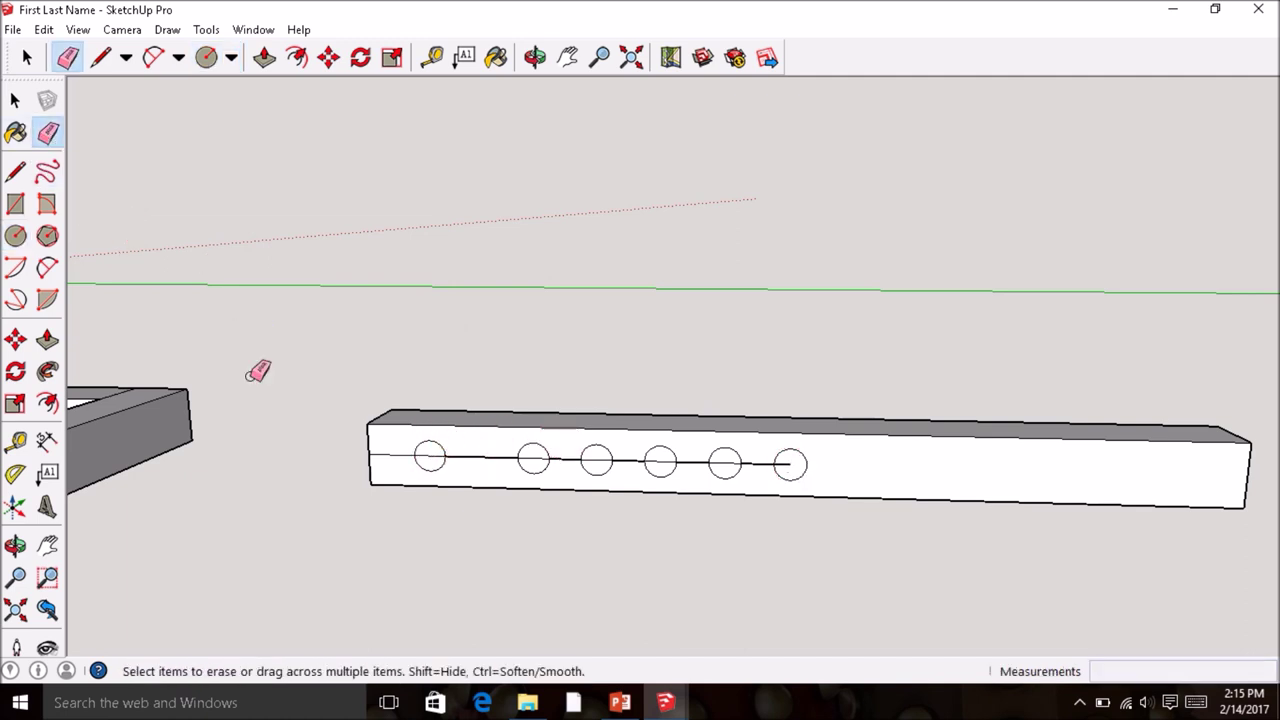
pyautogui.click(393, 455)
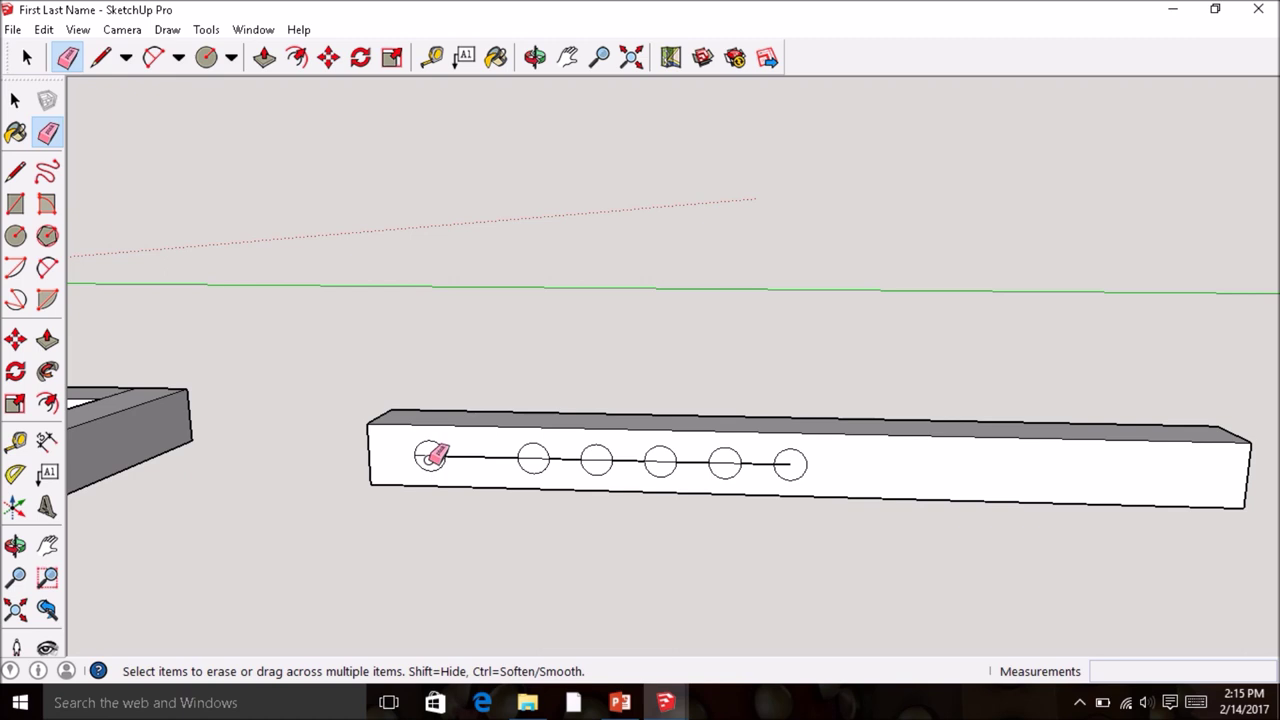
pyautogui.click(470, 457)
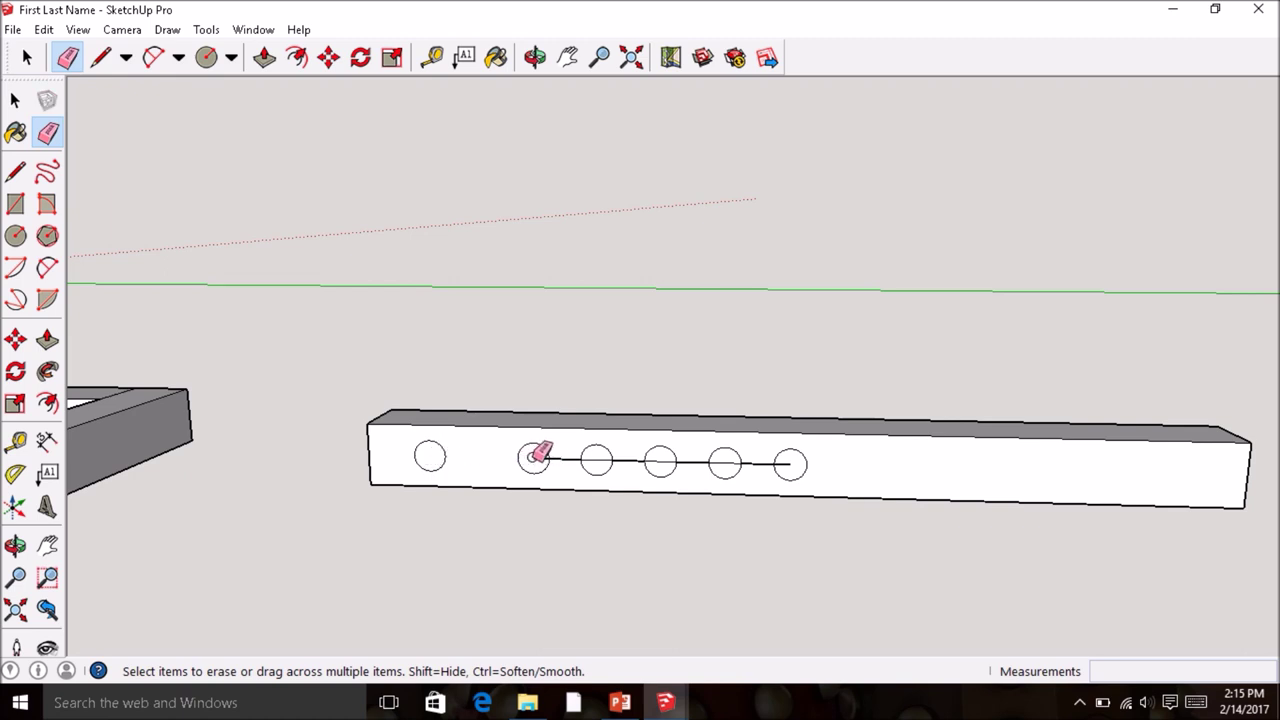
pyautogui.click(548, 458)
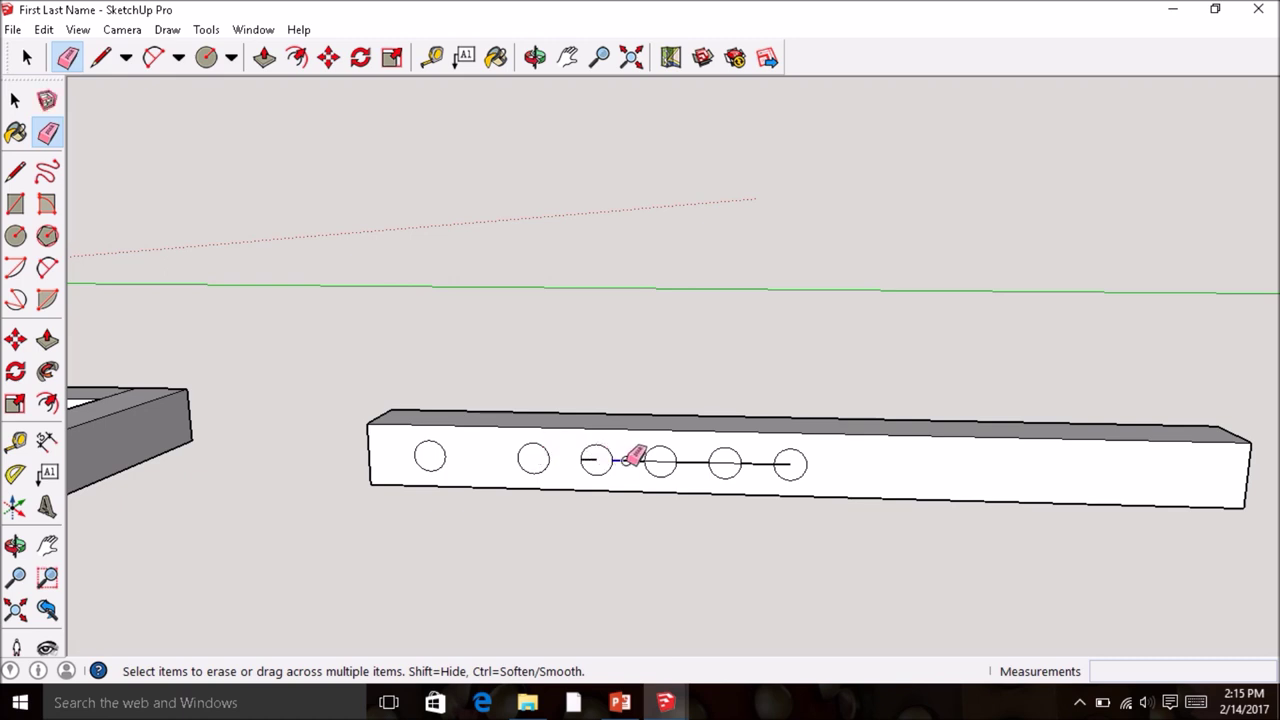
pyautogui.click(628, 462)
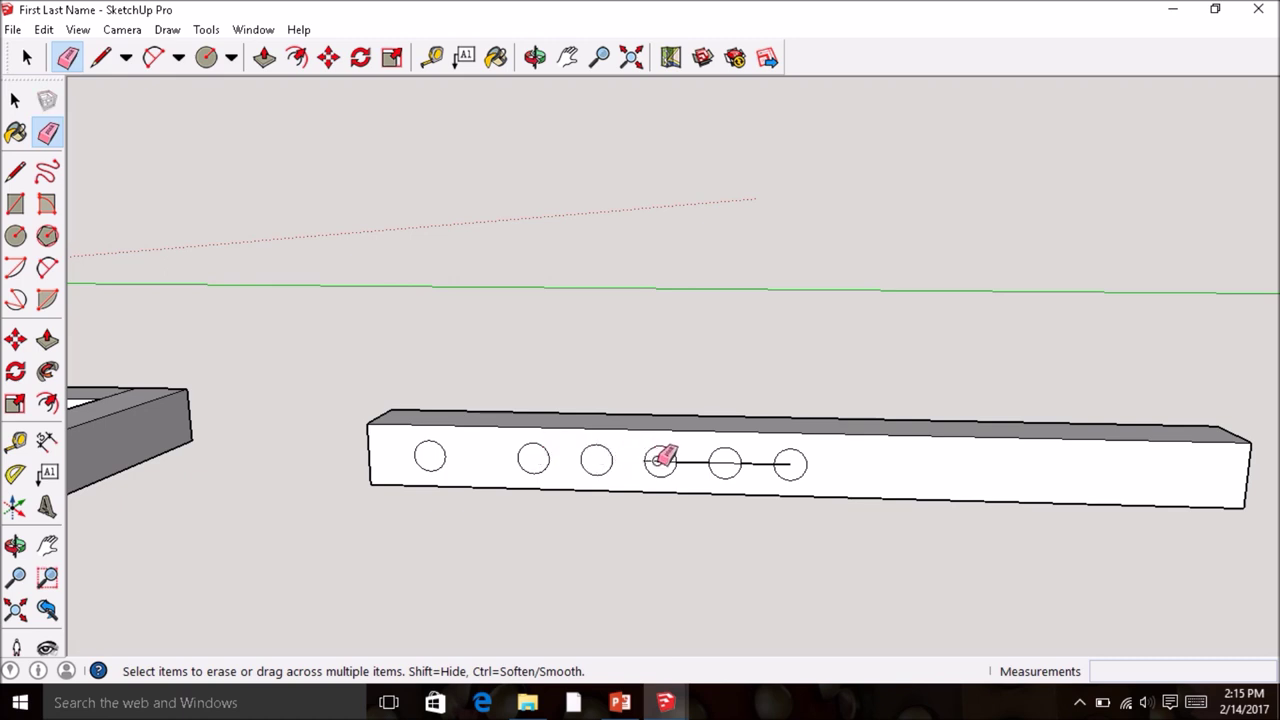
pyautogui.click(698, 462)
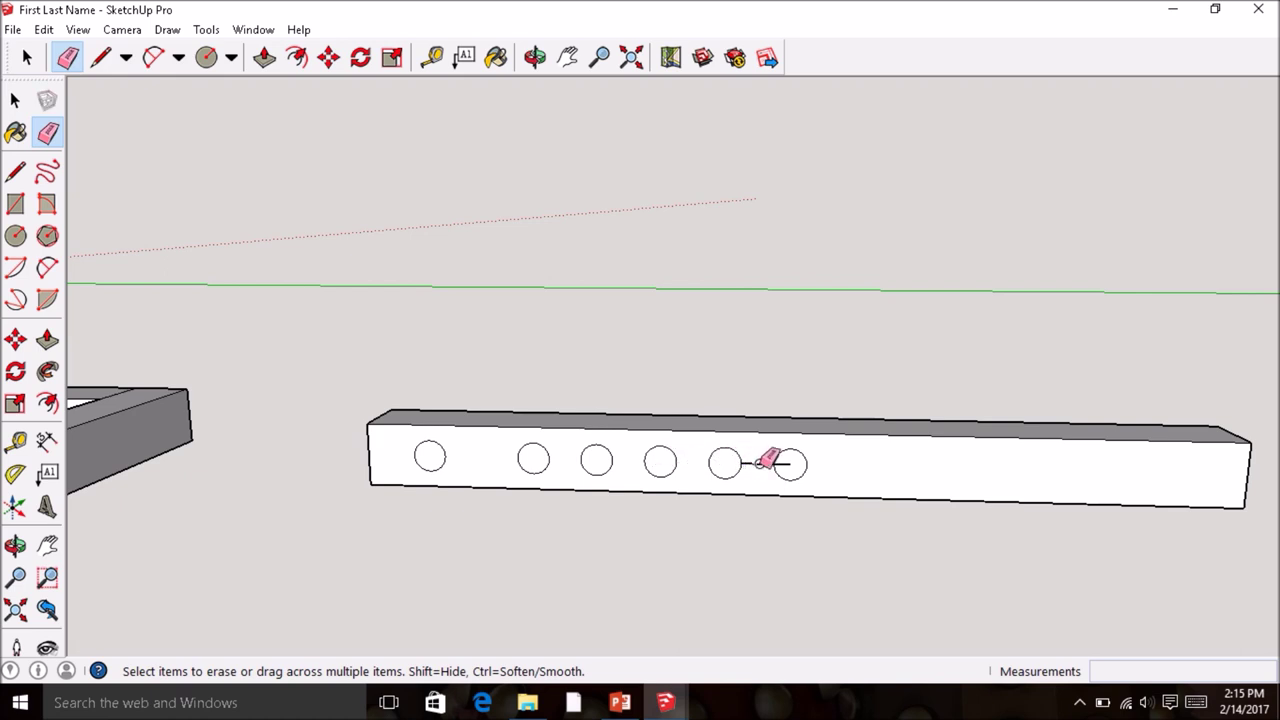
pyautogui.click(786, 463)
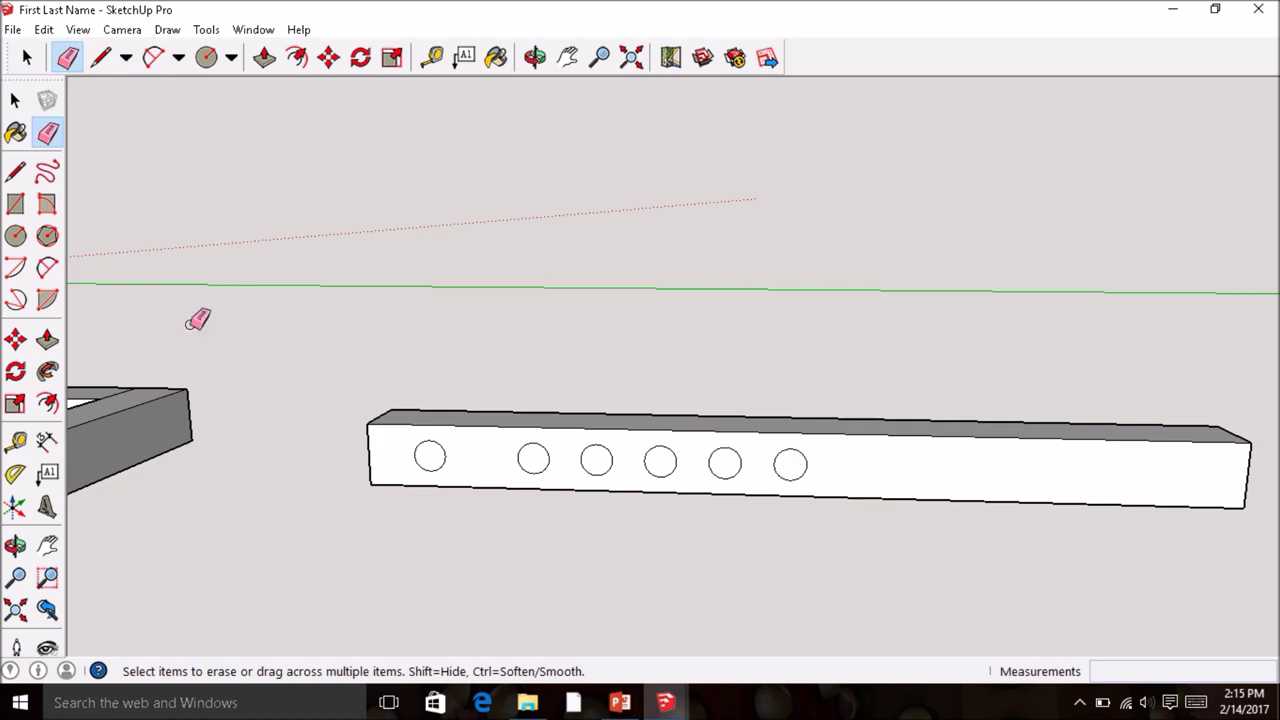
# - Push the first three circles 3/4" into the beam as holes
pyautogui.click(48, 341)
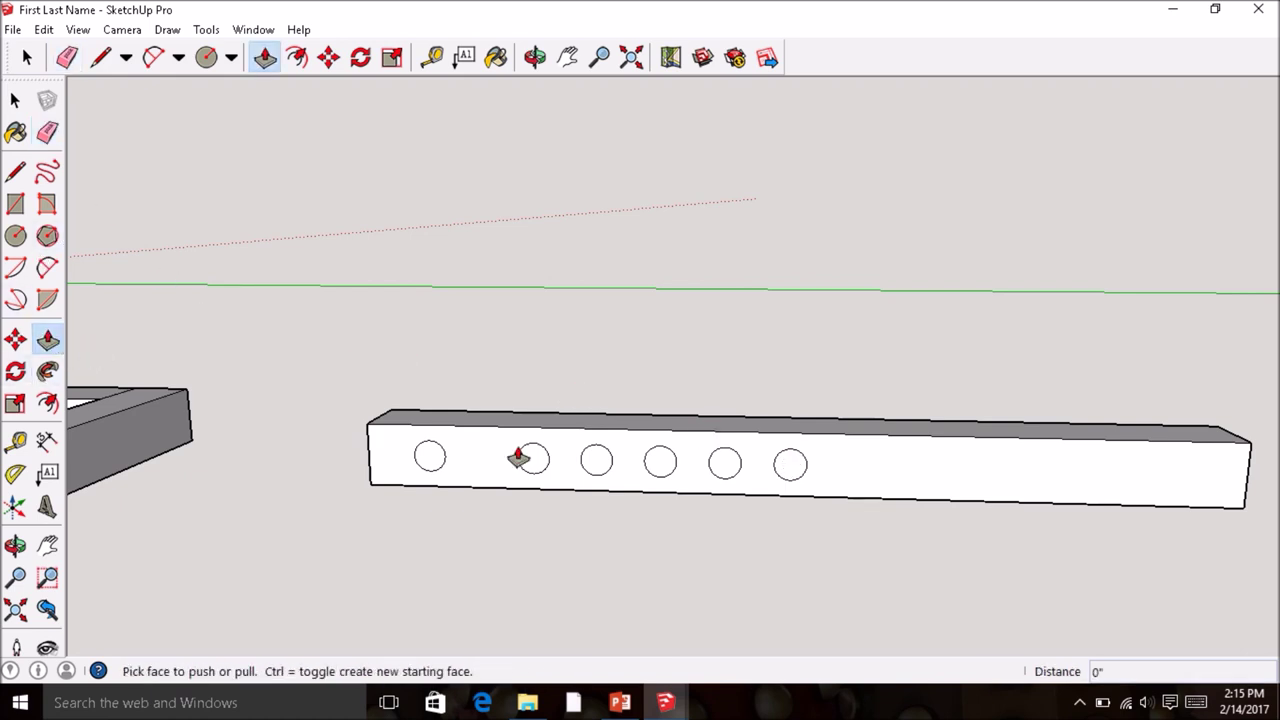
pyautogui.moveTo(535, 456); pyautogui.dragTo(486, 500, button='middle')
pyautogui.click(438, 443)
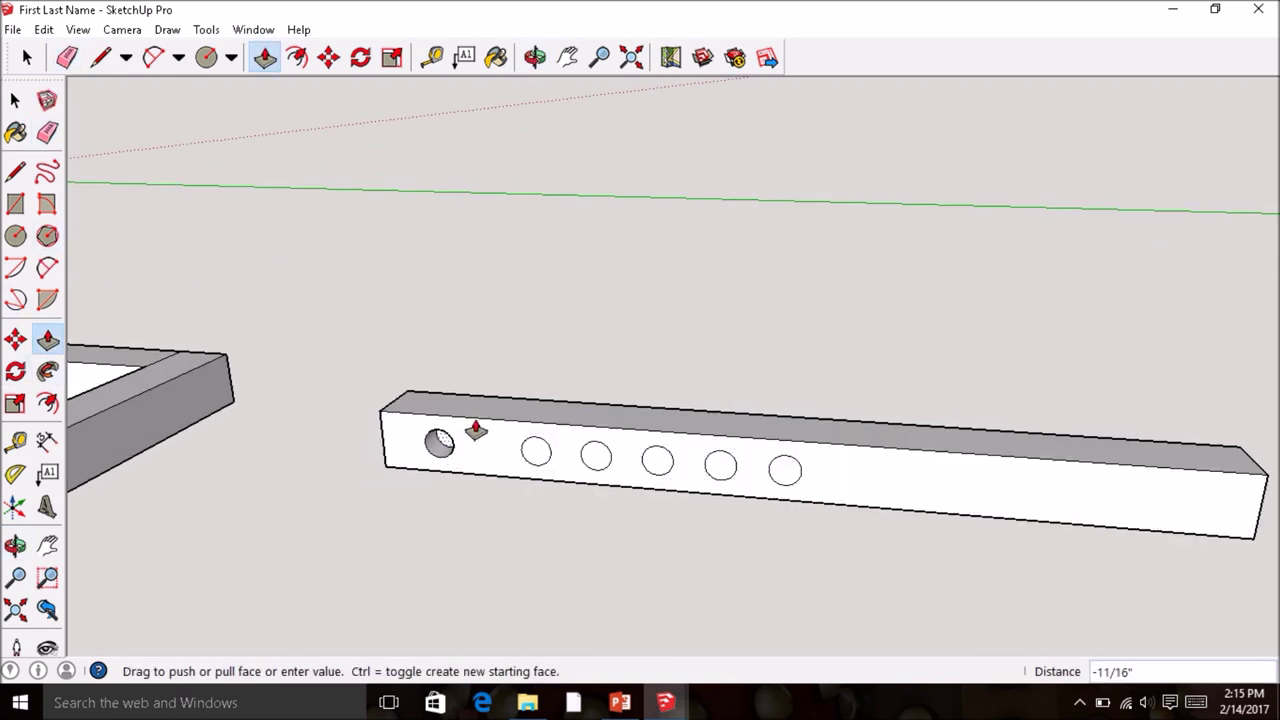
pyautogui.click(514, 409)
pyautogui.click(536, 452)
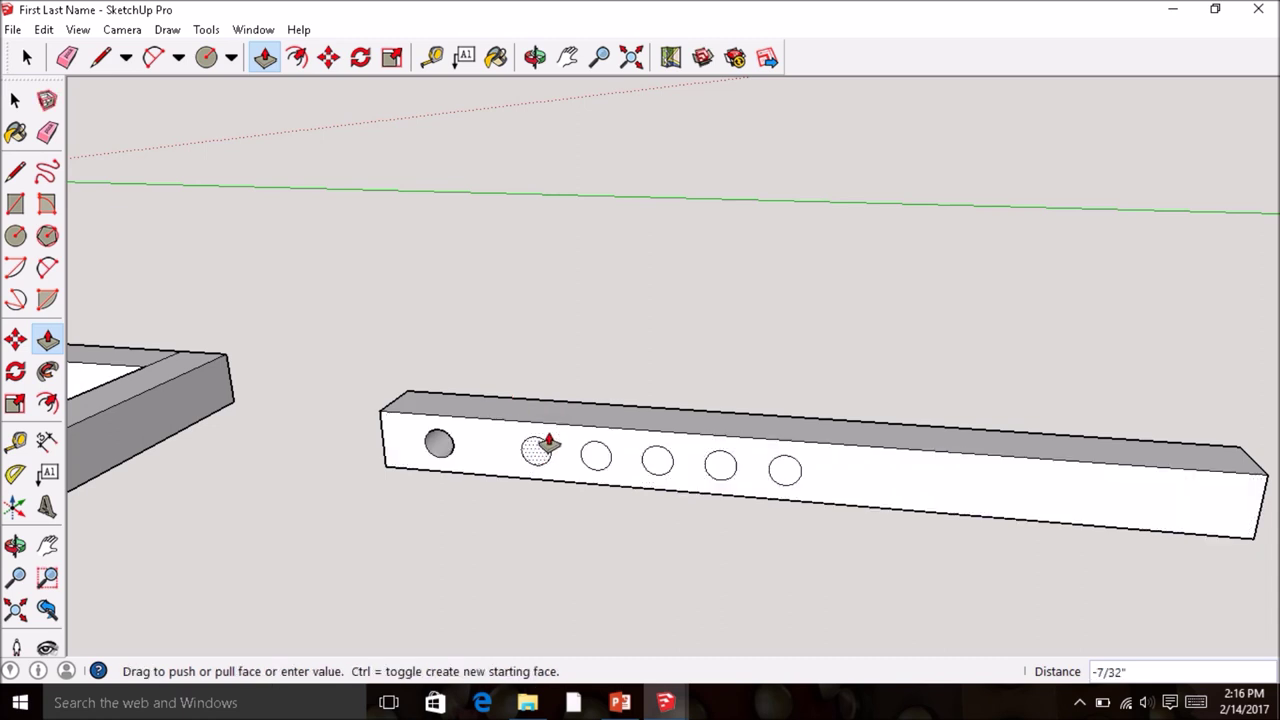
pyautogui.click(591, 411)
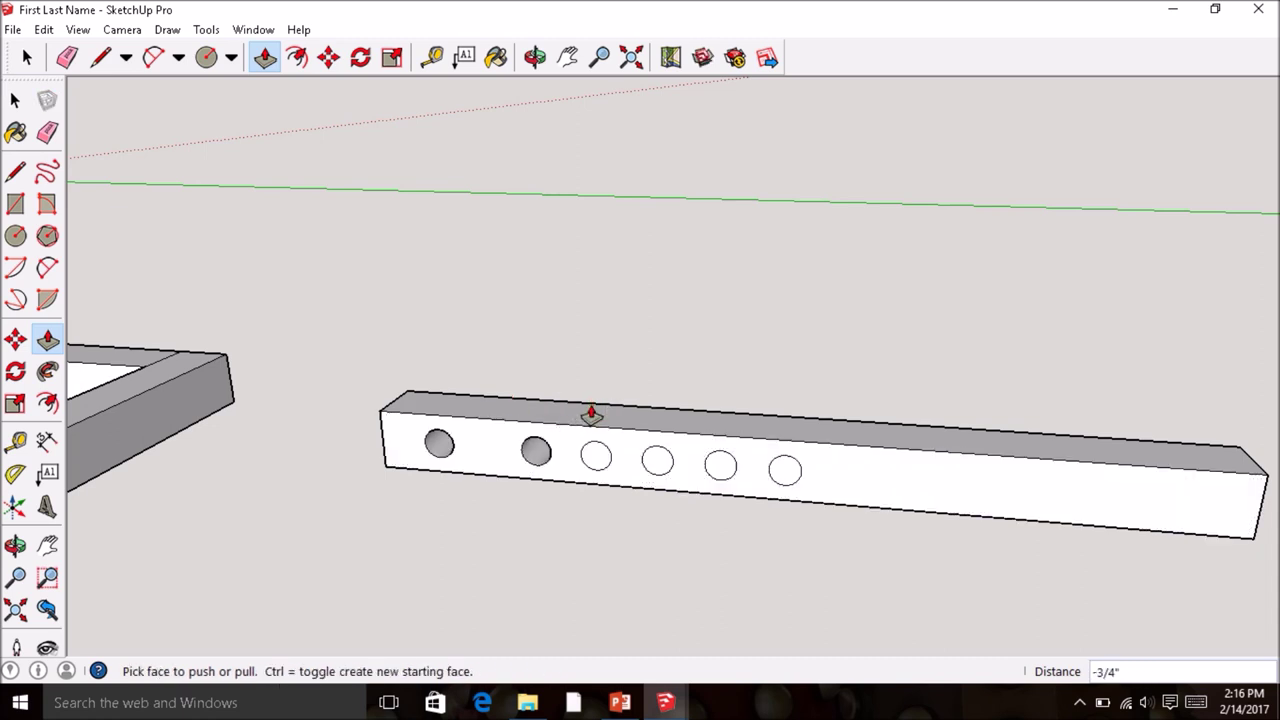
pyautogui.click(603, 470)
pyautogui.click(688, 420)
# - Push the remaining three circles in to the same 3/4" depth and inspect the beam
pyautogui.click(660, 461)
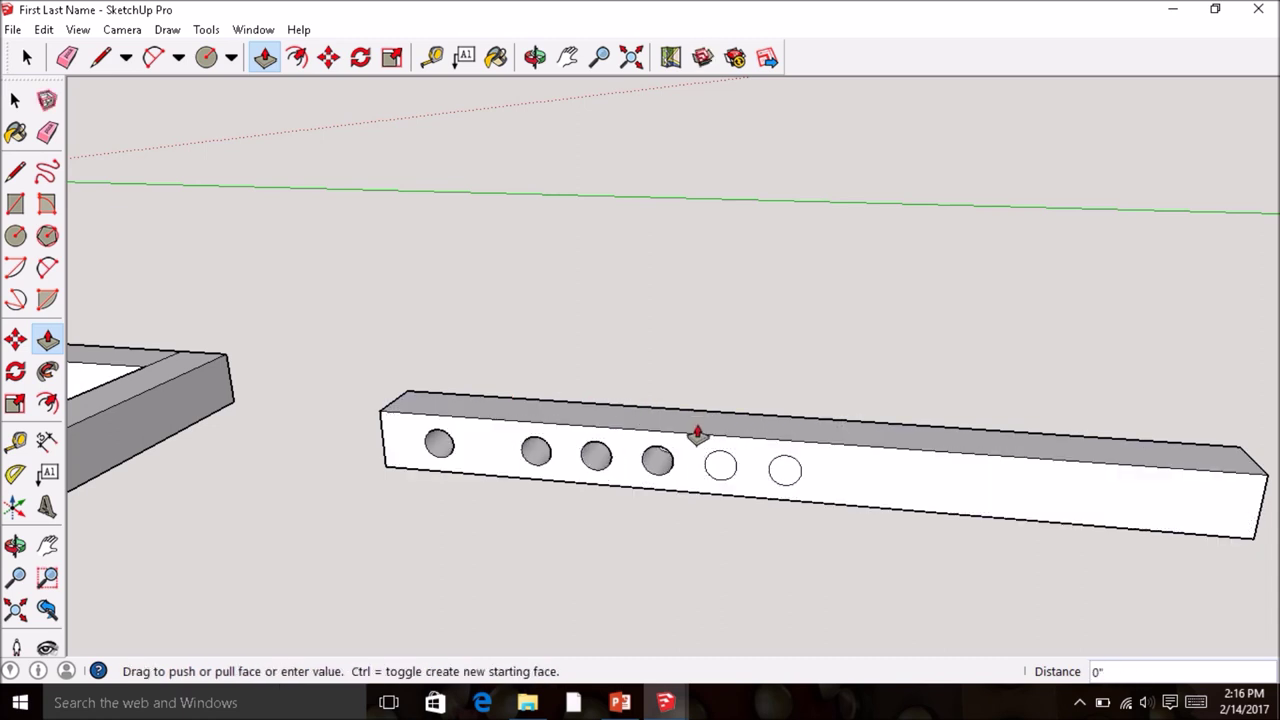
pyautogui.click(707, 420)
pyautogui.click(718, 474)
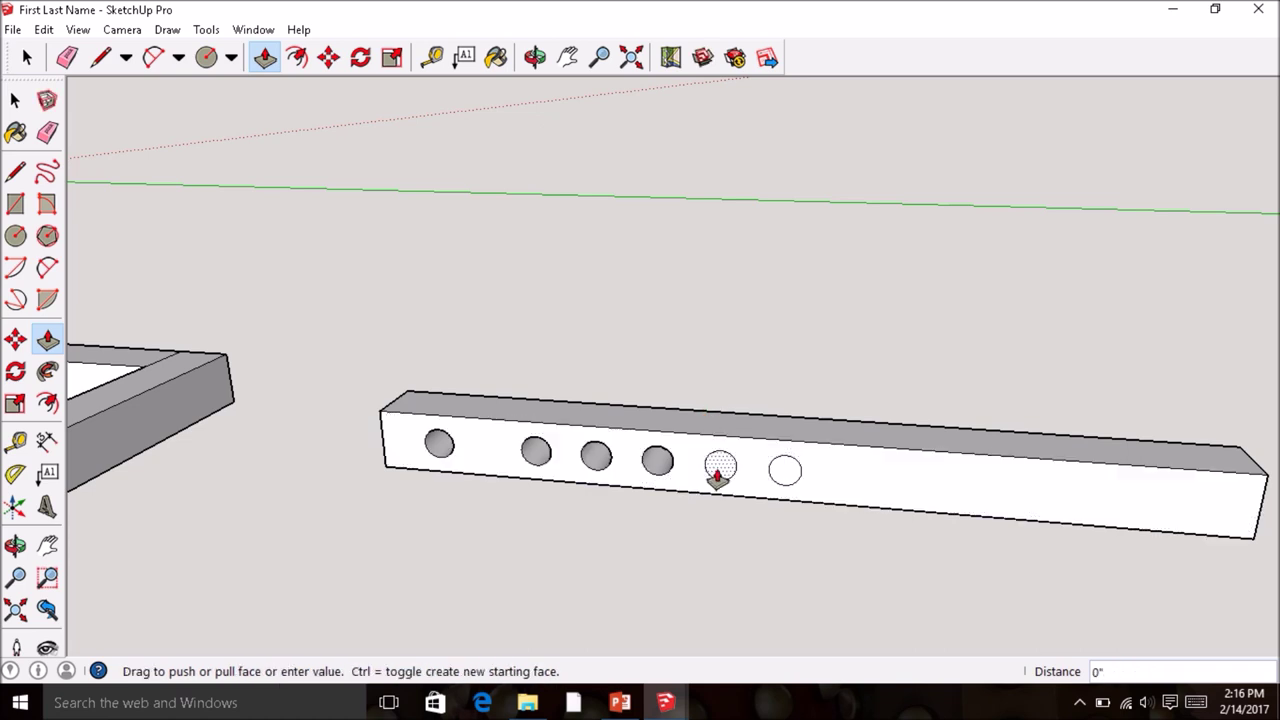
pyautogui.click(763, 425)
pyautogui.click(786, 466)
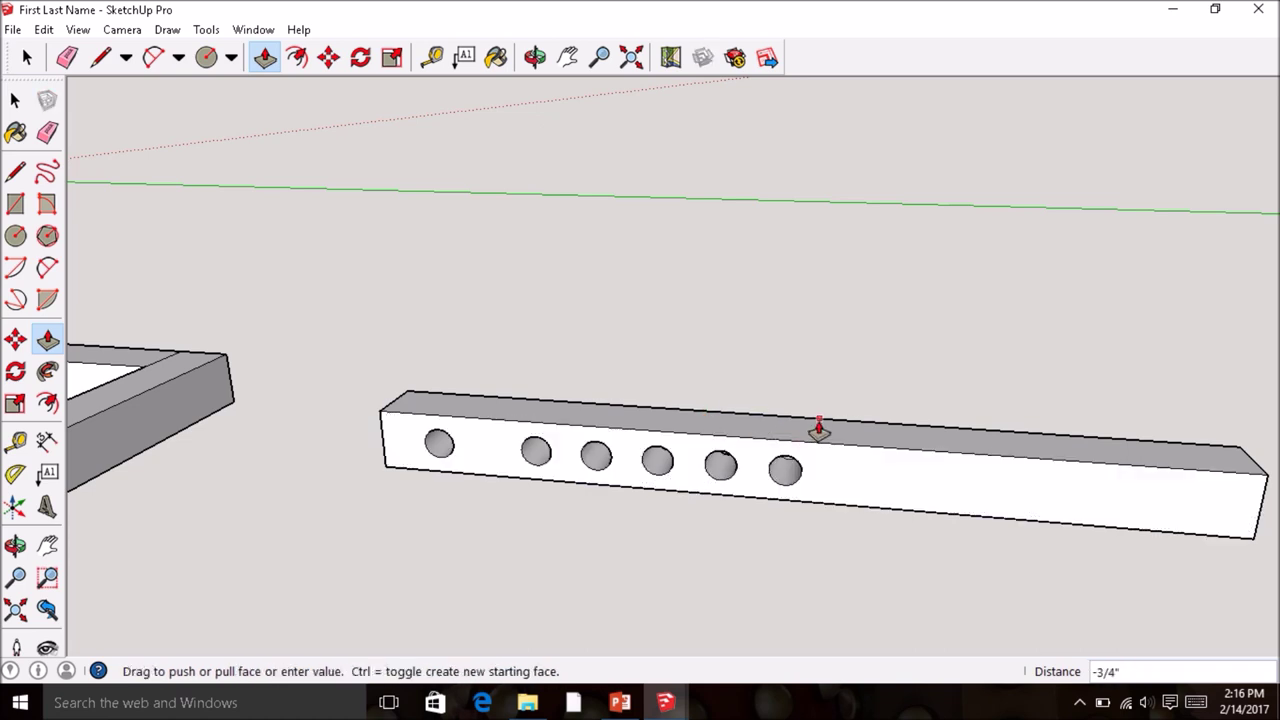
pyautogui.click(820, 430)
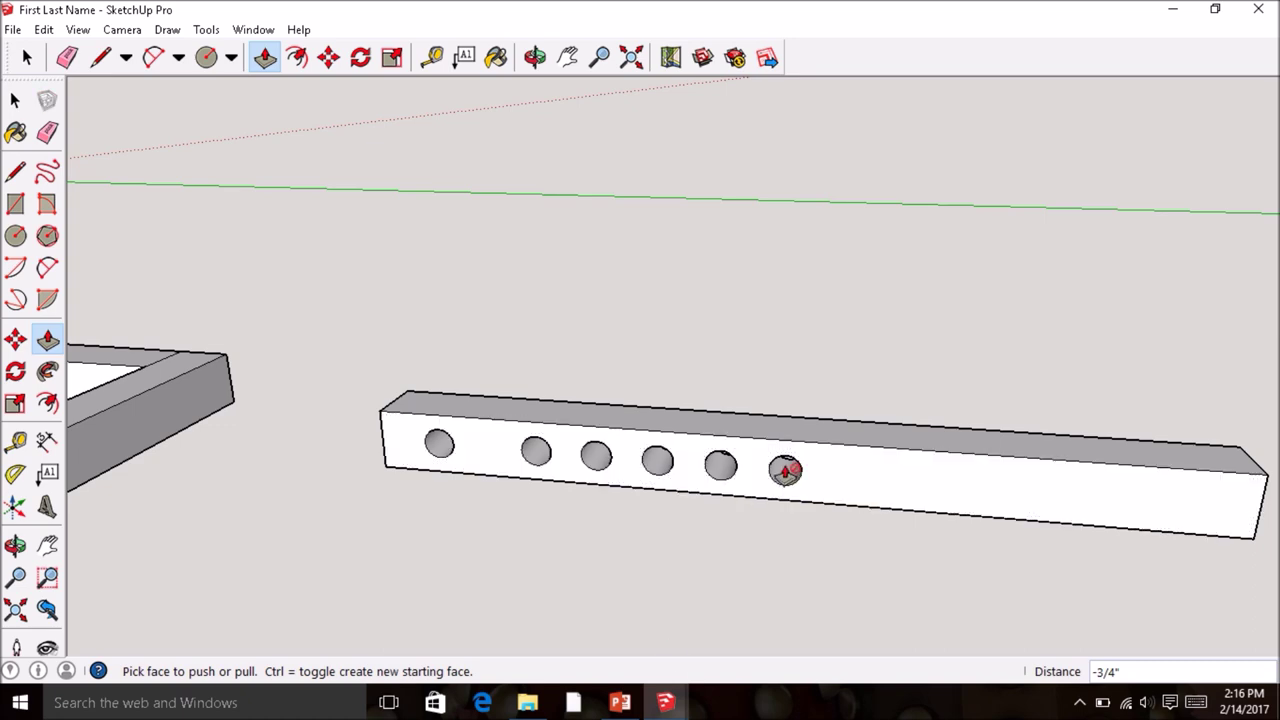
pyautogui.moveTo(1154, 449); pyautogui.dragTo(1203, 436, button='middle')
pyautogui.scroll(4, 1205, 428)
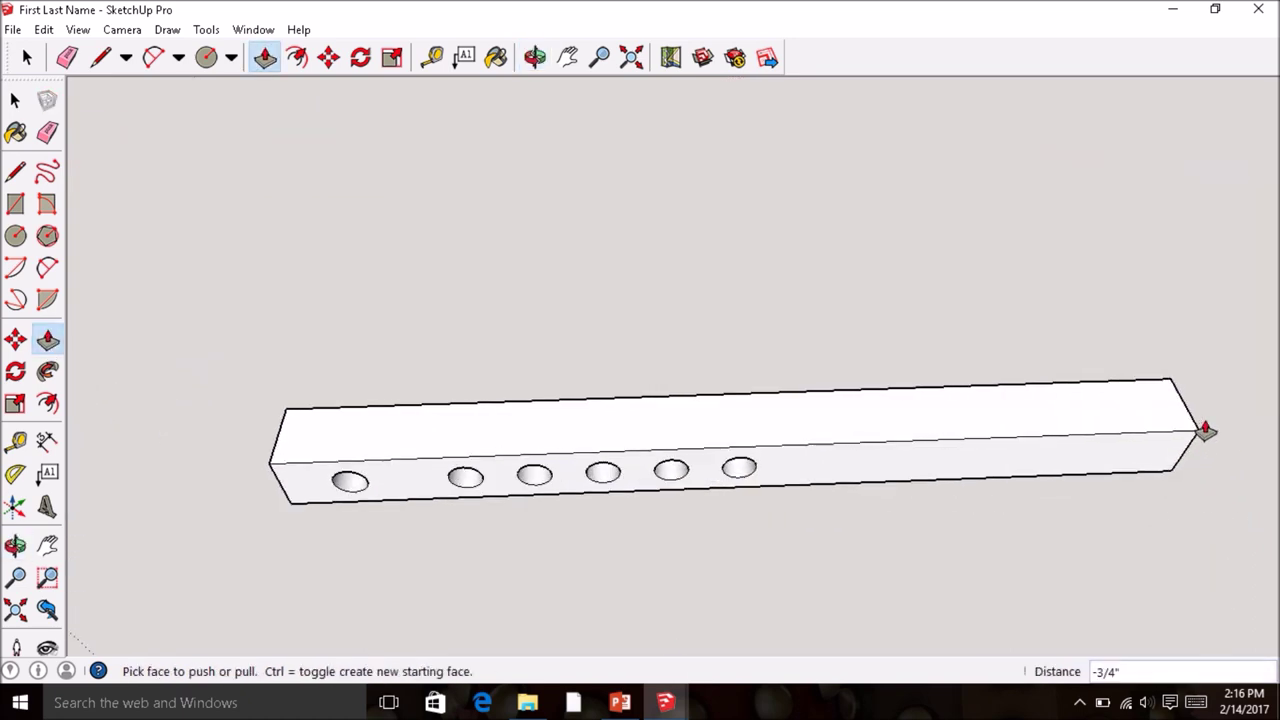
pyautogui.scroll(1, 1207, 424)
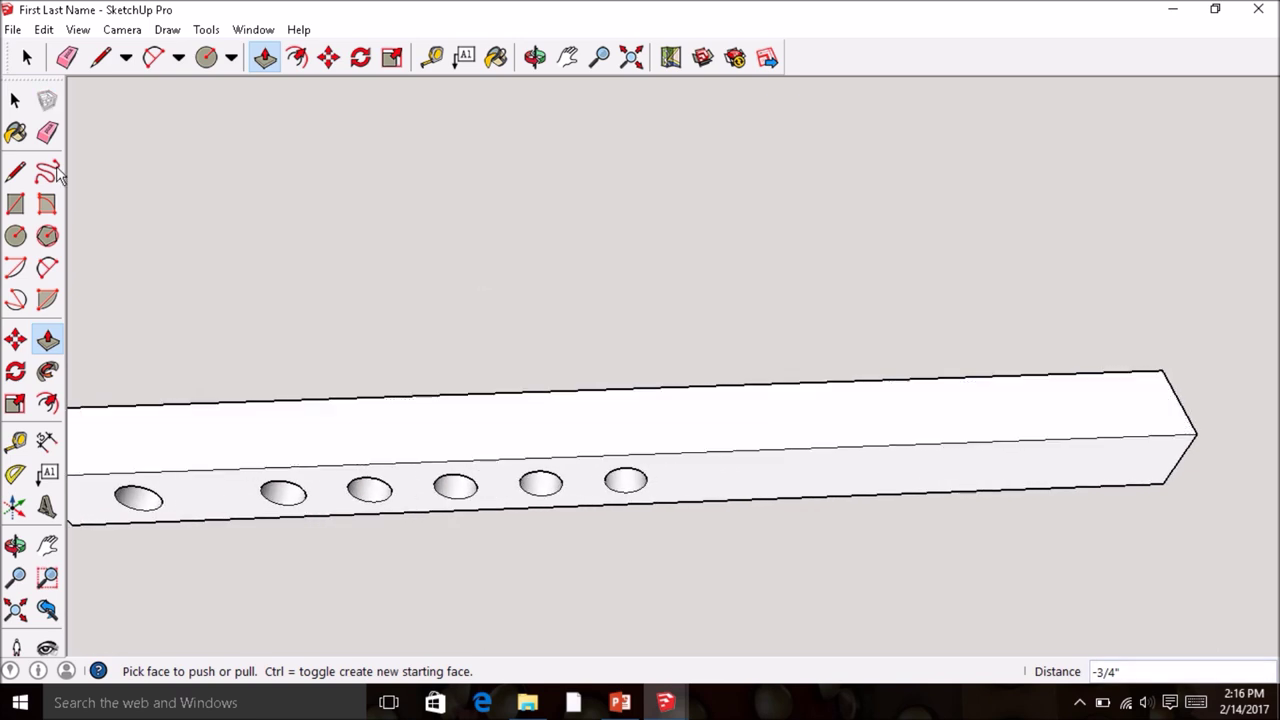
pyautogui.click(15, 172)
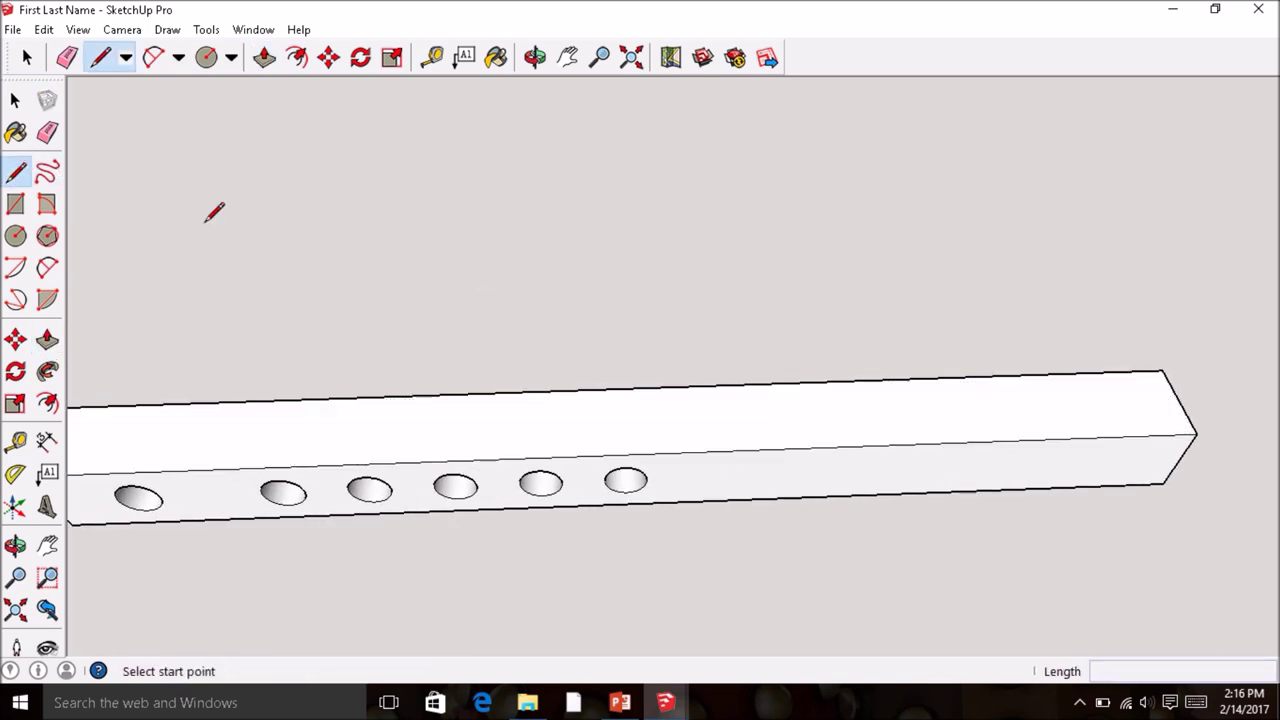
# - Draw a short line on the beam's end and try placing a polygon beside it
pyautogui.click(1179, 400)
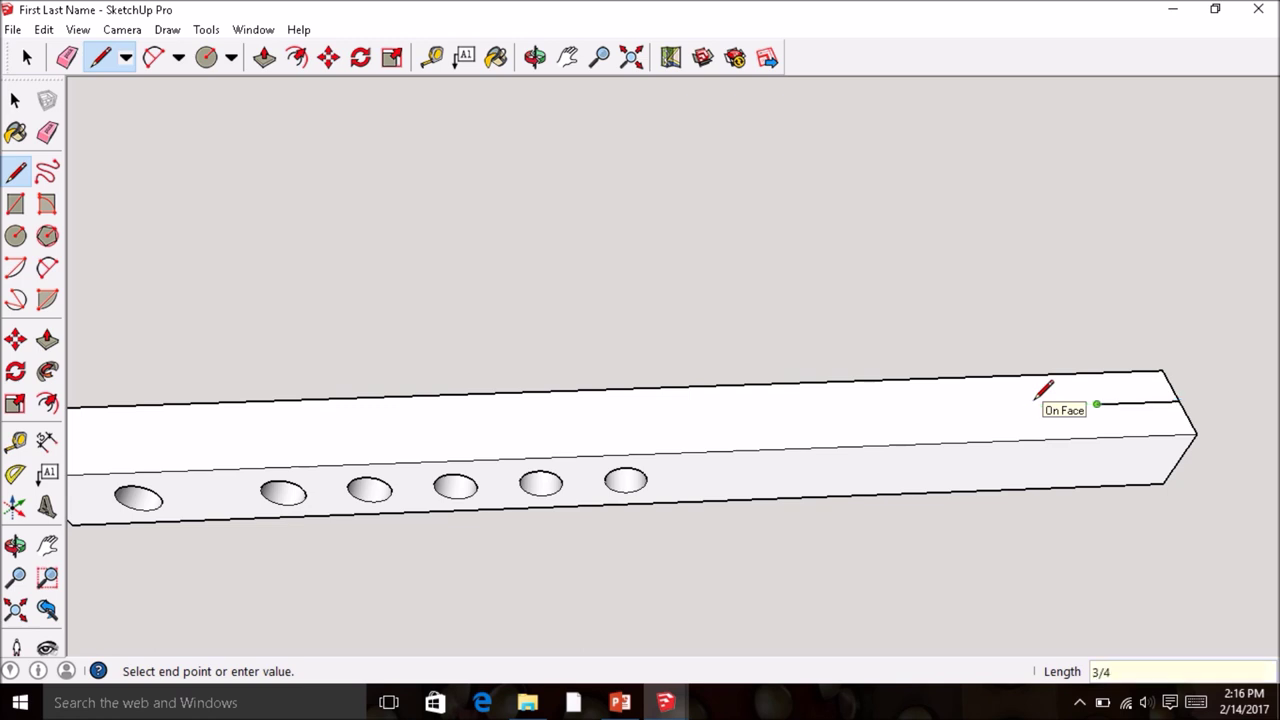
pyautogui.click(1097, 404)
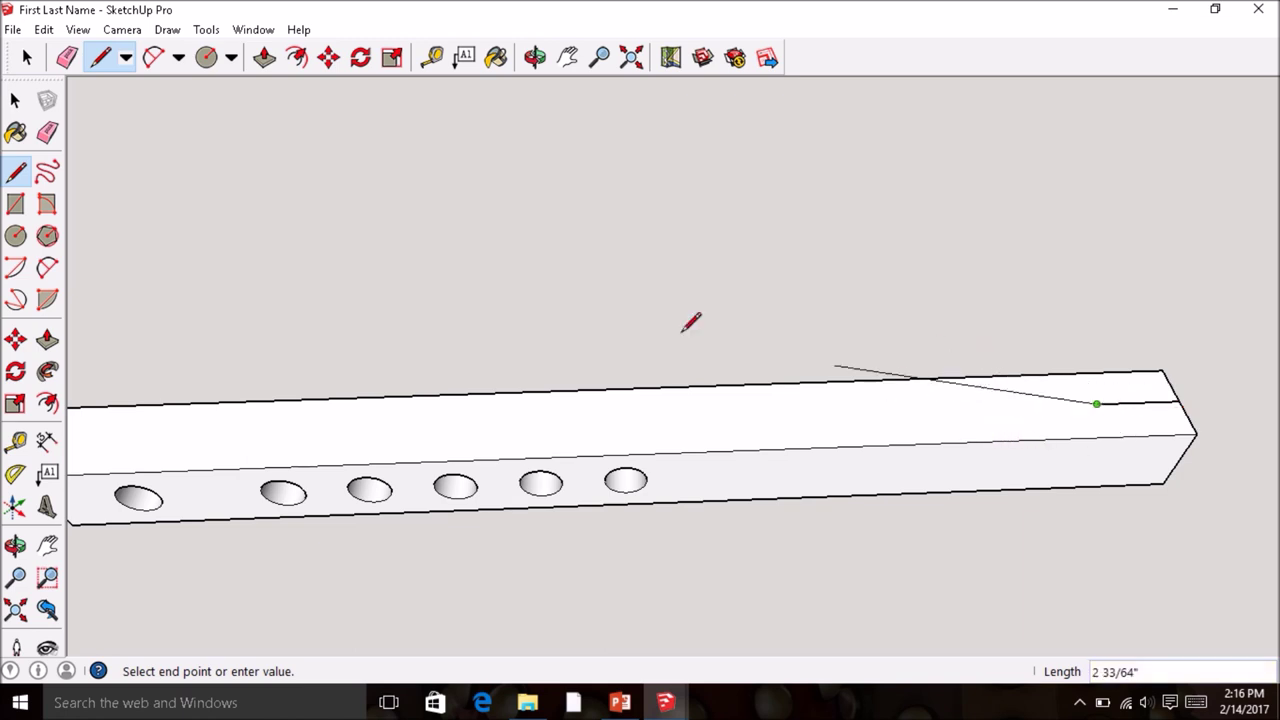
pyautogui.click(47, 235)
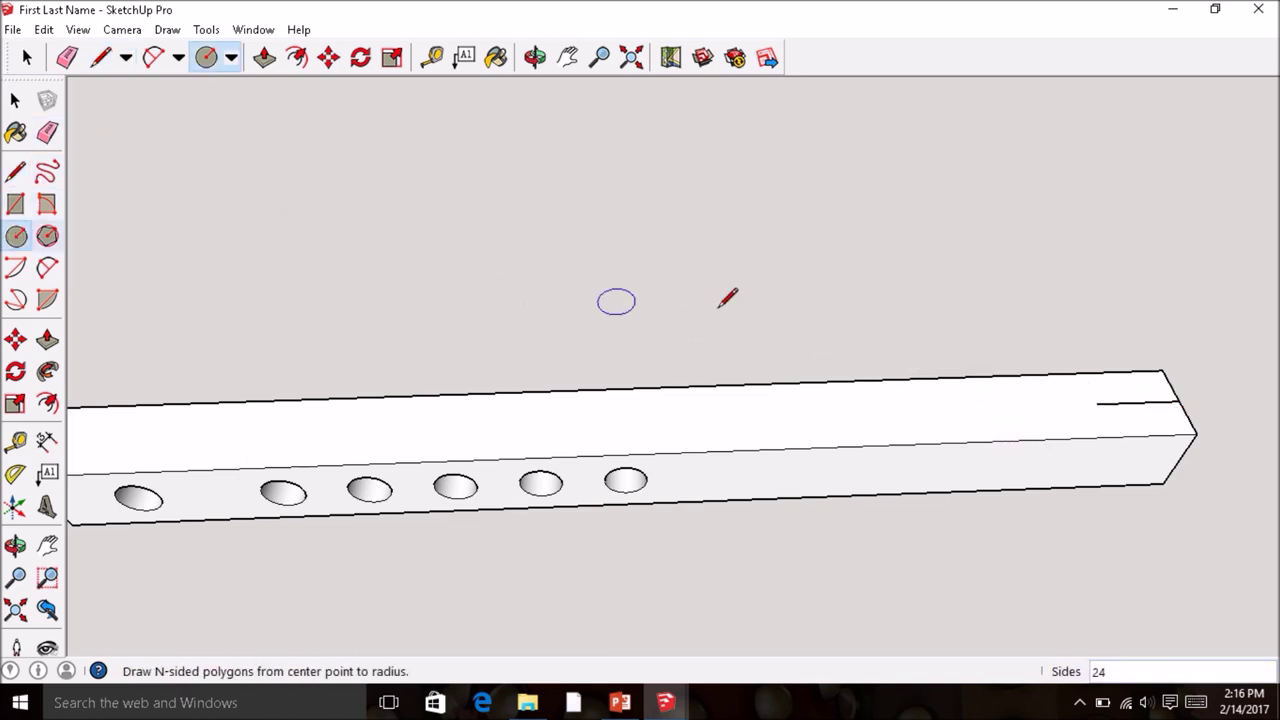
pyautogui.scroll(-1, 1085, 525)
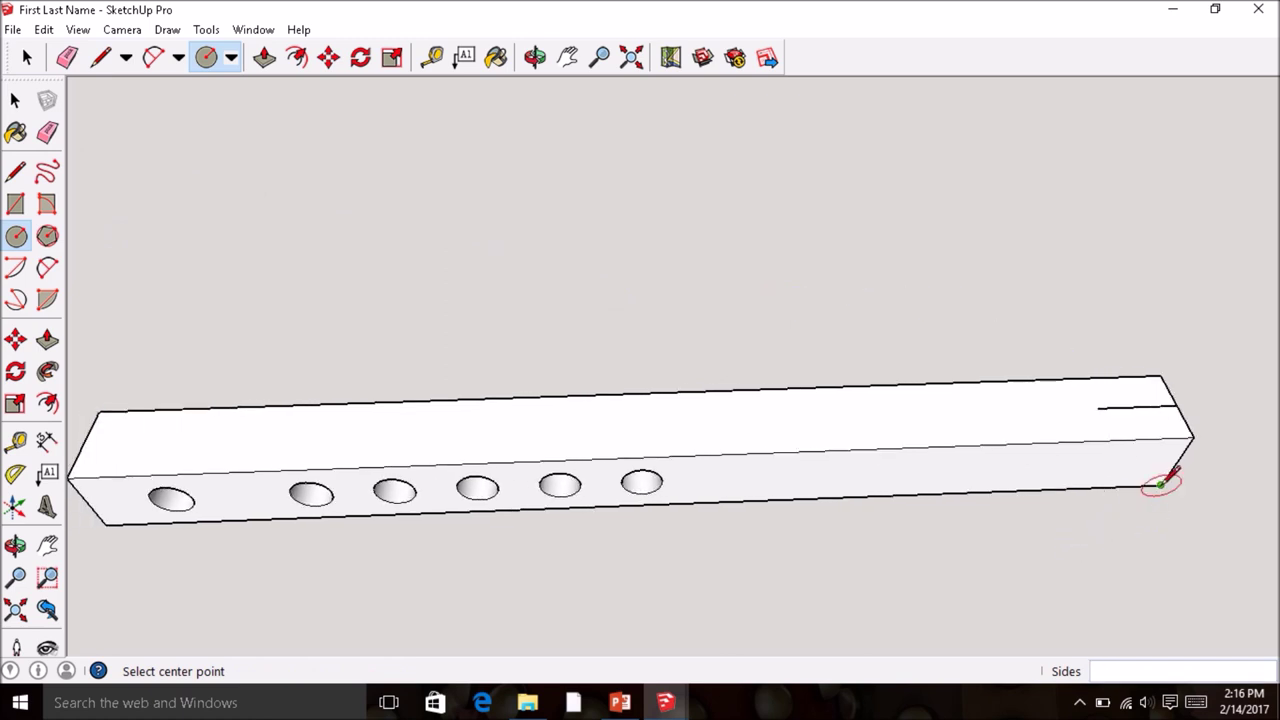
pyautogui.scroll(-3, 1129, 486)
pyautogui.moveTo(1129, 486); pyautogui.dragTo(1075, 426, button='middle')
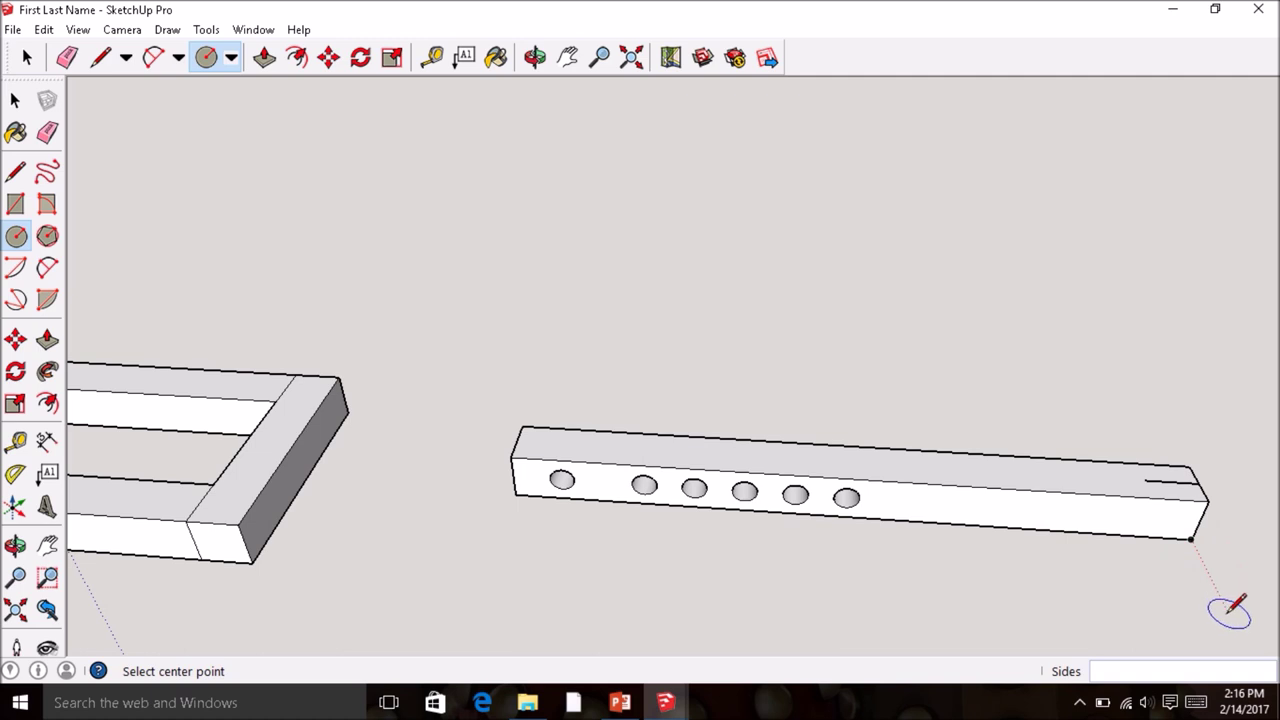
pyautogui.scroll(-2, 1230, 610)
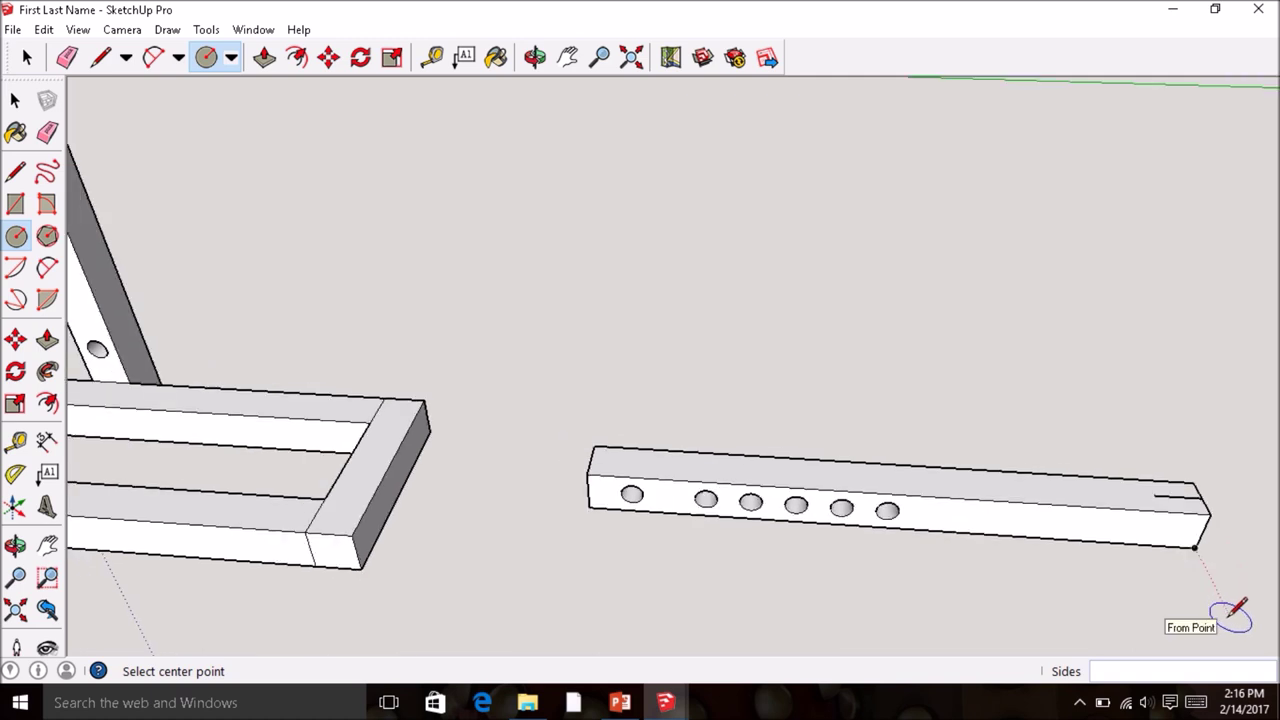
pyautogui.click(1232, 622)
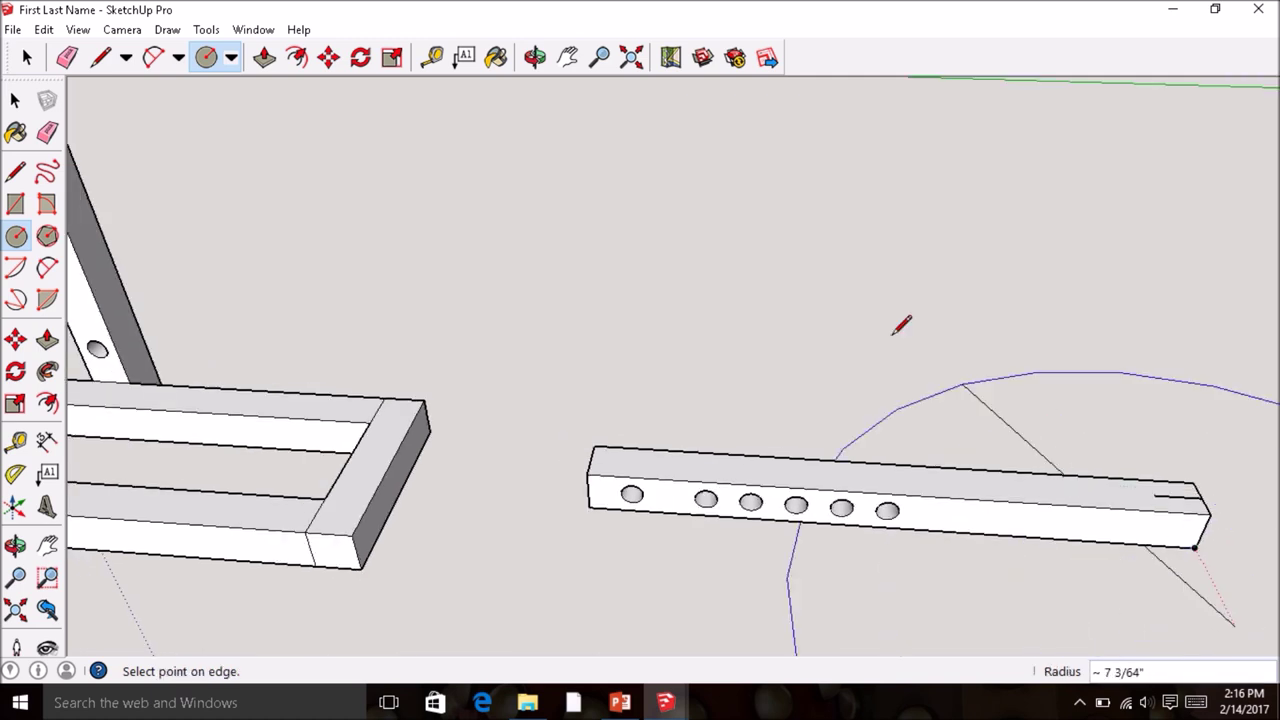
# - Draw a flat 11/16"-radius circle on the ground beyond the beam's far end
pyautogui.click(567, 57)
pyautogui.moveTo(1023, 480); pyautogui.dragTo(603, 374)
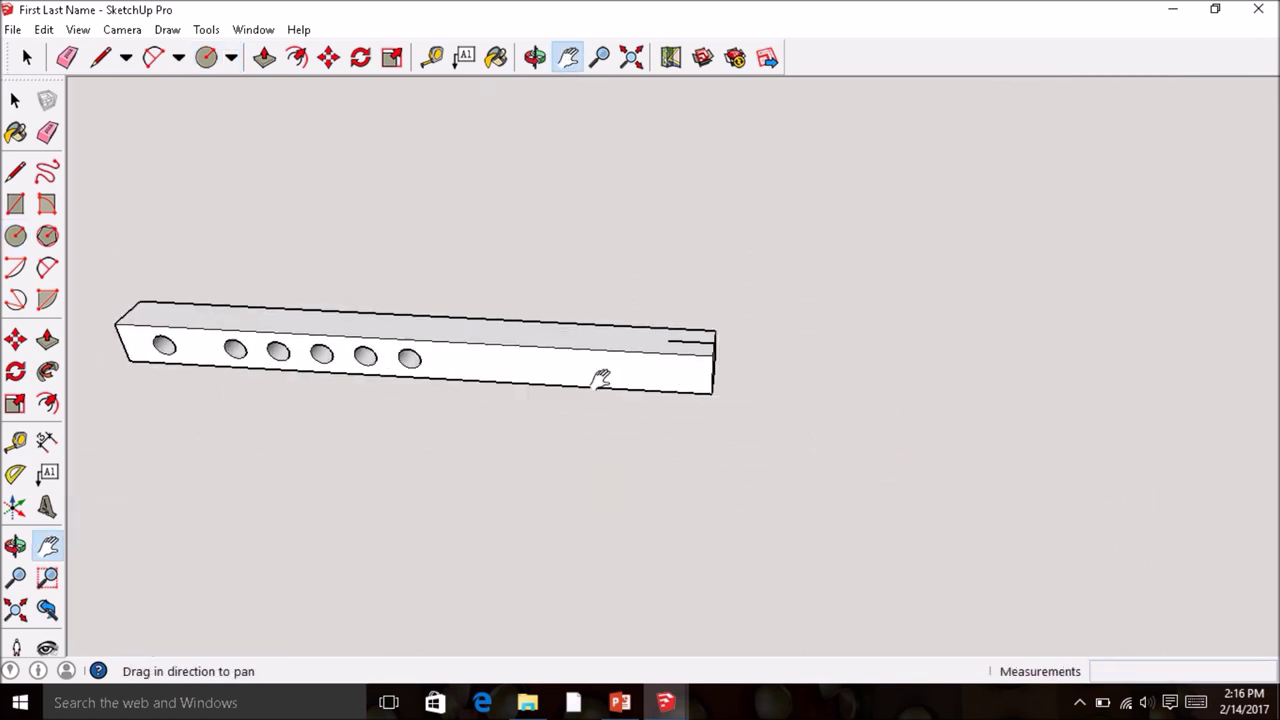
pyautogui.click(15, 235)
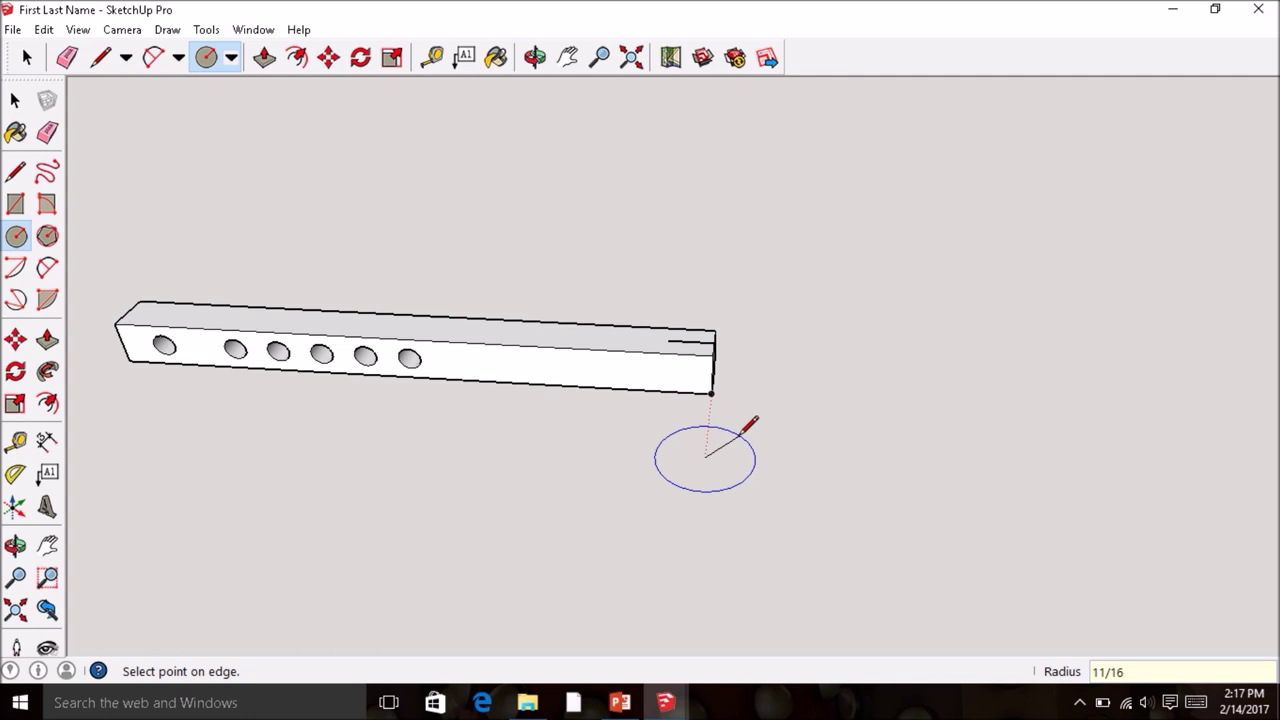
pyautogui.click(741, 434)
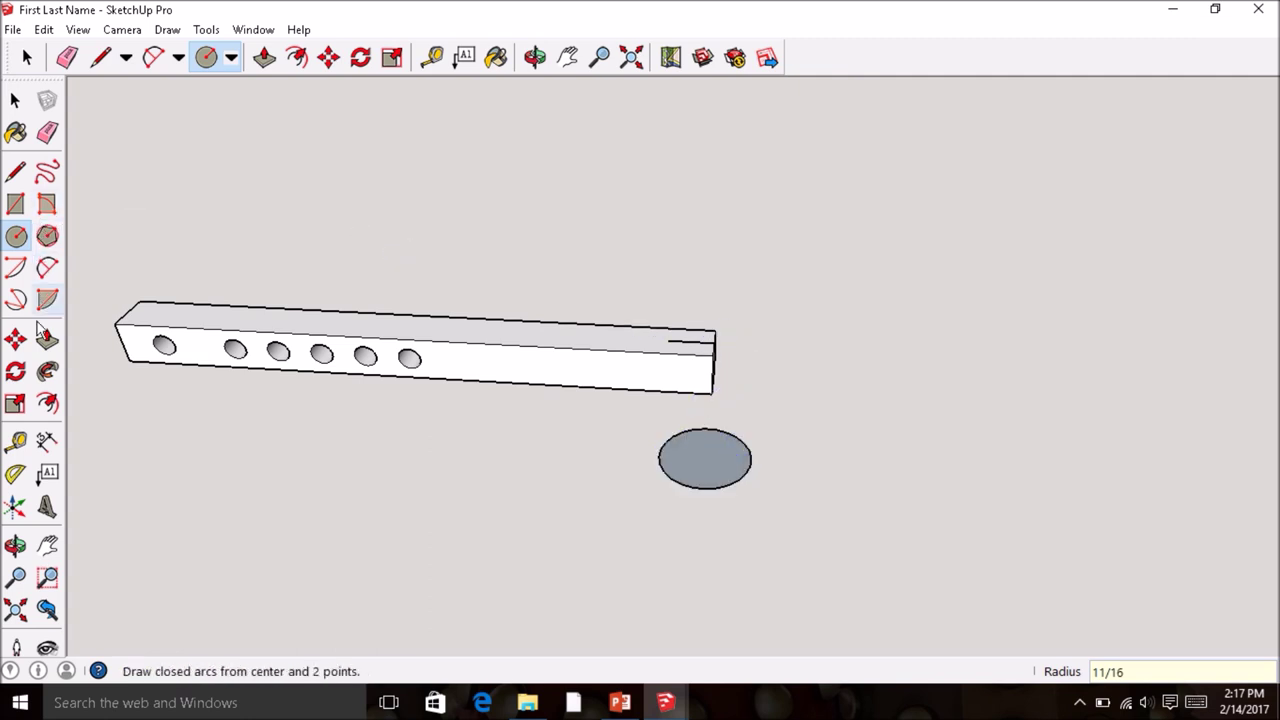
pyautogui.click(48, 404)
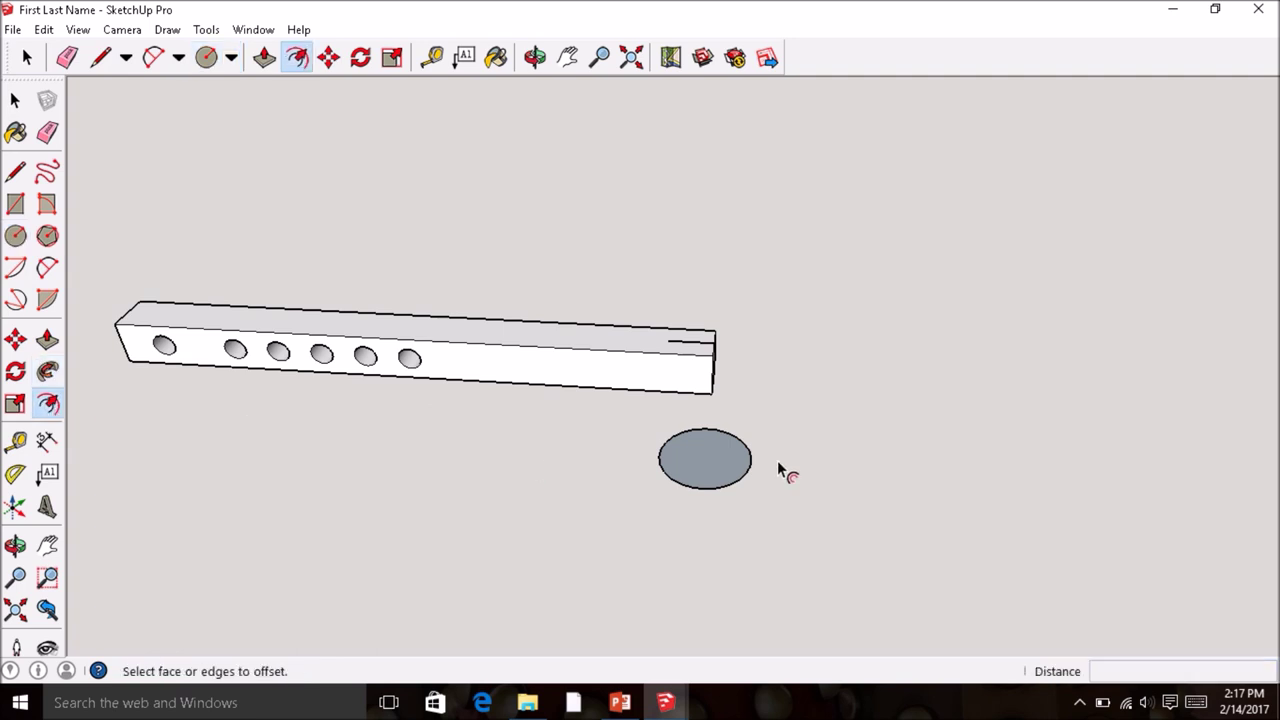
# - Offset the circle's edge slightly inward to form an inner ring
pyautogui.click(714, 463)
pyautogui.press('Escape')
pyautogui.click(716, 463)
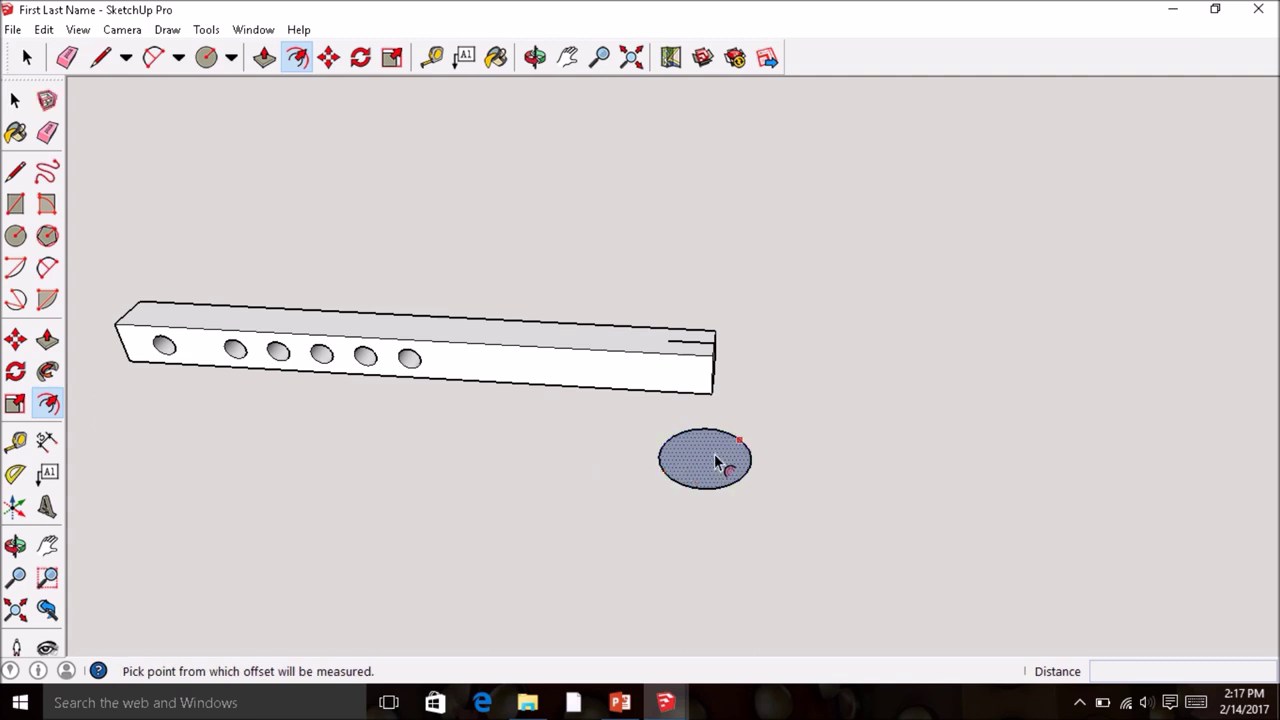
pyautogui.click(710, 458)
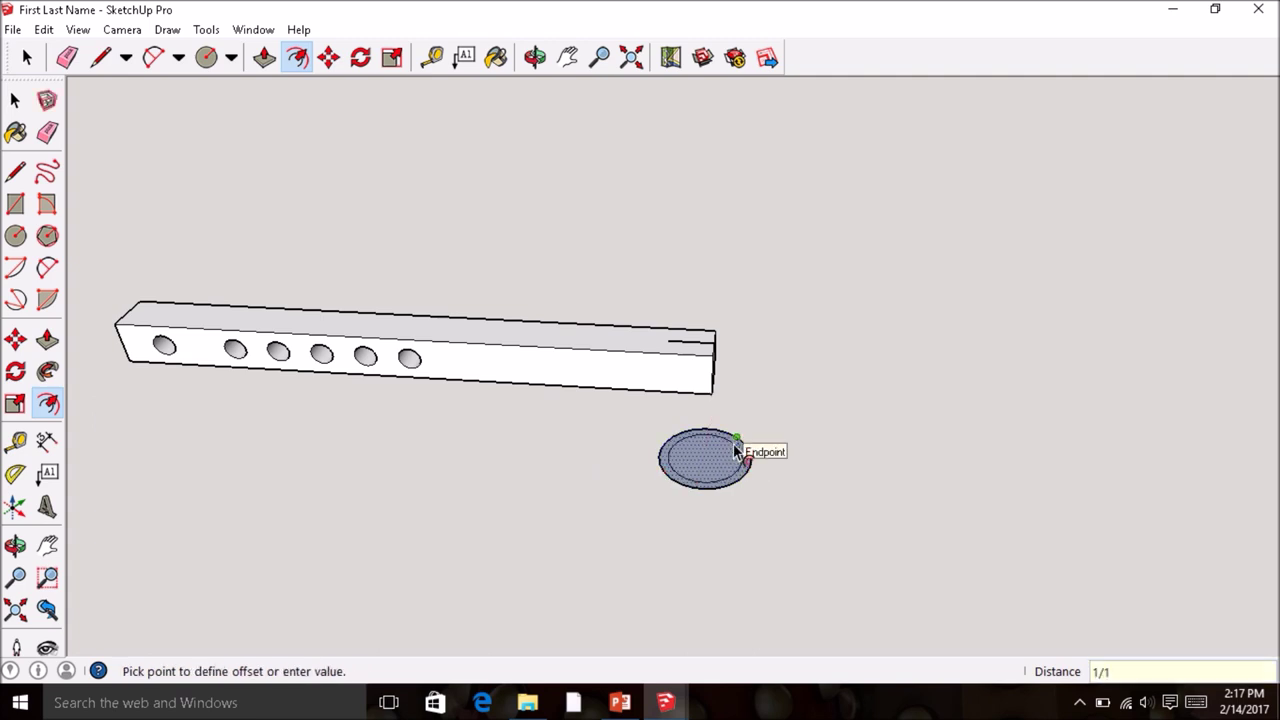
pyautogui.click(735, 452)
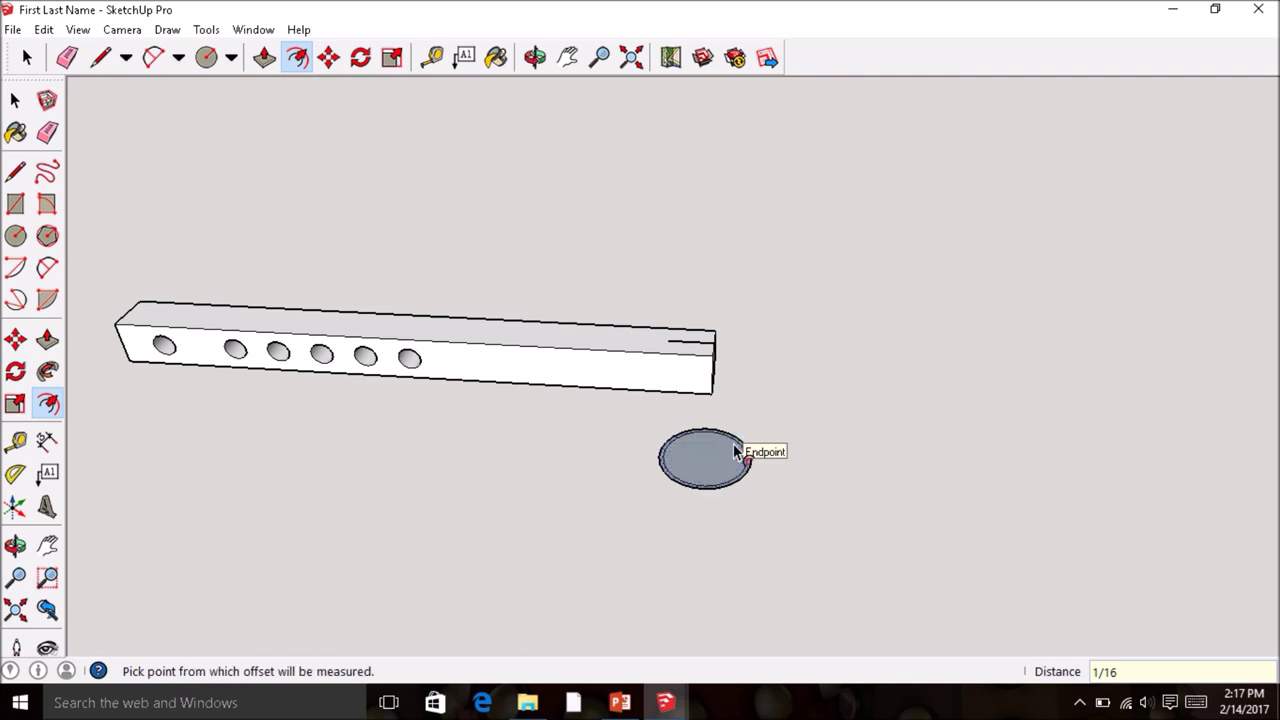
pyautogui.scroll(3, 690, 440)
pyautogui.scroll(3, 695, 440)
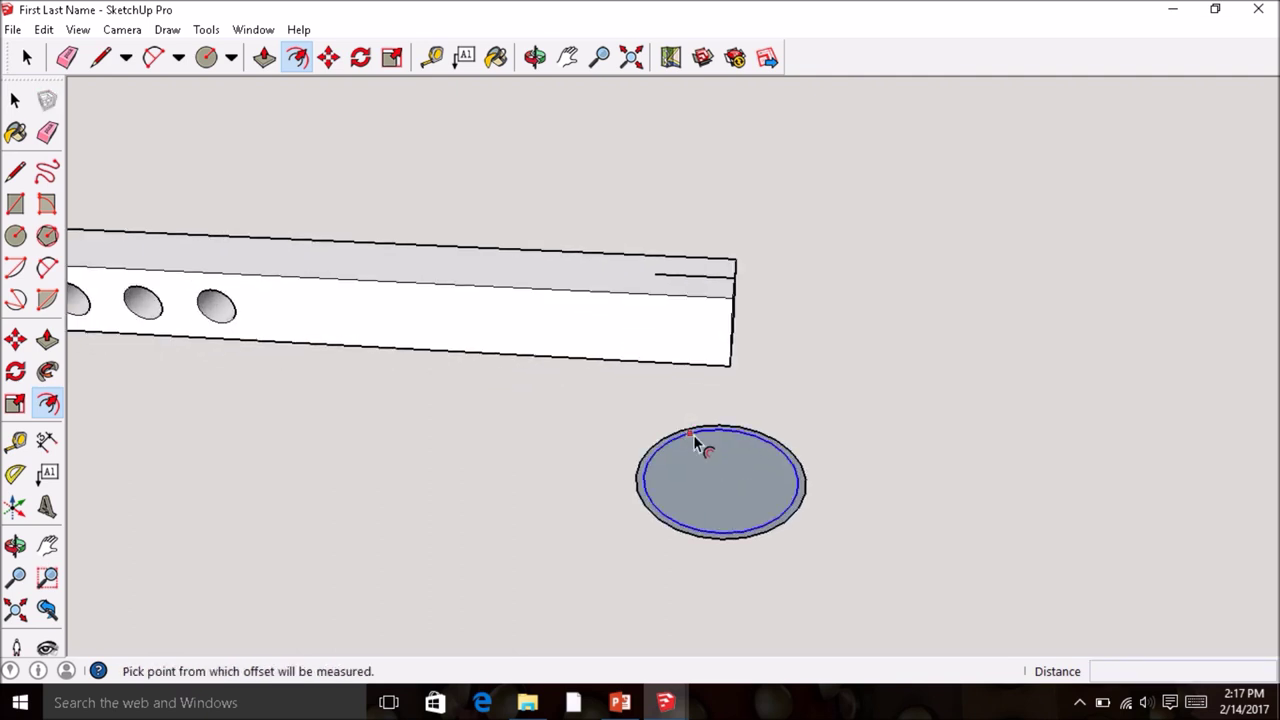
# - Raise the outer ring .35" (about 11/32") into a low rim
pyautogui.click(45, 342)
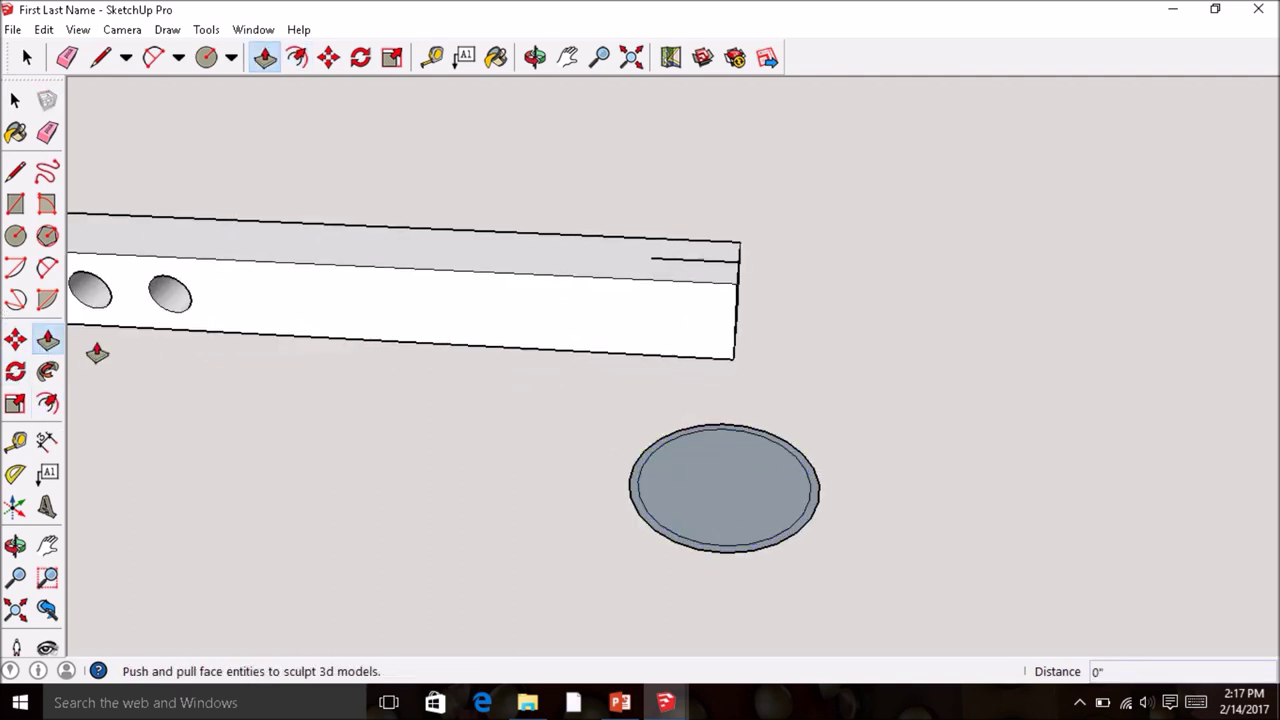
pyautogui.moveTo(649, 438); pyautogui.dragTo(650, 432)
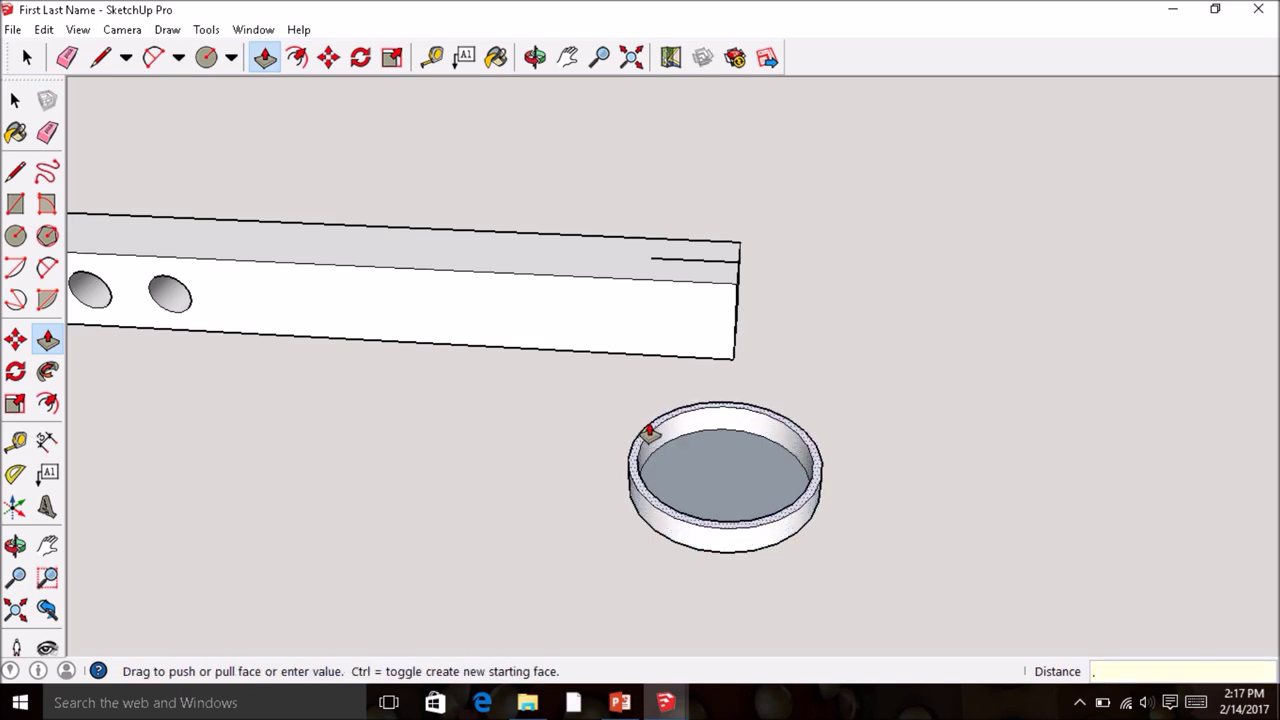
pyautogui.press('Return')
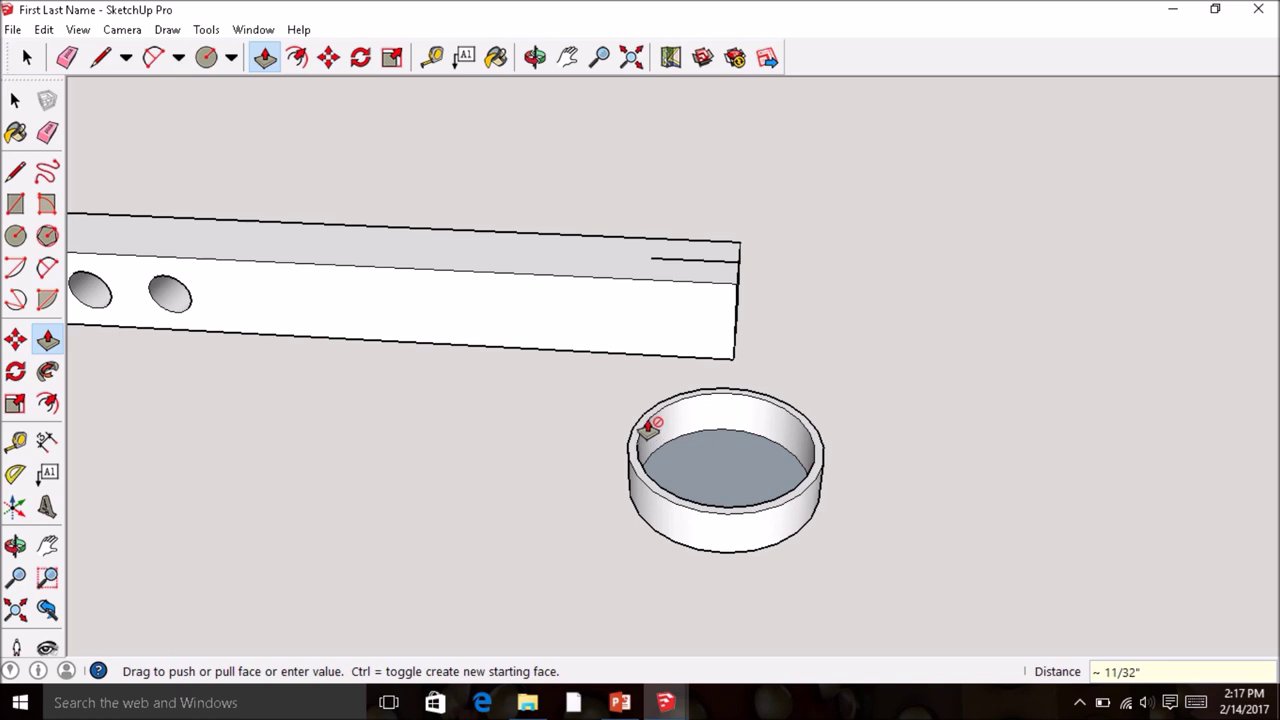
pyautogui.press('o')
pyautogui.moveTo(651, 437); pyautogui.dragTo(637, 491)
pyautogui.press('p')
pyautogui.moveTo(1049, 437); pyautogui.dragTo(587, 220, button='middle')
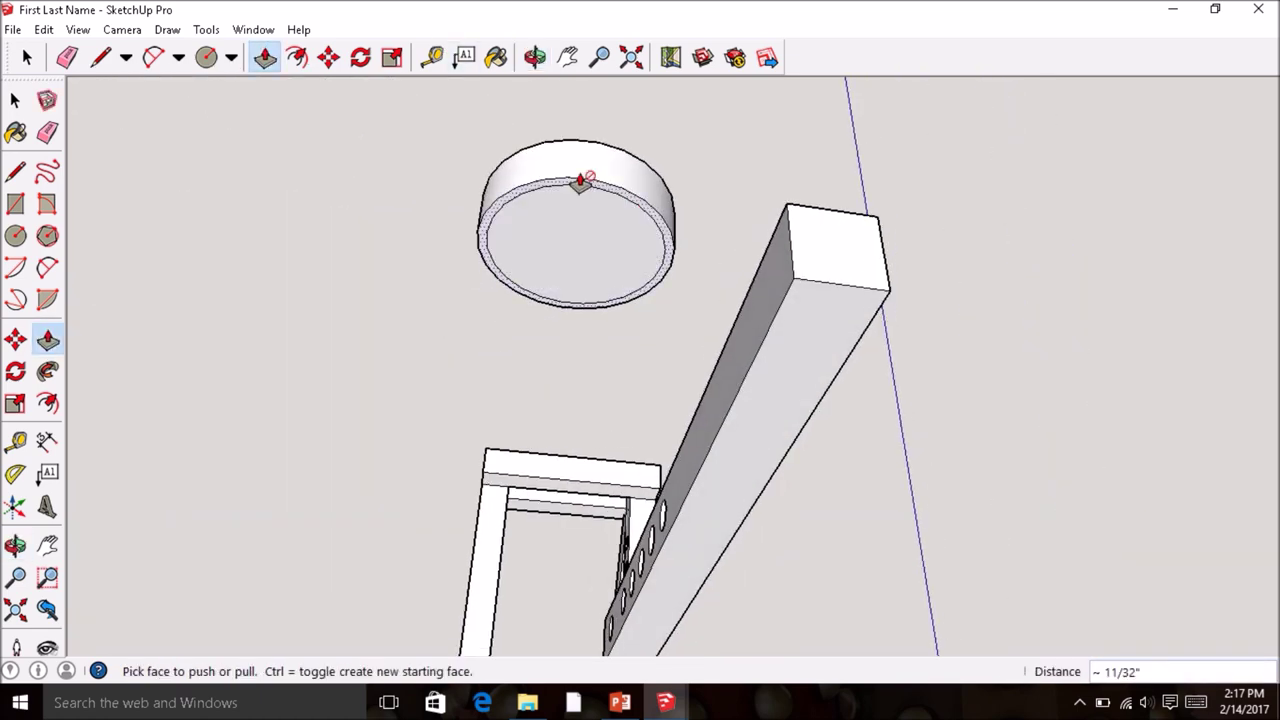
# - Draw a 5/8" line from the cup's centre to its rim
pyautogui.click(15, 172)
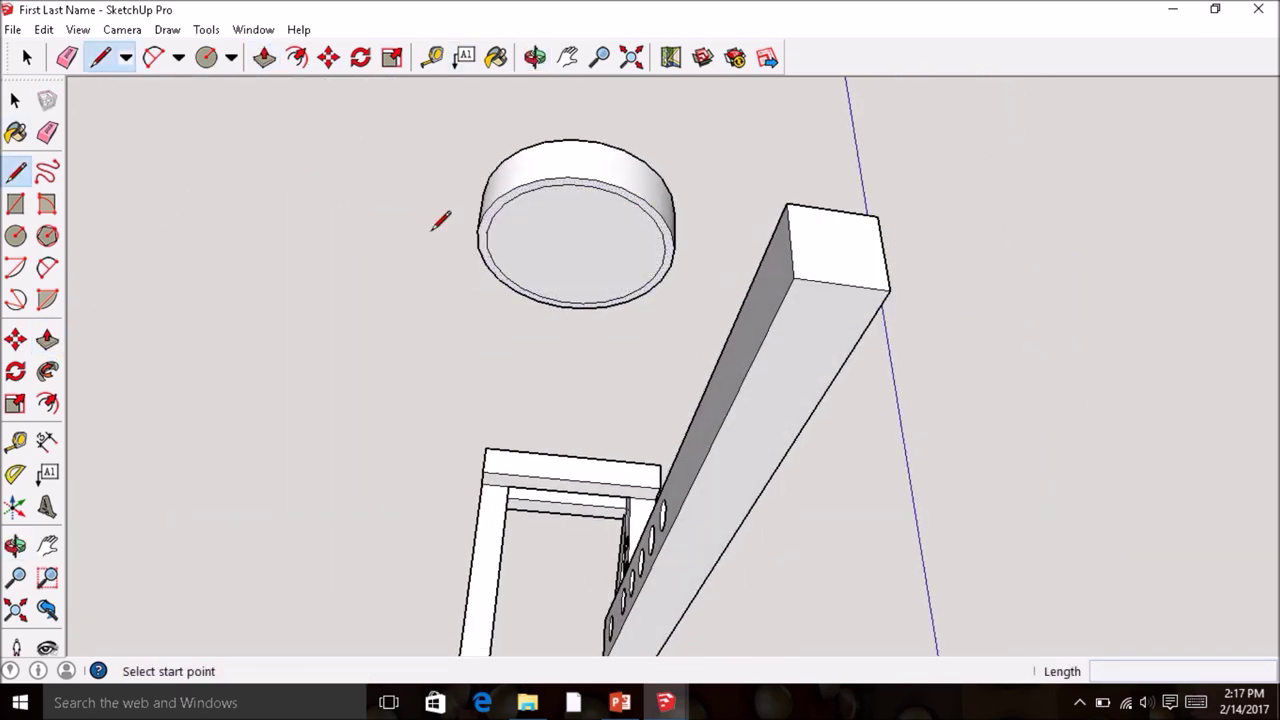
pyautogui.click(576, 247)
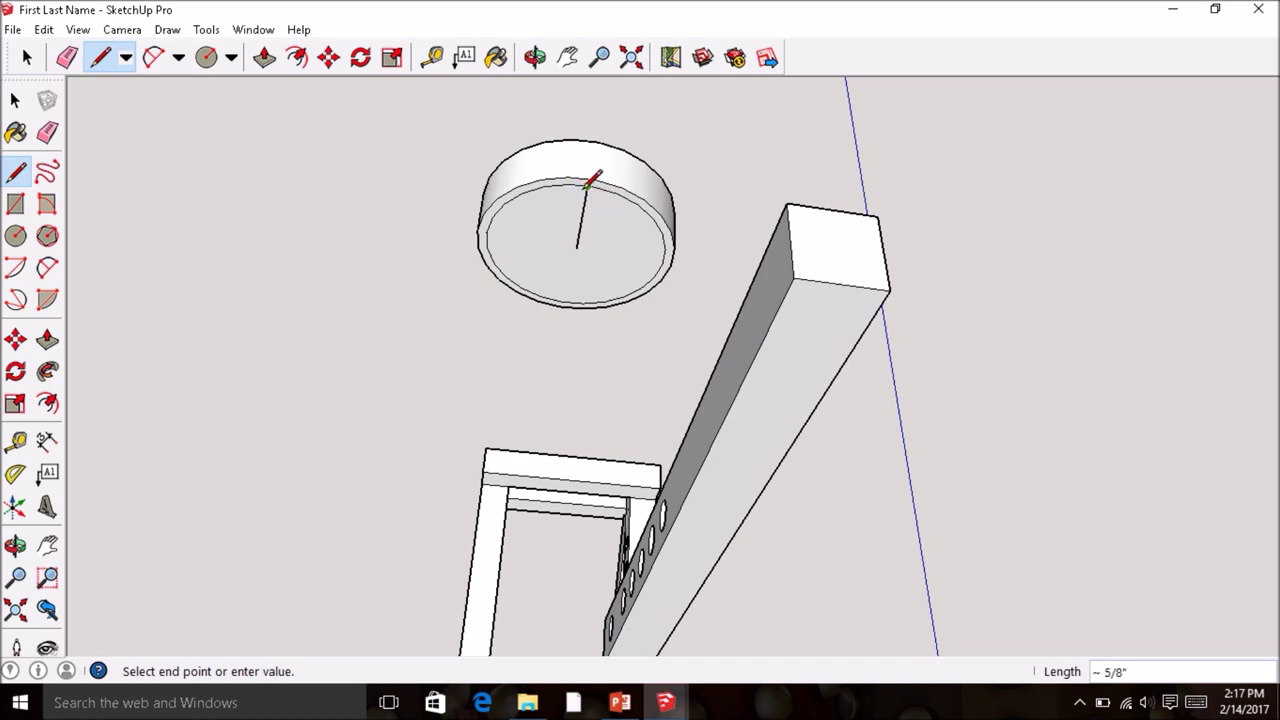
pyautogui.click(587, 186)
# - Select the whole cup and switch the face style to X-ray
pyautogui.click(15, 100)
pyautogui.moveTo(583, 242); pyautogui.dragTo(610, 290, button='middle')
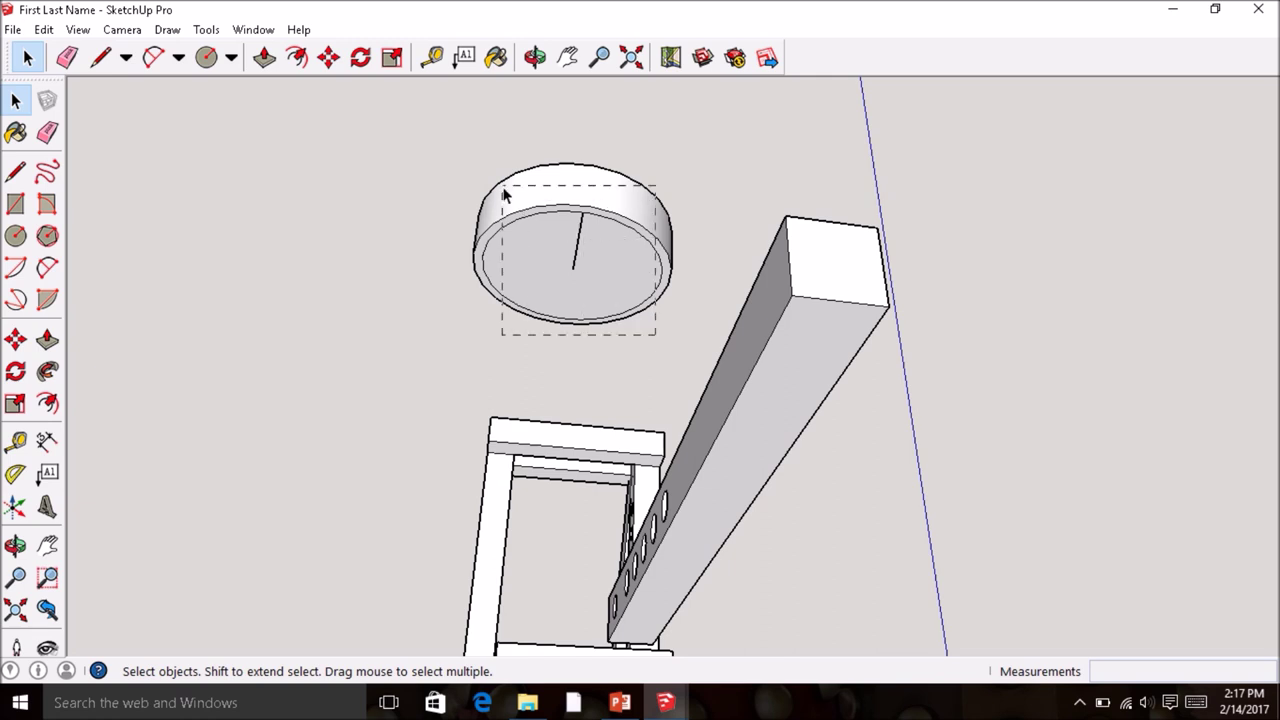
pyautogui.moveTo(505, 195); pyautogui.dragTo(505, 195)
pyautogui.moveTo(685, 349); pyautogui.dragTo(510, 150)
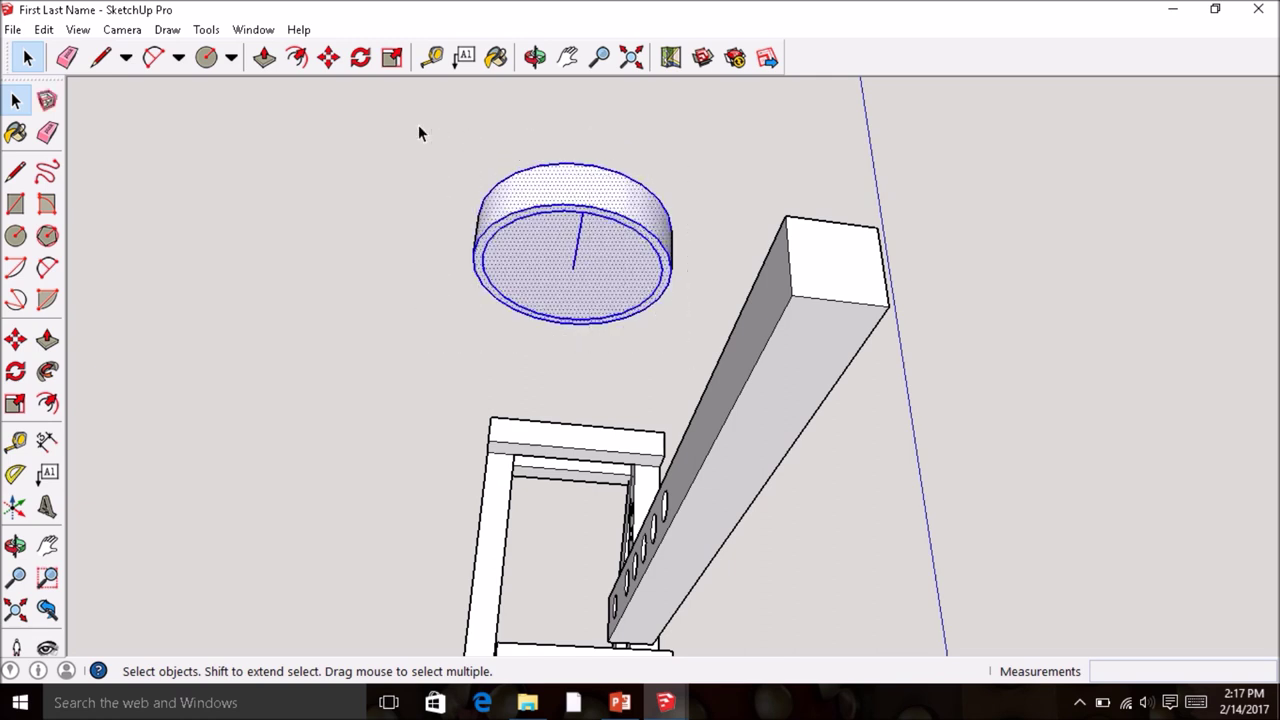
pyautogui.click(455, 256)
pyautogui.moveTo(684, 366)
pyautogui.mouseDown()
pyautogui.moveTo(645, 240)
pyautogui.moveTo(400, 121)
pyautogui.mouseUp()
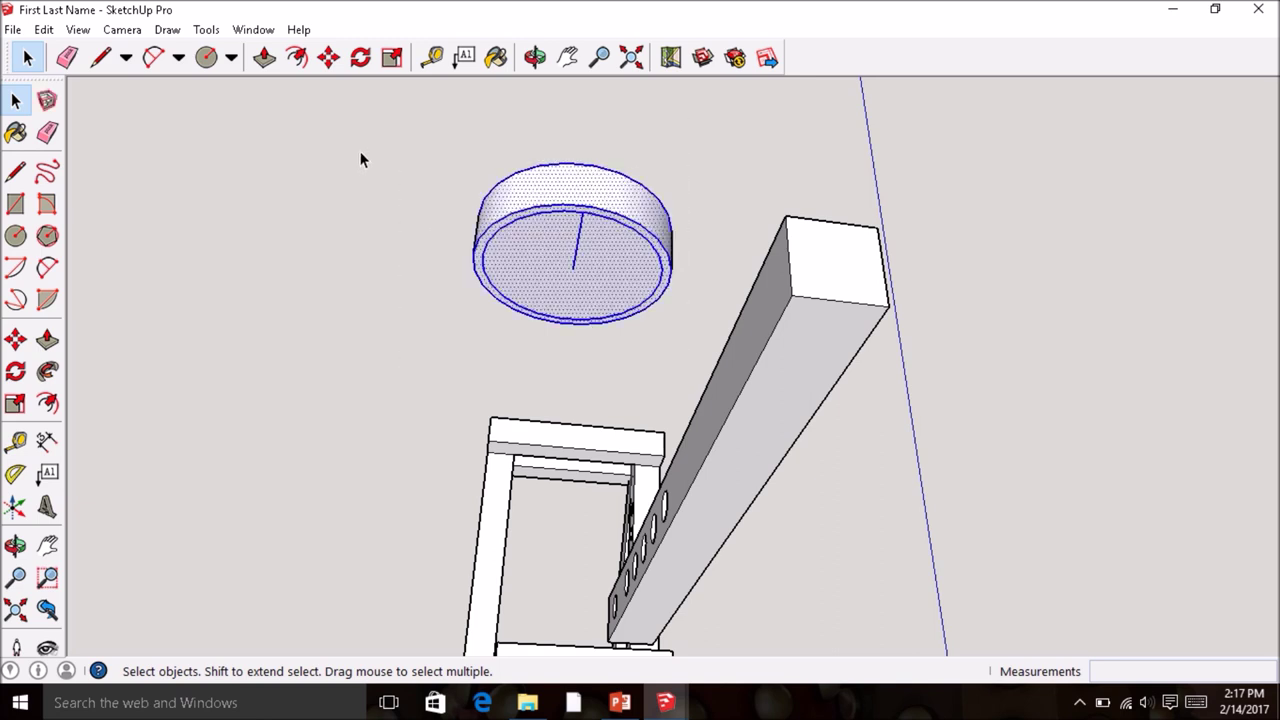
pyautogui.click(74, 32)
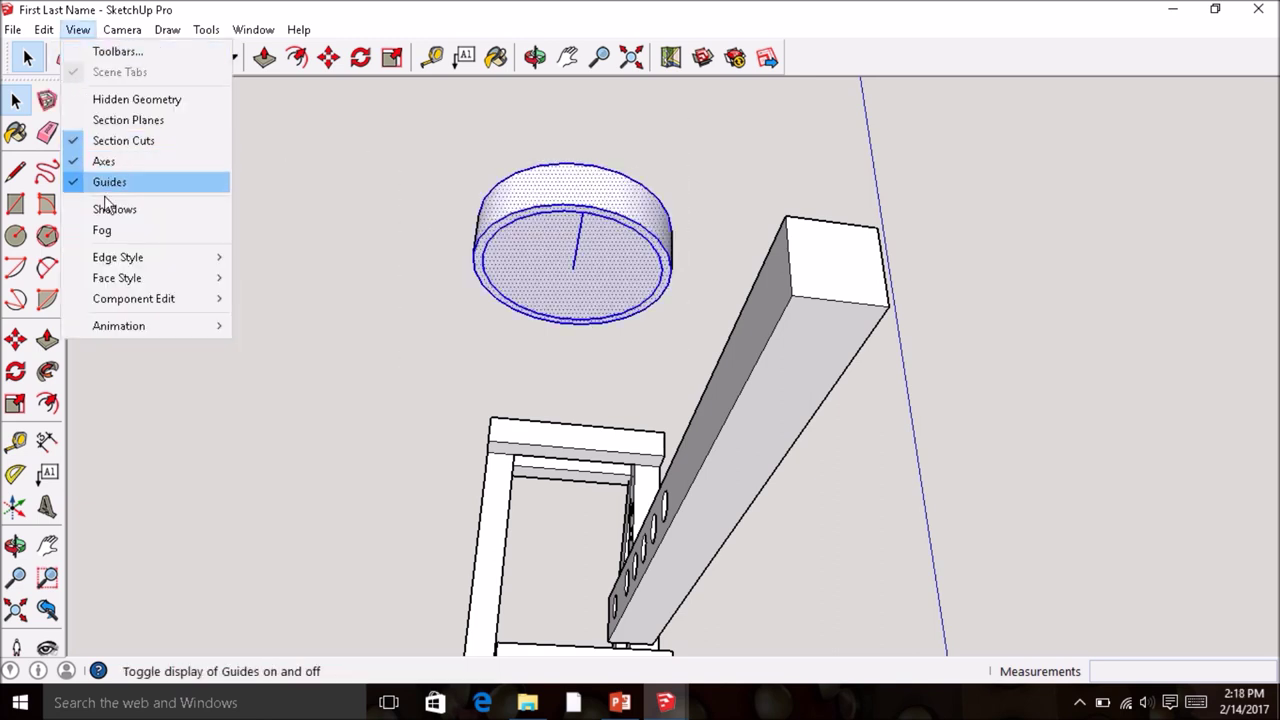
pyautogui.moveTo(117, 281)
pyautogui.click(266, 281)
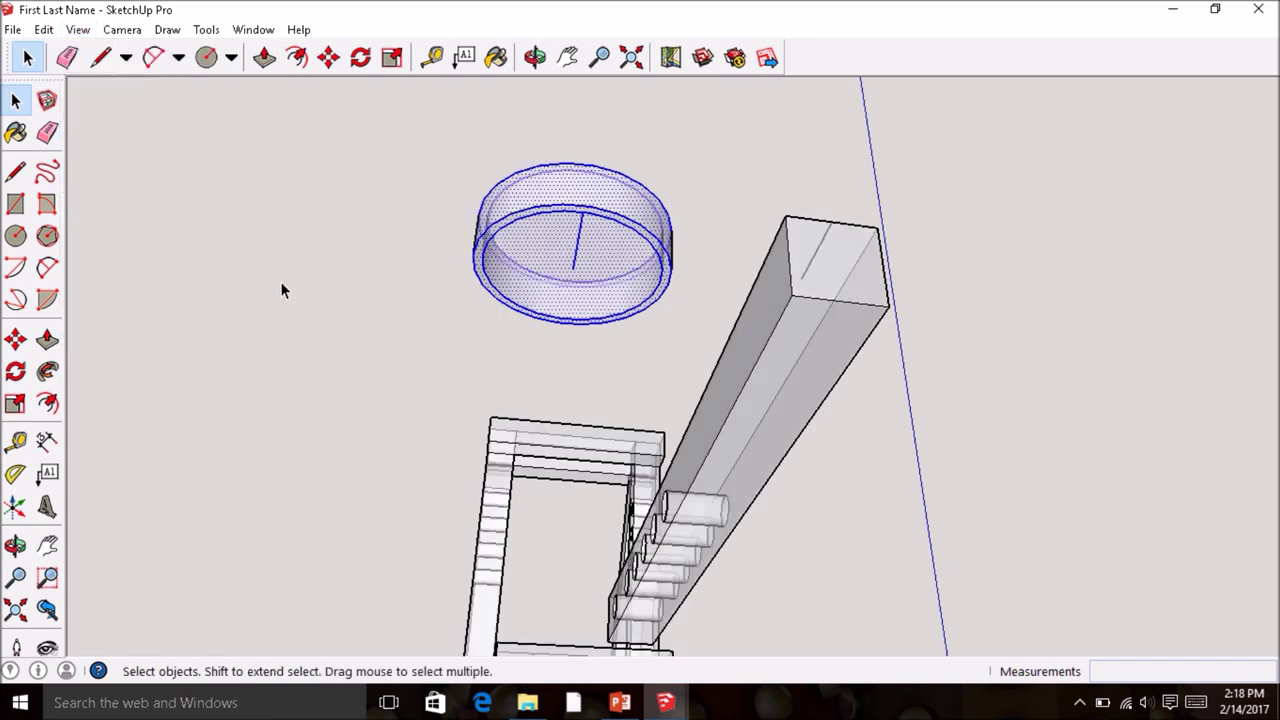
pyautogui.moveTo(565, 262); pyautogui.dragTo(557, 410, button='middle')
# - Move the cup onto the far end of the drilled beam
pyautogui.click(16, 339)
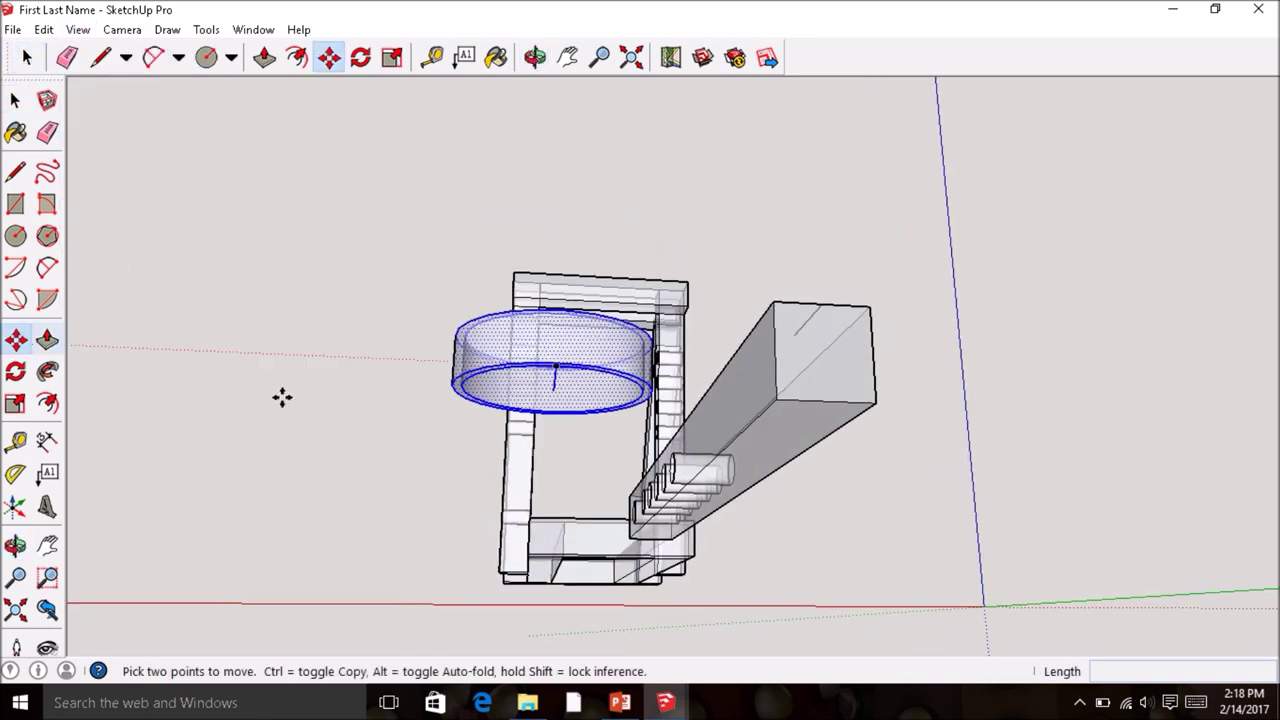
pyautogui.click(553, 390)
pyautogui.moveTo(555, 392); pyautogui.dragTo(617, 429, button='middle')
pyautogui.scroll(-2, 645, 318)
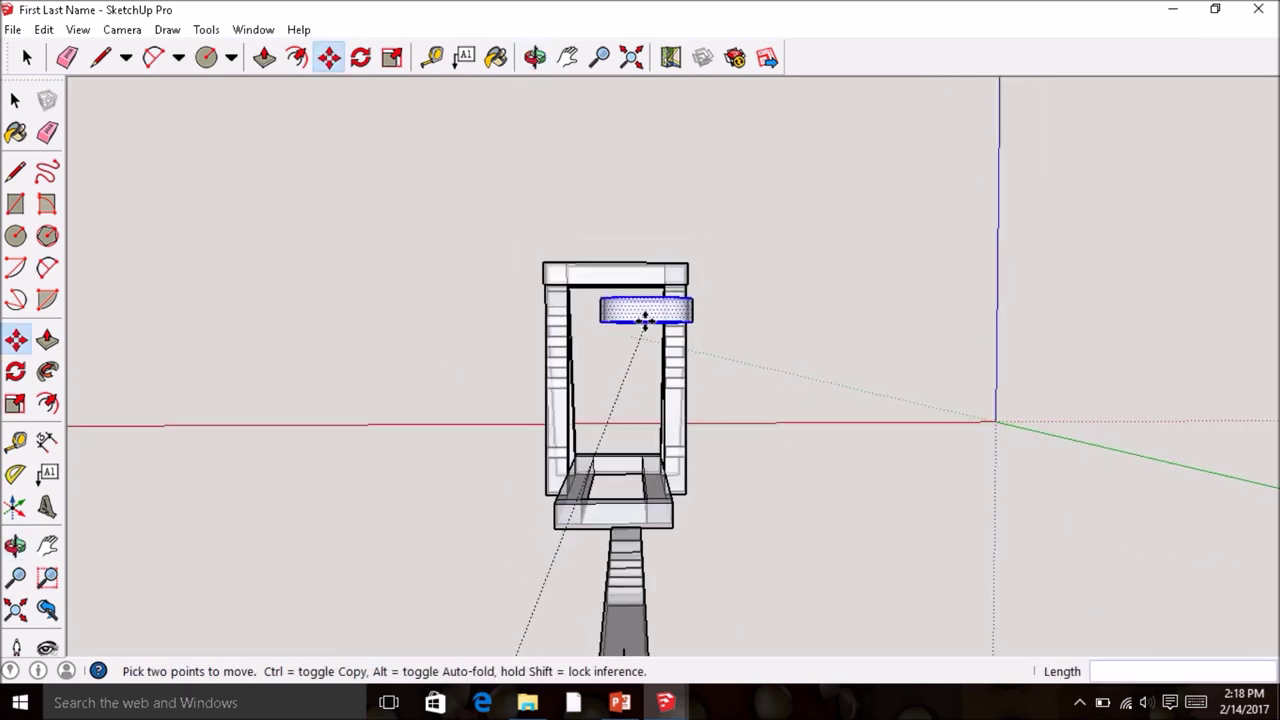
pyautogui.scroll(3, 630, 570)
pyautogui.scroll(6, 630, 575)
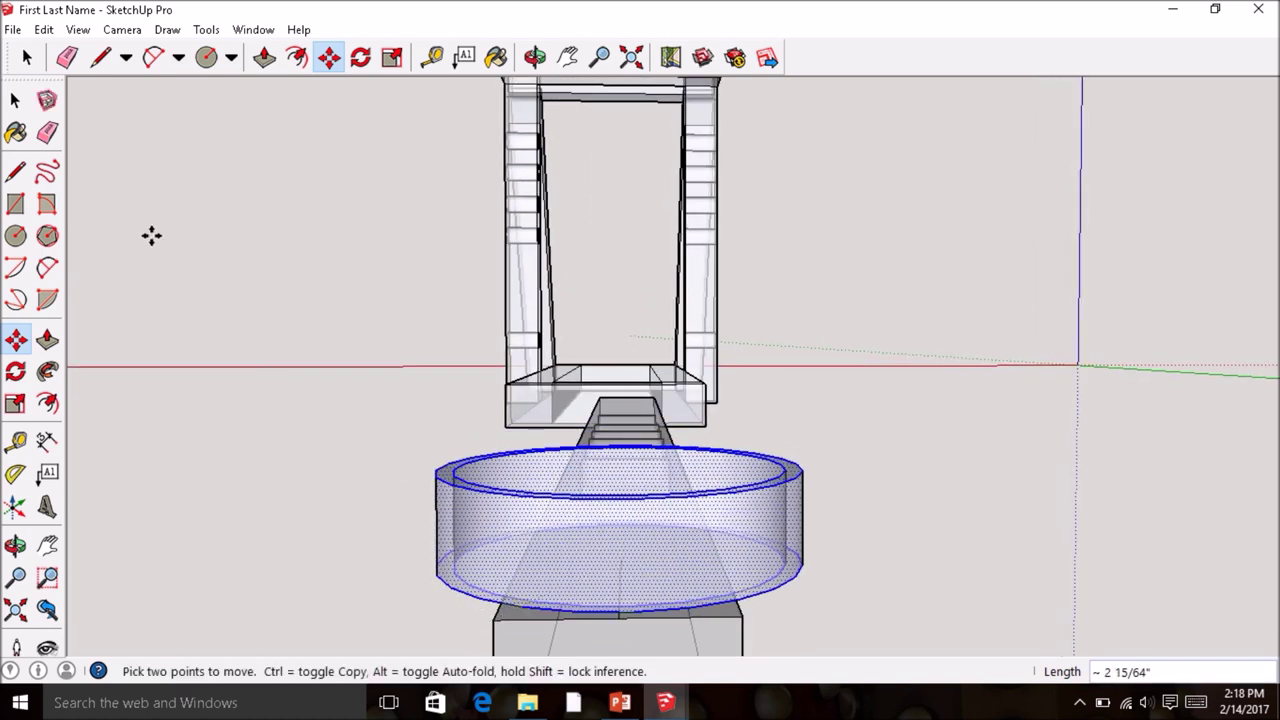
# - Turn X-ray off and orbit to view the beam and frame together
pyautogui.click(79, 31)
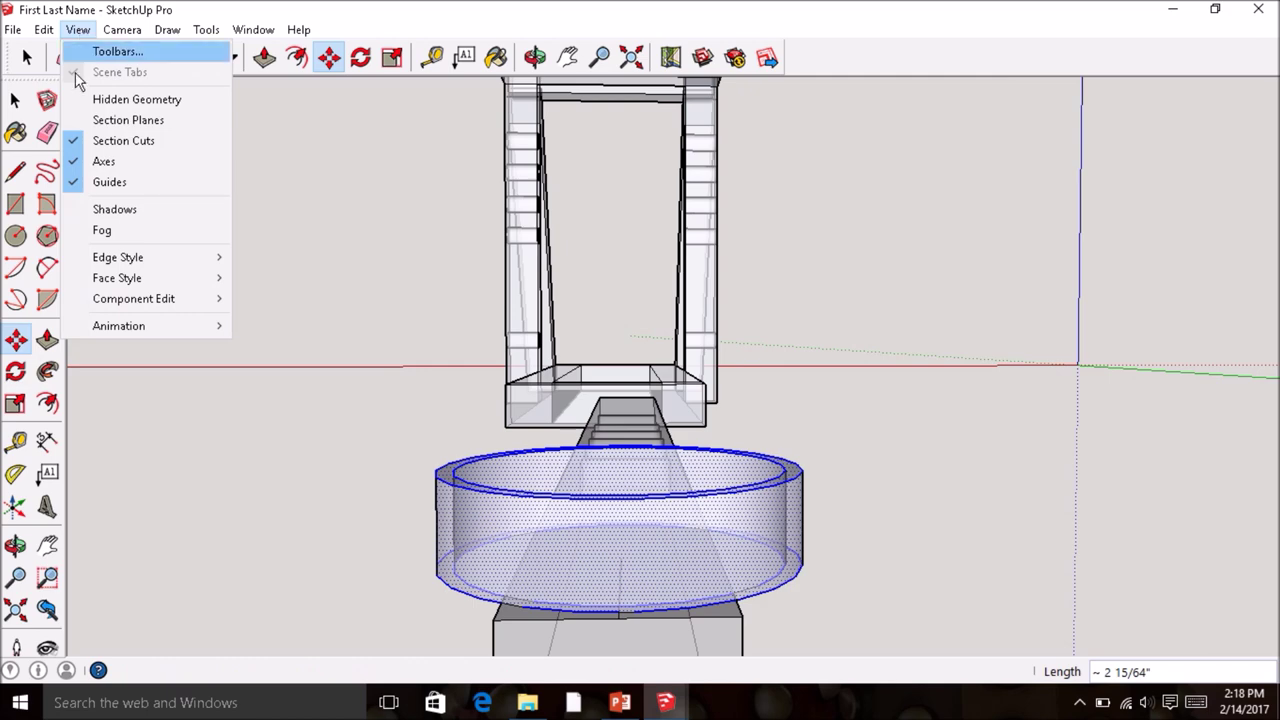
pyautogui.moveTo(127, 280)
pyautogui.click(241, 276)
pyautogui.moveTo(237, 286)
pyautogui.mouseDown(button='middle')
pyautogui.moveTo(466, 251)
pyautogui.moveTo(425, 272)
pyautogui.moveTo(429, 286)
pyautogui.moveTo(663, 474)
pyautogui.moveTo(886, 477)
pyautogui.moveTo(1097, 503)
pyautogui.moveTo(1123, 491)
pyautogui.moveTo(1126, 506)
pyautogui.mouseUp(button='middle')
pyautogui.scroll(5, 1120, 500)
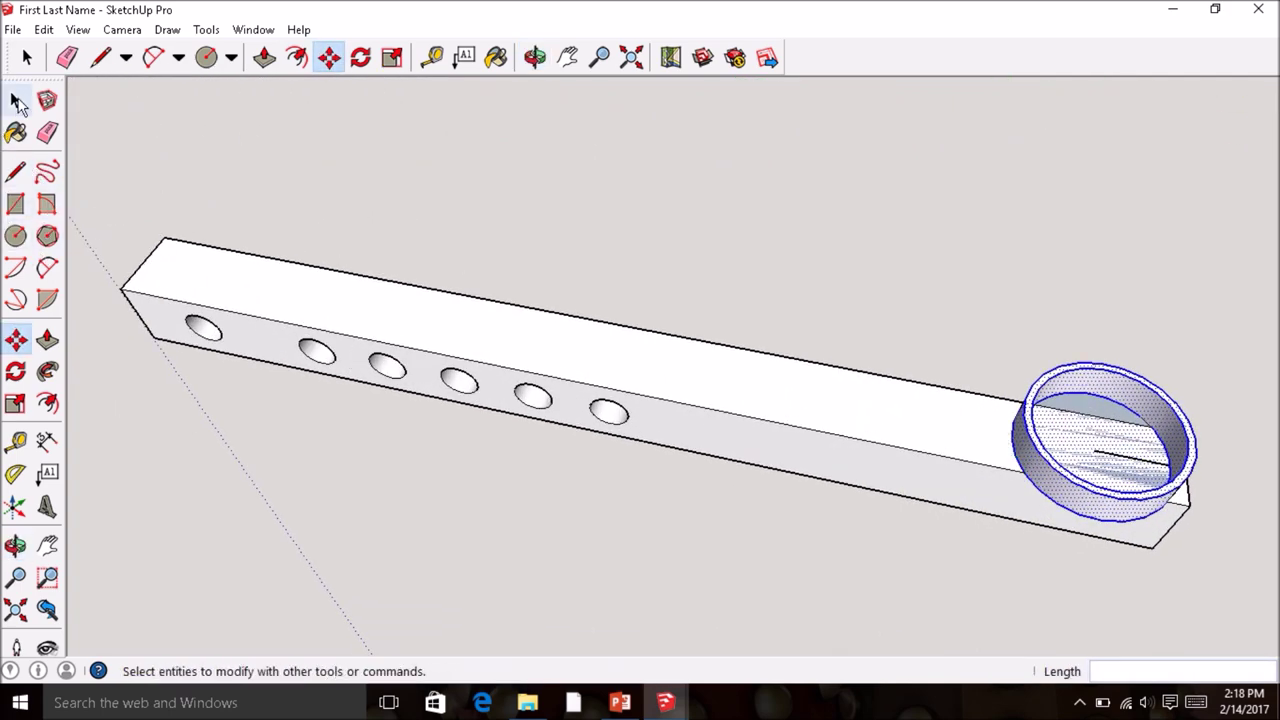
pyautogui.click(17, 101)
pyautogui.moveTo(1180, 409); pyautogui.dragTo(476, 467, button='middle')
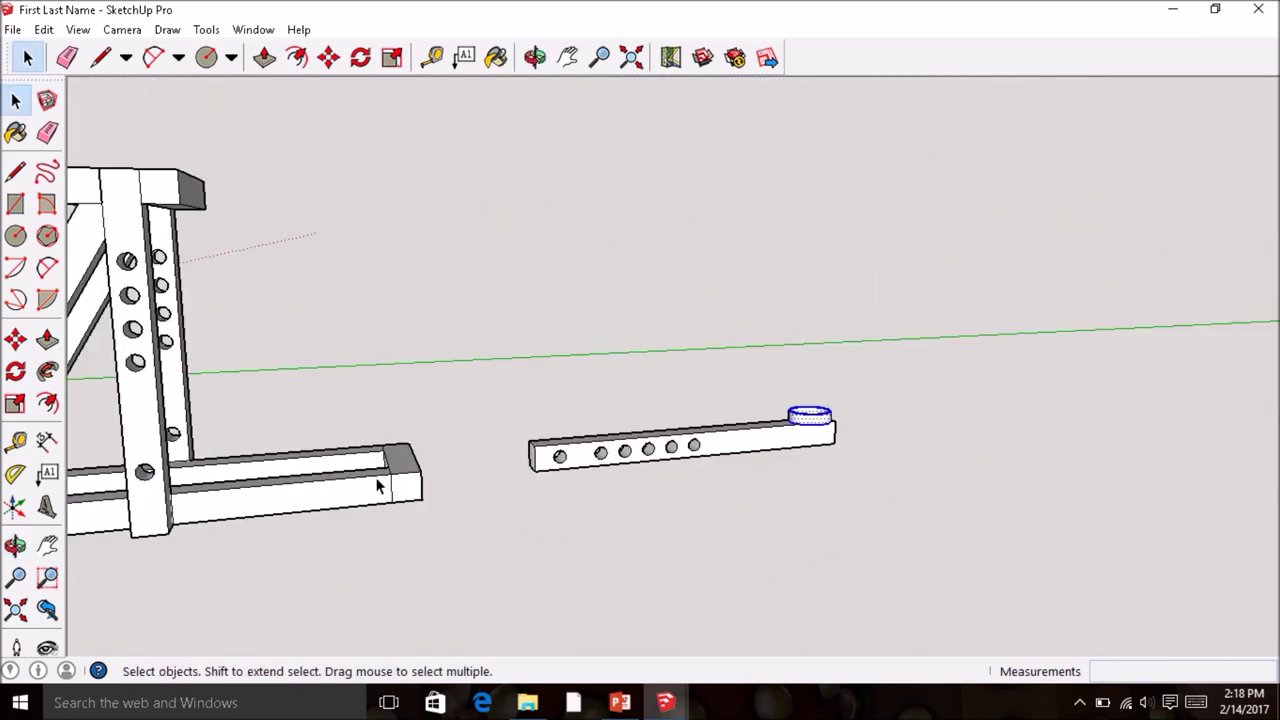
# - Draw a 3/16" radius circle beside the beam's left end from a level side view
pyautogui.scroll(-2, 186, 460)
pyautogui.moveTo(606, 462); pyautogui.dragTo(391, 420, button='middle')
pyautogui.scroll(2, 386, 440)
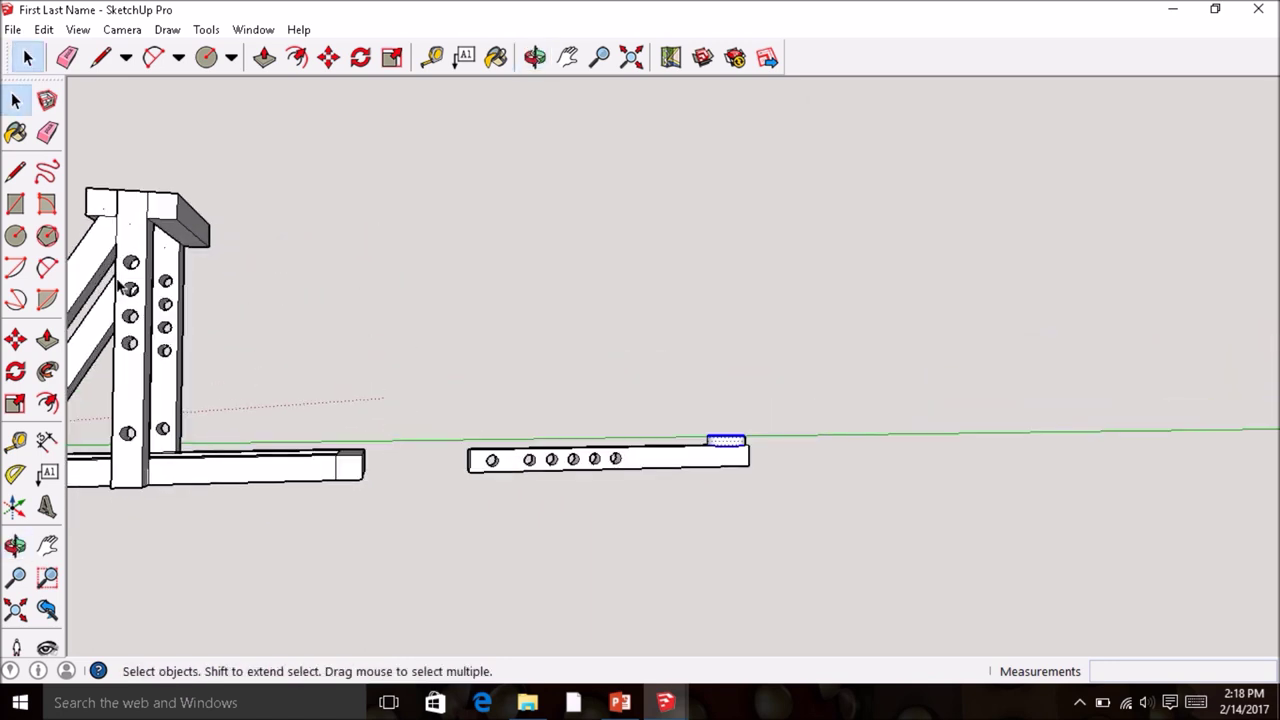
pyautogui.click(16, 235)
pyautogui.scroll(2, 474, 478)
pyautogui.scroll(2, 474, 478)
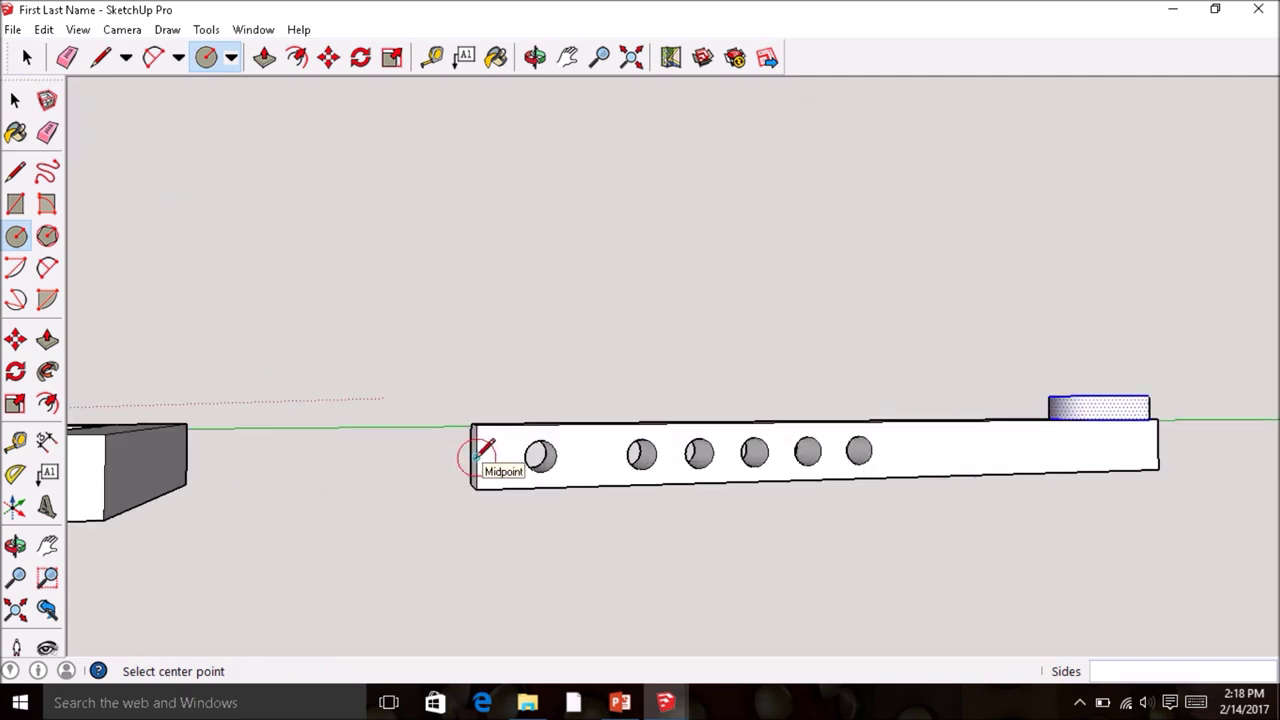
pyautogui.click(384, 454)
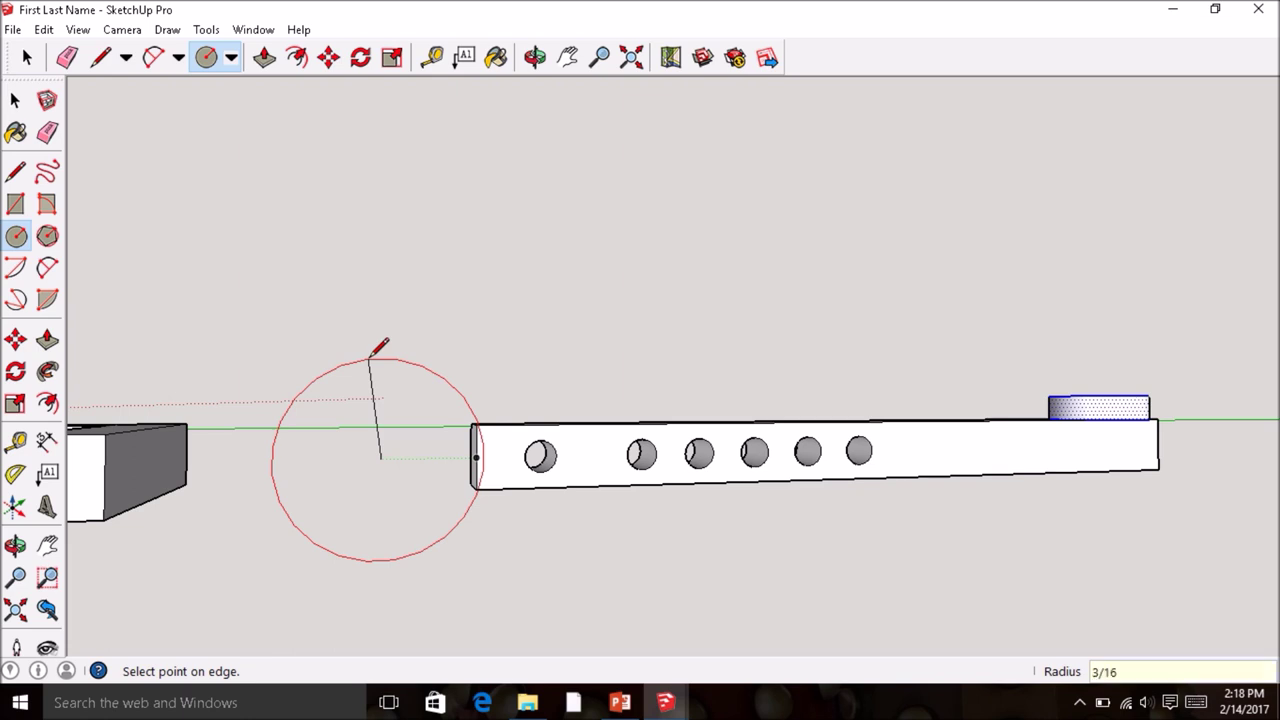
pyautogui.press('Return')
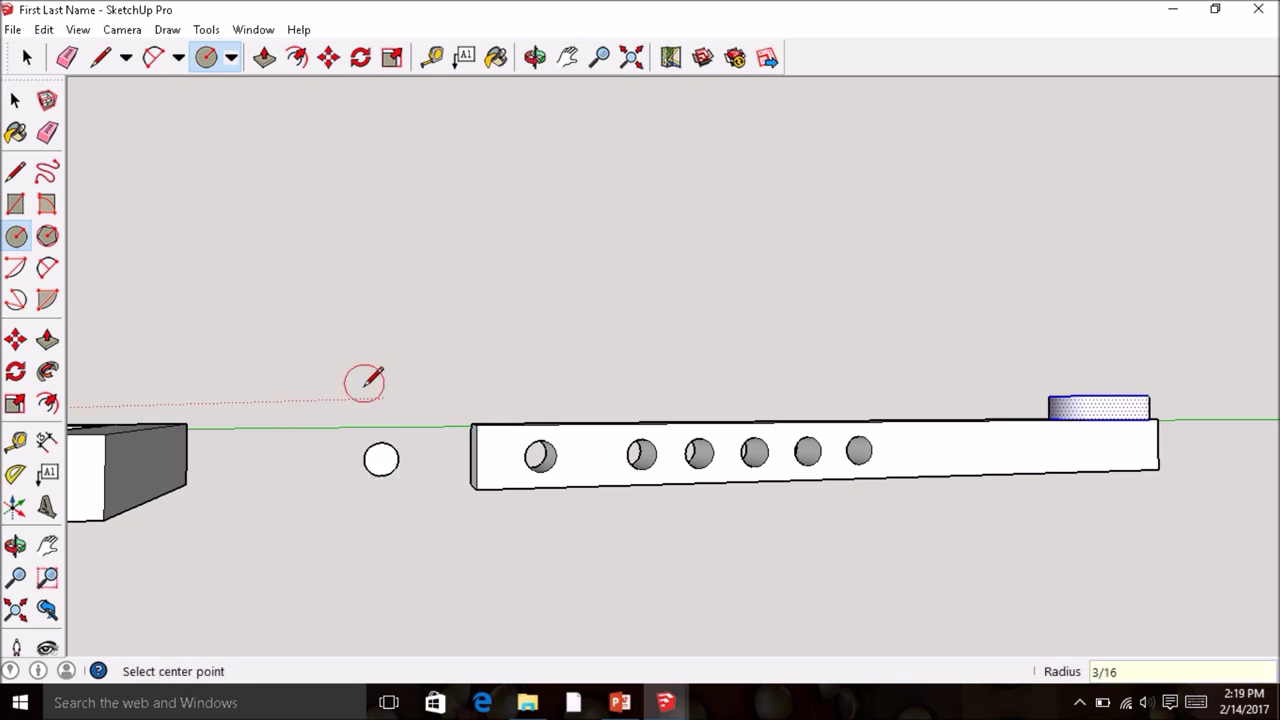
# - Draw a second 3/16" radius circle on the green axis beside the first
pyautogui.moveTo(294, 457); pyautogui.dragTo(320, 409, button='middle')
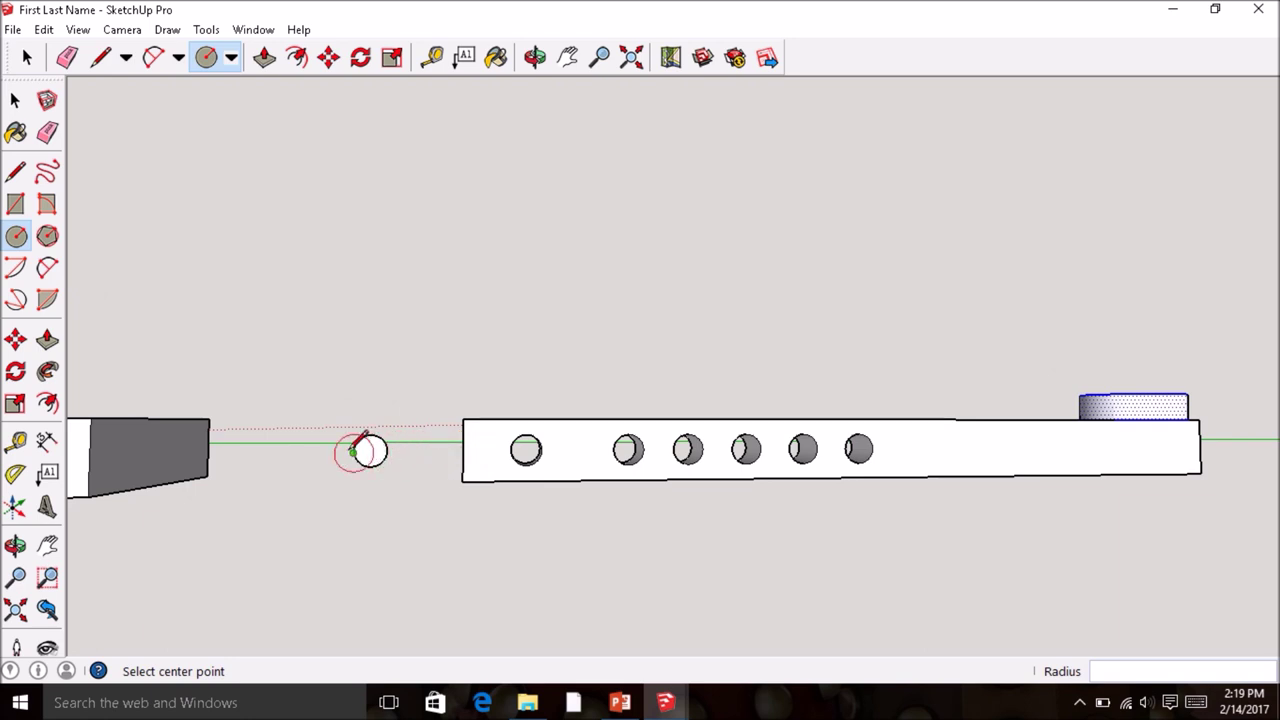
pyautogui.click(288, 449)
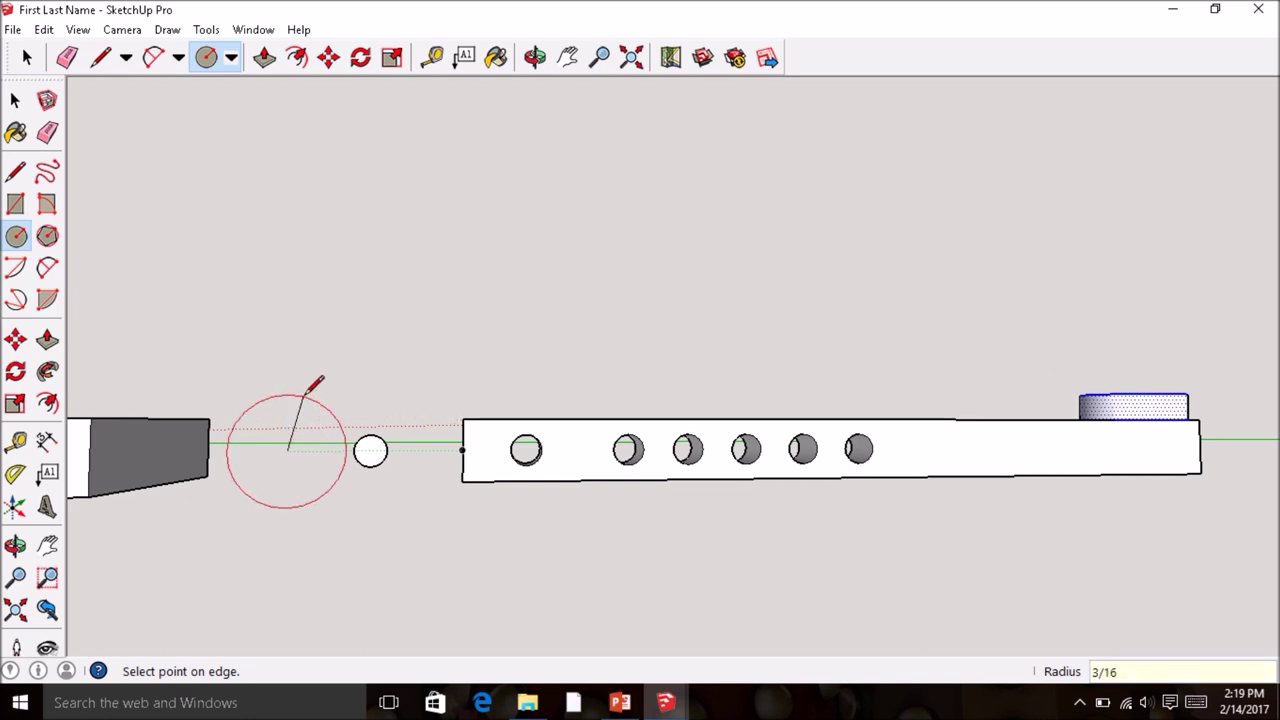
pyautogui.press('Return')
pyautogui.moveTo(523, 446); pyautogui.dragTo(243, 271, button='middle')
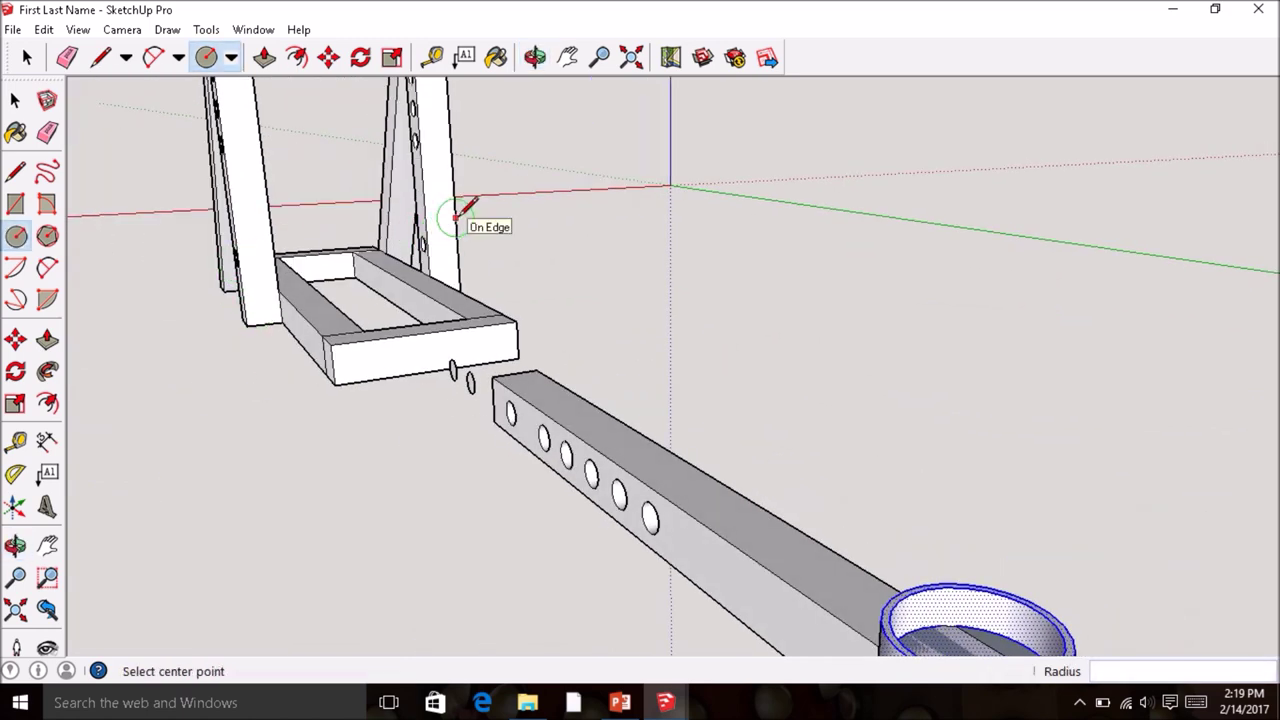
pyautogui.click(47, 340)
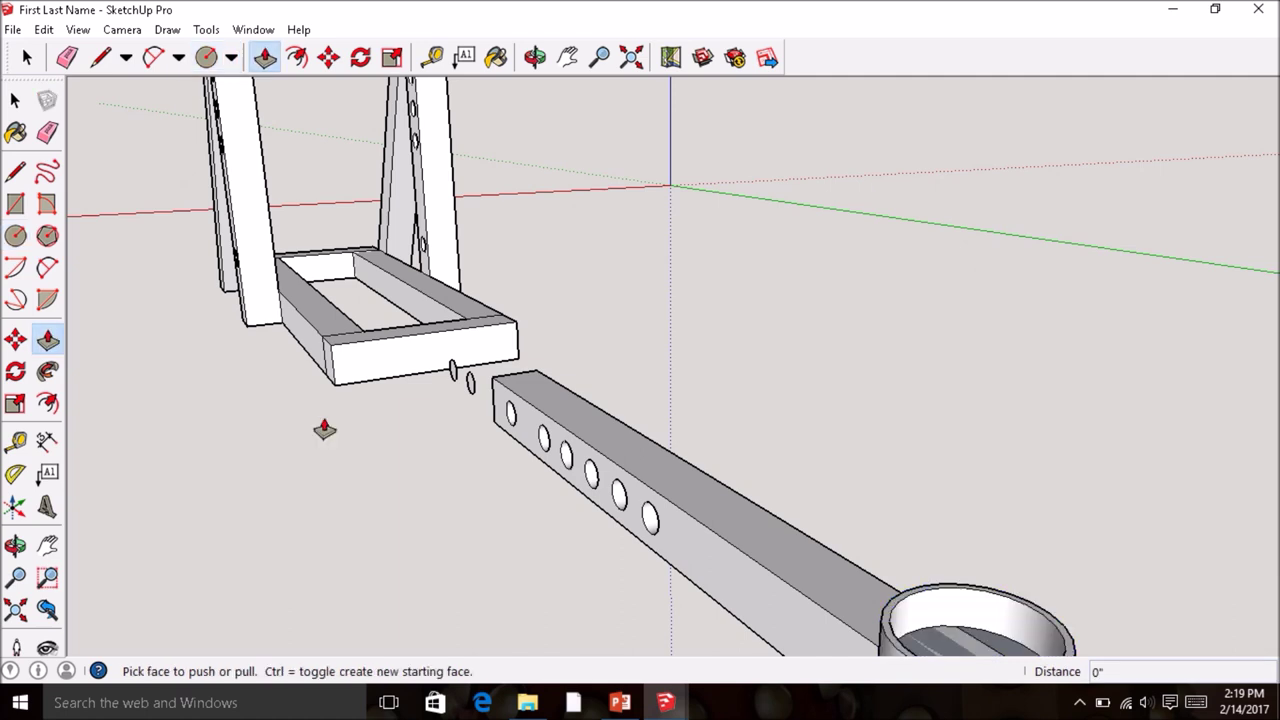
# - Push/Pull both small circles into 2 1/2" cylinders
pyautogui.scroll(1, 456, 384)
pyautogui.scroll(1, 456, 384)
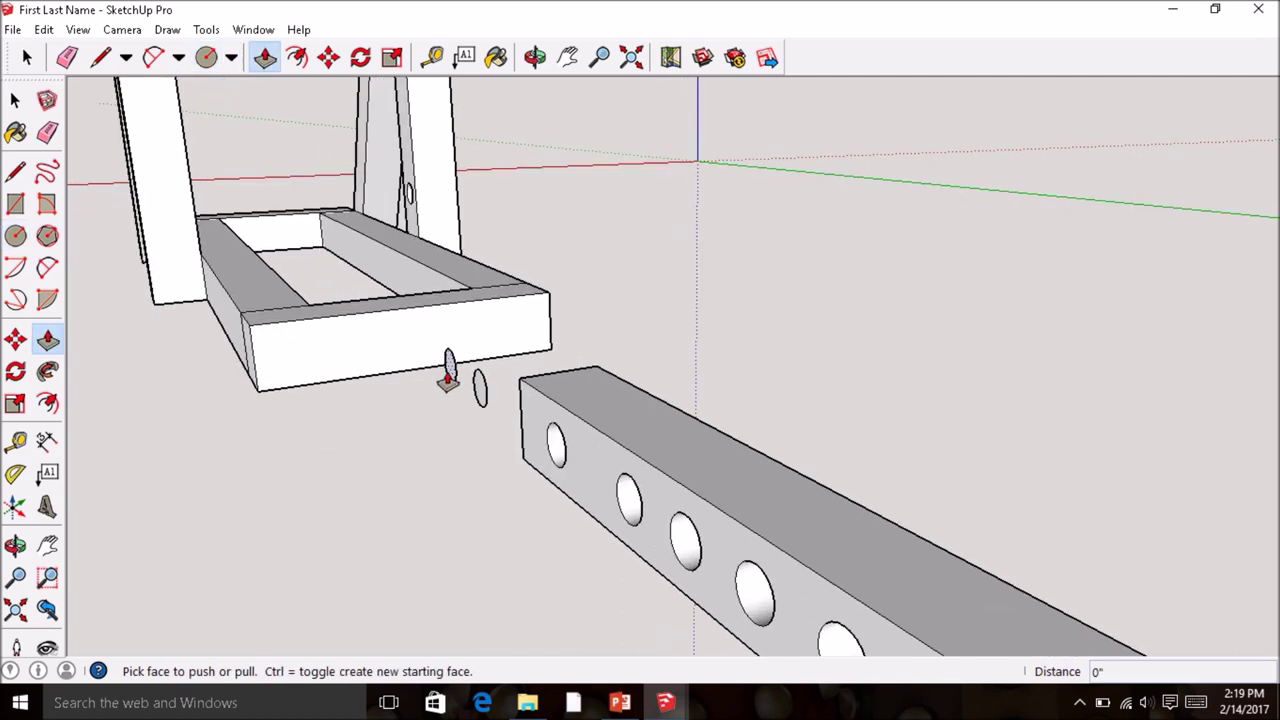
pyautogui.click(451, 375)
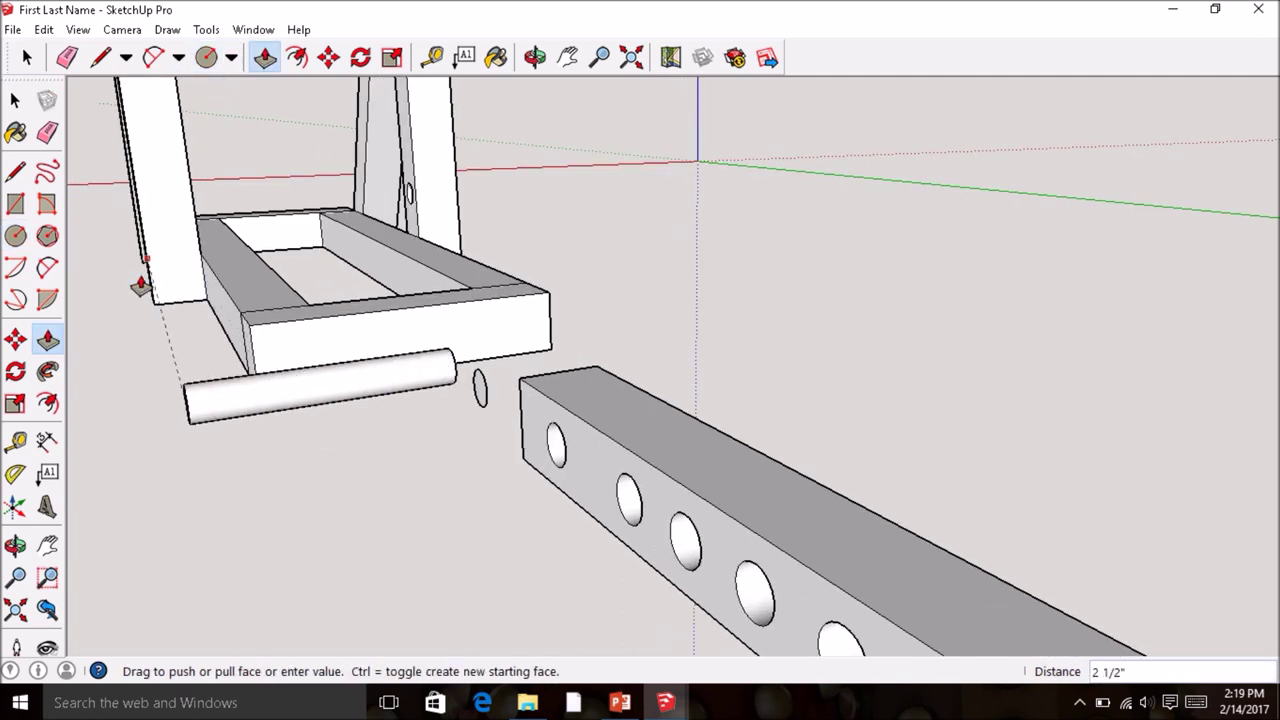
pyautogui.click(153, 314)
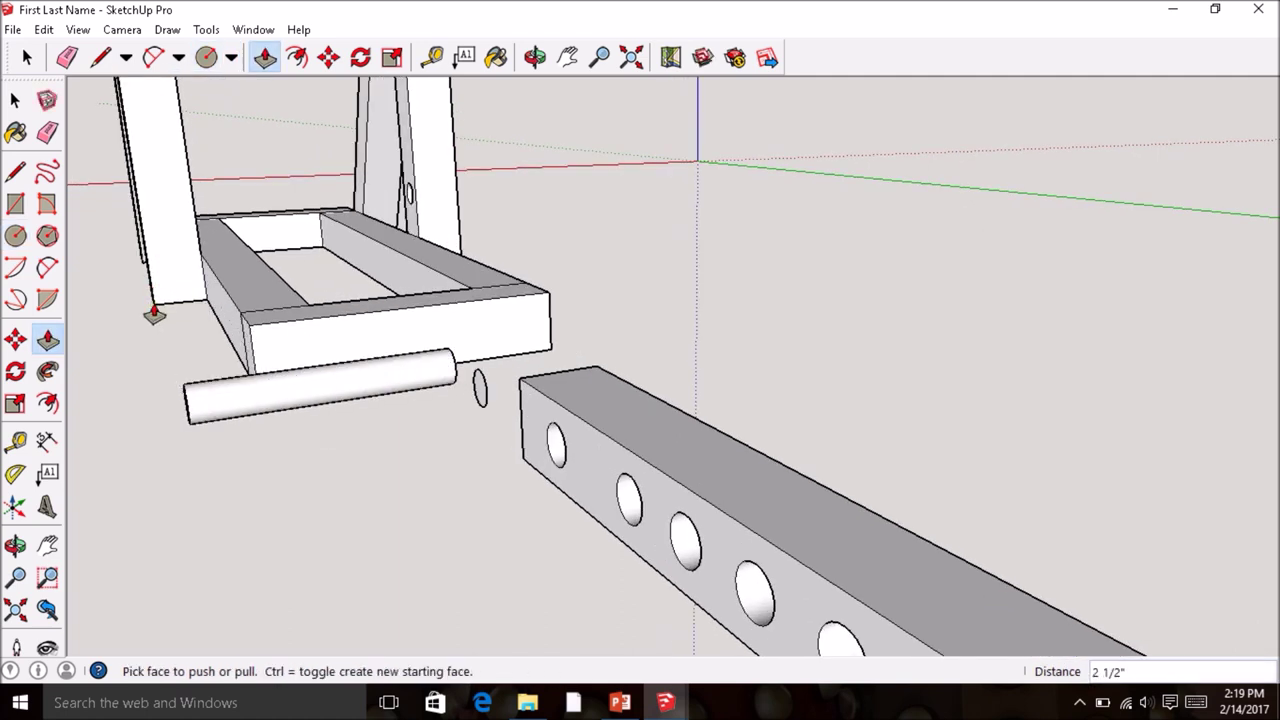
pyautogui.click(476, 398)
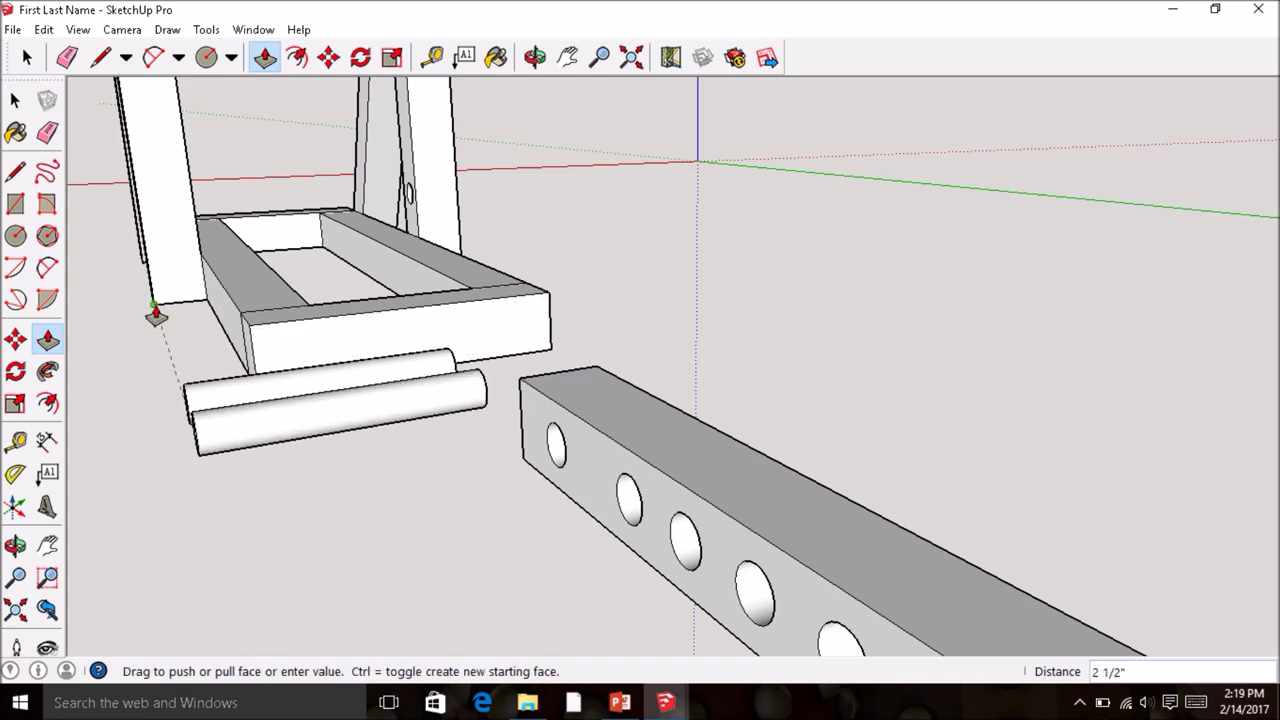
pyautogui.click(155, 315)
# - Lengthen each cylinder another 2 1/2" from its opposite end
pyautogui.moveTo(534, 351); pyautogui.dragTo(200, 300, button='middle')
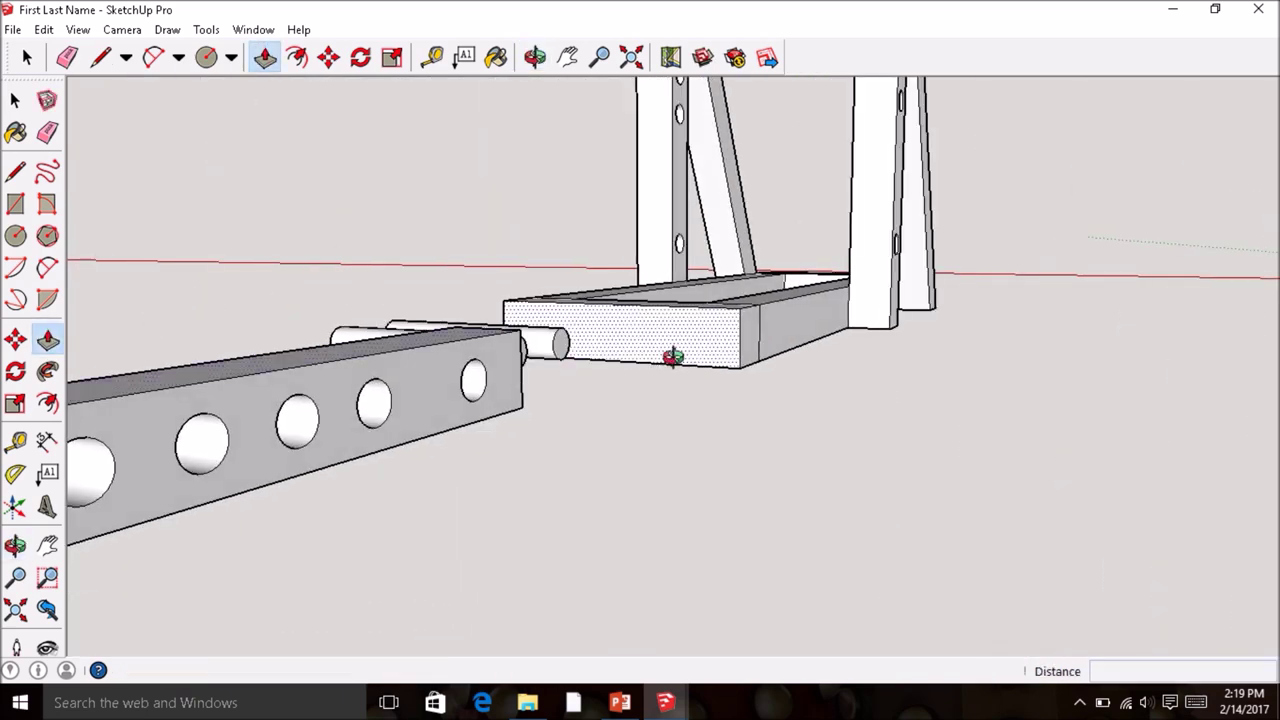
pyautogui.moveTo(673, 357); pyautogui.dragTo(551, 363, button='middle')
pyautogui.click(533, 350)
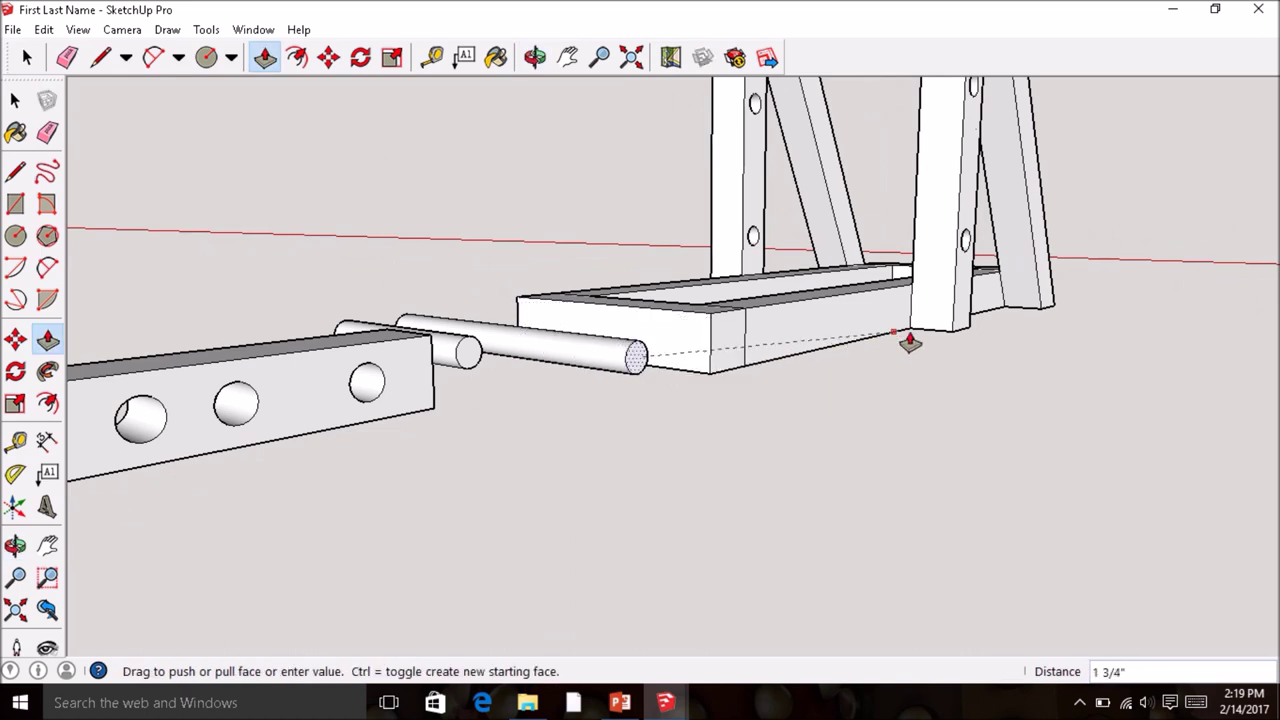
pyautogui.click(948, 338)
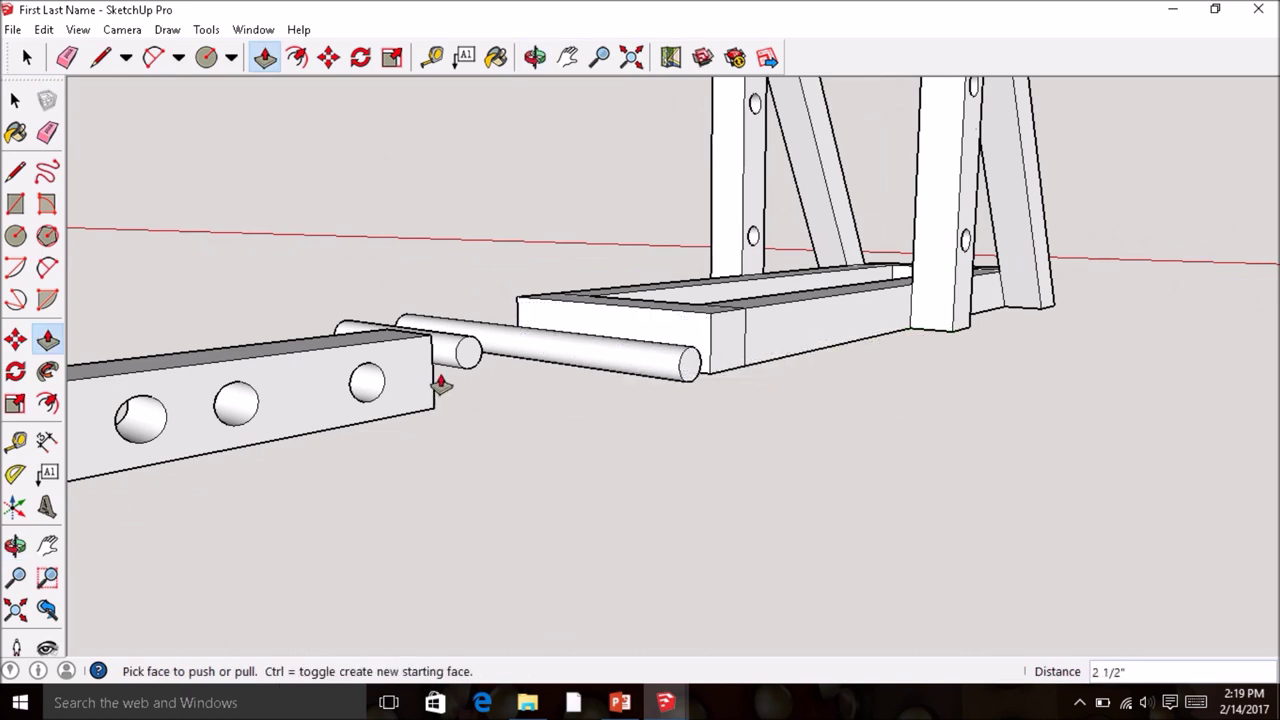
pyautogui.click(464, 352)
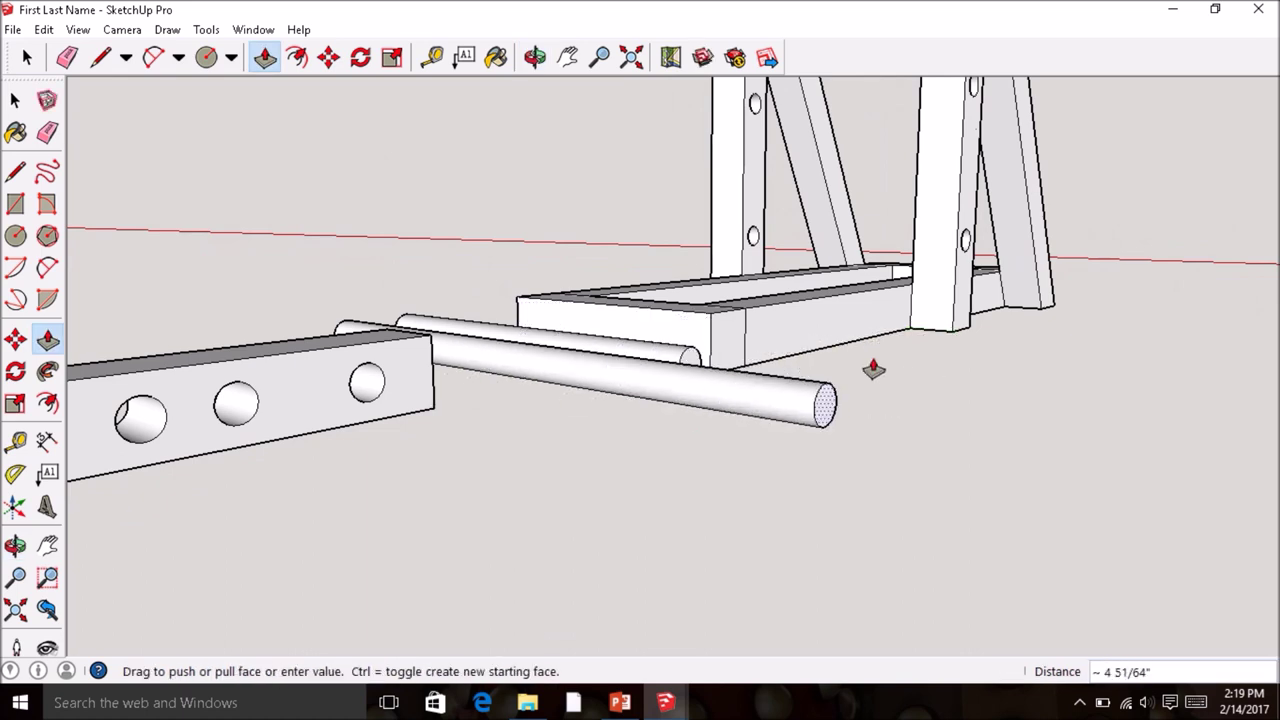
pyautogui.click(943, 337)
pyautogui.moveTo(600, 394); pyautogui.dragTo(403, 434, button='middle')
pyautogui.scroll(-4, 713, 423)
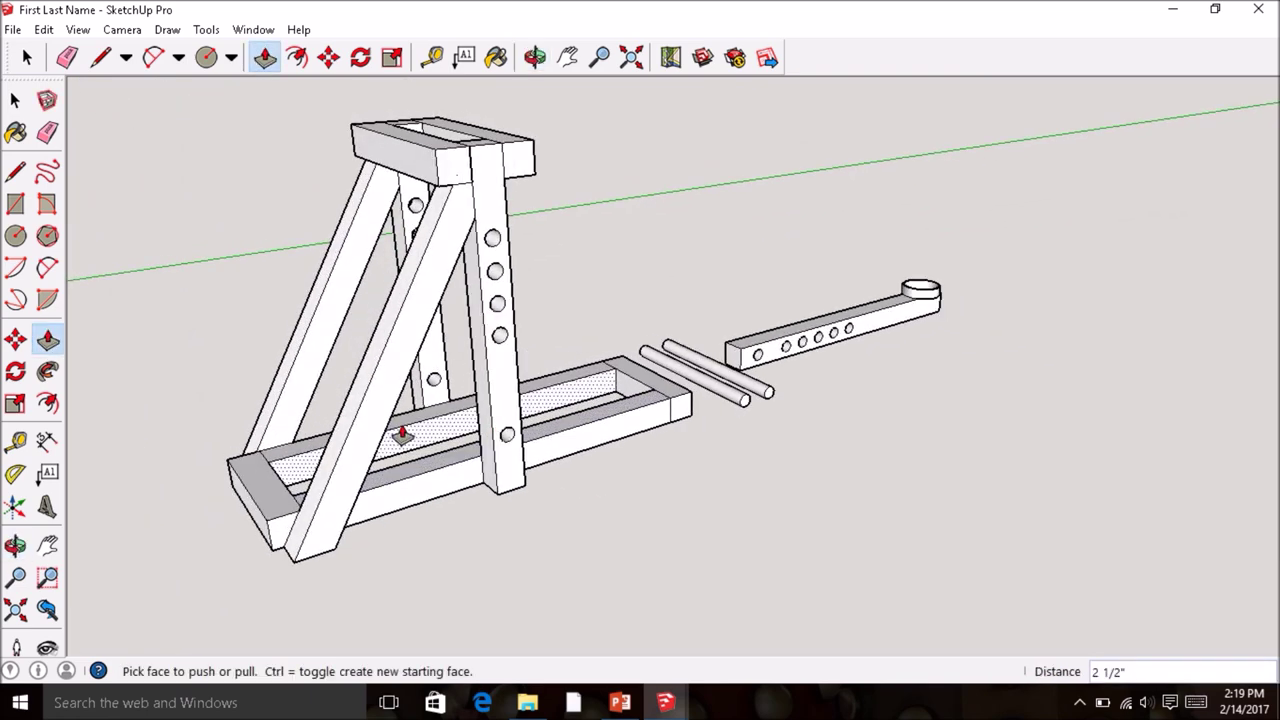
# - Paint the top cross-beam, front post and diagonal legs with Wood_Floor_Light
pyautogui.click(15, 135)
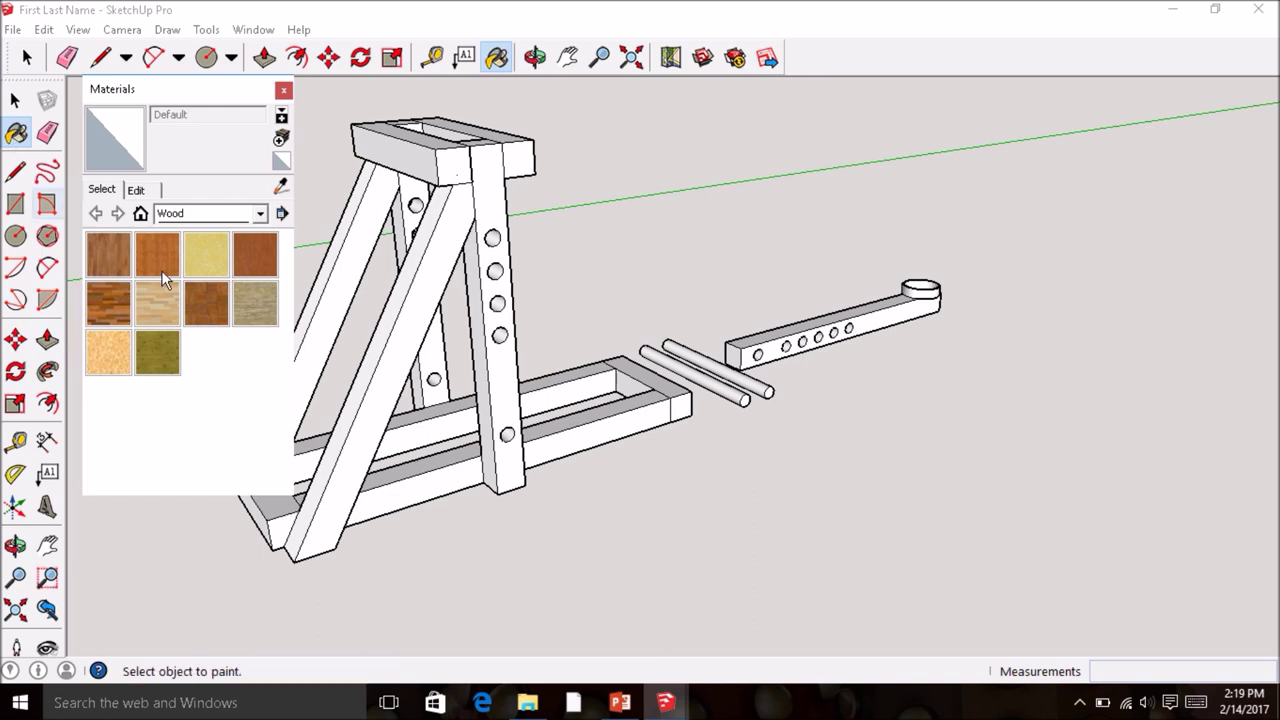
pyautogui.click(150, 302)
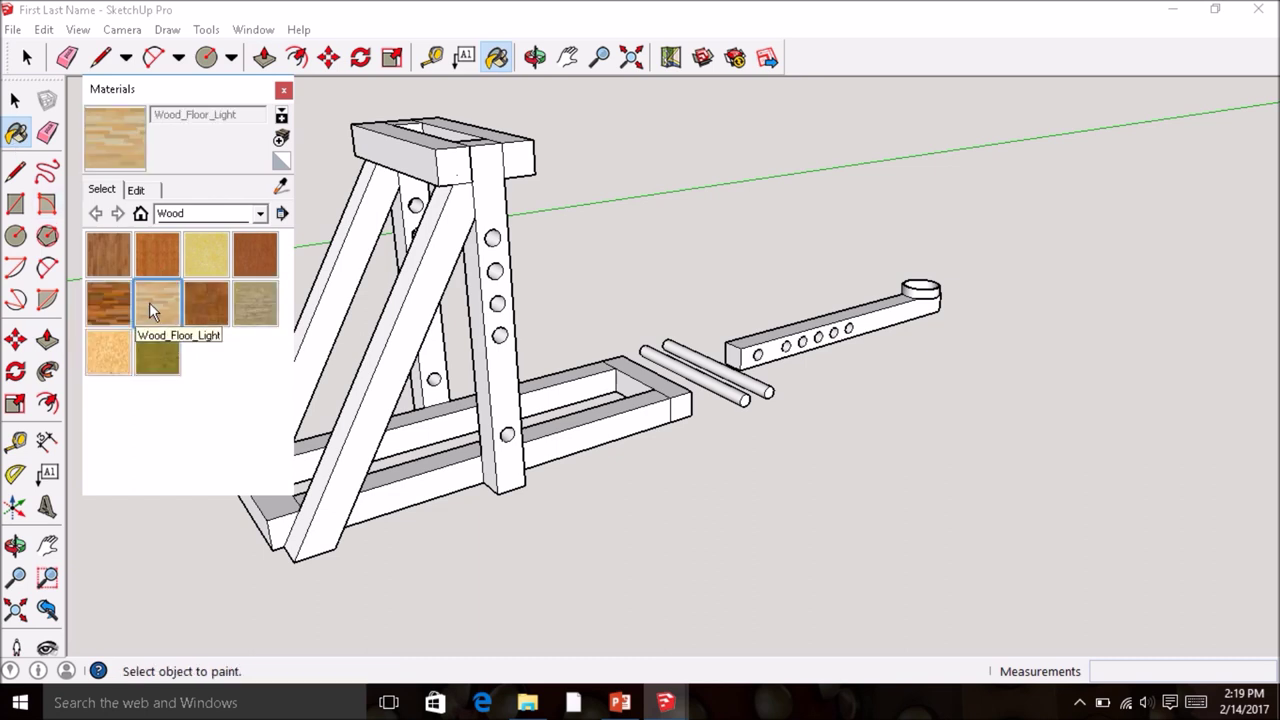
pyautogui.click(425, 152)
pyautogui.click(472, 165)
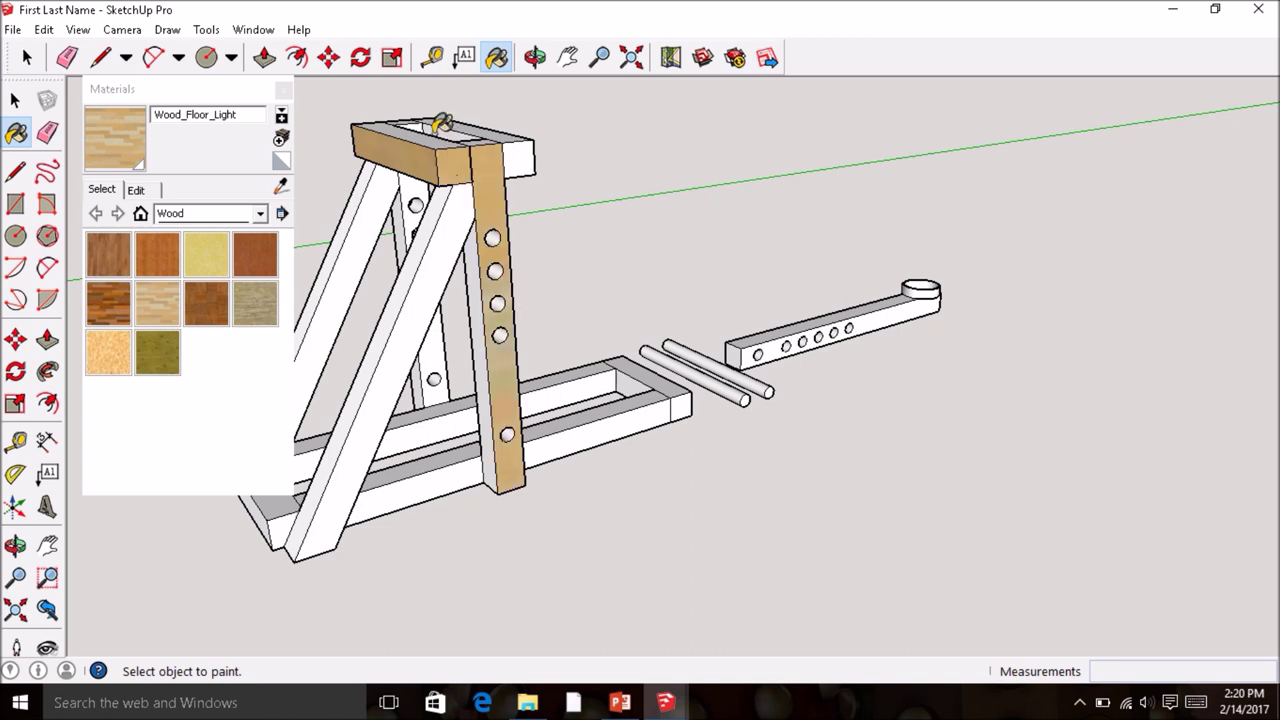
pyautogui.click(429, 132)
pyautogui.click(522, 152)
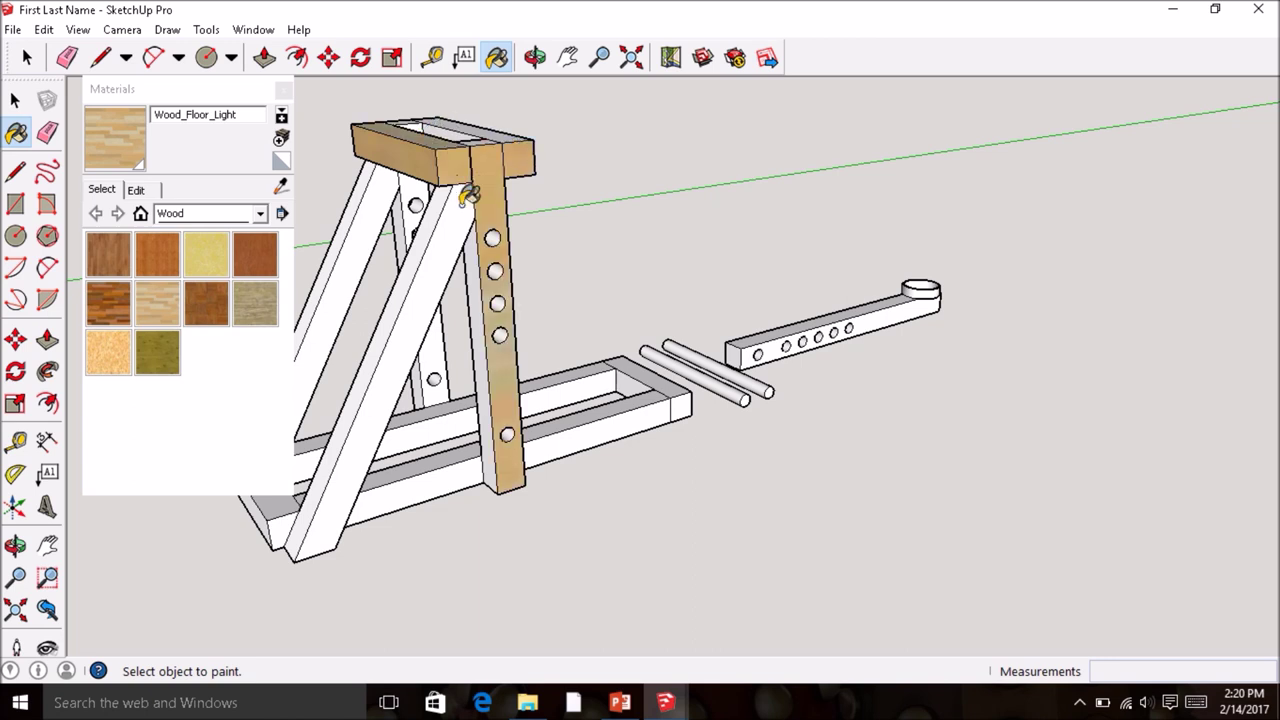
pyautogui.click(472, 200)
pyautogui.click(370, 206)
pyautogui.click(358, 192)
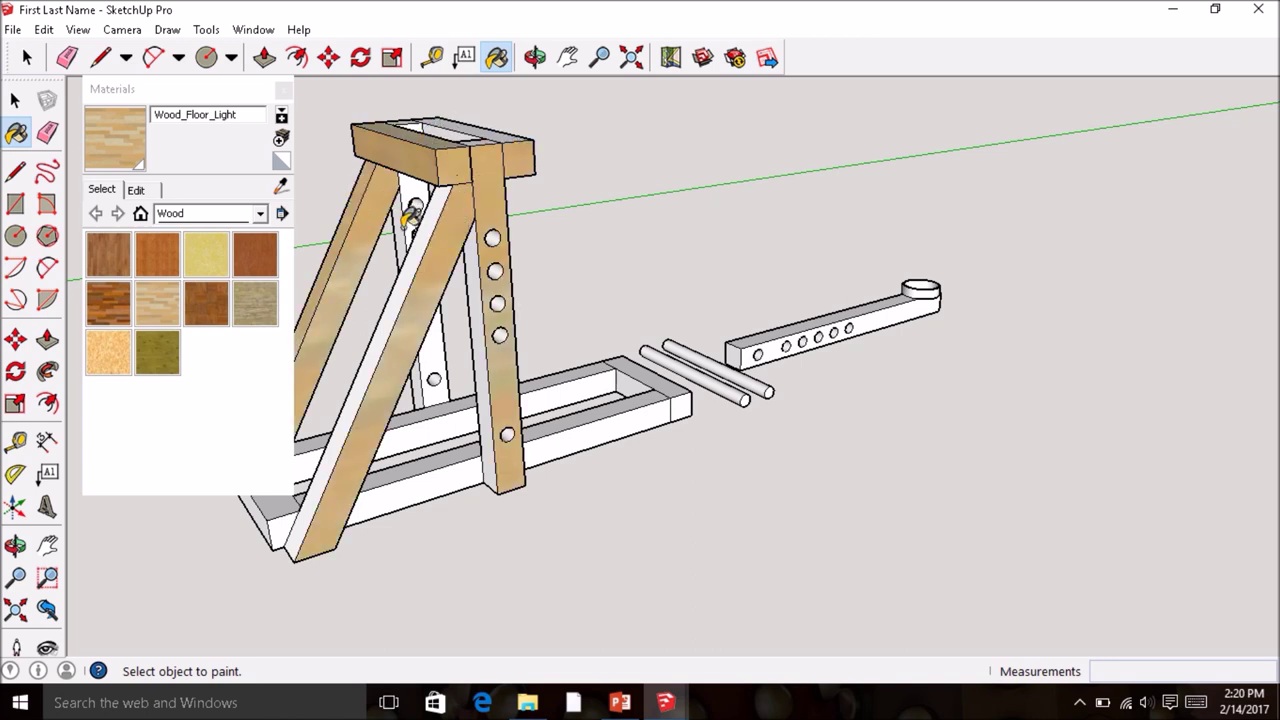
pyautogui.click(440, 190)
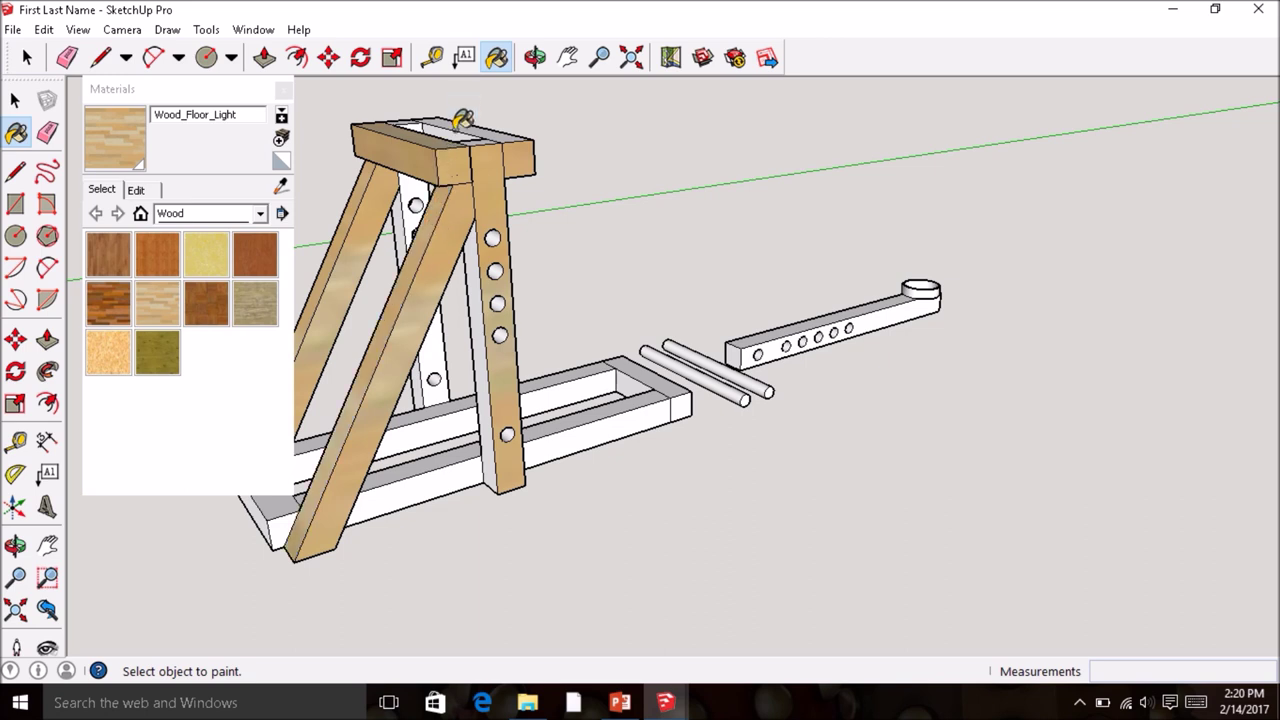
# - Paint the base rail faces and rear vertical leg with the wood texture
pyautogui.click(463, 458)
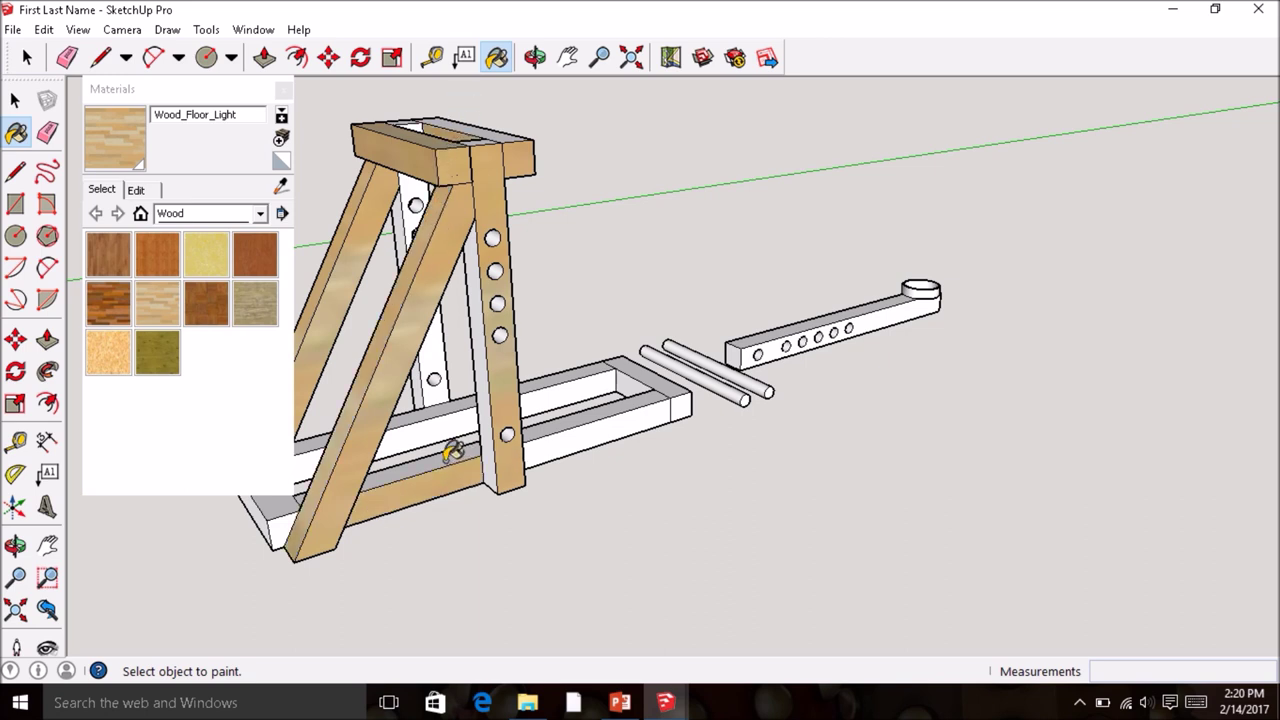
pyautogui.click(451, 451)
pyautogui.click(445, 418)
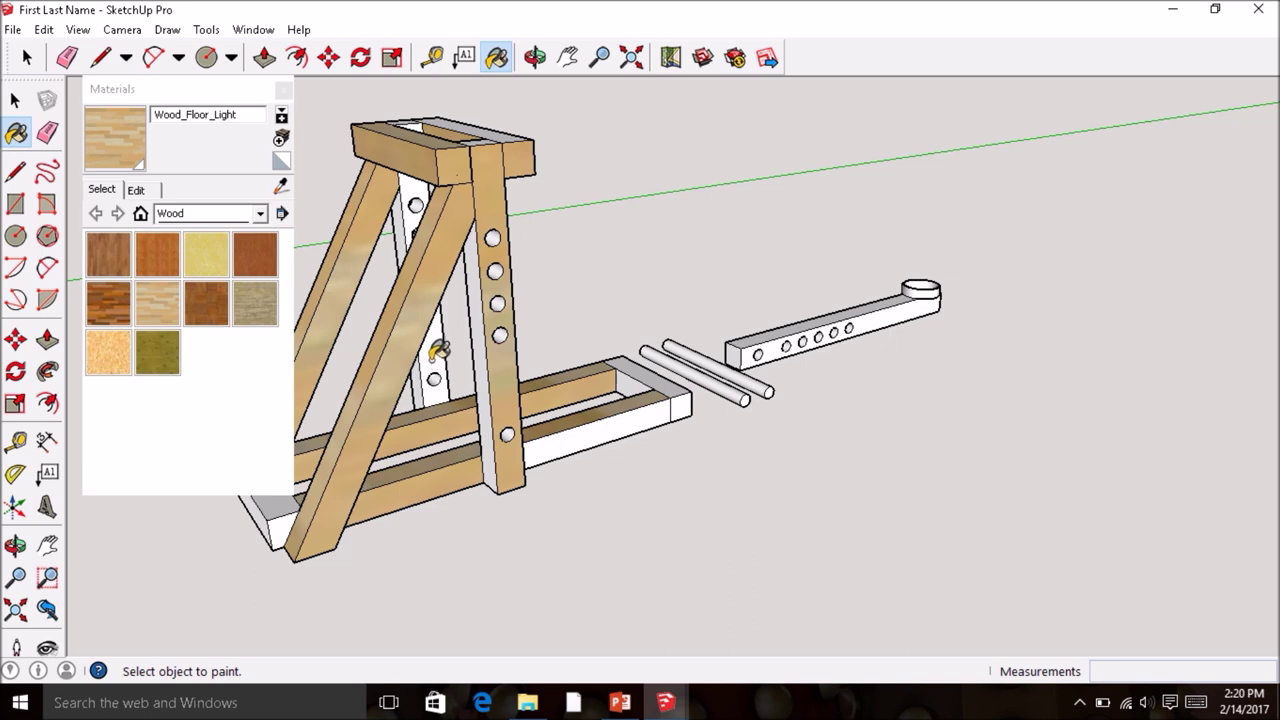
pyautogui.click(437, 350)
pyautogui.click(568, 430)
pyautogui.click(684, 401)
pyautogui.click(642, 379)
pyautogui.click(647, 367)
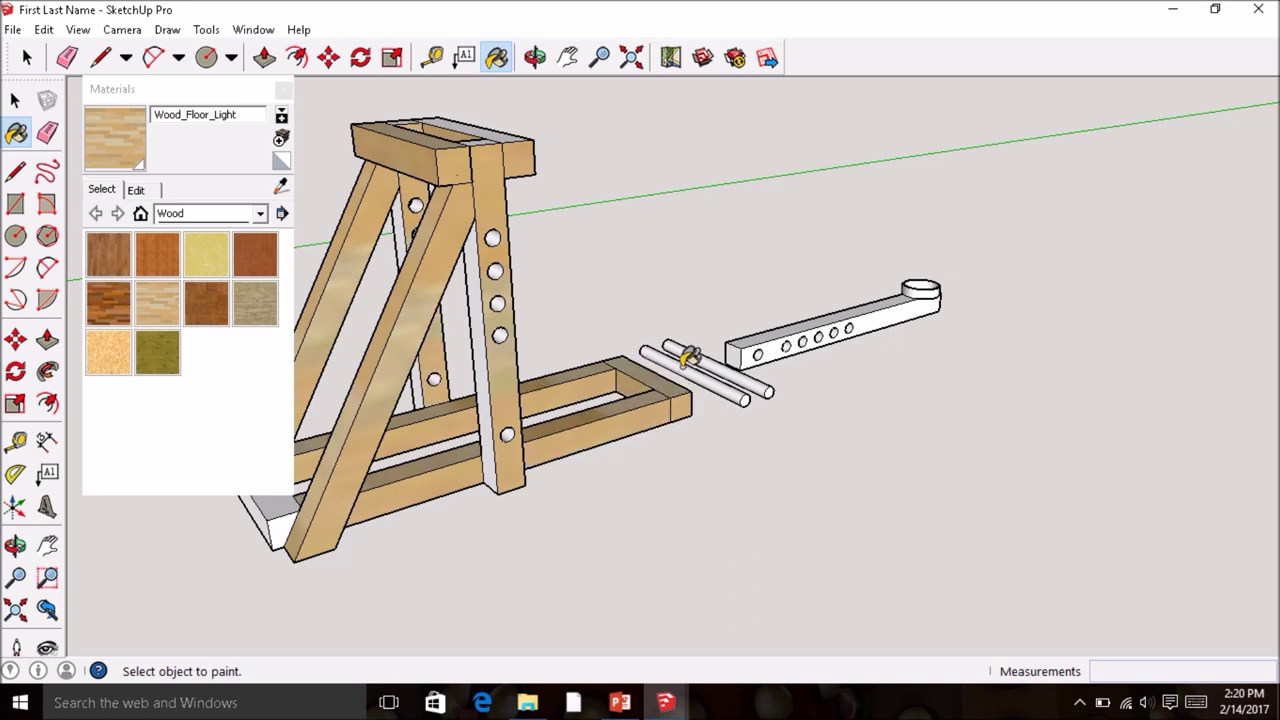
# - Paint both dowels and the arm's end, front and top faces with wood
pyautogui.click(690, 364)
pyautogui.click(714, 360)
pyautogui.click(736, 350)
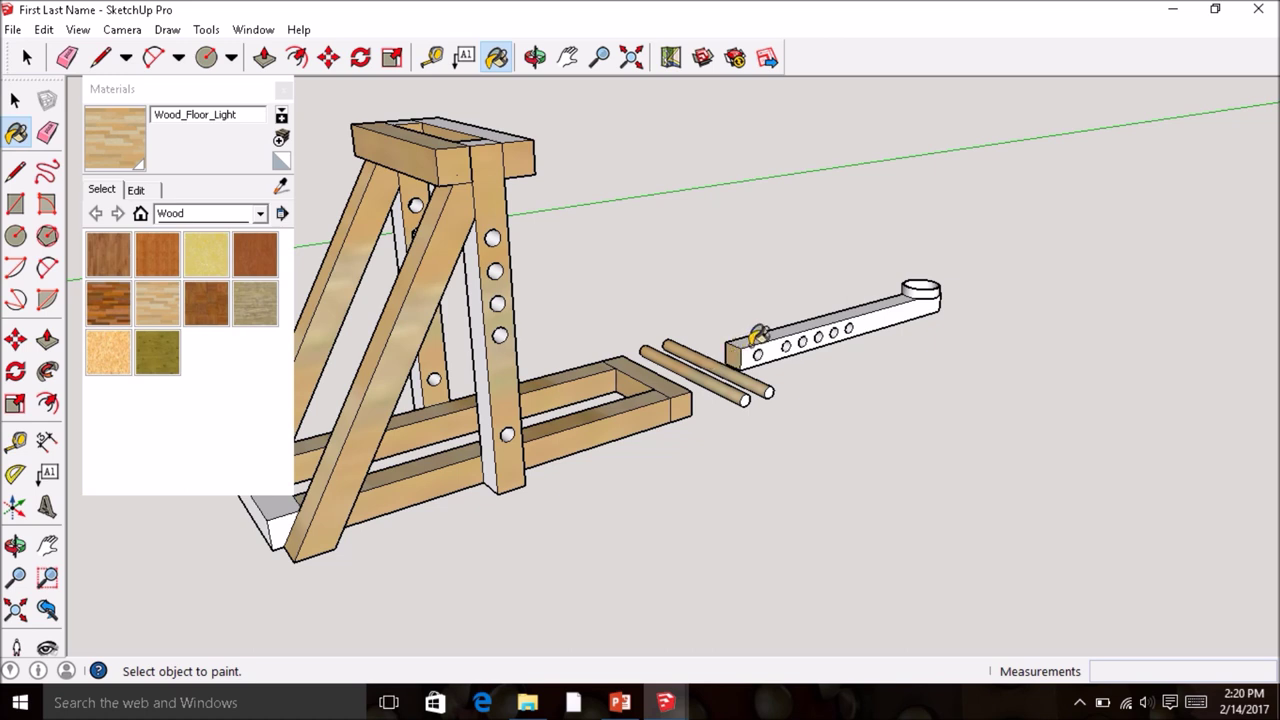
pyautogui.click(758, 336)
pyautogui.click(773, 336)
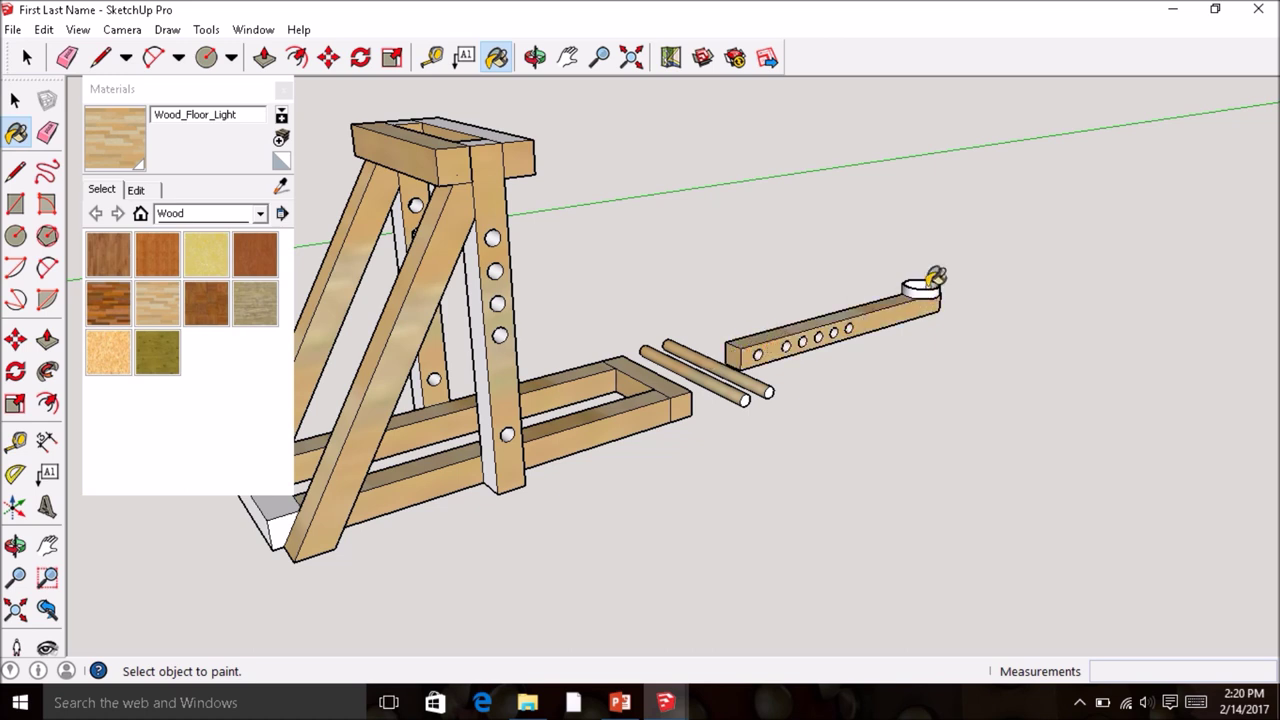
# - Paint the post face, base front and top, and brace end face with wood
pyautogui.click(492, 428)
pyautogui.moveTo(497, 423)
pyautogui.mouseDown(button='middle')
pyautogui.moveTo(686, 366)
pyautogui.moveTo(525, 435)
pyautogui.mouseUp(button='middle')
pyautogui.click(472, 474)
pyautogui.moveTo(472, 474)
pyautogui.mouseDown(button='middle')
pyautogui.moveTo(491, 563)
pyautogui.moveTo(470, 537)
pyautogui.mouseUp(button='middle')
pyautogui.click(472, 527)
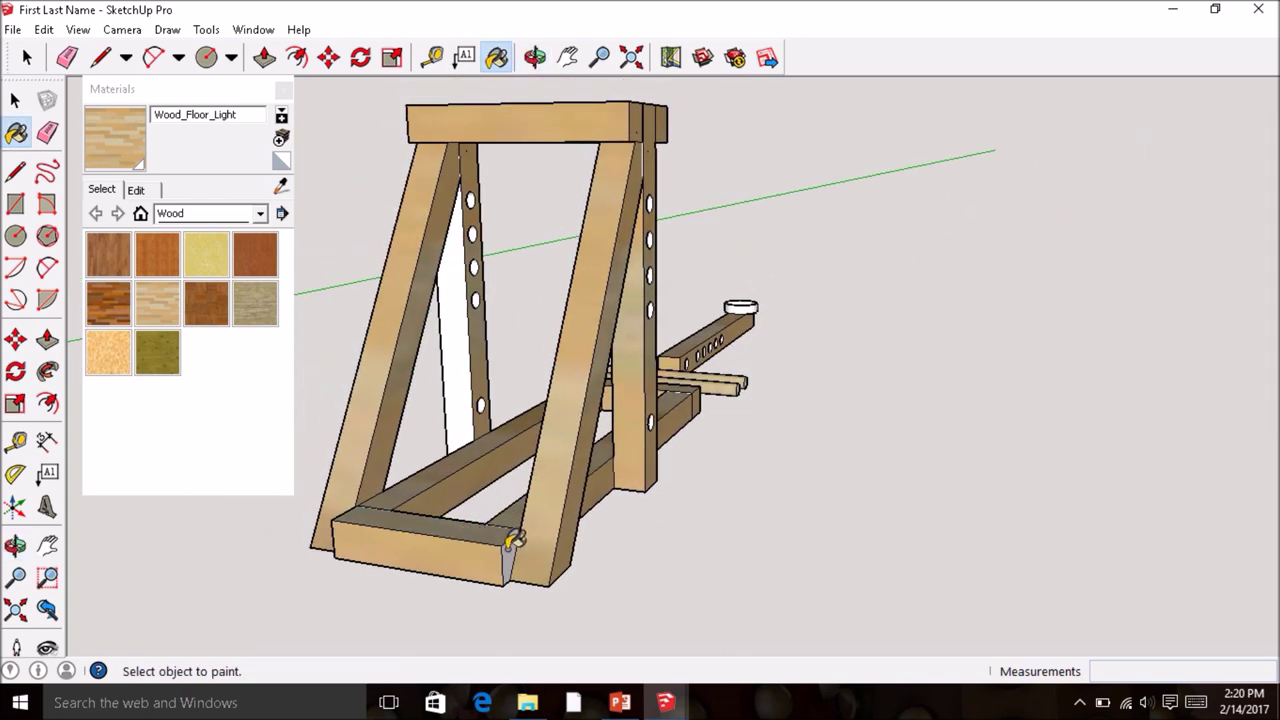
pyautogui.moveTo(484, 485)
pyautogui.mouseDown(button='middle')
pyautogui.moveTo(534, 477)
pyautogui.moveTo(532, 384)
pyautogui.mouseUp(button='middle')
pyautogui.click(542, 376)
pyautogui.moveTo(410, 416)
pyautogui.mouseDown(button='middle')
pyautogui.moveTo(531, 403)
pyautogui.moveTo(610, 360)
pyautogui.moveTo(679, 349)
pyautogui.mouseUp(button='middle')
pyautogui.click(708, 338)
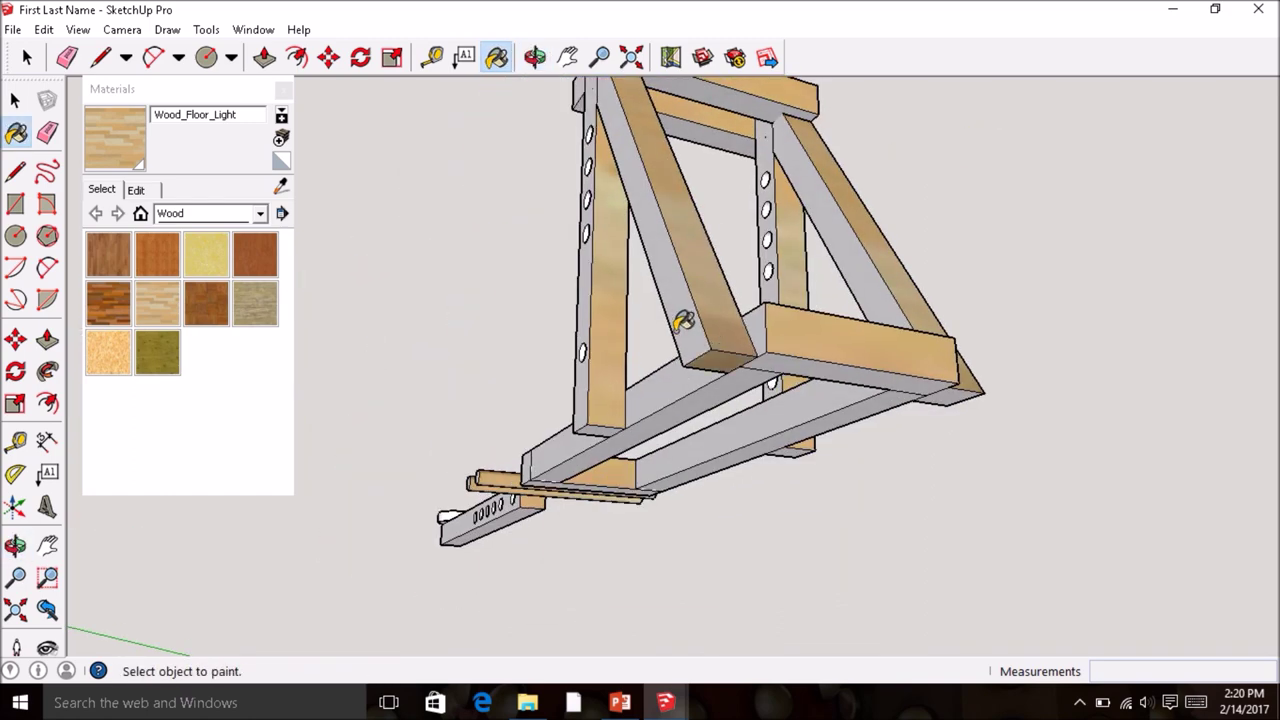
# - Paint the brace underside, lower cross beam, rail faces and post front with wood
pyautogui.click(692, 320)
pyautogui.click(738, 372)
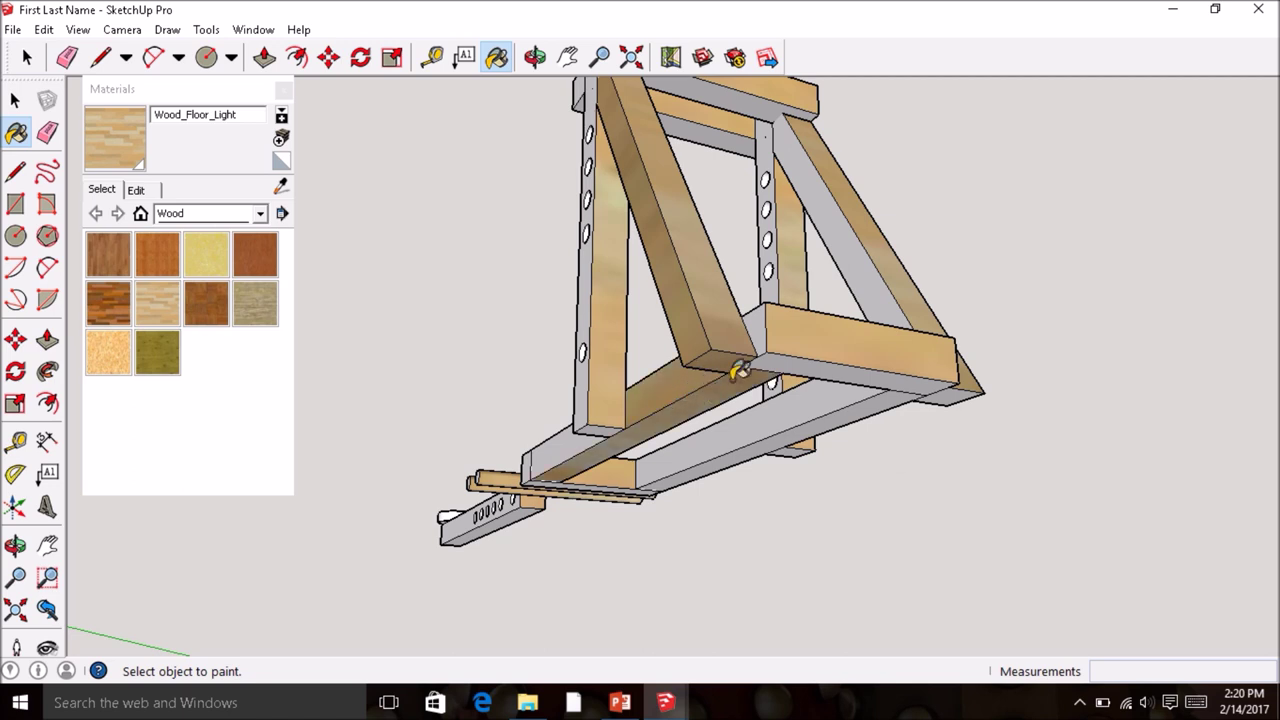
pyautogui.click(765, 332)
pyautogui.click(774, 354)
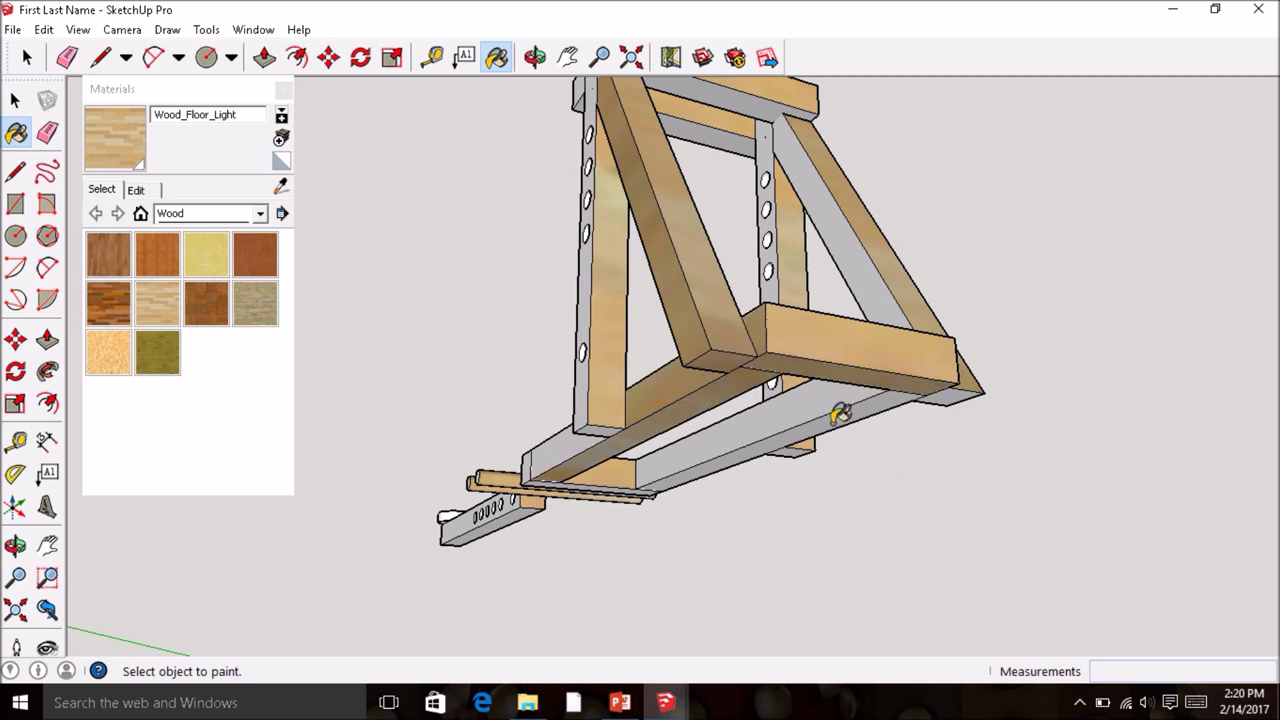
pyautogui.click(832, 414)
pyautogui.click(826, 394)
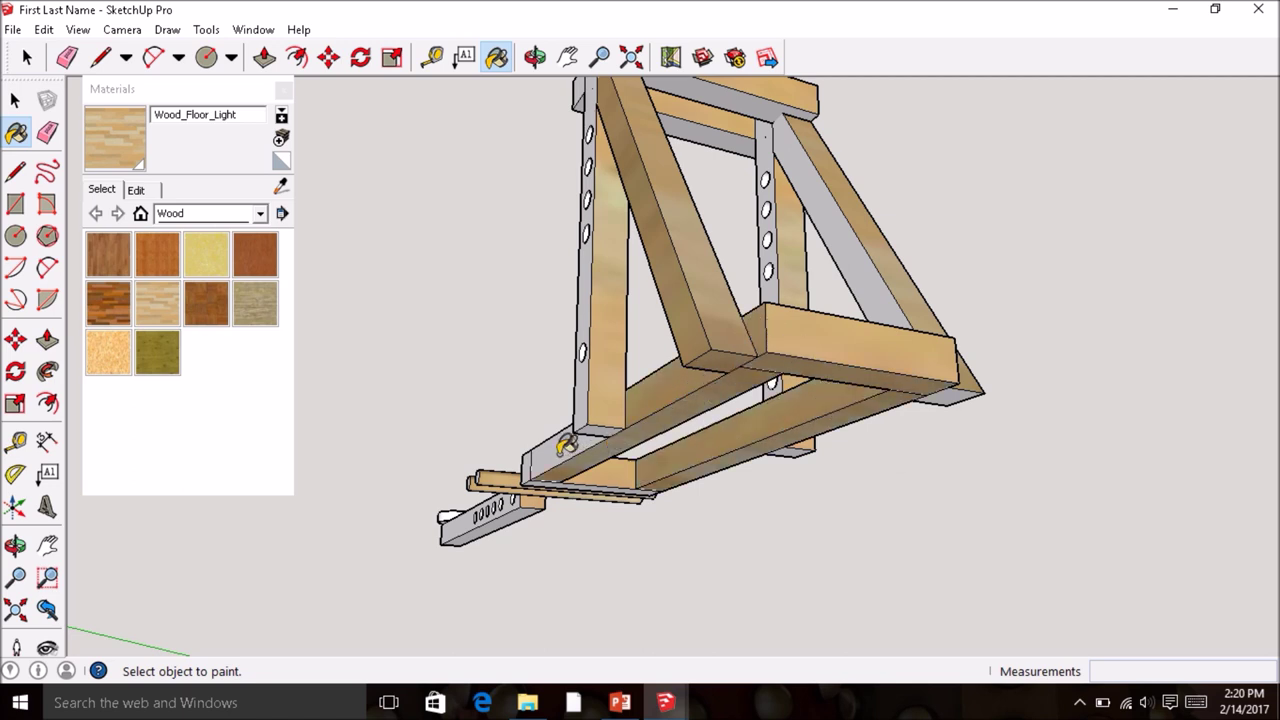
pyautogui.click(567, 446)
pyautogui.click(591, 428)
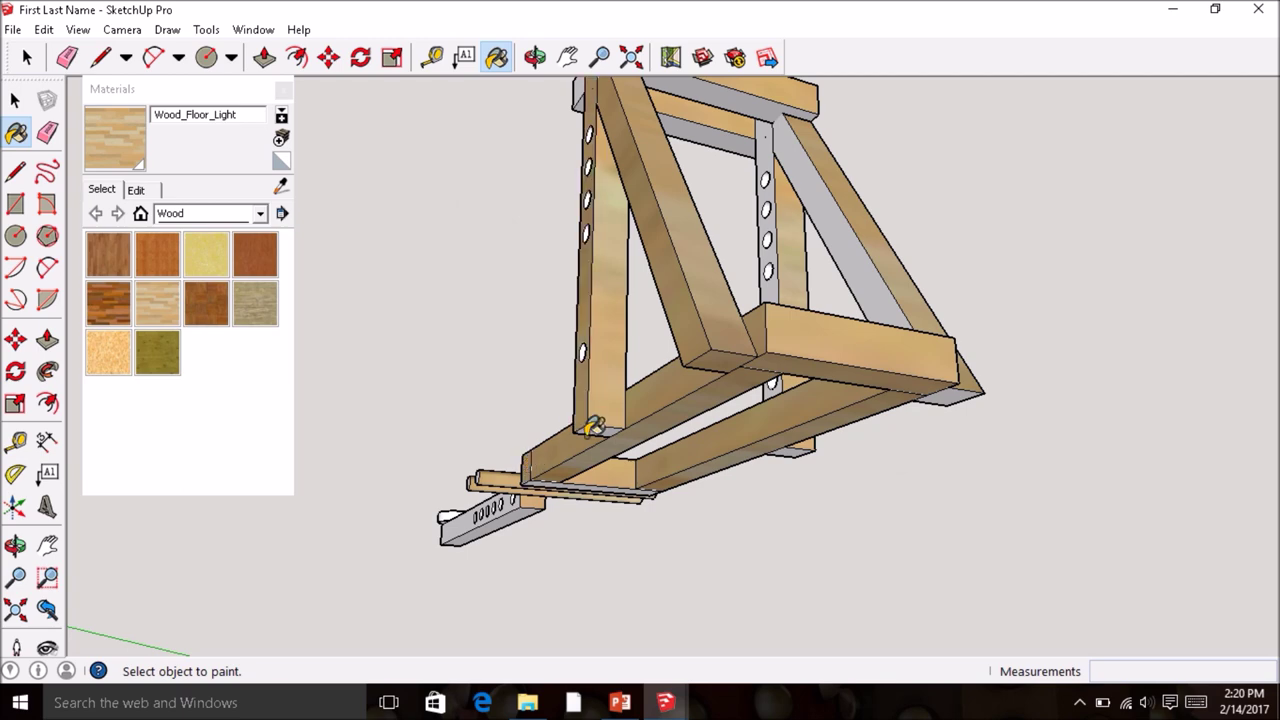
# - Paint the grey diagonal brace face and the upper crossbar's top face
pyautogui.moveTo(591, 425)
pyautogui.mouseDown(button='middle')
pyautogui.moveTo(623, 457)
pyautogui.moveTo(651, 383)
pyautogui.moveTo(500, 306)
pyautogui.mouseUp(button='middle')
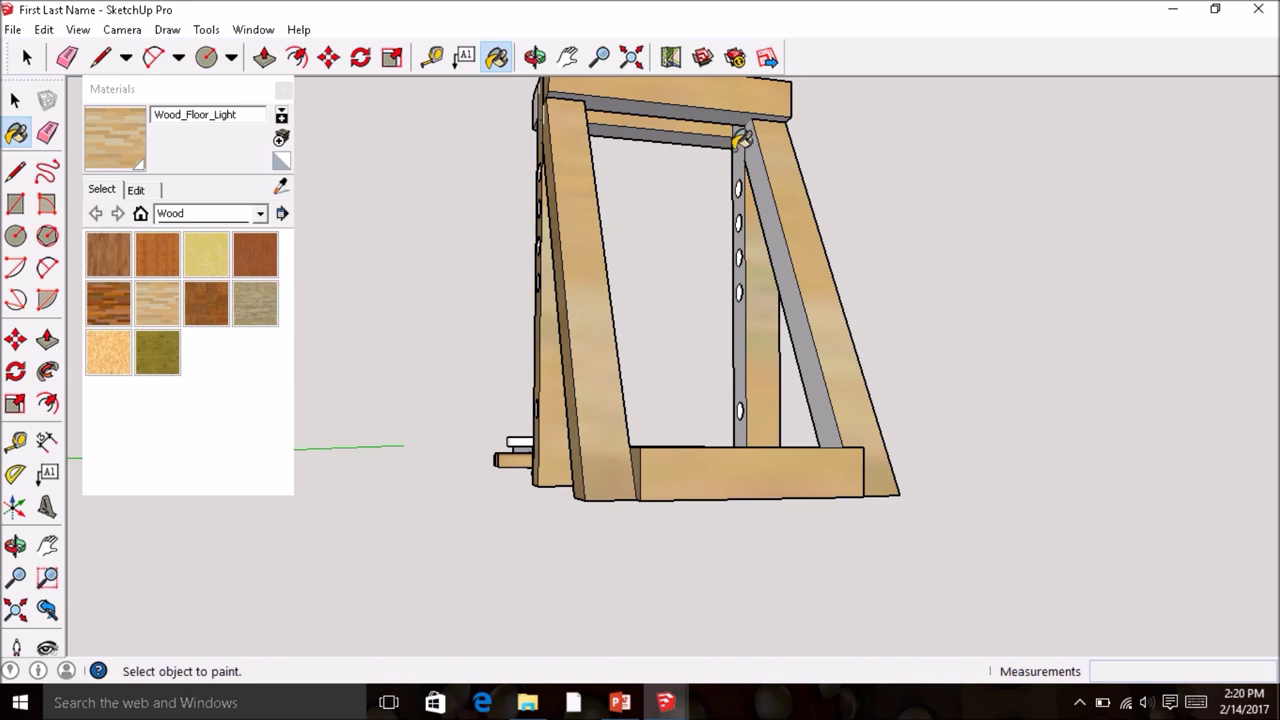
pyautogui.click(757, 146)
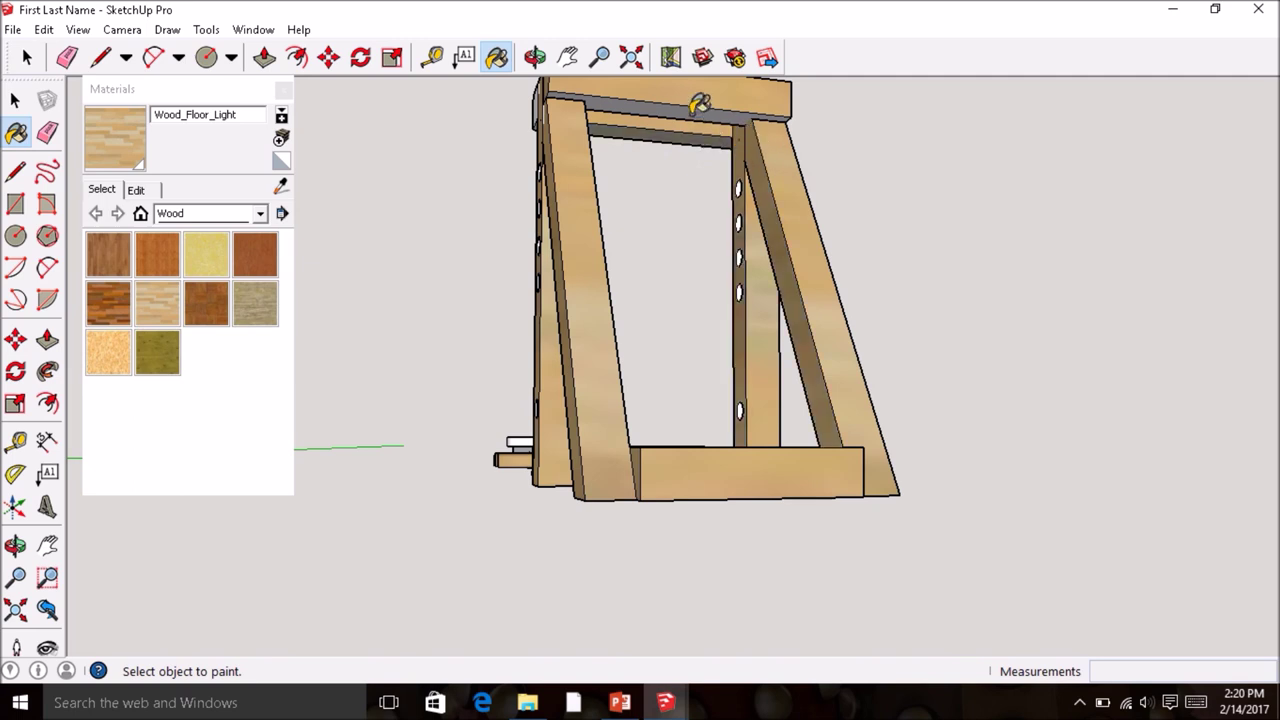
pyautogui.moveTo(700, 104); pyautogui.dragTo(644, 282, button='middle')
pyautogui.moveTo(357, 366)
pyautogui.mouseDown(button='middle')
pyautogui.moveTo(458, 361)
pyautogui.moveTo(700, 262)
pyautogui.moveTo(765, 275)
pyautogui.moveTo(762, 242)
pyautogui.moveTo(782, 333)
pyautogui.moveTo(745, 250)
pyautogui.mouseUp(button='middle')
pyautogui.click(762, 250)
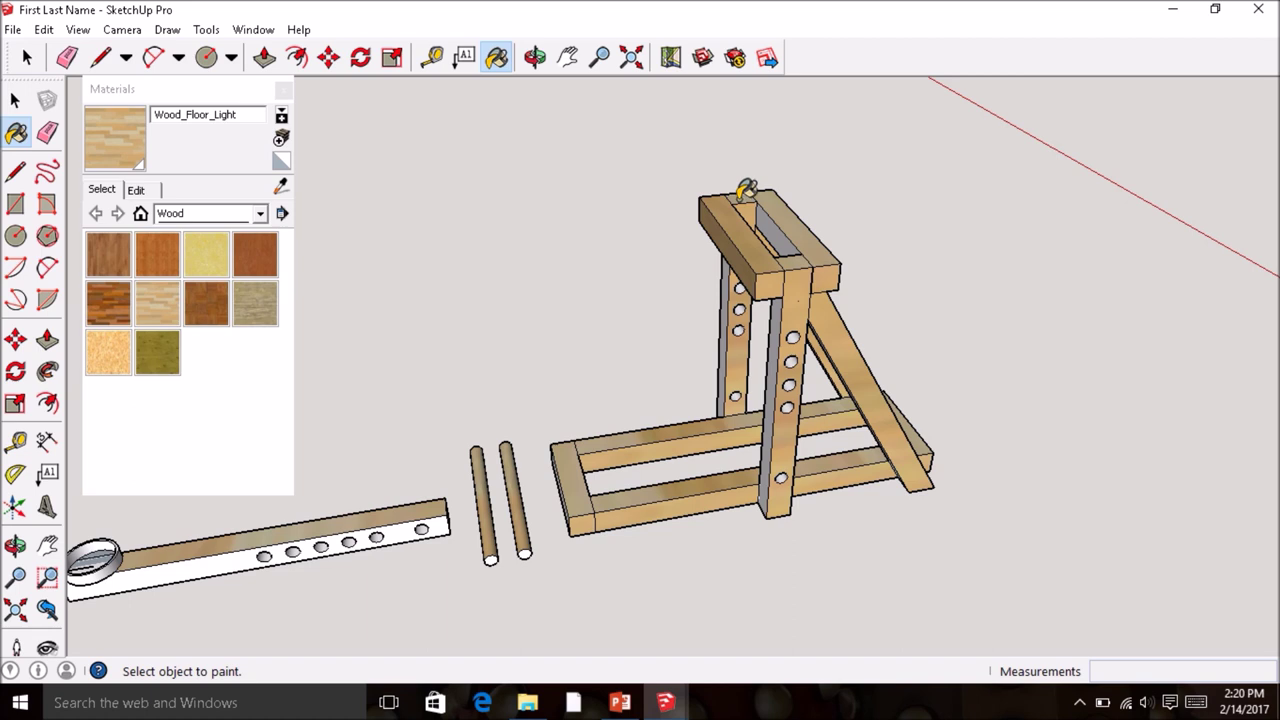
# - Paint the right dowel's end, the white beam and its four hole interiors light wood
pyautogui.moveTo(503, 449)
pyautogui.mouseDown(button='middle')
pyautogui.moveTo(500, 351)
pyautogui.moveTo(508, 522)
pyautogui.mouseUp(button='middle')
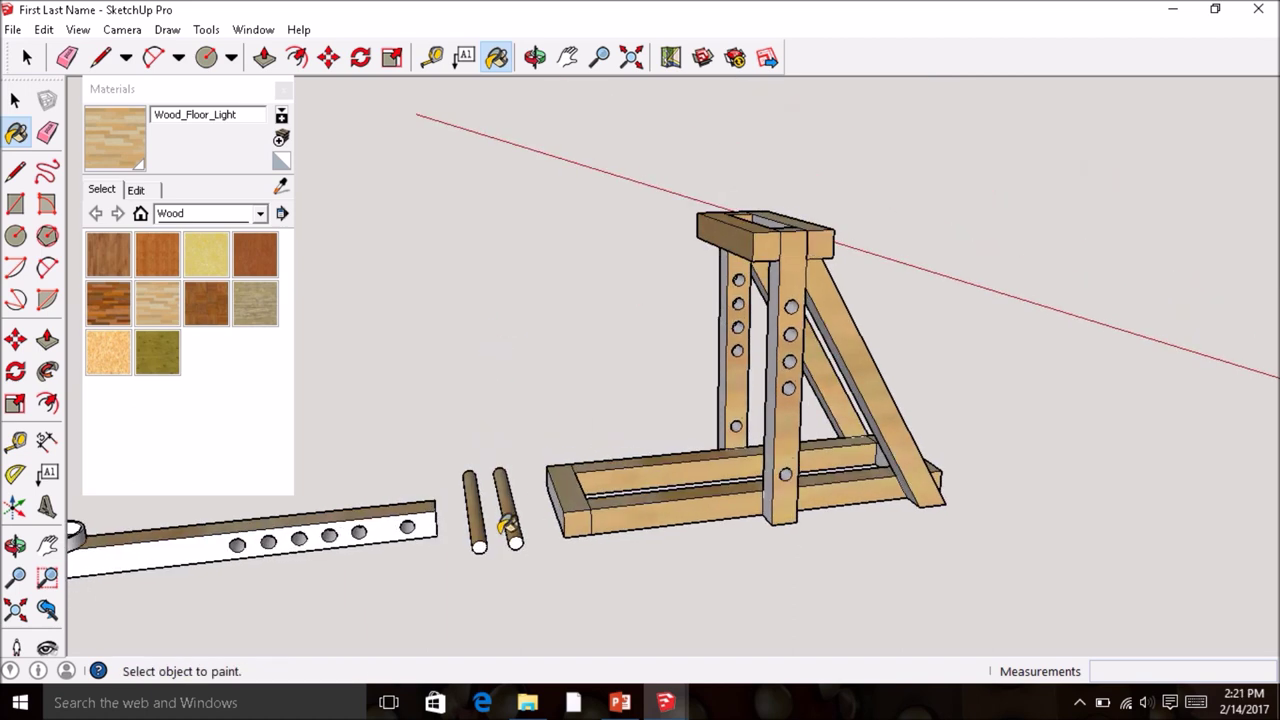
pyautogui.click(516, 538)
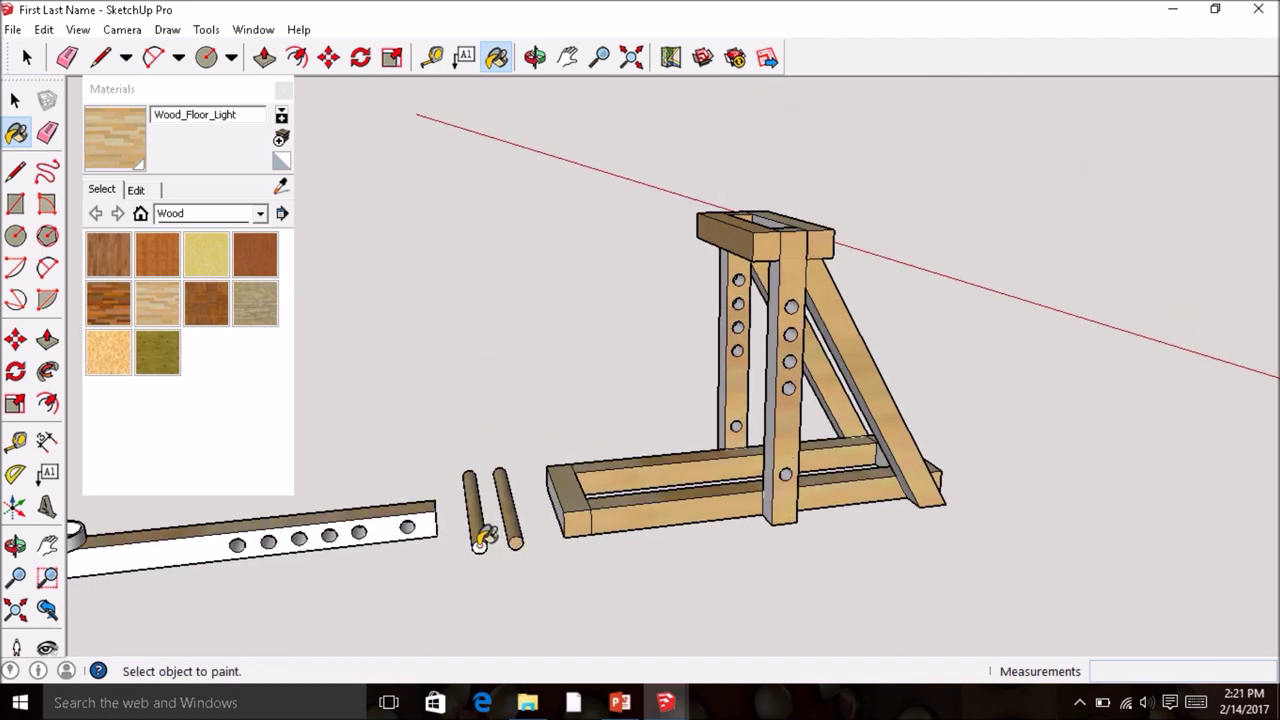
pyautogui.click(420, 512)
pyautogui.scroll(3, 405, 520)
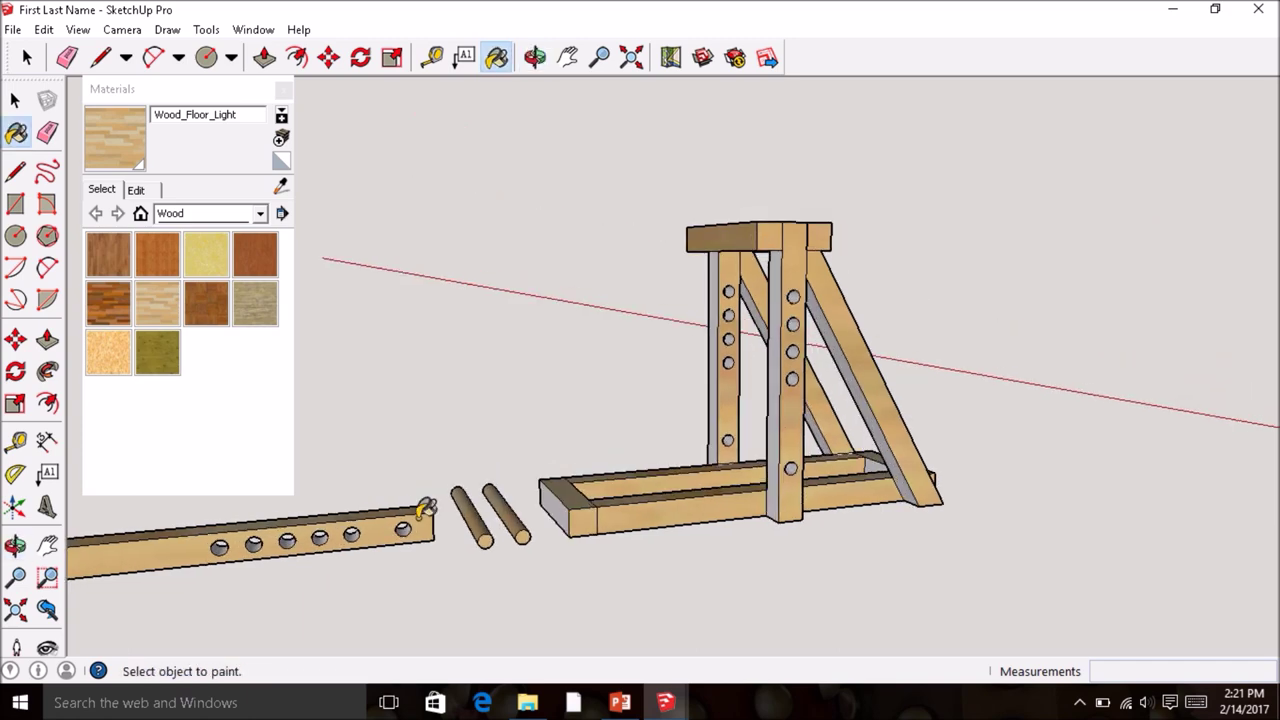
pyautogui.scroll(2, 403, 533)
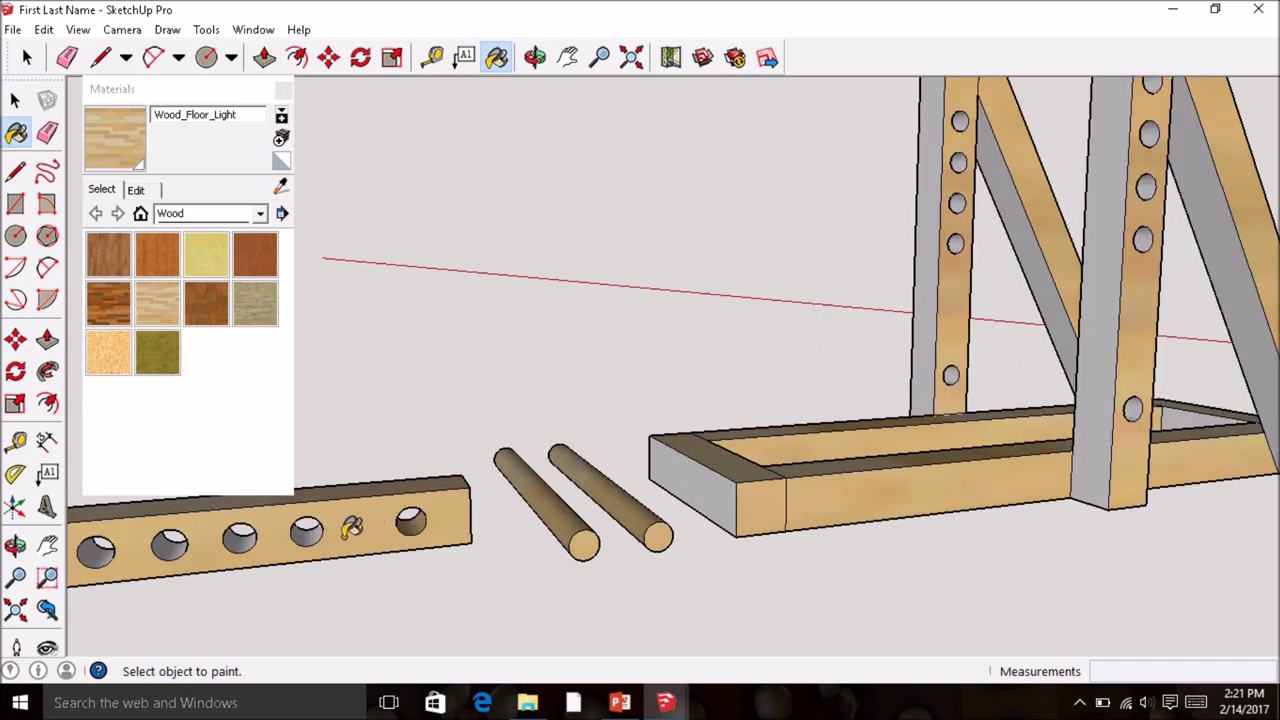
pyautogui.click(310, 530)
pyautogui.click(240, 537)
pyautogui.click(169, 543)
pyautogui.click(97, 550)
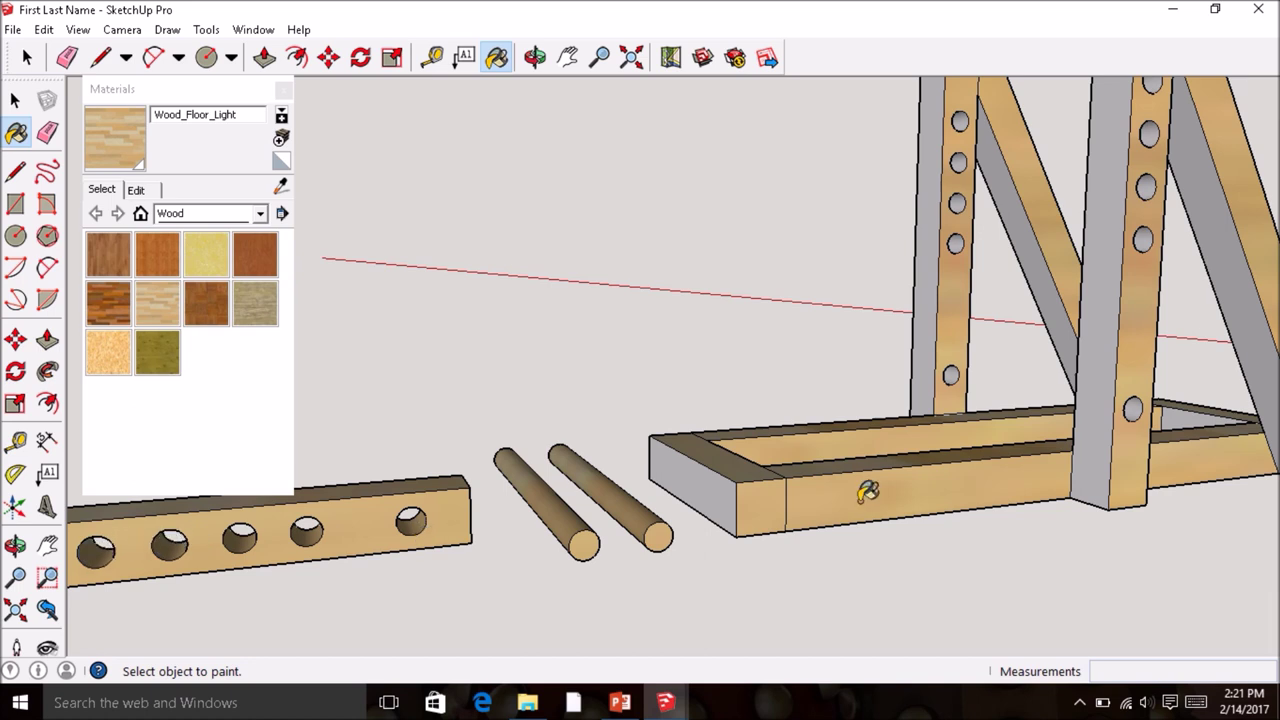
# - Paint both posts' grey sides and the three holes in each post
pyautogui.click(1092, 437)
pyautogui.click(920, 377)
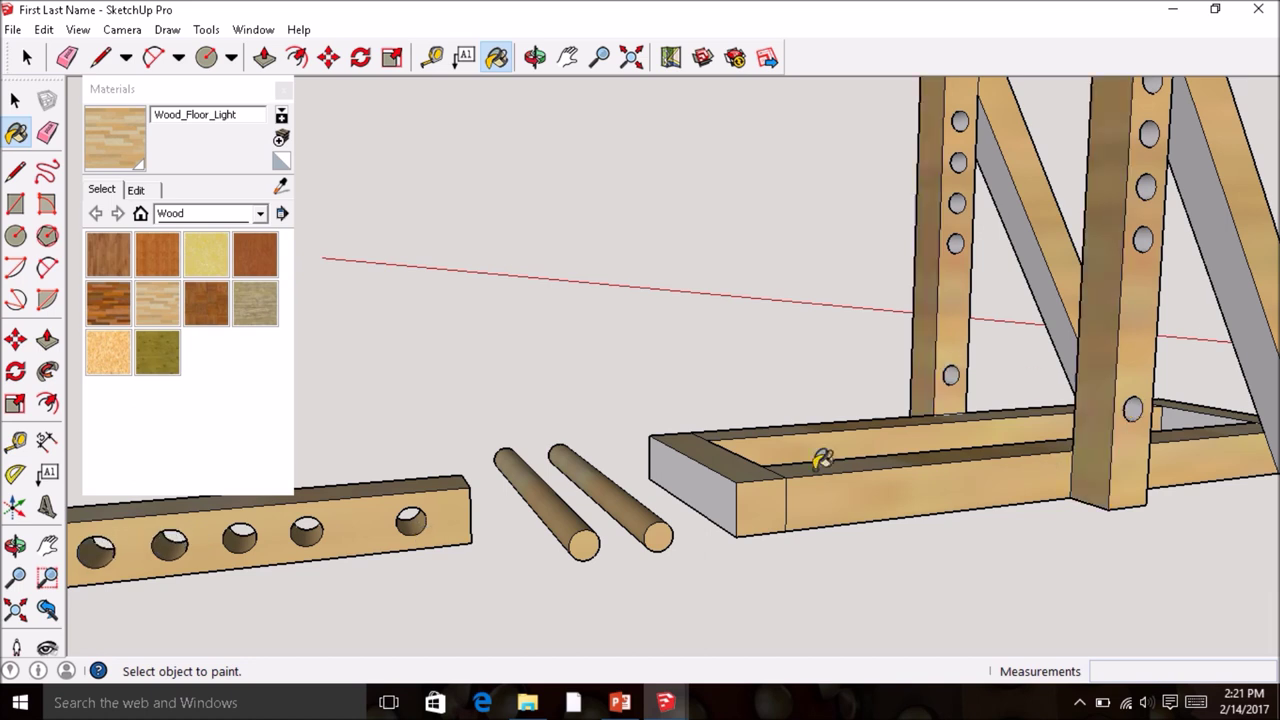
pyautogui.click(957, 240)
pyautogui.click(957, 202)
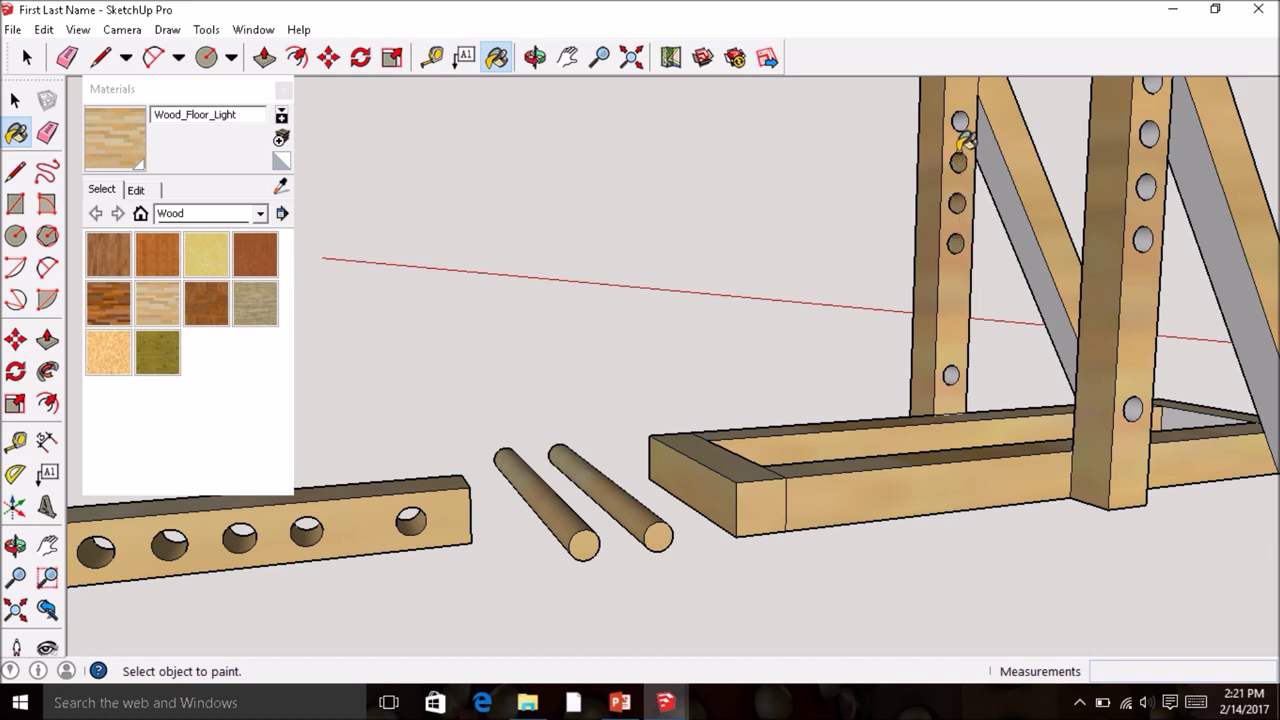
pyautogui.click(958, 121)
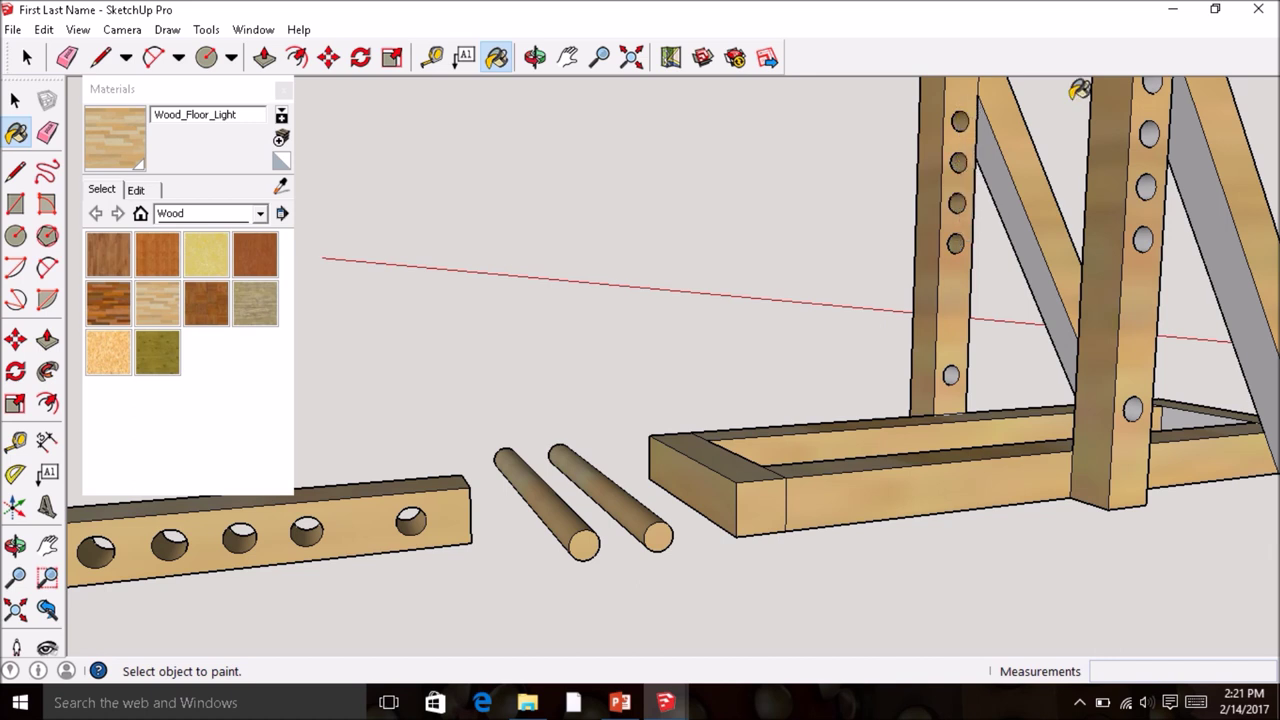
pyautogui.click(1156, 82)
pyautogui.click(1152, 132)
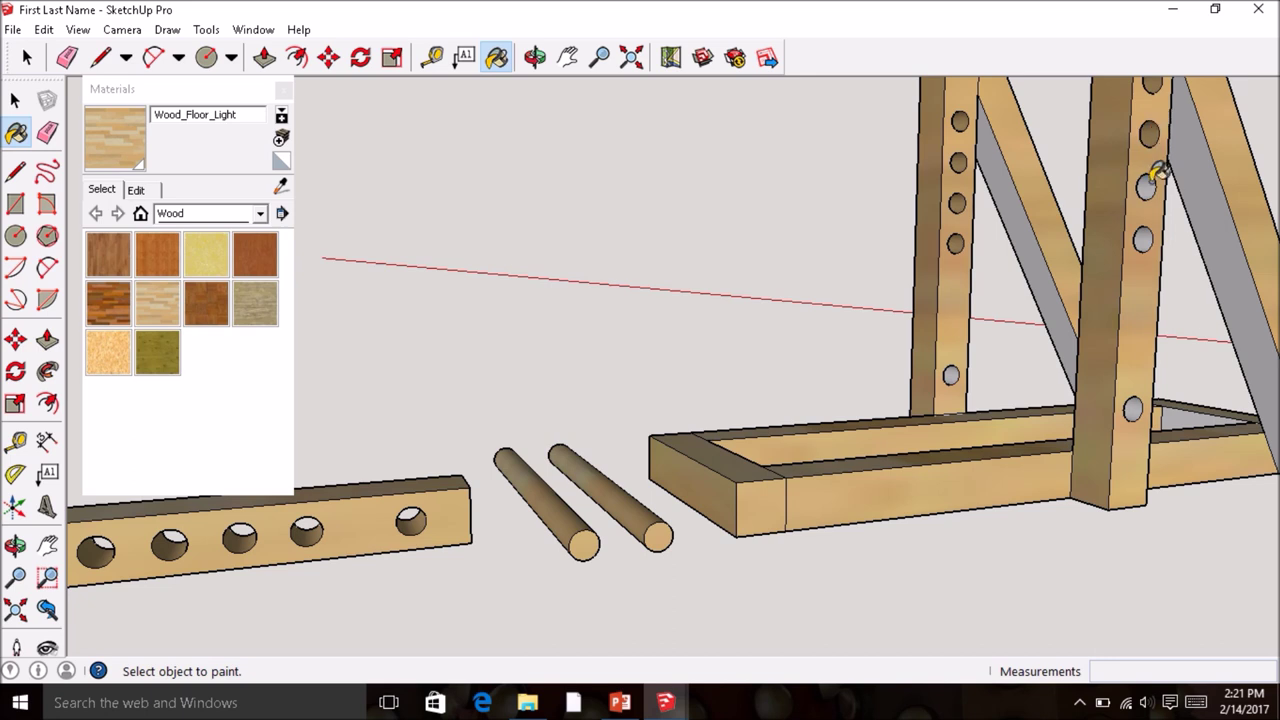
pyautogui.click(1150, 186)
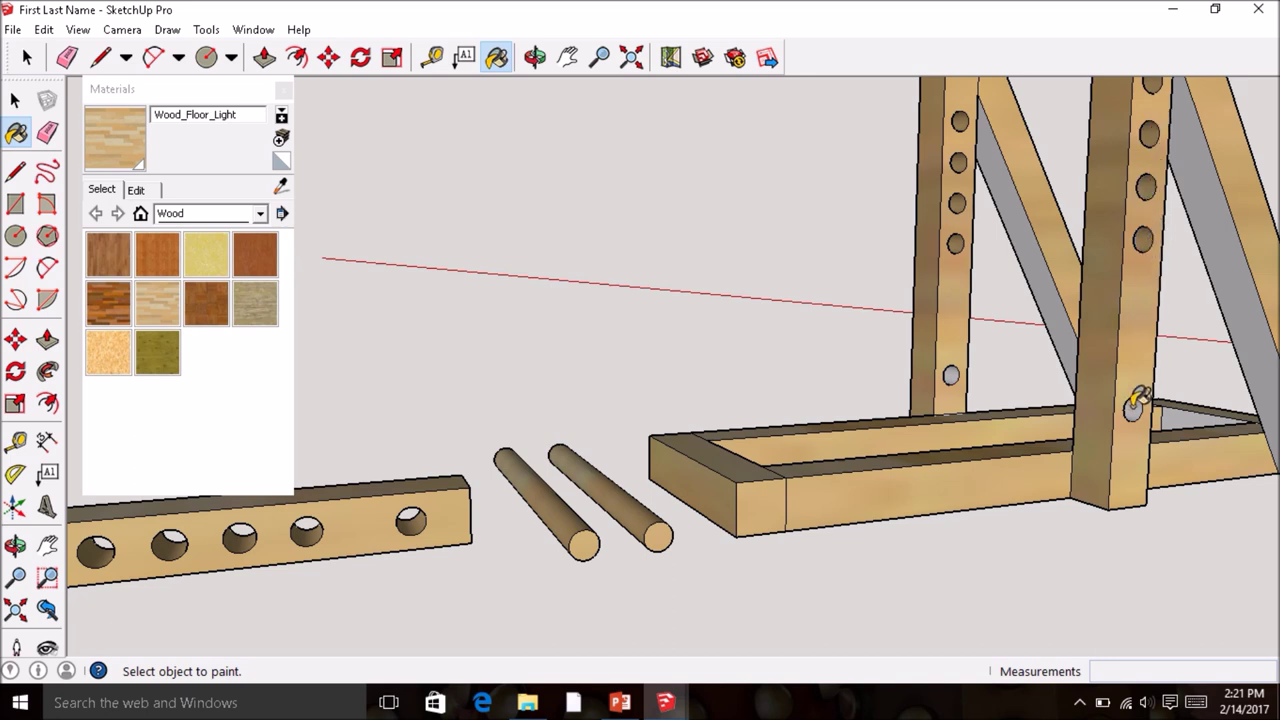
# - Paint both grey diagonal braces and the top beam's underside with wood
pyautogui.click(1241, 379)
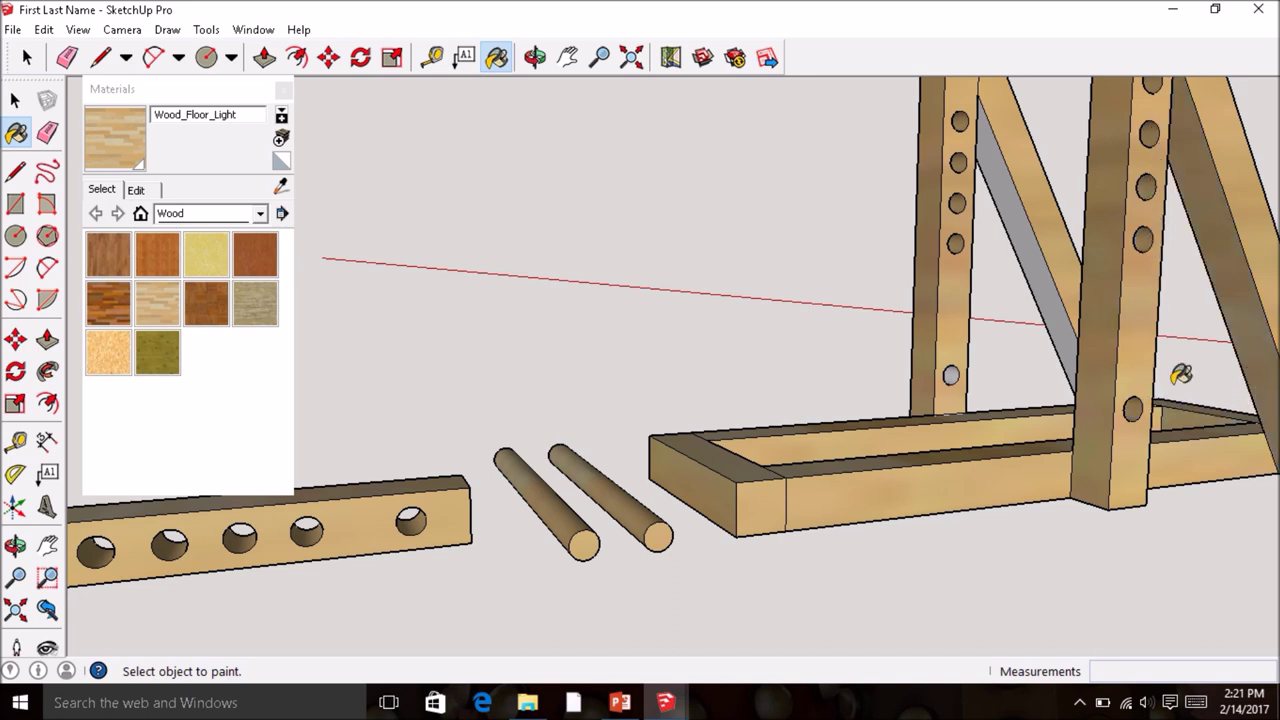
pyautogui.click(1049, 329)
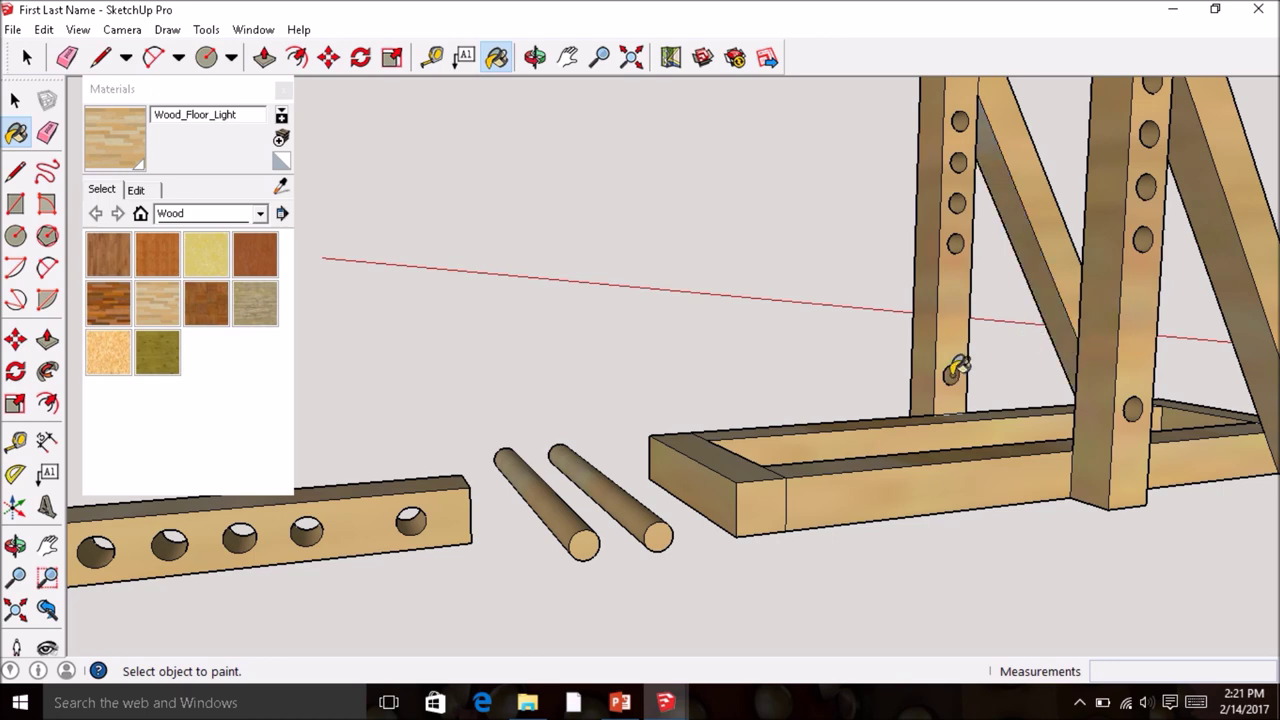
pyautogui.scroll(-3, 957, 370)
pyautogui.scroll(5, 988, 138)
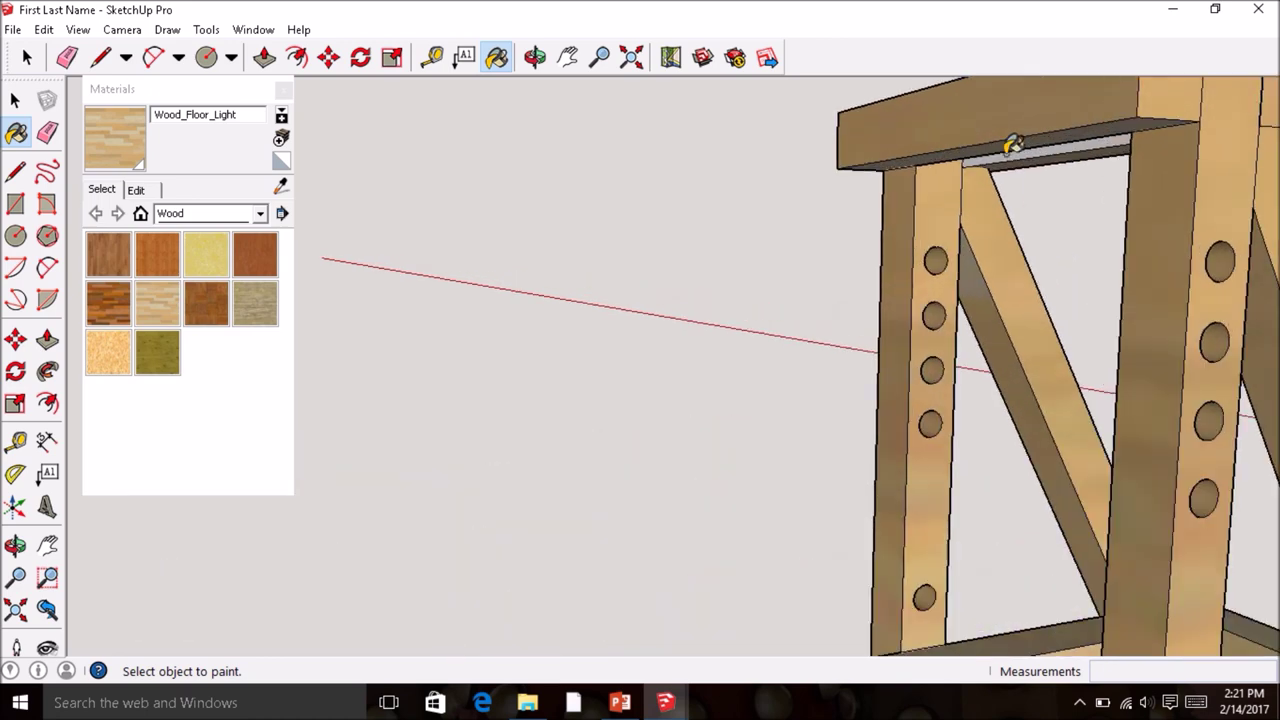
pyautogui.click(1028, 143)
pyautogui.scroll(-5, 1006, 160)
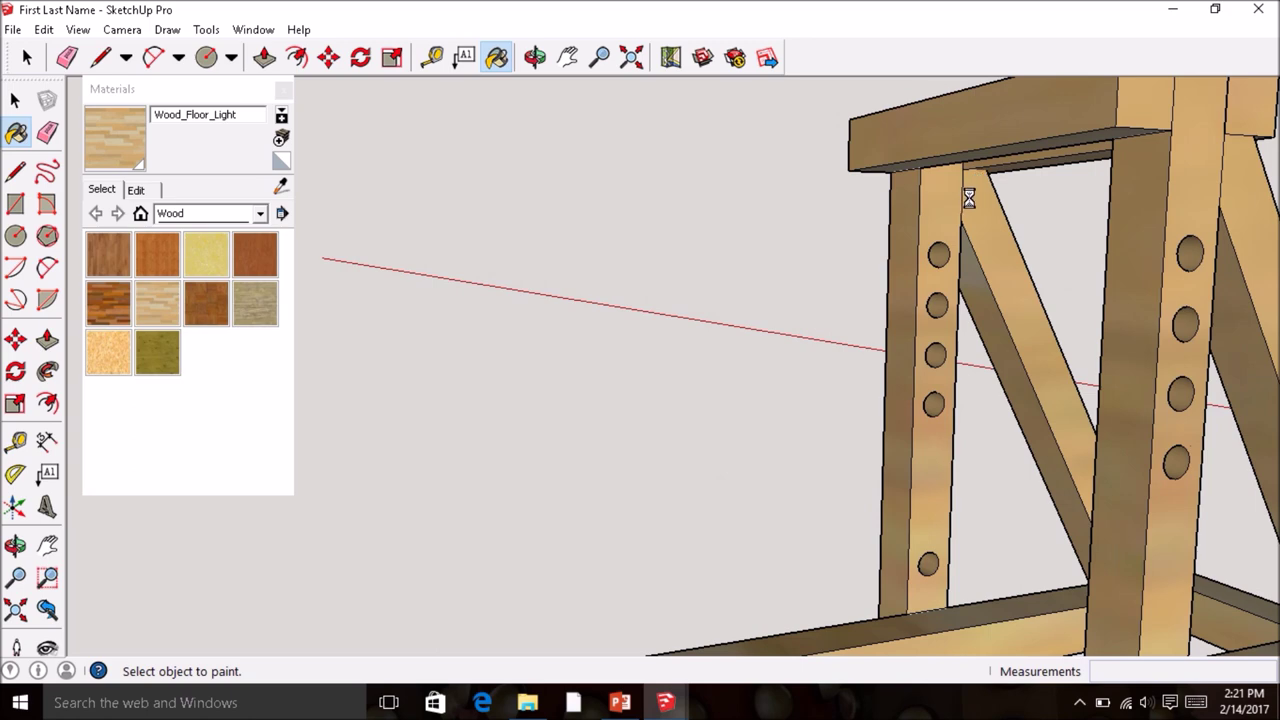
pyautogui.scroll(2, 422, 543)
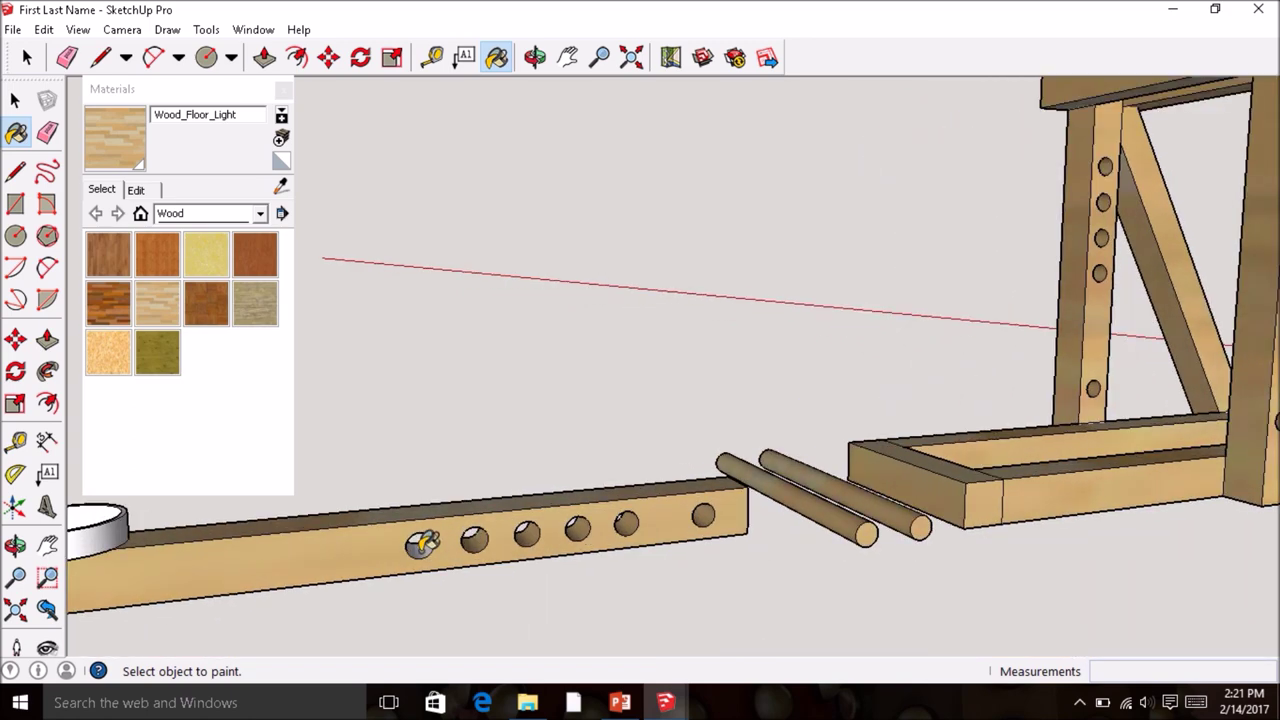
# - Orbit around to inspect the painted catapult, then switch Materials to the Colors-Named collection
pyautogui.moveTo(419, 543); pyautogui.dragTo(512, 497, button='middle')
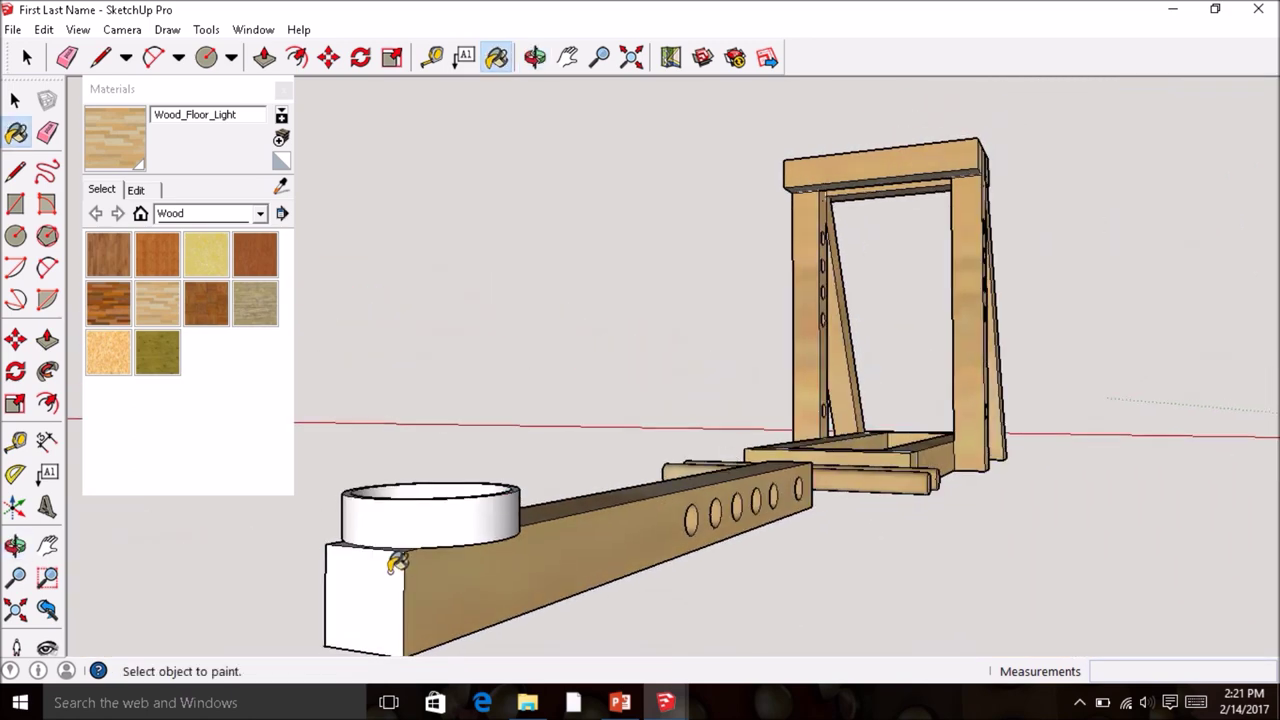
pyautogui.moveTo(328, 567)
pyautogui.mouseDown(button='middle')
pyautogui.moveTo(363, 617)
pyautogui.moveTo(494, 543)
pyautogui.mouseUp(button='middle')
pyautogui.scroll(-3, 520, 570)
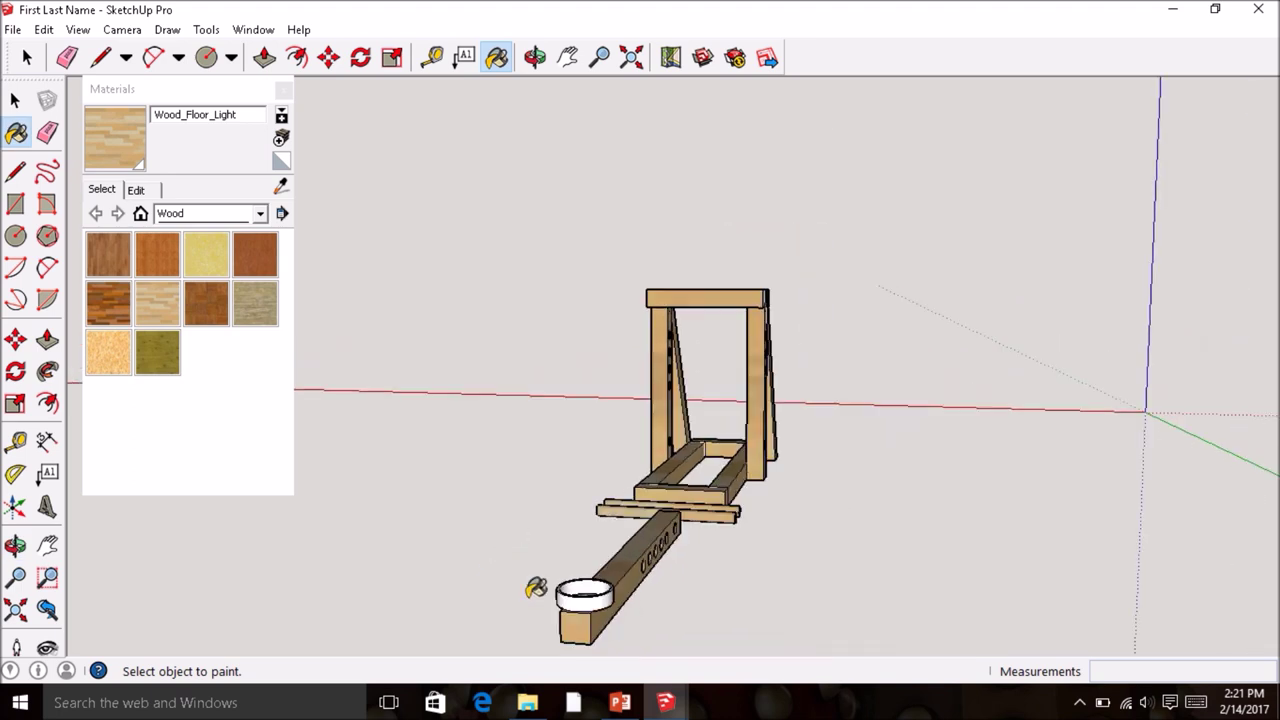
pyautogui.scroll(2, 591, 621)
pyautogui.scroll(6, 543, 580)
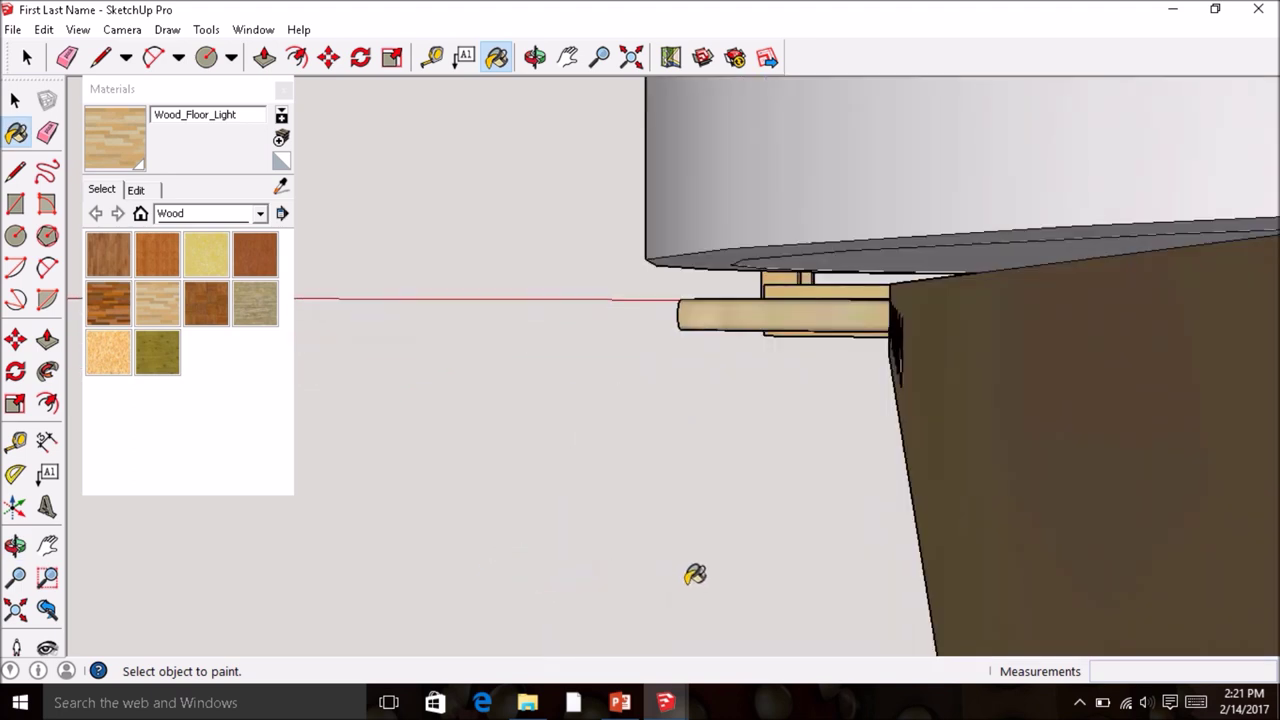
pyautogui.scroll(-2, 708, 568)
pyautogui.scroll(-1, 780, 554)
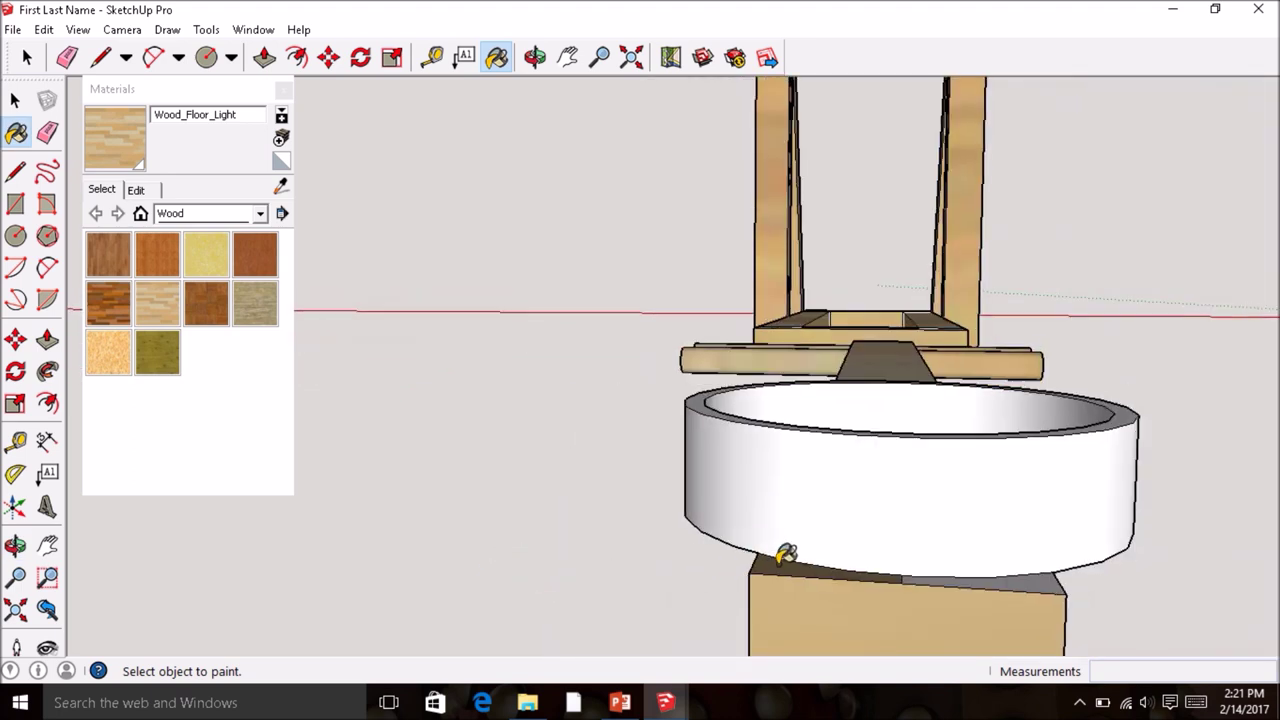
pyautogui.moveTo(970, 605); pyautogui.dragTo(826, 630, button='middle')
pyautogui.scroll(-7, 737, 591)
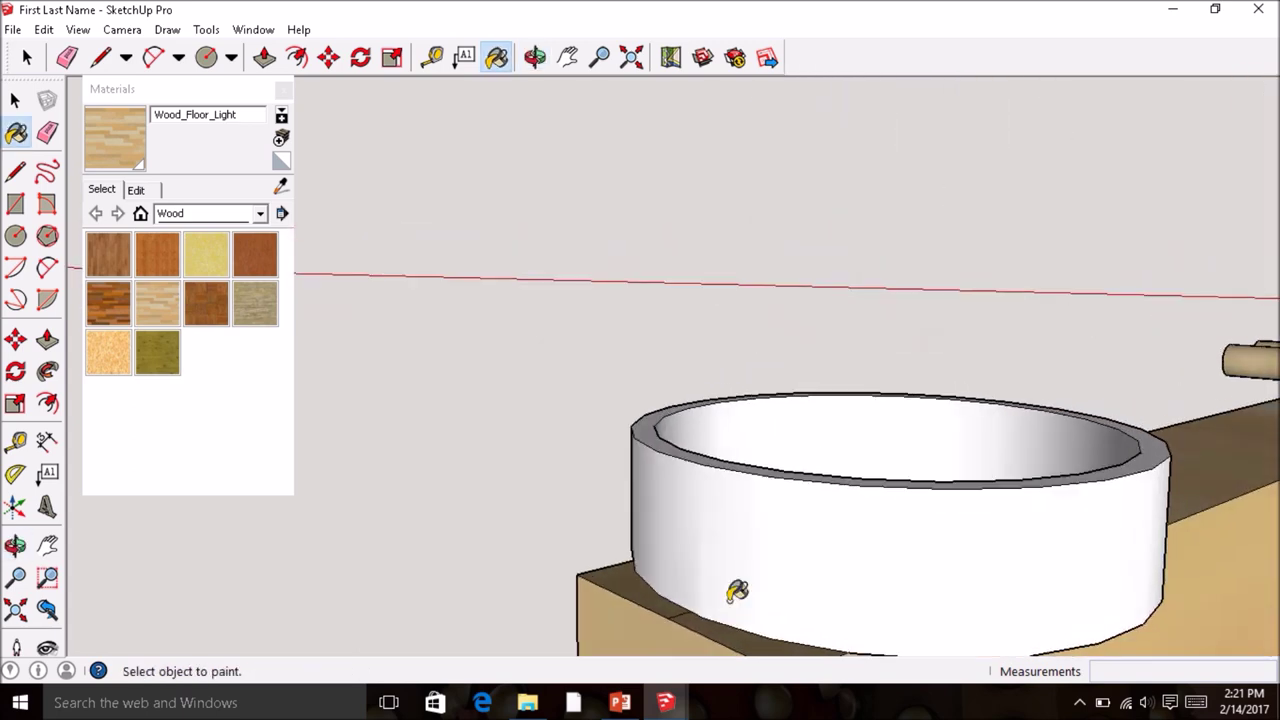
pyautogui.moveTo(651, 516)
pyautogui.mouseDown(button='middle')
pyautogui.moveTo(850, 480)
pyautogui.moveTo(991, 480)
pyautogui.moveTo(854, 493)
pyautogui.moveTo(737, 428)
pyautogui.mouseUp(button='middle')
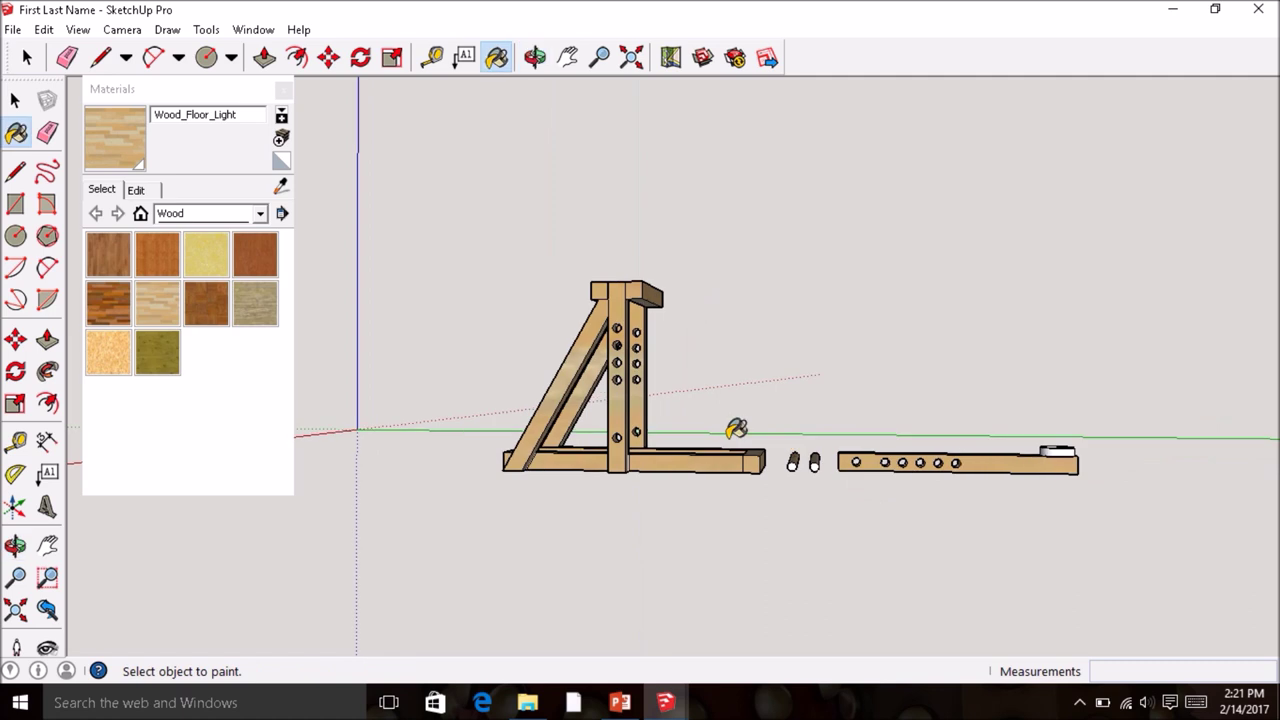
pyautogui.scroll(3, 737, 428)
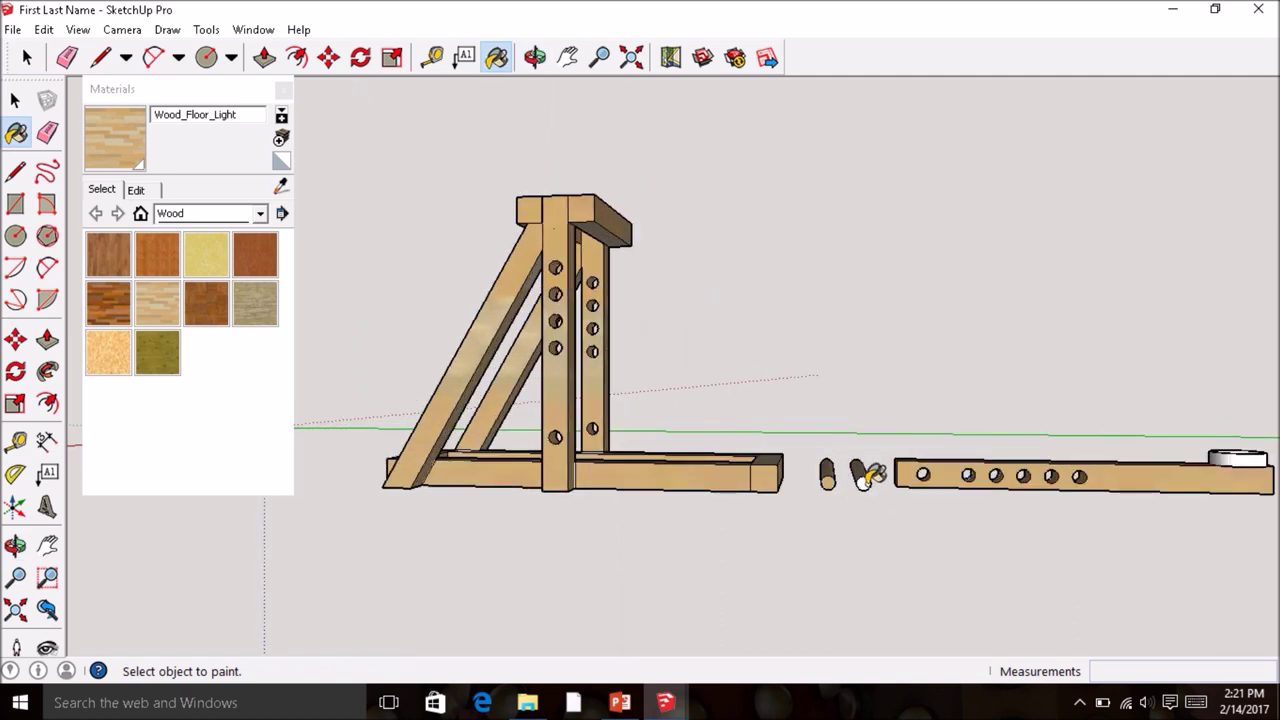
pyautogui.click(259, 215)
pyautogui.click(209, 238)
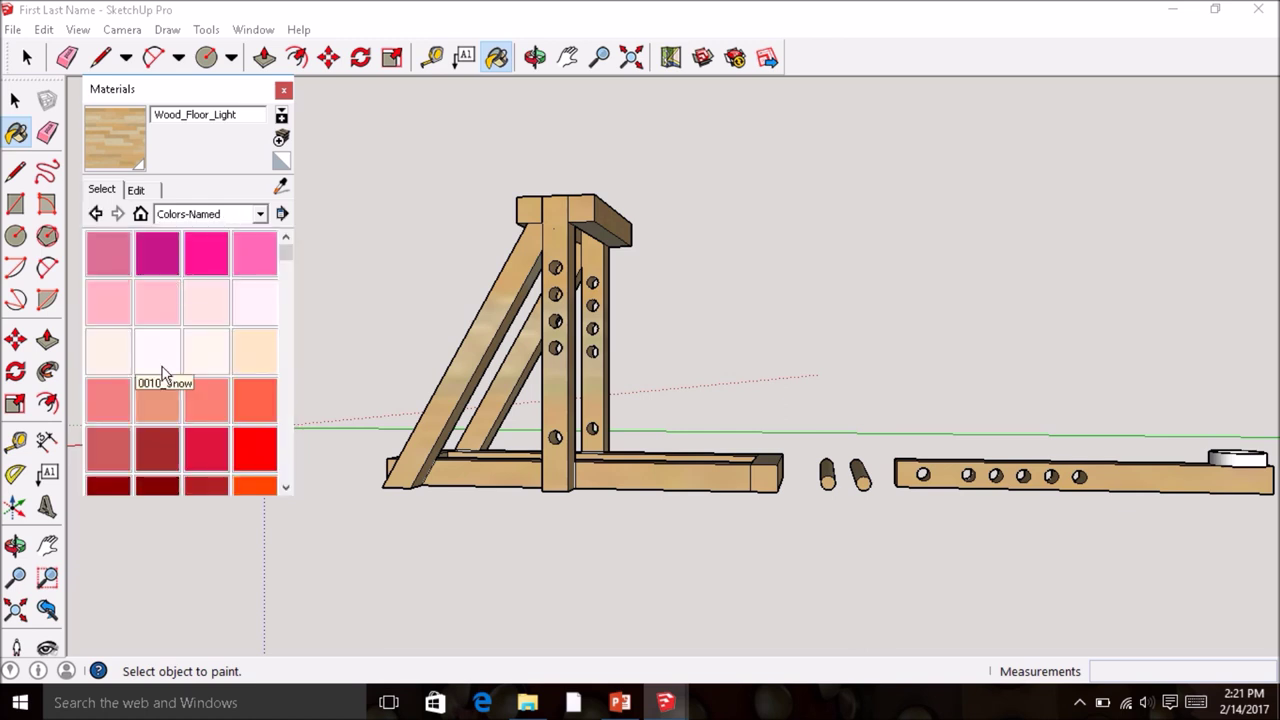
# - Paint the white cup's outside with 0020_Red
pyautogui.click(254, 452)
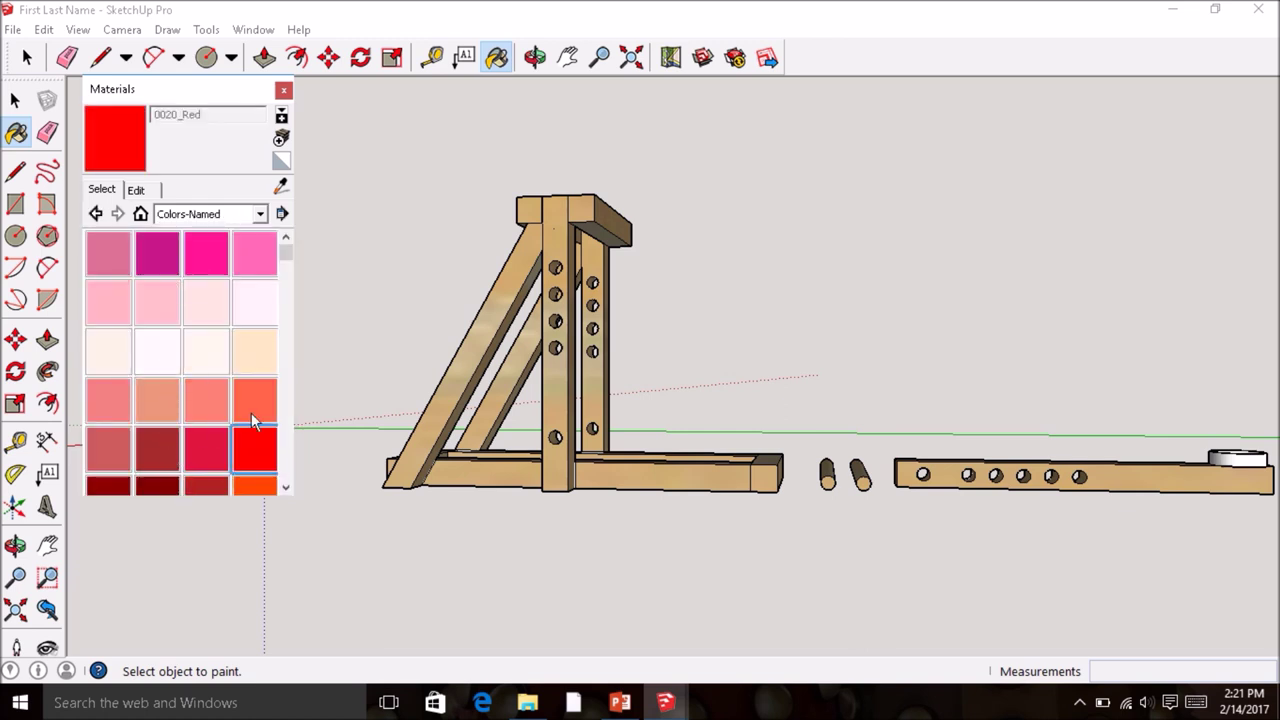
pyautogui.scroll(-1, 1155, 418)
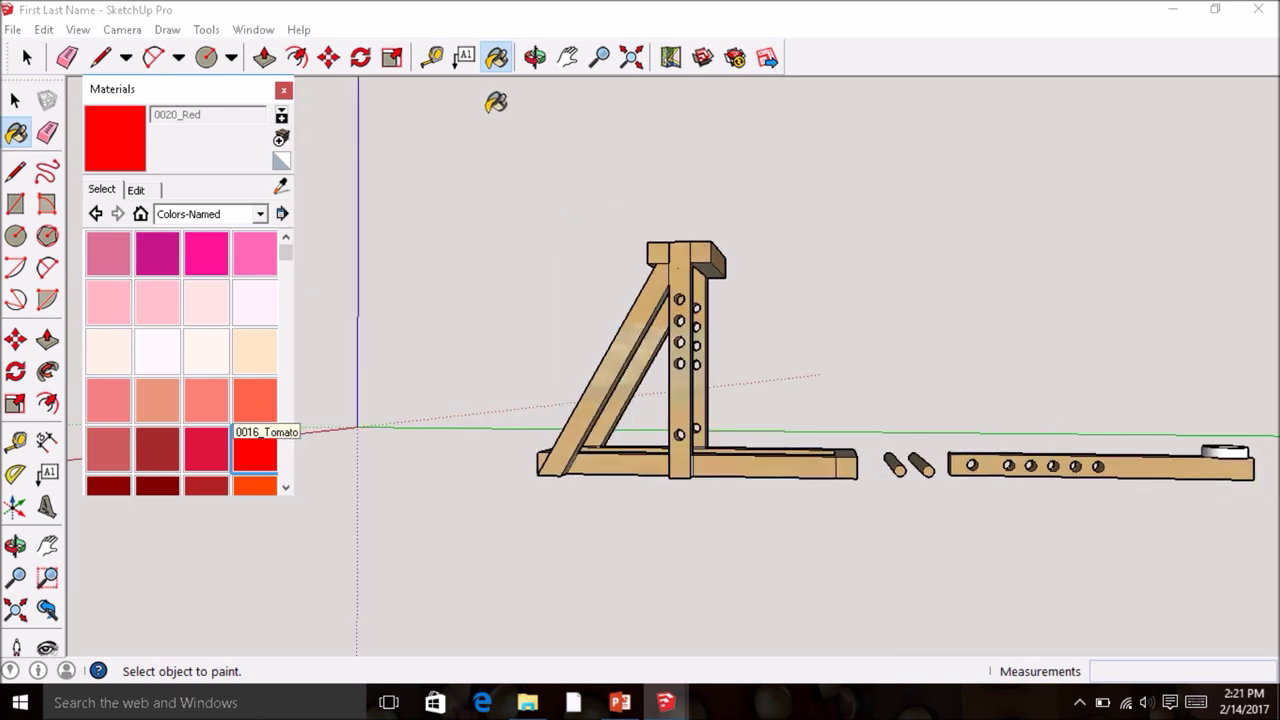
pyautogui.scroll(3, 752, 234)
pyautogui.scroll(1, 1118, 460)
pyautogui.click(1214, 512)
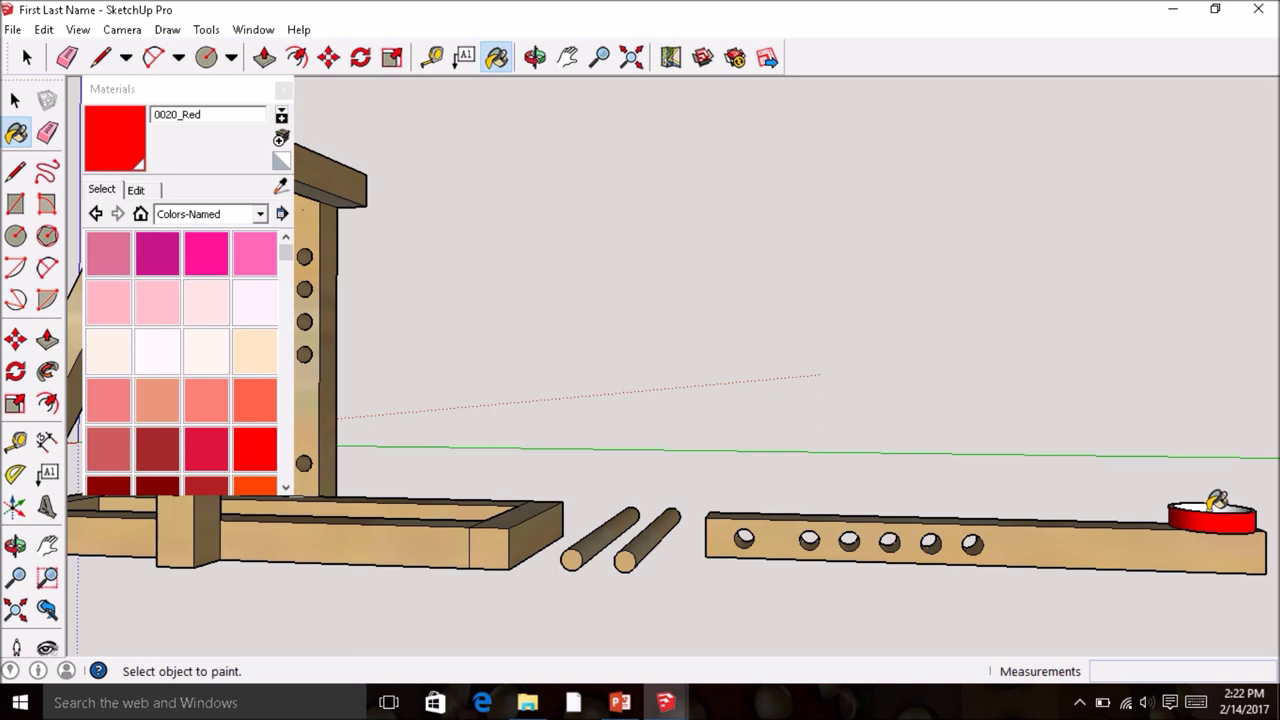
# - Paint the cup's inner floor and rim 0020_Red as well
pyautogui.click(568, 57)
pyautogui.moveTo(666, 186); pyautogui.dragTo(327, 252)
pyautogui.moveTo(426, 343); pyautogui.dragTo(562, 495, button='middle')
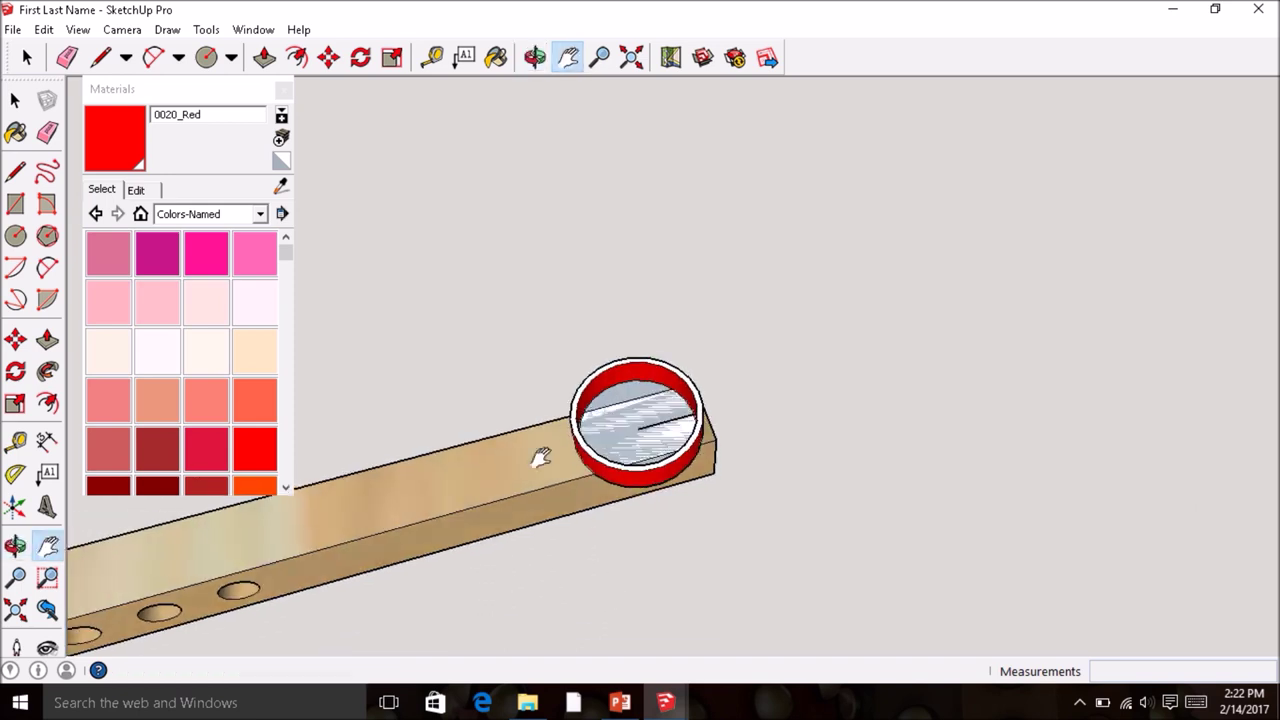
pyautogui.click(15, 132)
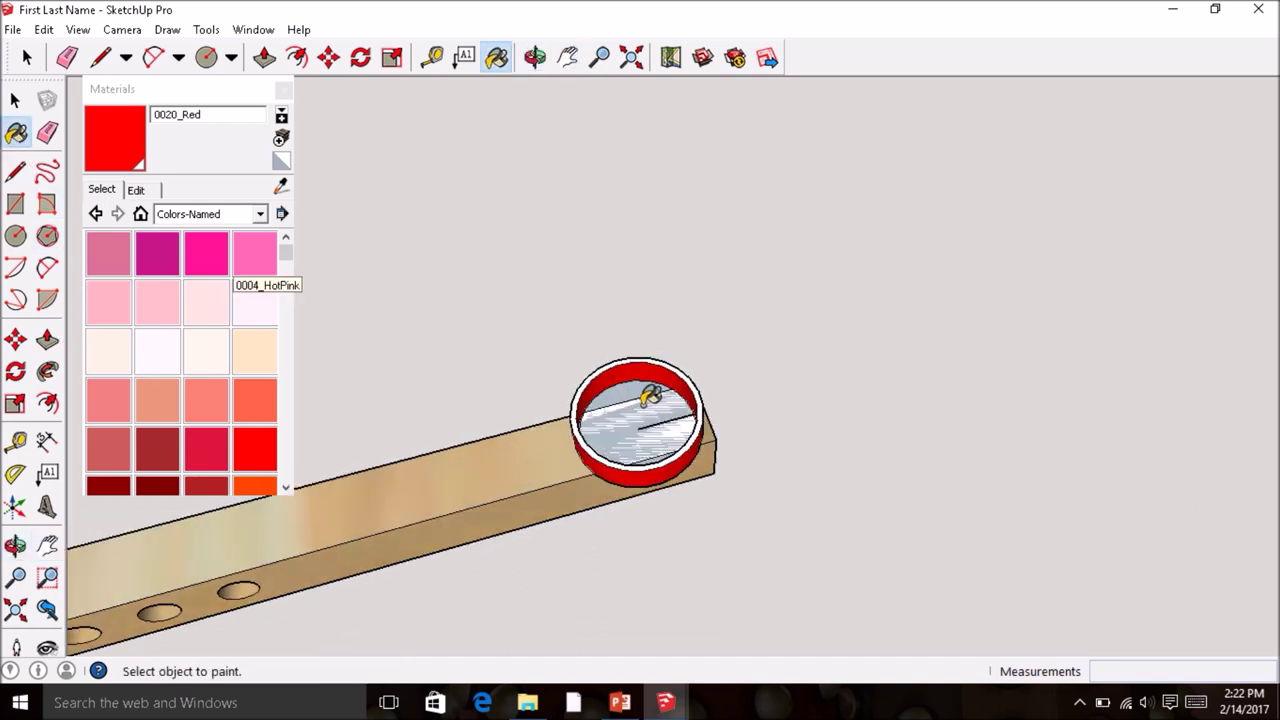
pyautogui.click(648, 420)
pyautogui.press('o')
pyautogui.moveTo(664, 474); pyautogui.dragTo(660, 455, button='middle')
pyautogui.scroll(4, 670, 445)
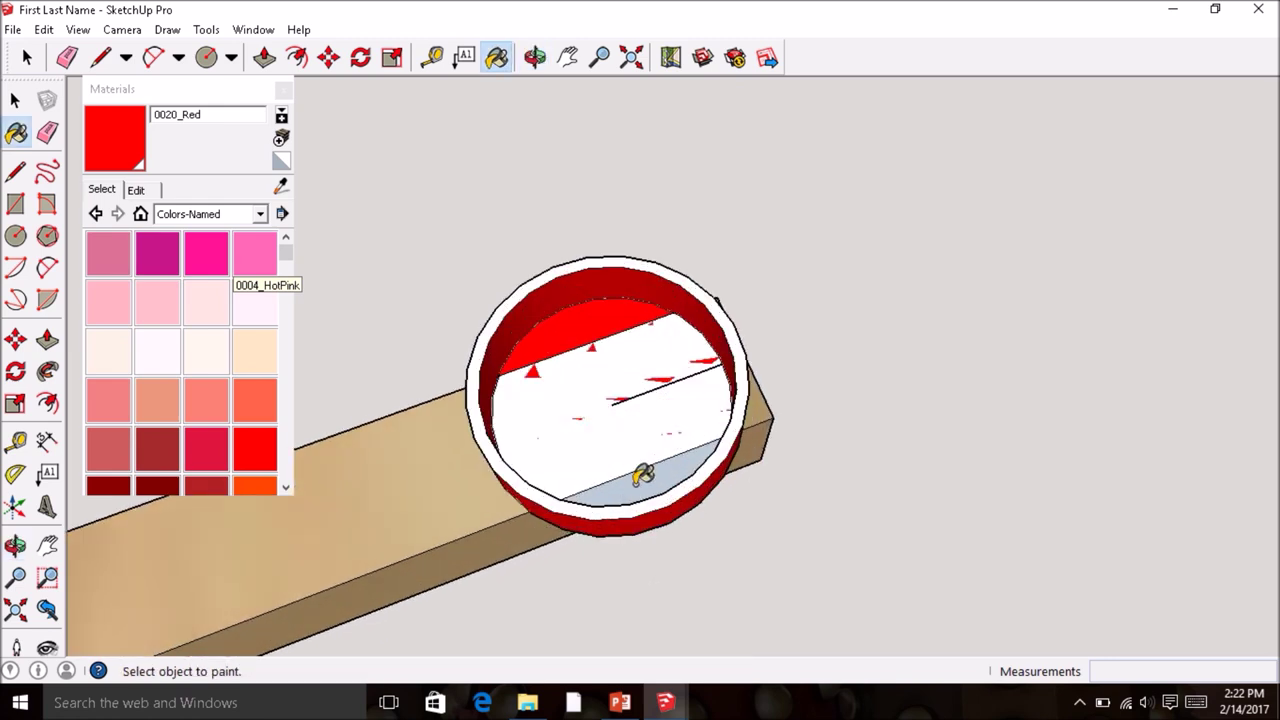
pyautogui.click(478, 378)
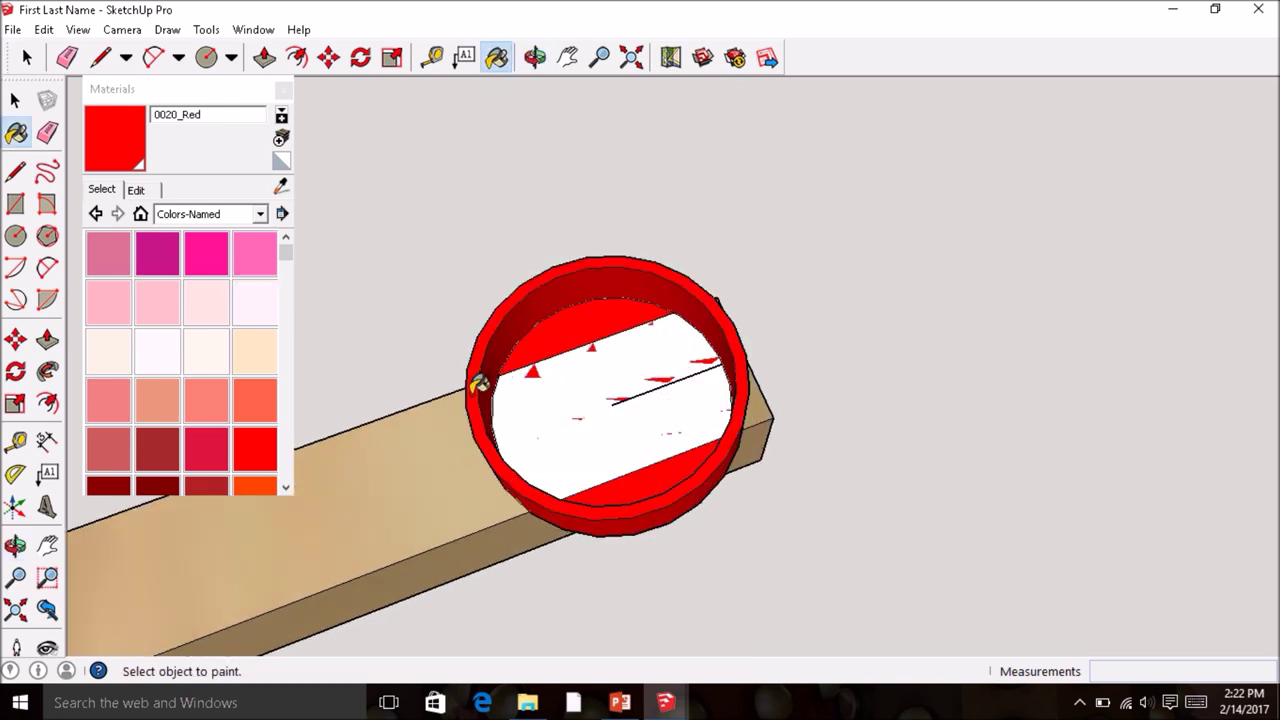
# - Look over the red cup and close the Materials panel
pyautogui.scroll(-2, 510, 368)
pyautogui.scroll(-4, 510, 370)
pyautogui.moveTo(520, 405)
pyautogui.mouseDown(button='middle')
pyautogui.moveTo(571, 229)
pyautogui.moveTo(505, 403)
pyautogui.moveTo(457, 289)
pyautogui.mouseUp(button='middle')
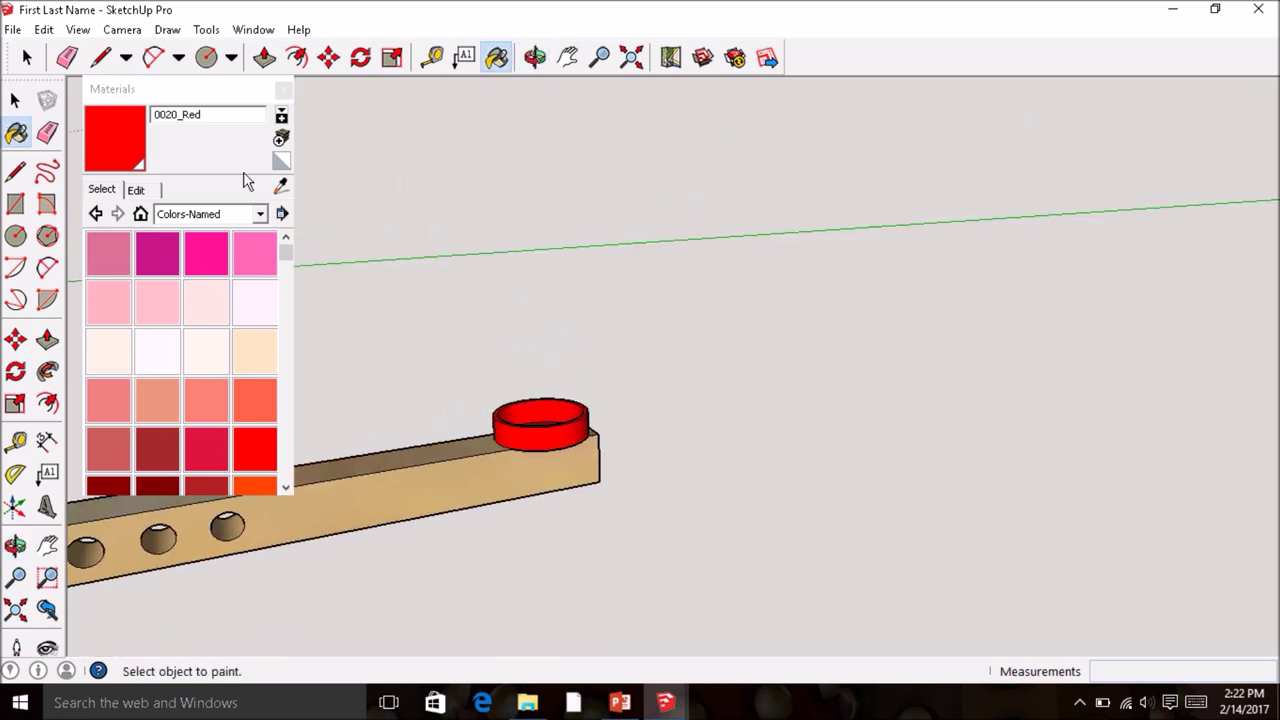
pyautogui.click(284, 91)
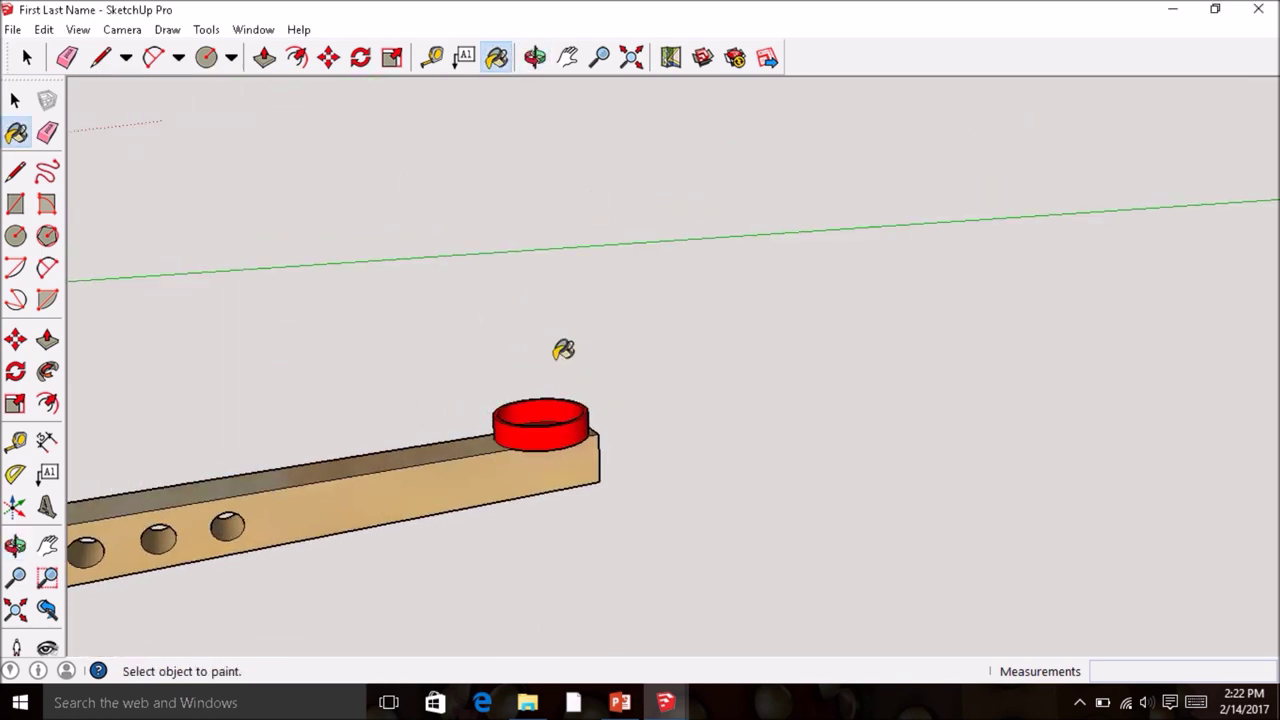
# - Zoom extents to fit the catapult, zoom out slightly and pan it up and right
pyautogui.click(631, 57)
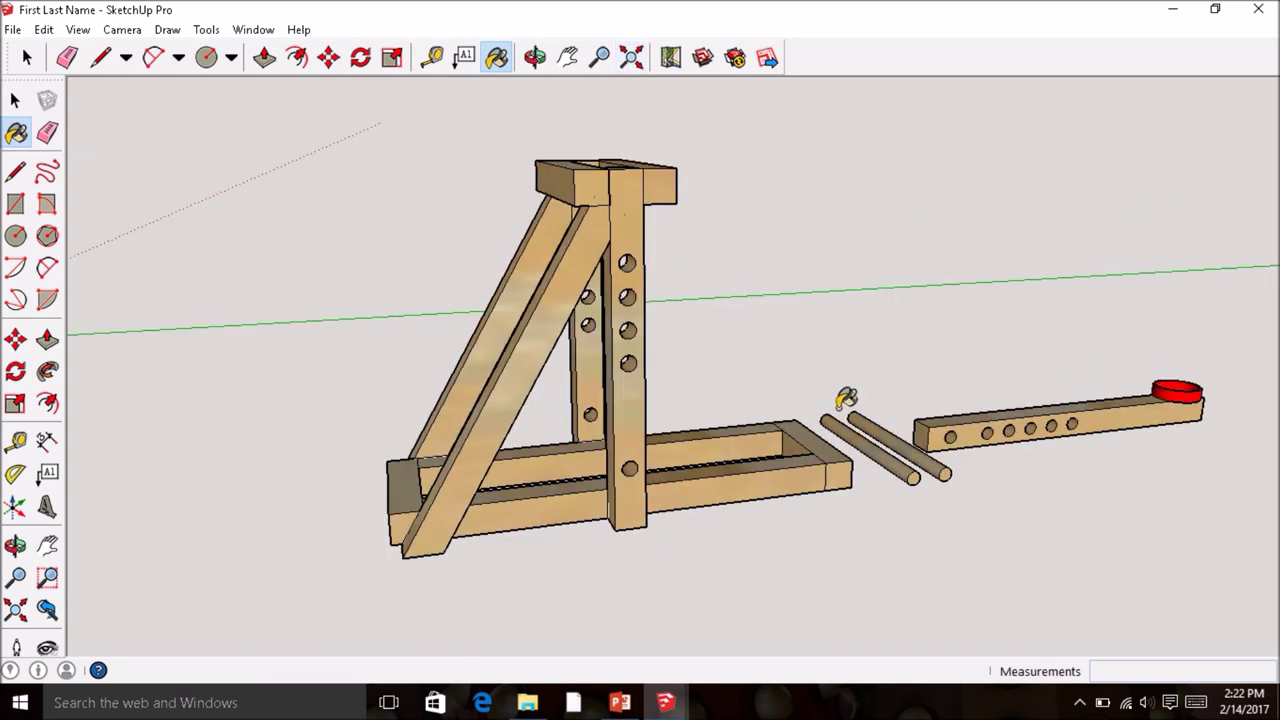
pyautogui.click(15, 100)
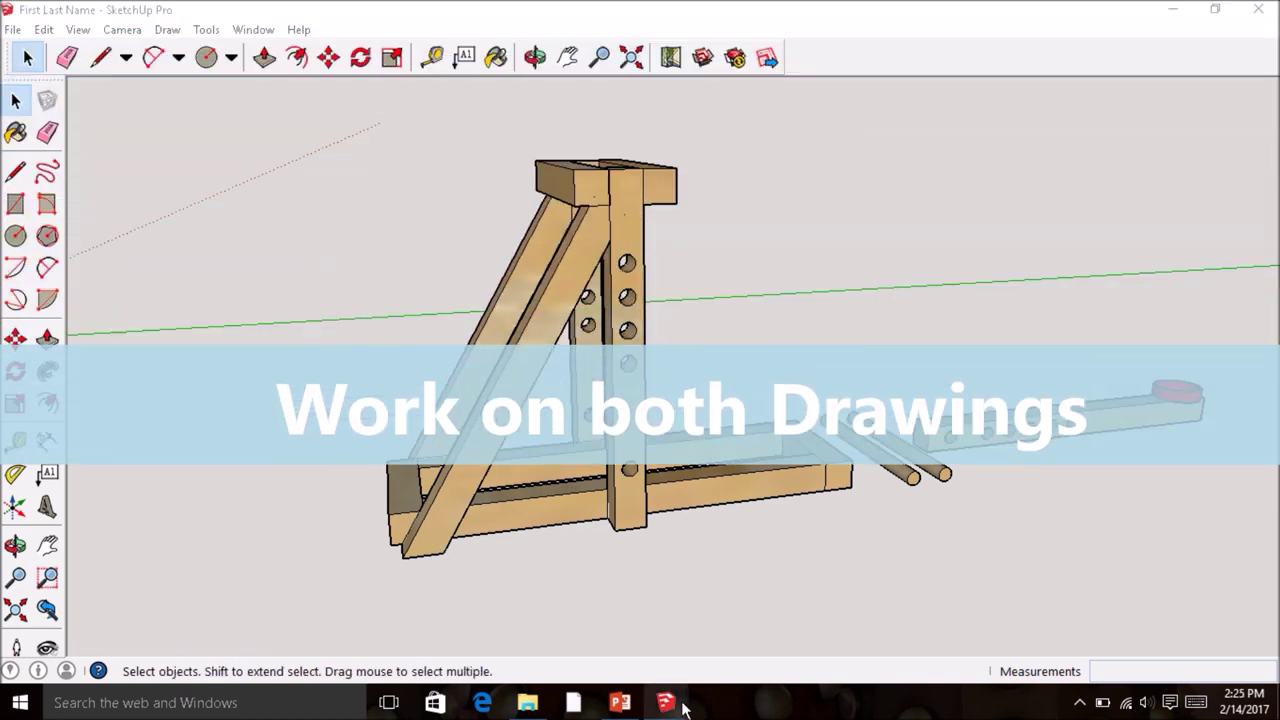
pyautogui.moveTo(668, 700)
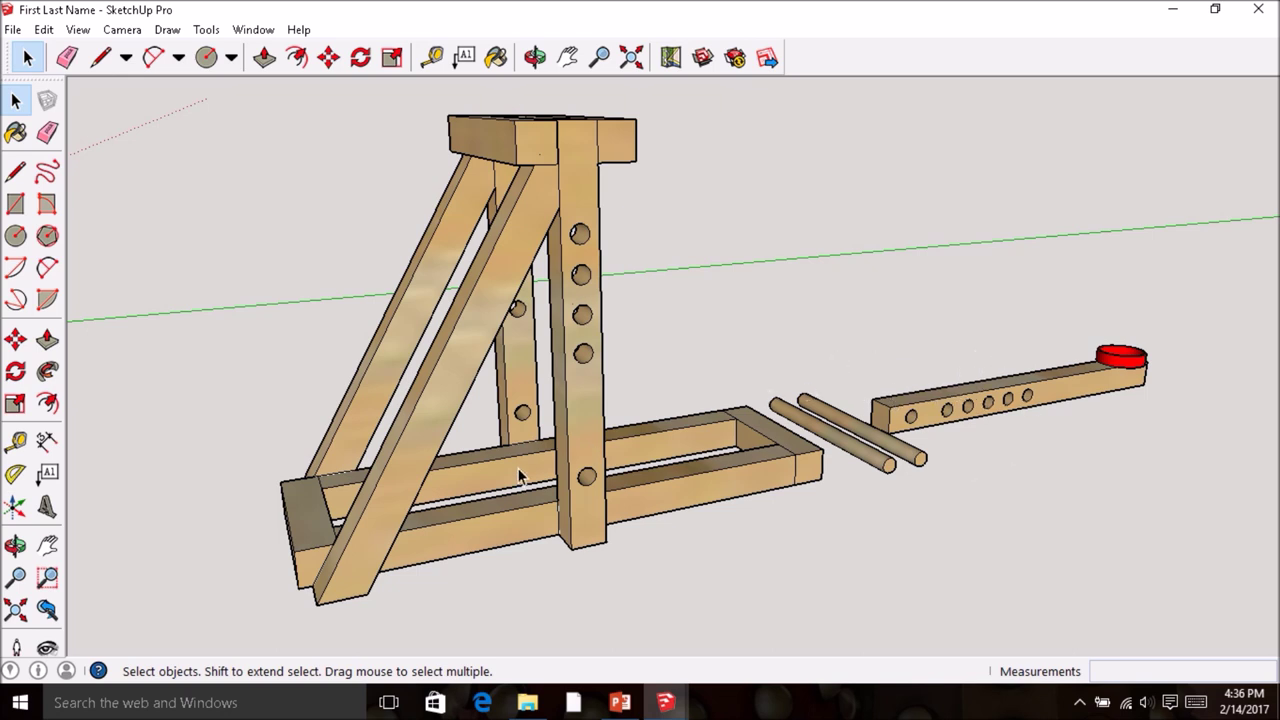
pyautogui.scroll(-2, 370, 470)
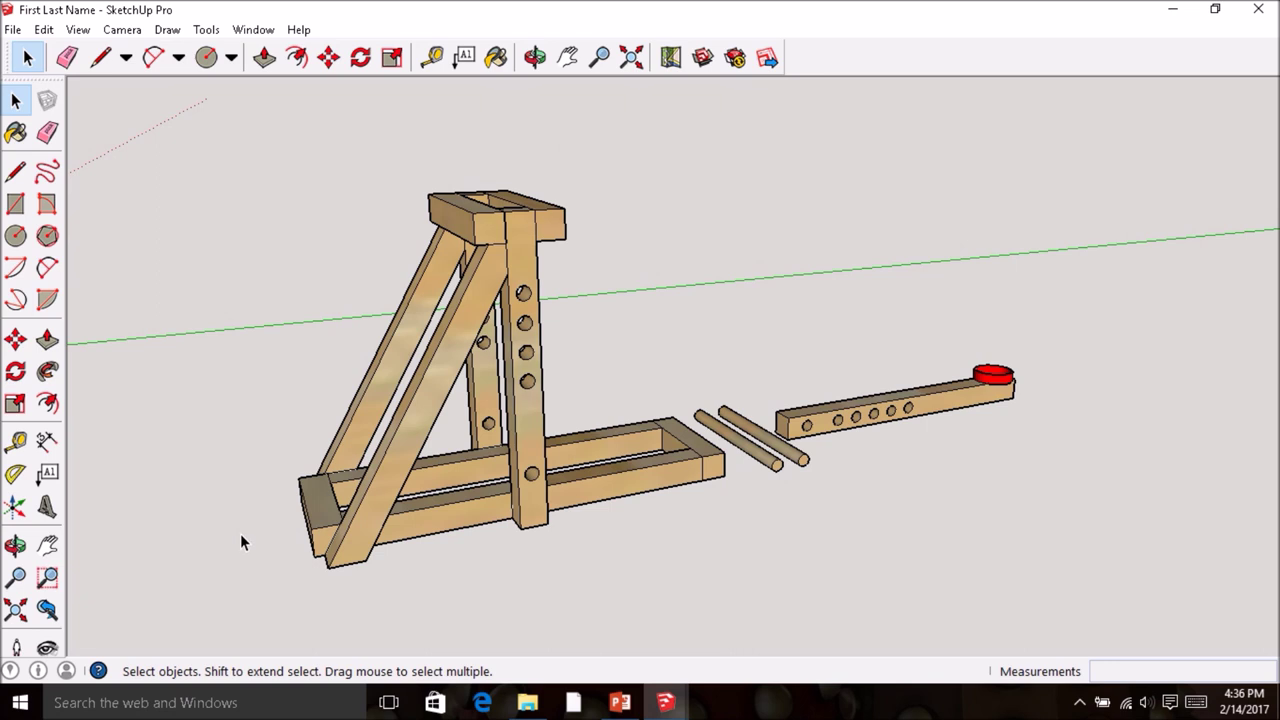
pyautogui.click(568, 57)
pyautogui.moveTo(436, 250); pyautogui.dragTo(683, 193)
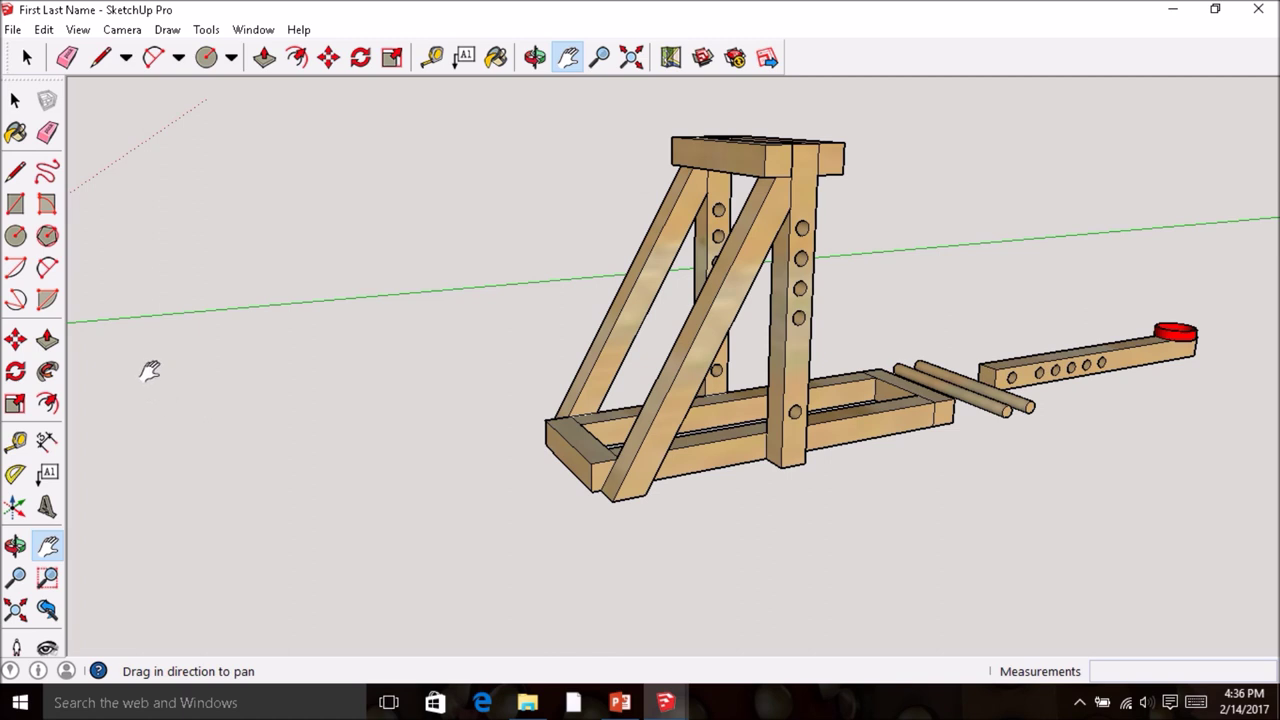
# - Draw a 1" radius circle beside the catapult and erase its face, leaving the outline
pyautogui.click(16, 236)
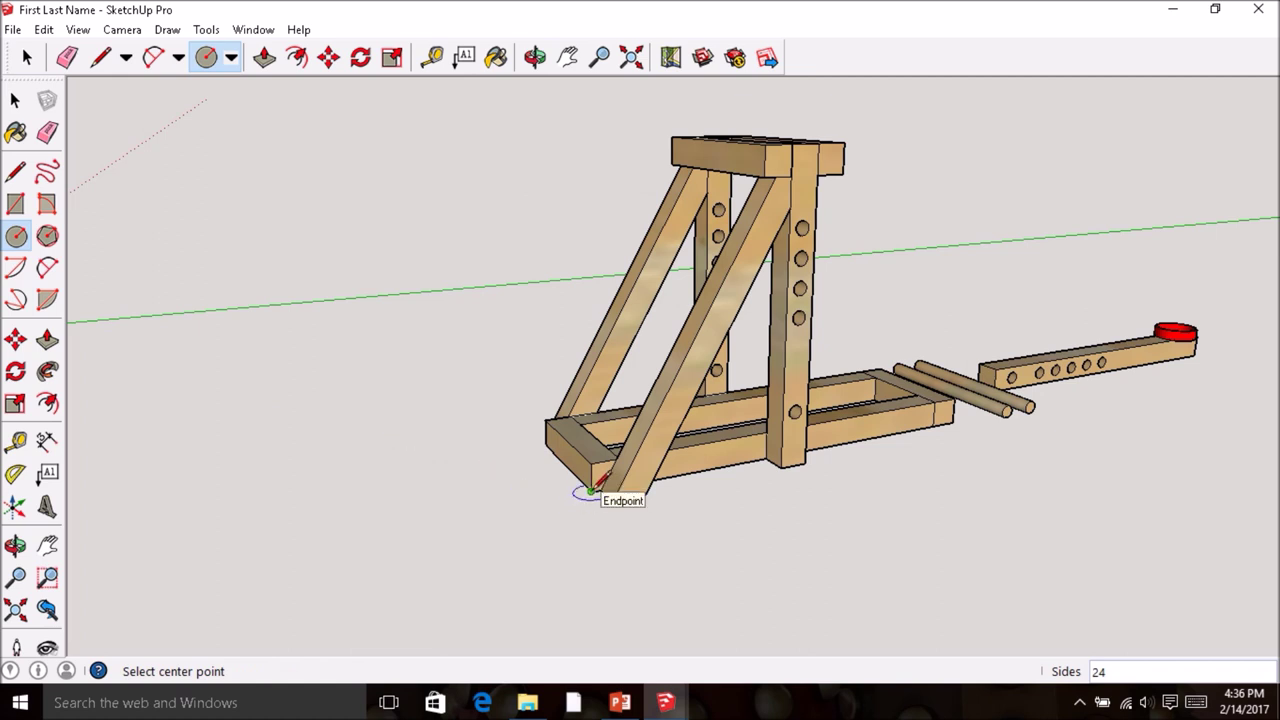
pyautogui.click(438, 521)
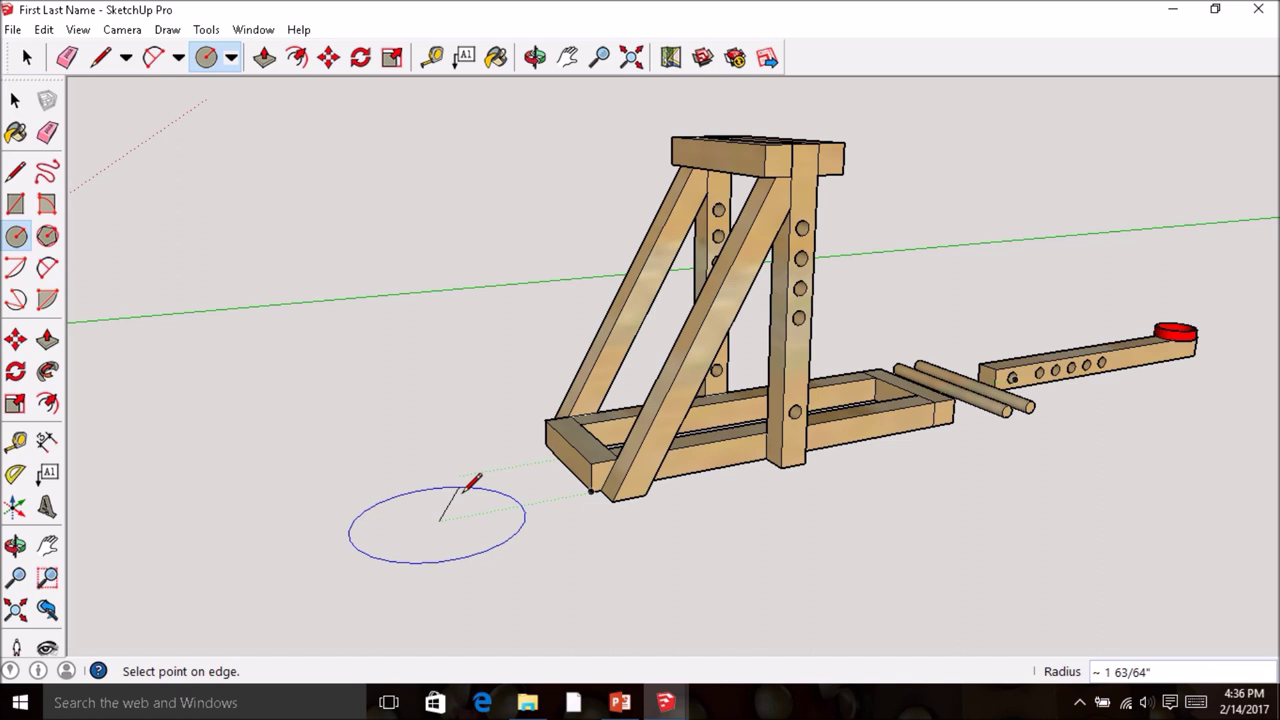
pyautogui.press('Return')
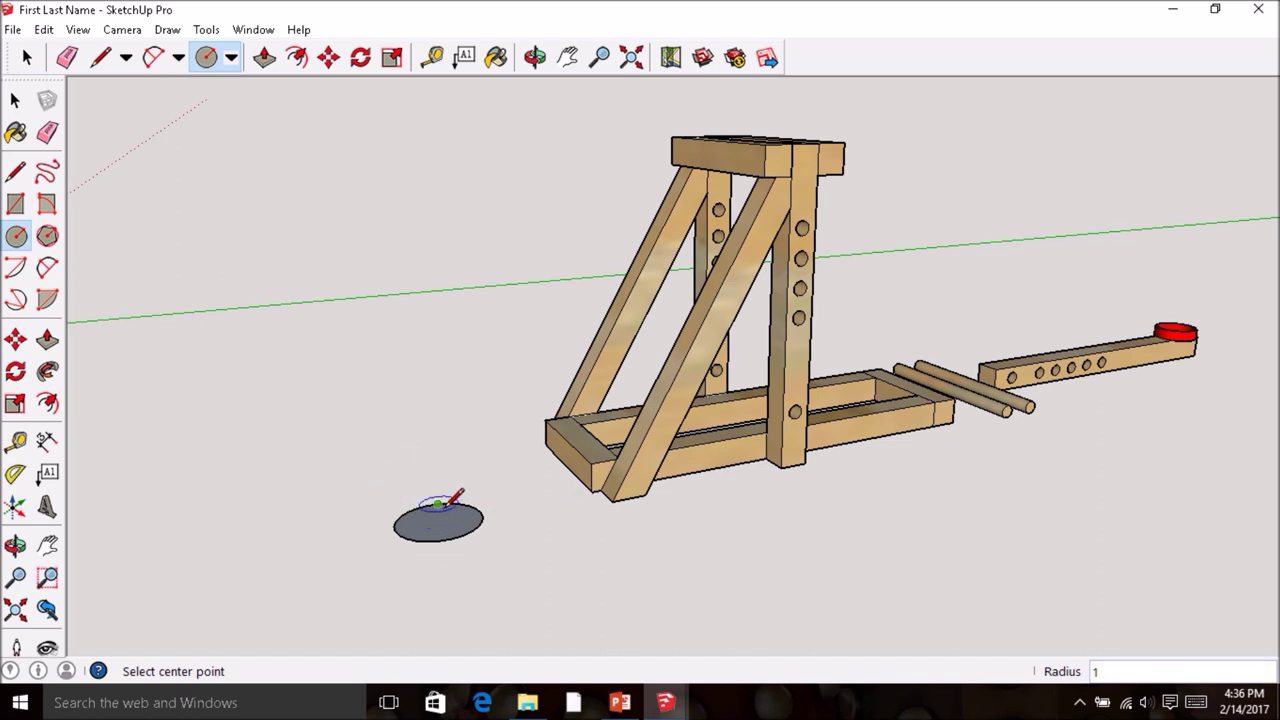
pyautogui.moveTo(447, 516); pyautogui.dragTo(438, 491, button='middle')
pyautogui.rightClick(434, 505)
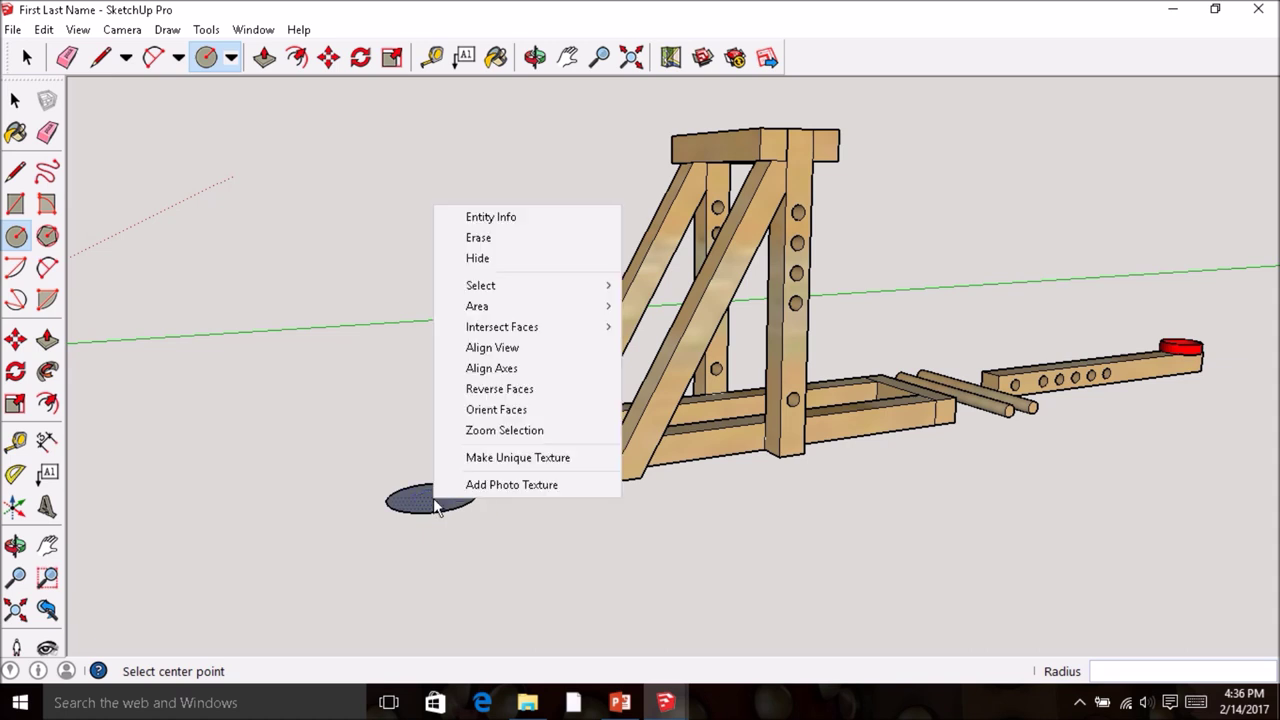
pyautogui.click(490, 242)
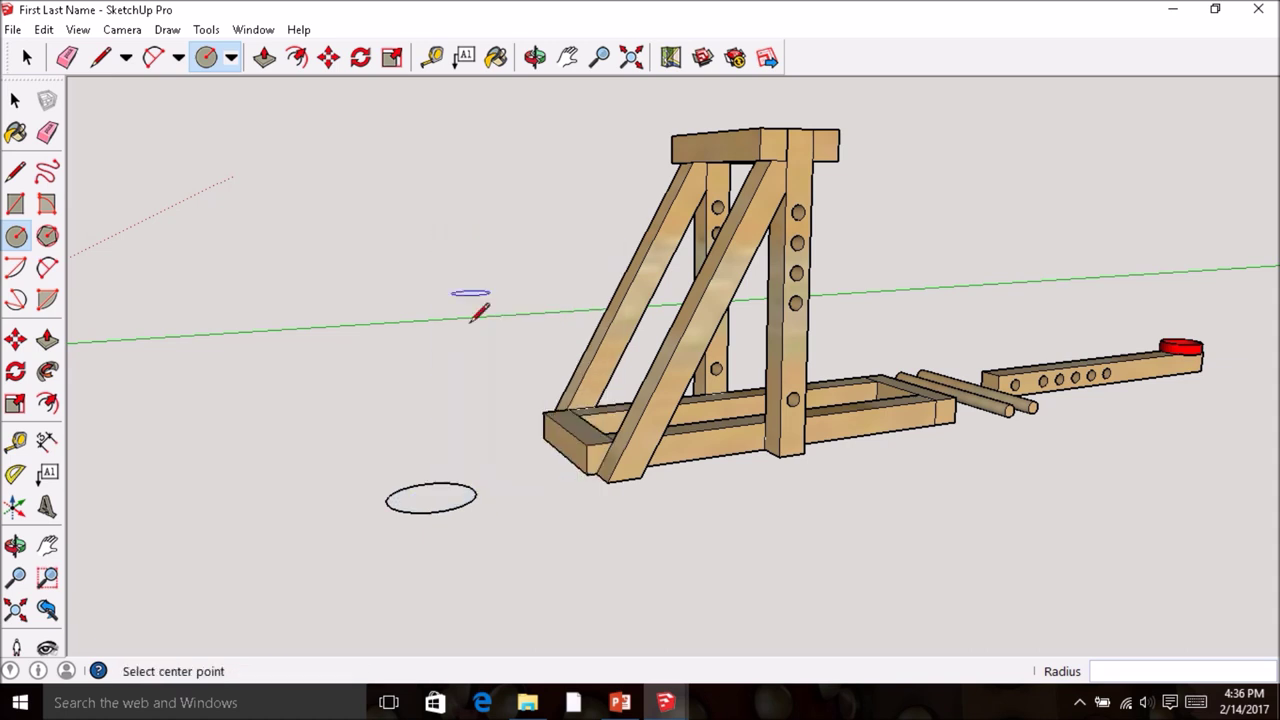
# - Draw an upright 0.5" radius circle centred on the outline's edge endpoint
pyautogui.moveTo(451, 520); pyautogui.dragTo(413, 415, button='middle')
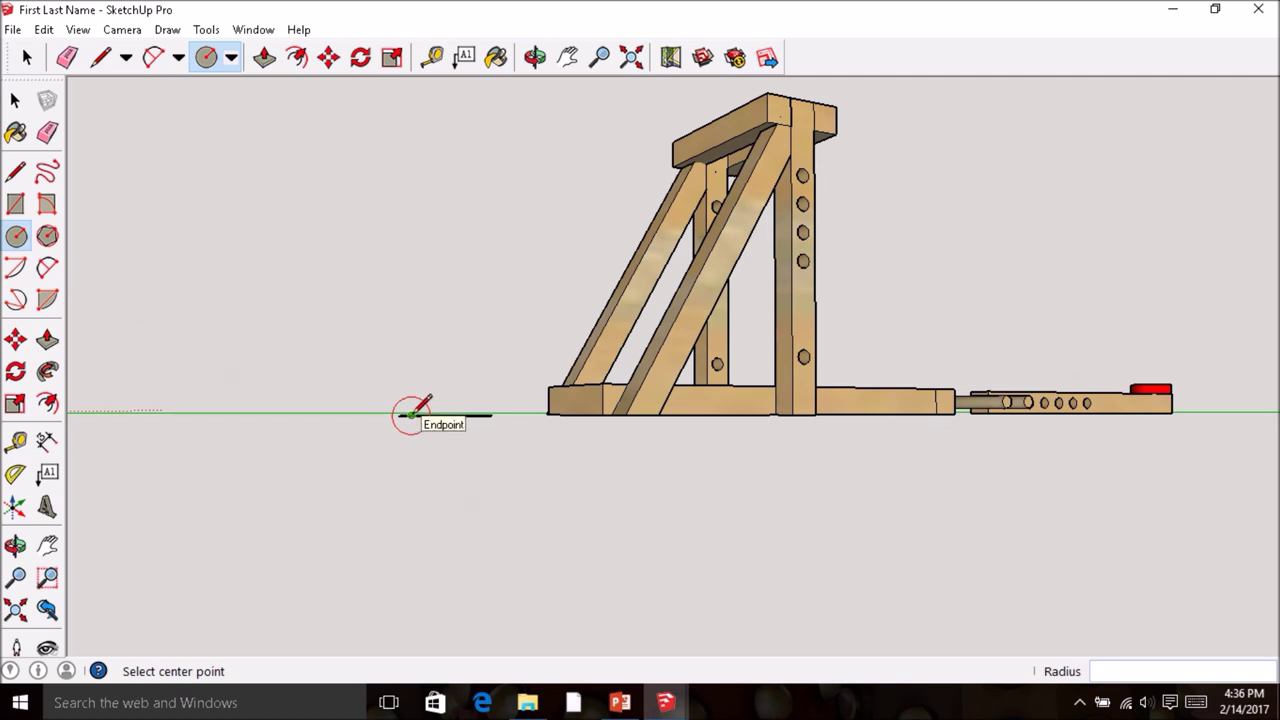
pyautogui.click(410, 414)
pyautogui.moveTo(409, 414); pyautogui.dragTo(366, 550, button='middle')
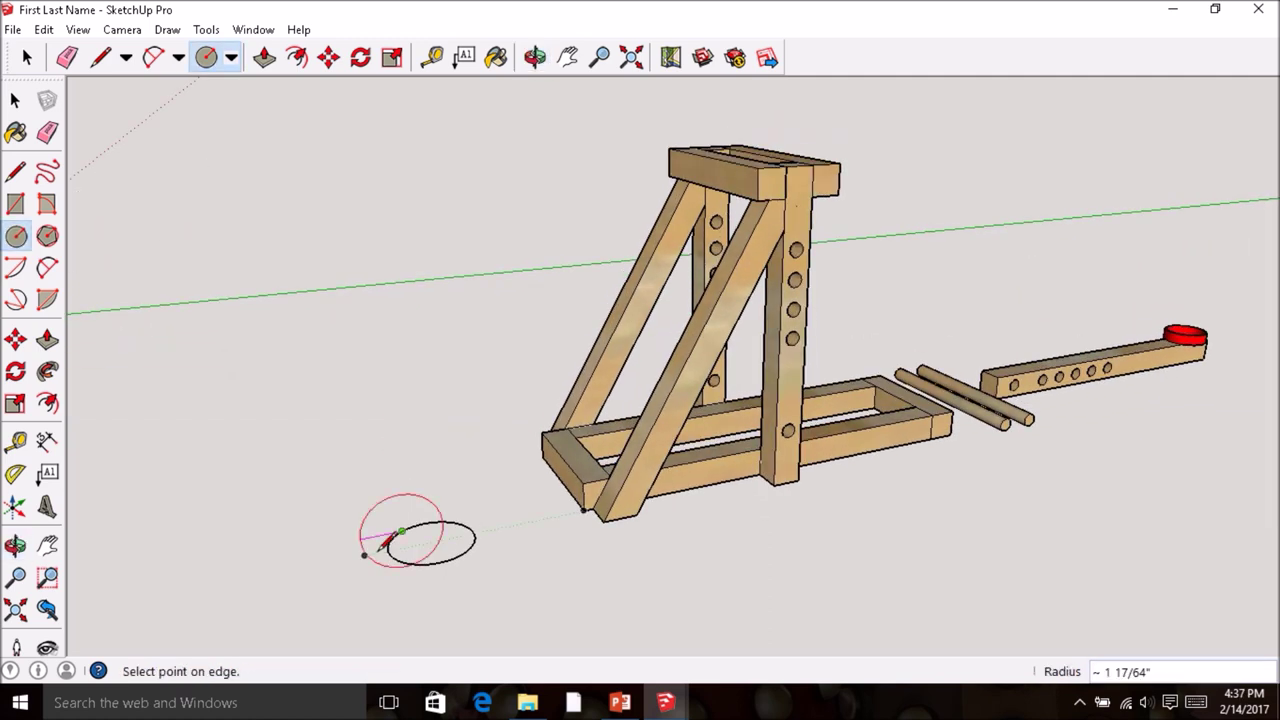
pyautogui.moveTo(398, 532); pyautogui.dragTo(494, 457, button='middle')
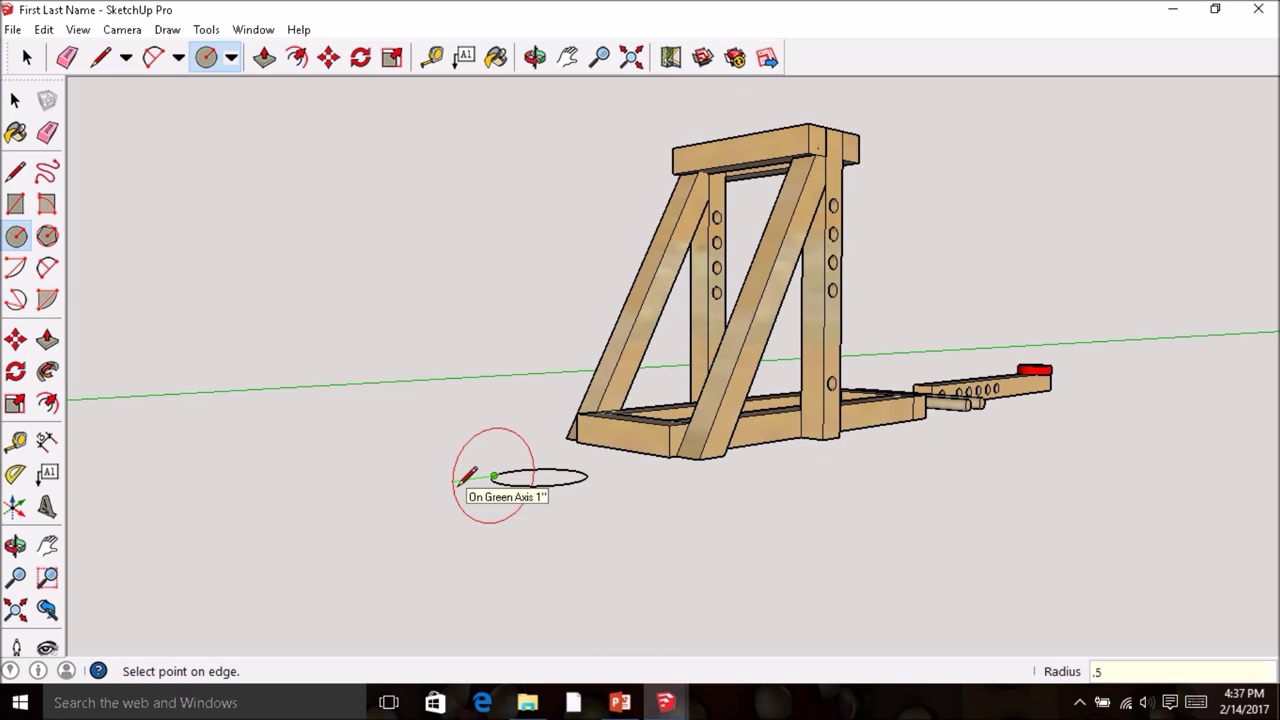
pyautogui.press('Return')
pyautogui.moveTo(486, 477)
pyautogui.mouseDown(button='middle')
pyautogui.moveTo(528, 511)
pyautogui.moveTo(829, 553)
pyautogui.moveTo(694, 571)
pyautogui.moveTo(514, 546)
pyautogui.mouseUp(button='middle')
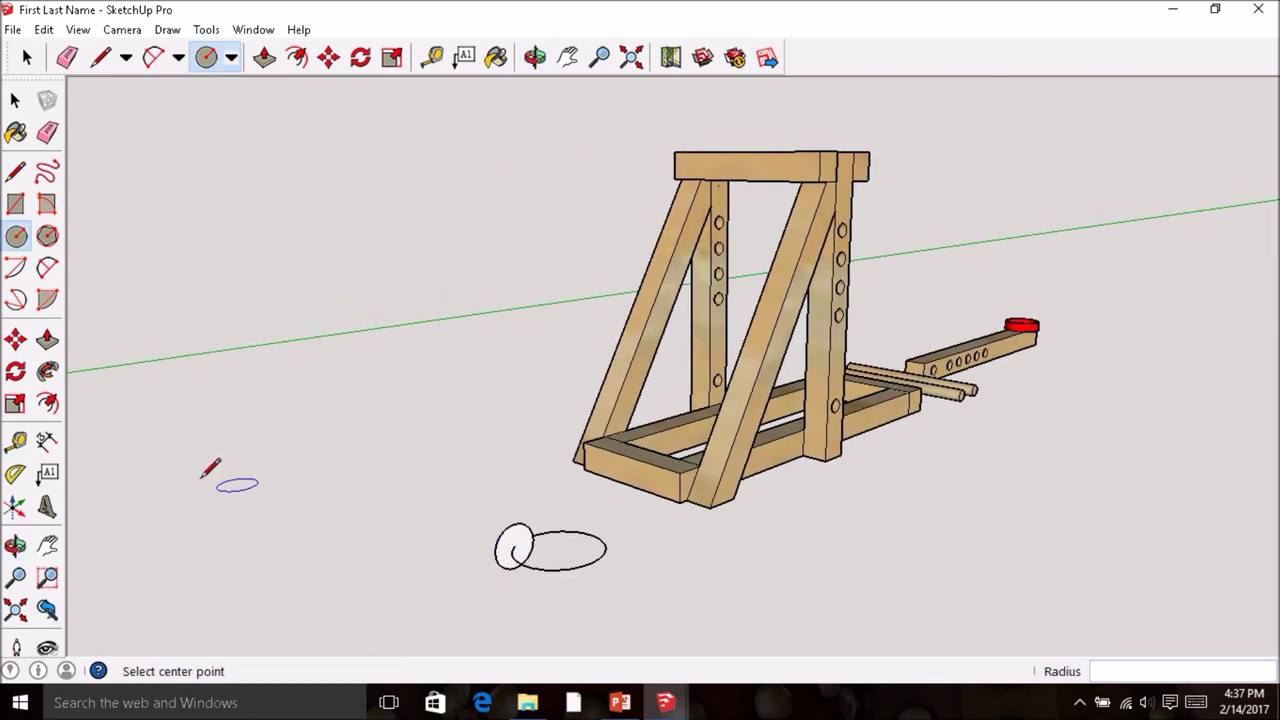
# - Sweep the small upright circle around the 1" ground circle with Follow Me to form a torus
pyautogui.click(48, 371)
pyautogui.moveTo(525, 543)
pyautogui.mouseDown()
pyautogui.moveTo(595, 540)
pyautogui.moveTo(600, 580)
pyautogui.moveTo(517, 573)
pyautogui.moveTo(514, 537)
pyautogui.moveTo(530, 540)
pyautogui.moveTo(518, 546)
pyautogui.mouseUp()
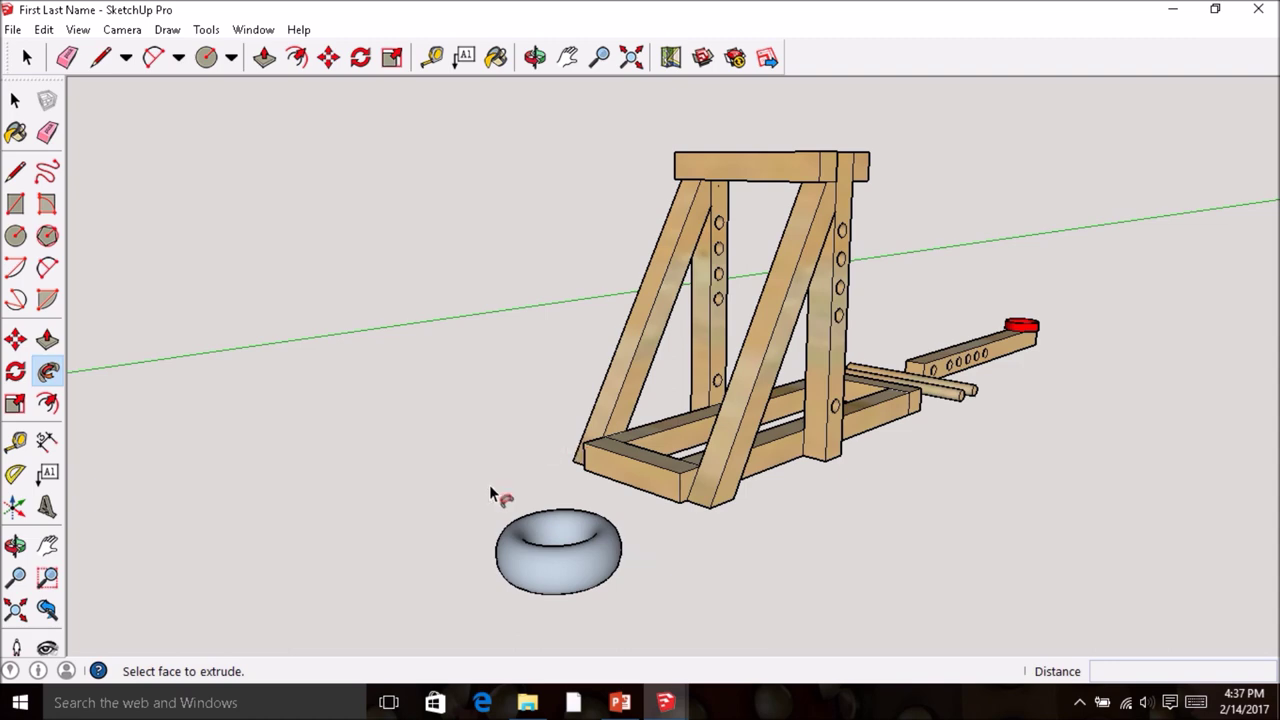
pyautogui.moveTo(466, 491)
pyautogui.mouseDown(button='middle')
pyautogui.moveTo(360, 346)
pyautogui.moveTo(481, 477)
pyautogui.moveTo(469, 511)
pyautogui.mouseUp(button='middle')
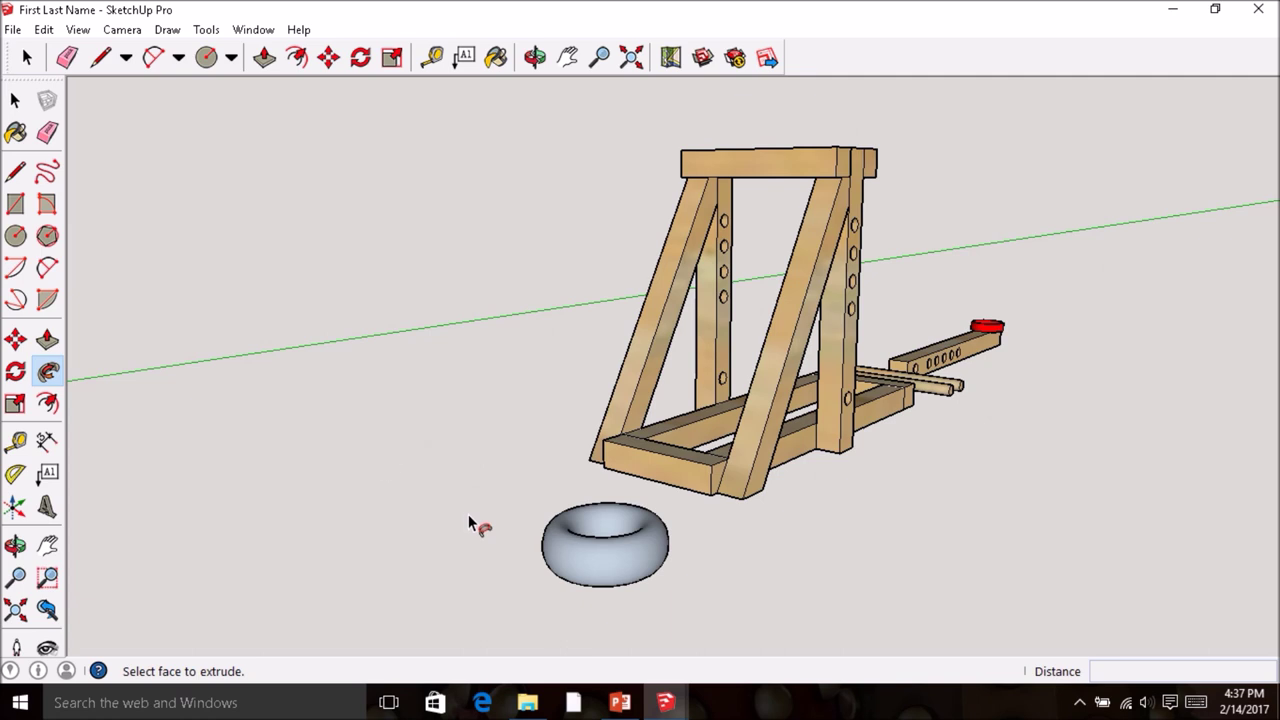
pyautogui.click(15, 237)
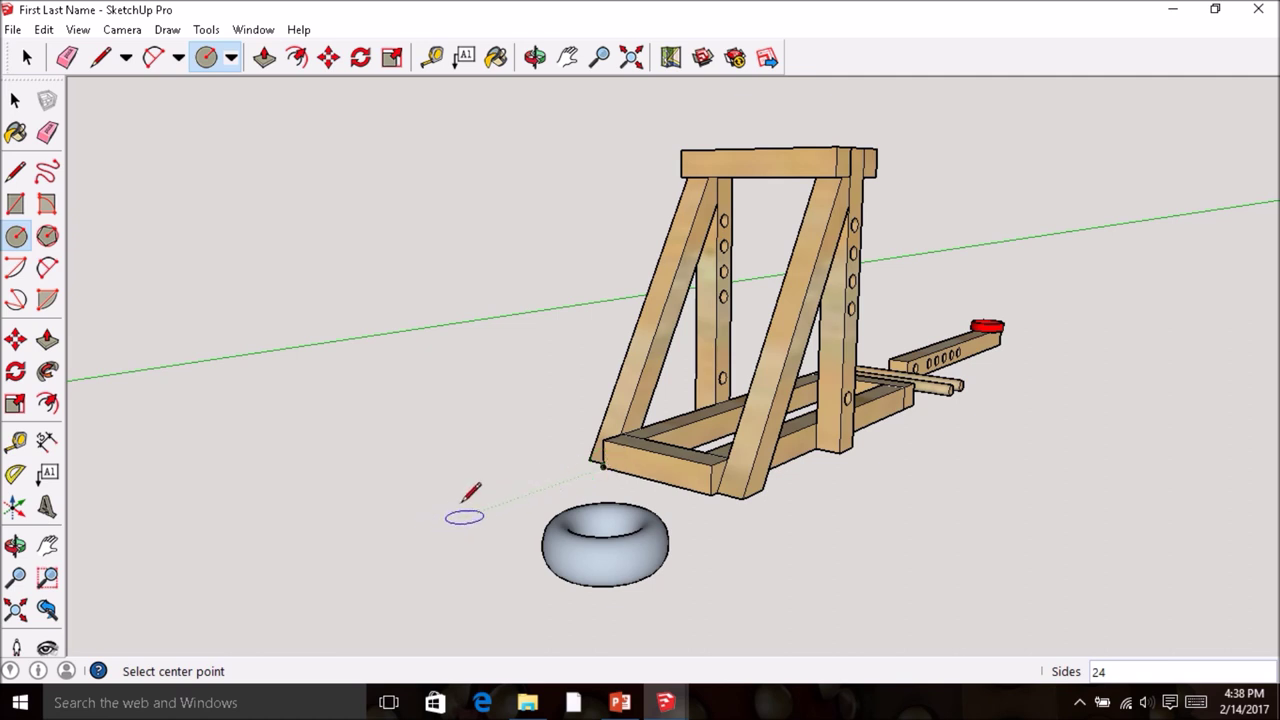
# - Draw a 1" radius disc left of the torus and a vertical line up from its centre
pyautogui.click(469, 514)
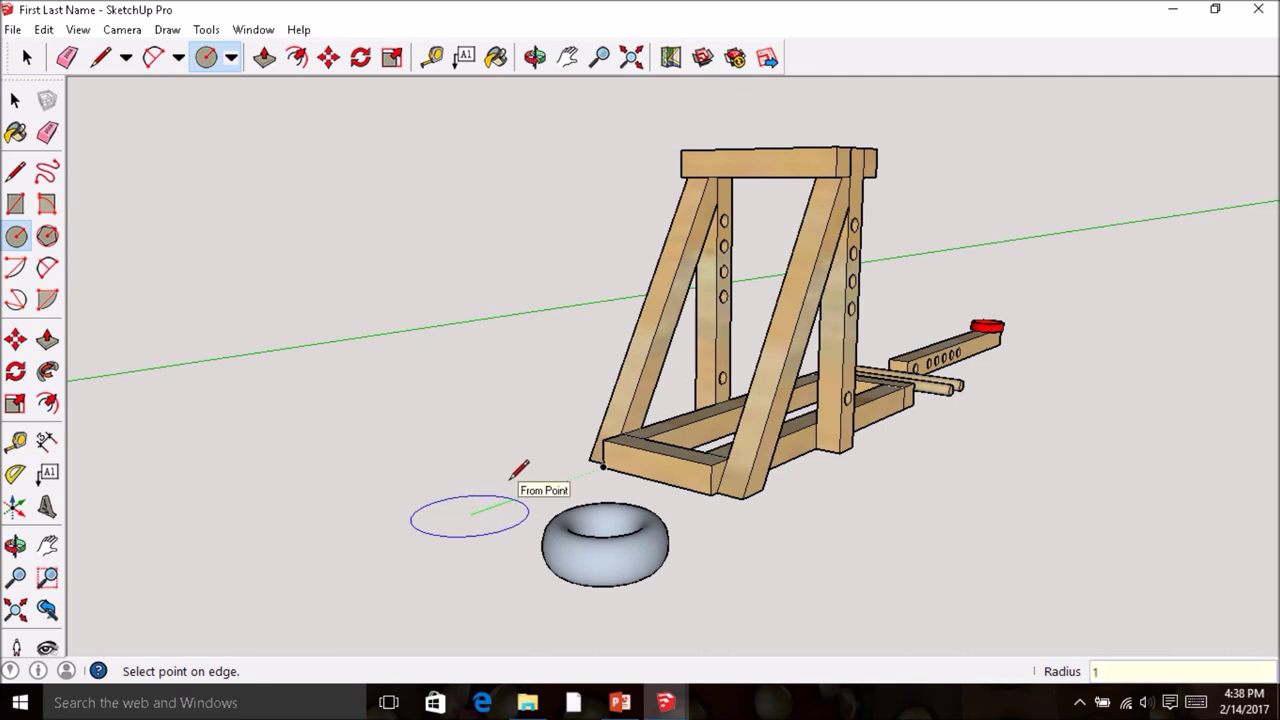
pyautogui.press('Return')
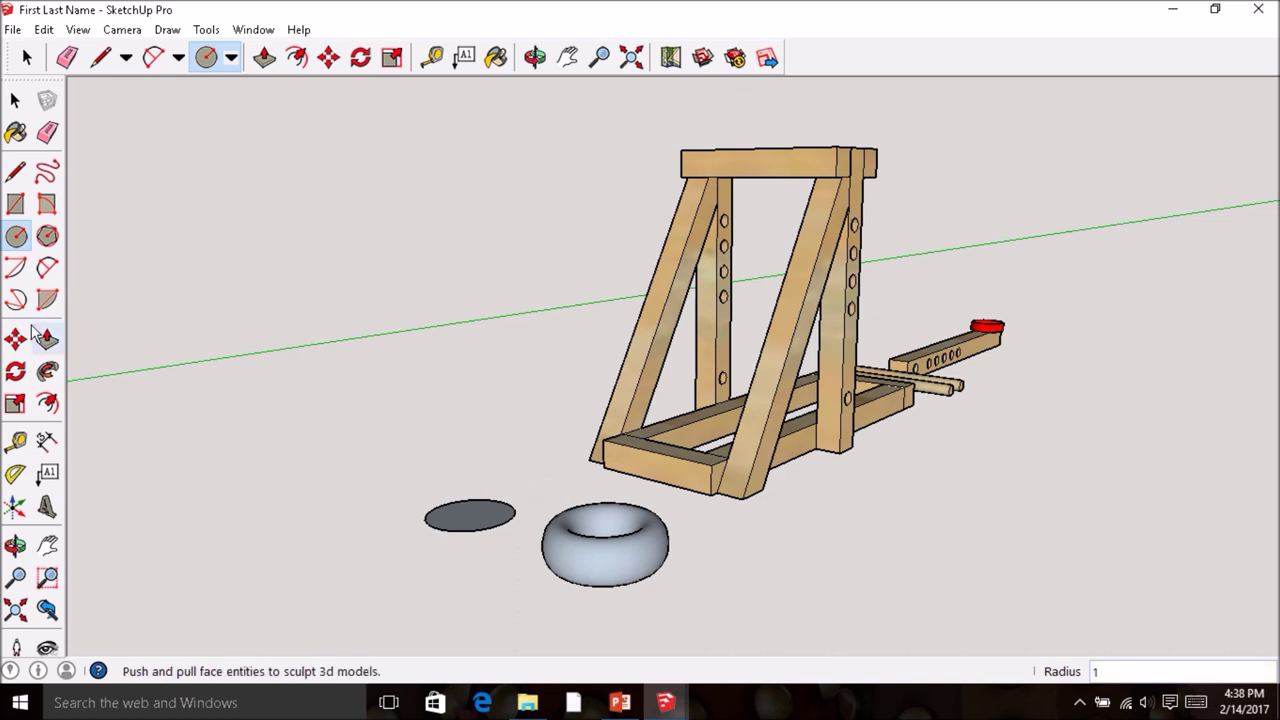
pyautogui.click(15, 175)
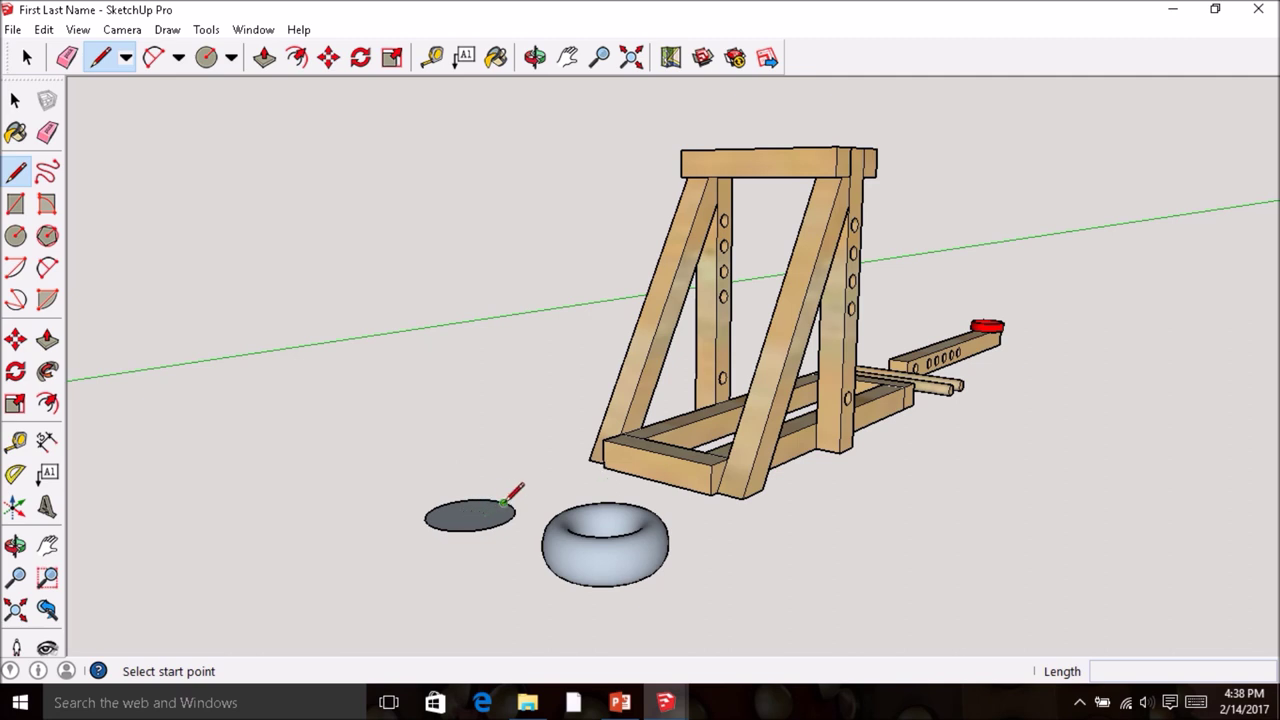
pyautogui.click(469, 513)
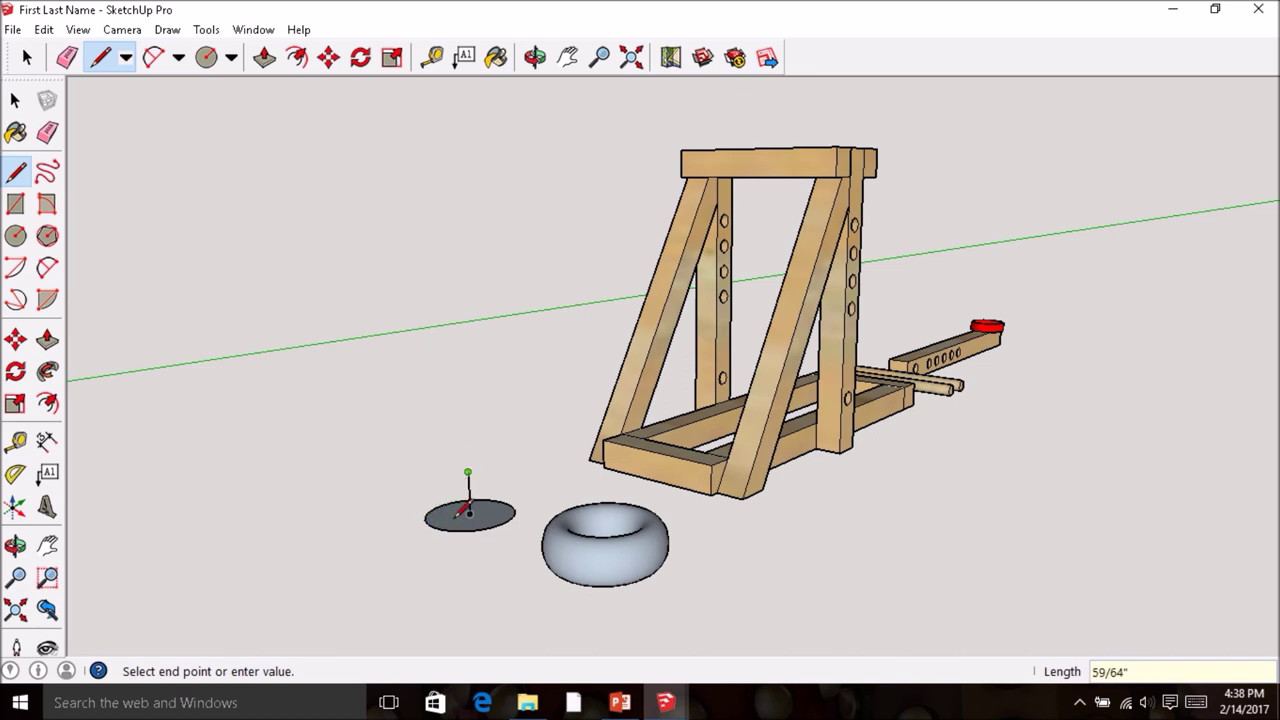
pyautogui.moveTo(470, 509); pyautogui.dragTo(462, 470, button='middle')
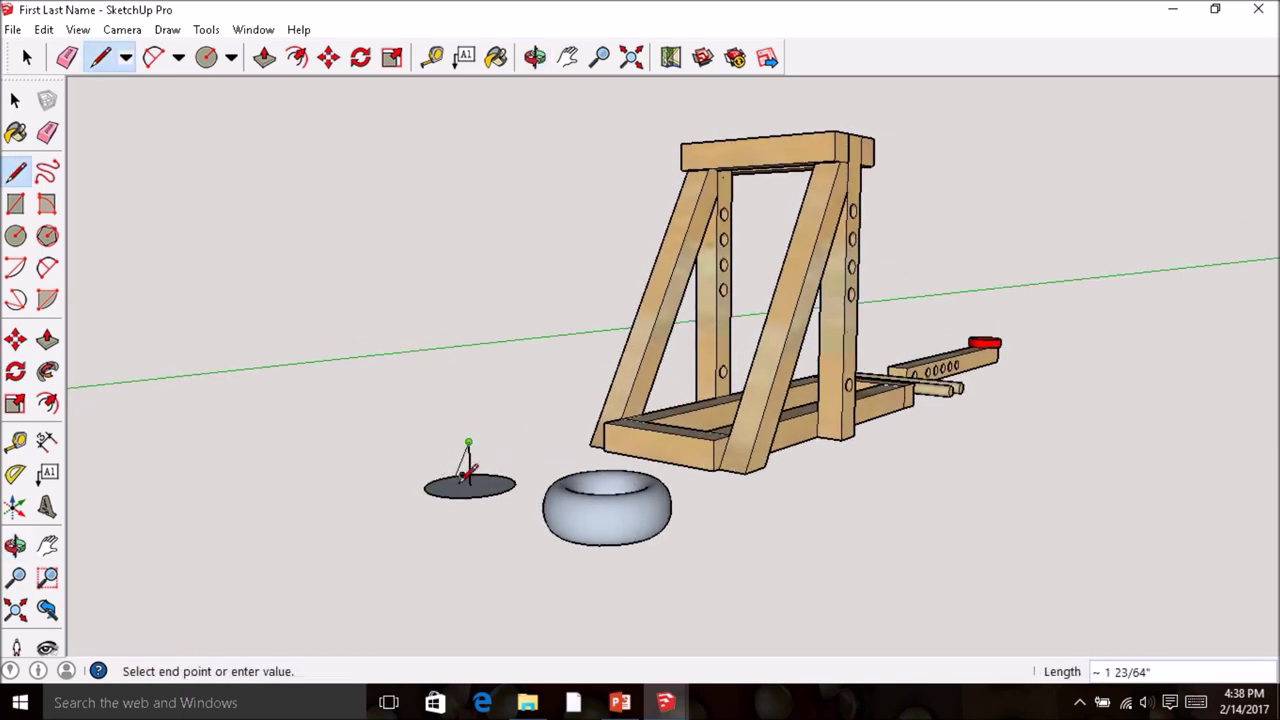
# - Draw an upright circle centred at the line's endpoint, reaching its top endpoint
pyautogui.click(18, 236)
pyautogui.moveTo(400, 482); pyautogui.dragTo(590, 362, button='middle')
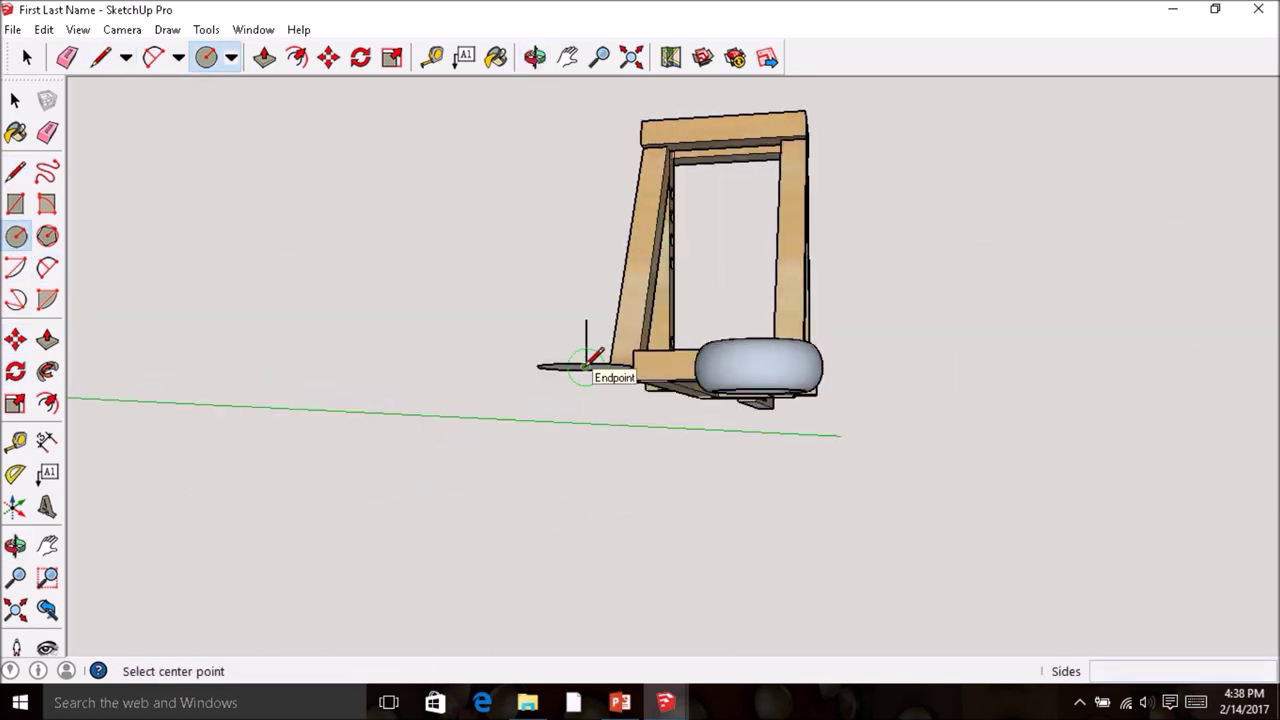
pyautogui.click(585, 366)
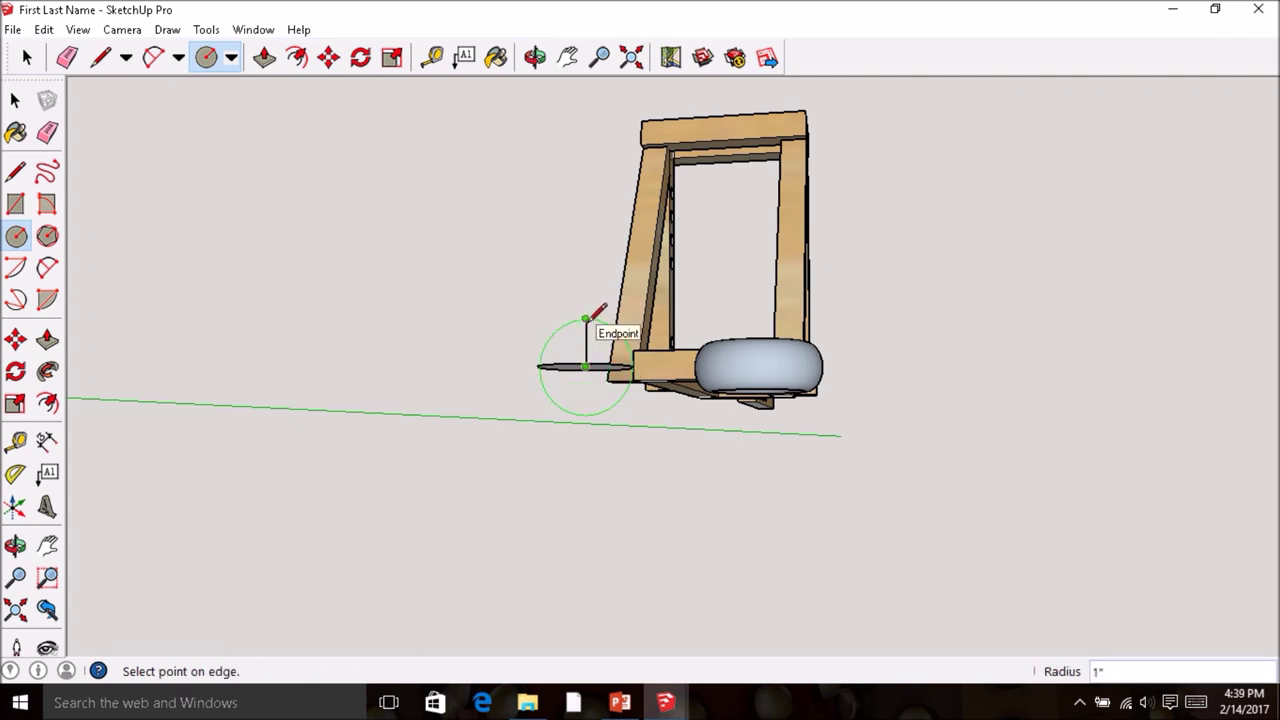
pyautogui.click(587, 318)
pyautogui.moveTo(543, 337); pyautogui.dragTo(620, 456, button='middle')
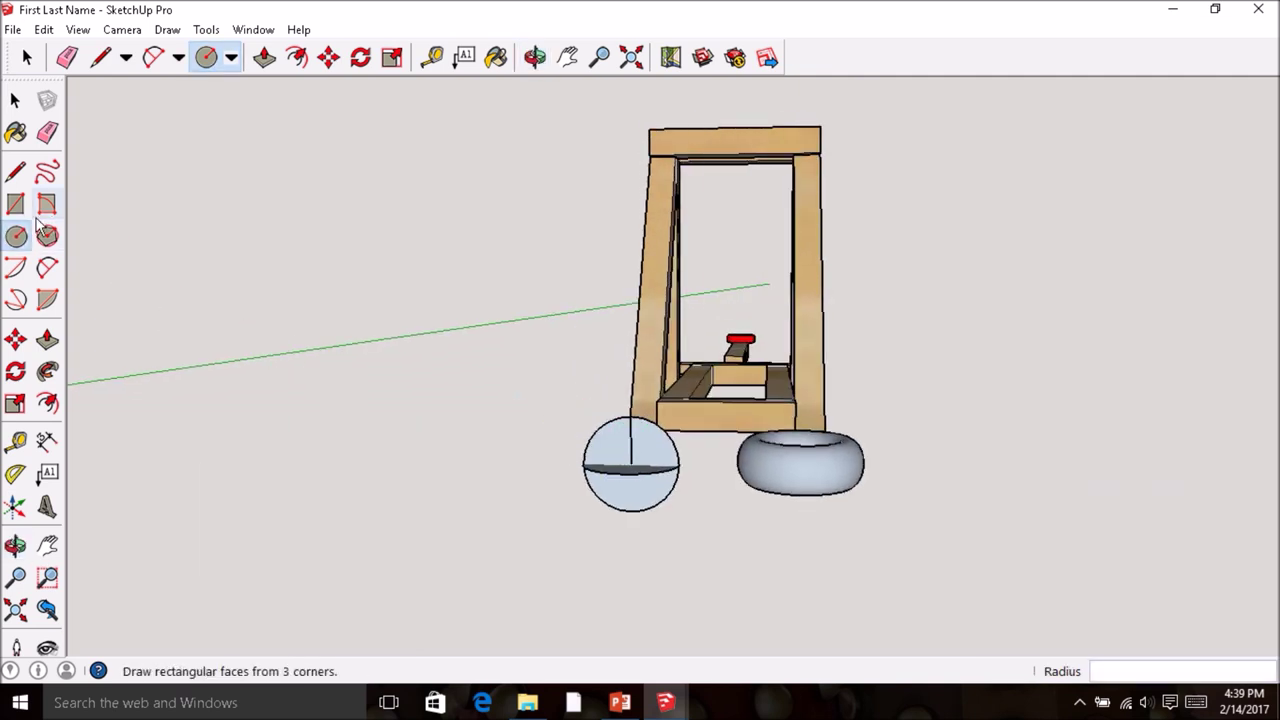
# - Draw a line from the upright circle's centre down to its bottom point
pyautogui.click(17, 171)
pyautogui.moveTo(200, 270)
pyautogui.mouseDown(button='middle')
pyautogui.moveTo(491, 386)
pyautogui.moveTo(651, 320)
pyautogui.mouseUp(button='middle')
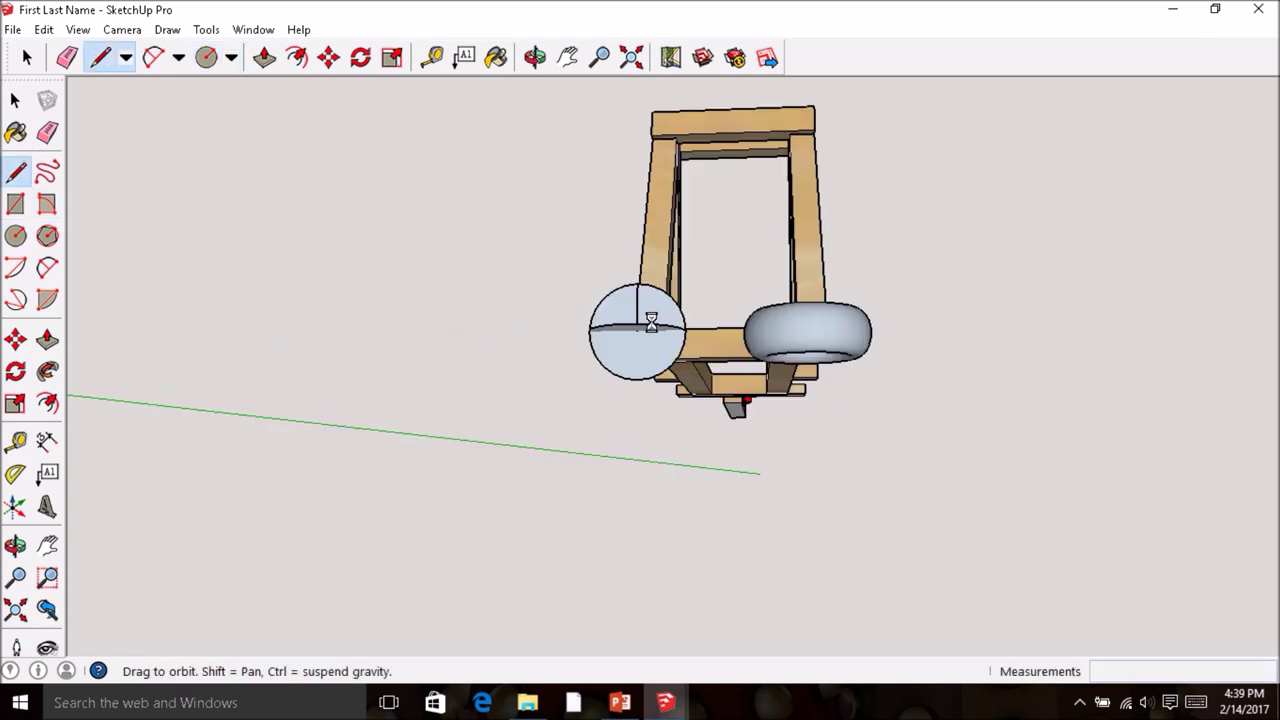
pyautogui.click(637, 330)
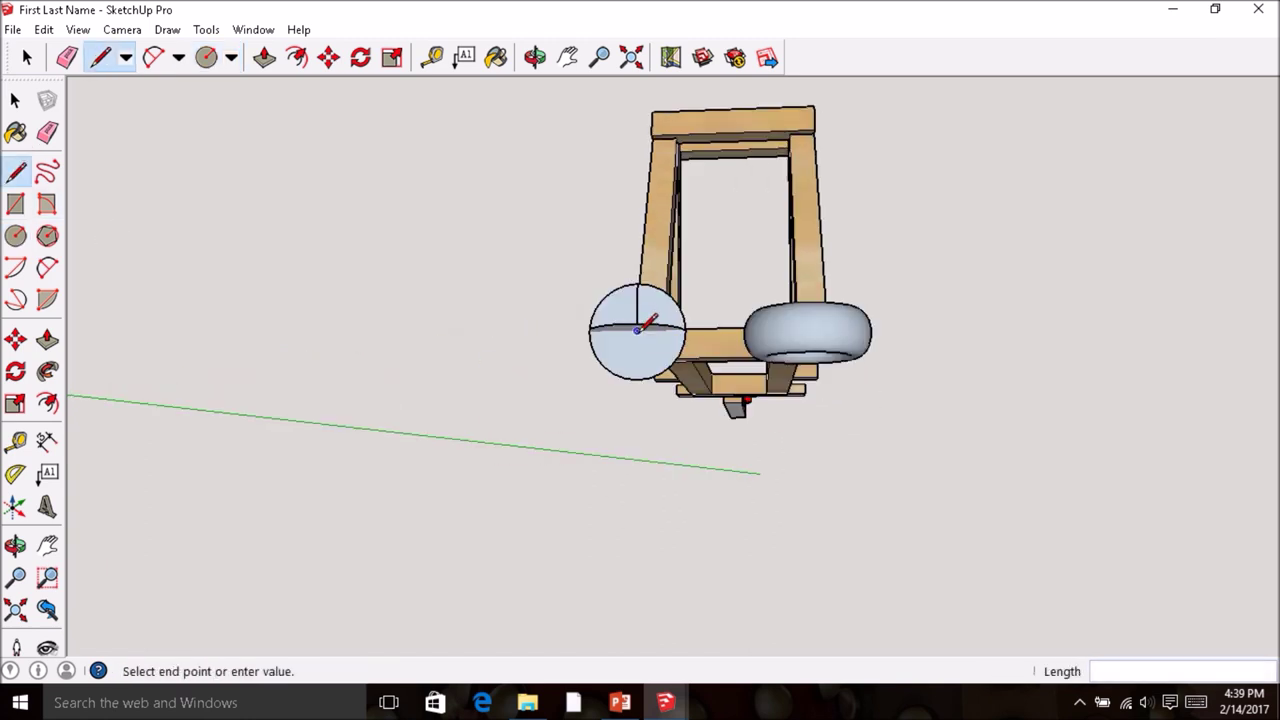
pyautogui.click(637, 378)
pyautogui.moveTo(602, 311); pyautogui.dragTo(653, 373, button='middle')
# - Erase the leftover helper edges and dark face, leaving an upright half-disc
pyautogui.press('e')
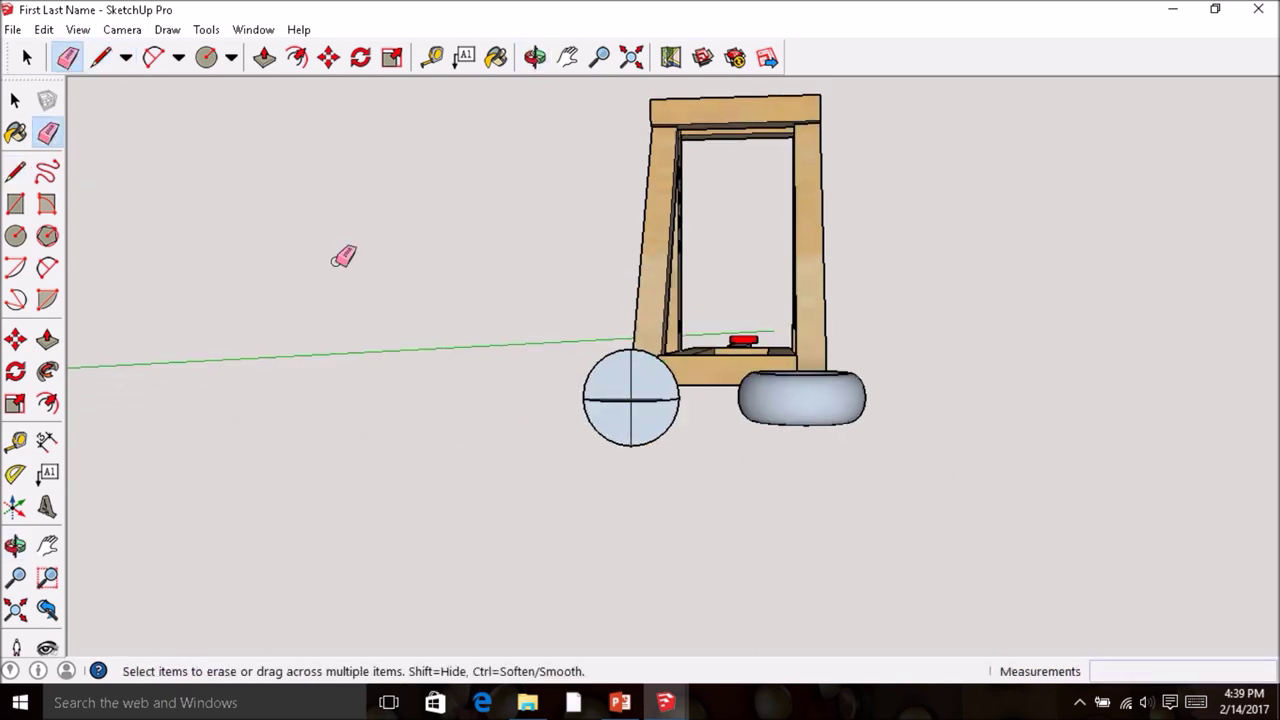
pyautogui.moveTo(686, 377); pyautogui.dragTo(666, 478, button='middle')
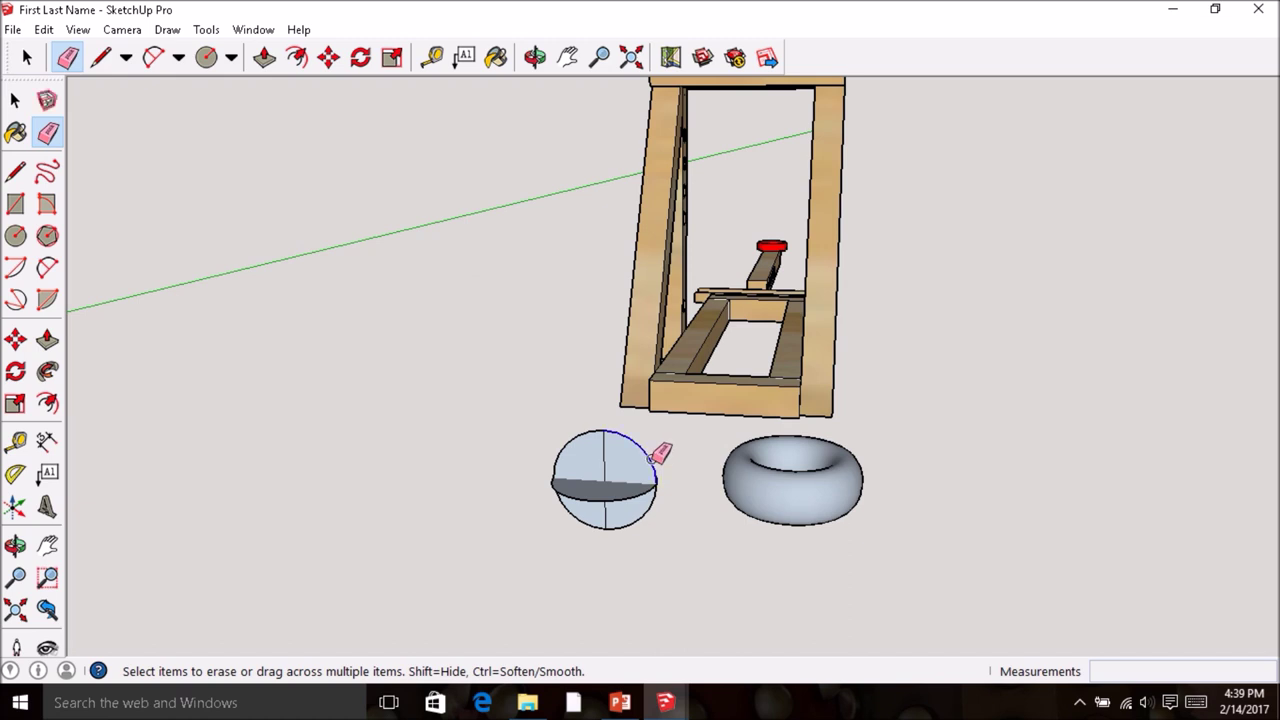
pyautogui.click(652, 458)
pyautogui.click(655, 500)
pyautogui.rightClick(630, 490)
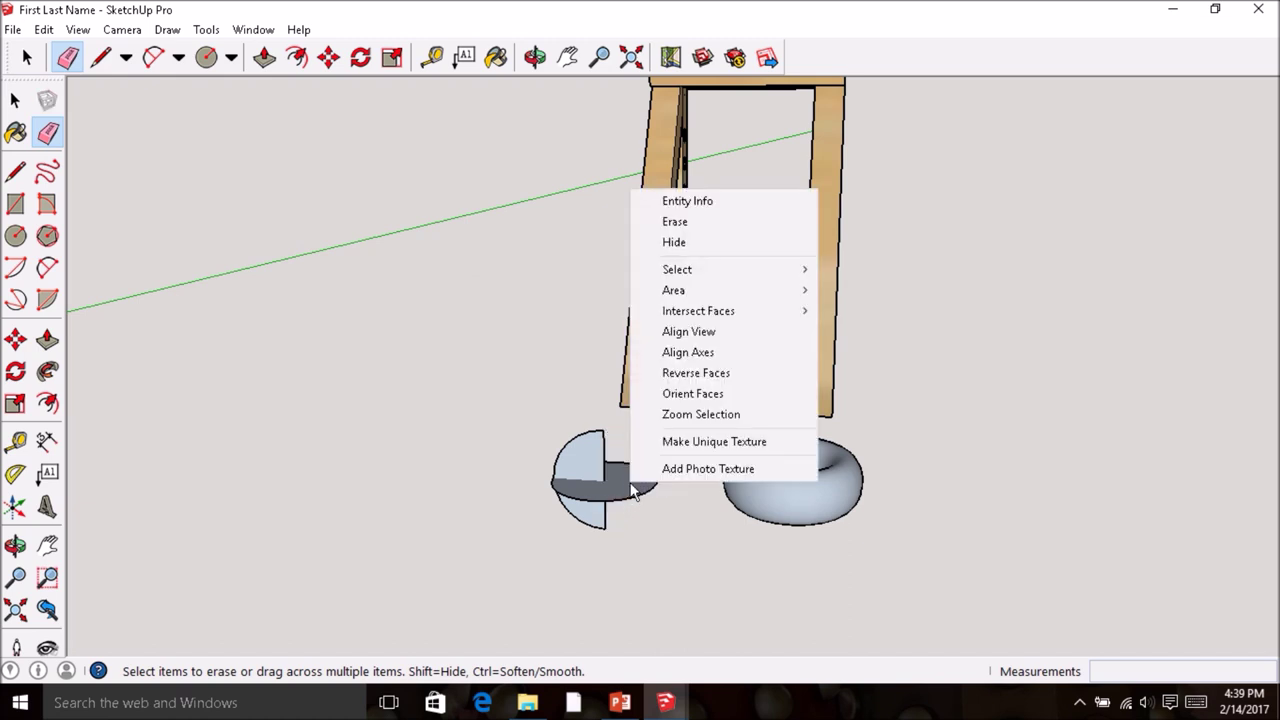
pyautogui.click(690, 226)
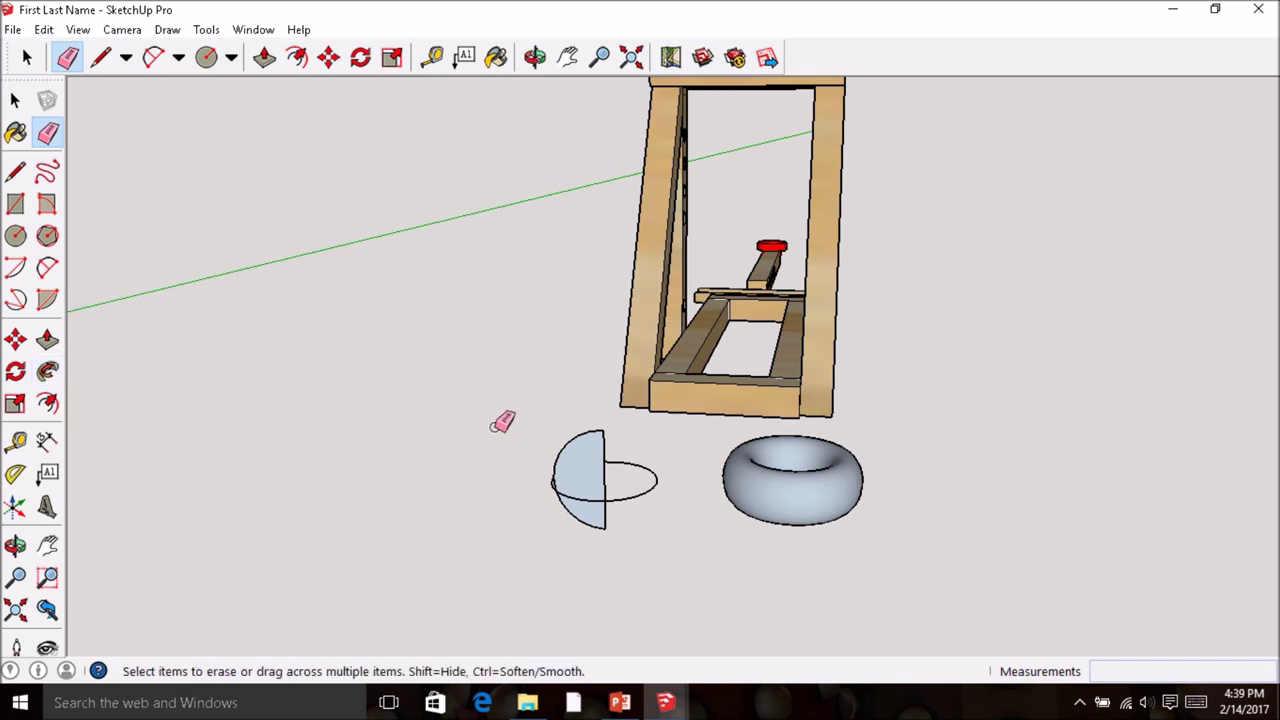
# - Sweep the half-disc around the circle path with Follow Me to make a sphere
pyautogui.click(47, 340)
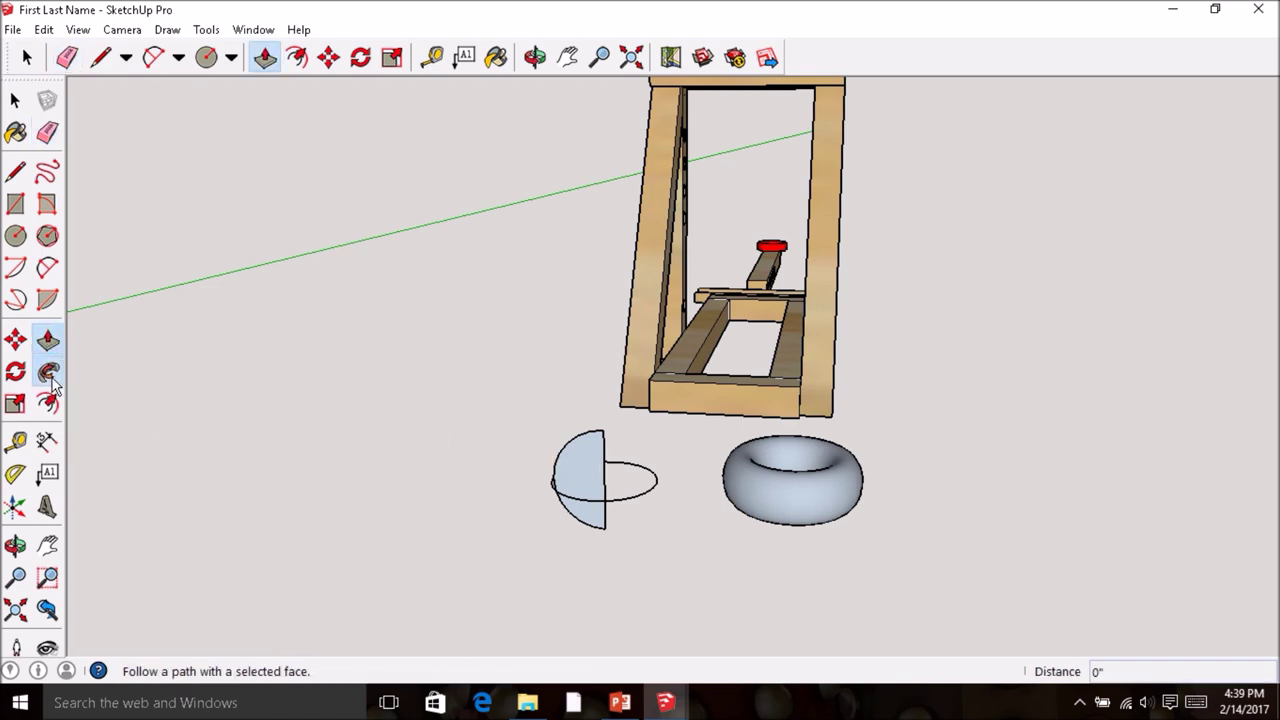
pyautogui.click(50, 373)
pyautogui.moveTo(588, 475)
pyautogui.mouseDown()
pyautogui.moveTo(624, 462)
pyautogui.moveTo(654, 478)
pyautogui.moveTo(630, 500)
pyautogui.moveTo(557, 487)
pyautogui.moveTo(566, 482)
pyautogui.mouseUp()
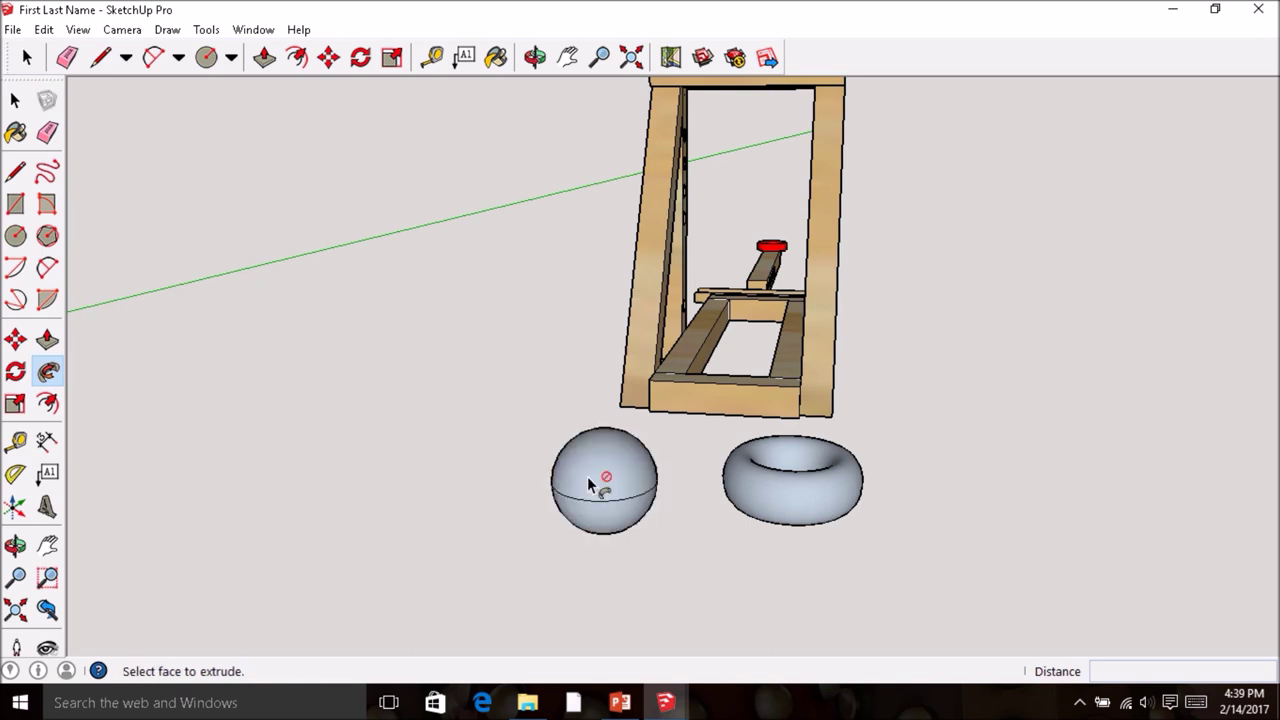
pyautogui.moveTo(790, 475); pyautogui.dragTo(403, 497, button='middle')
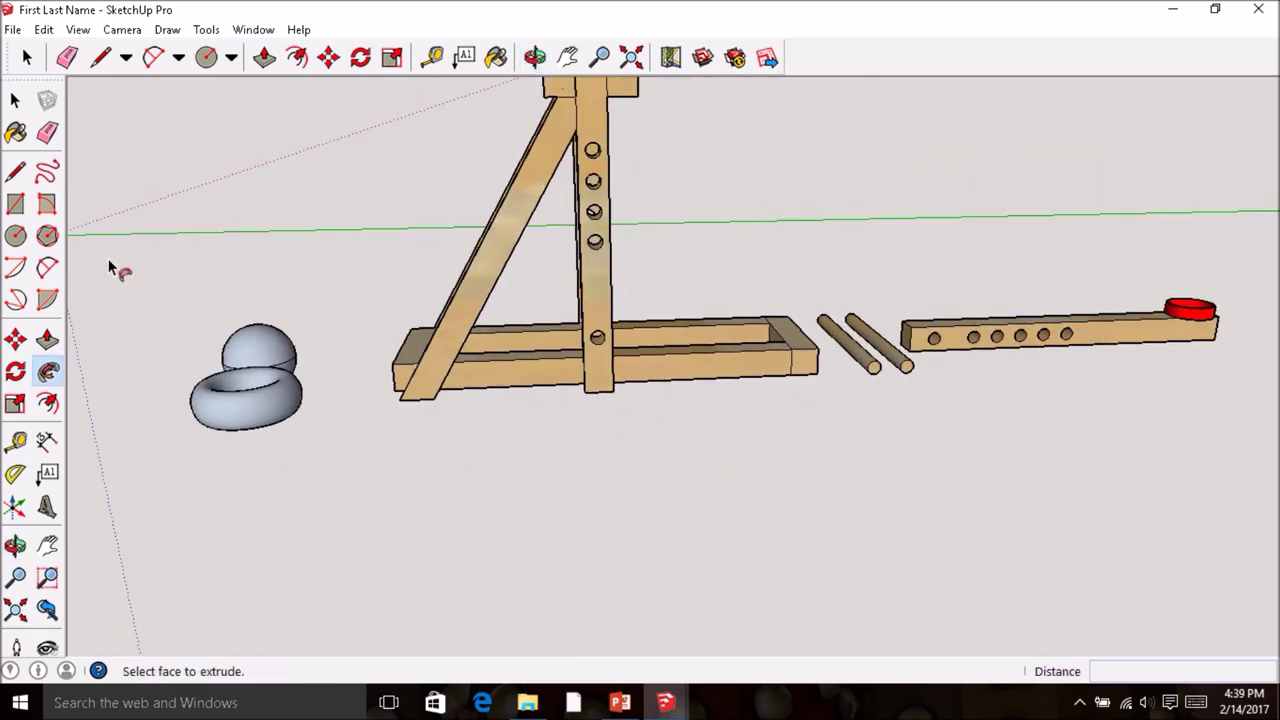
# - Select the sphere and move it onto the red cup at the arm's end
pyautogui.click(15, 100)
pyautogui.moveTo(284, 443); pyautogui.dragTo(363, 545, button='middle')
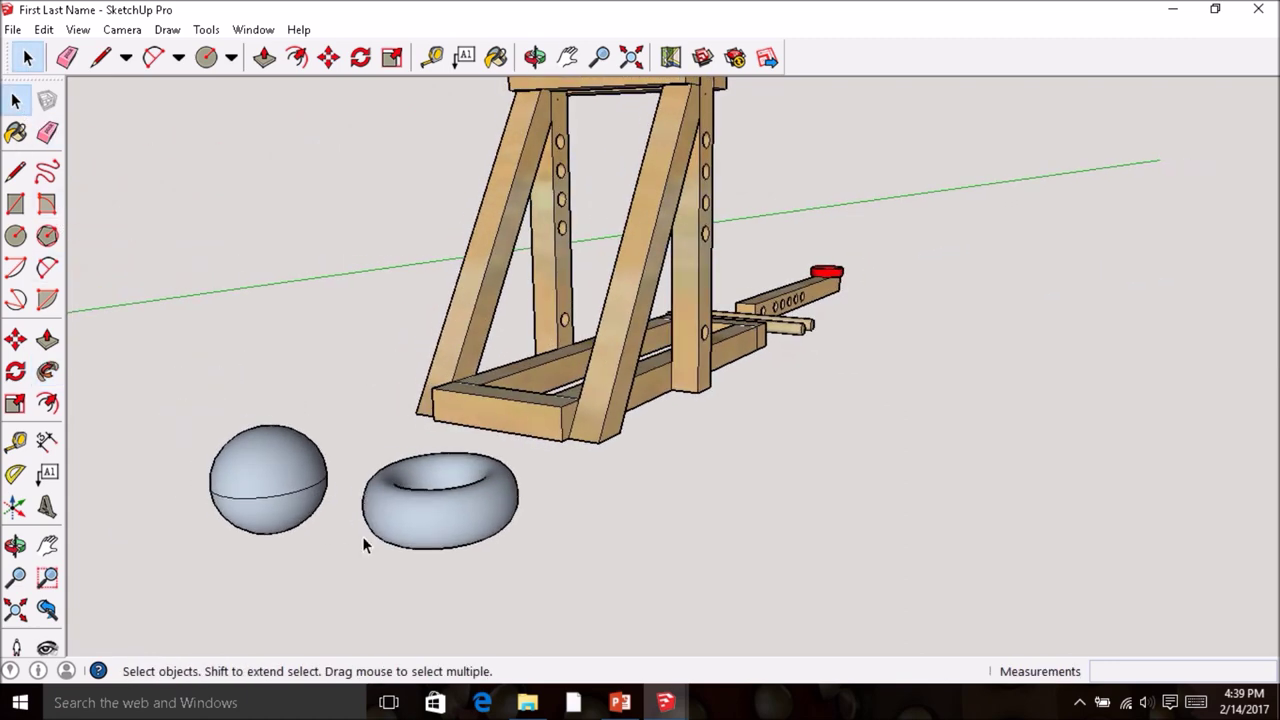
pyautogui.moveTo(191, 405); pyautogui.dragTo(190, 406)
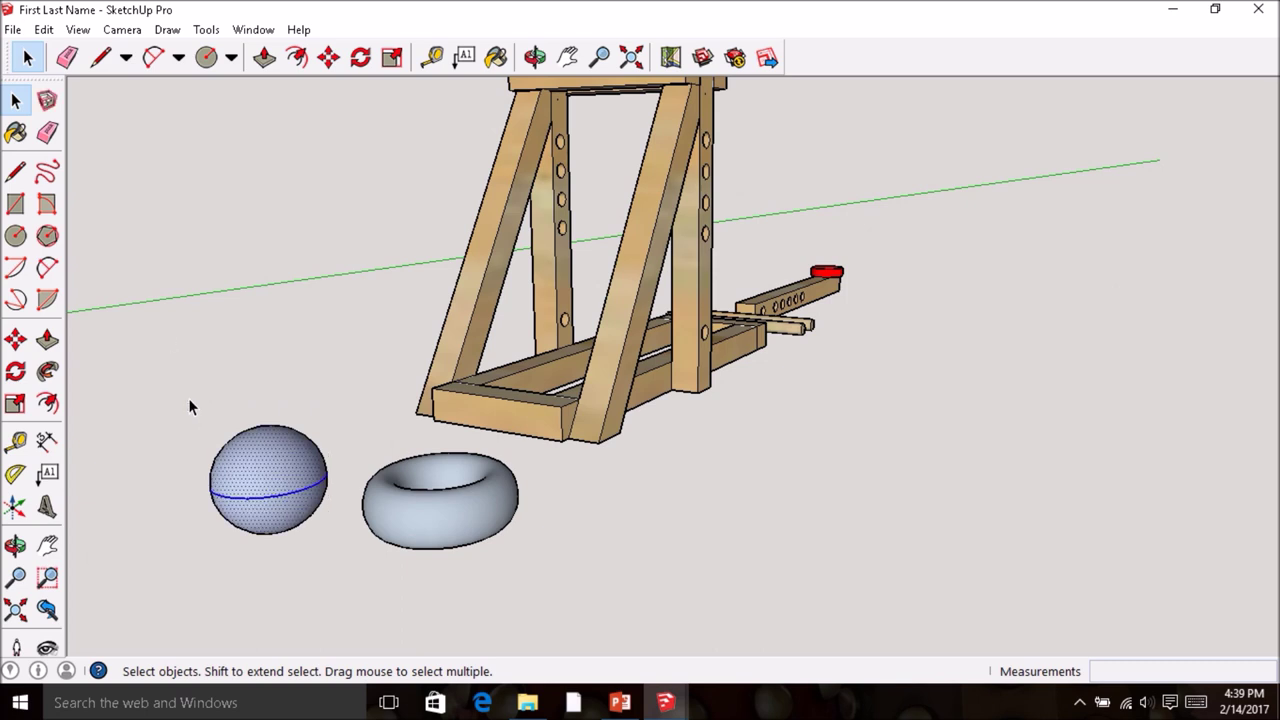
pyautogui.click(15, 340)
pyautogui.moveTo(229, 525); pyautogui.dragTo(249, 418, button='middle')
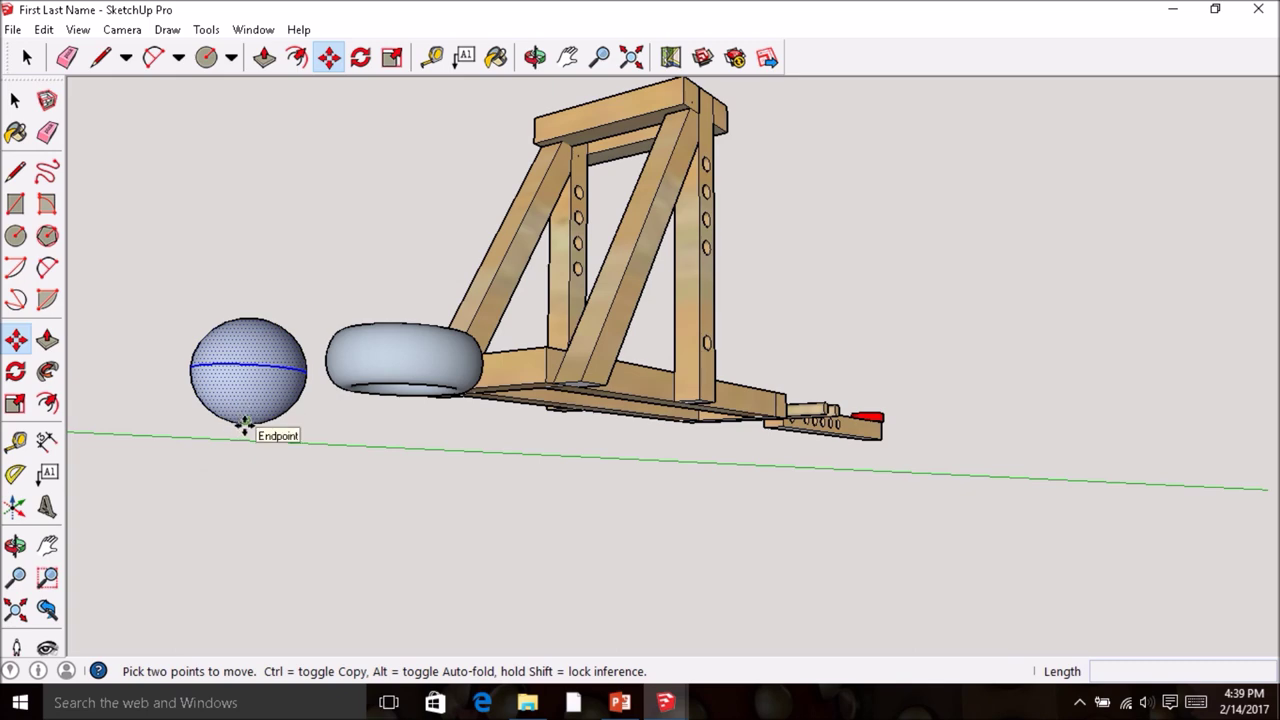
pyautogui.click(244, 428)
pyautogui.moveTo(414, 409); pyautogui.dragTo(268, 470, button='middle')
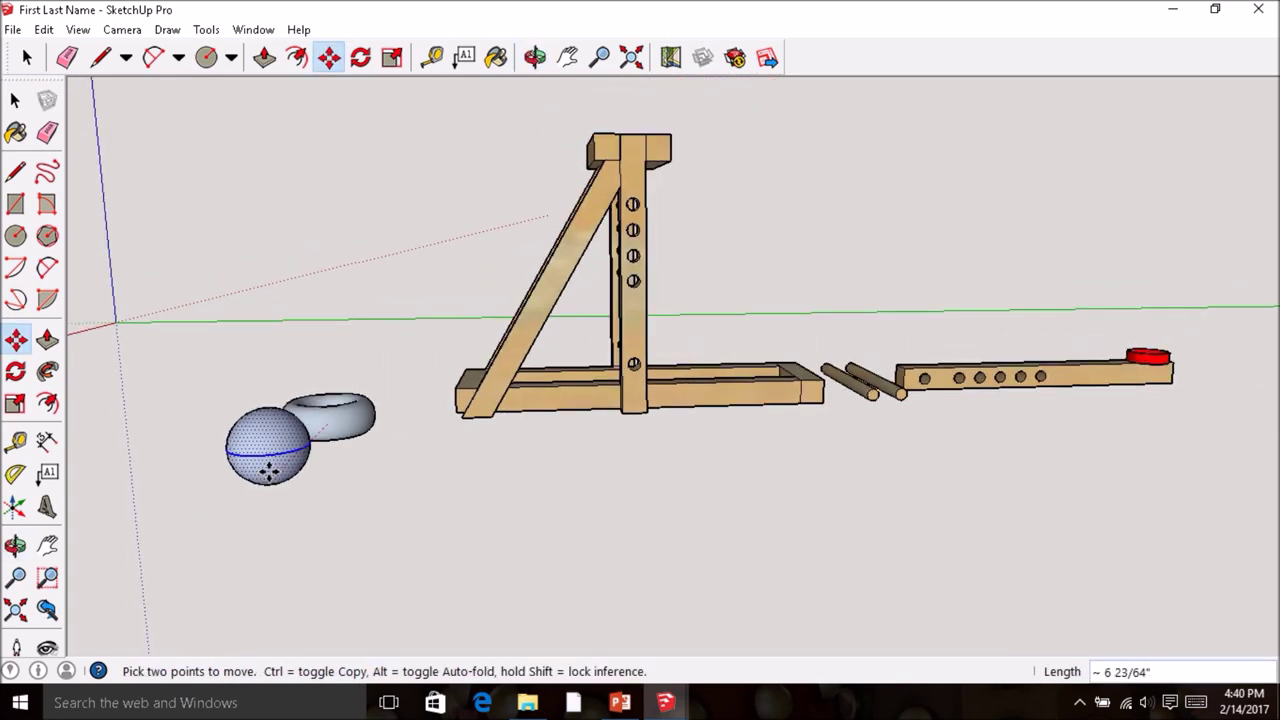
pyautogui.moveTo(951, 397); pyautogui.dragTo(1045, 370, button='middle')
pyautogui.click(1045, 370)
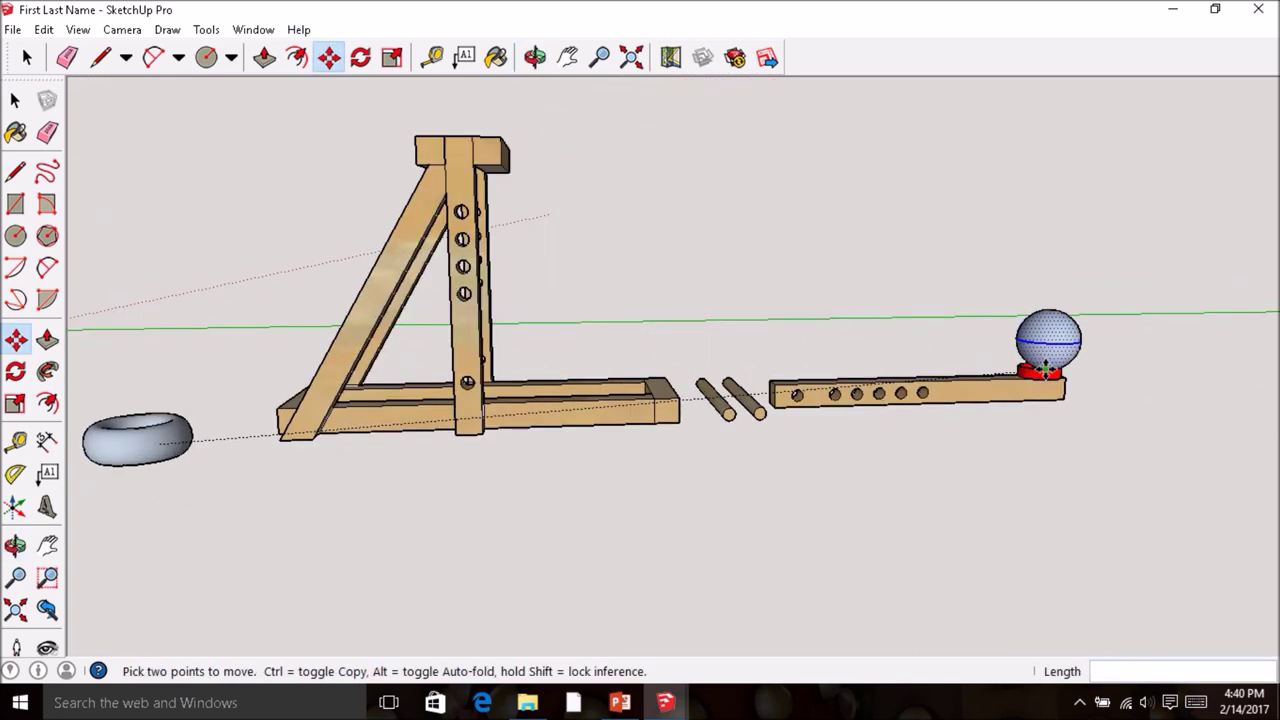
# - Adjust the sphere's position on the red cup and check it from another angle
pyautogui.scroll(4, 1045, 370)
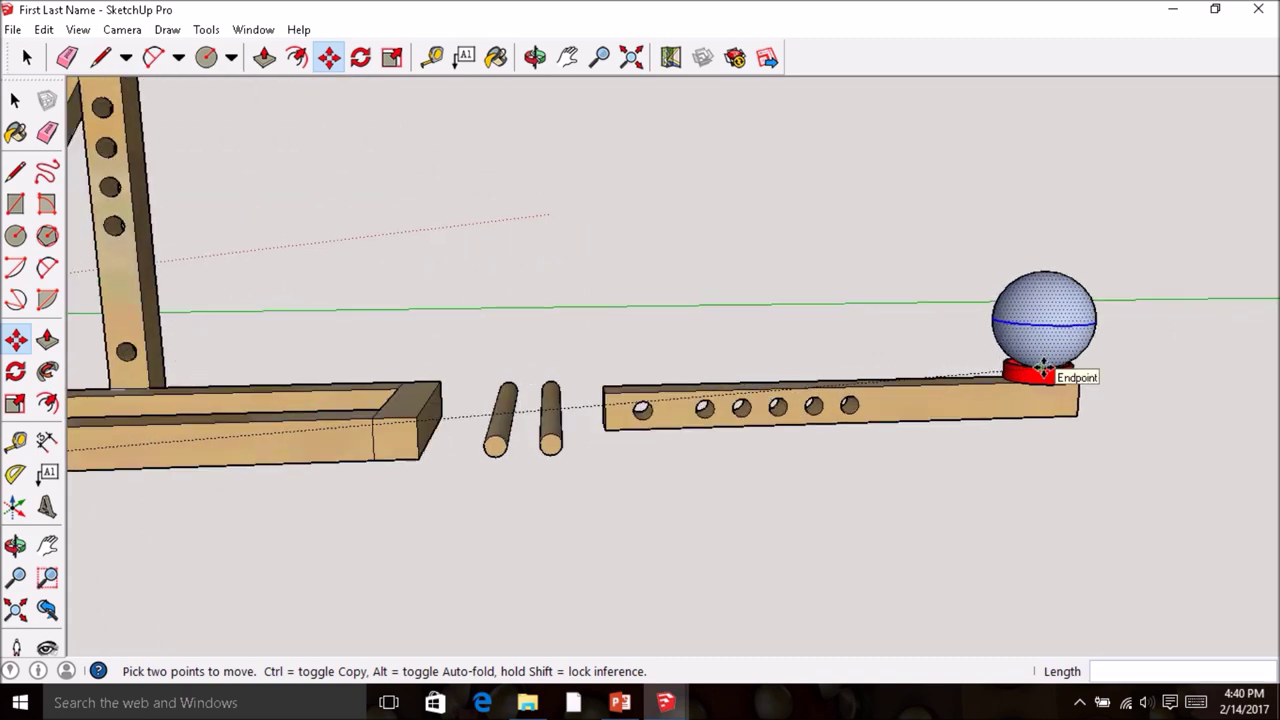
pyautogui.click(1043, 370)
pyautogui.moveTo(1043, 370); pyautogui.dragTo(1035, 378, button='middle')
pyautogui.moveTo(958, 374)
pyautogui.mouseDown(button='middle')
pyautogui.moveTo(1117, 343)
pyautogui.moveTo(986, 414)
pyautogui.moveTo(679, 398)
pyautogui.moveTo(486, 429)
pyautogui.moveTo(517, 412)
pyautogui.mouseUp(button='middle')
pyautogui.scroll(3, 608, 406)
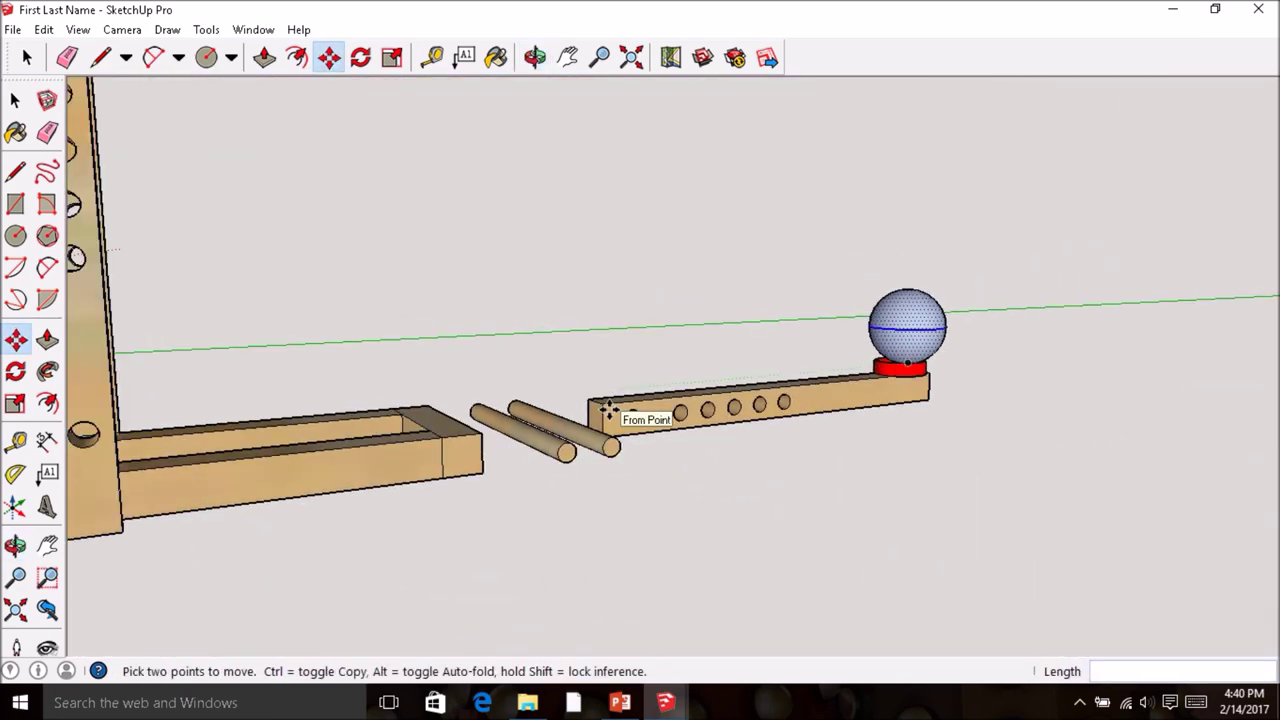
pyautogui.scroll(-6, 608, 410)
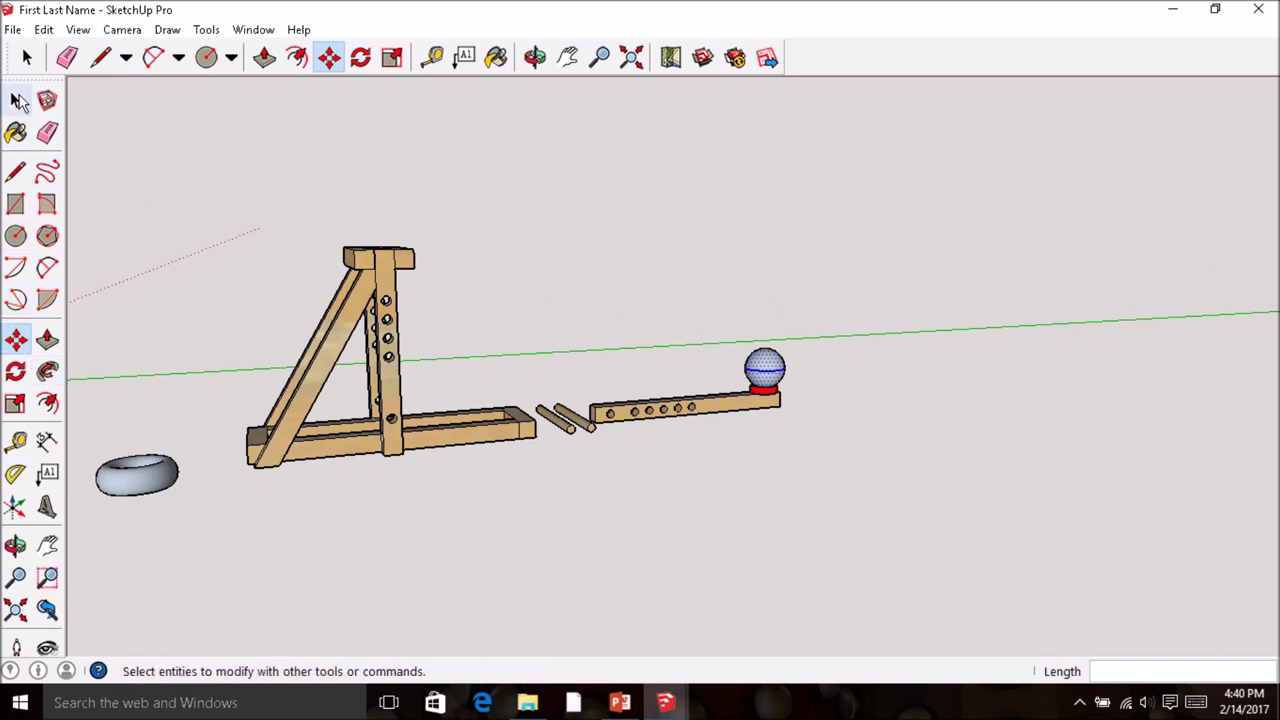
# - Move the torus under the arm's far end and zoom to fit the whole catapult
pyautogui.click(16, 97)
pyautogui.moveTo(183, 506); pyautogui.dragTo(73, 425)
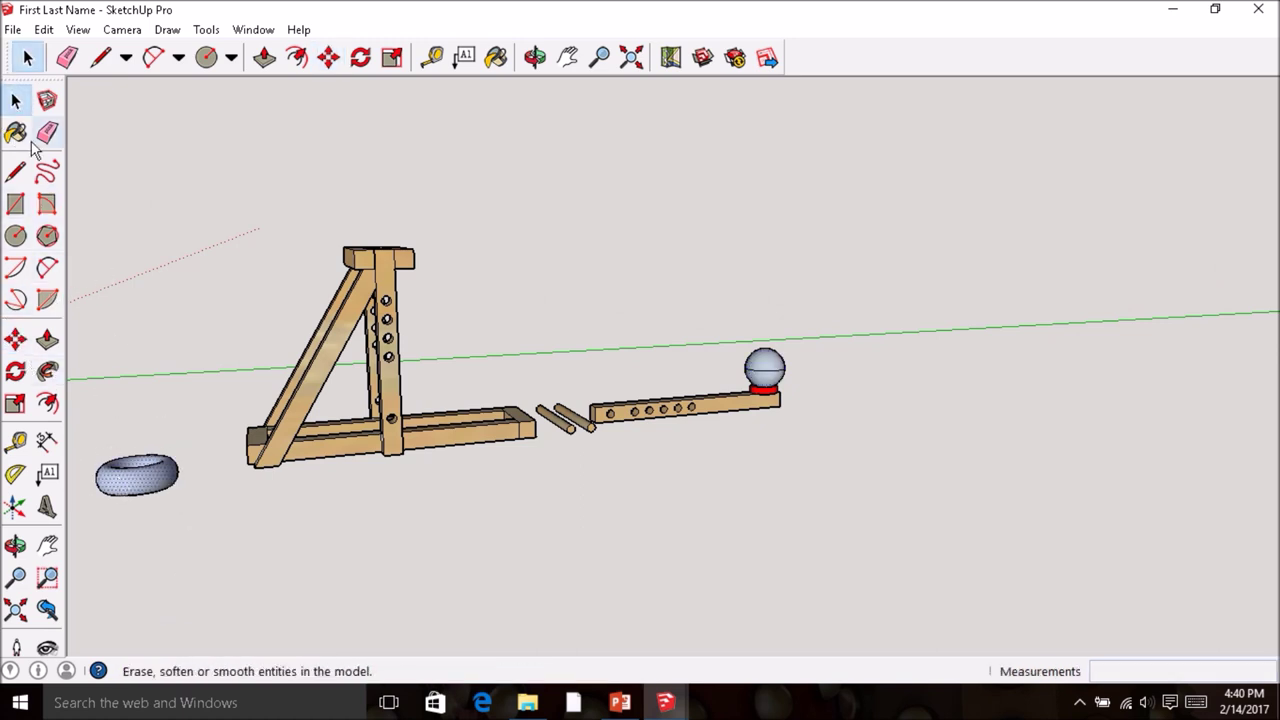
pyautogui.click(16, 340)
pyautogui.click(128, 477)
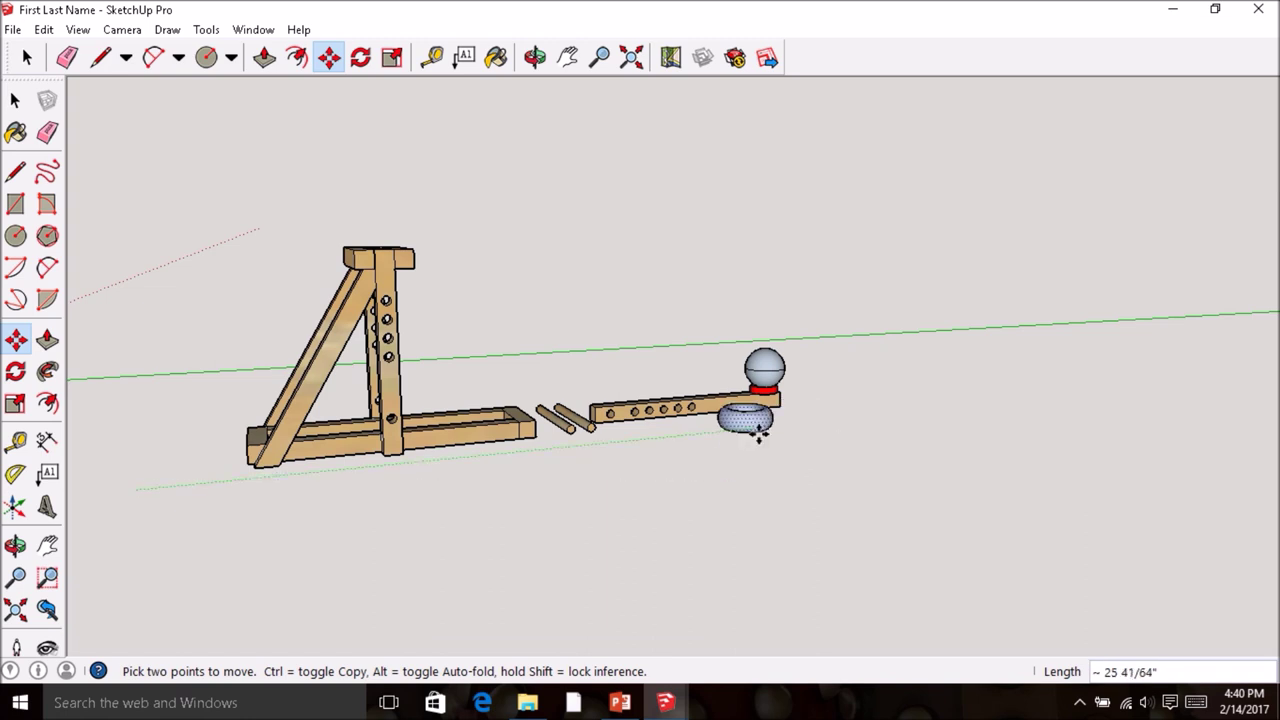
pyautogui.click(758, 430)
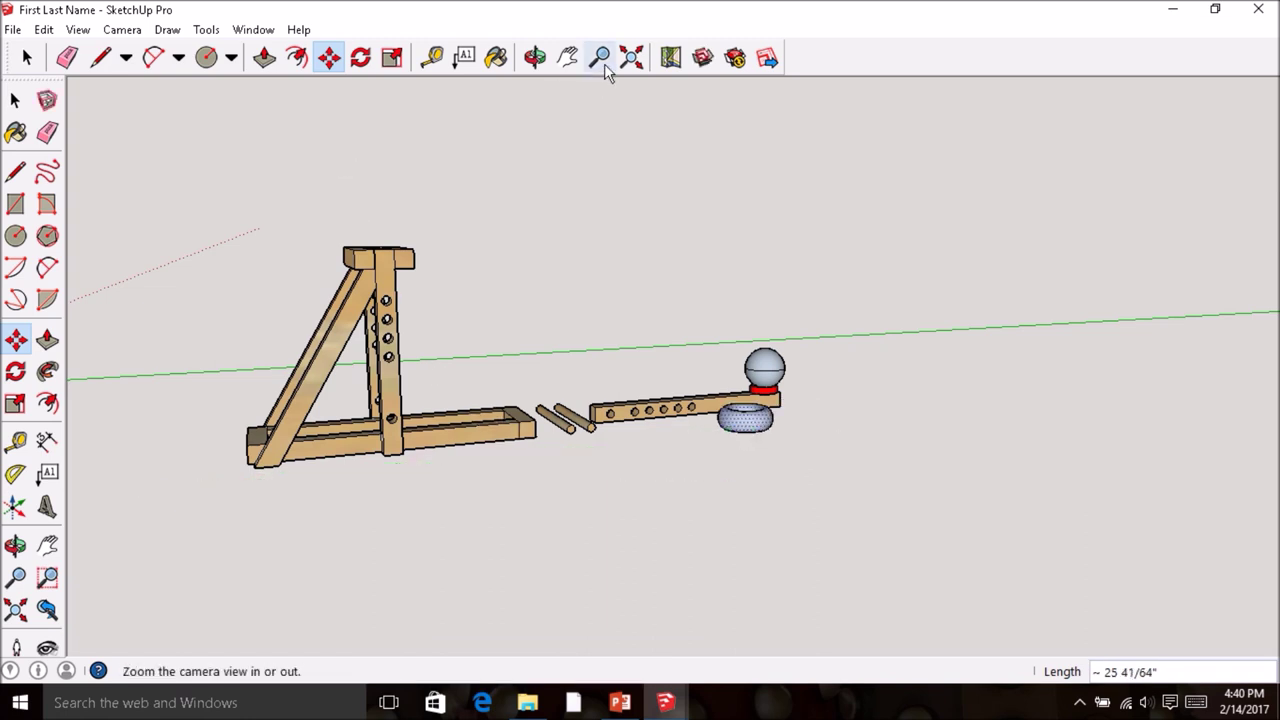
pyautogui.click(631, 57)
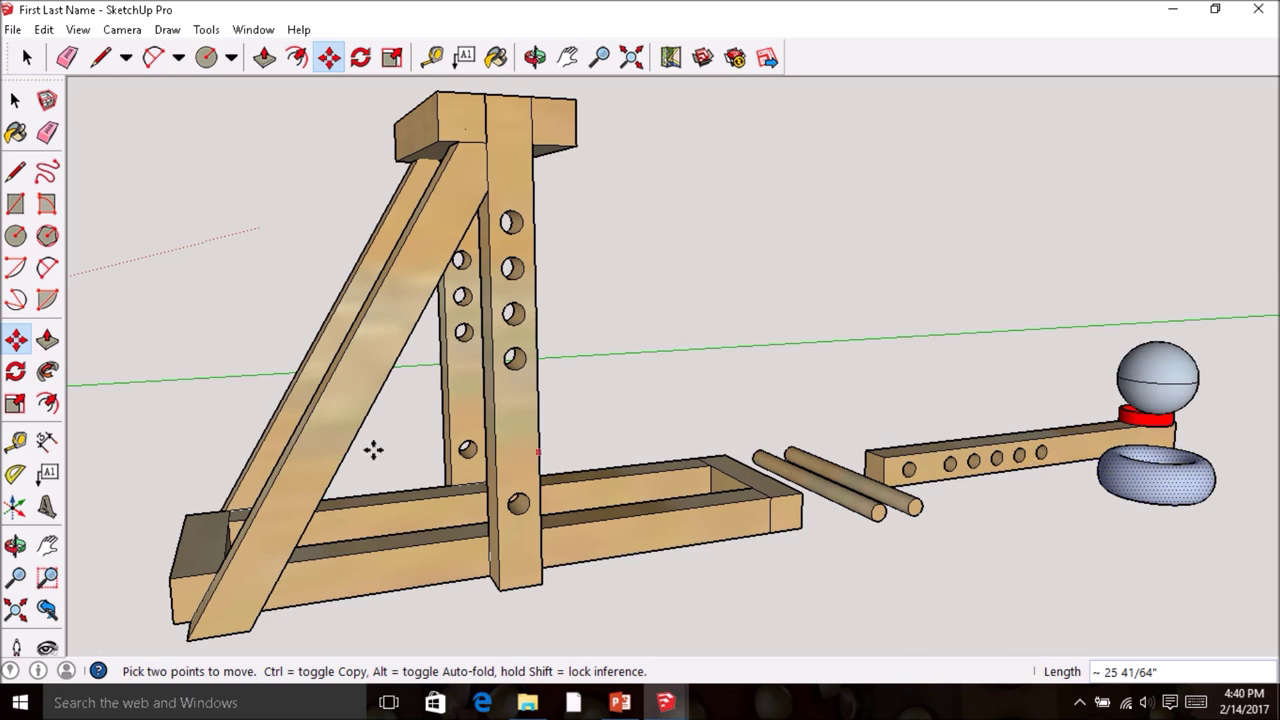
pyautogui.click(16, 133)
# - Paint the sphere with the Stone_Flagstone_Ashlar material from the Stone category
pyautogui.click(16, 133)
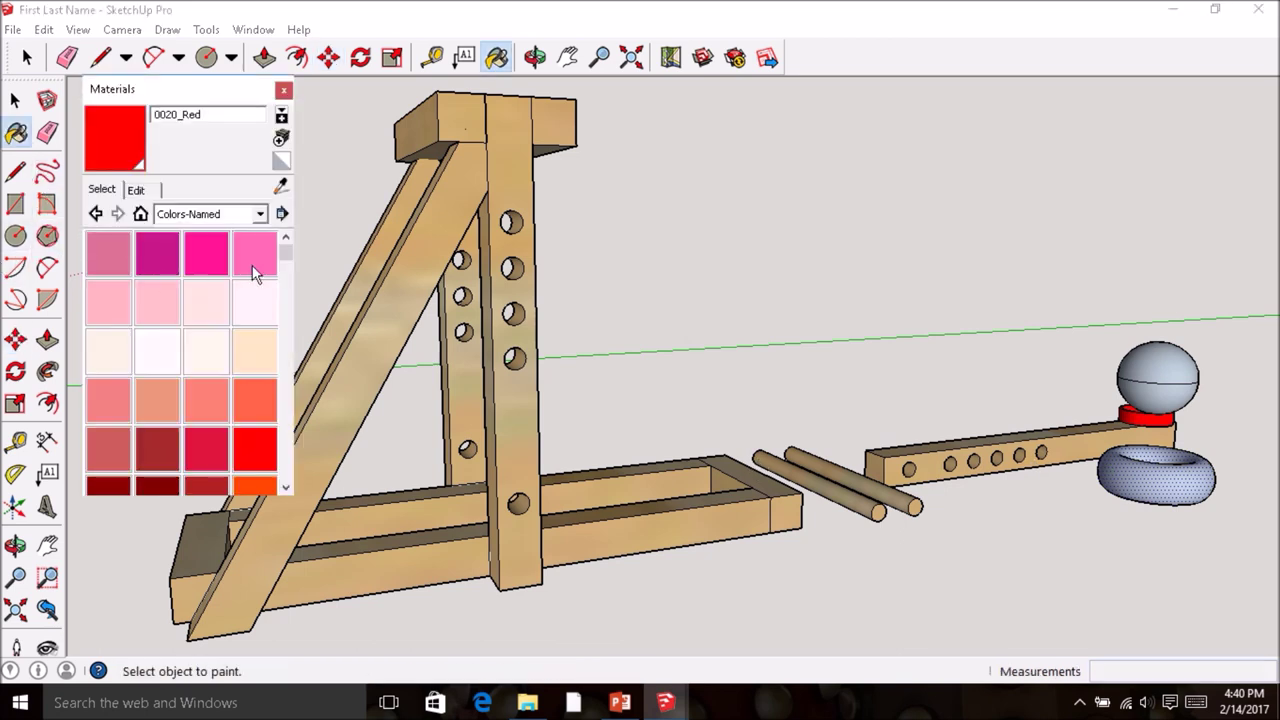
pyautogui.scroll(-5, 285, 260)
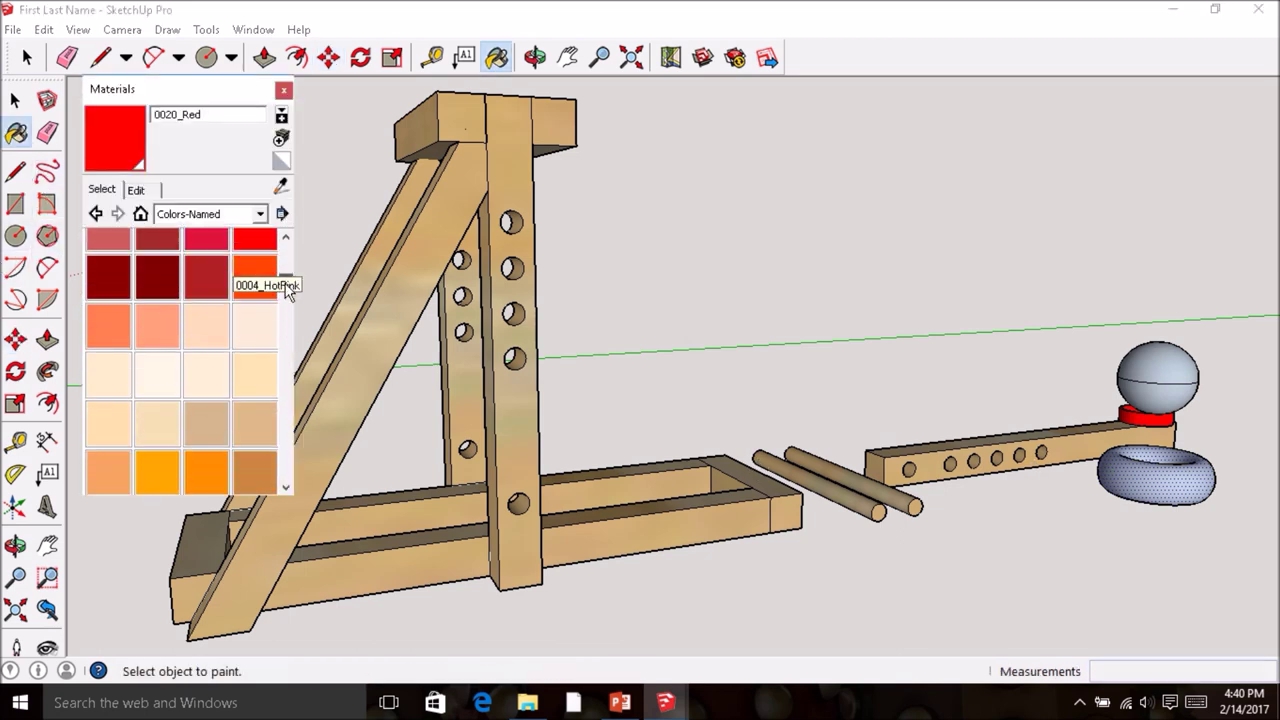
pyautogui.click(259, 217)
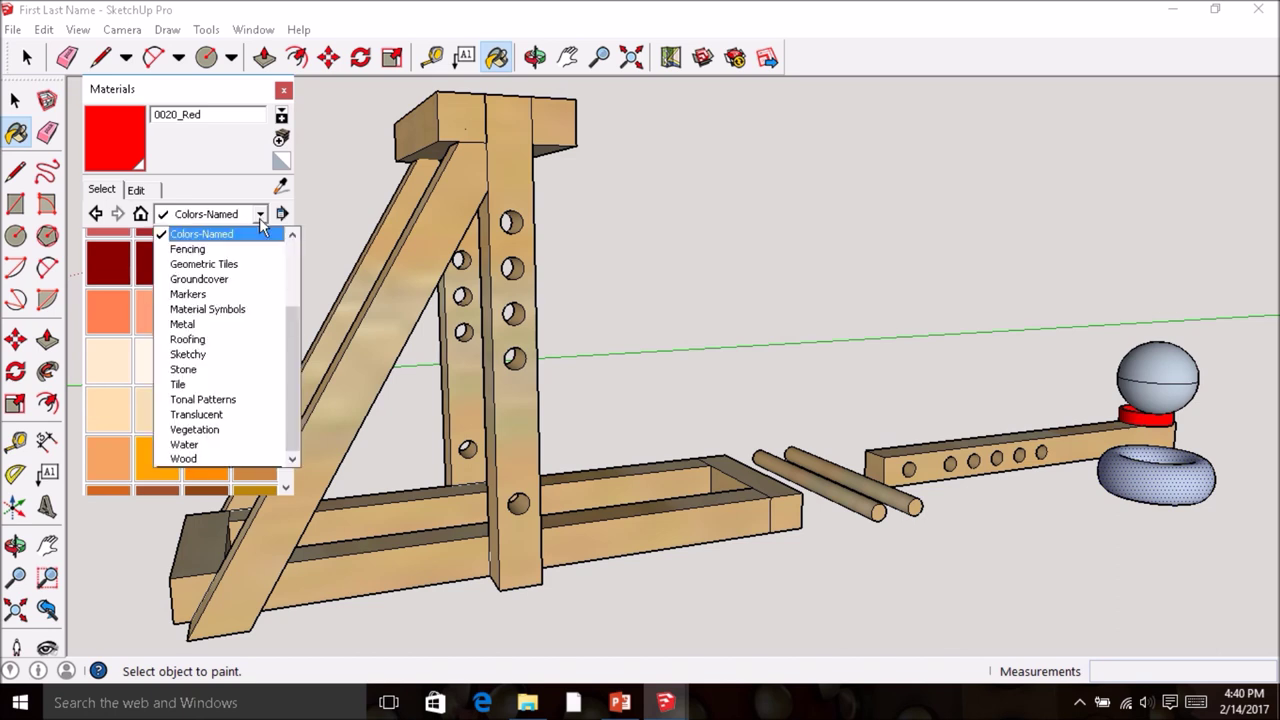
pyautogui.click(232, 372)
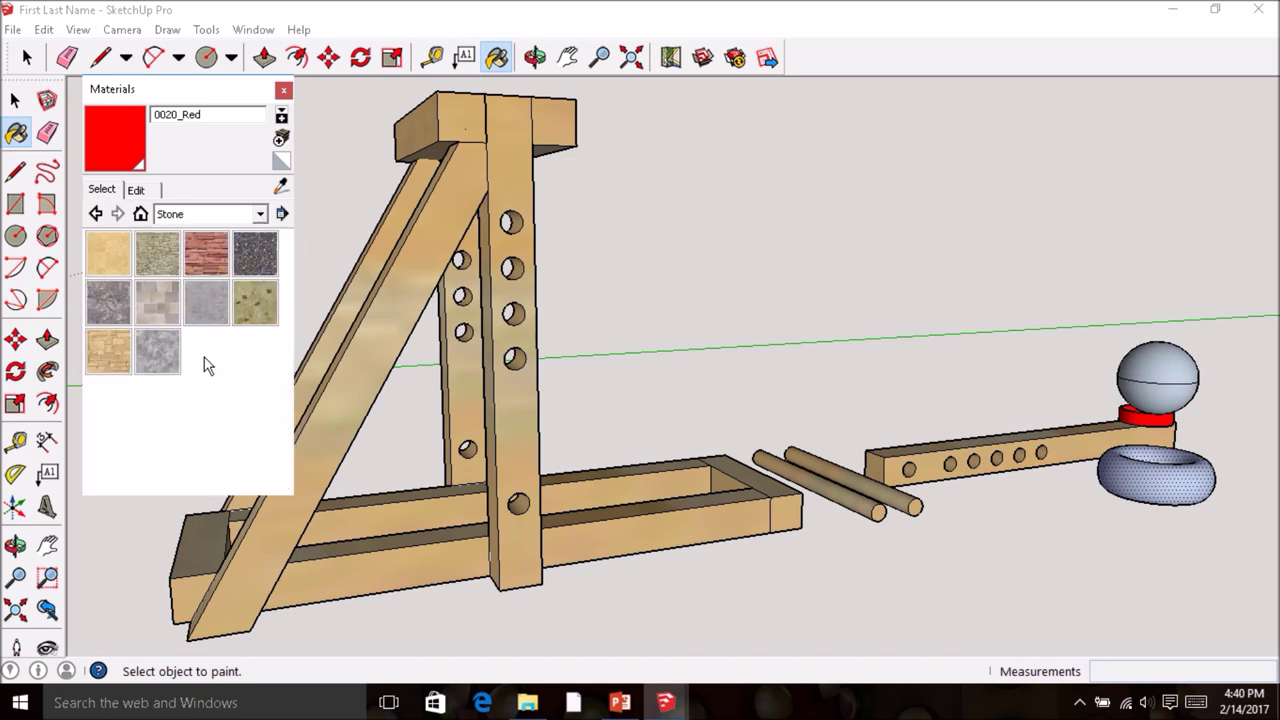
pyautogui.click(206, 256)
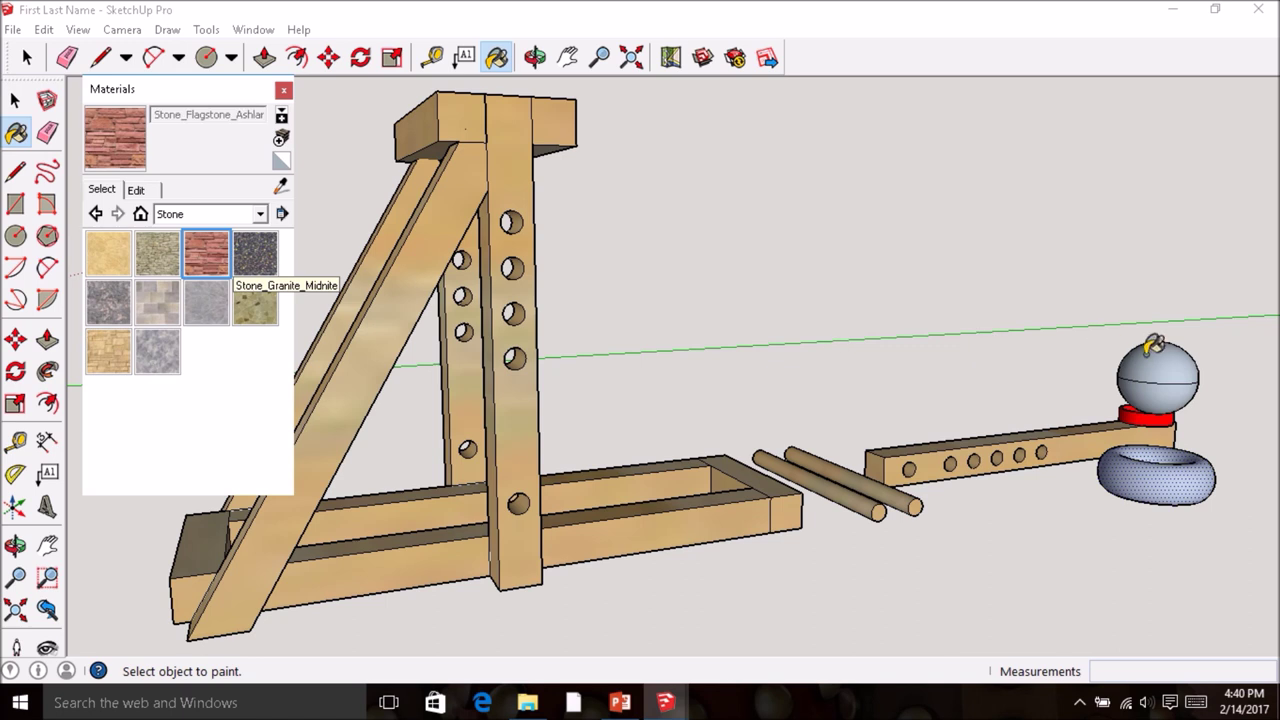
pyautogui.click(1155, 347)
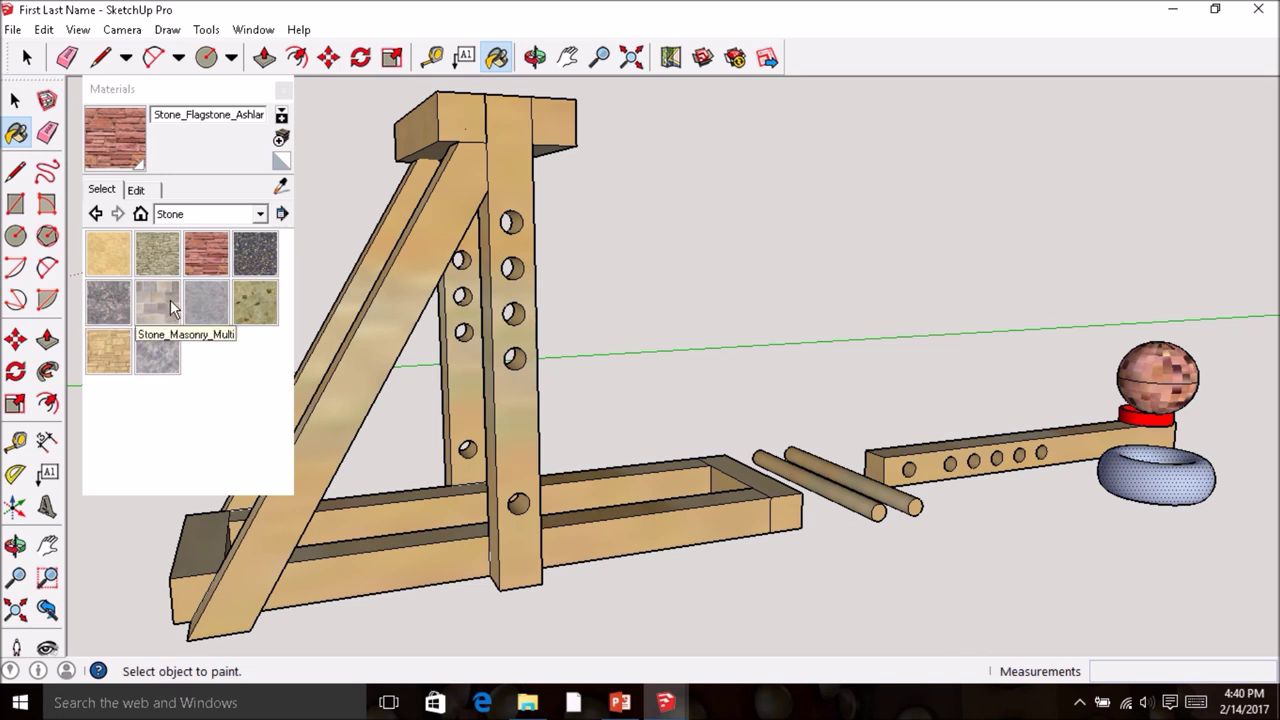
# - Paint the torus with Stone_Masonry_Multi and close the materials panel
pyautogui.click(157, 302)
pyautogui.click(1140, 470)
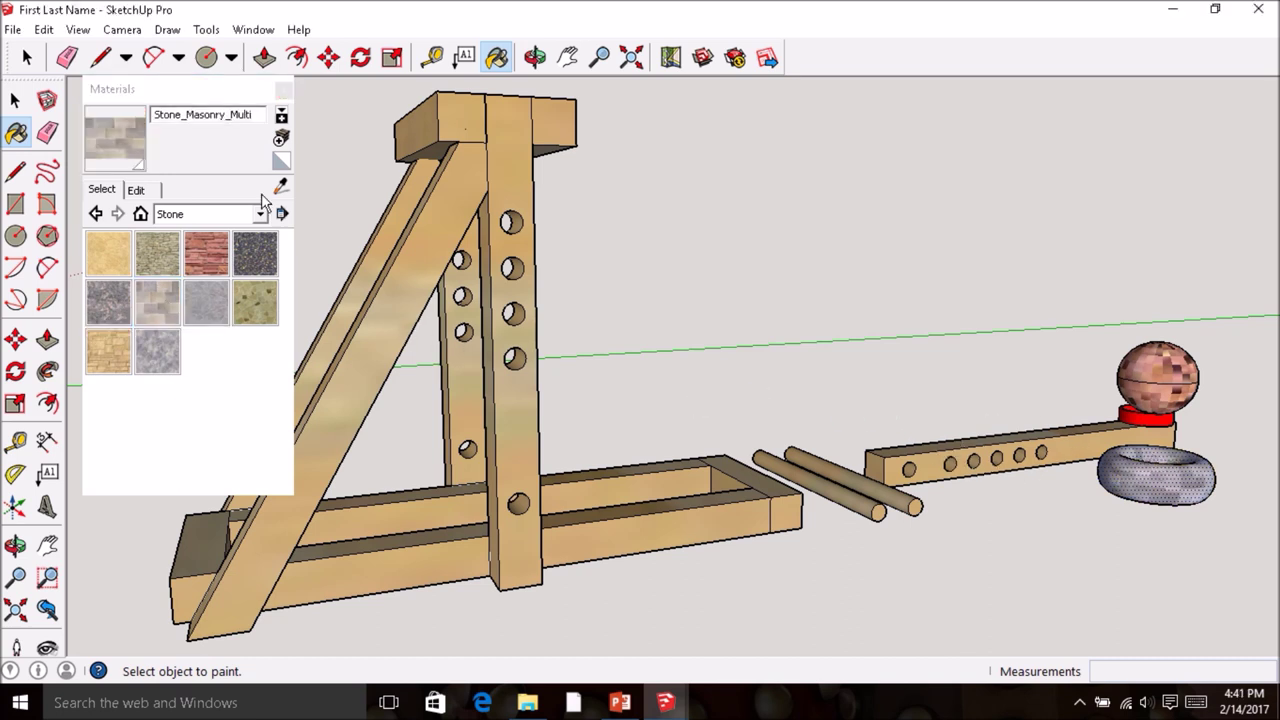
pyautogui.click(284, 88)
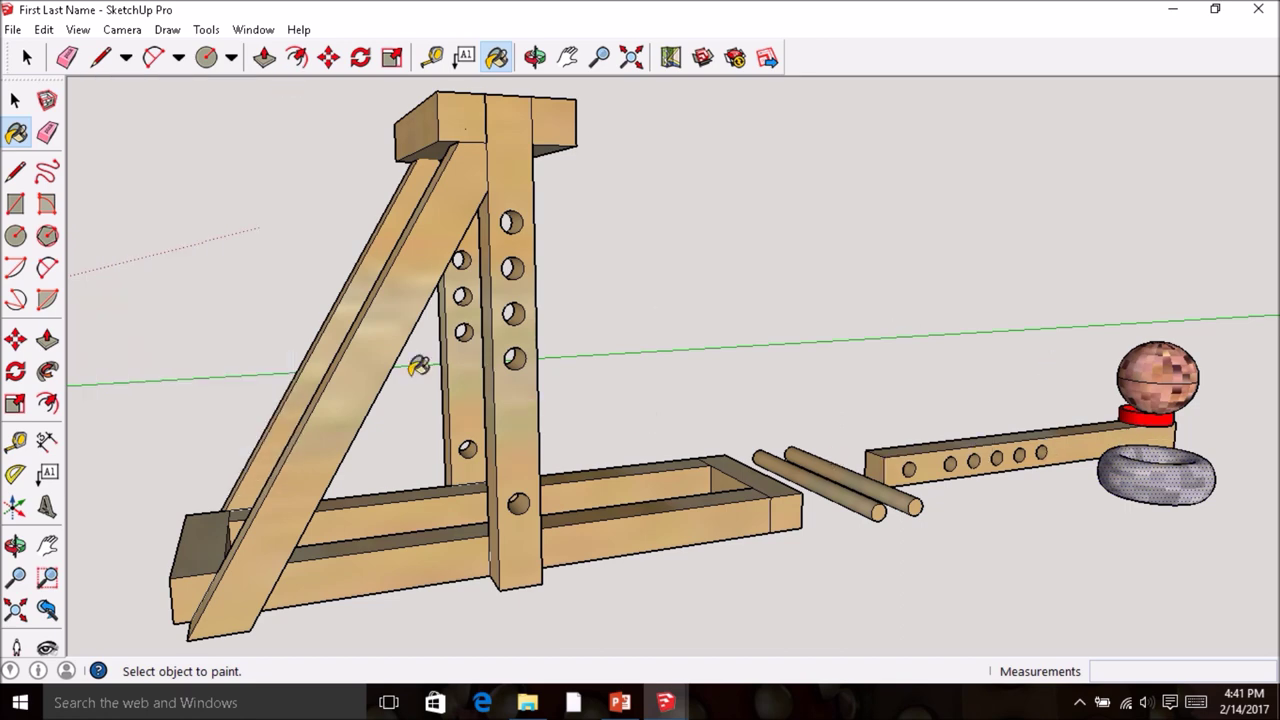
pyautogui.scroll(-1, 311, 407)
pyautogui.scroll(-1, 296, 408)
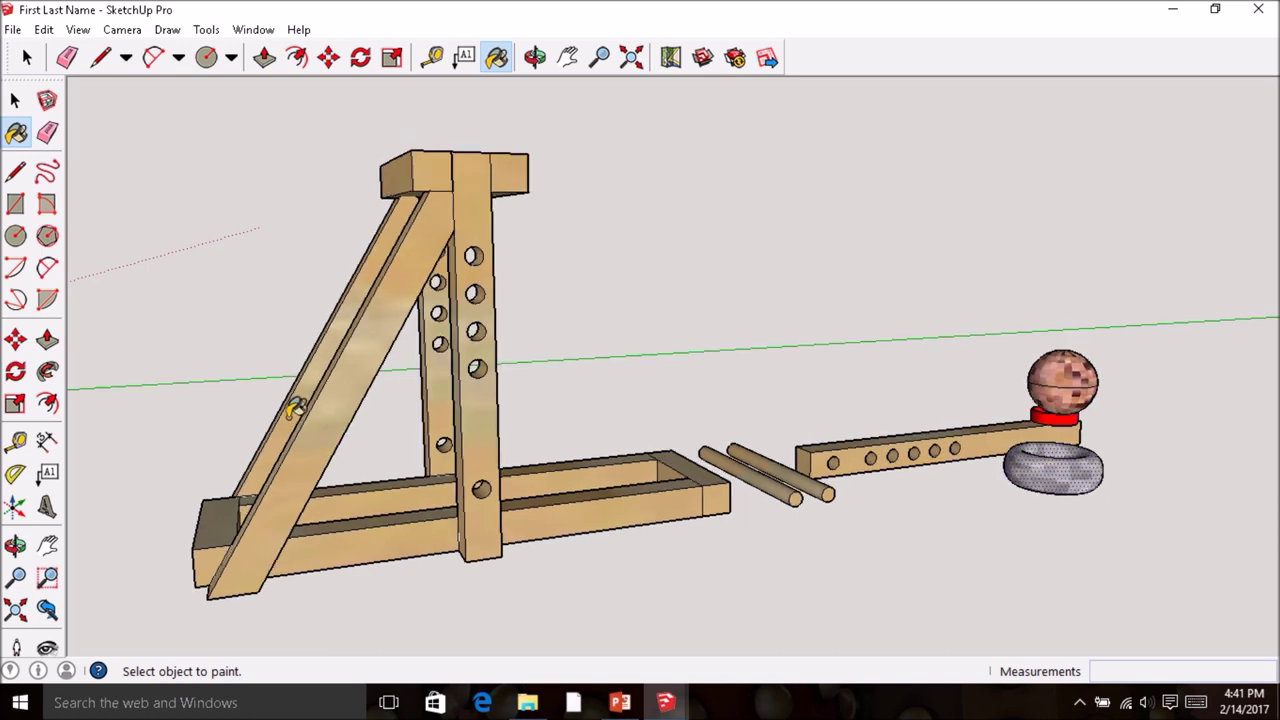
pyautogui.scroll(-1, 296, 408)
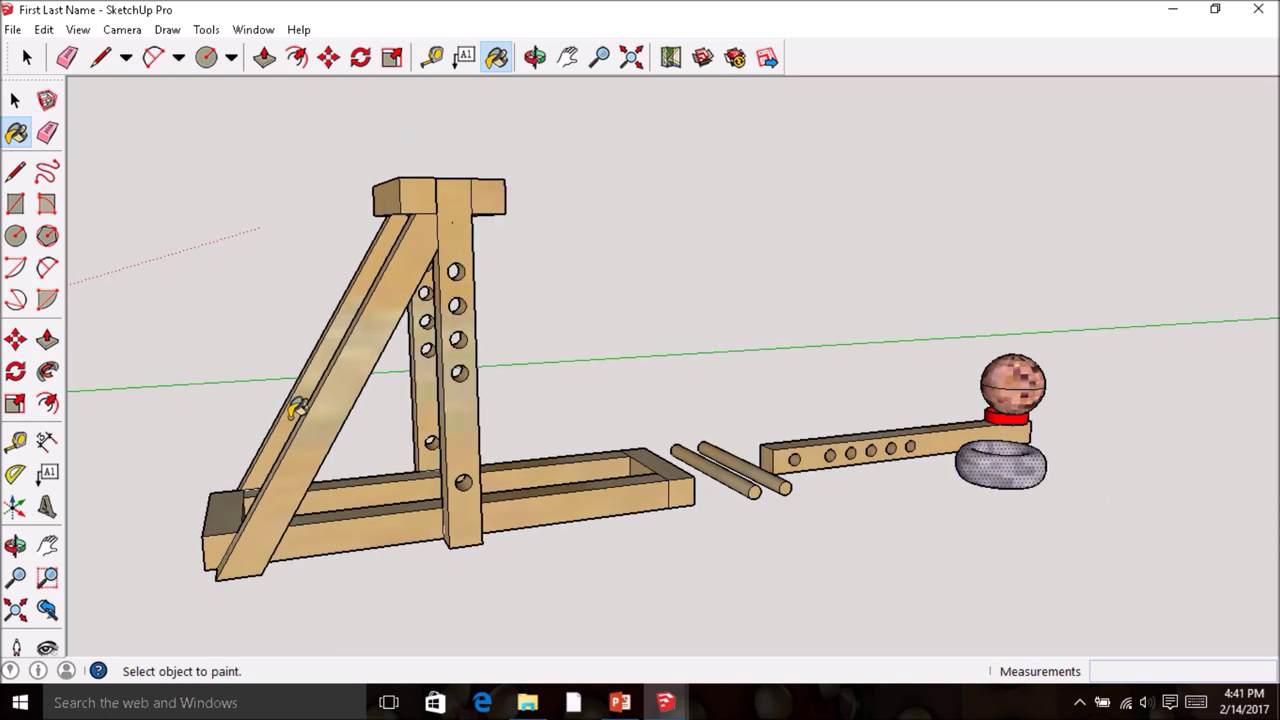
pyautogui.click(47, 442)
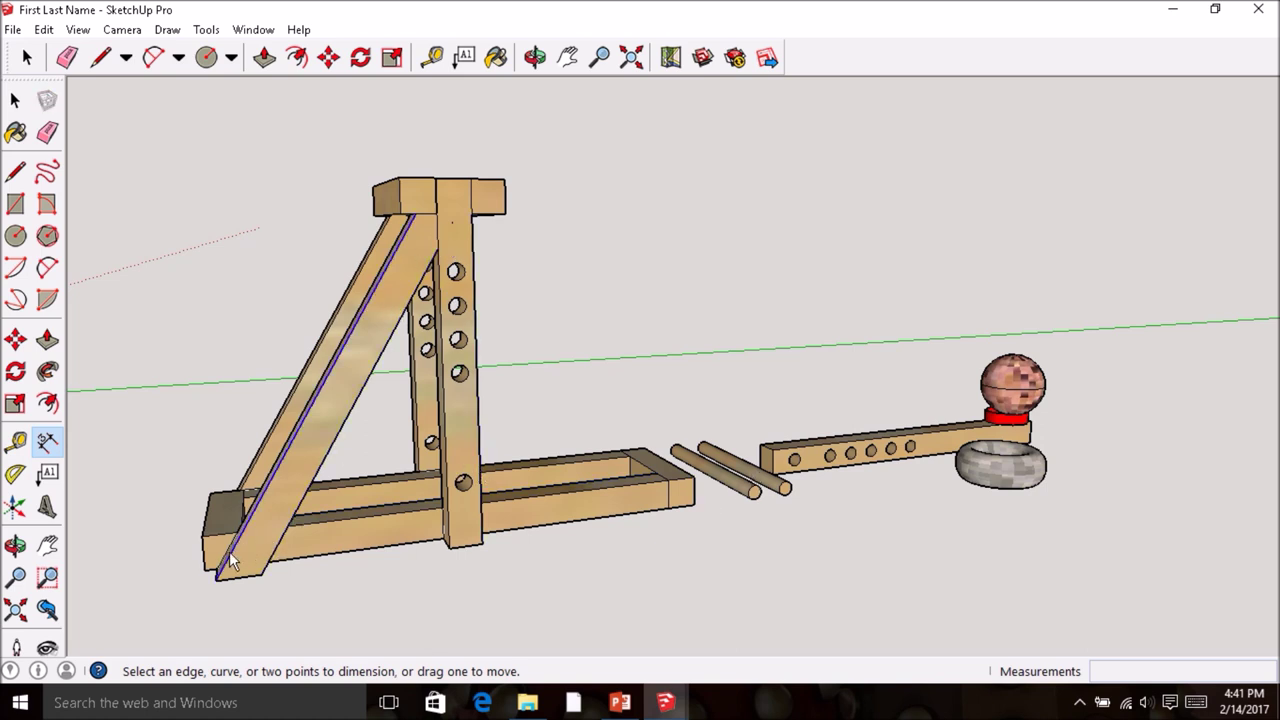
# - Dimension the base with 11 1/2" and 10" measurements
pyautogui.click(205, 570)
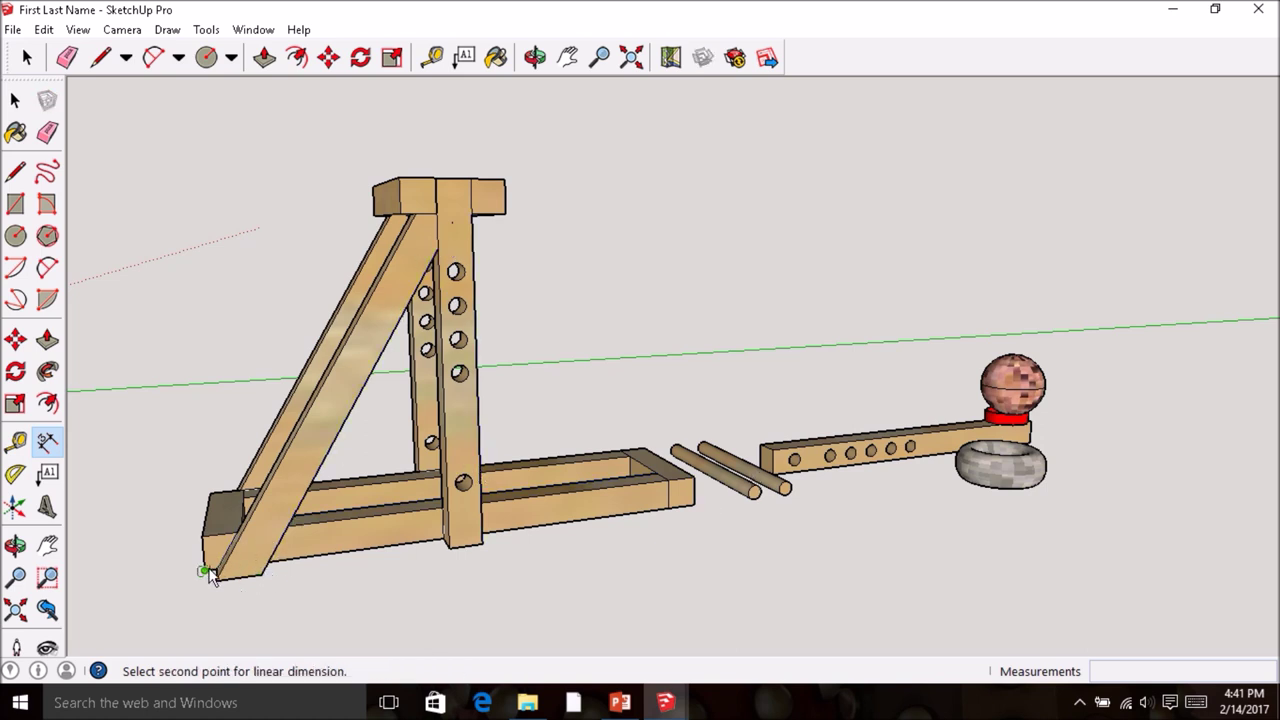
pyautogui.click(694, 506)
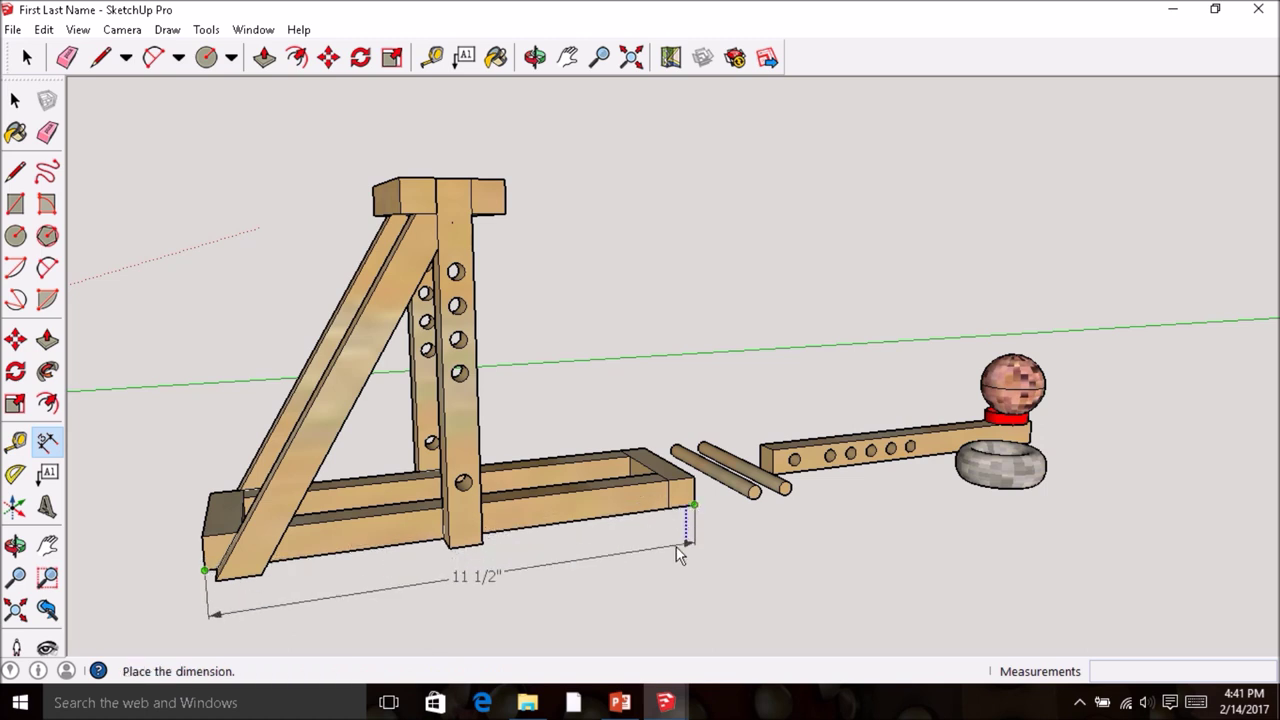
pyautogui.click(672, 566)
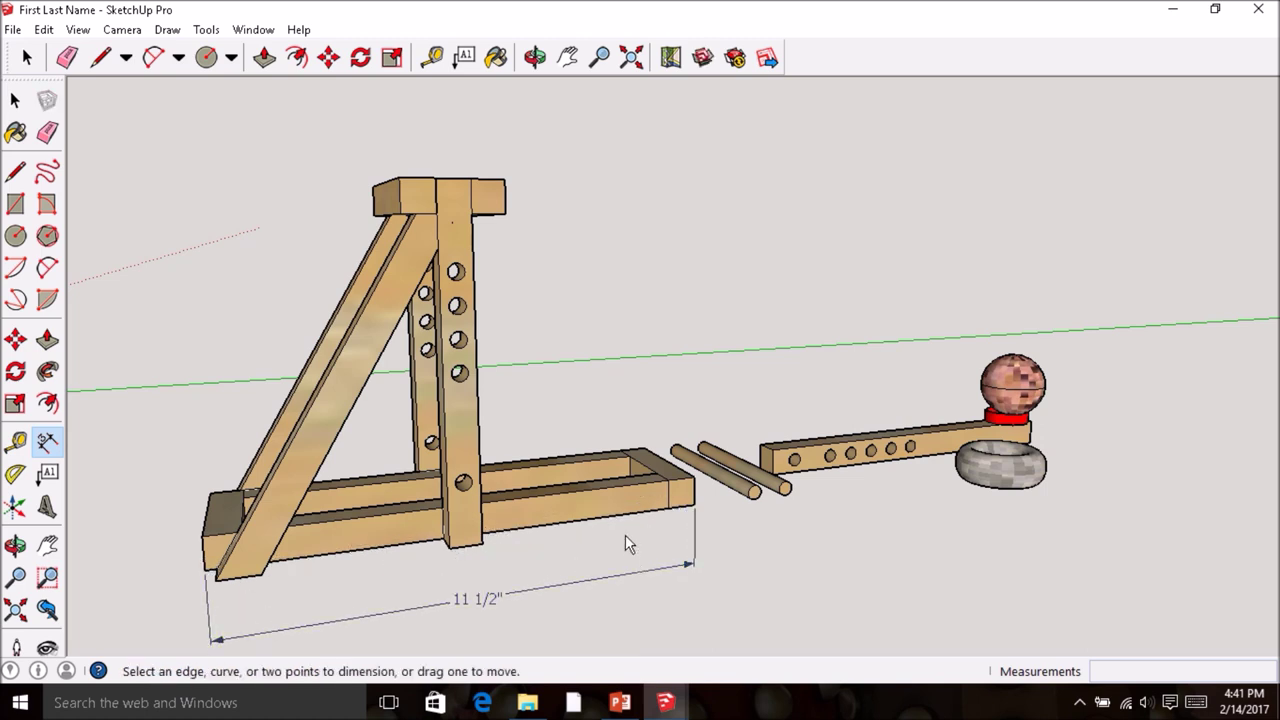
pyautogui.click(670, 509)
pyautogui.moveTo(300, 565); pyautogui.dragTo(429, 547, button='middle')
pyautogui.click(236, 401)
pyautogui.click(376, 543)
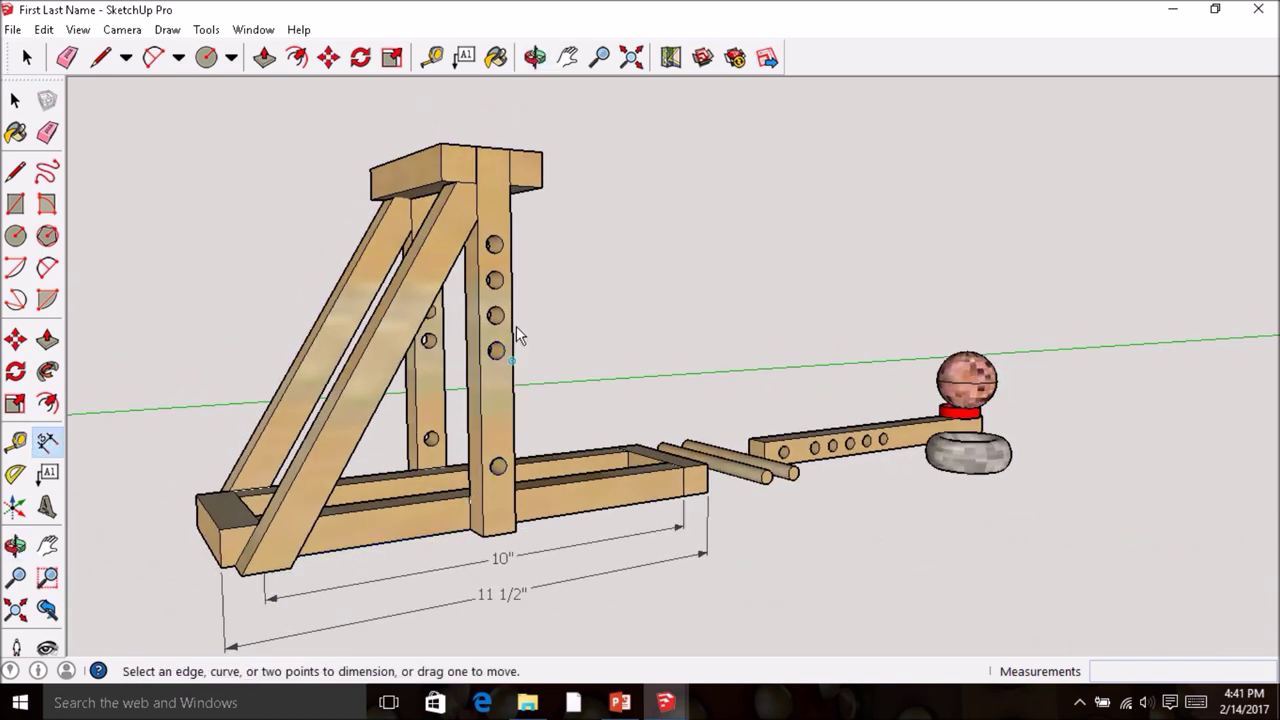
# - Add the 8 1/4" post height and 5" left dowel dimensions
pyautogui.click(510, 149)
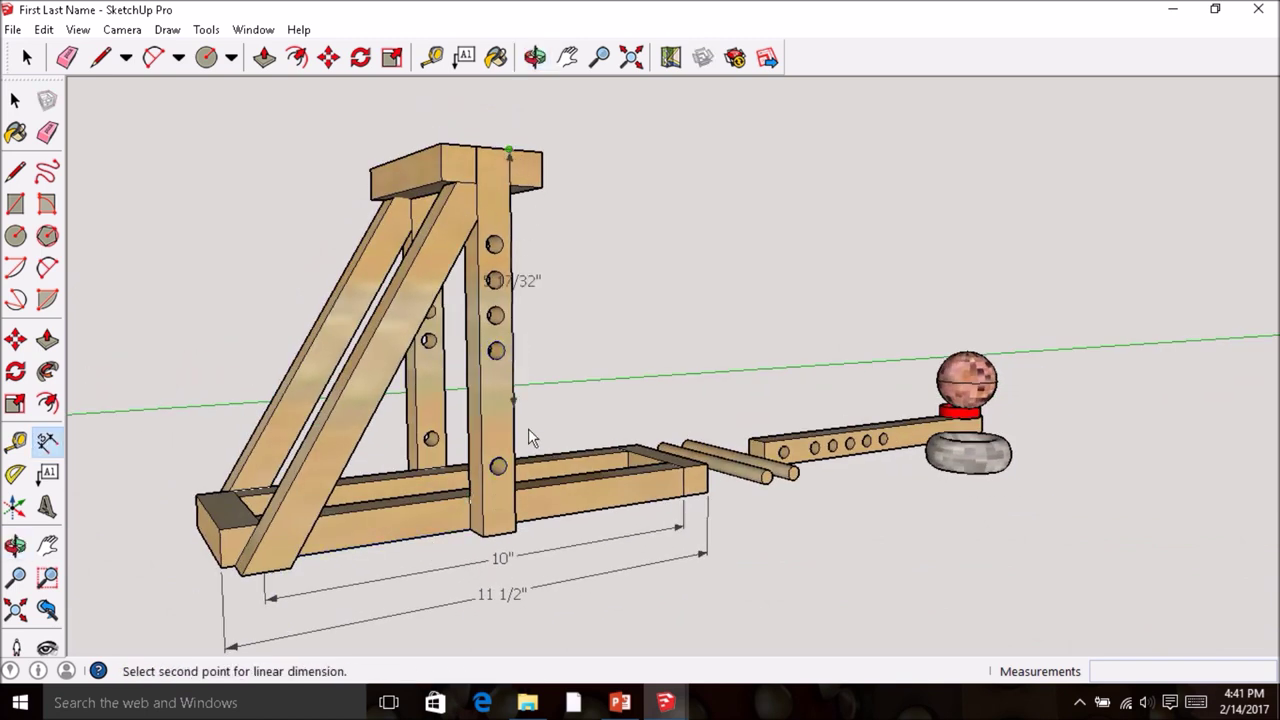
pyautogui.click(513, 531)
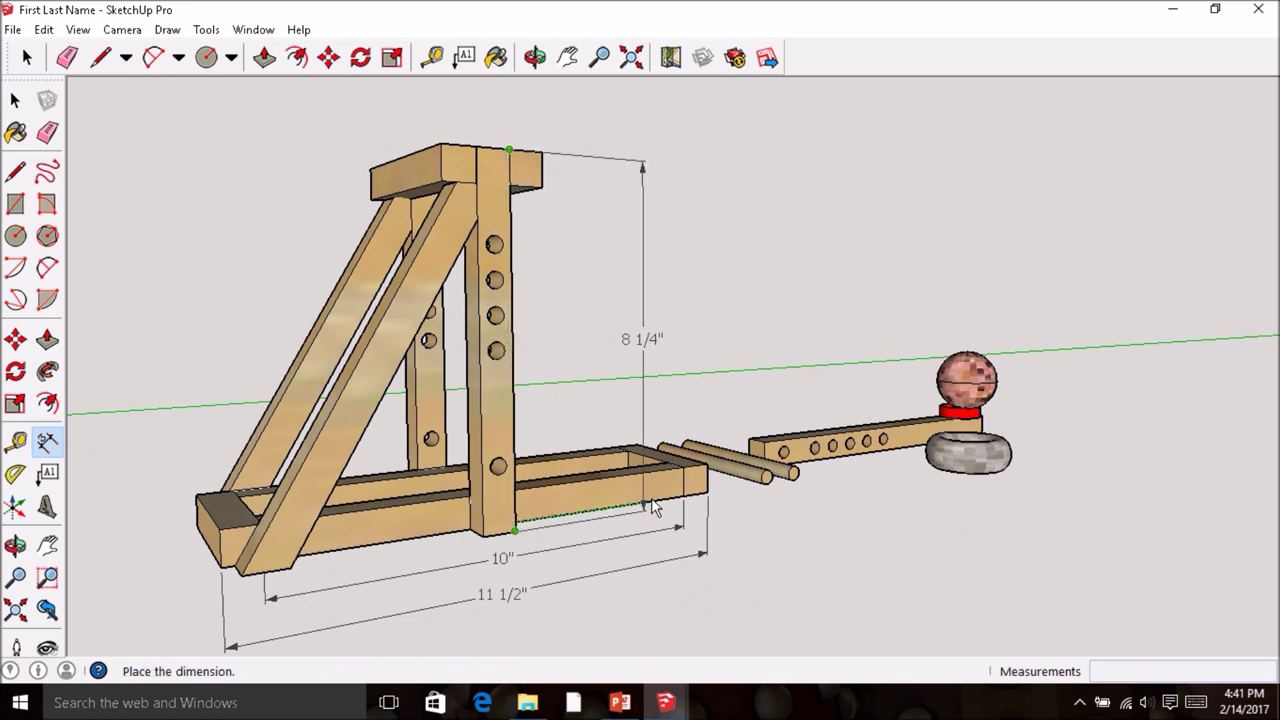
pyautogui.click(712, 484)
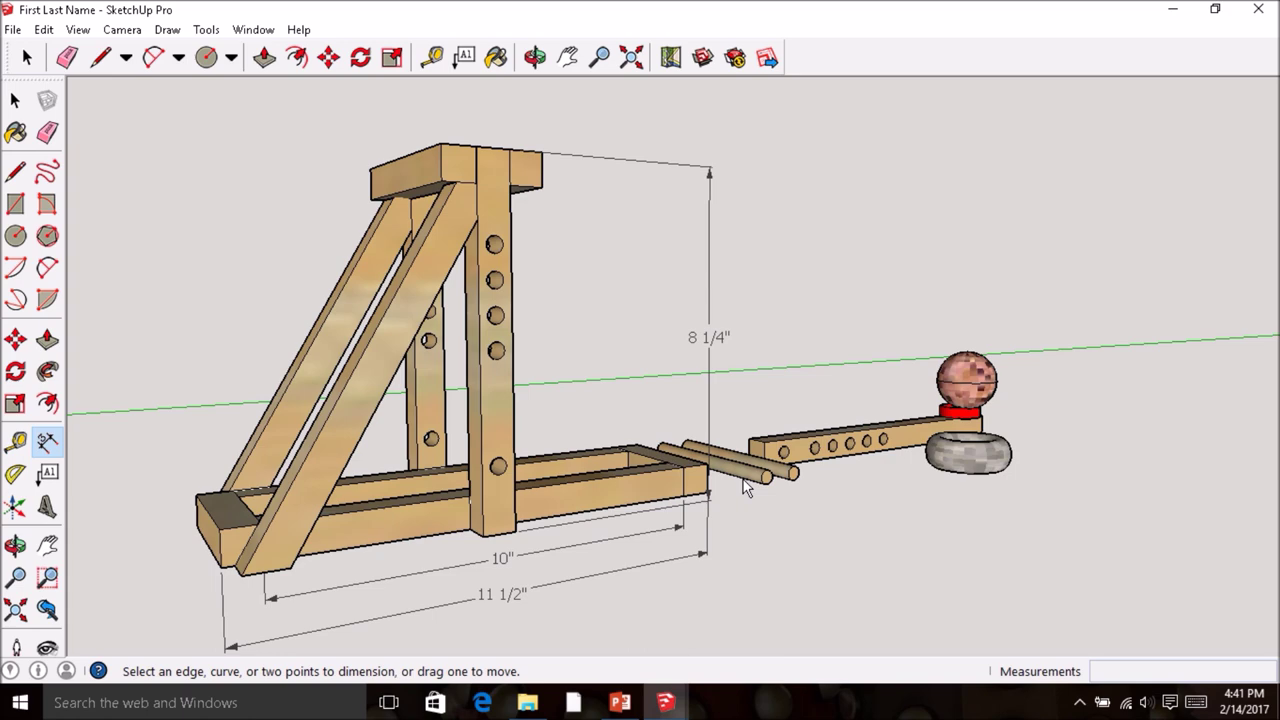
pyautogui.scroll(6, 748, 485)
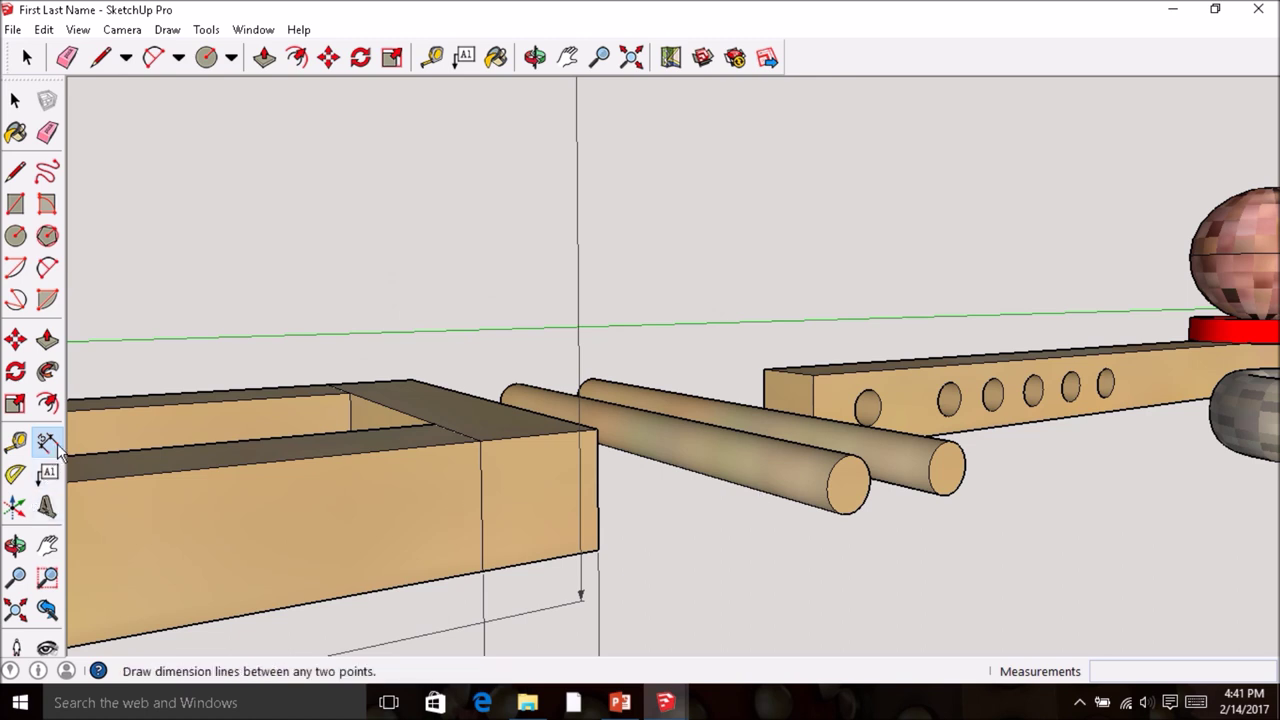
pyautogui.moveTo(749, 477); pyautogui.dragTo(626, 523, button='middle')
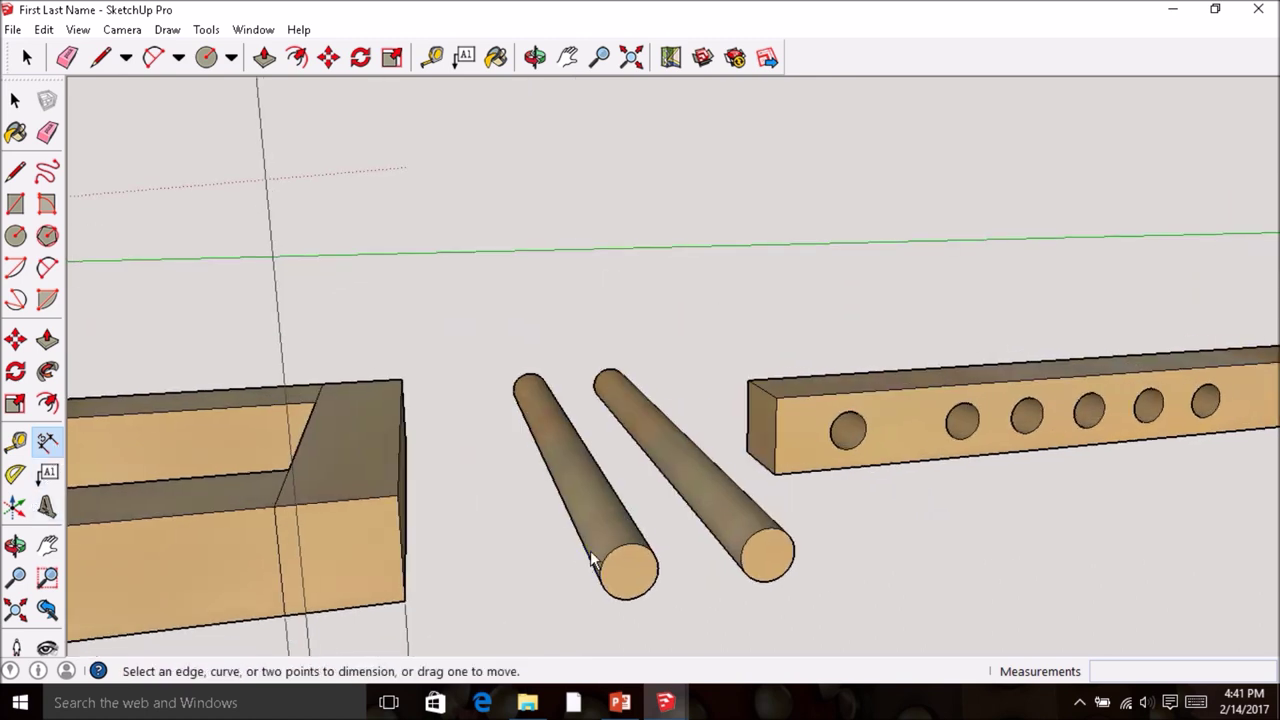
pyautogui.click(591, 560)
pyautogui.moveTo(586, 349); pyautogui.dragTo(722, 268, button='middle')
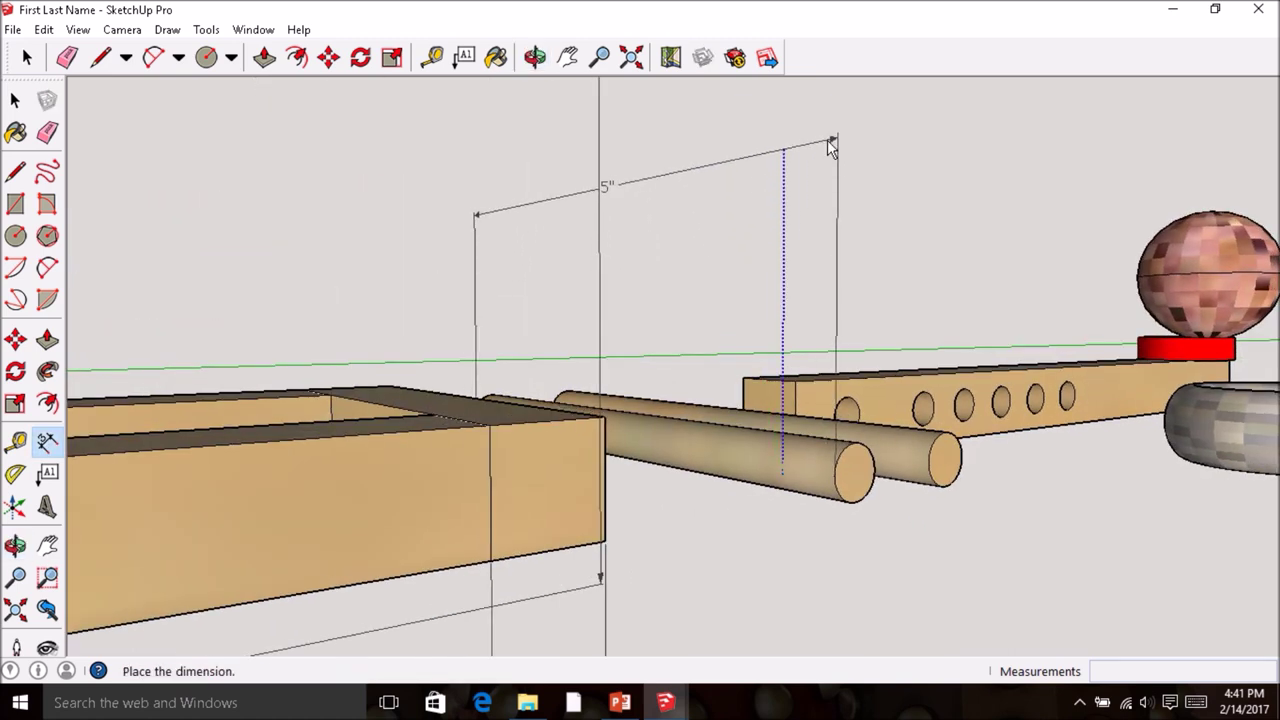
pyautogui.click(830, 147)
# - Add a 5" dimension above the top beam
pyautogui.click(631, 57)
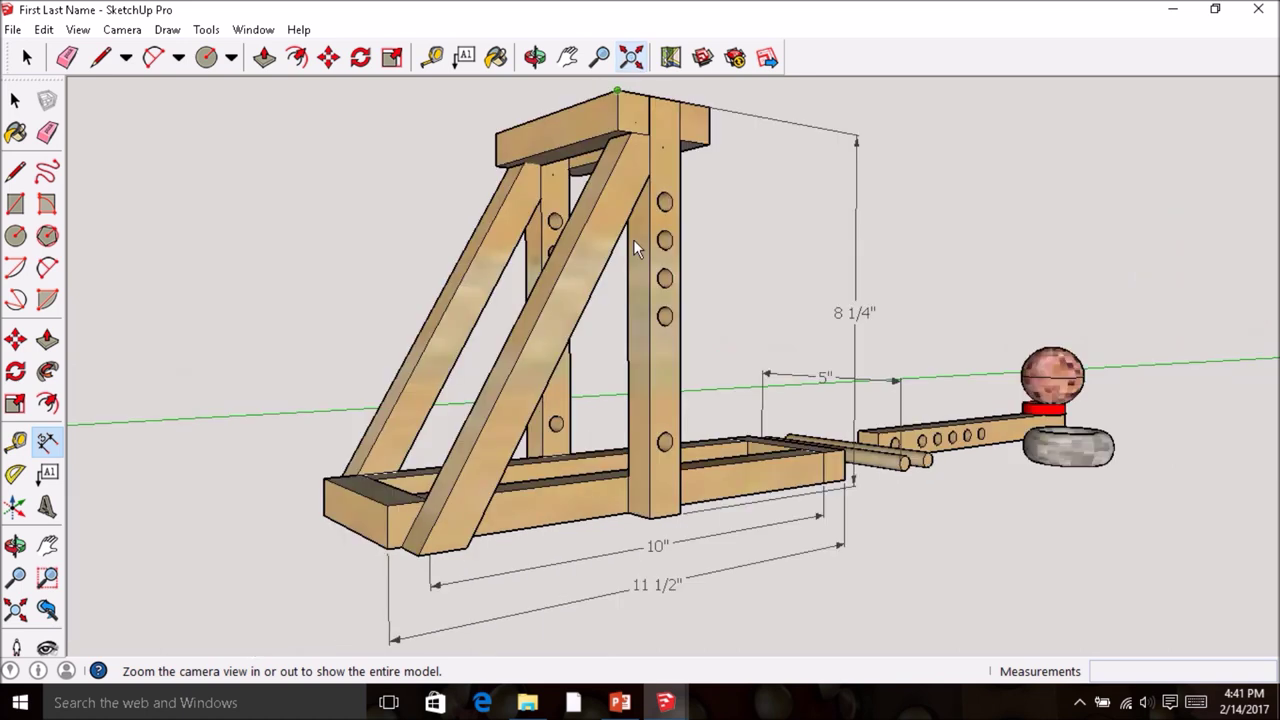
pyautogui.moveTo(786, 353); pyautogui.dragTo(738, 368, button='middle')
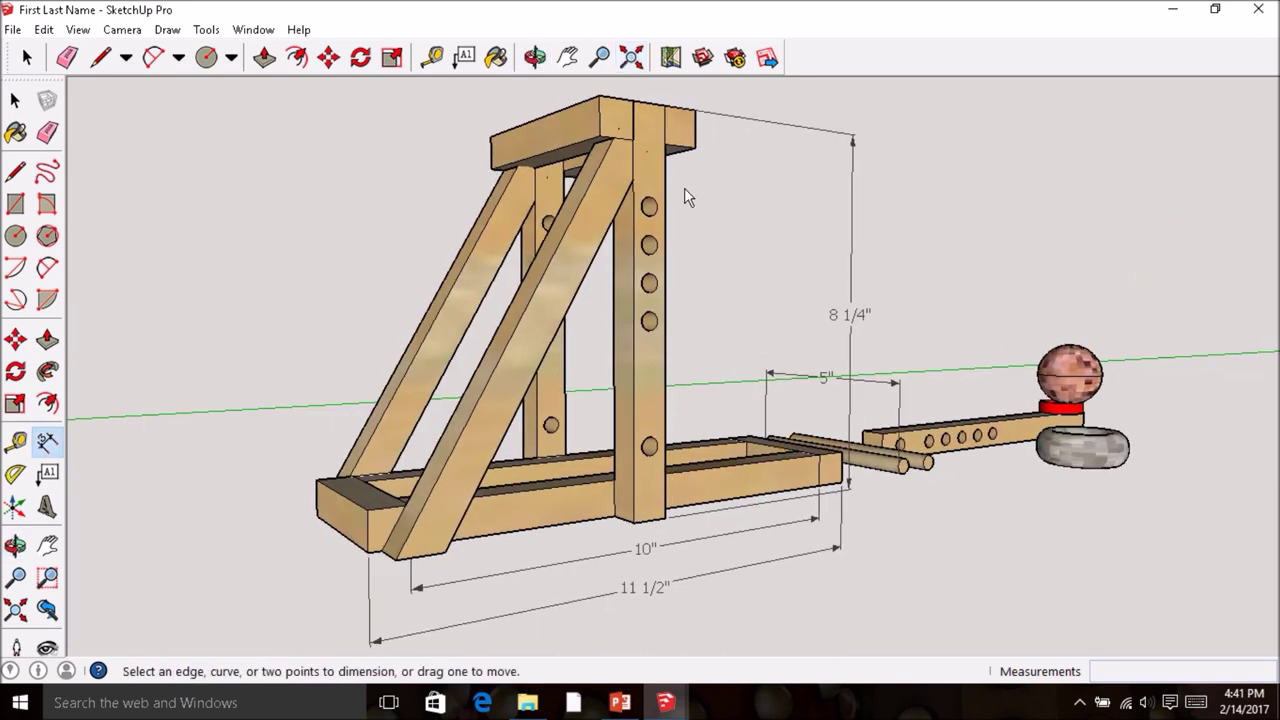
pyautogui.scroll(-2, 596, 107)
pyautogui.click(597, 103)
pyautogui.click(510, 132)
pyautogui.click(577, 130)
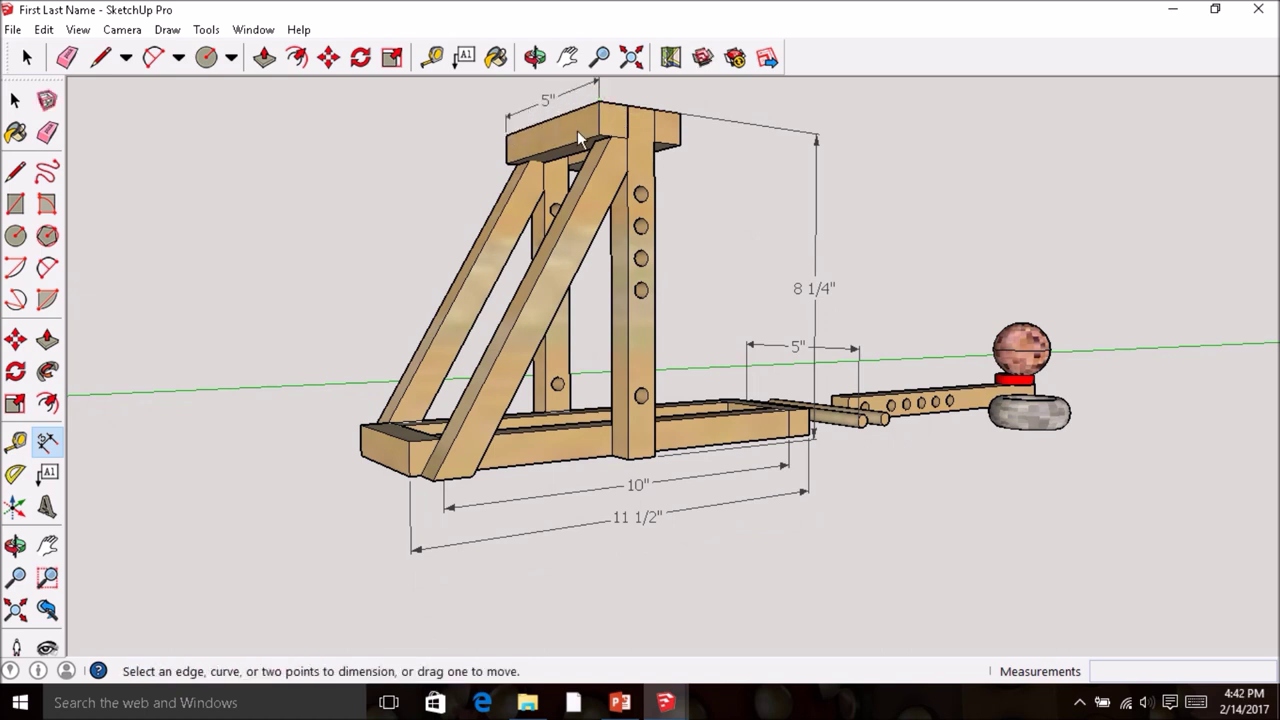
pyautogui.click(631, 57)
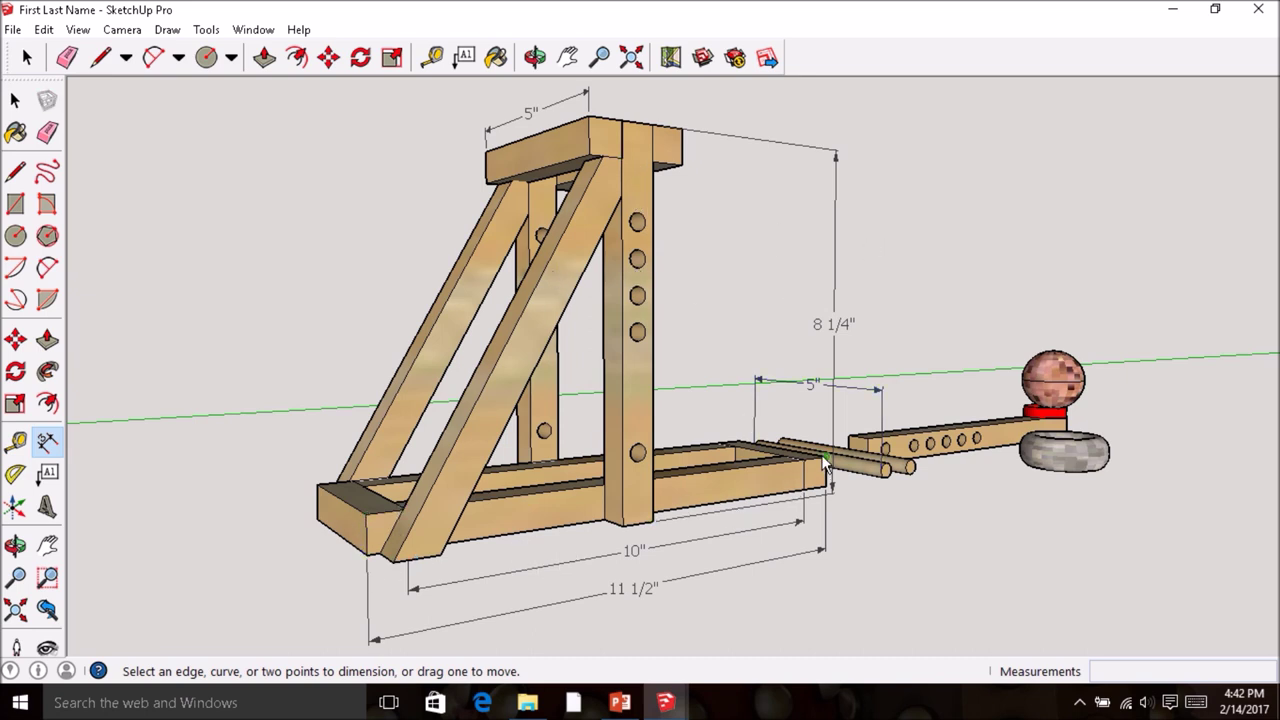
# - Add the 3 1/2" base height and 10" arm length dimensions
pyautogui.click(365, 514)
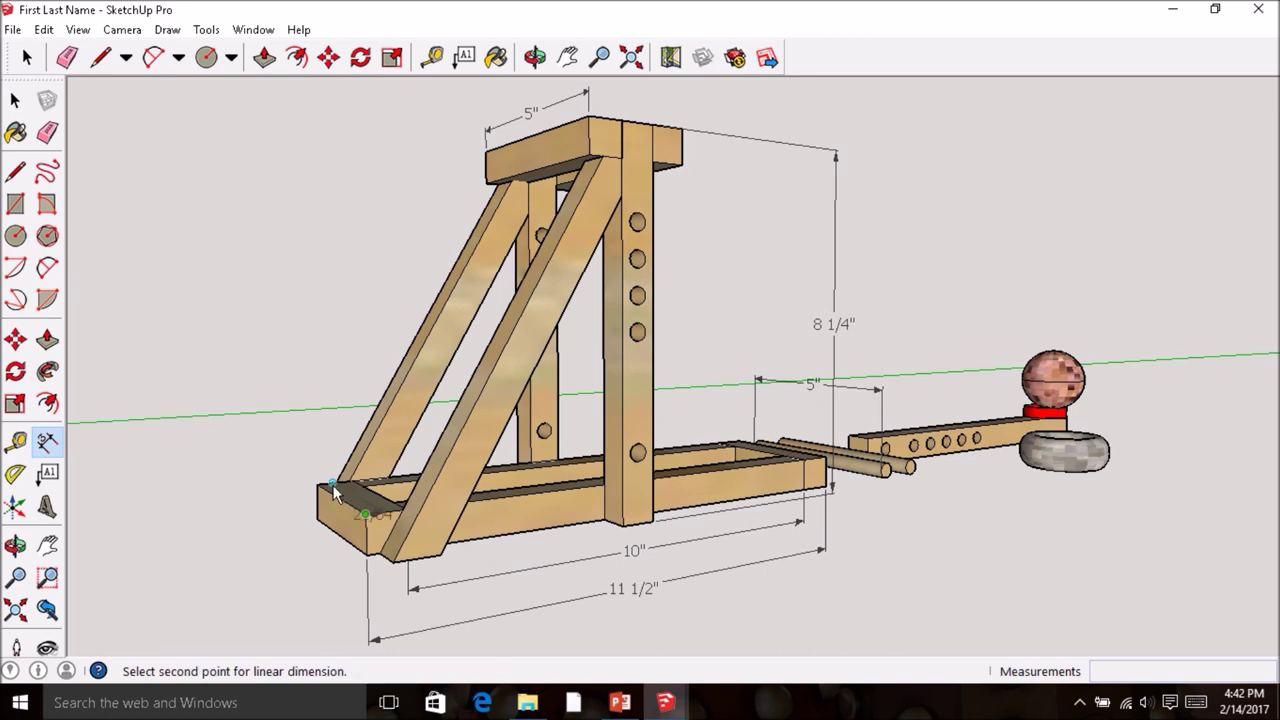
pyautogui.click(317, 484)
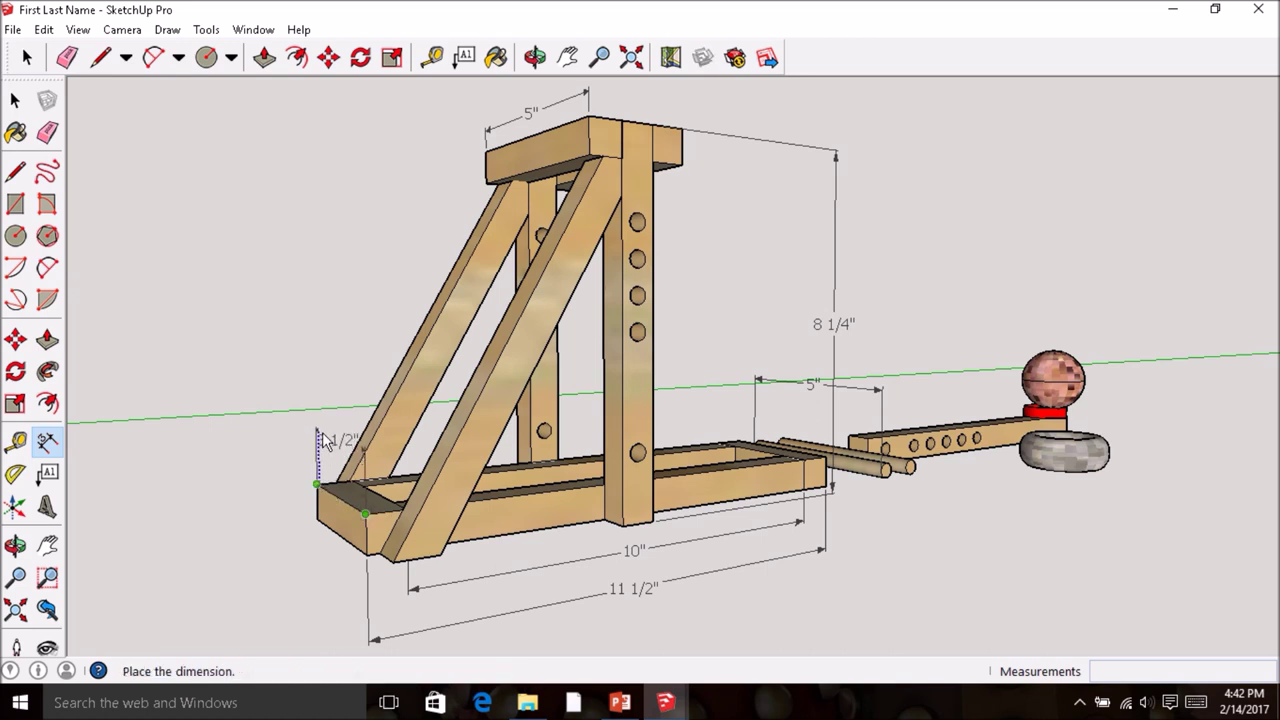
pyautogui.click(321, 434)
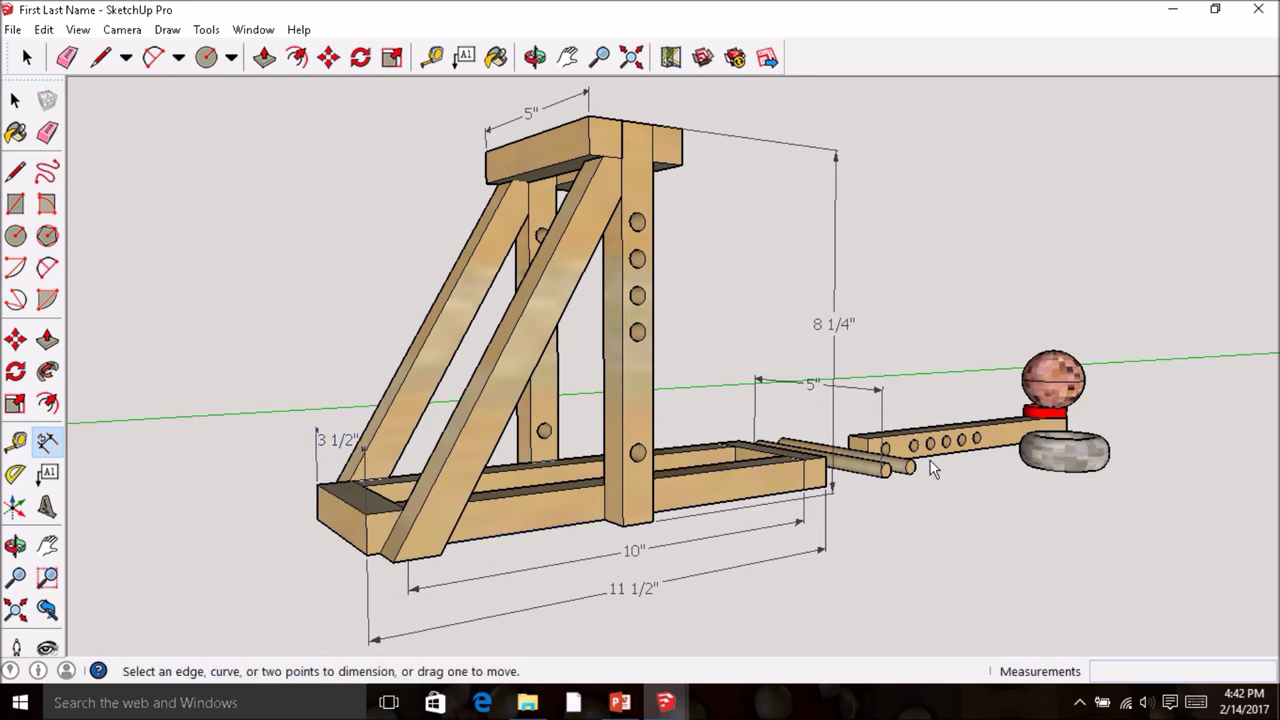
pyautogui.click(867, 438)
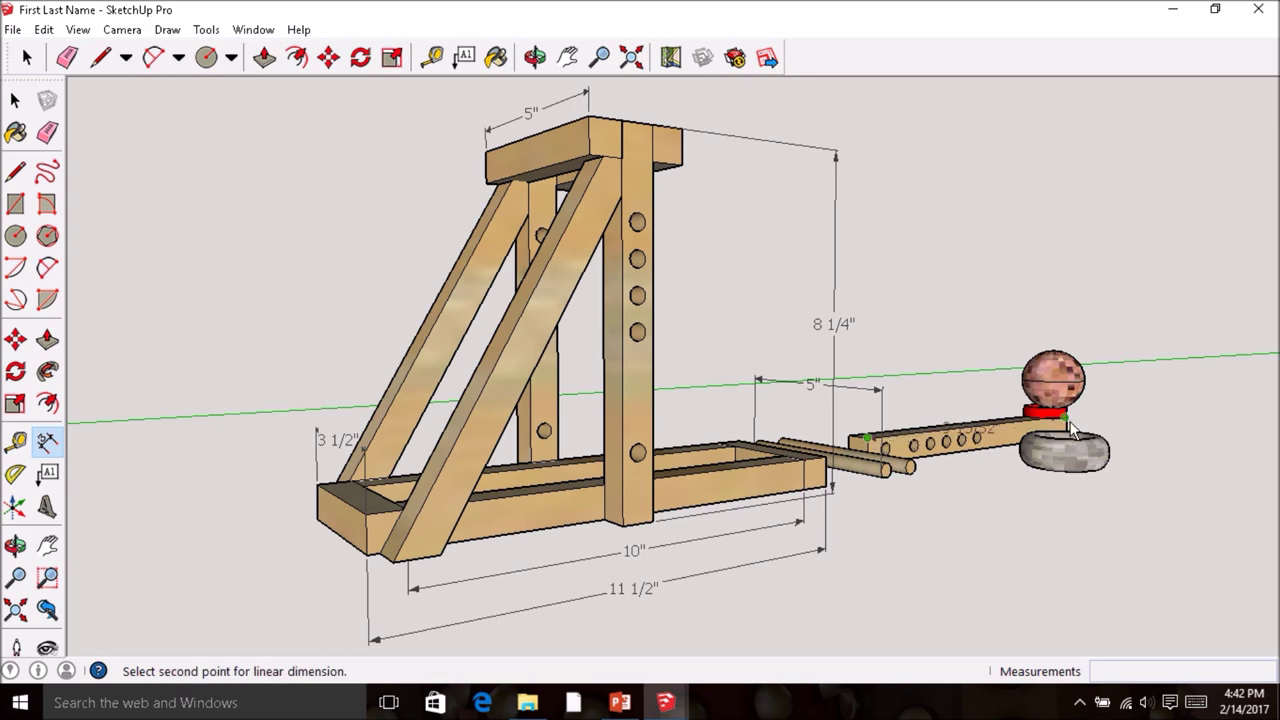
pyautogui.moveTo(1075, 440); pyautogui.dragTo(1013, 468, button='middle')
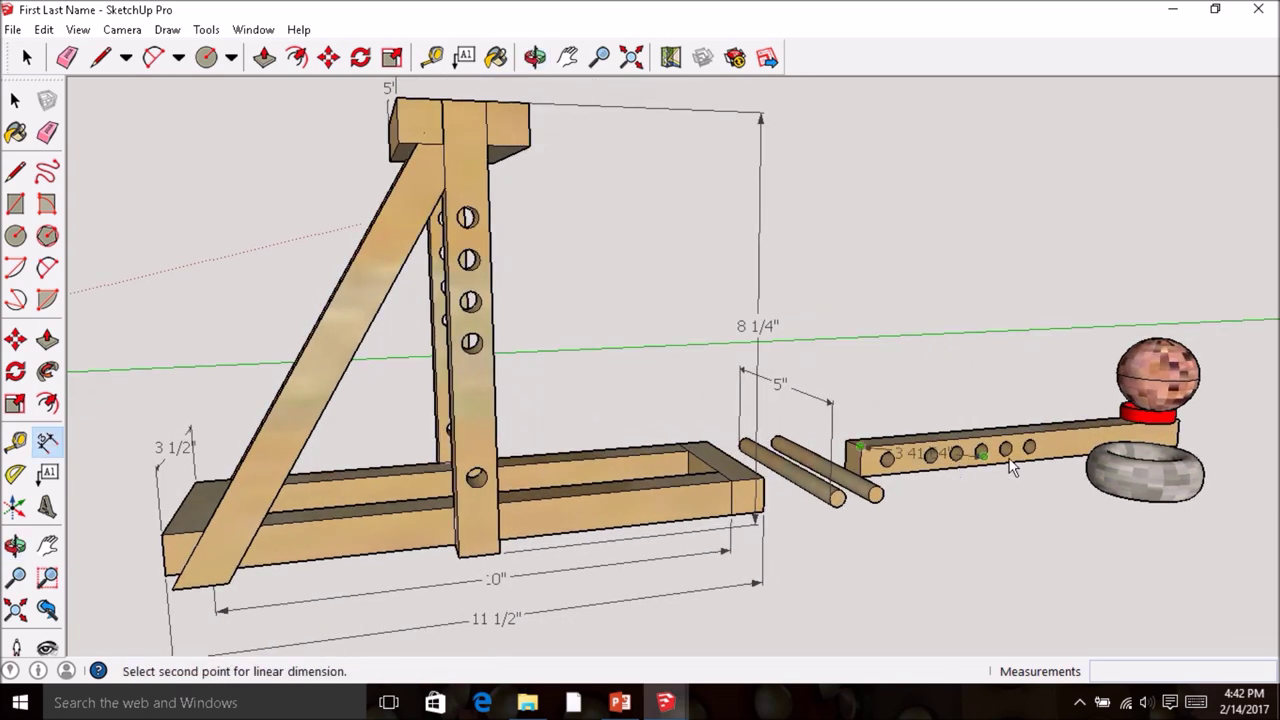
pyautogui.click(1179, 428)
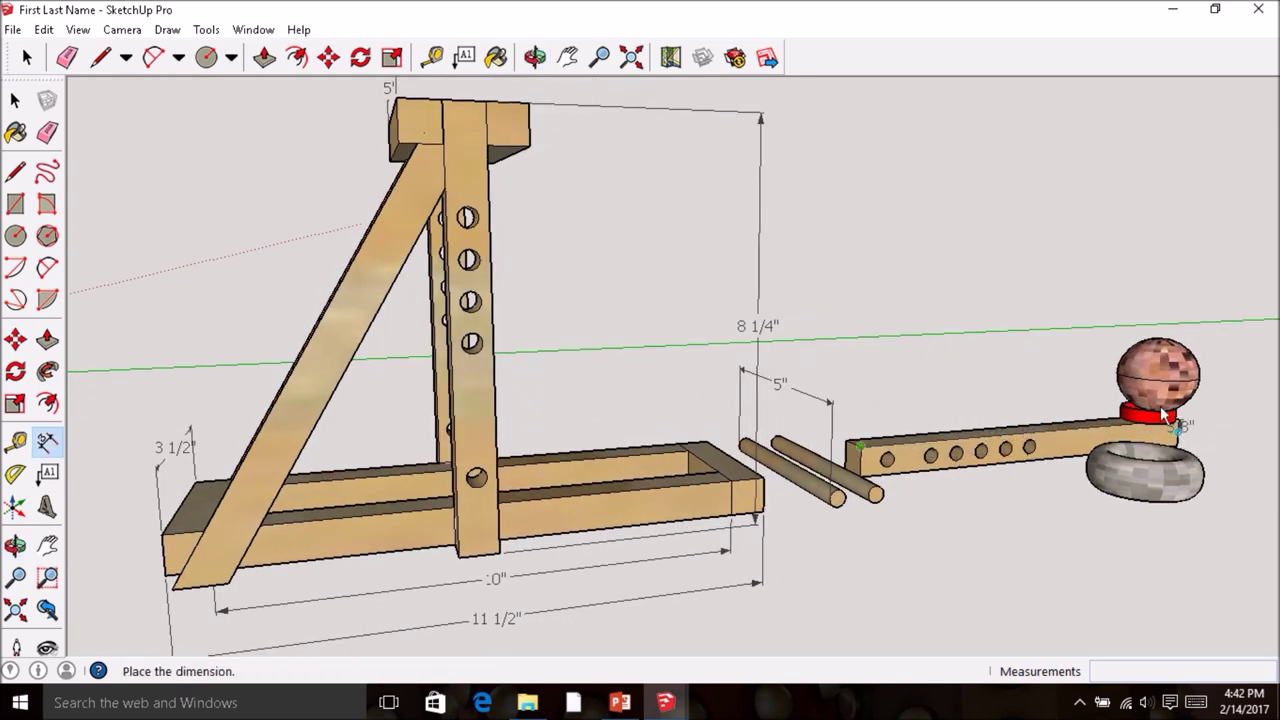
pyautogui.click(1145, 318)
# - Dimension the 2" offset from the post's top to the top hole's centre
pyautogui.moveTo(968, 455); pyautogui.dragTo(652, 131, button='middle')
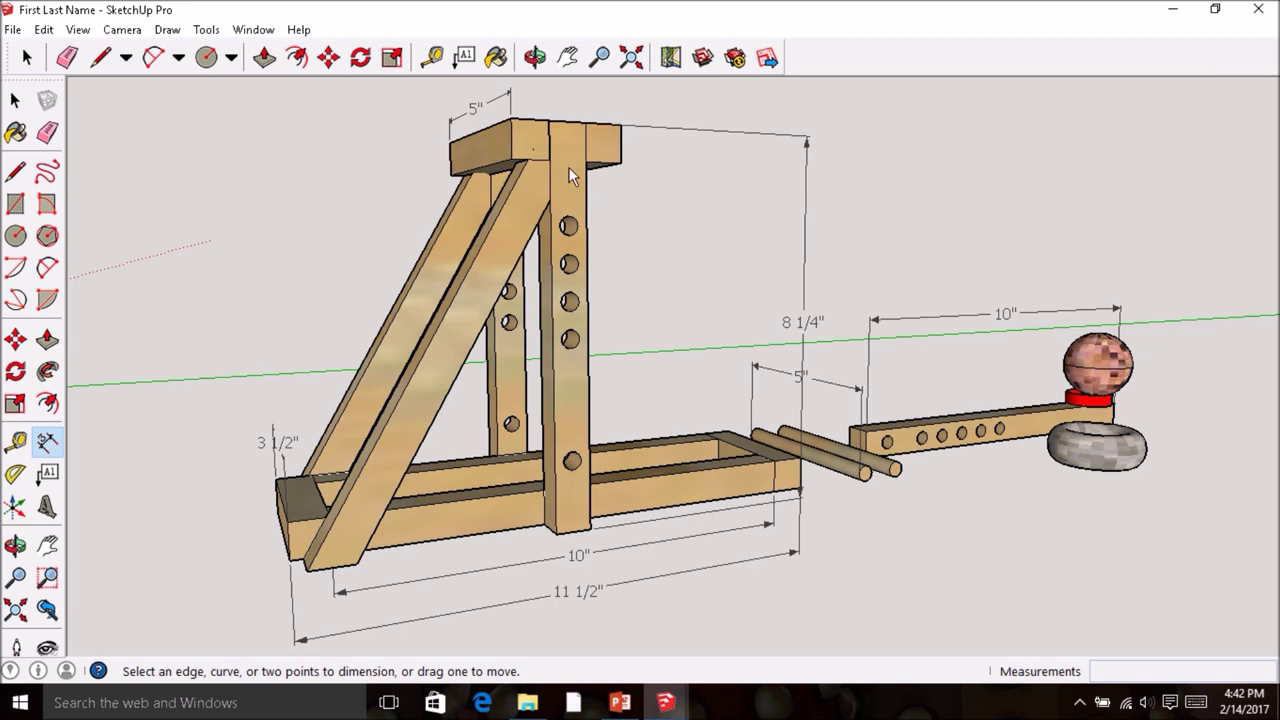
pyautogui.click(566, 123)
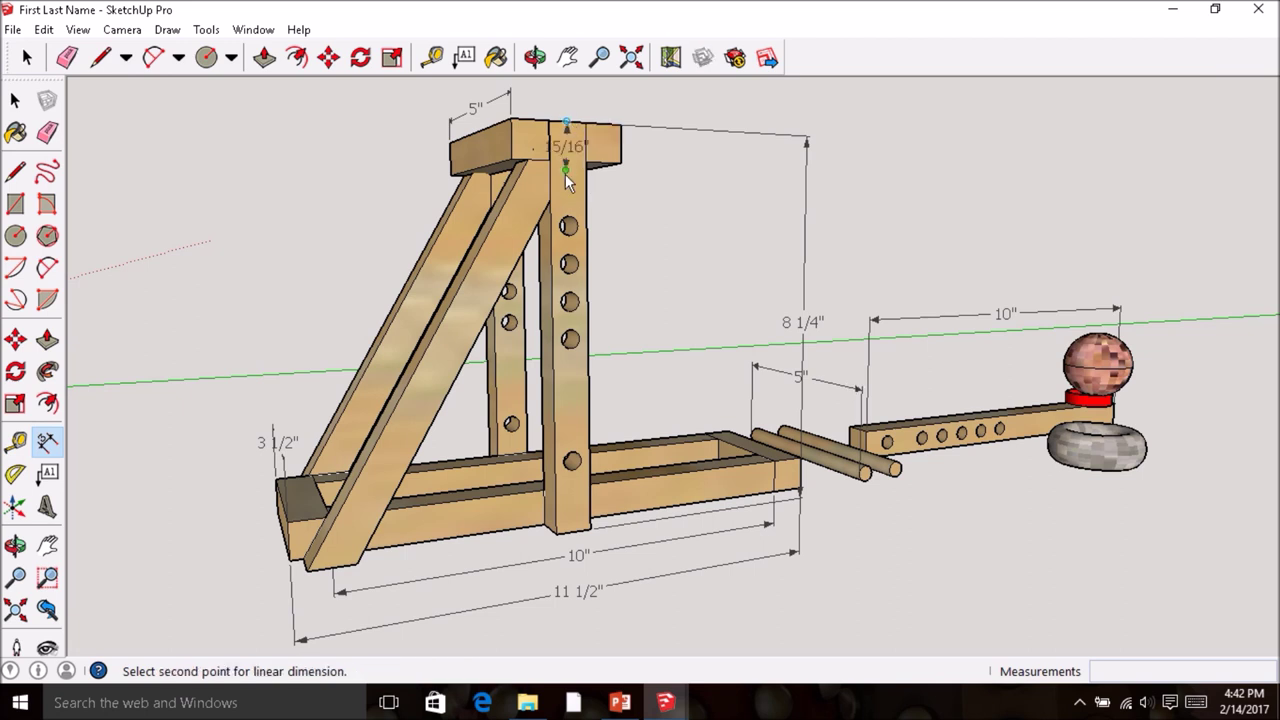
pyautogui.scroll(2, 570, 230)
pyautogui.click(568, 227)
pyautogui.click(575, 230)
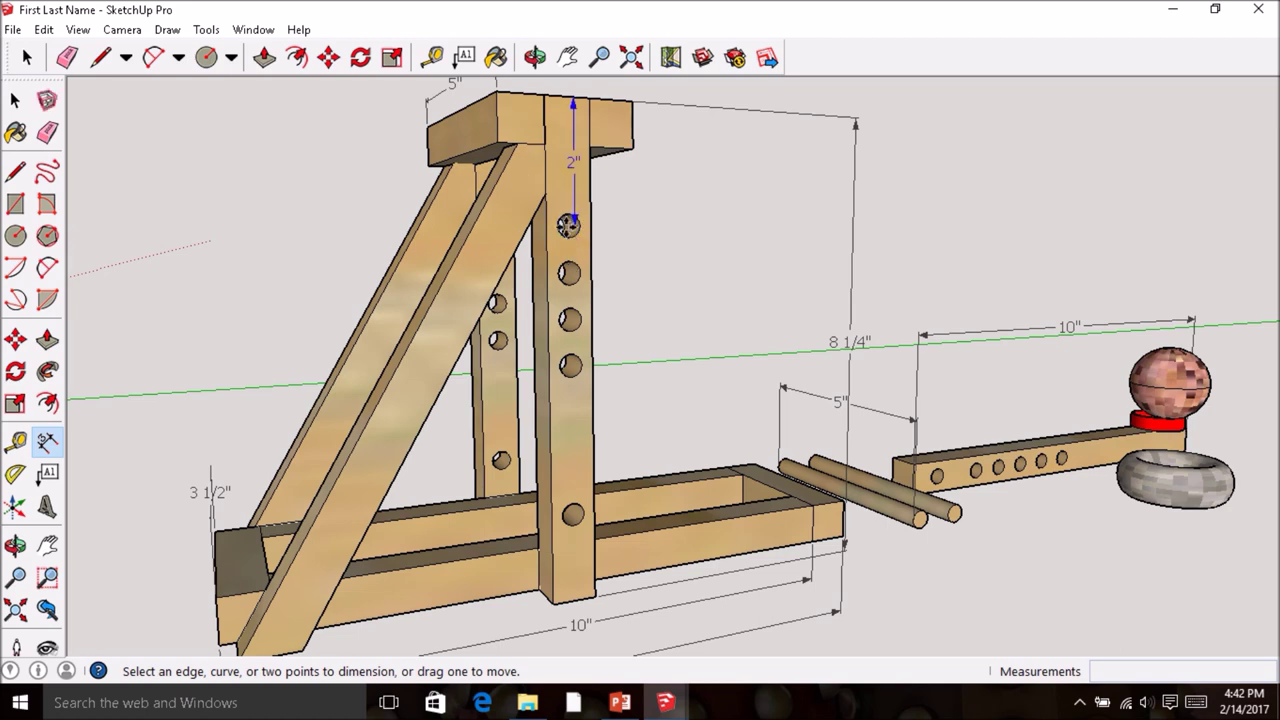
pyautogui.moveTo(567, 226); pyautogui.dragTo(511, 241, button='middle')
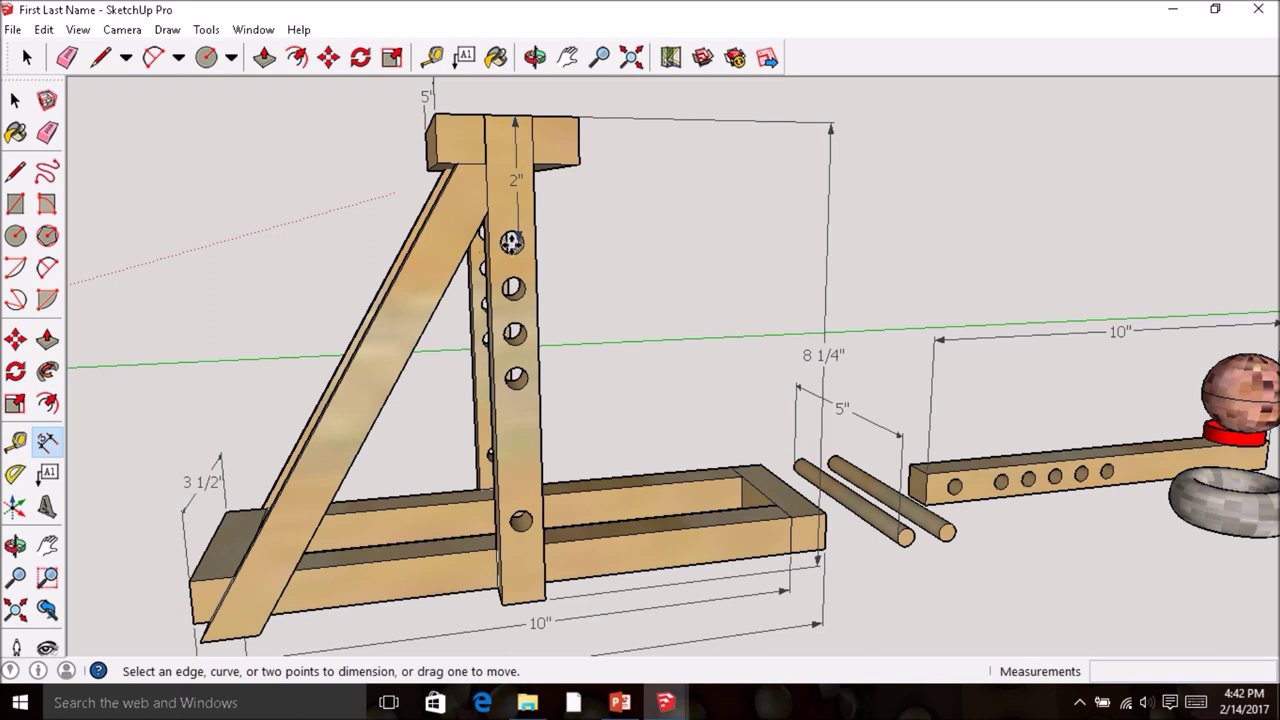
pyautogui.scroll(1, 511, 242)
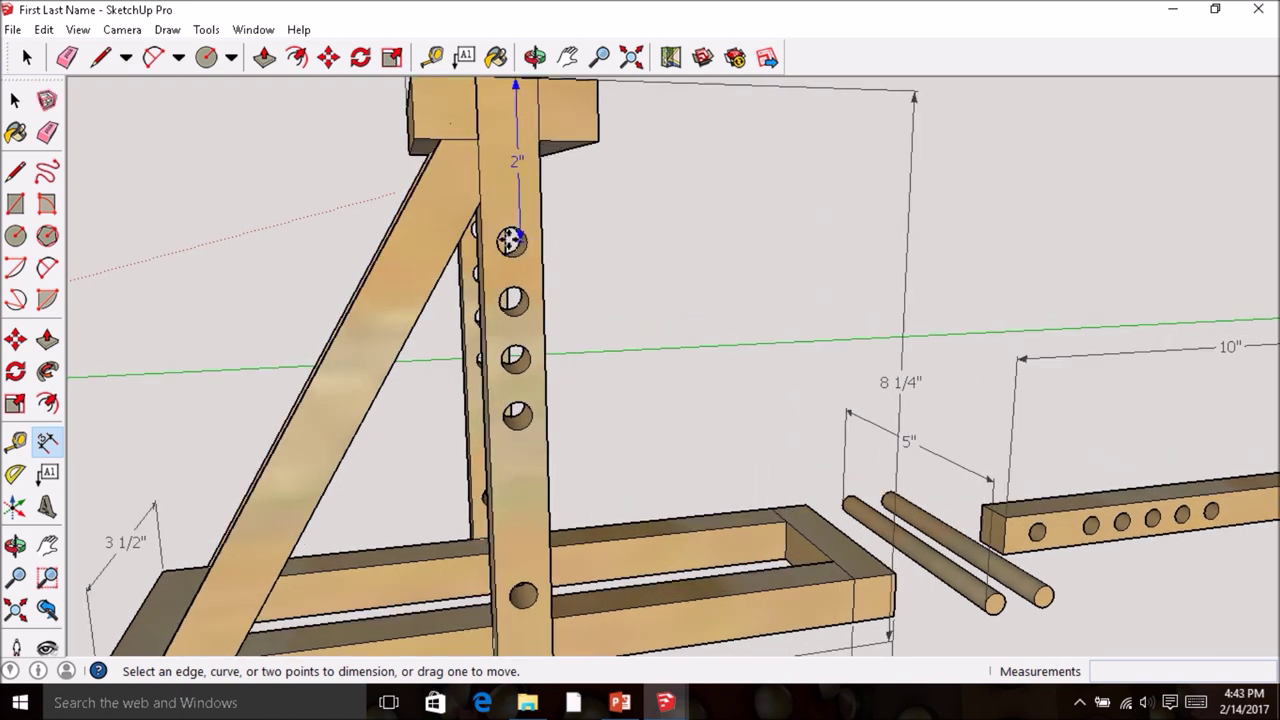
# - Reposition the 2" dimension and add the 3/4" spacing between the top two holes
pyautogui.click(511, 242)
pyautogui.click(512, 245)
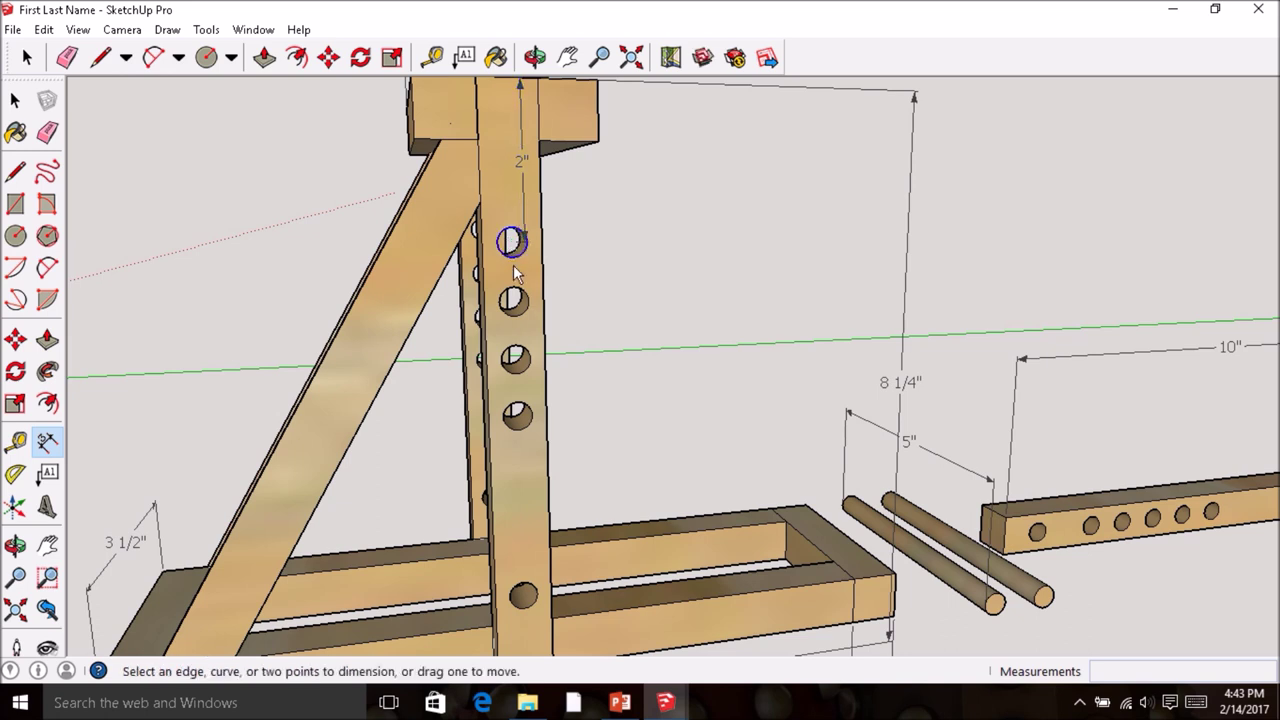
pyautogui.click(512, 248)
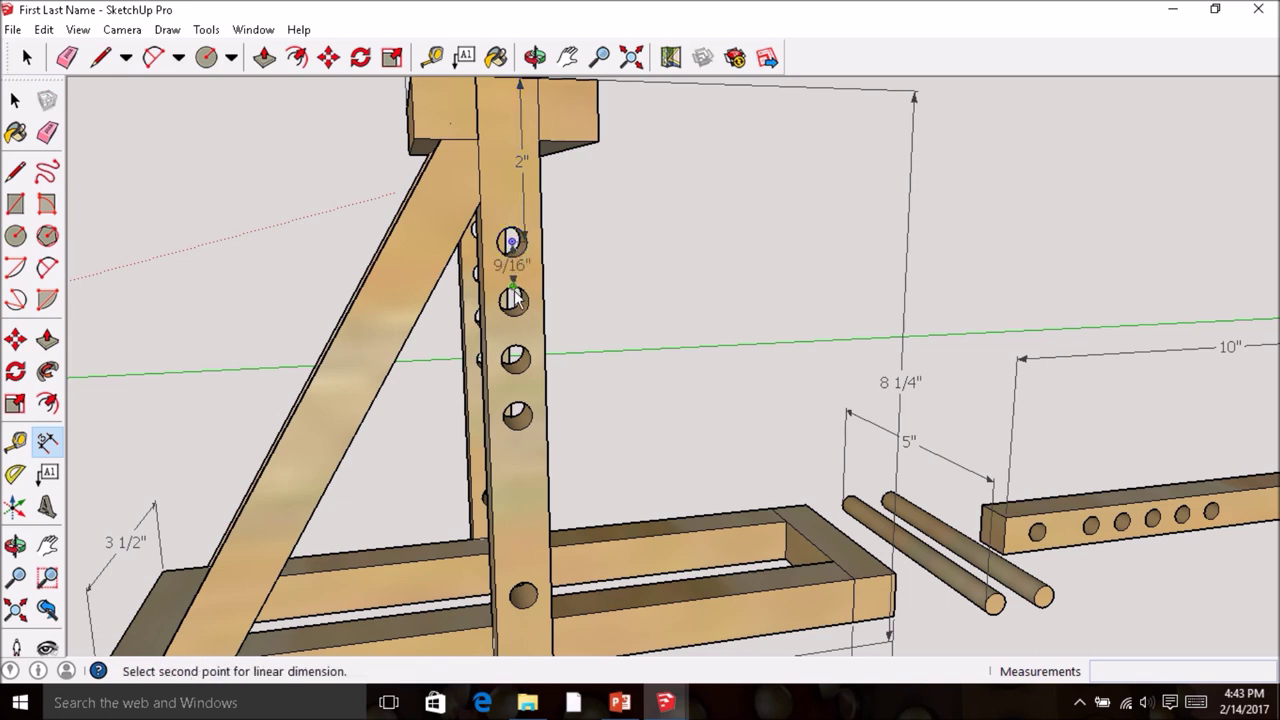
pyautogui.click(513, 298)
pyautogui.click(511, 297)
pyautogui.scroll(-3, 547, 312)
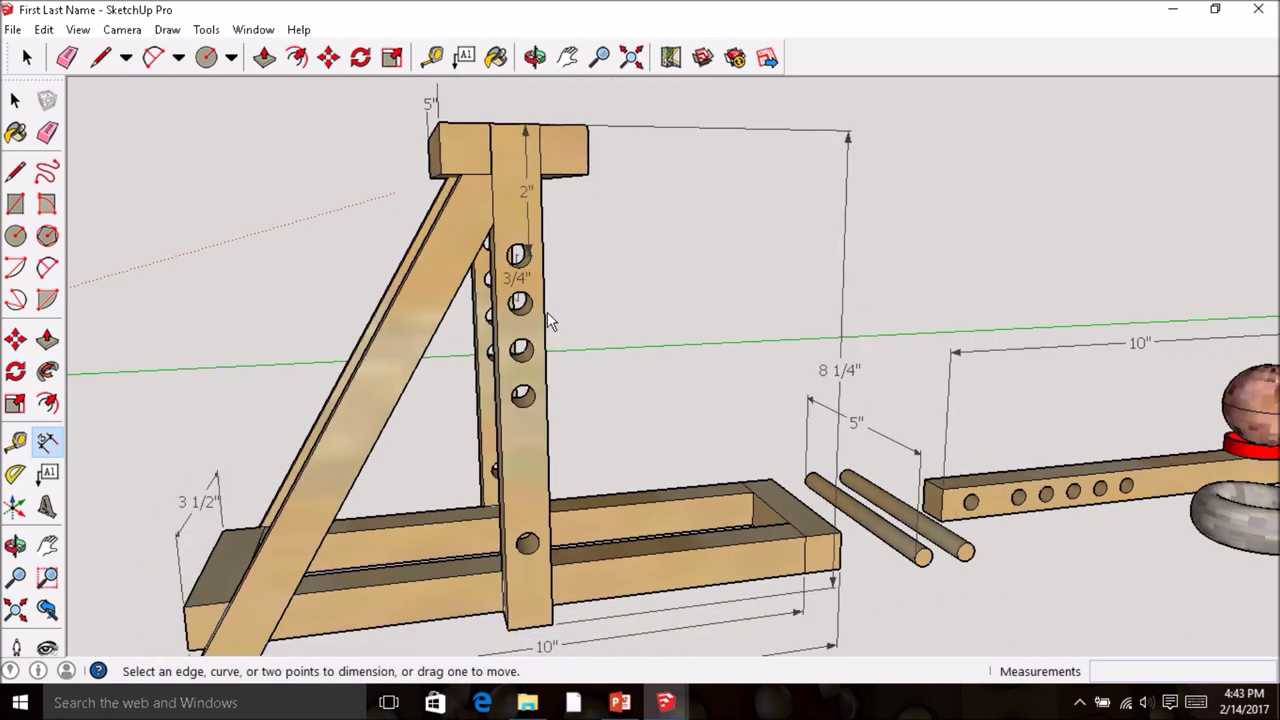
# - Dimension 1 1/2" from the post's bottom to the bottom hole and position the label
pyautogui.click(530, 632)
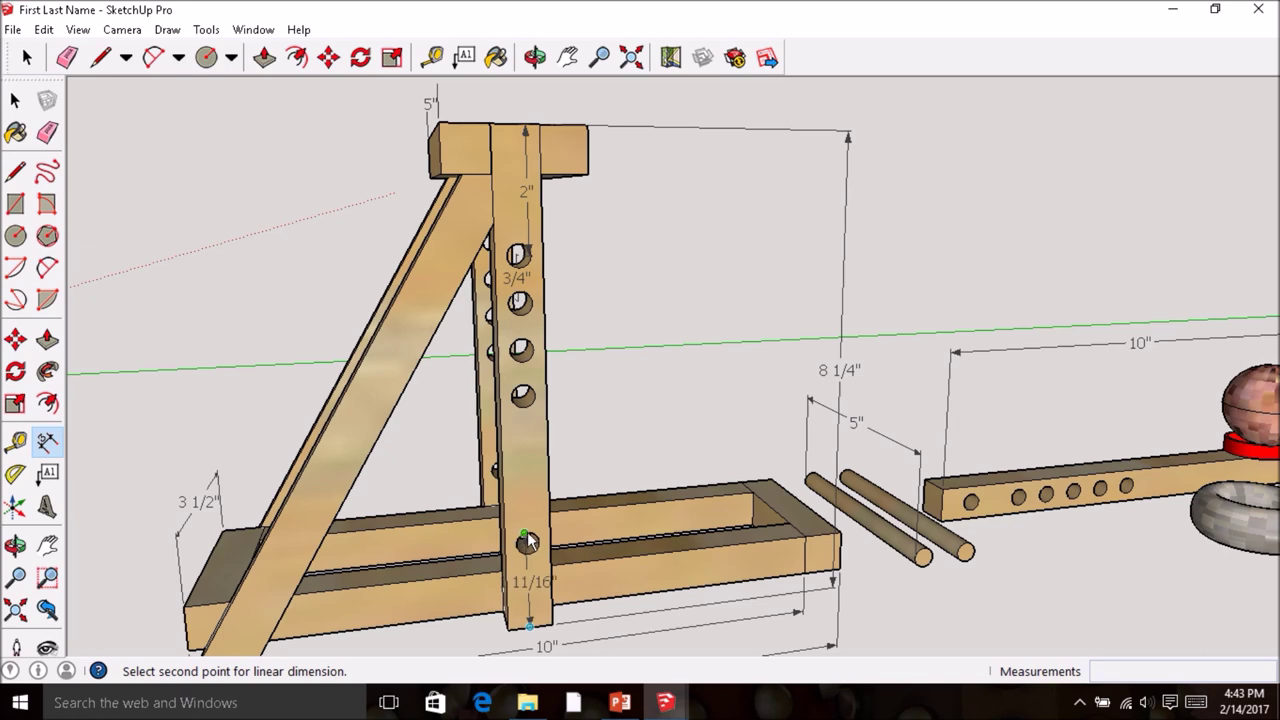
pyautogui.scroll(1, 530, 555)
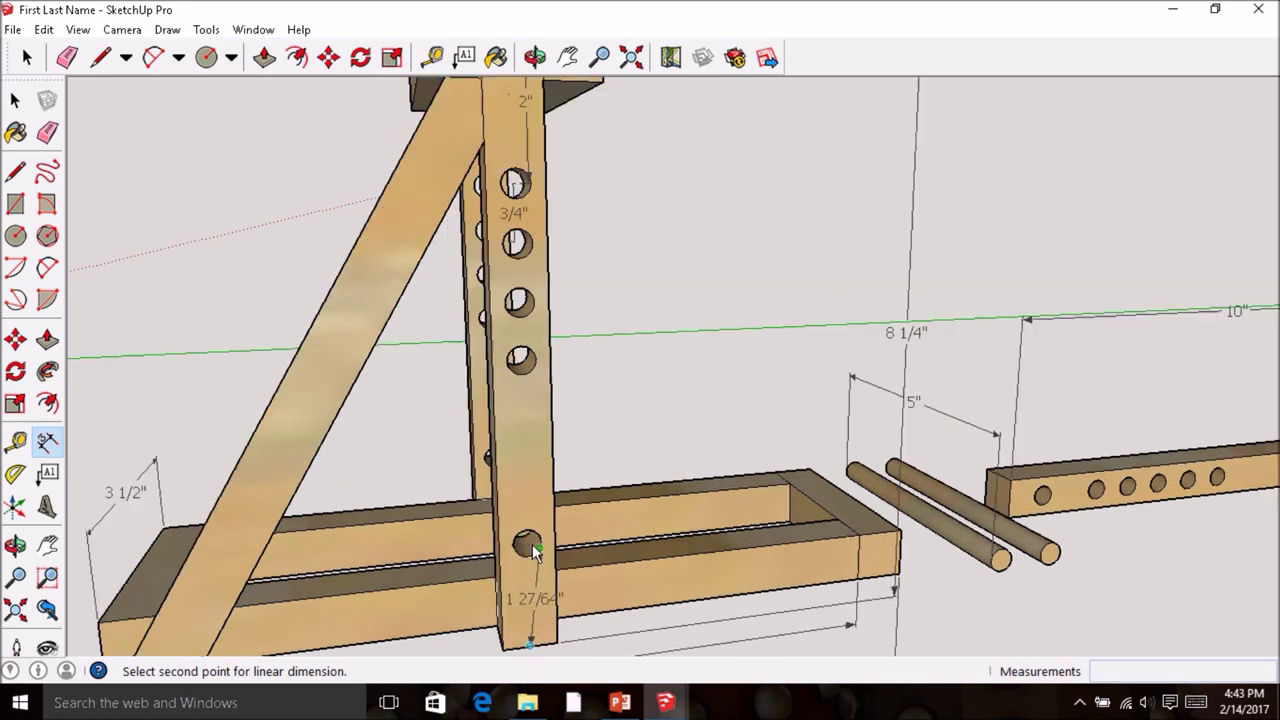
pyautogui.scroll(1, 530, 555)
pyautogui.moveTo(528, 545); pyautogui.dragTo(517, 483, button='middle')
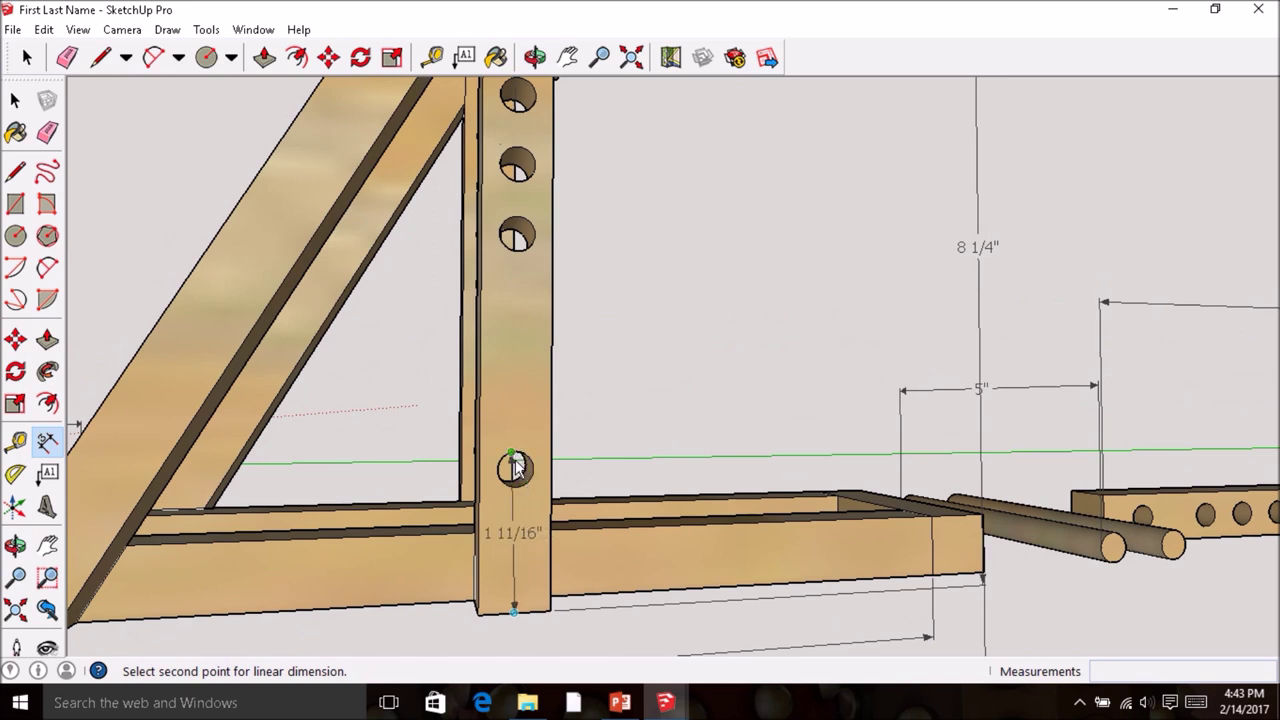
pyautogui.click(514, 469)
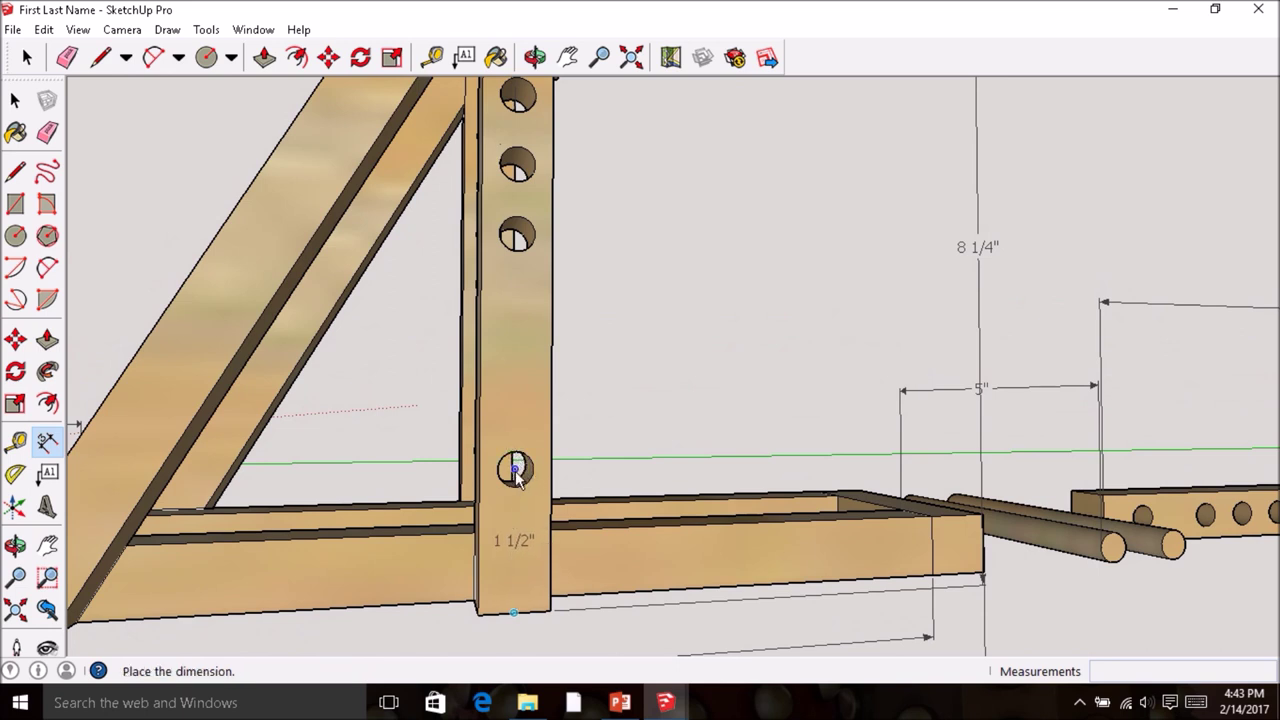
pyautogui.click(528, 514)
pyautogui.scroll(-6, 529, 512)
pyautogui.moveTo(529, 512)
pyautogui.mouseDown(button='middle')
pyautogui.moveTo(557, 530)
pyautogui.moveTo(540, 535)
pyautogui.mouseUp(button='middle')
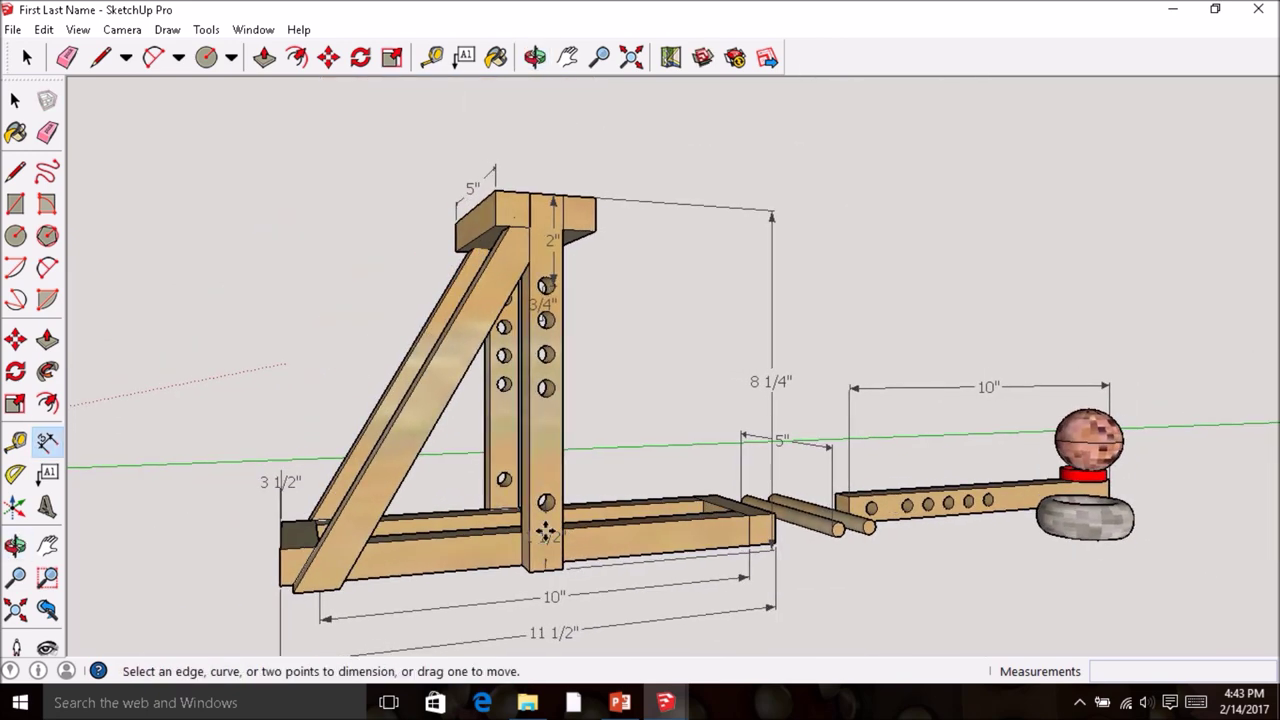
pyautogui.click(552, 538)
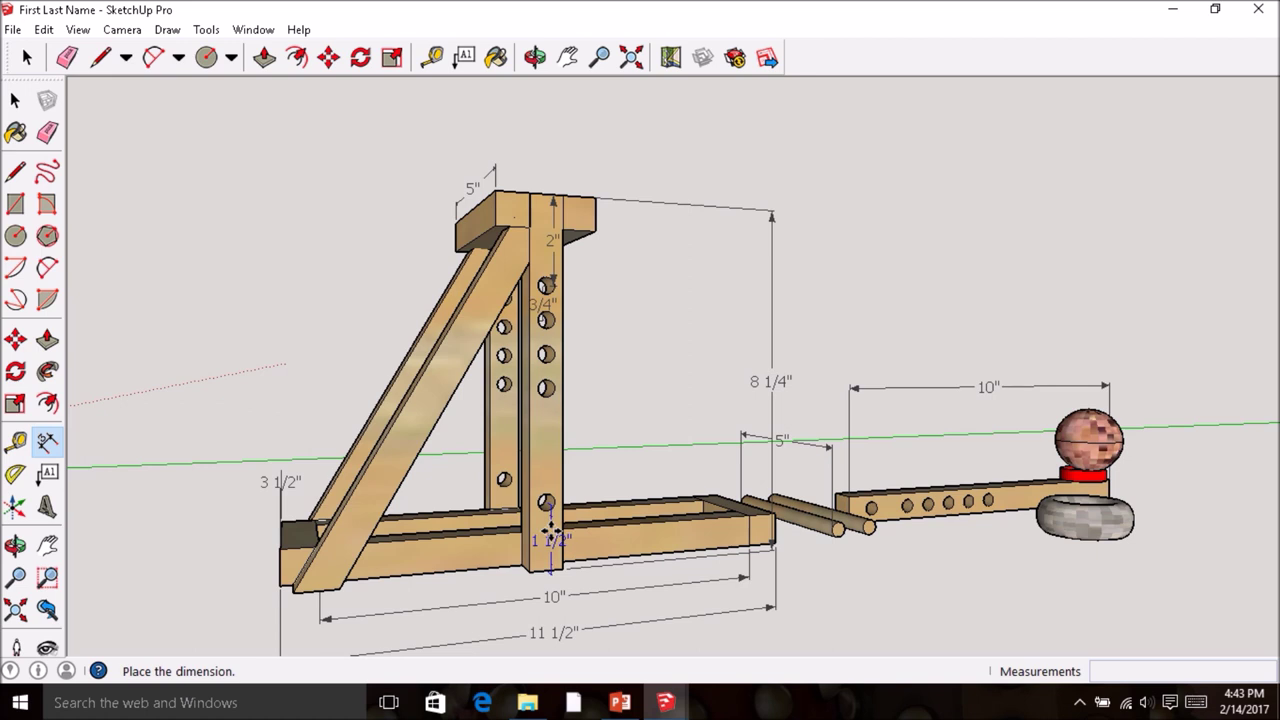
pyautogui.click(551, 538)
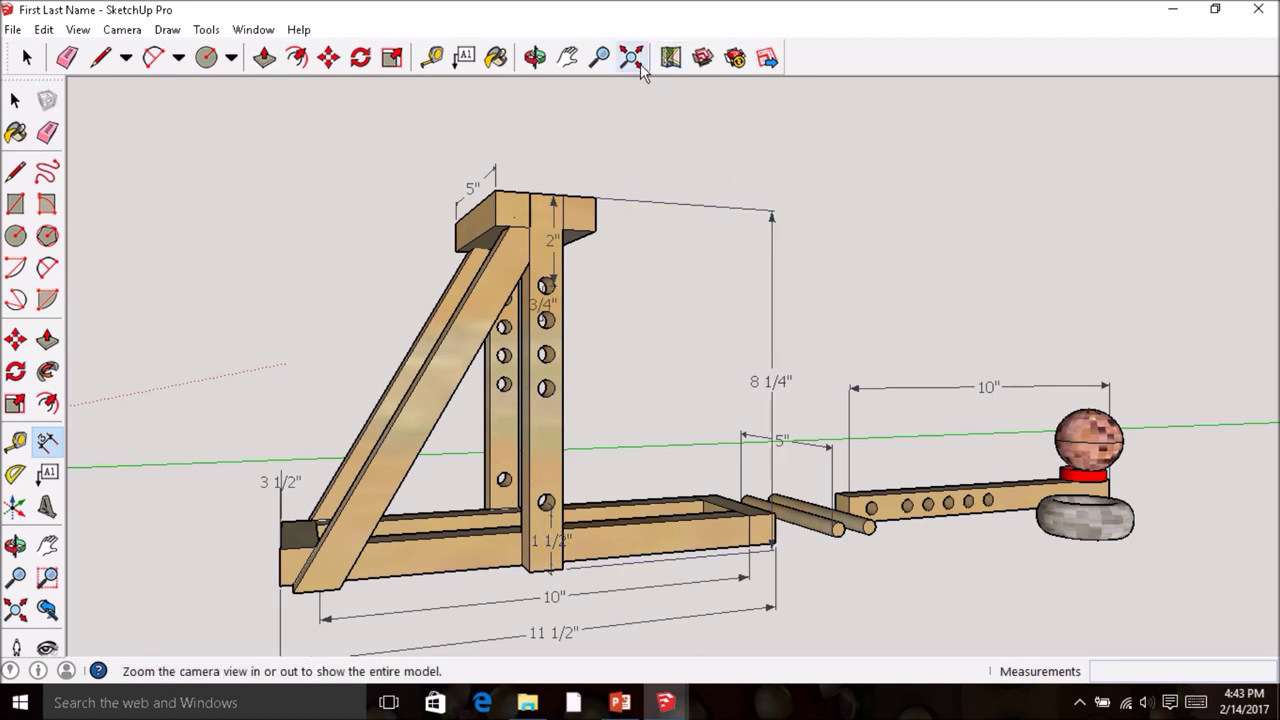
# - Dimension the arm's end to its first two hole centres: 3/4" and 2"
pyautogui.click(631, 57)
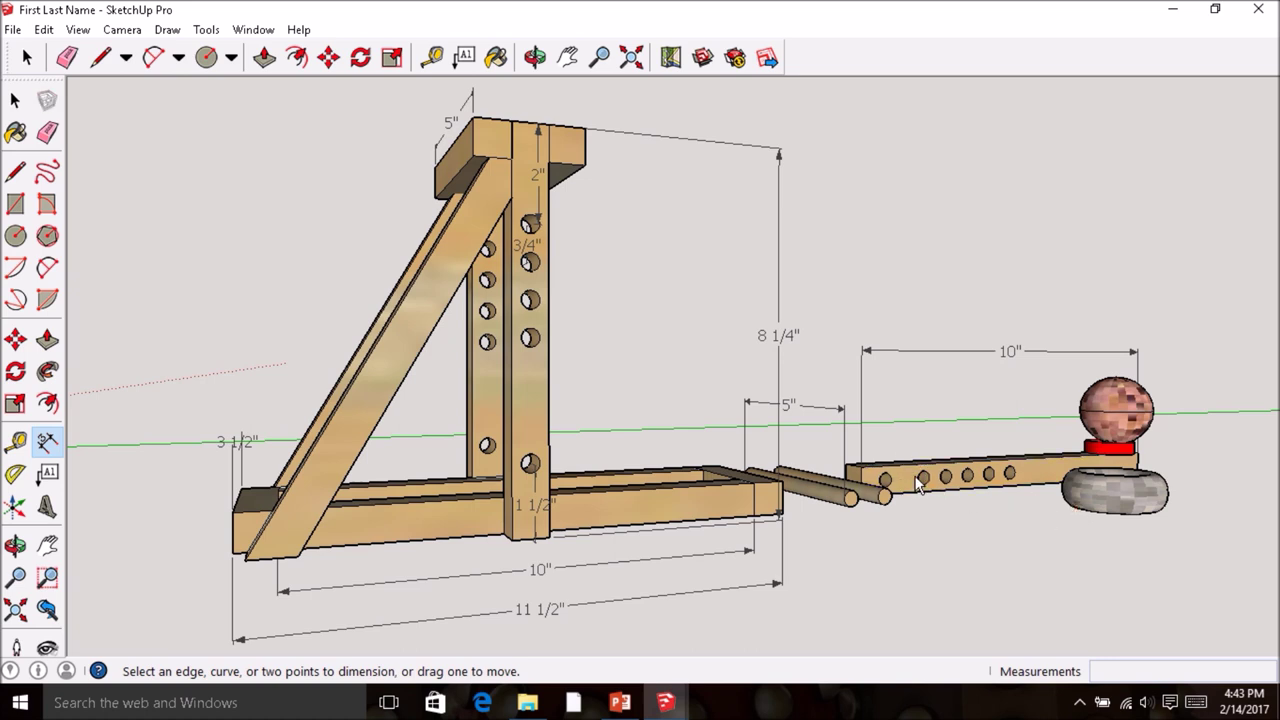
pyautogui.scroll(3, 880, 488)
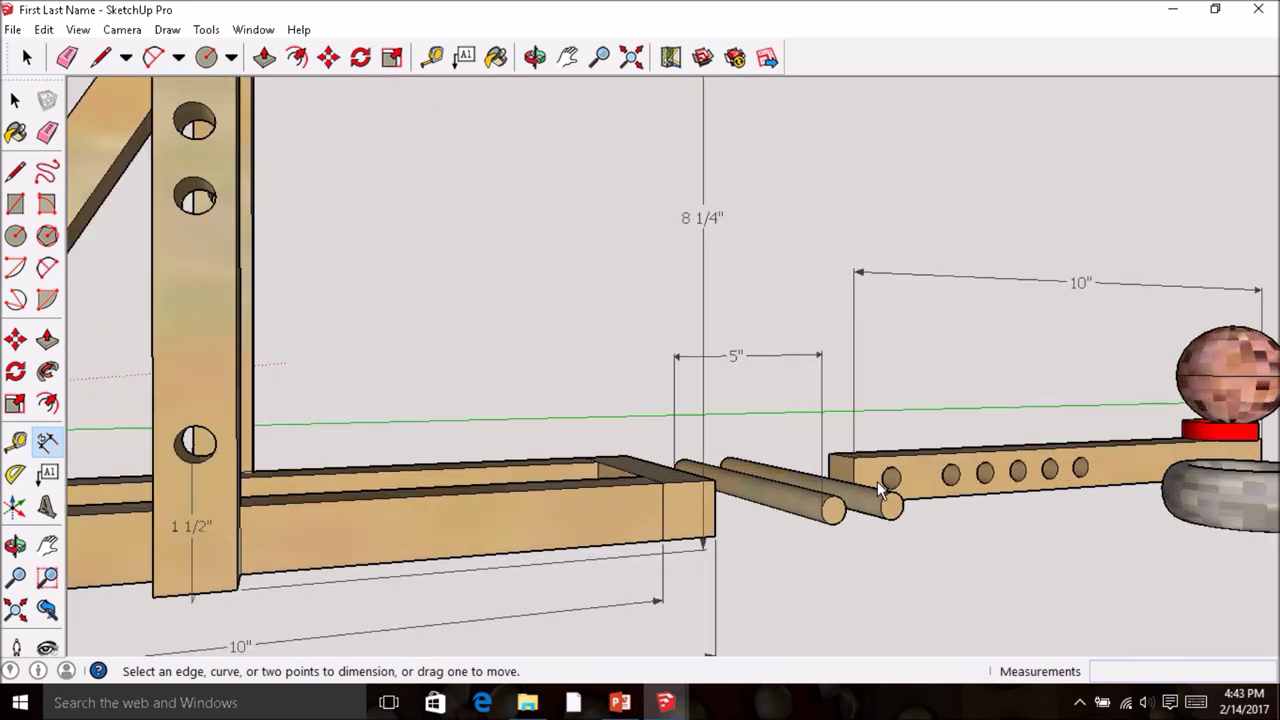
pyautogui.scroll(2, 869, 484)
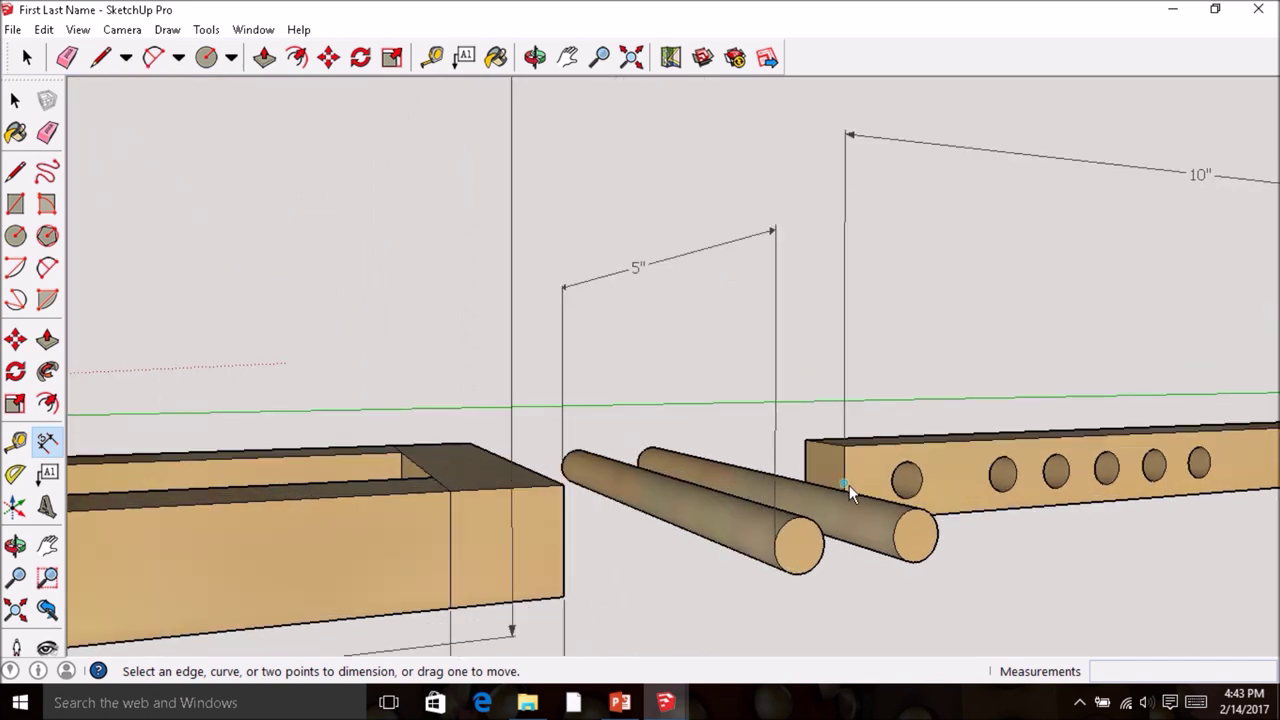
pyautogui.click(849, 485)
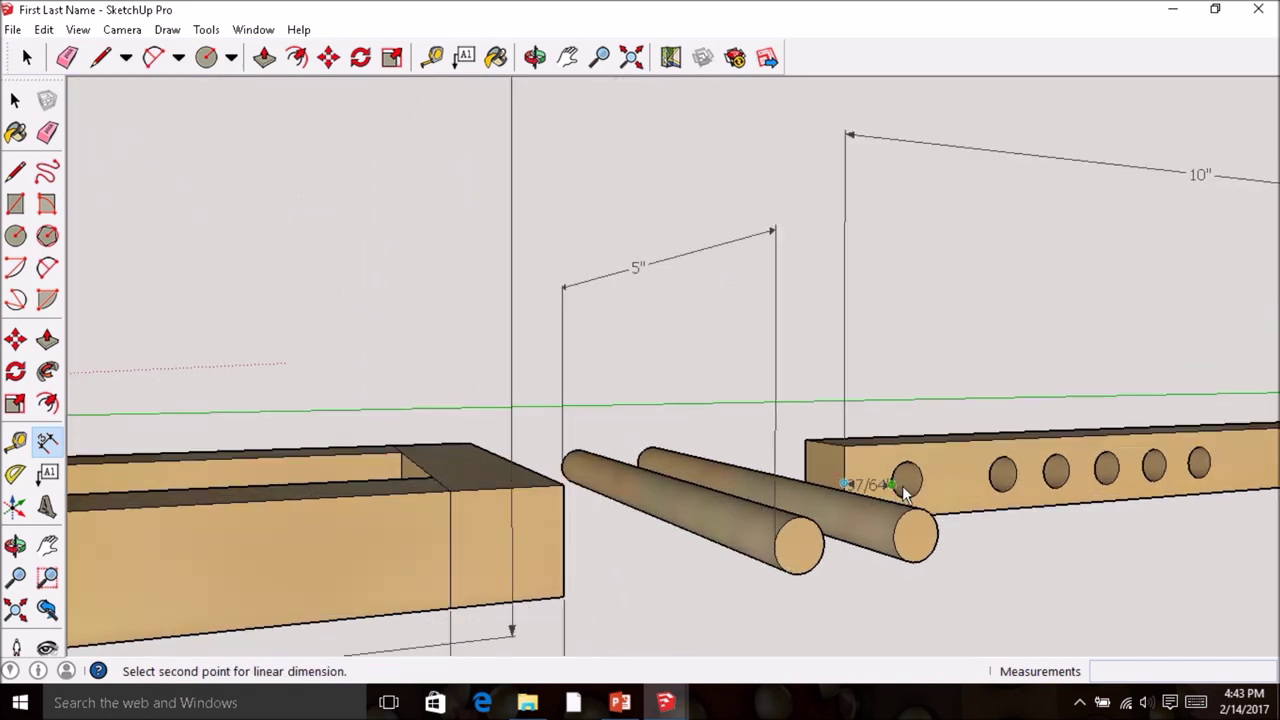
pyautogui.click(905, 480)
pyautogui.click(903, 380)
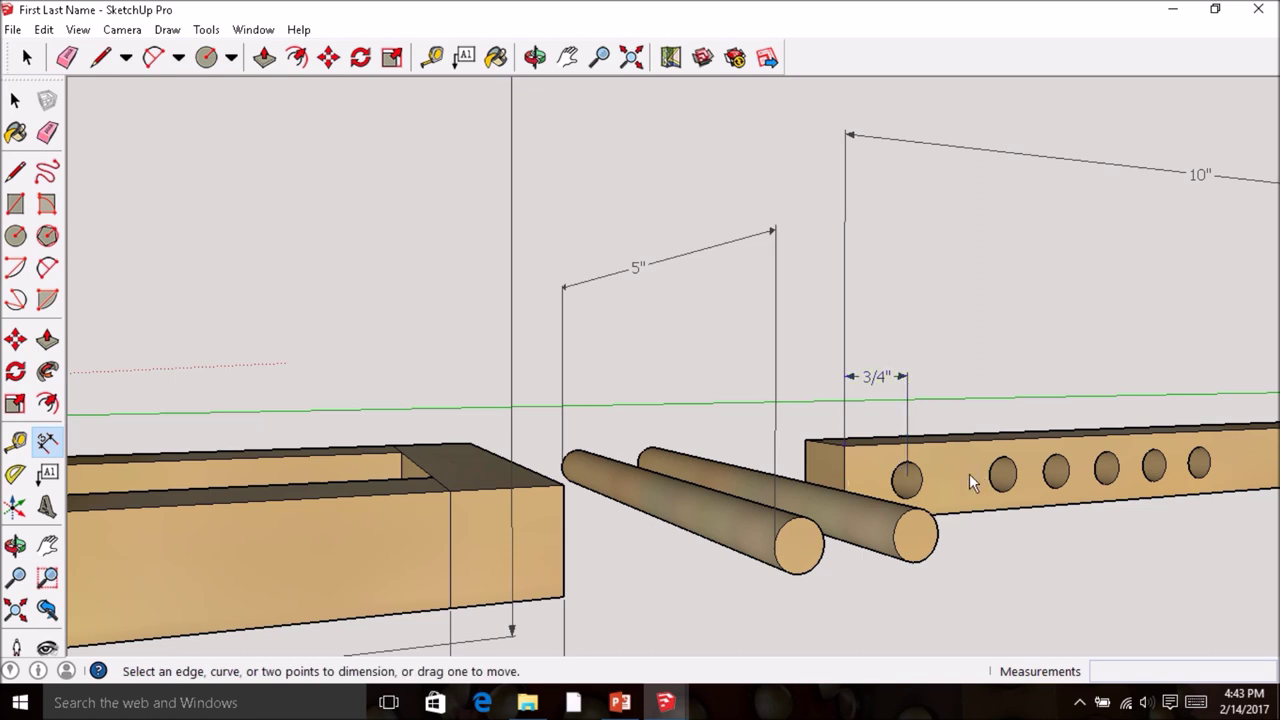
pyautogui.click(848, 484)
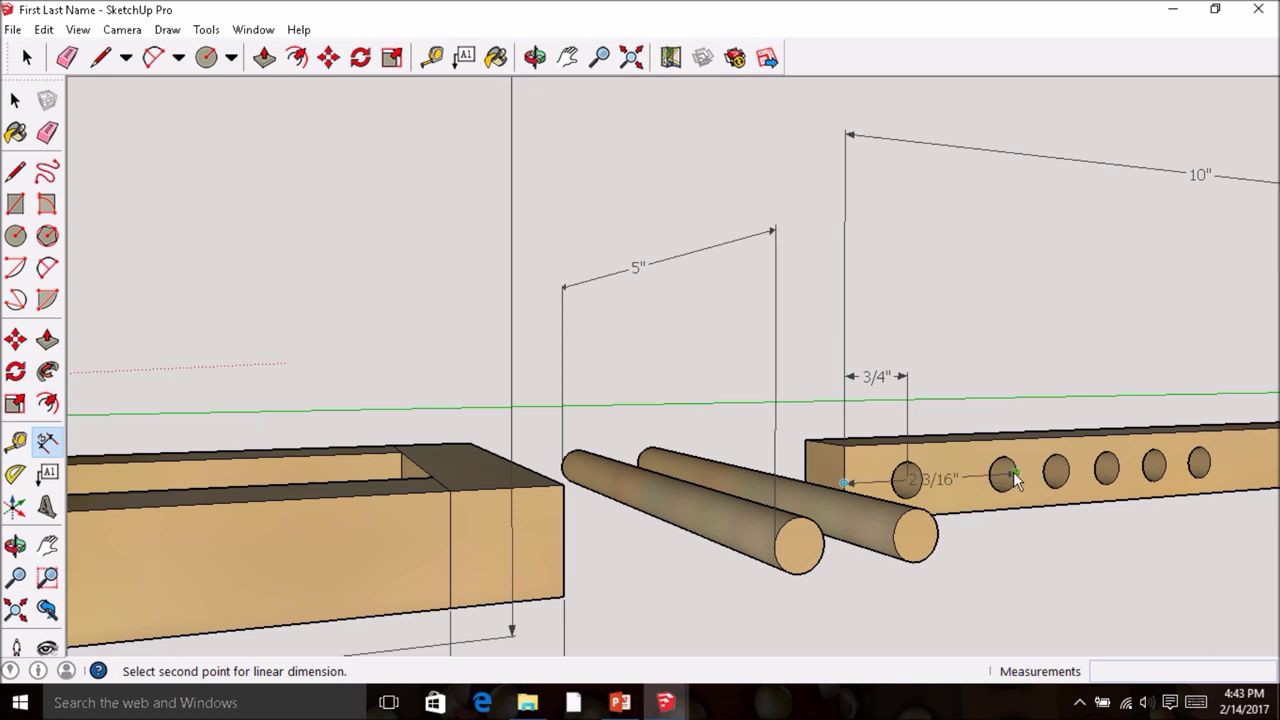
pyautogui.click(1002, 472)
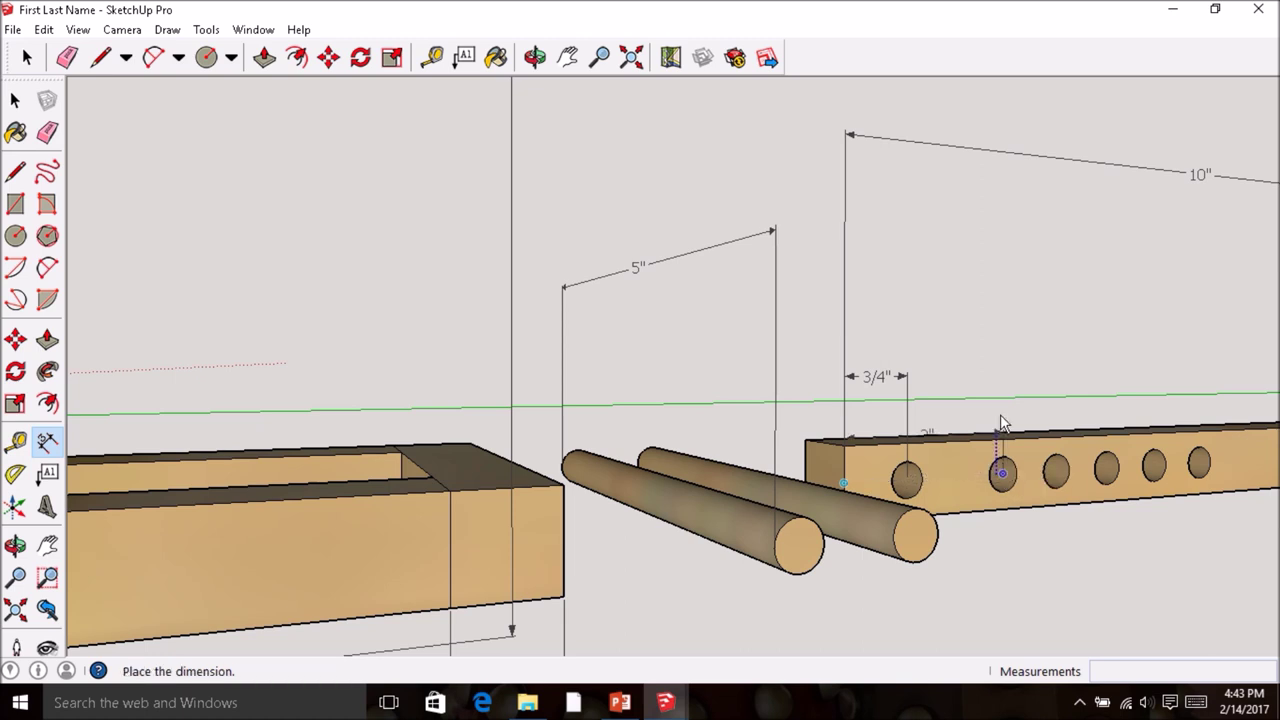
pyautogui.click(1000, 352)
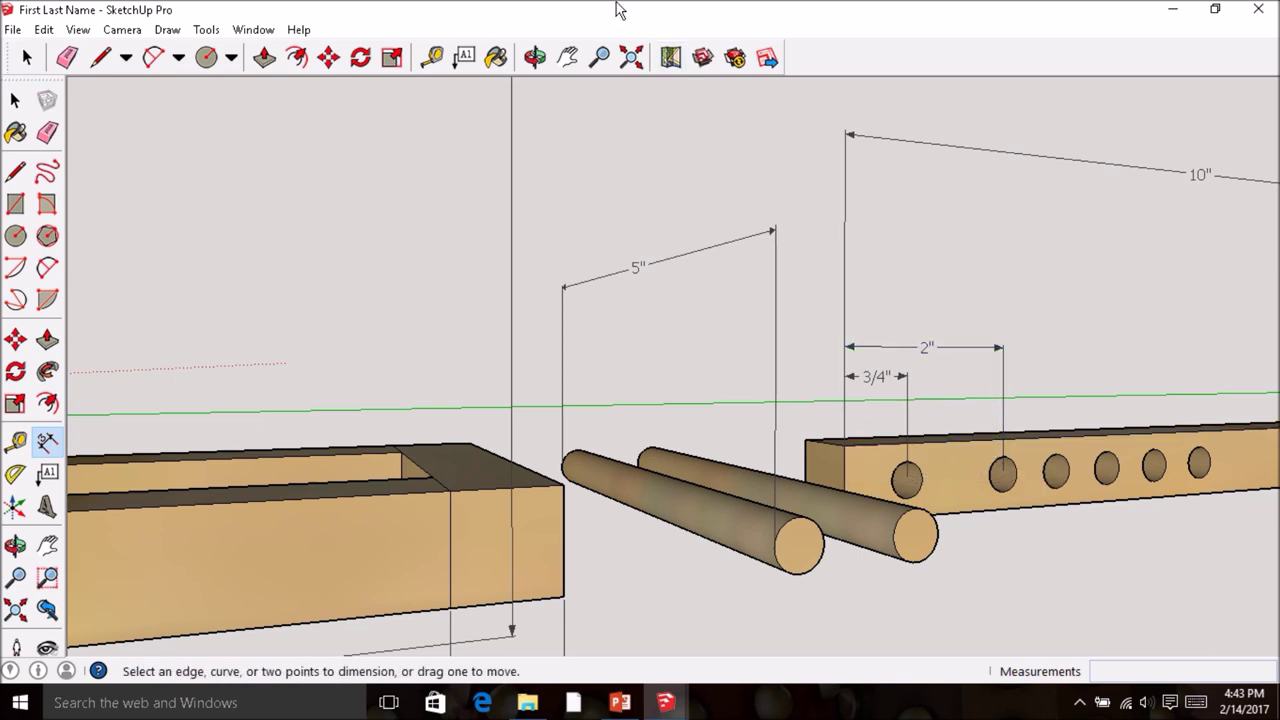
pyautogui.click(631, 57)
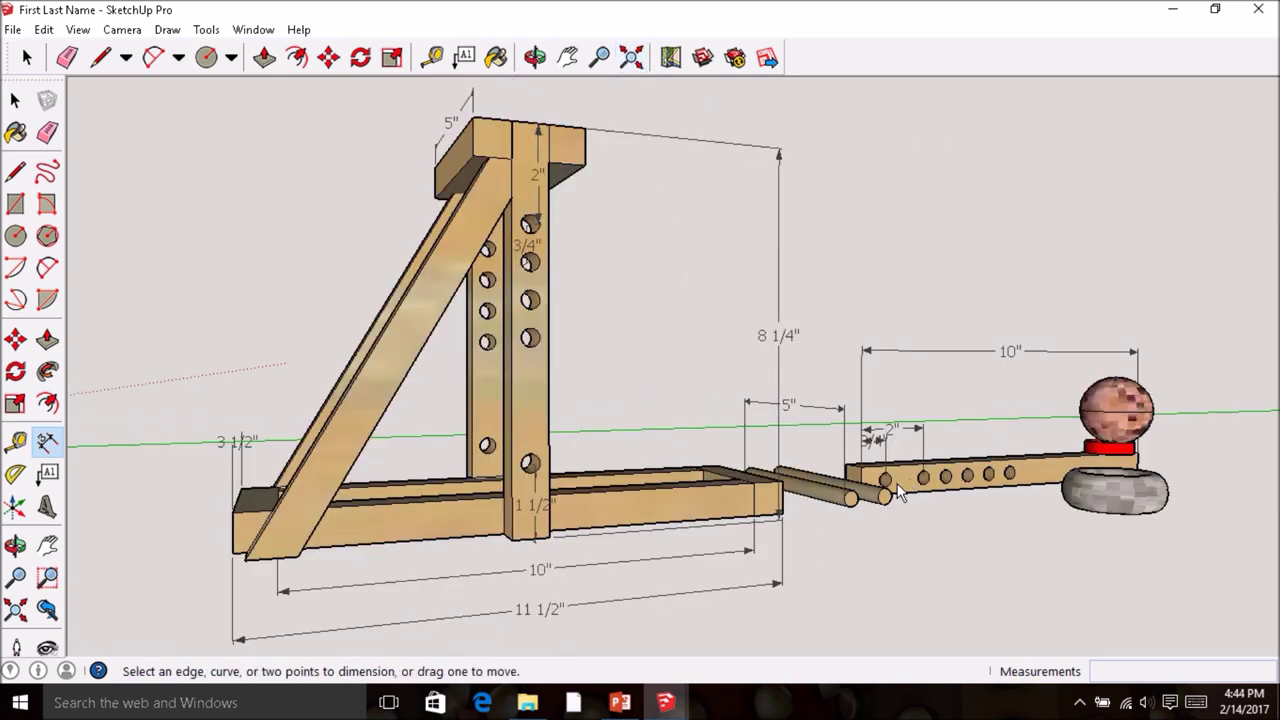
pyautogui.moveTo(623, 463); pyautogui.dragTo(676, 443, button='middle')
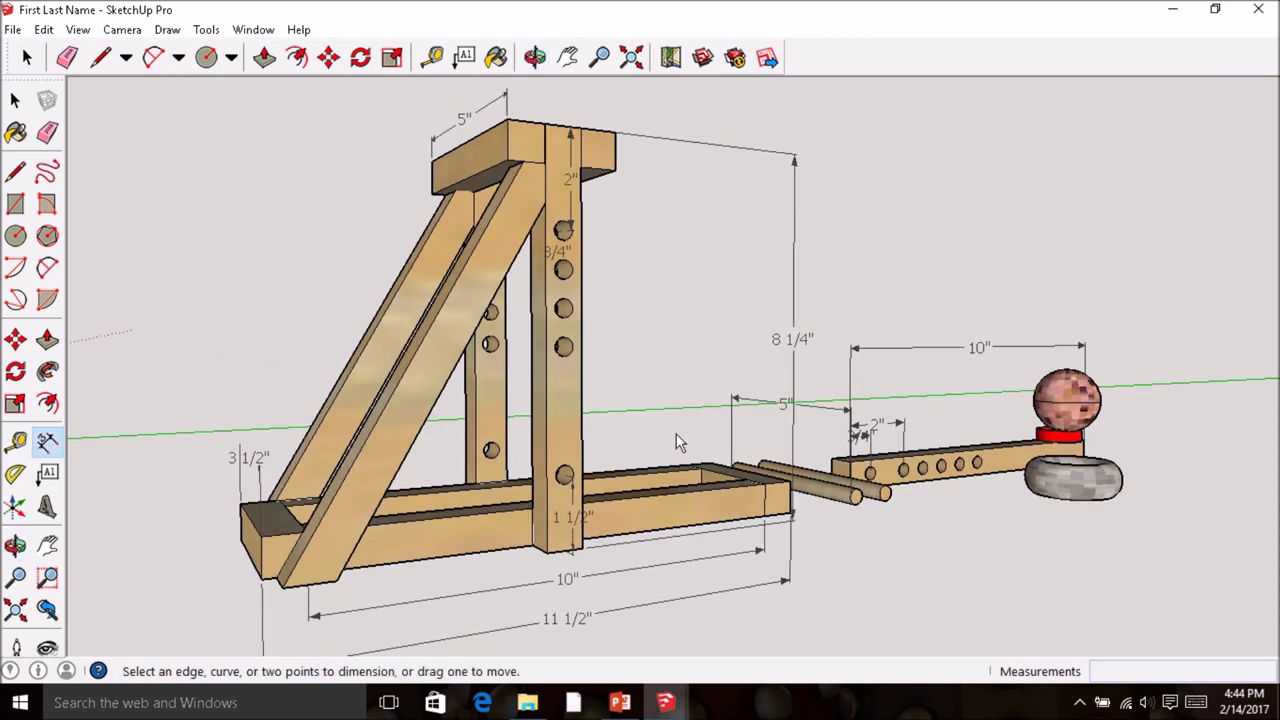
pyautogui.click(631, 57)
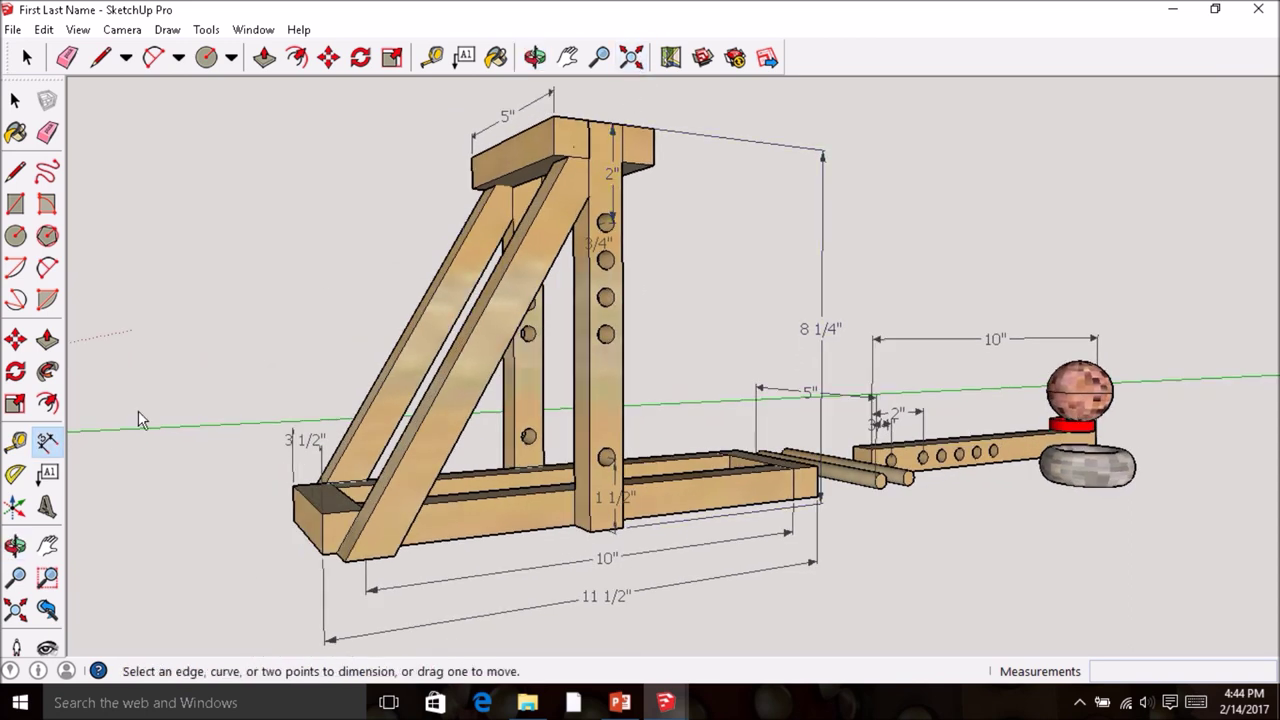
# - Attach a two-line leader label 'First & Last Name / Period #?' to the front upright post, placed up and right
pyautogui.click(48, 478)
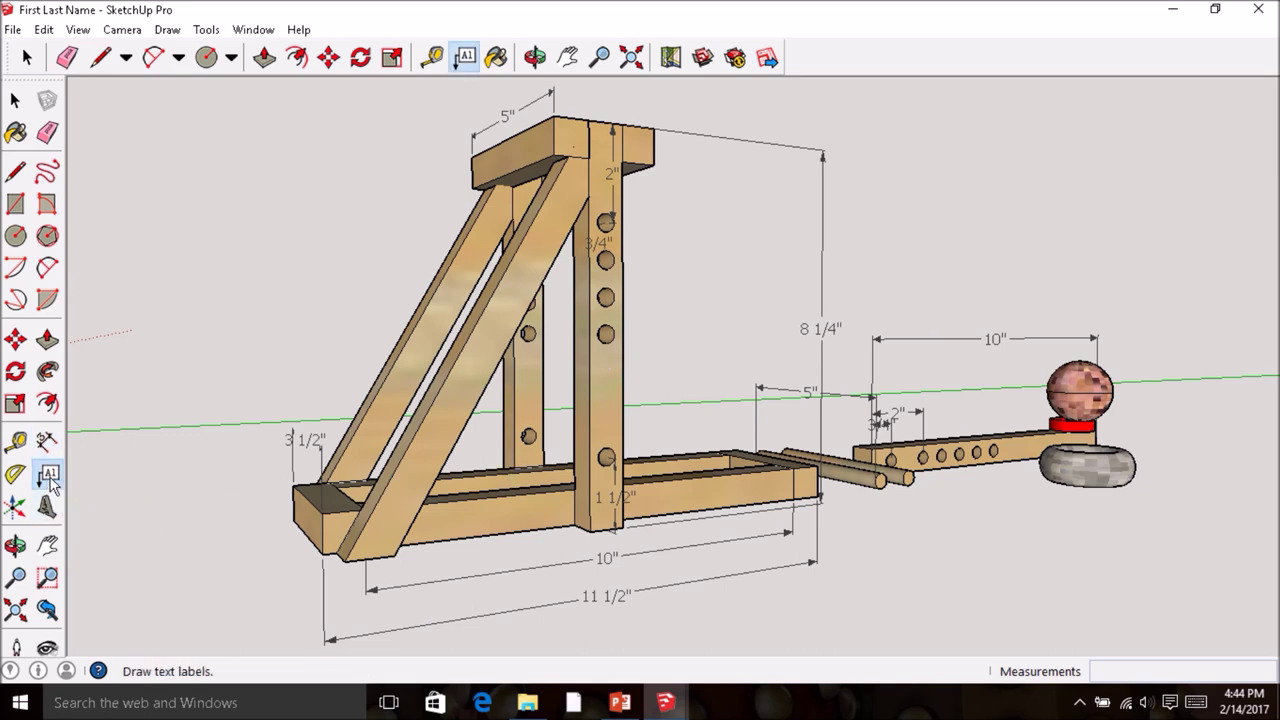
pyautogui.click(622, 313)
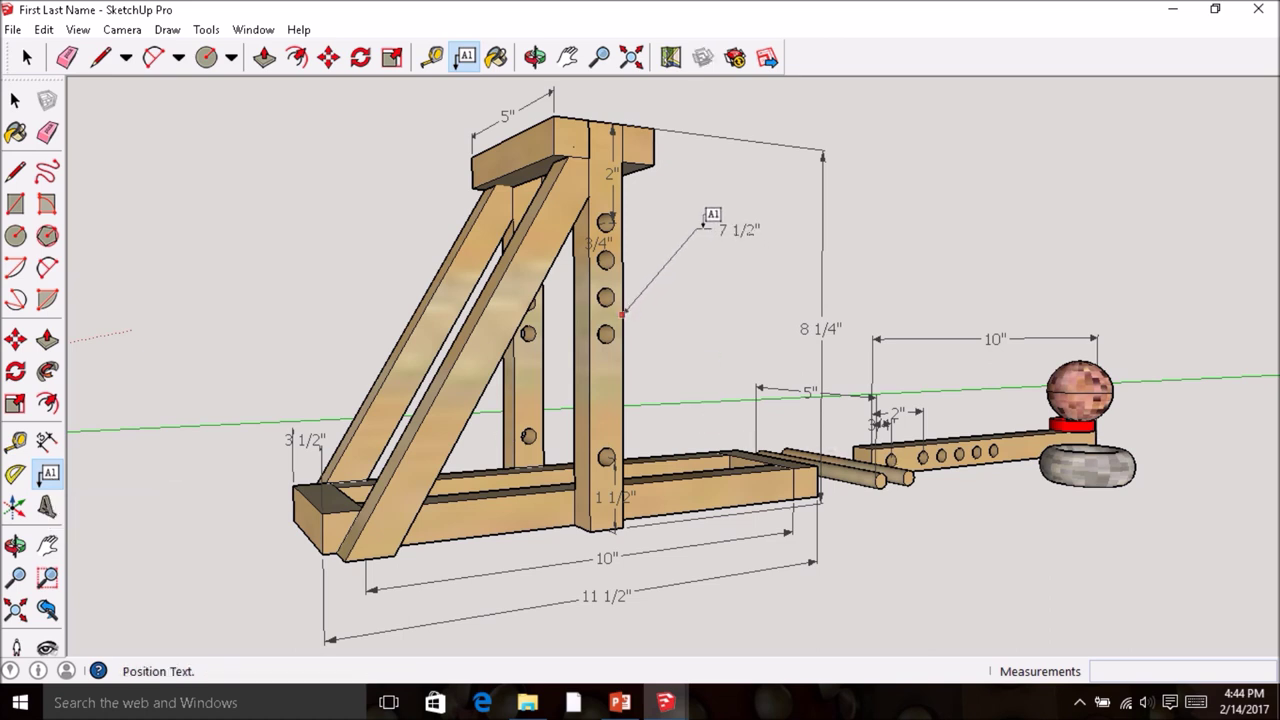
pyautogui.click(699, 227)
pyautogui.write('First ')
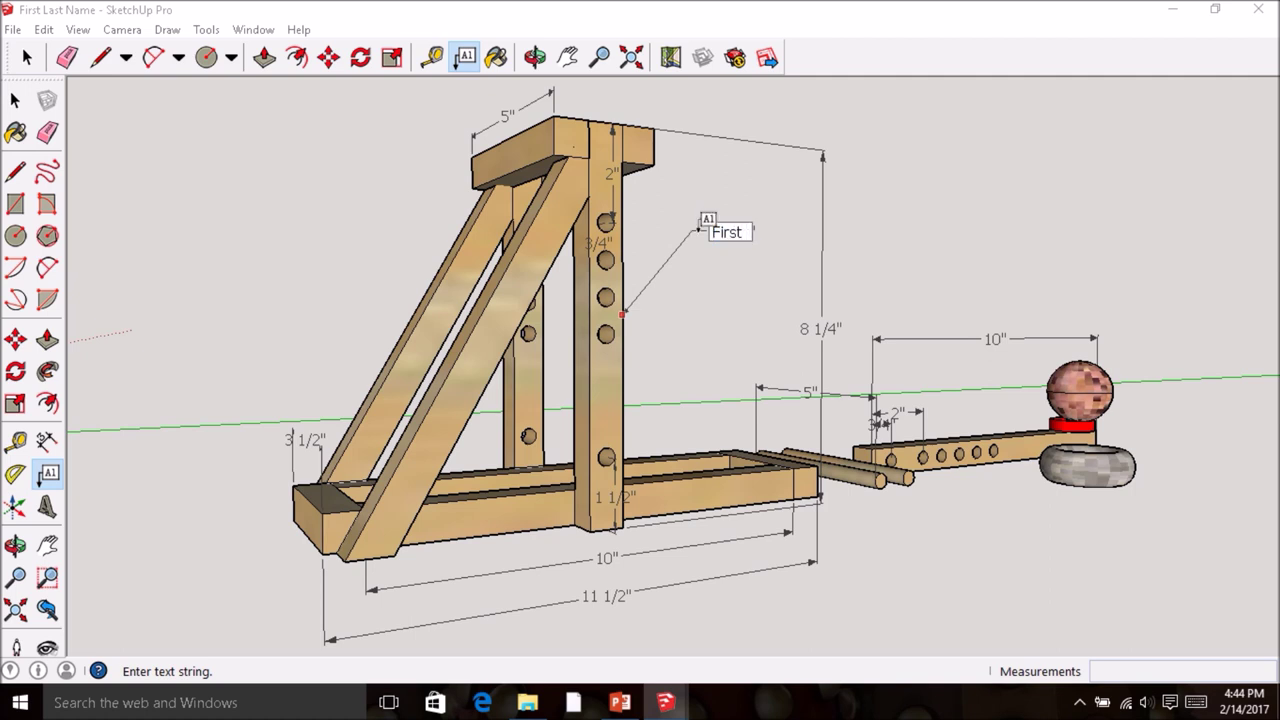
pyautogui.write('& Last Name')
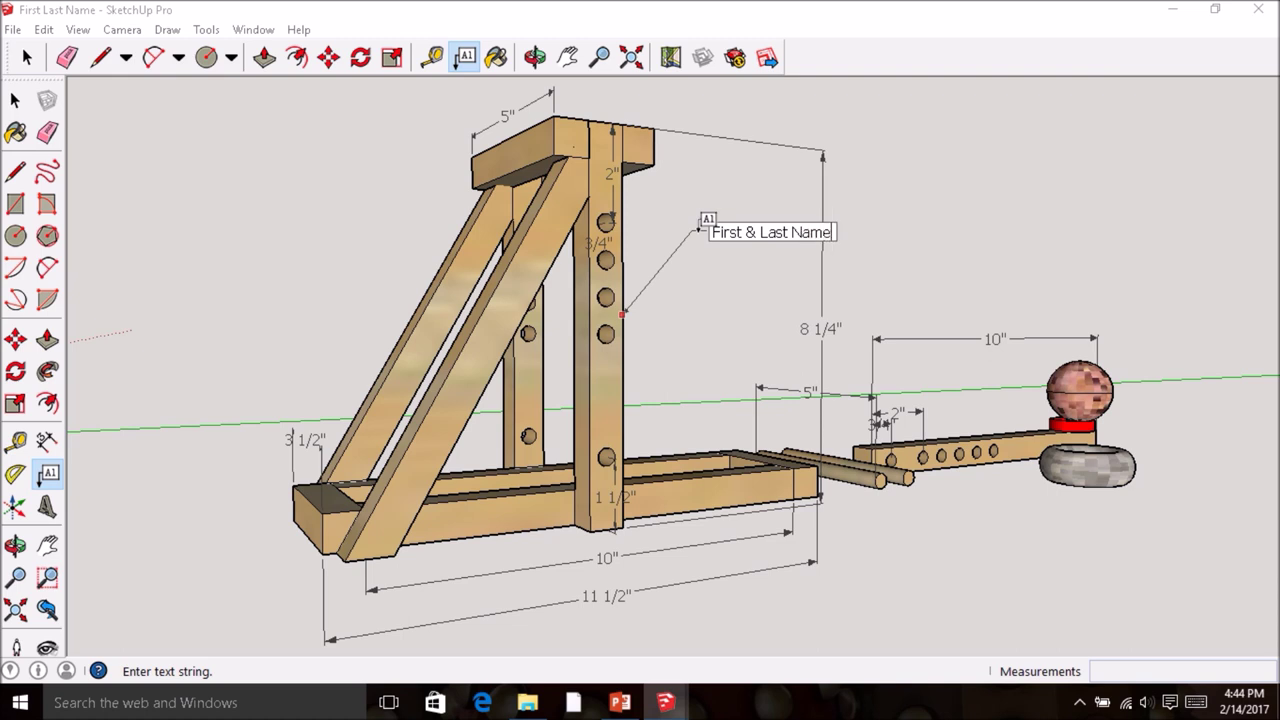
pyautogui.press('Return')
pyautogui.write('P')
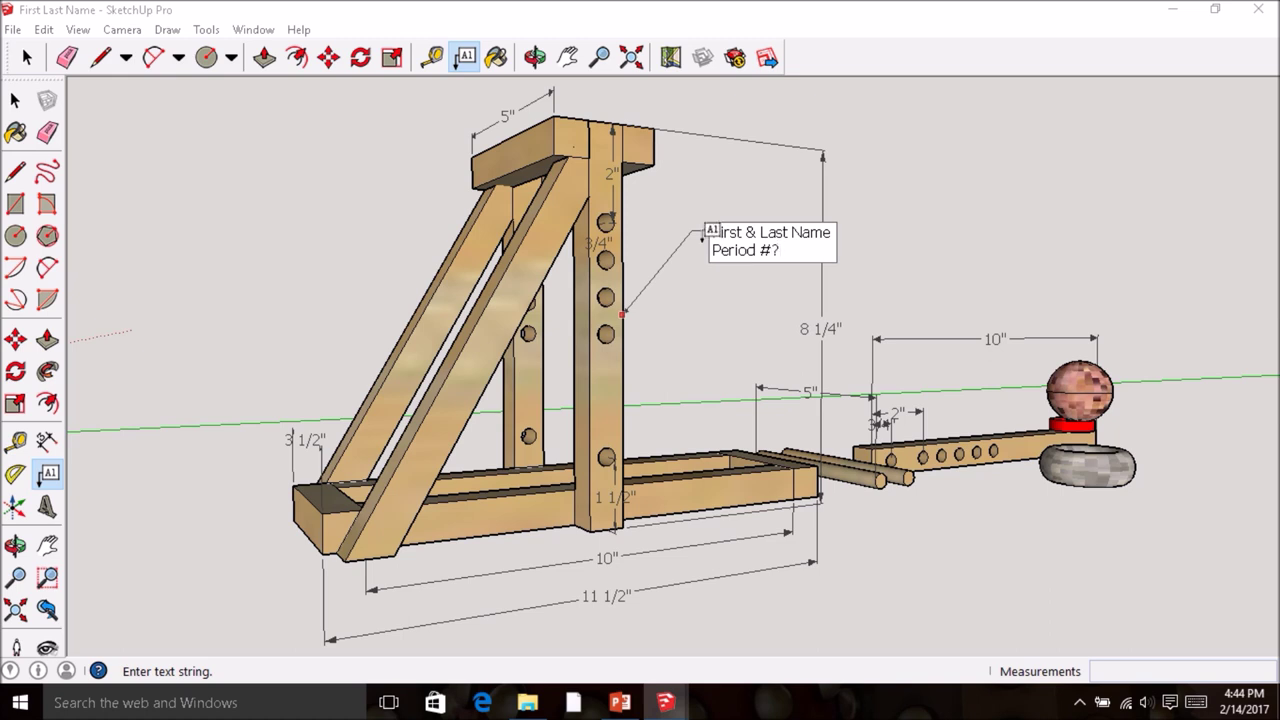
pyautogui.click(742, 328)
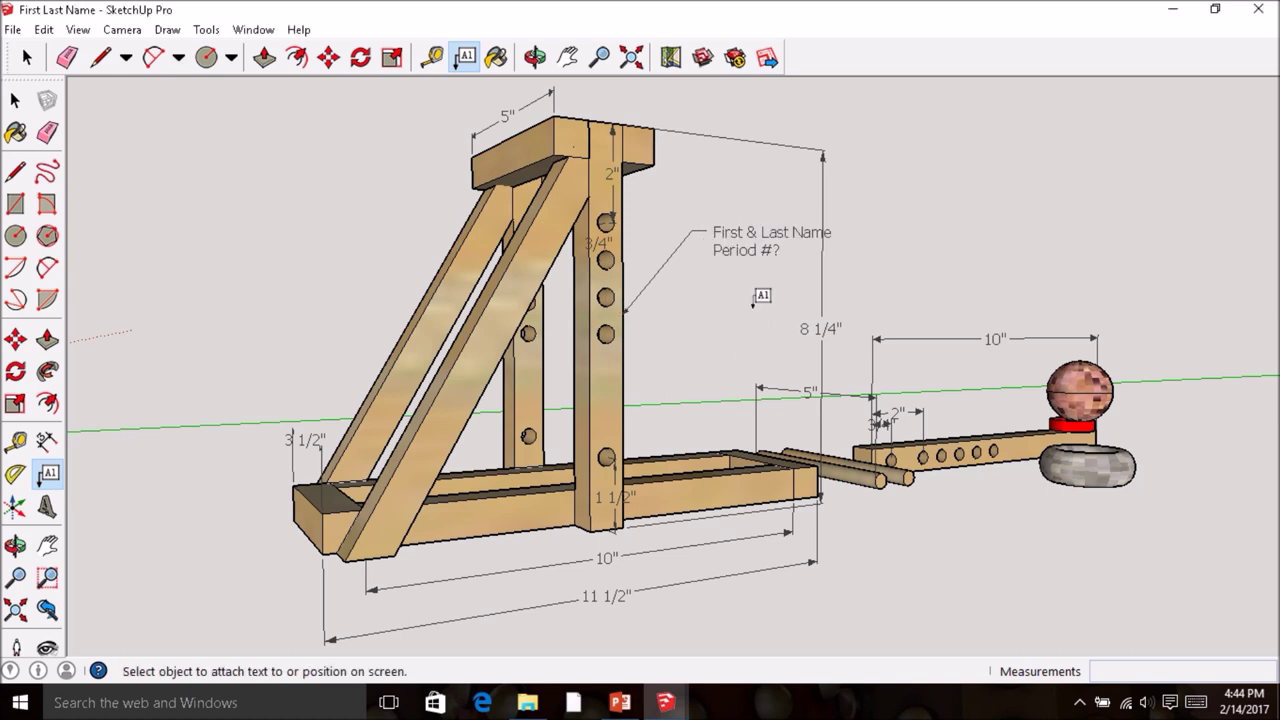
# - Print the labelled catapult to the network printer, fit to page at Draft quality
pyautogui.click(13, 30)
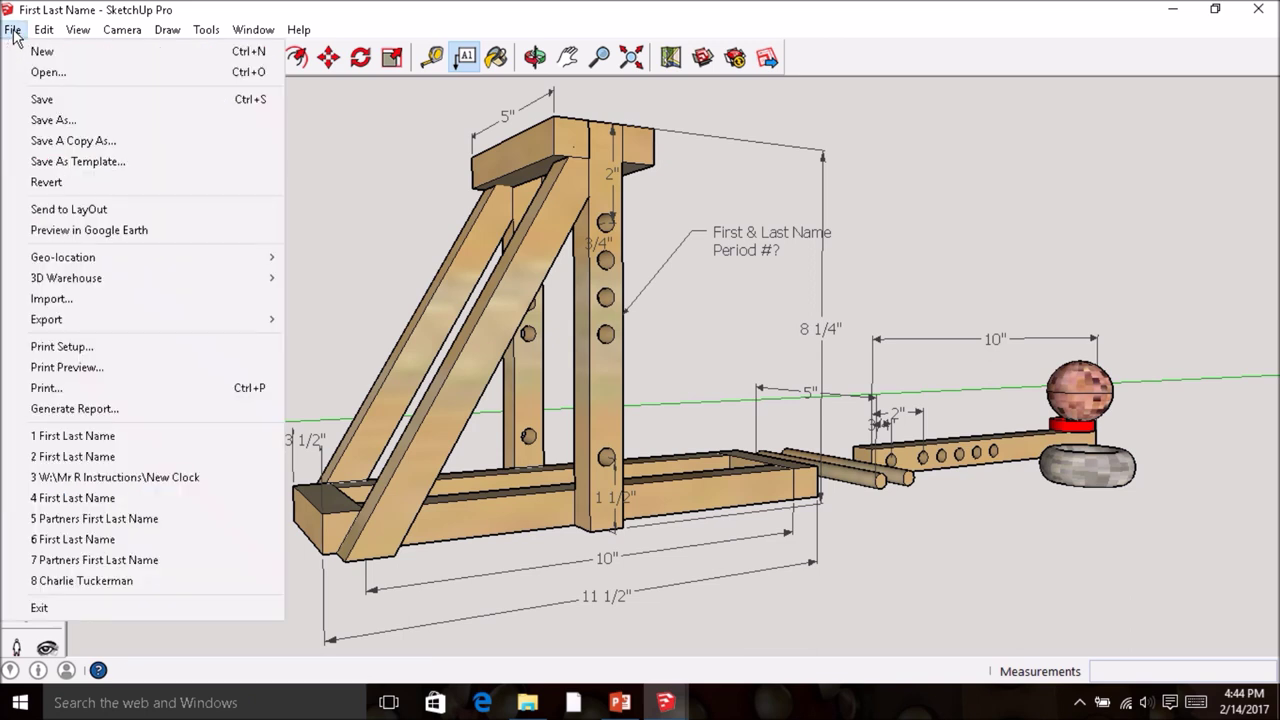
pyautogui.click(40, 388)
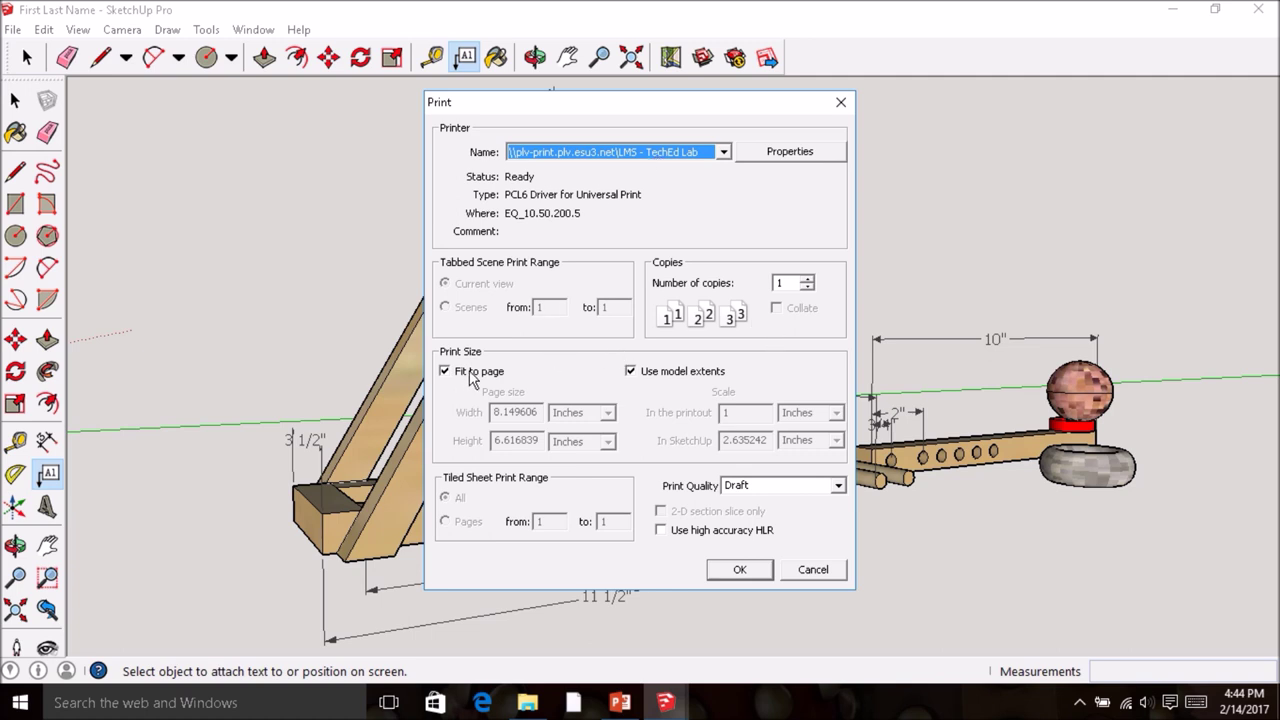
pyautogui.click(739, 571)
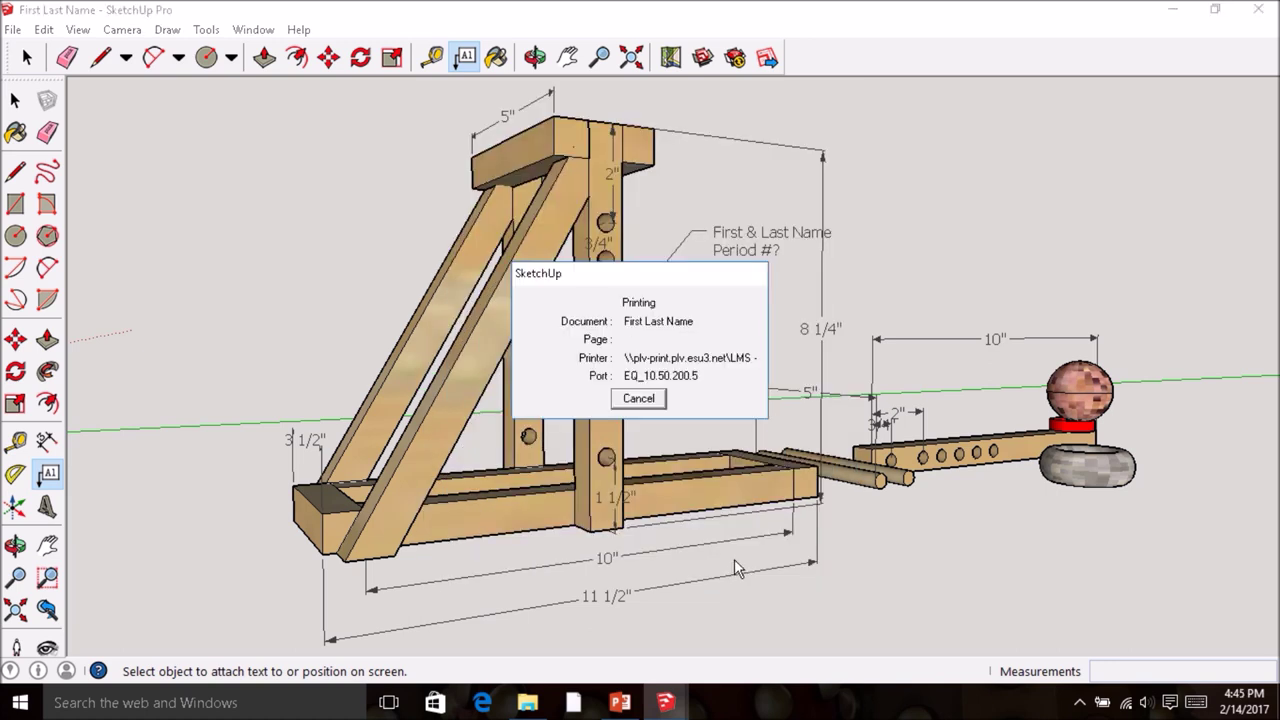
pyautogui.moveTo(662, 713)
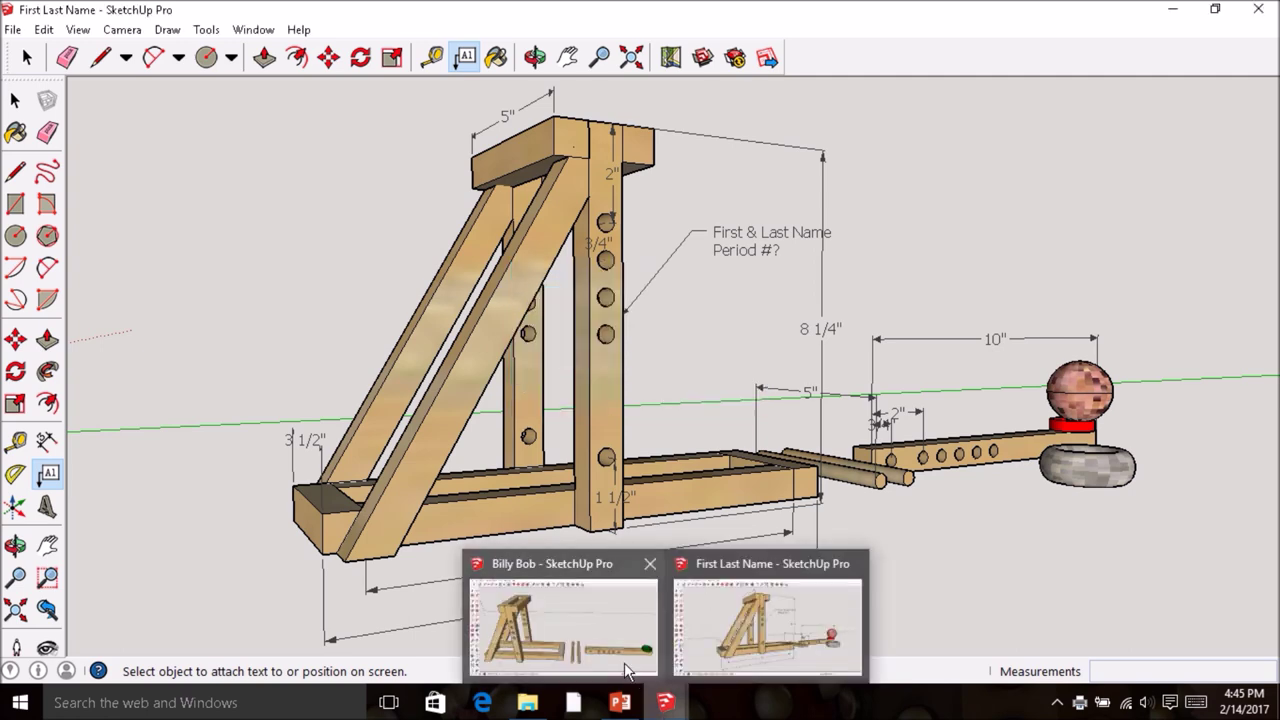
pyautogui.click(628, 668)
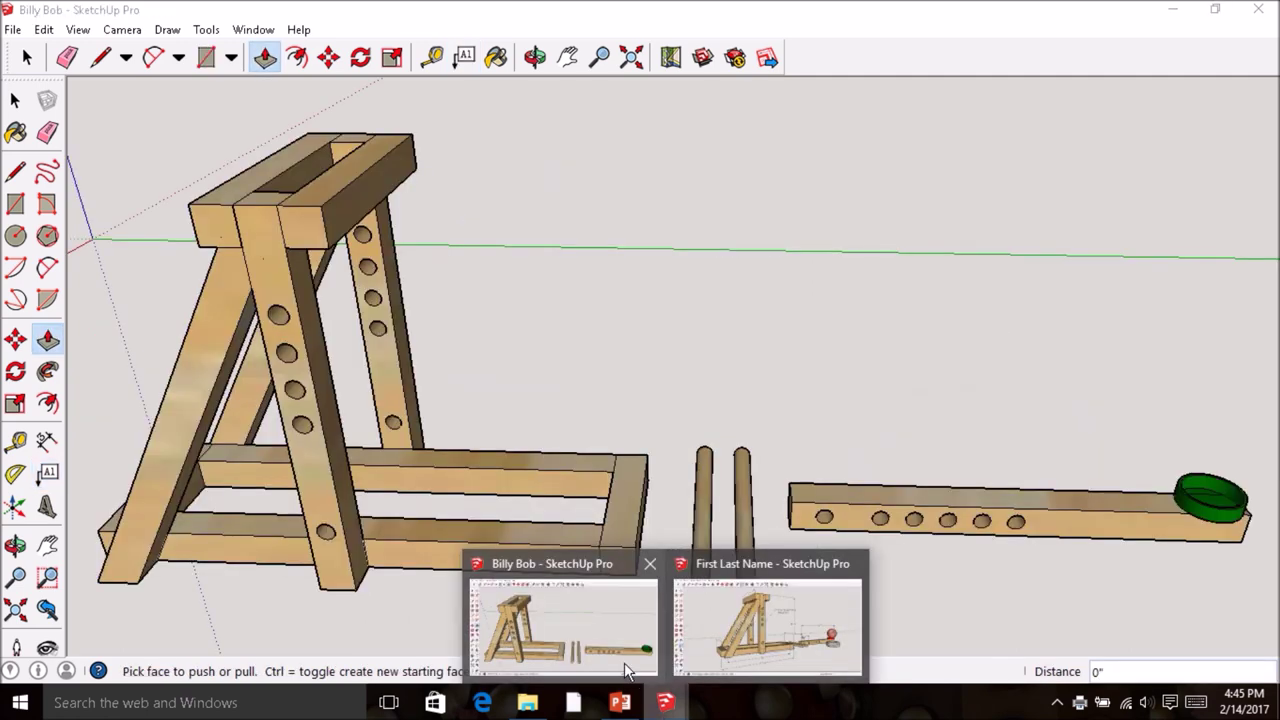
pyautogui.moveTo(690, 645)
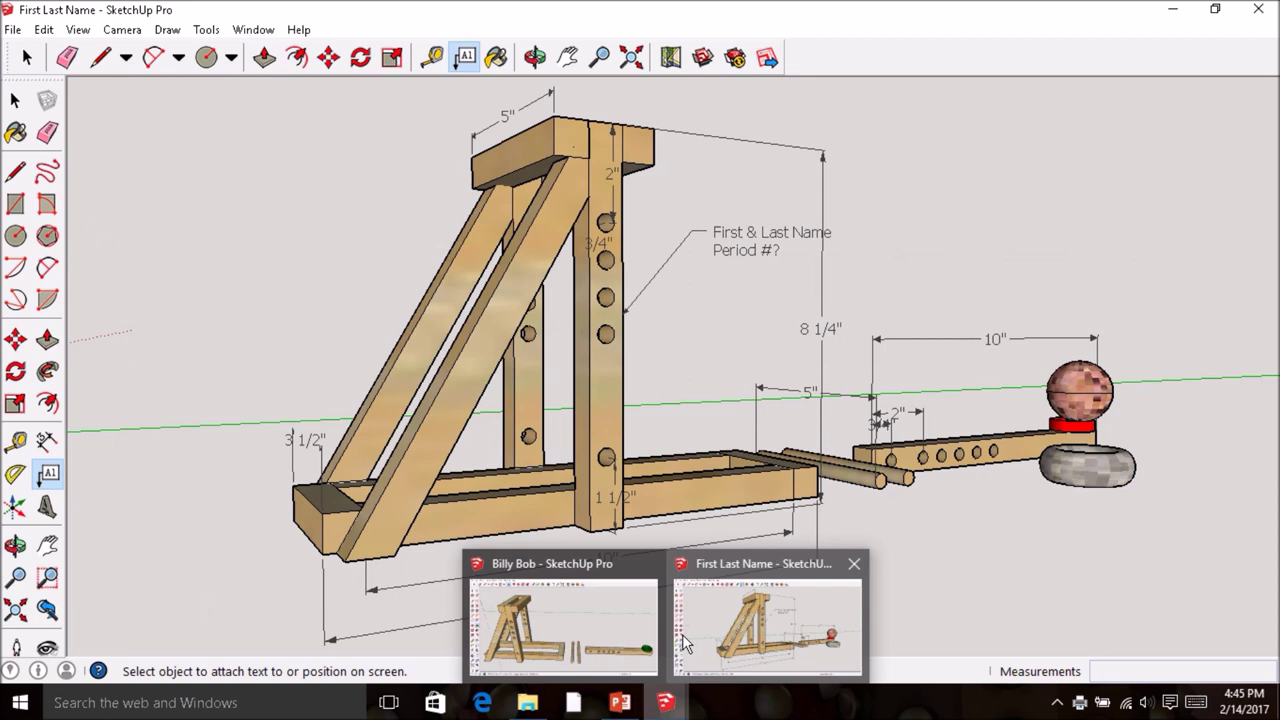
pyautogui.click(727, 641)
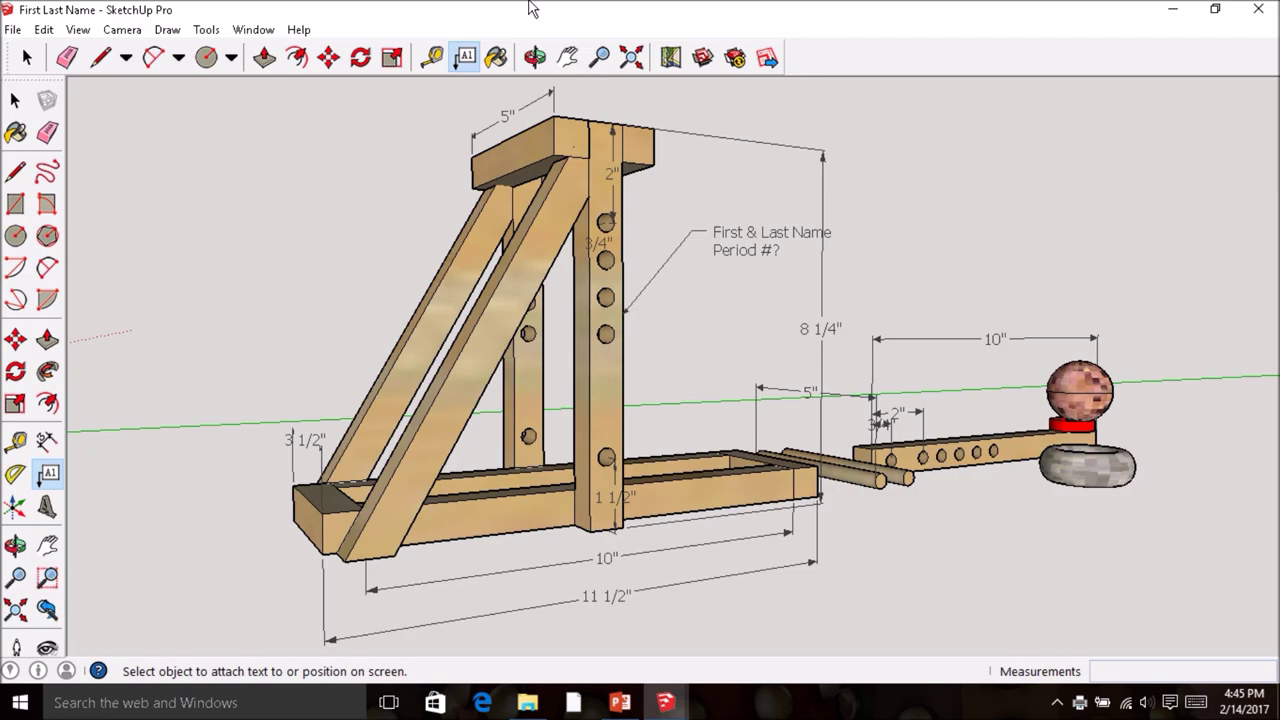
pyautogui.moveTo(536, 8)
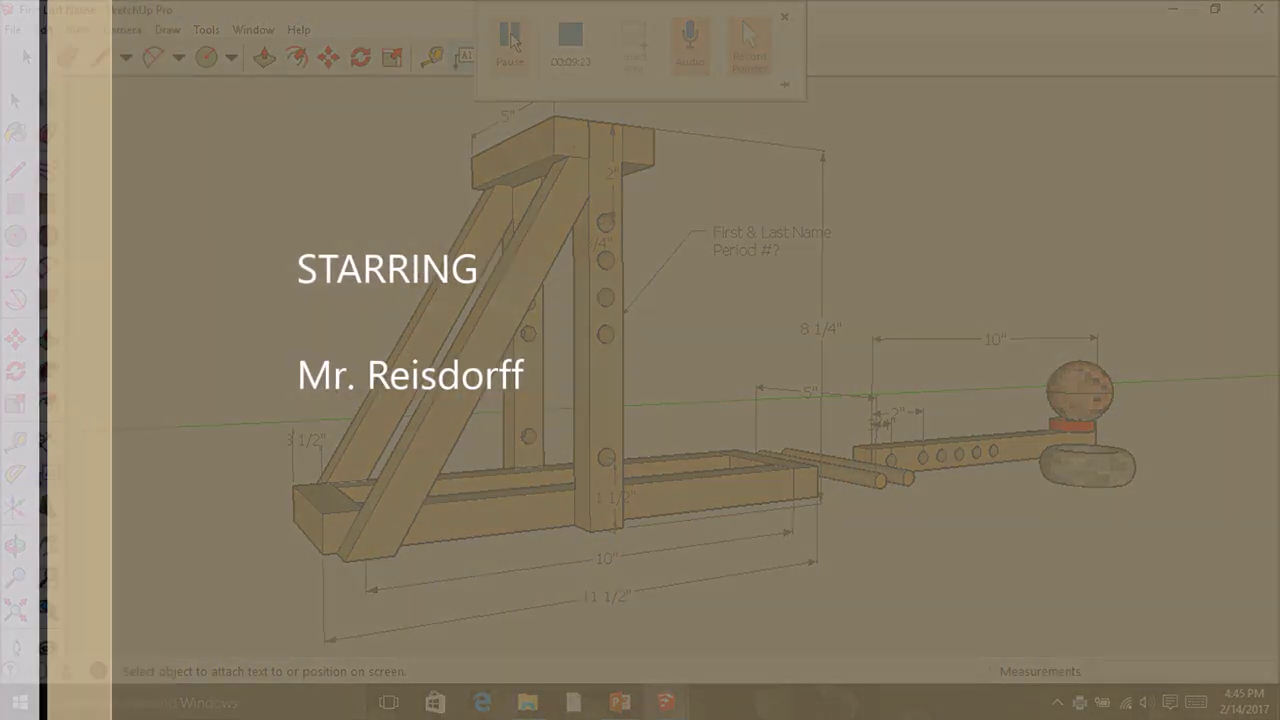